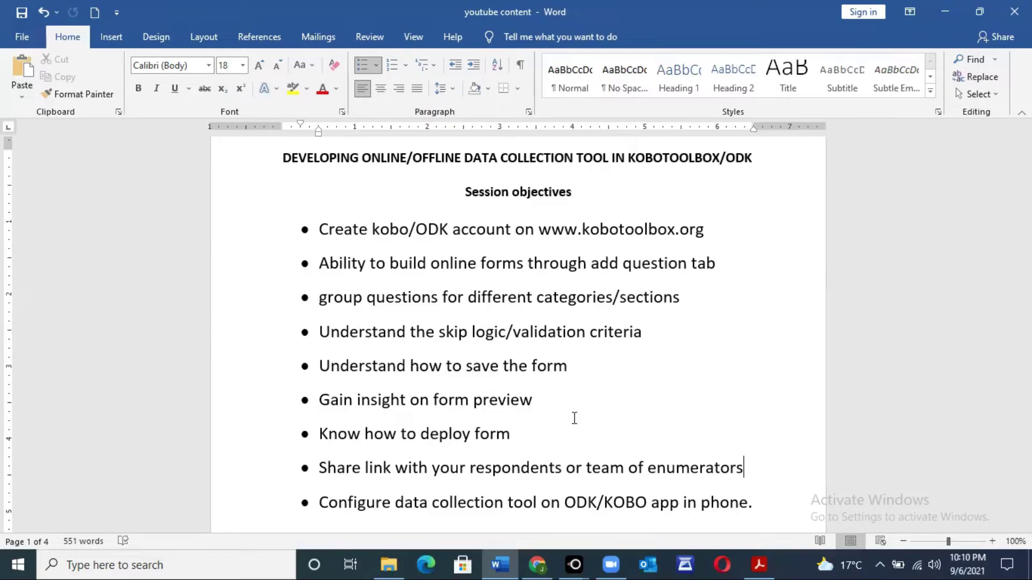
click(537, 565)
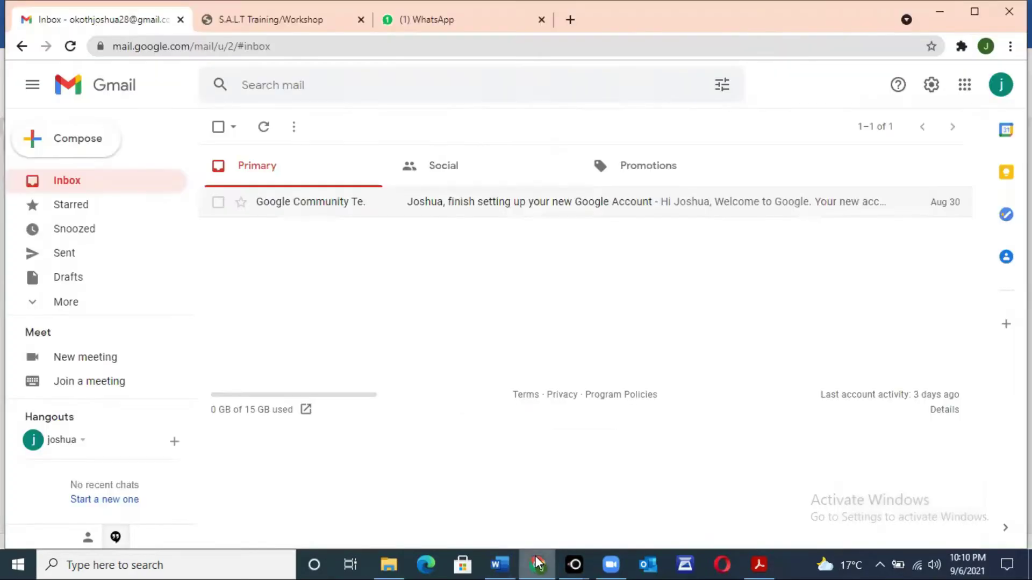
click(570, 21)
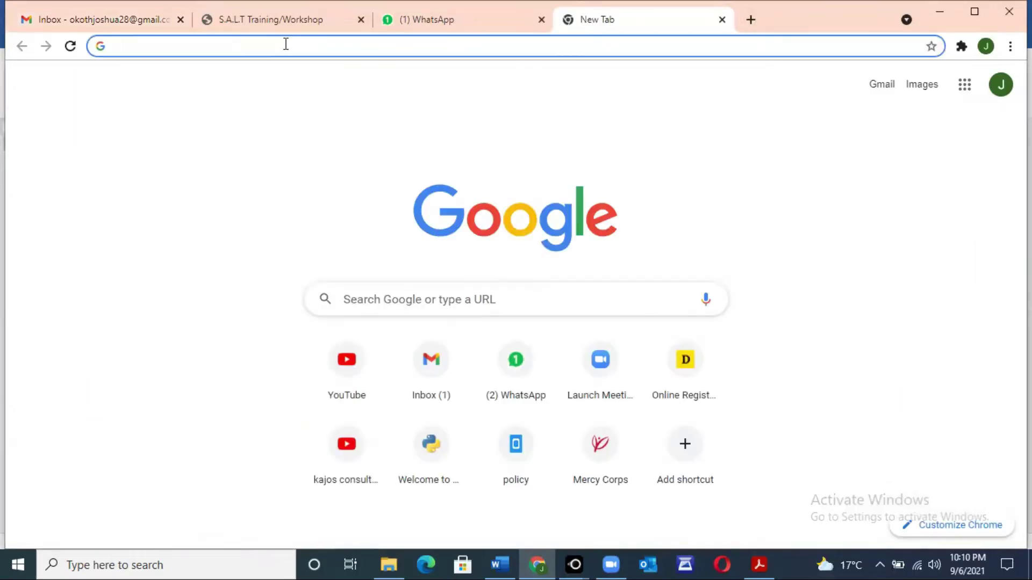
text(w)
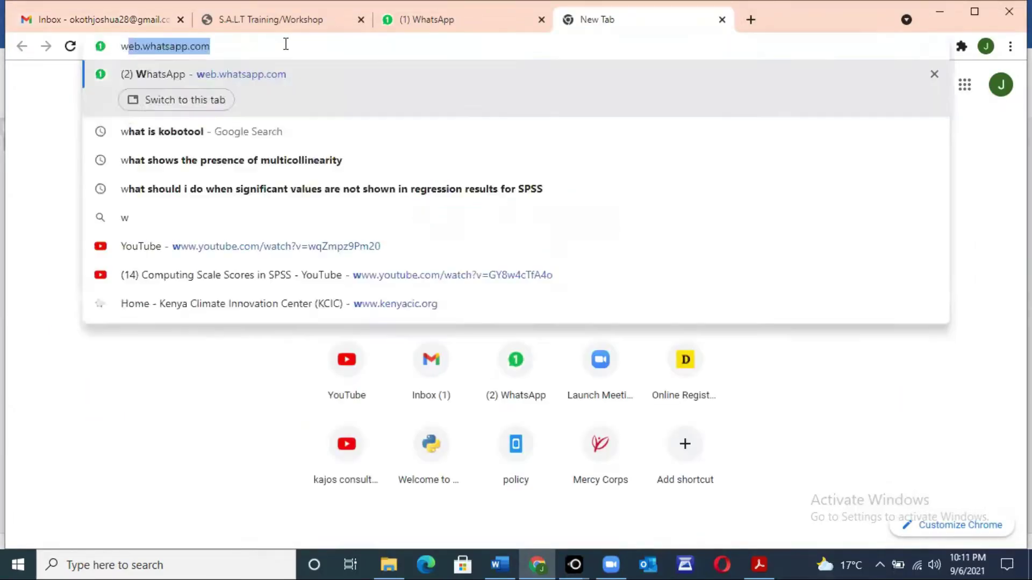
text(ww)
text(.)
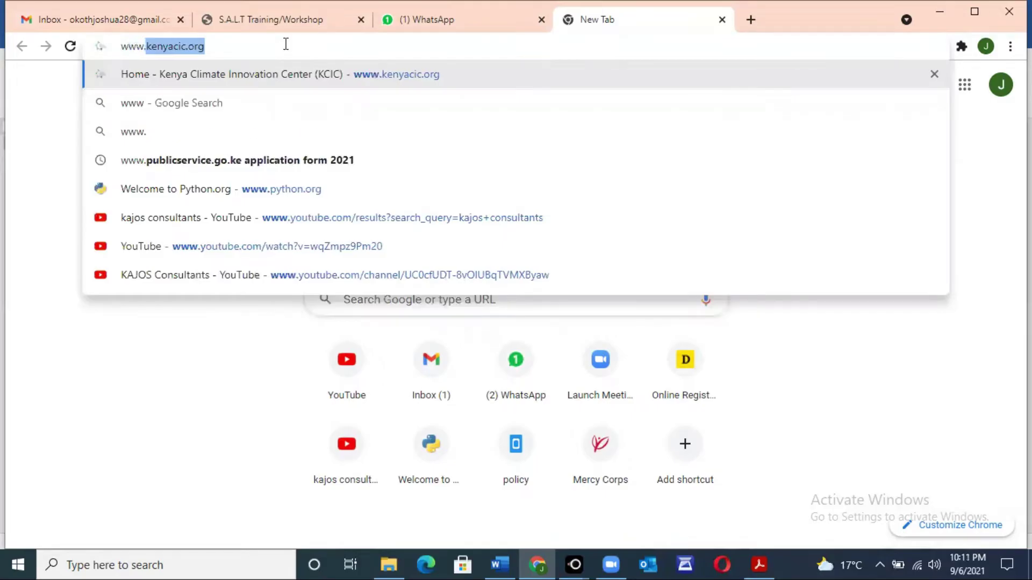
text(kobotool)
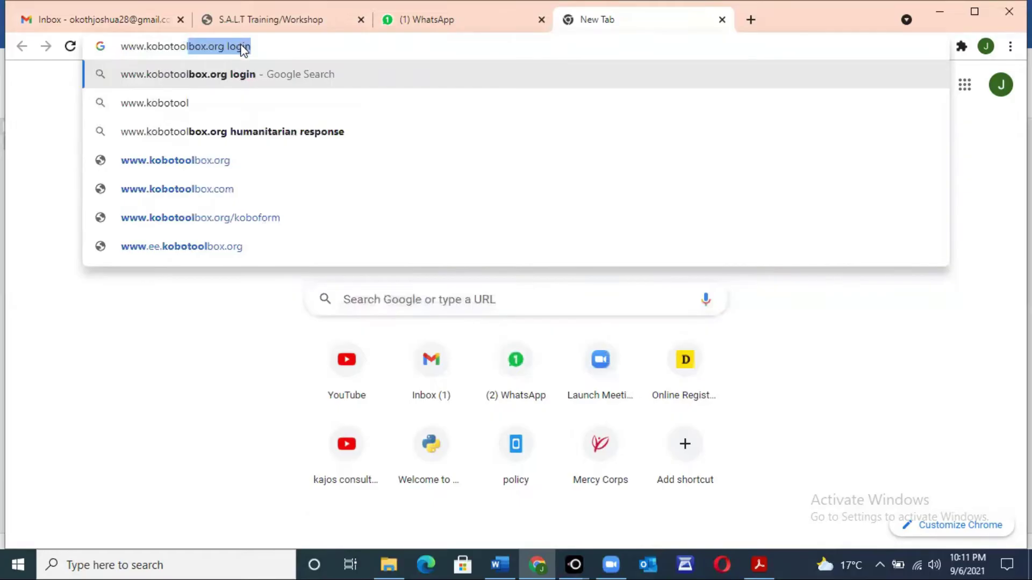
key(Right)
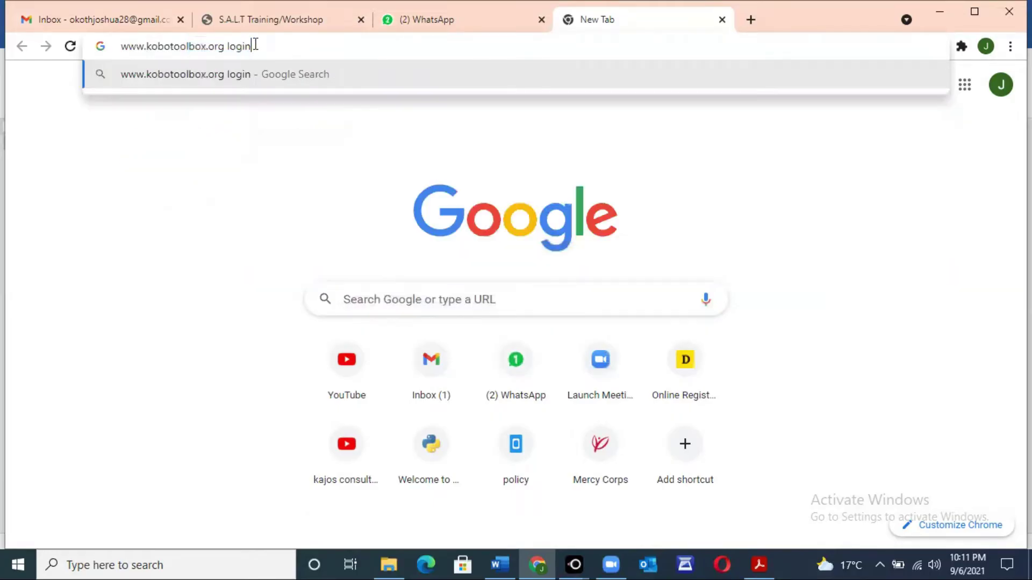
key(BackSpace)
key(BackSpace)
key(BackSpace)
key(BackSpace)
key(BackSpace)
key(BackSpace)
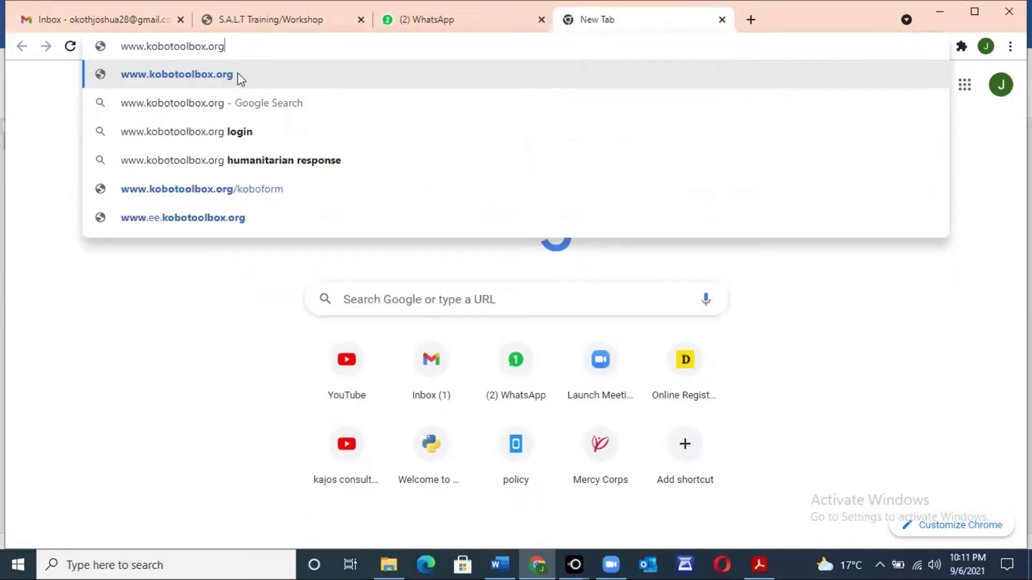
click(238, 74)
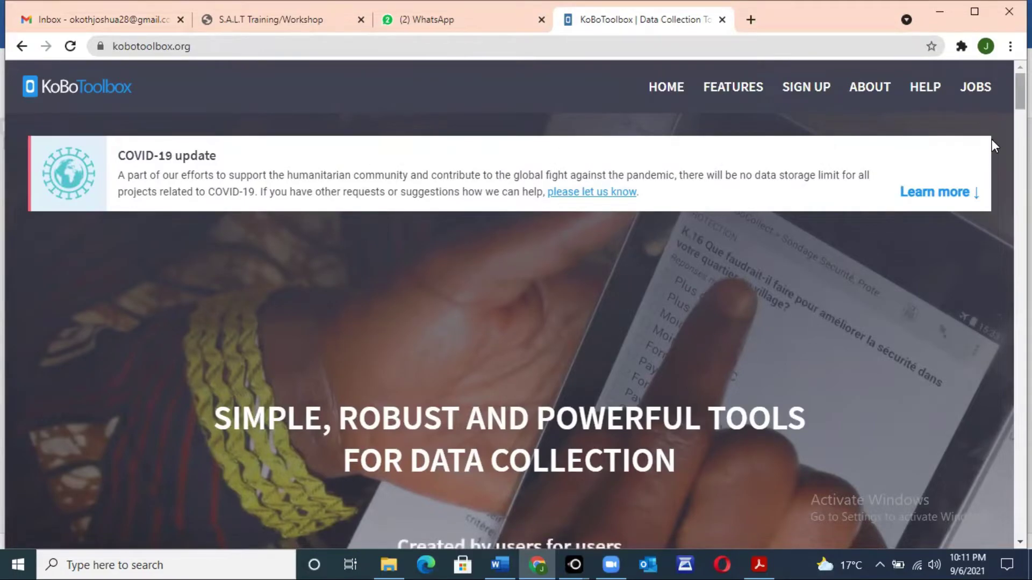
Open the account registration form for the "Researchers, Aid Workers & Everyone Else" server from the Get Started section
scroll(992, 141, down, 1)
scroll(992, 139, down, 5)
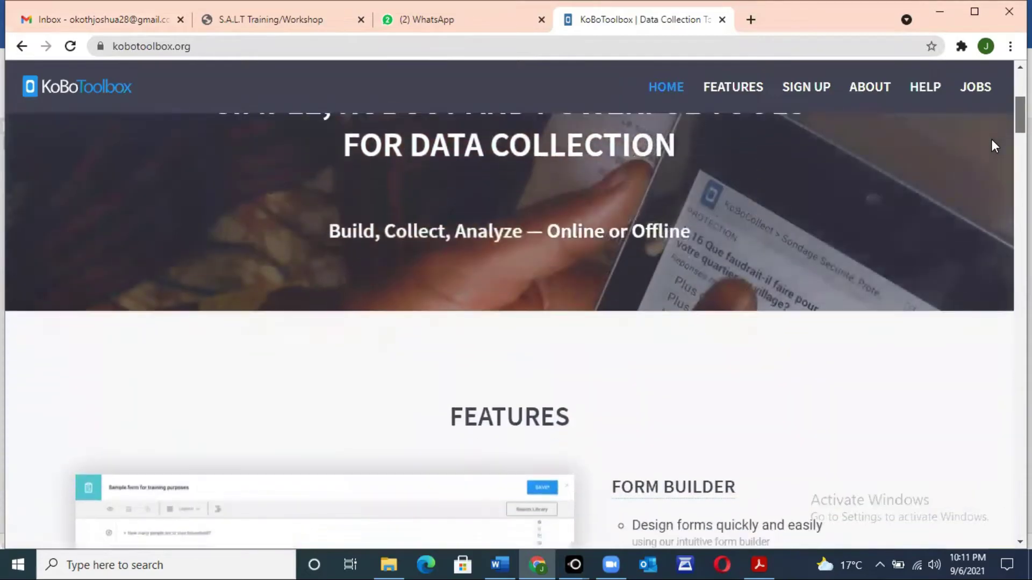
scroll(991, 139, down, 10)
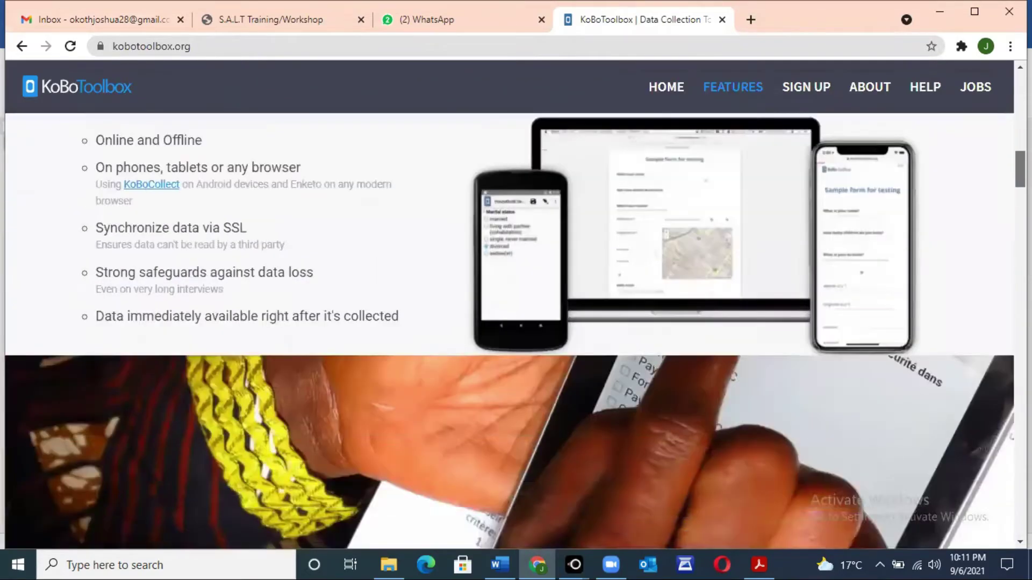
scroll(516, 330, down, 15)
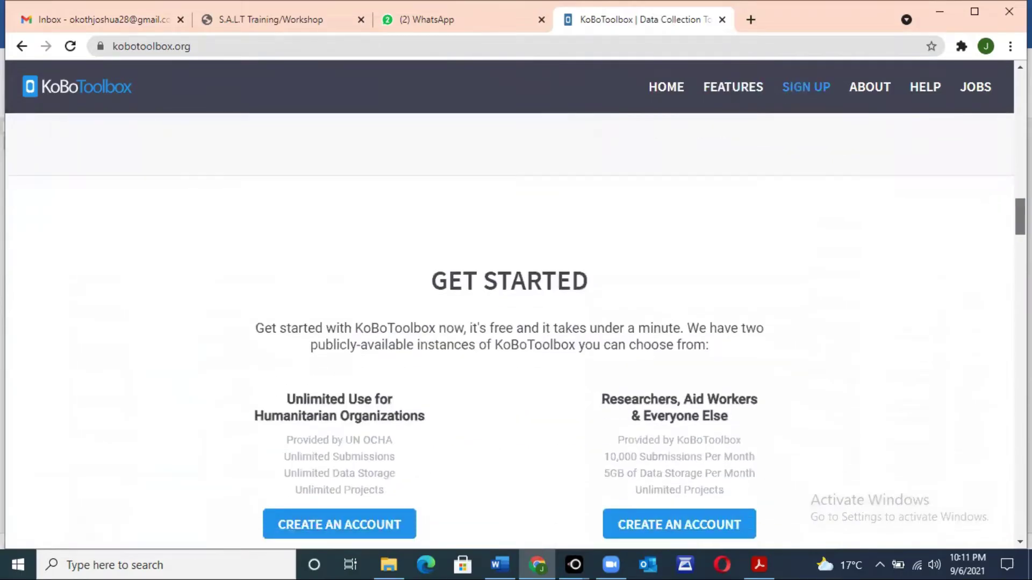
scroll(612, 206, up, 2)
scroll(612, 206, down, 1)
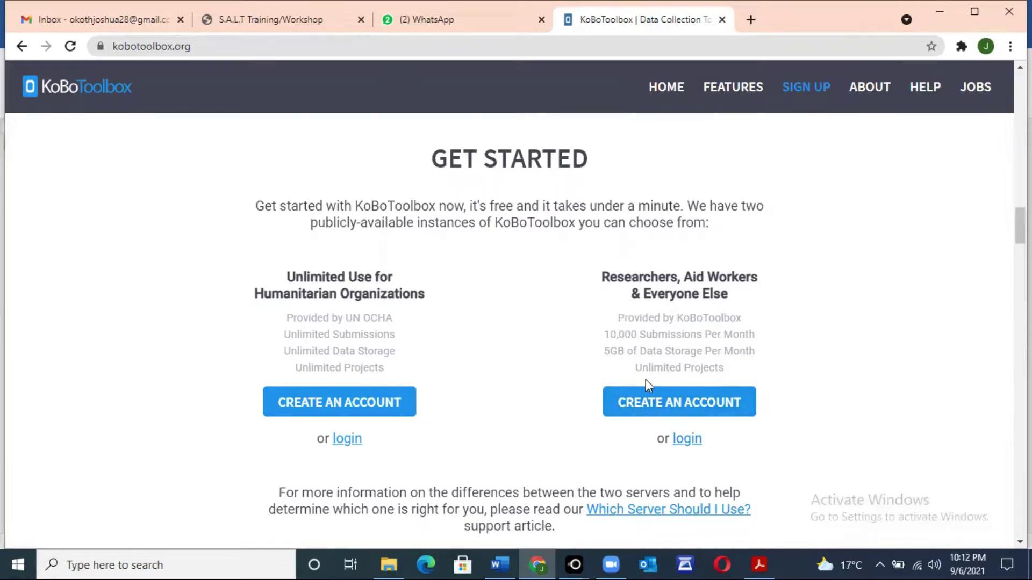
click(680, 408)
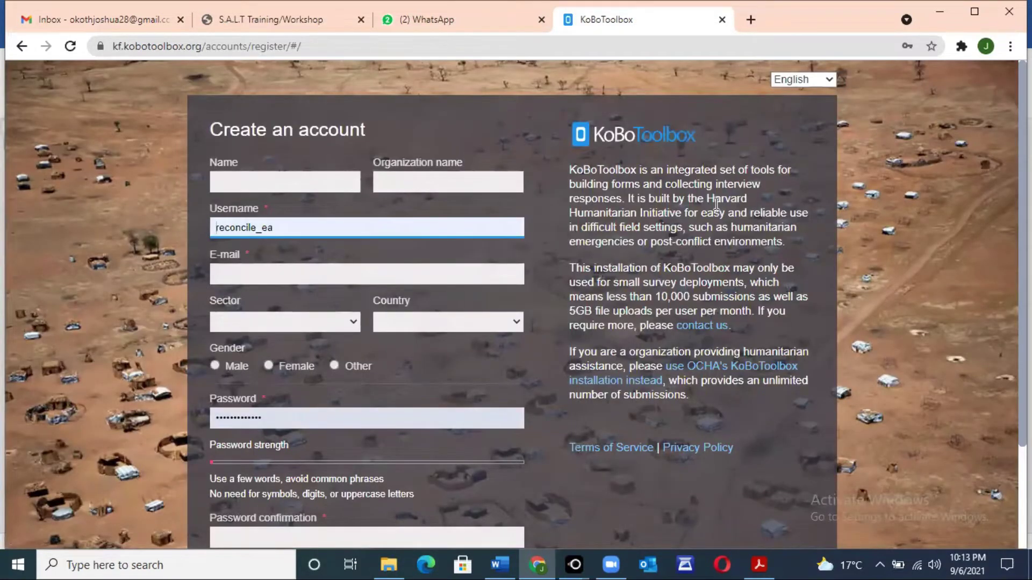
Fill in the account holder's name and set the organization name to KAJOS Consultants
click(263, 182)
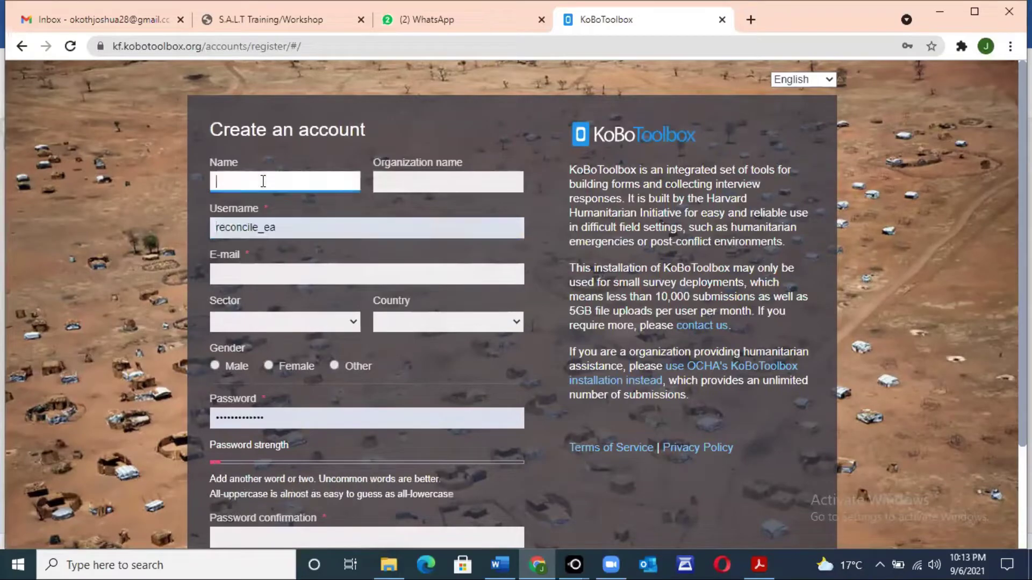
text(joshua)
click(400, 180)
text(KAJDS)
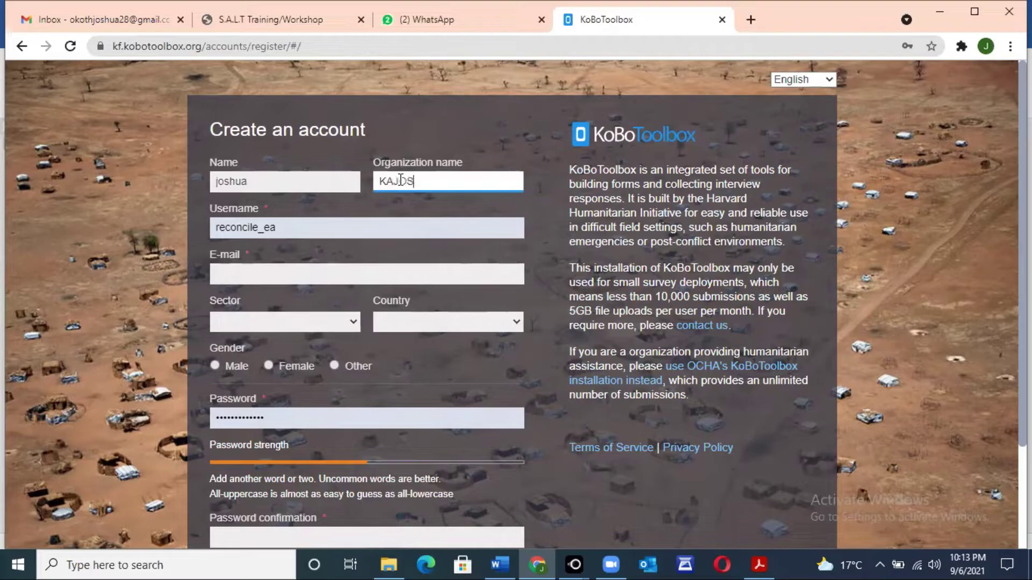
text( Consultants)
Replace the prefilled username with kajos_consultants and fill in the account holder's e-mail address
key(Tab)
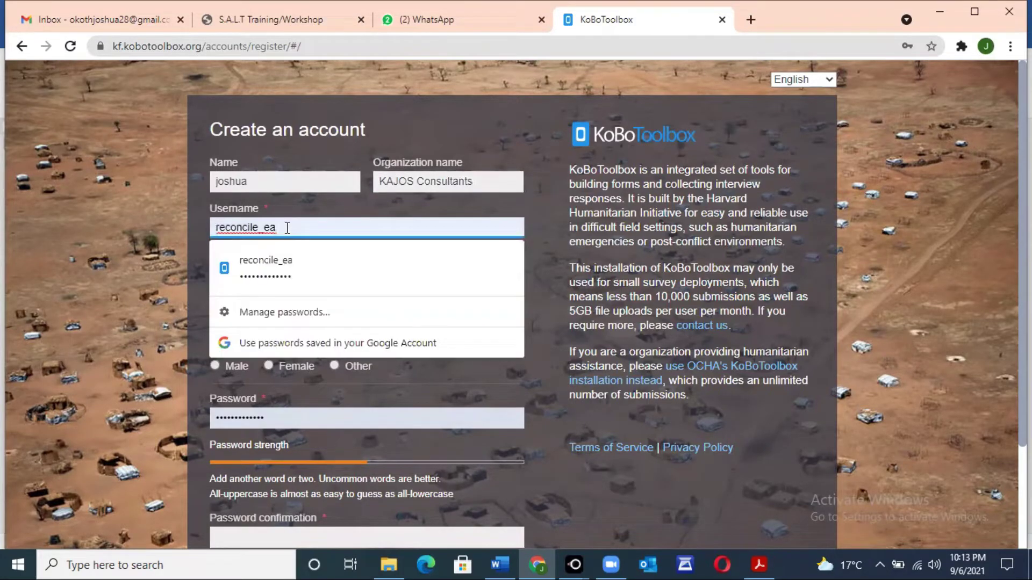
text(kajos_consultants)
click(251, 276)
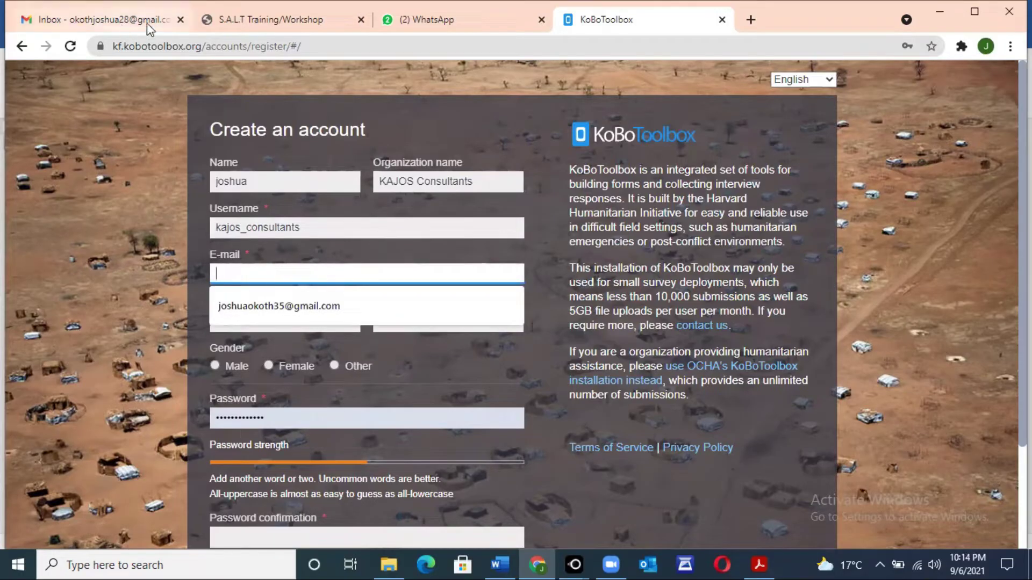
key(ctrl+v)
Set the sector to Environment, the country to Kenya and the gender to Male in the registration form
click(353, 321)
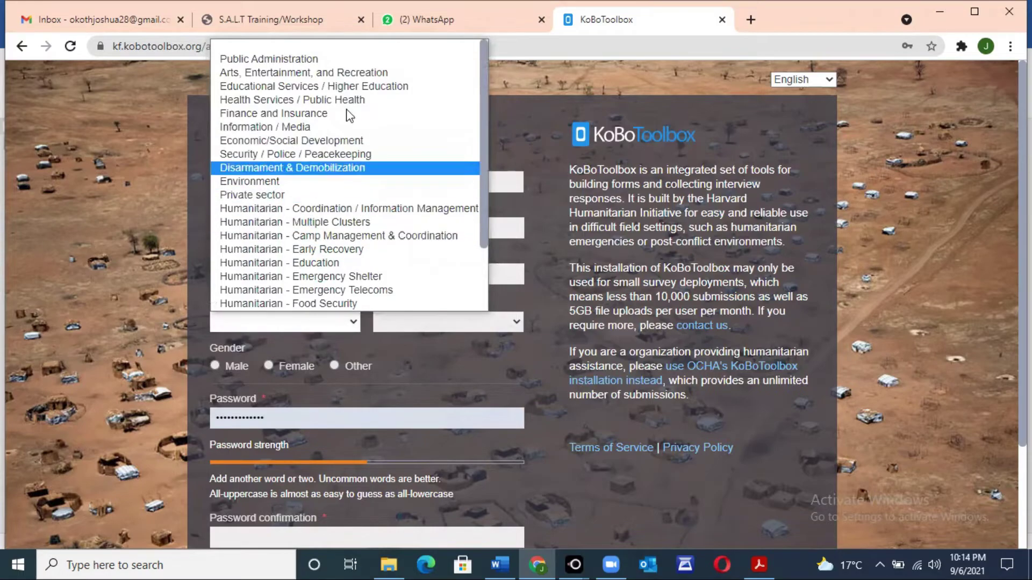
click(282, 183)
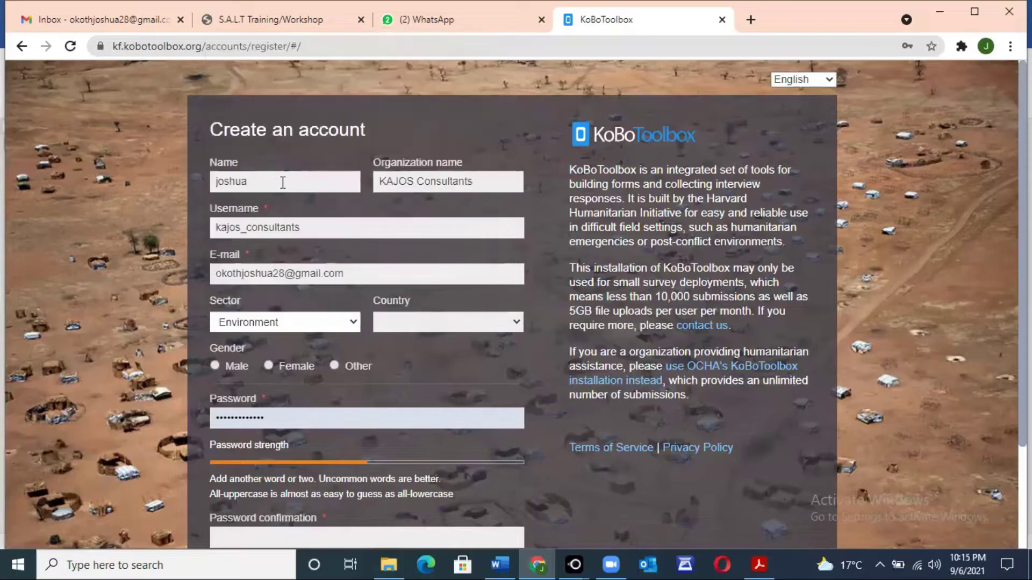
click(515, 323)
text(kenya)
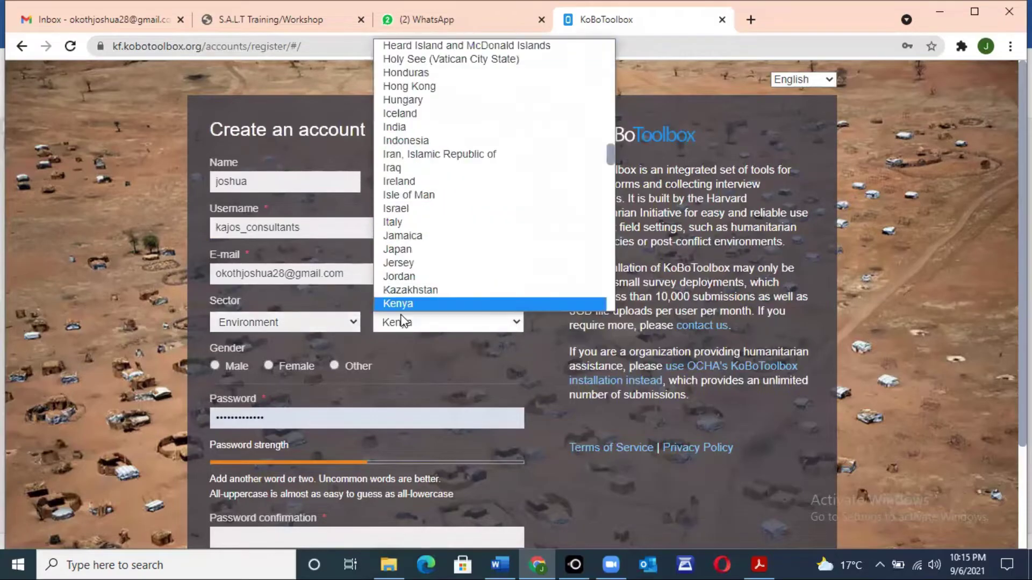
key(Down)
key(Down)
key(Down)
key(Down)
key(Down)
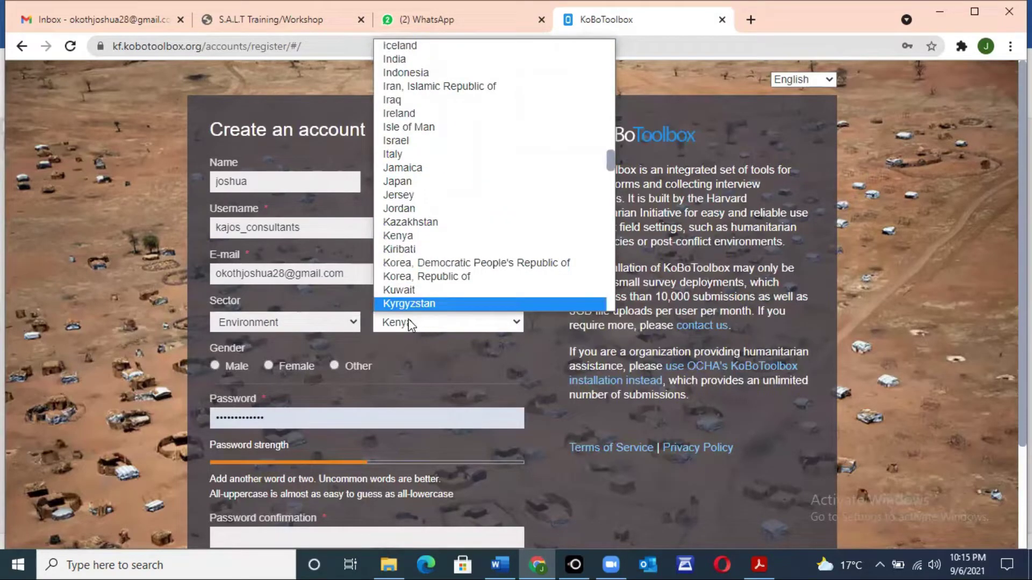
key(Escape)
click(214, 365)
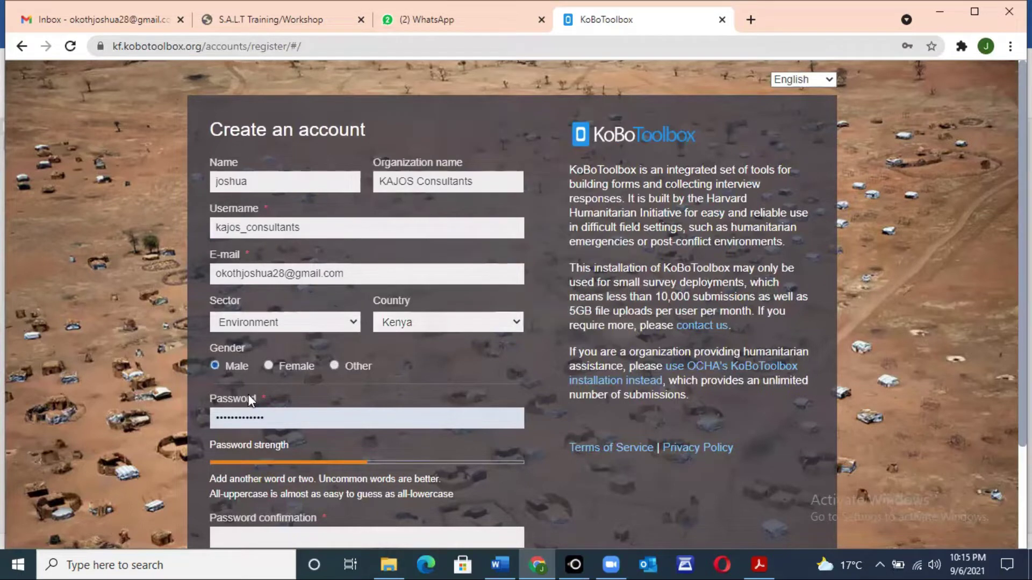
Replace the prefilled password with a new account password, repeat it in the confirmation field and submit the registration
click(280, 417)
key(BackSpace)
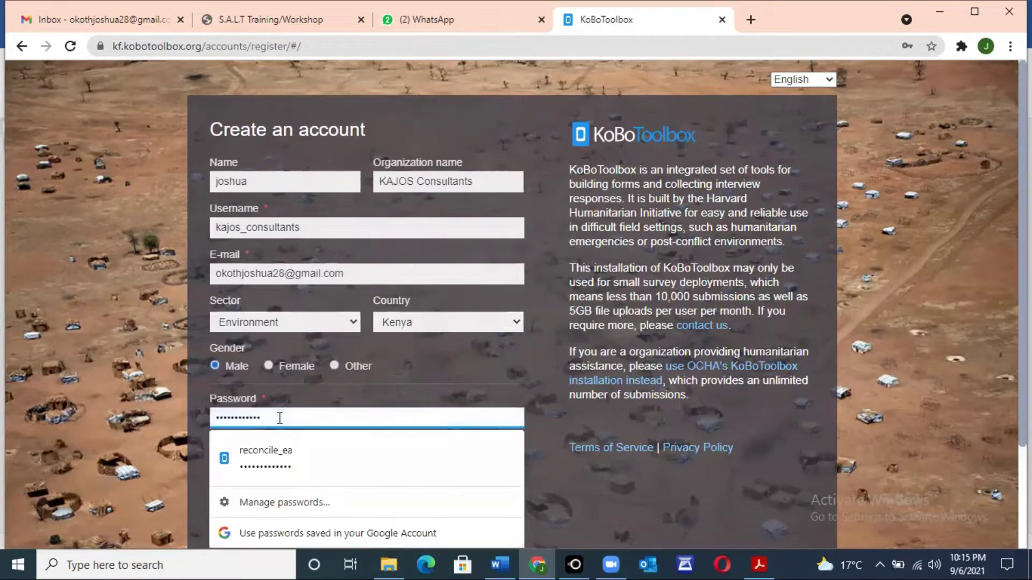
click(260, 521)
text(****)
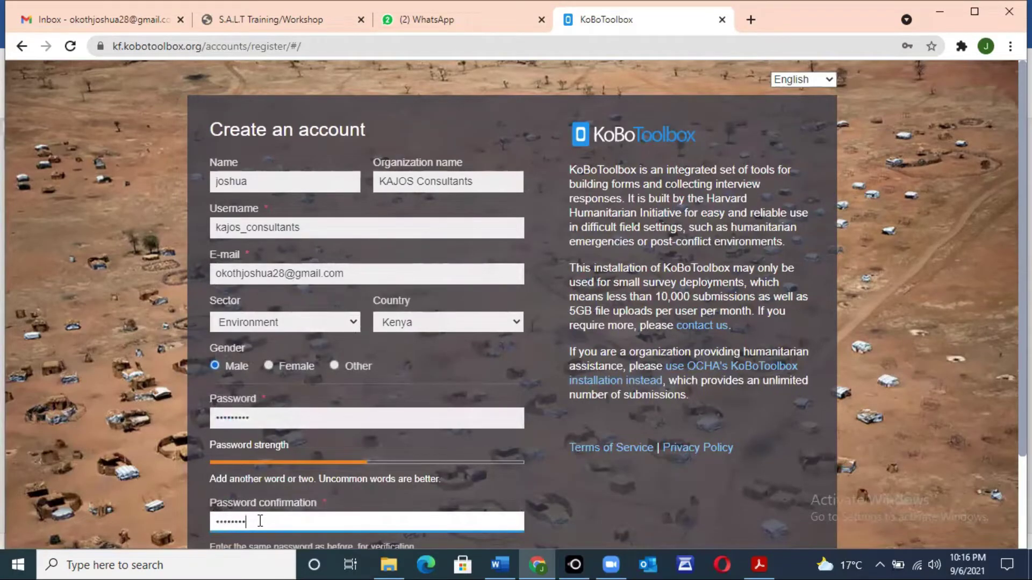
text(*)
scroll(634, 443, down, 2)
click(400, 471)
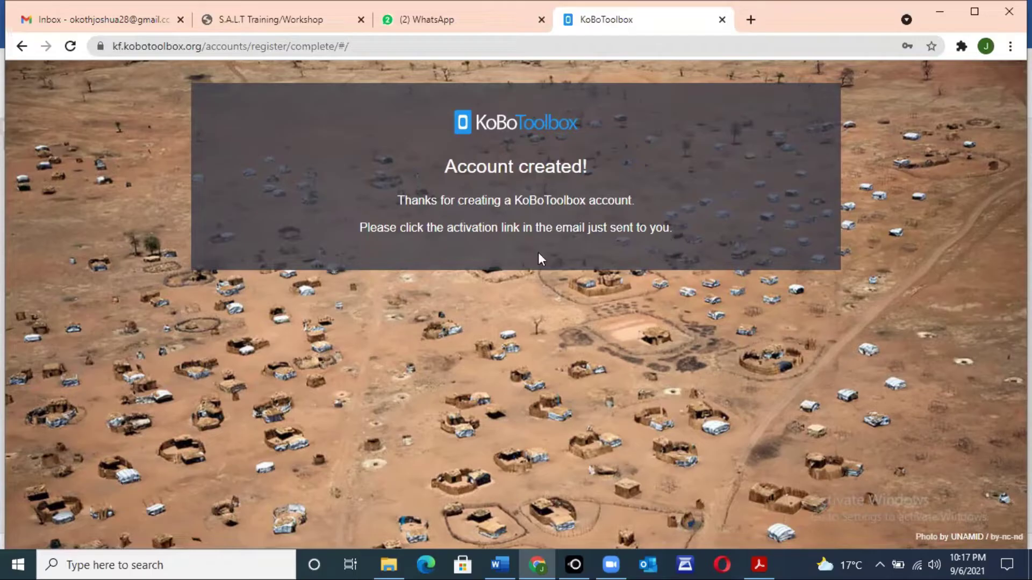
Open the "Activate your KoBoToolbox Account" e-mail in the Gmail inbox and follow its activation link
click(117, 21)
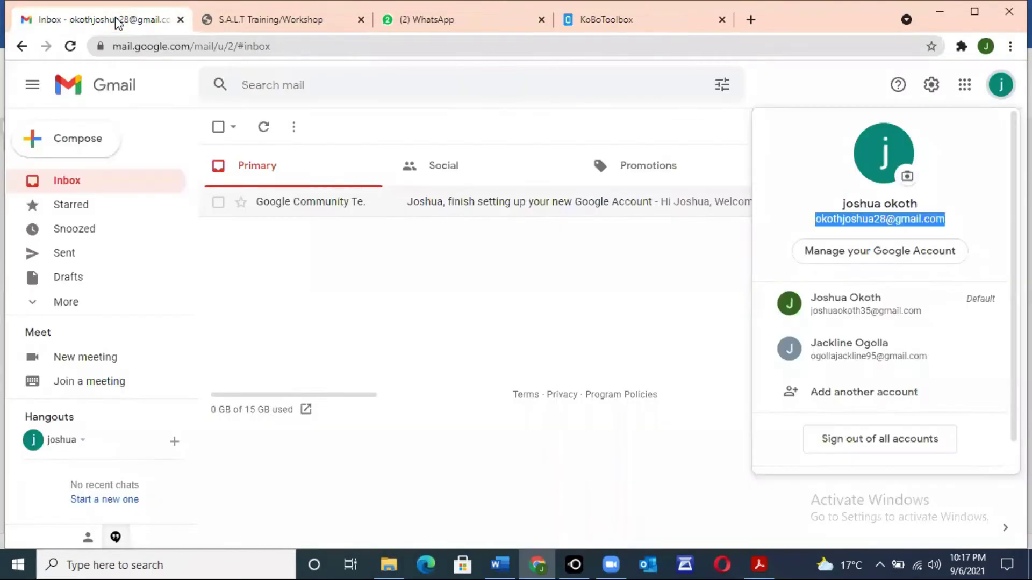
click(648, 279)
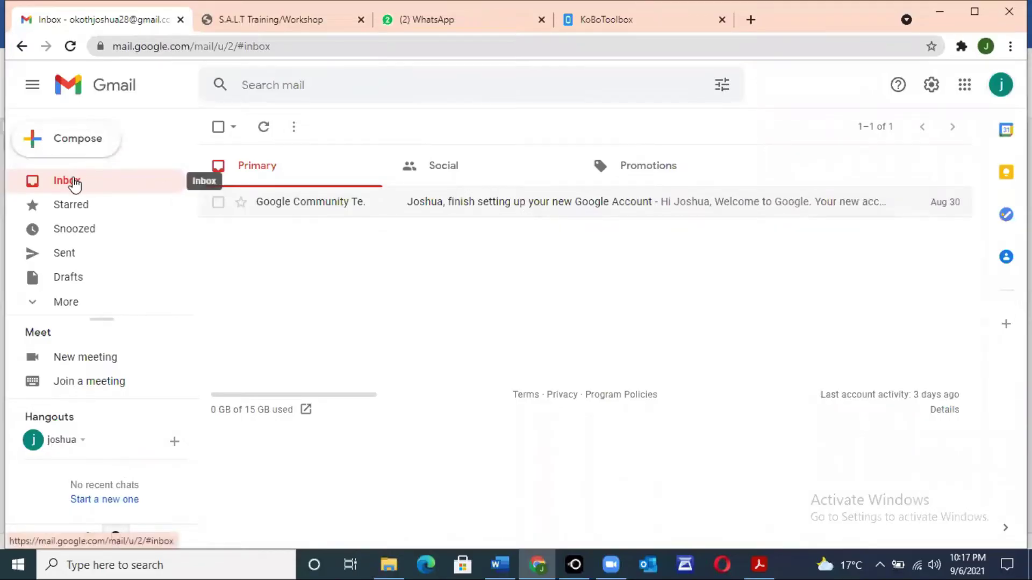
click(74, 183)
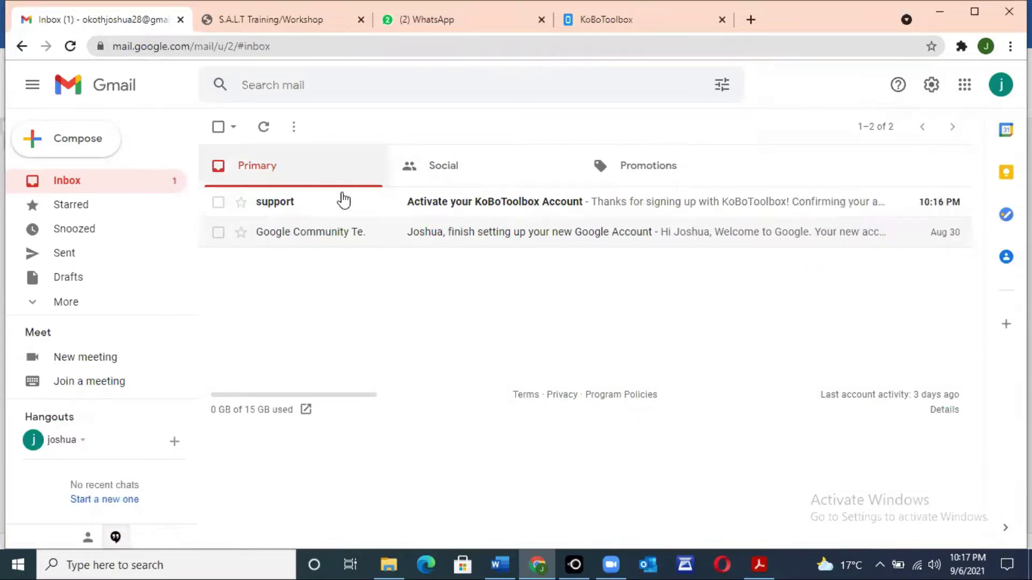
click(593, 207)
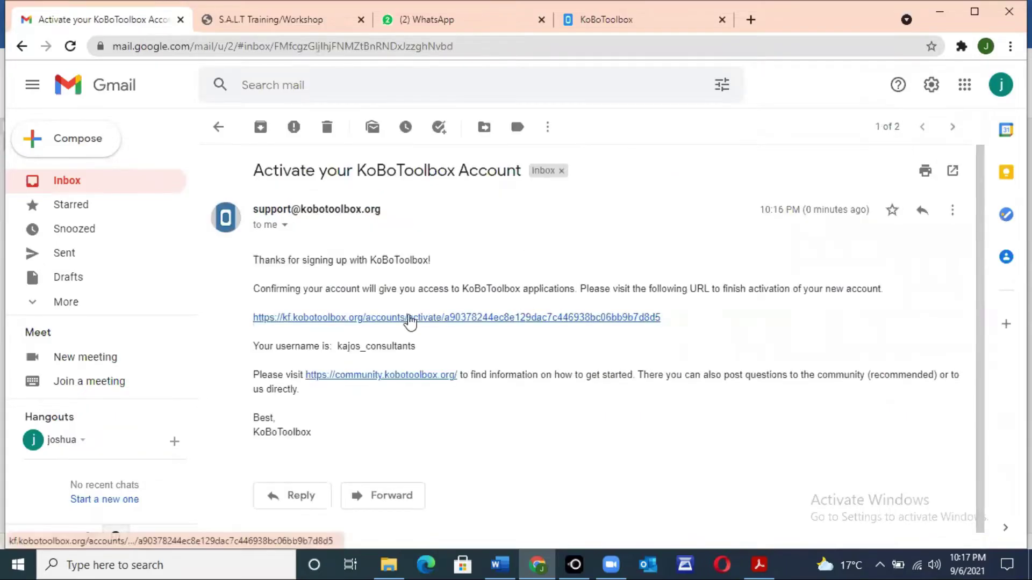
click(410, 320)
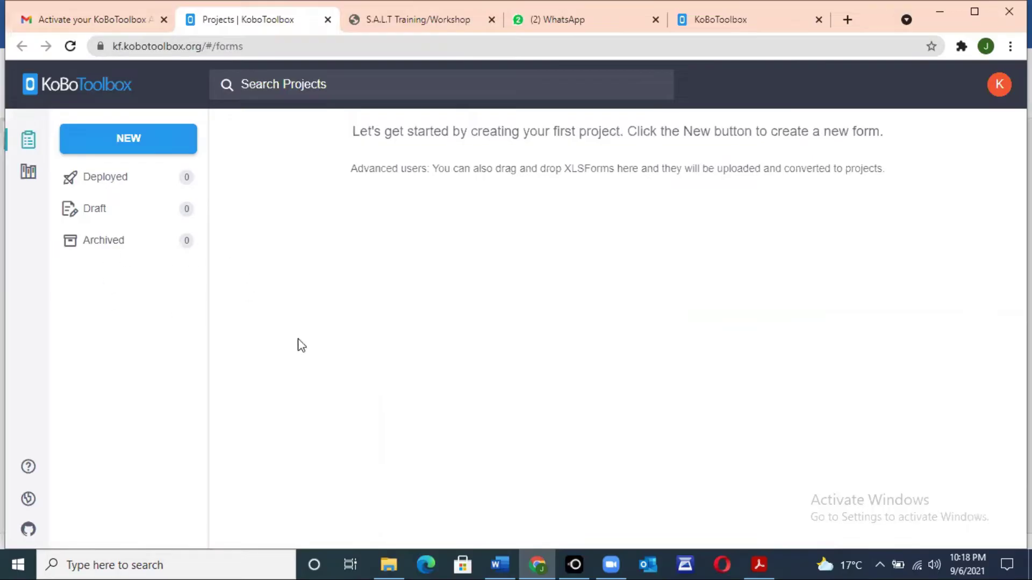
Switch to the Word document and review the appendix questionnaire's informed consent, background information and respondent demographic sections
key(alt+Tab)
drag(1025, 179, 1025, 269)
click(526, 297)
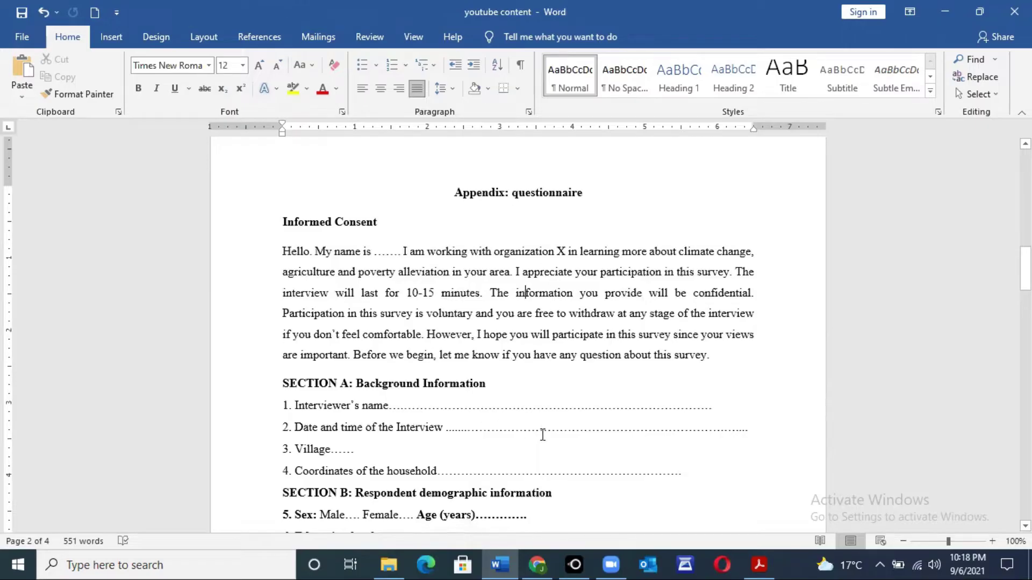
key(Down)
key(Down)
key(Down)
key(Down)
key(Down)
key(Down)
key(Down)
key(Down)
key(Down)
key(Down)
key(Down)
click(554, 371)
key(Up)
key(Up)
key(Up)
key(Up)
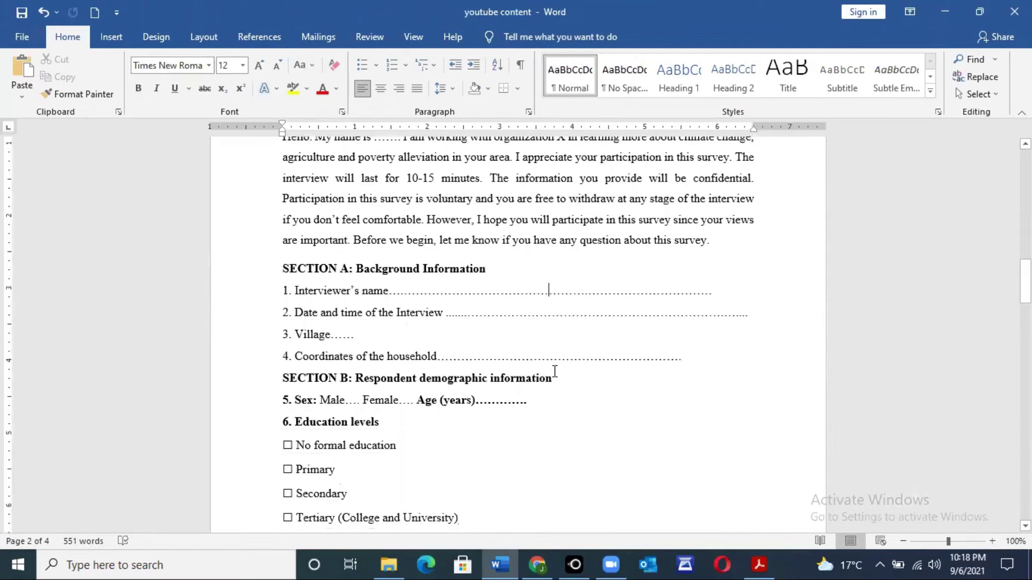
key(Up)
key(Up)
key(Up)
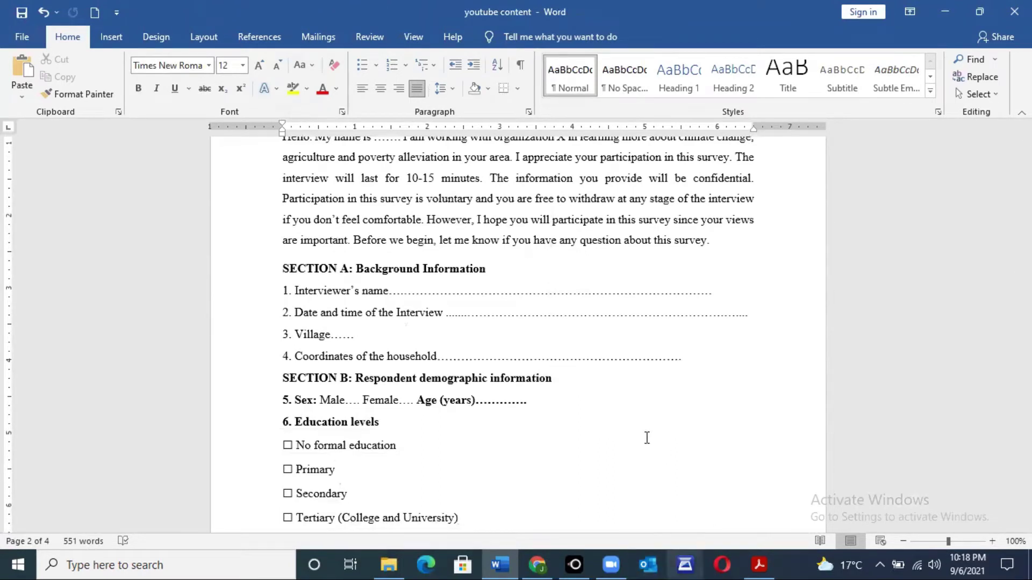
Switch to KoBoToolbox in the browser and start a new project built from scratch
click(537, 564)
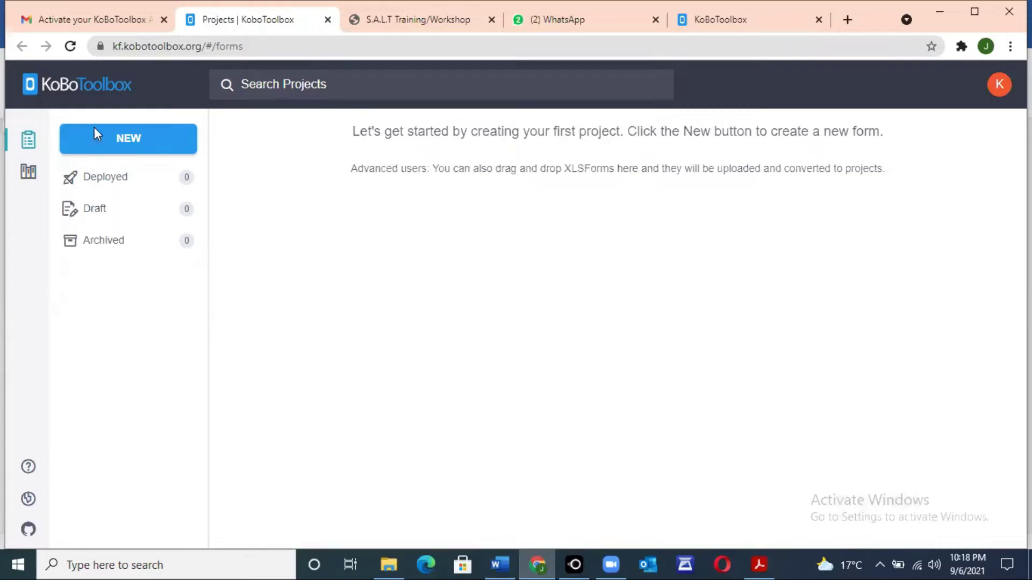
click(129, 140)
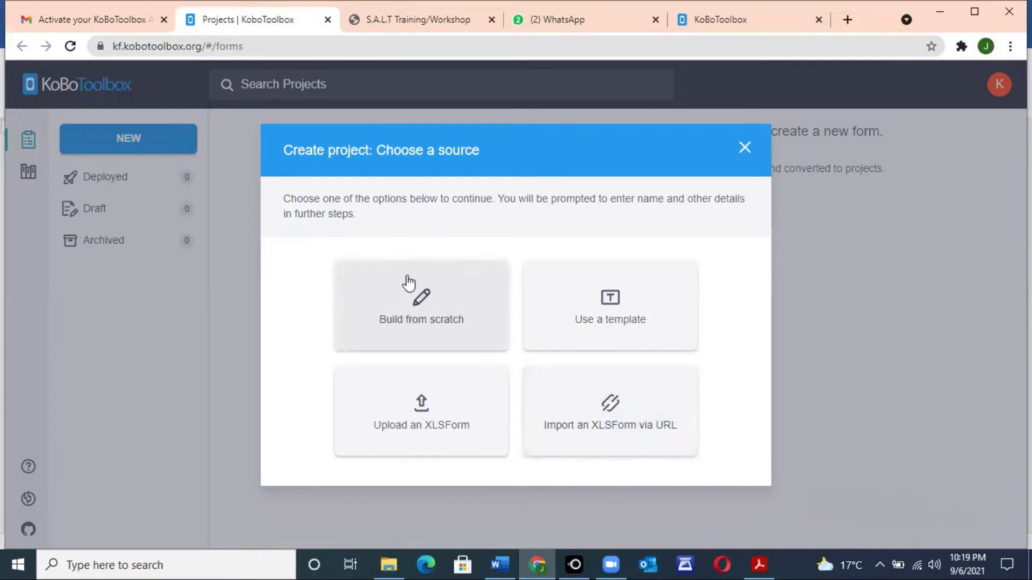
click(426, 305)
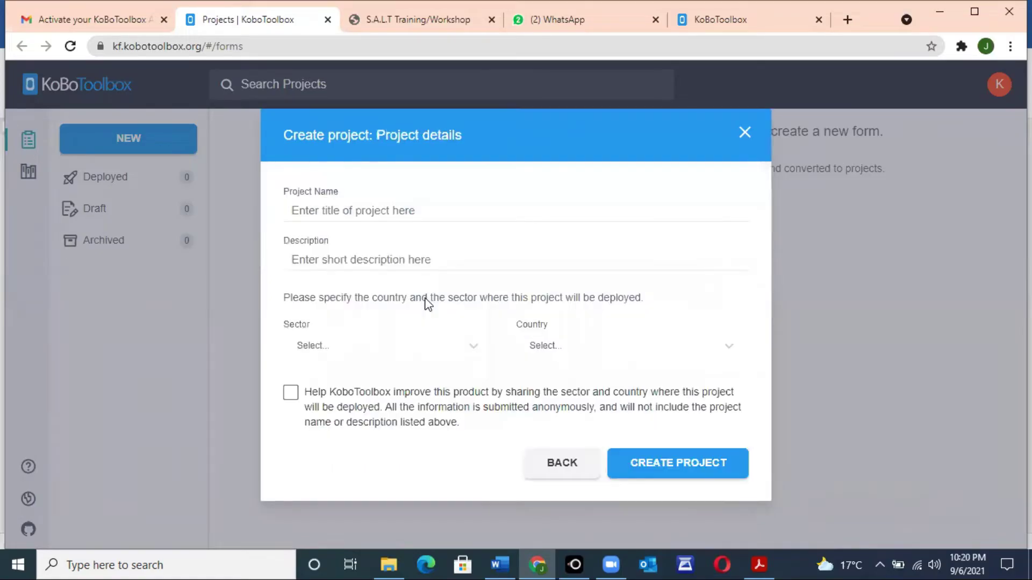
Name the project "CLIMATE CHANGE" and enter "Climate change" as its description
click(339, 212)
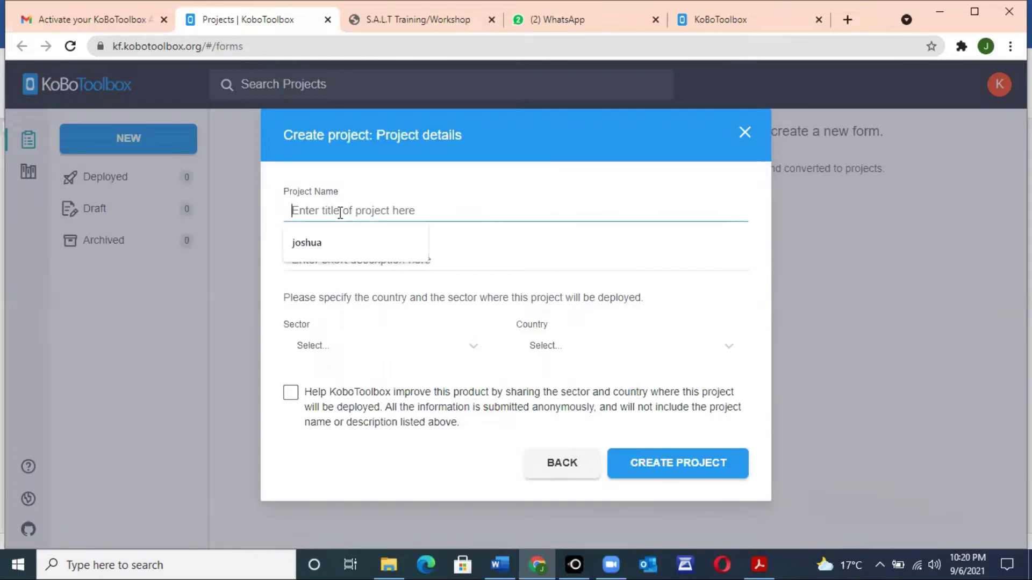
text(CLIMATE CHANGE)
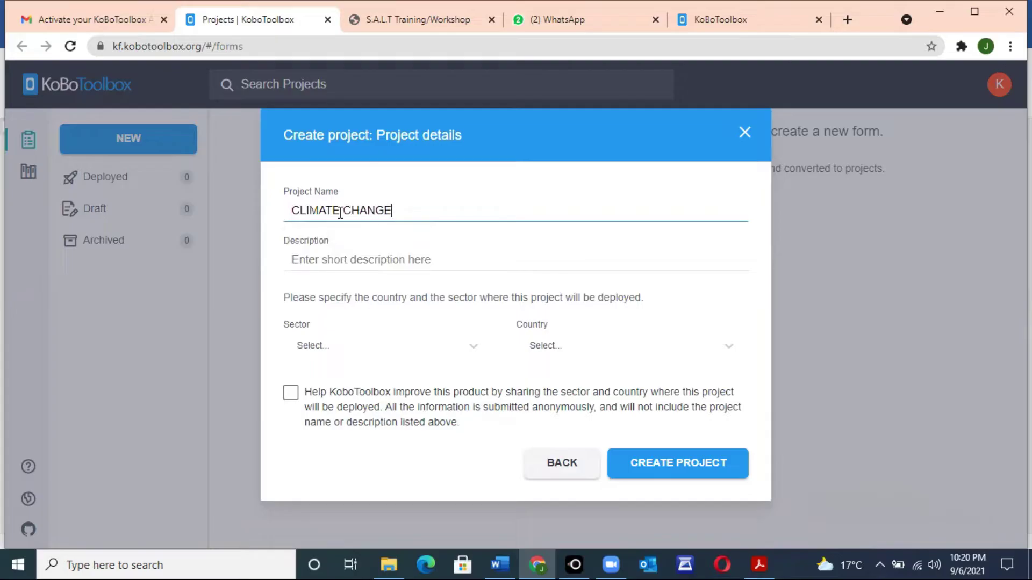
click(335, 263)
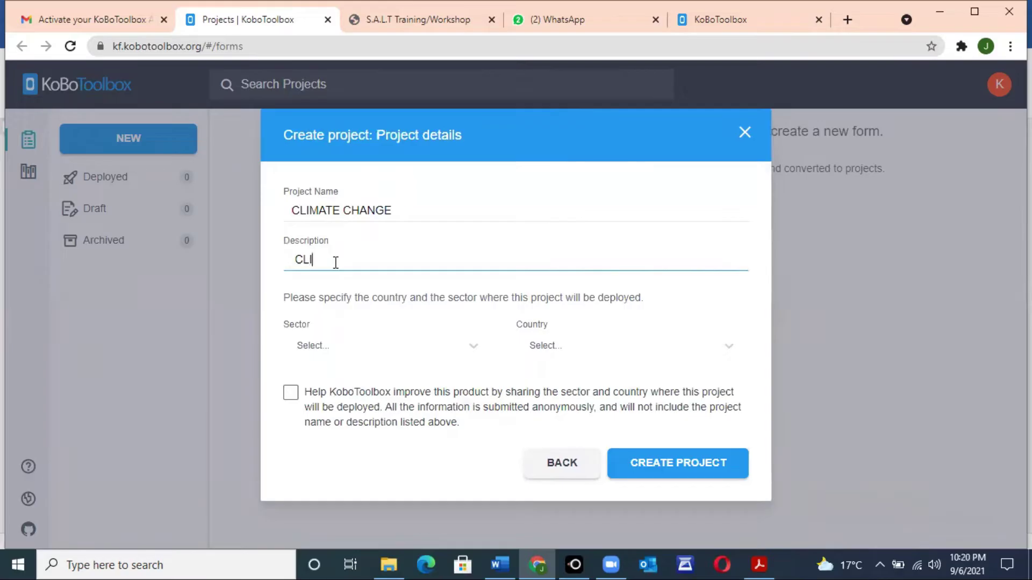
text(CLIMATE change)
Set the project's sector to Environment and look up Kenya in the country list
click(473, 348)
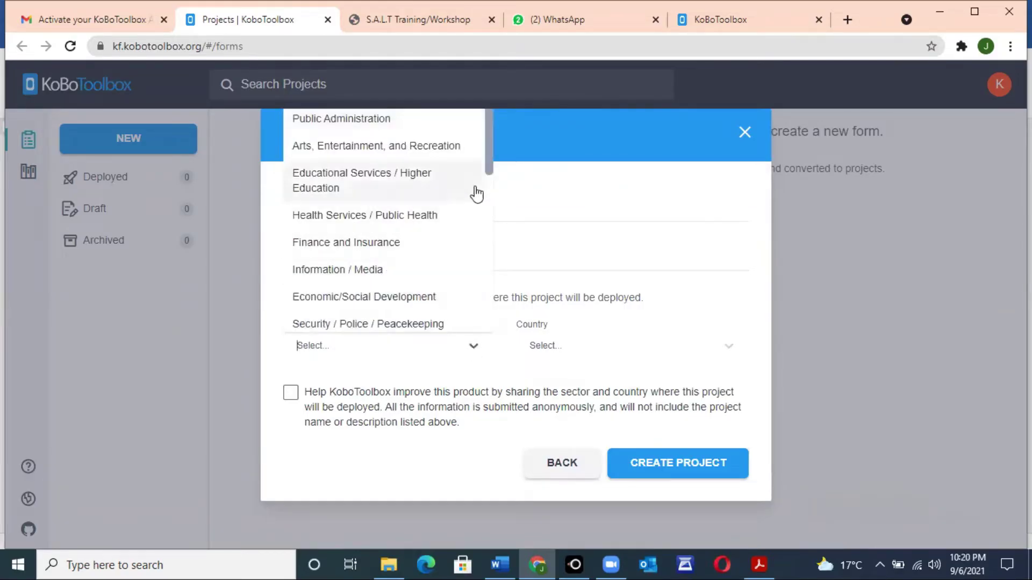
drag(491, 168, 491, 214)
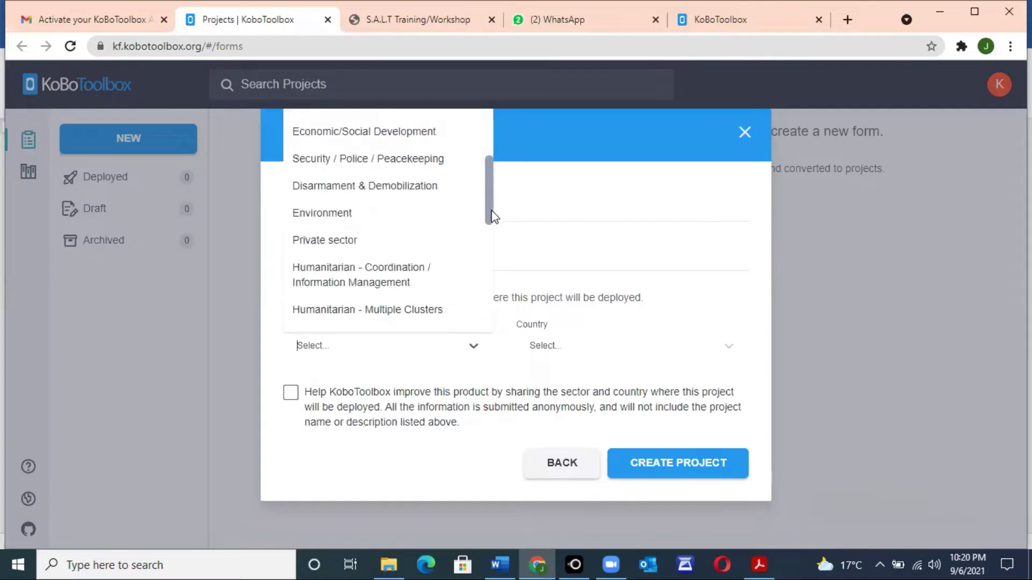
click(322, 215)
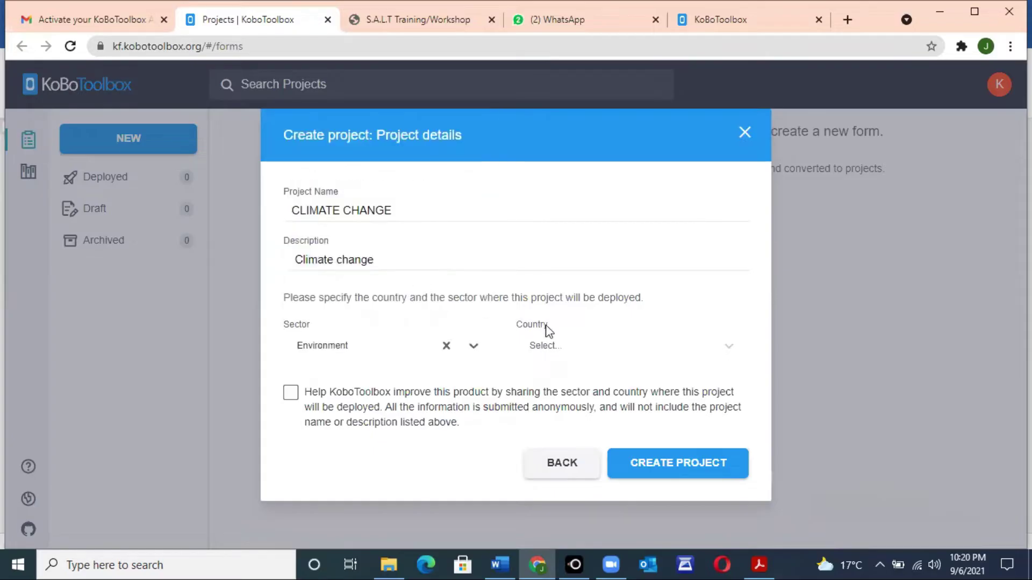
click(565, 354)
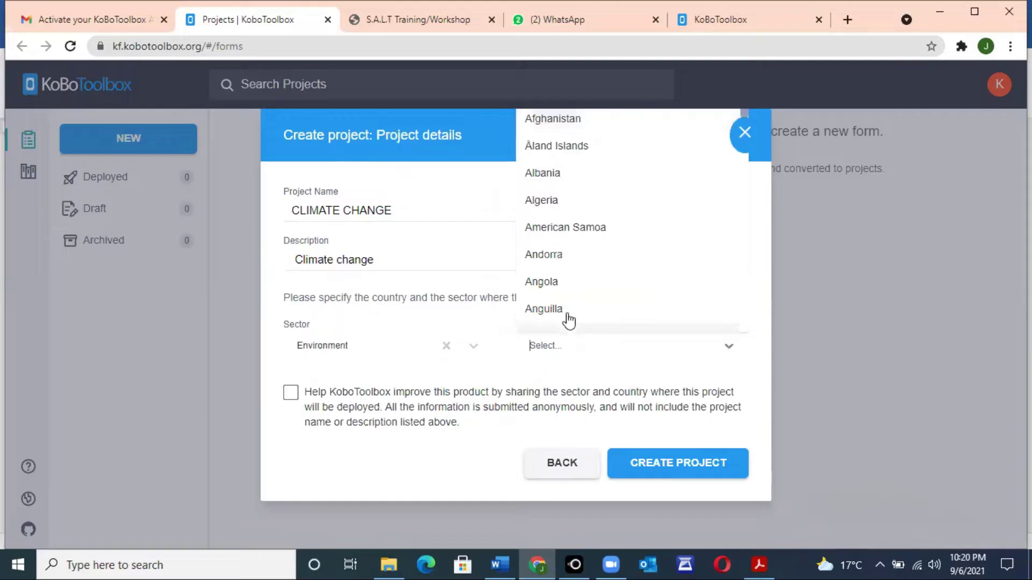
text(kenya)
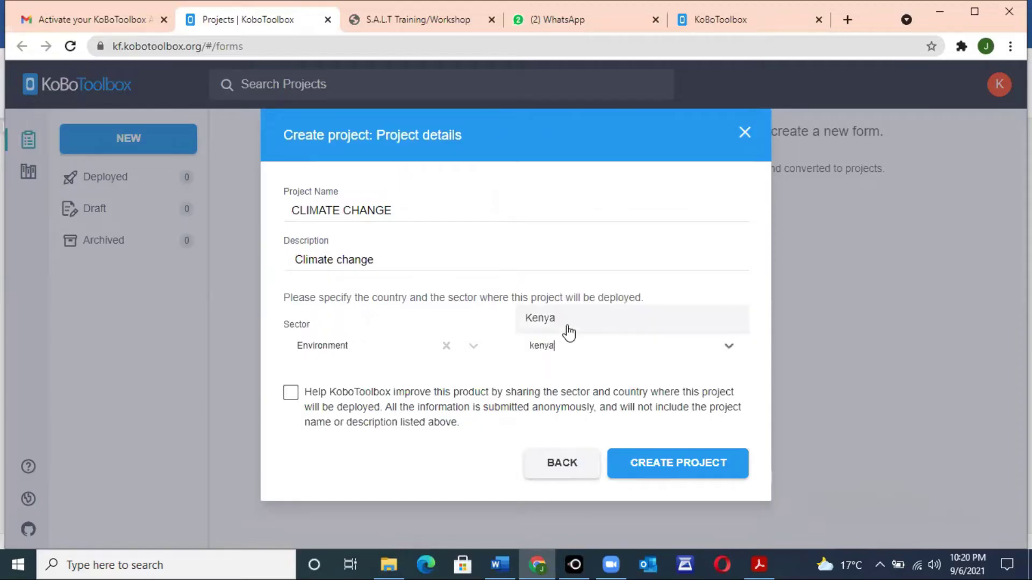
Agree to share the project's sector and country anonymously with KoBoToolbox and create the project
click(290, 391)
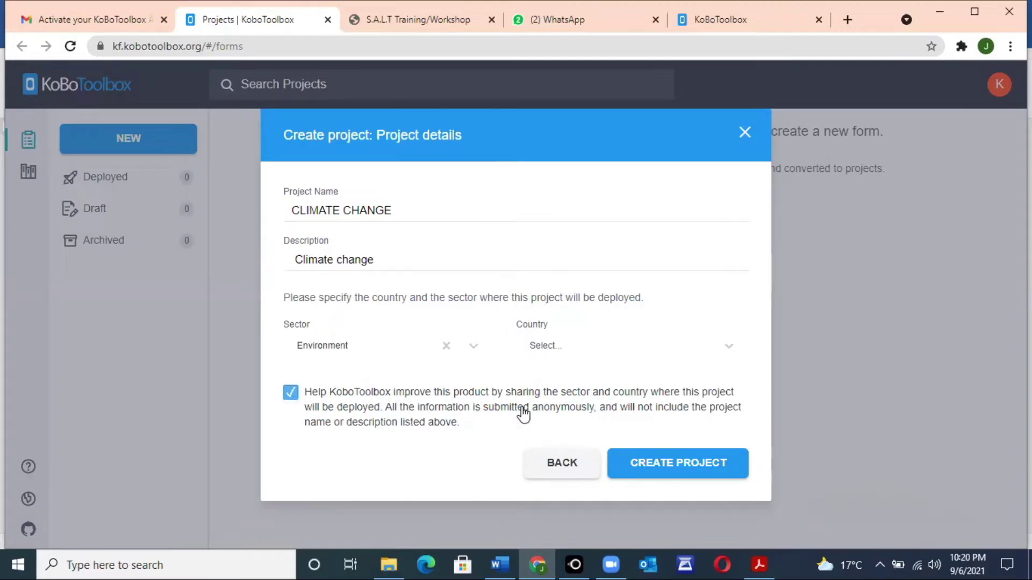
click(662, 463)
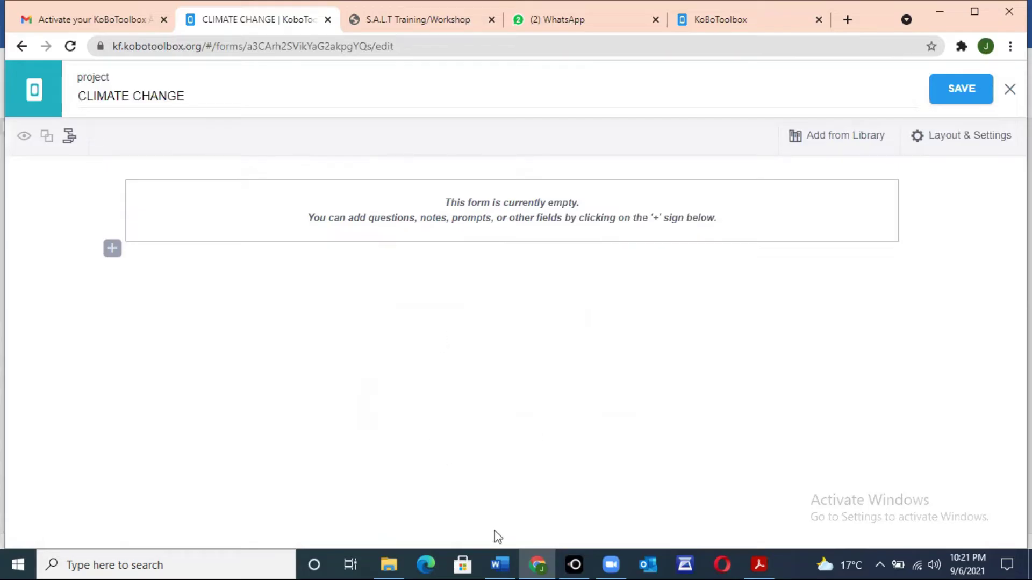
Switch to the Word document, review the questionnaire's Informed Consent section and return to the form builder in the browser
click(498, 564)
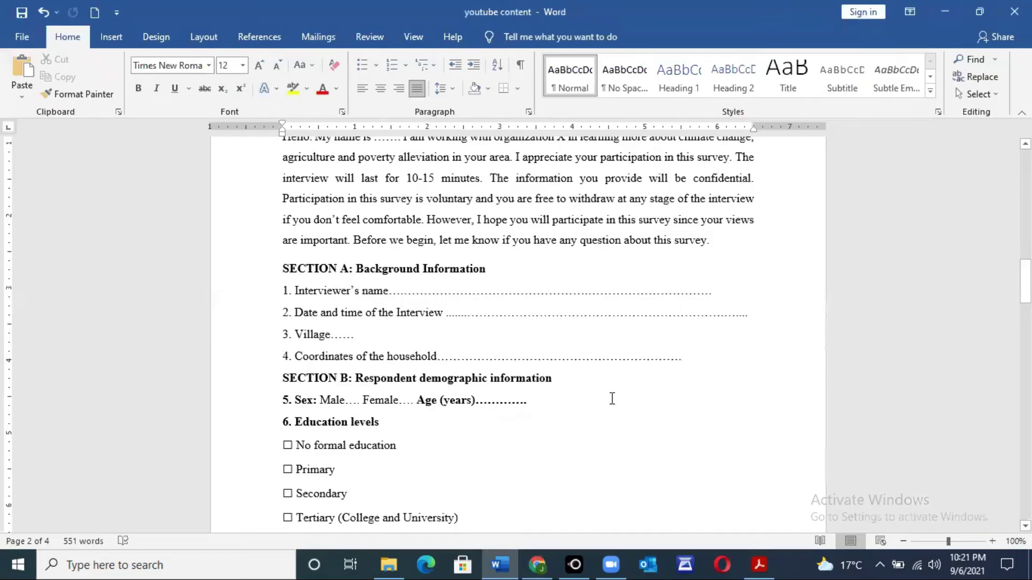
click(612, 398)
key(Up)
key(Up)
key(Up)
key(Up)
key(Up)
key(Up)
key(Up)
key(Up)
key(Up)
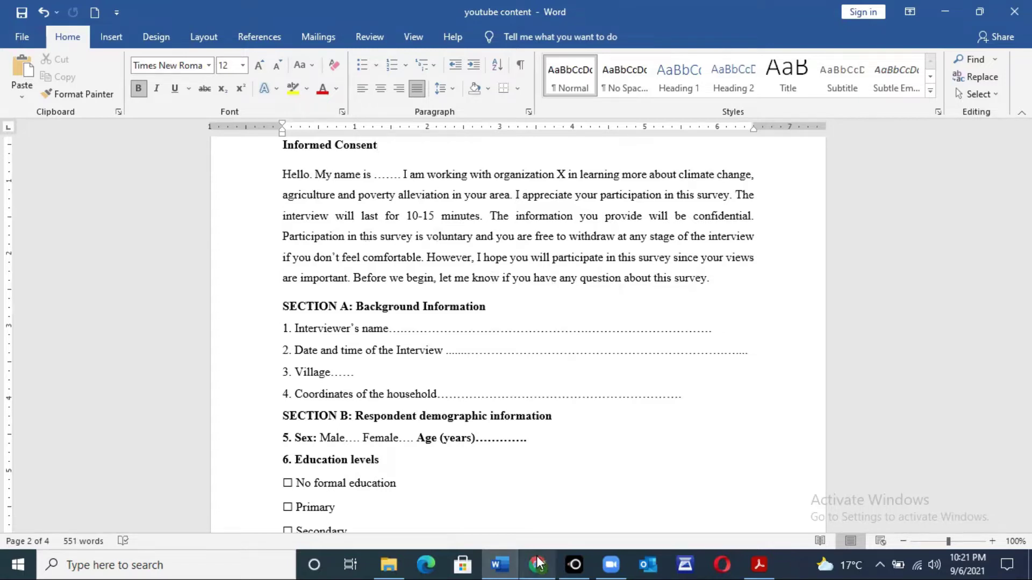
mouse_move(537, 564)
click(546, 518)
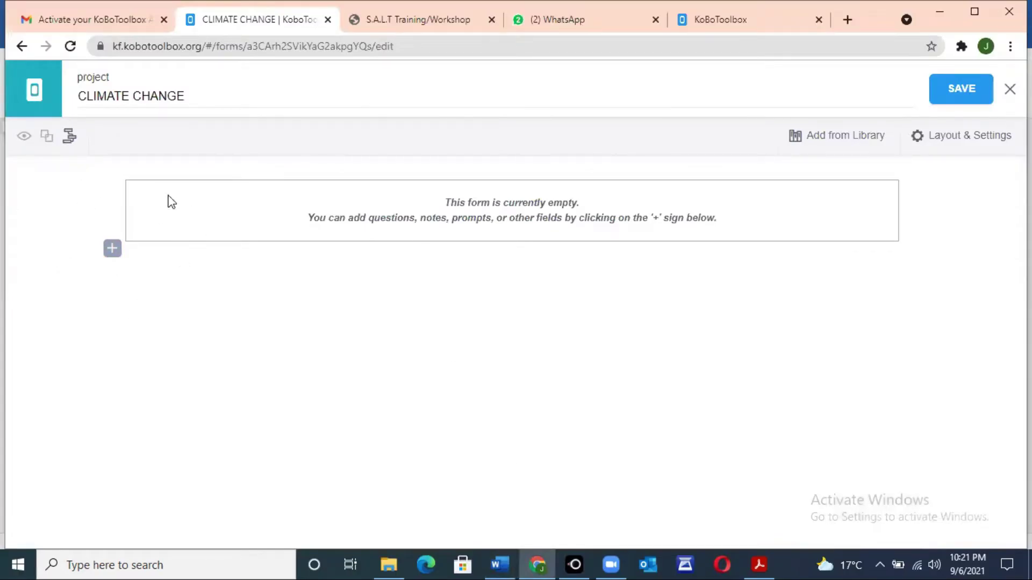
Start a new question in the empty form, copy the informed consent paragraph from the Word document and return to the form
click(112, 249)
click(112, 250)
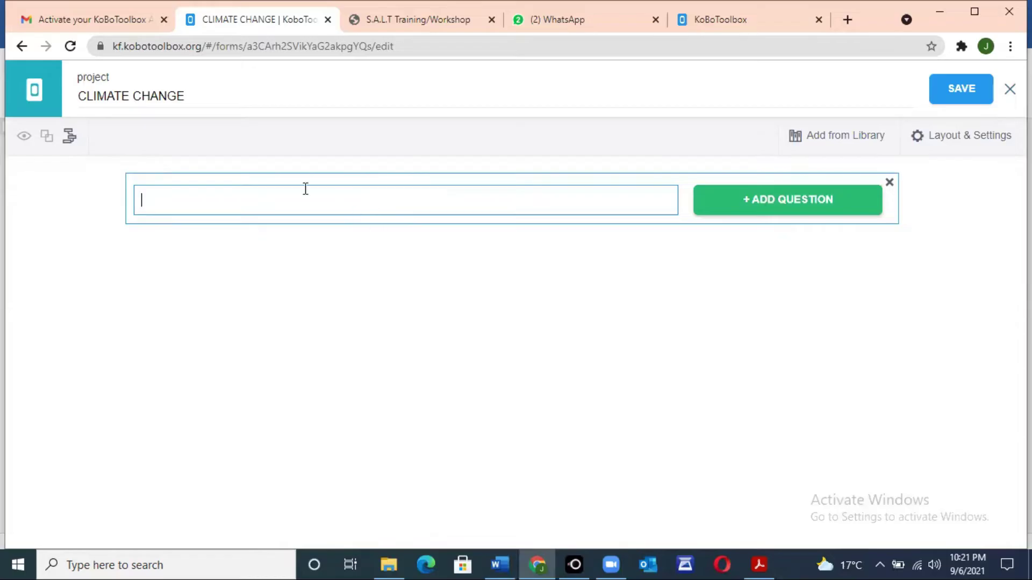
key(alt+Tab)
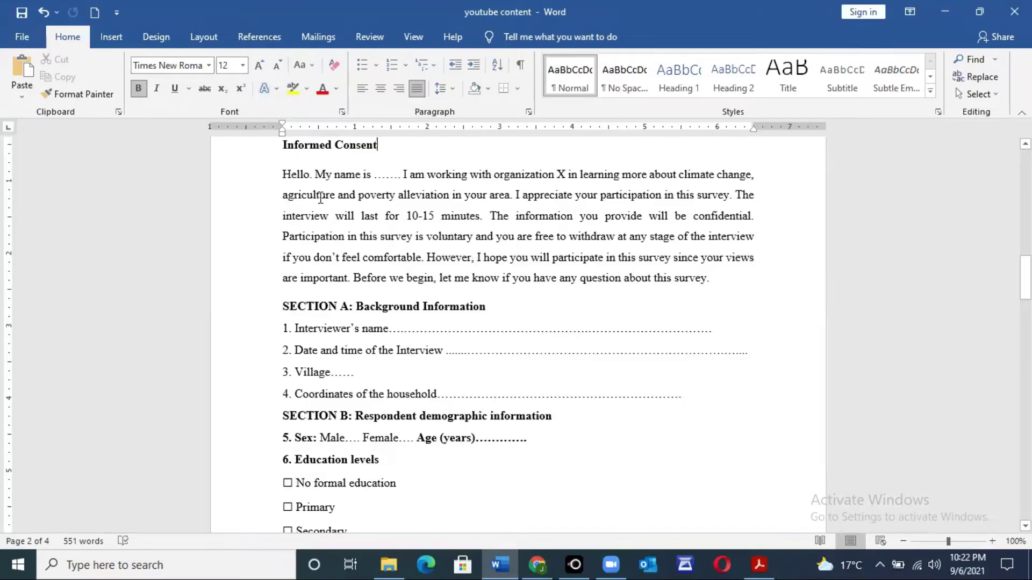
drag(282, 173, 713, 282)
right_click(571, 237)
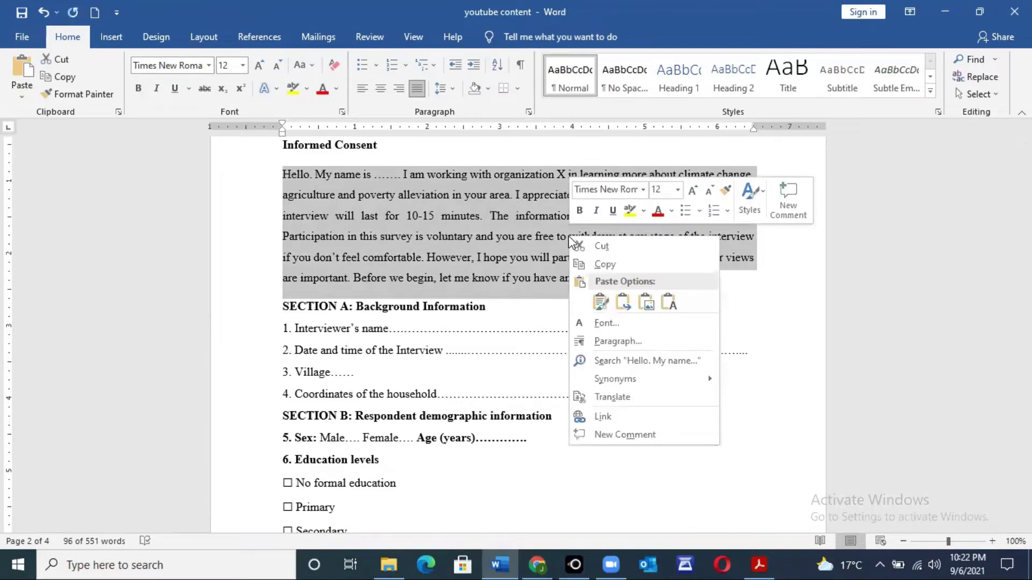
click(618, 263)
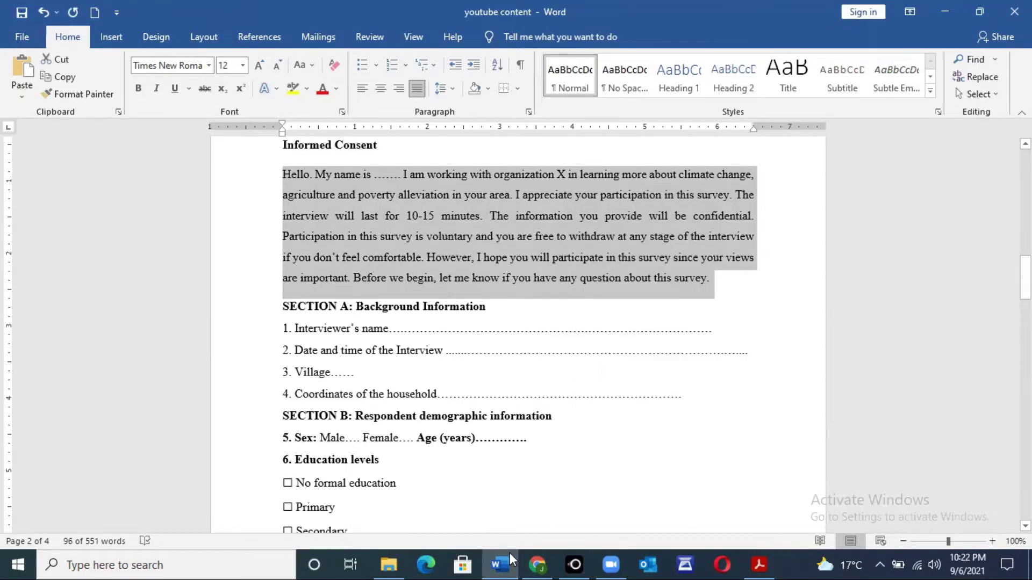
mouse_move(531, 559)
click(532, 514)
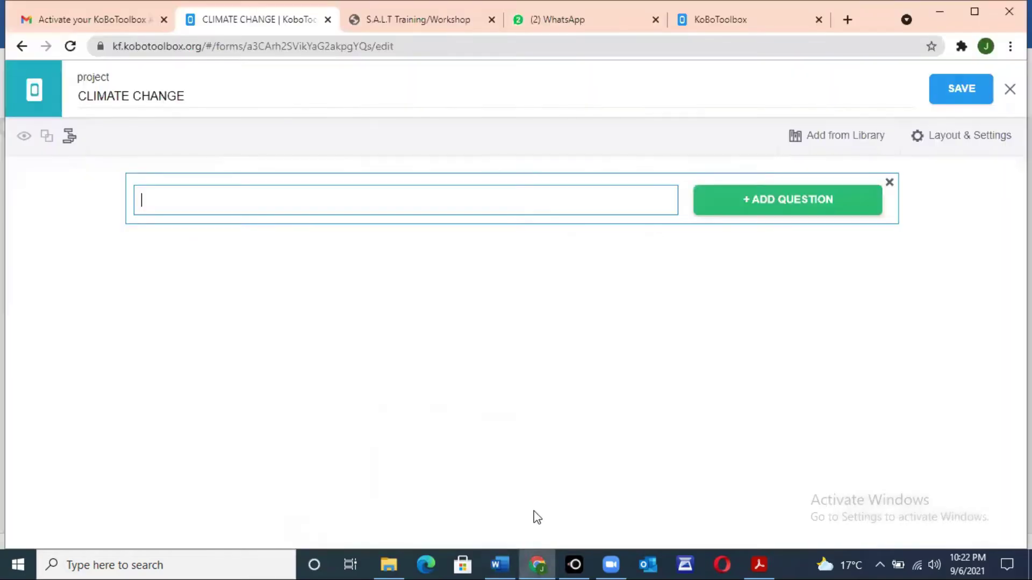
Paste the copied consent paragraph as the text of the first question
right_click(205, 202)
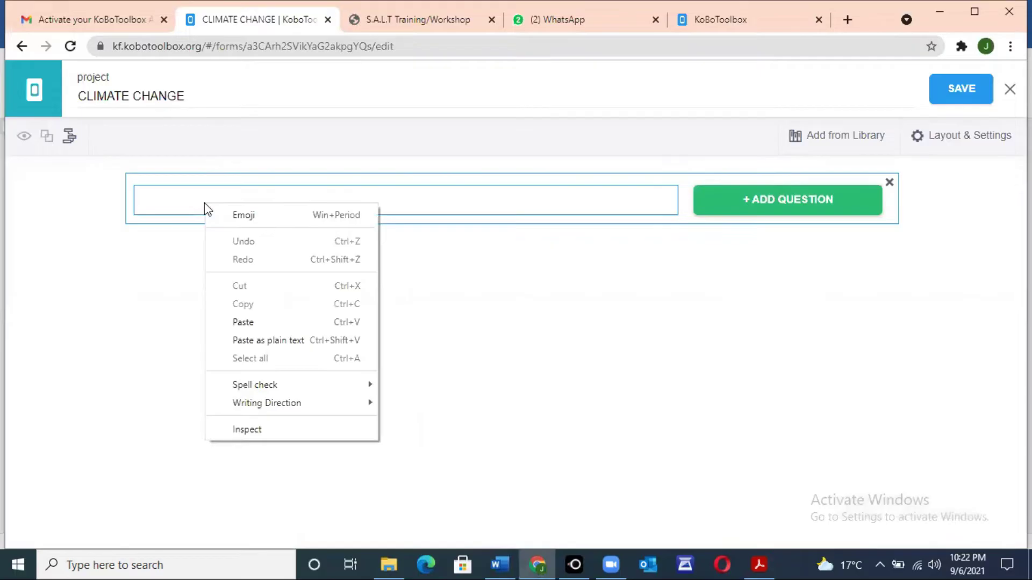
click(244, 322)
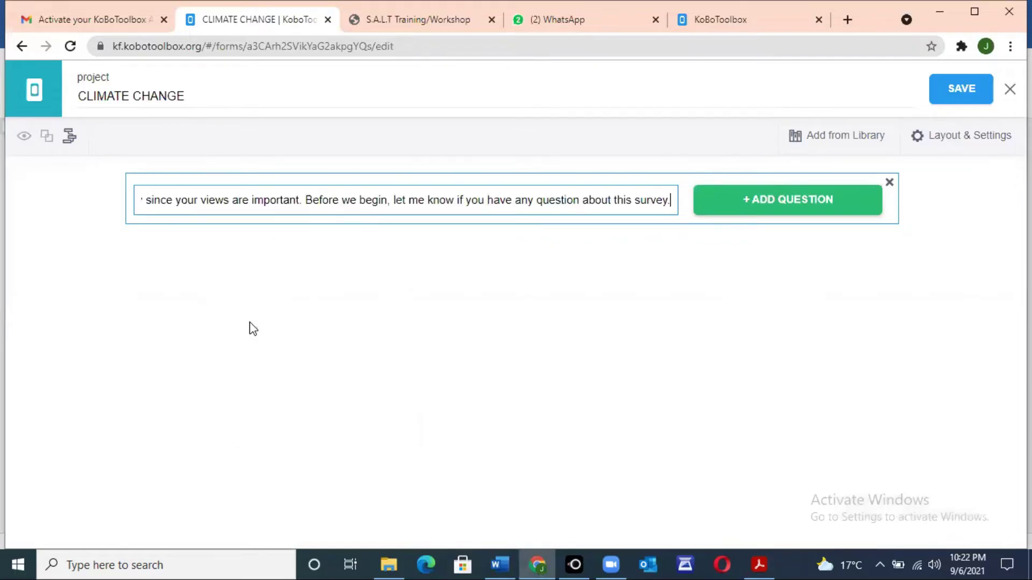
Add the first question to the form as a Note titled "Informed consent"
click(759, 199)
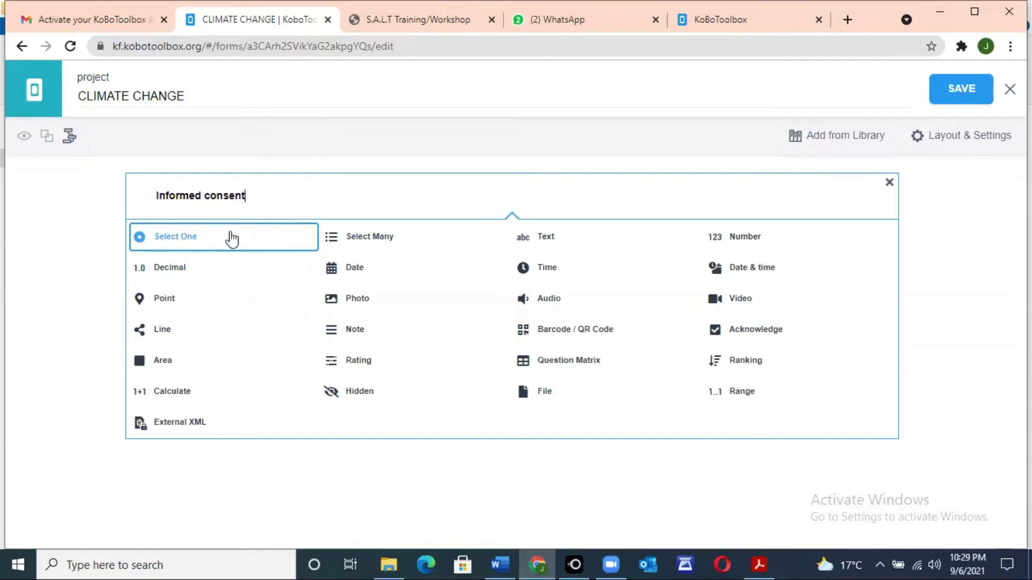
click(362, 333)
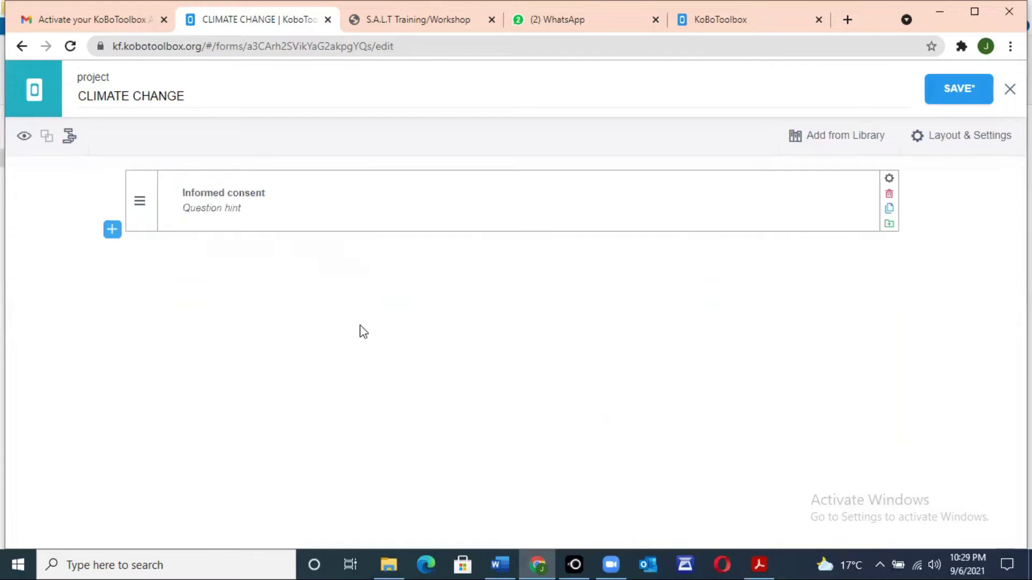
Add a second Note below "Informed consent" containing the copied consent paragraph
click(112, 231)
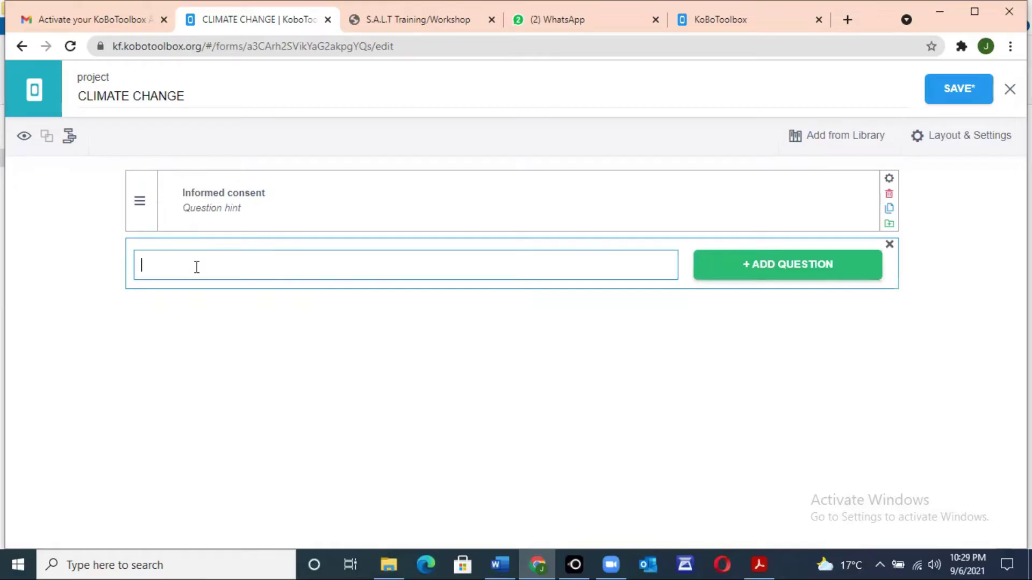
key(ctrl+v)
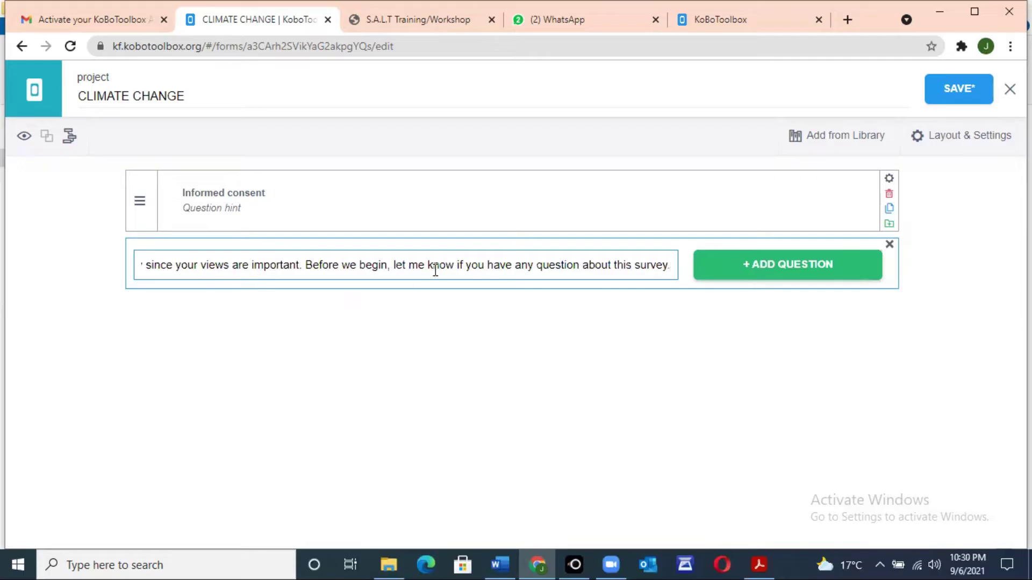
click(762, 272)
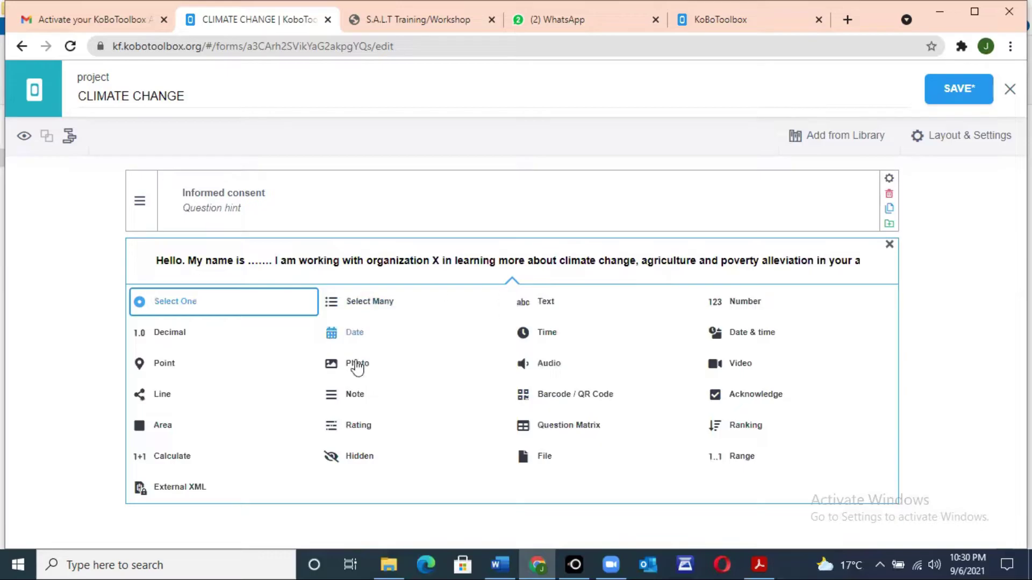
click(355, 396)
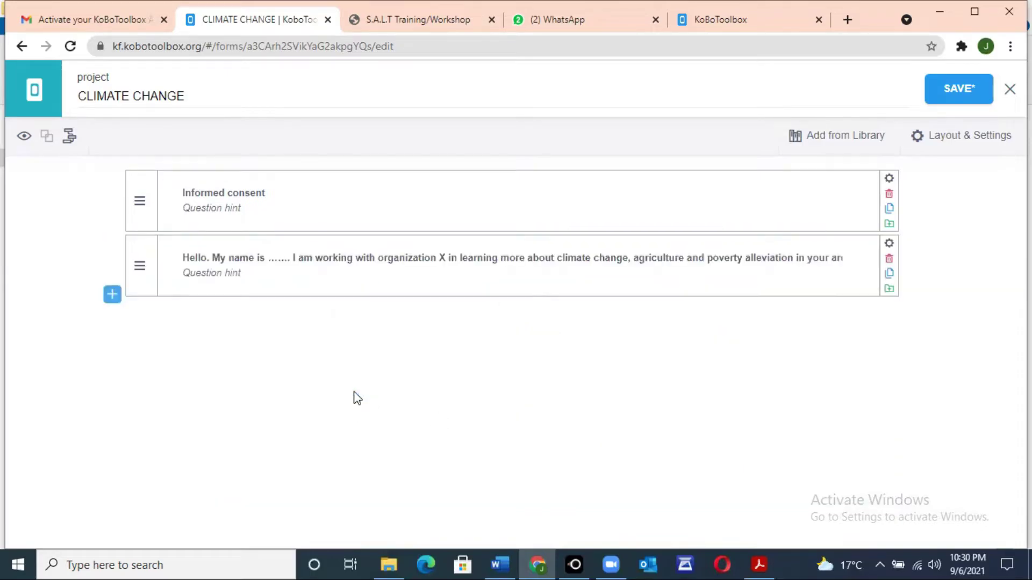
Start a third question, copy "Interviewer's name" from Section A of the Word document and return to the form
click(111, 296)
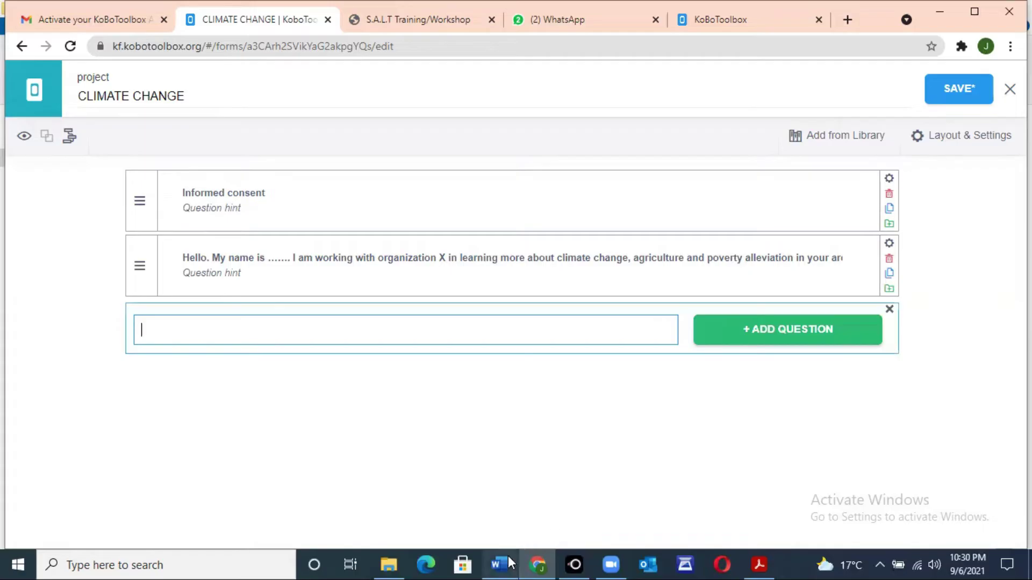
mouse_move(501, 562)
click(504, 509)
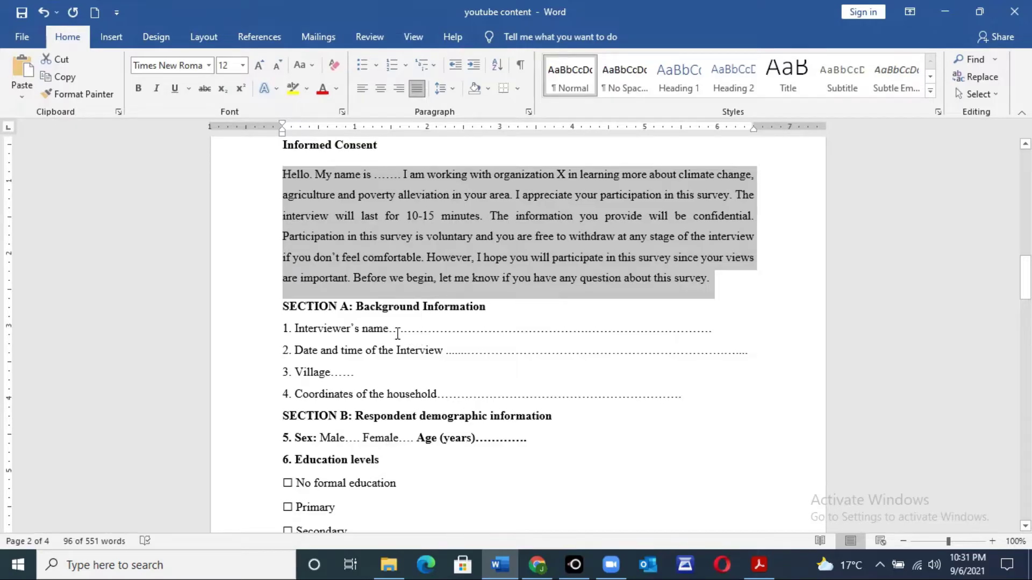
drag(400, 331, 344, 329)
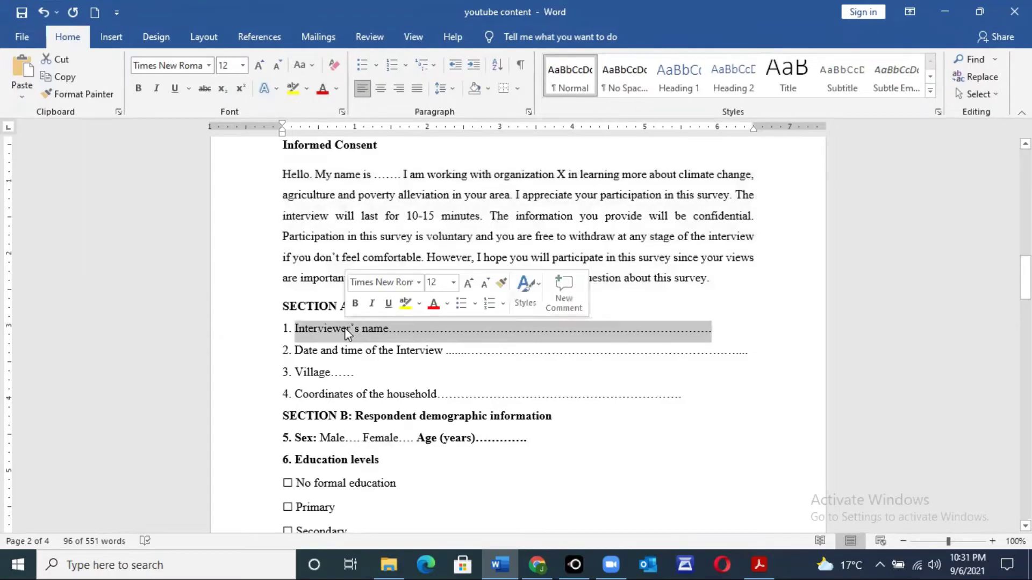
click(390, 328)
drag(391, 328, 309, 334)
right_click(309, 334)
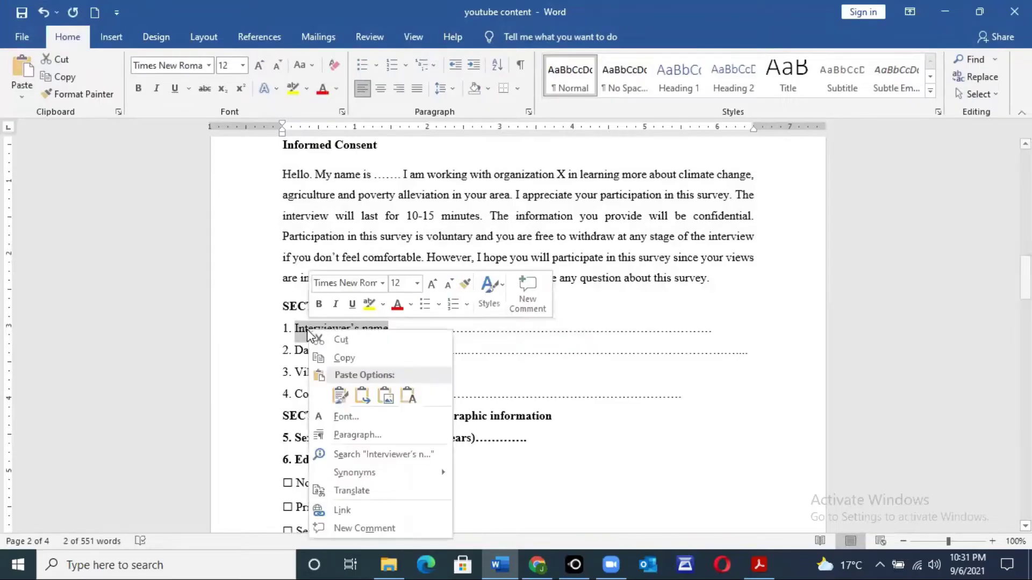
click(359, 358)
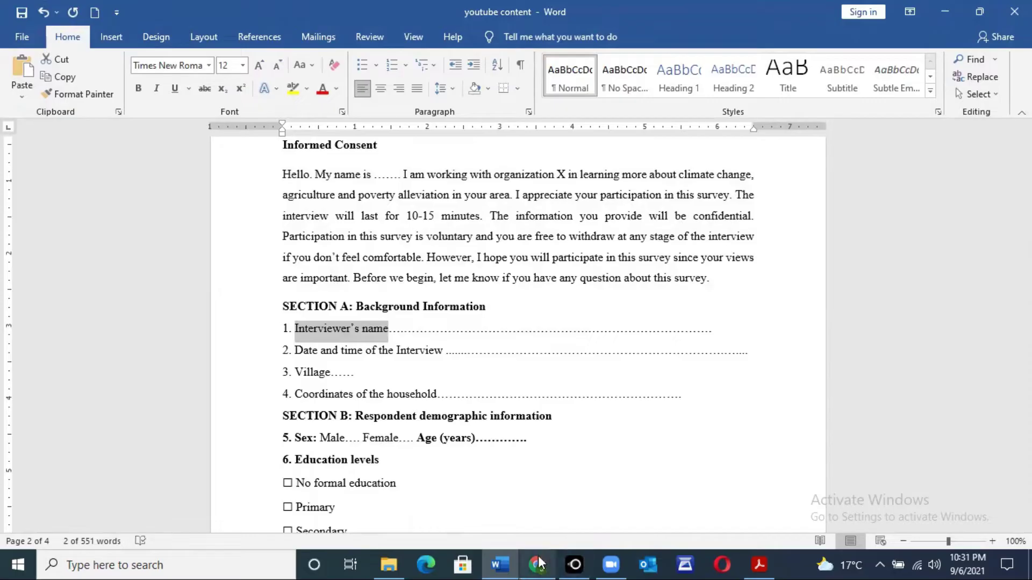
click(537, 499)
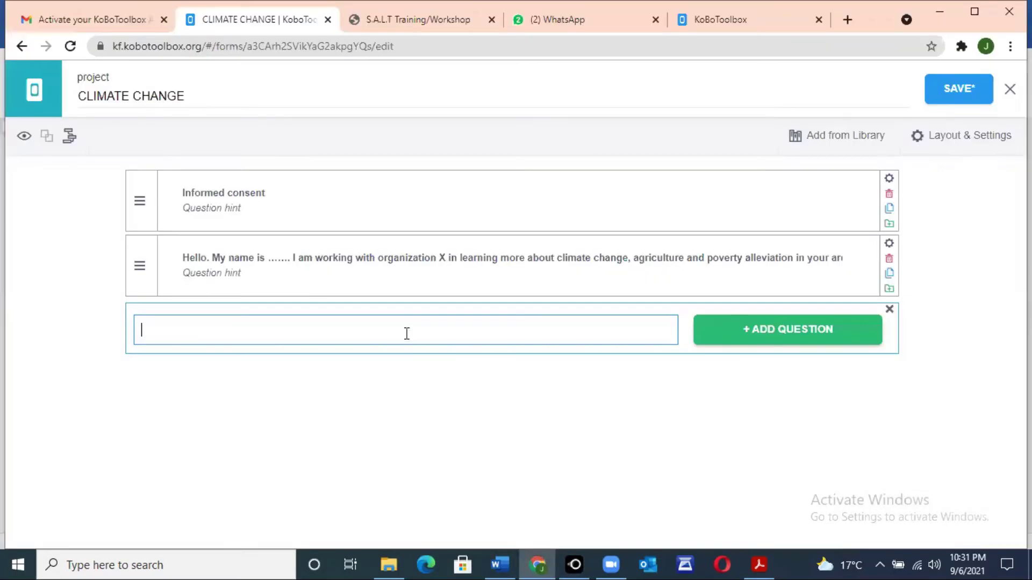
Add the copied "Interviewer's name" to the form as a Text question below the two consent notes
click(326, 326)
right_click(326, 326)
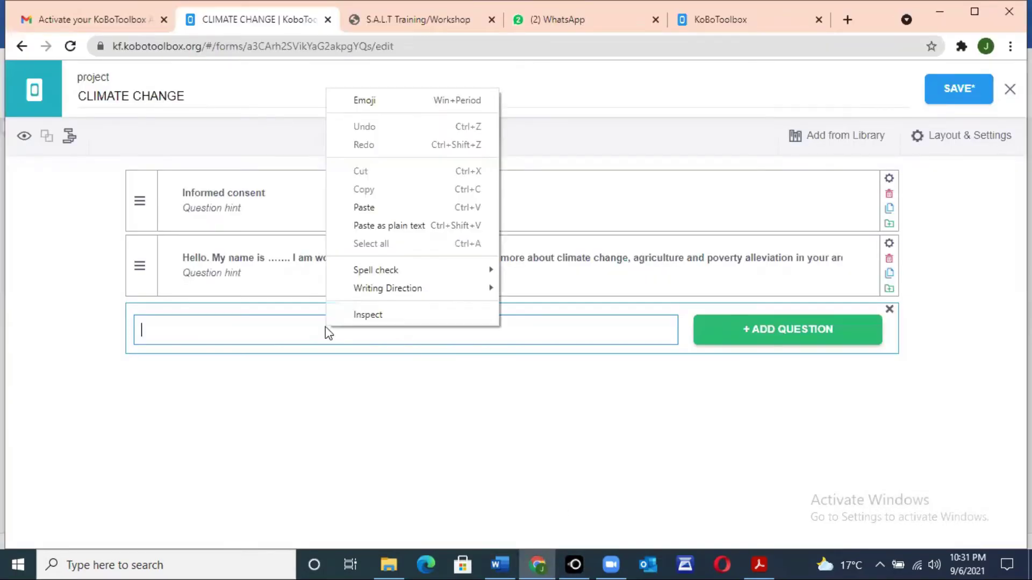
click(370, 208)
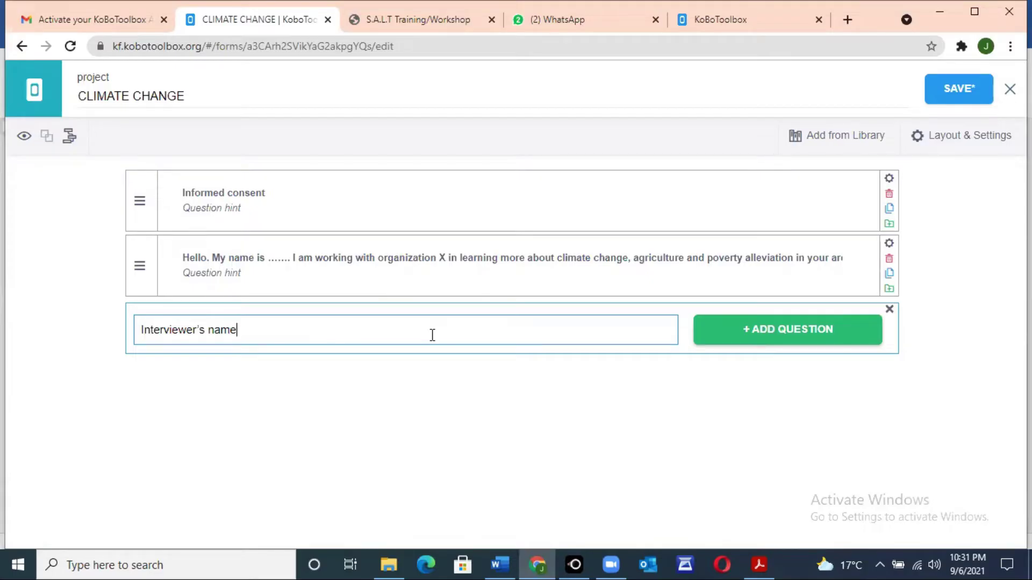
click(767, 332)
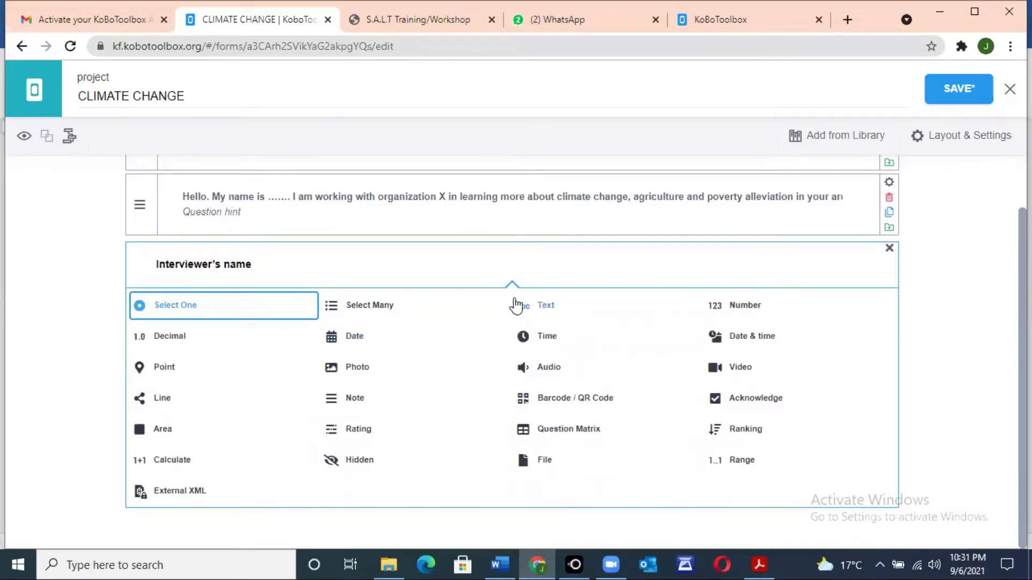
click(557, 310)
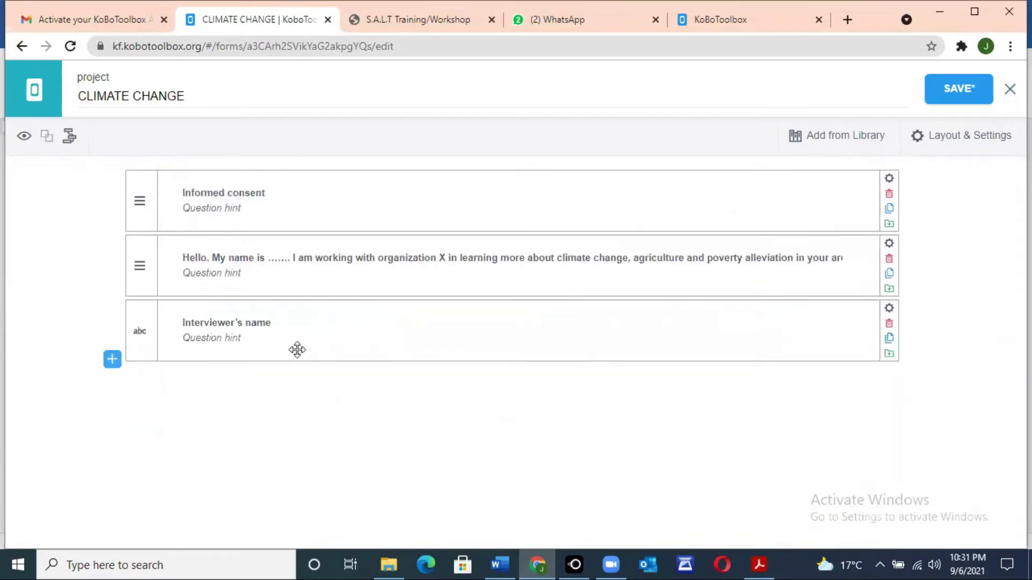
Check the second Section A item in the Word document and add "Date and time of the interview" to the form as a Date & time question
click(112, 359)
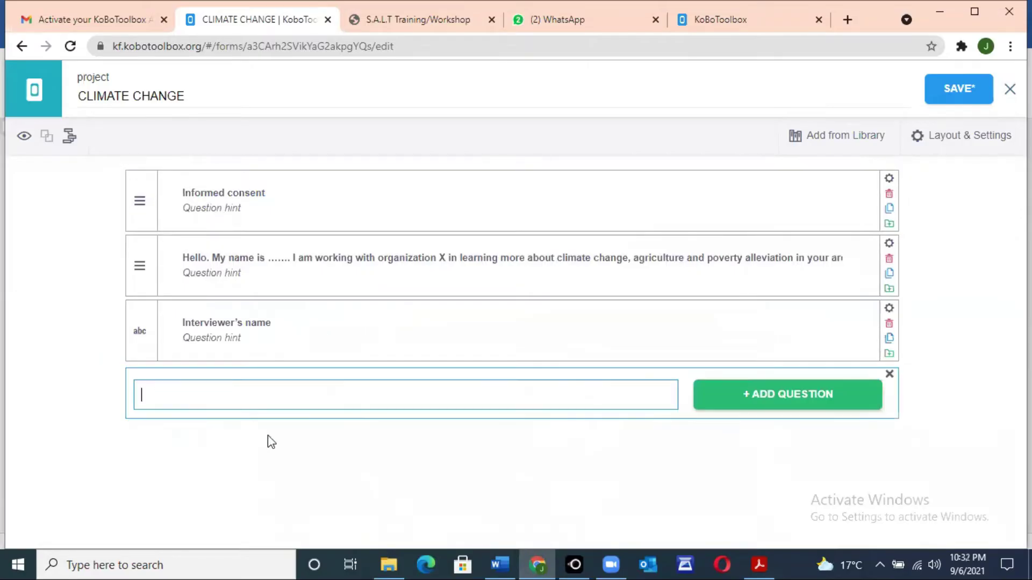
mouse_move(495, 563)
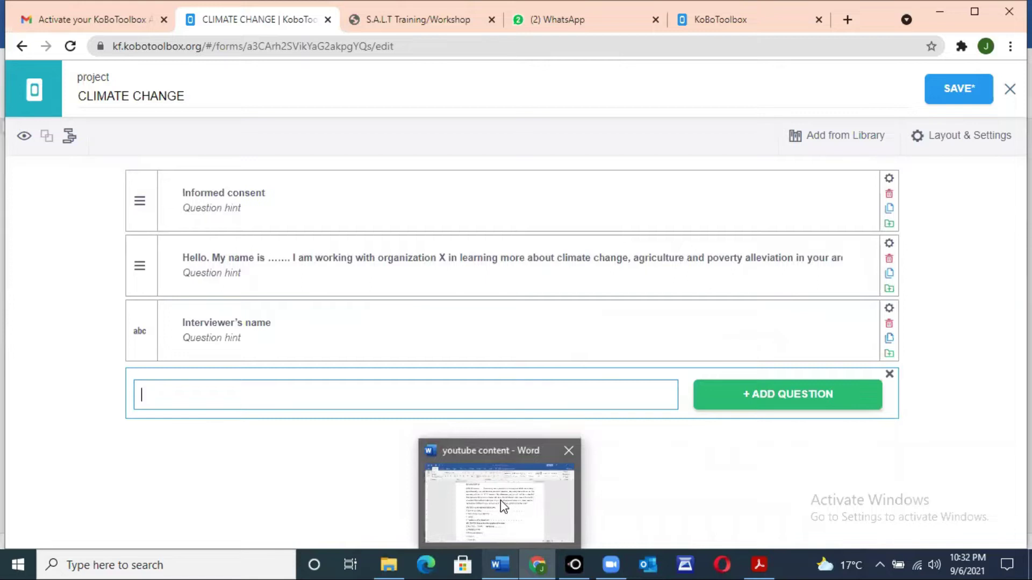
click(501, 501)
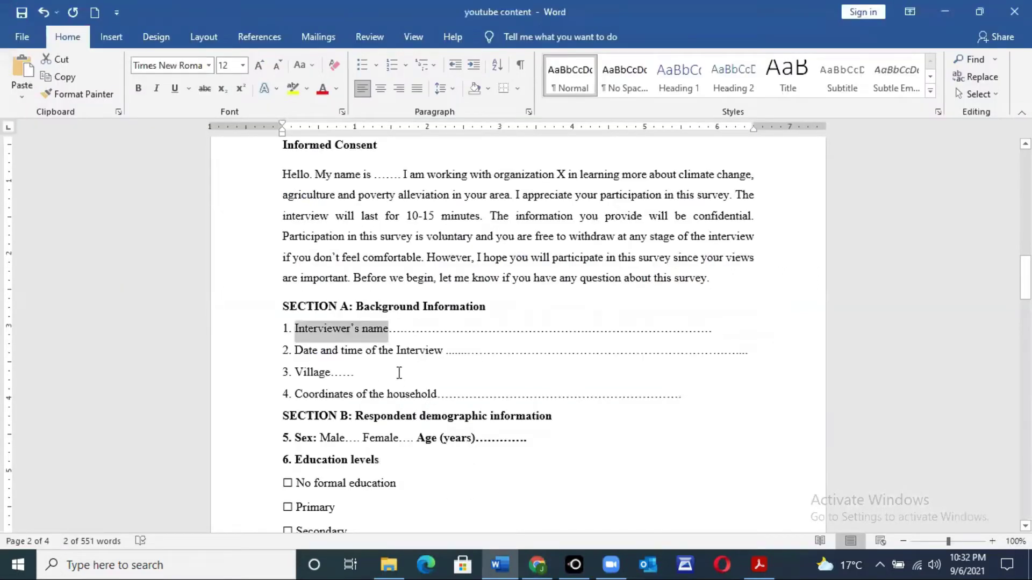
mouse_move(546, 556)
click(556, 514)
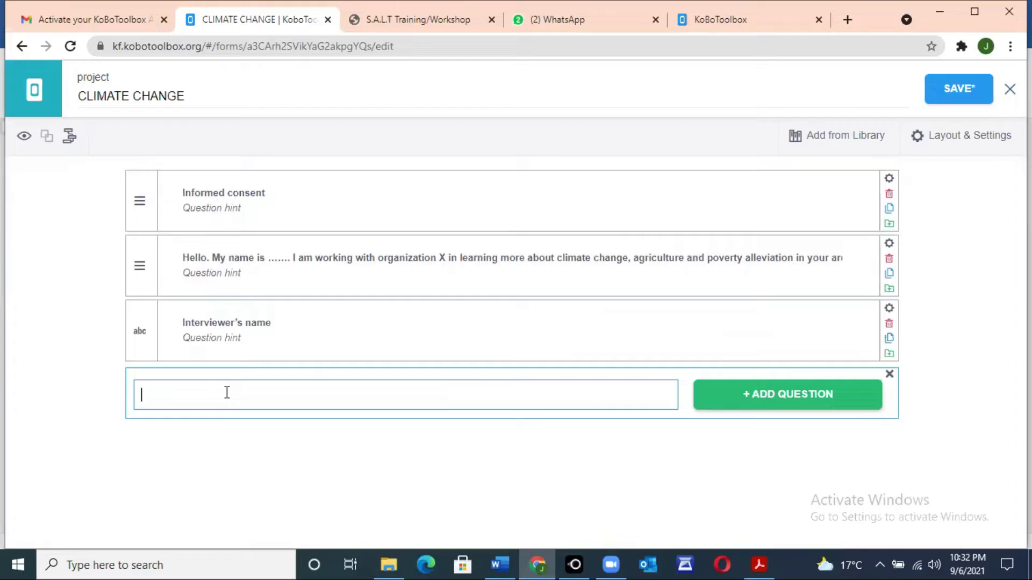
text(Date and time of the in)
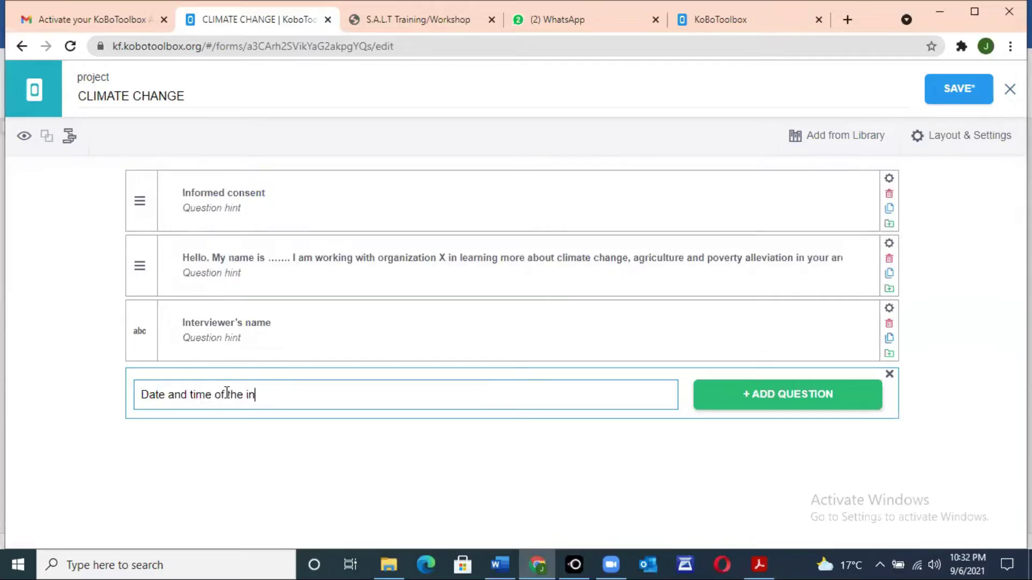
text(terview)
click(774, 396)
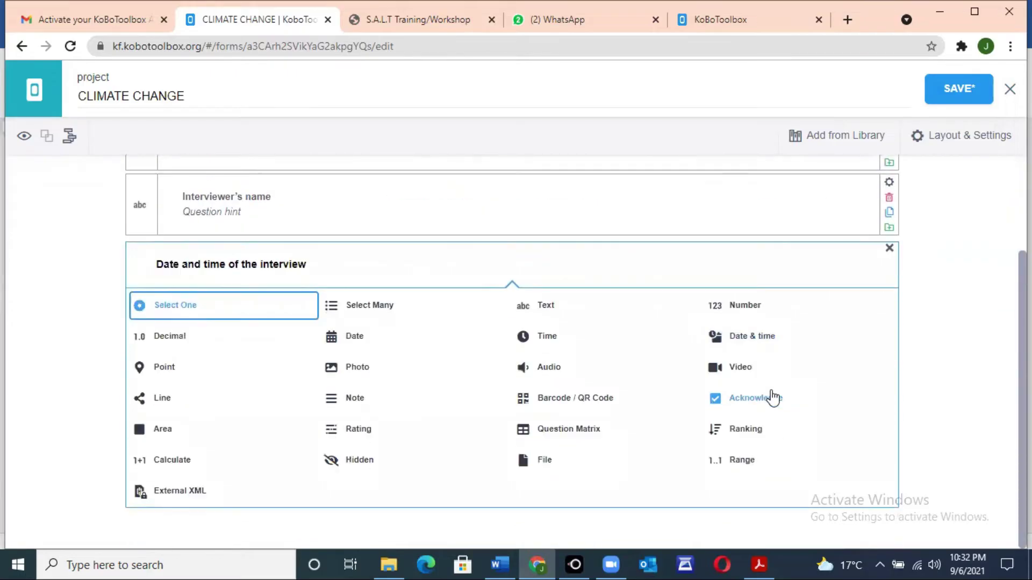
click(748, 339)
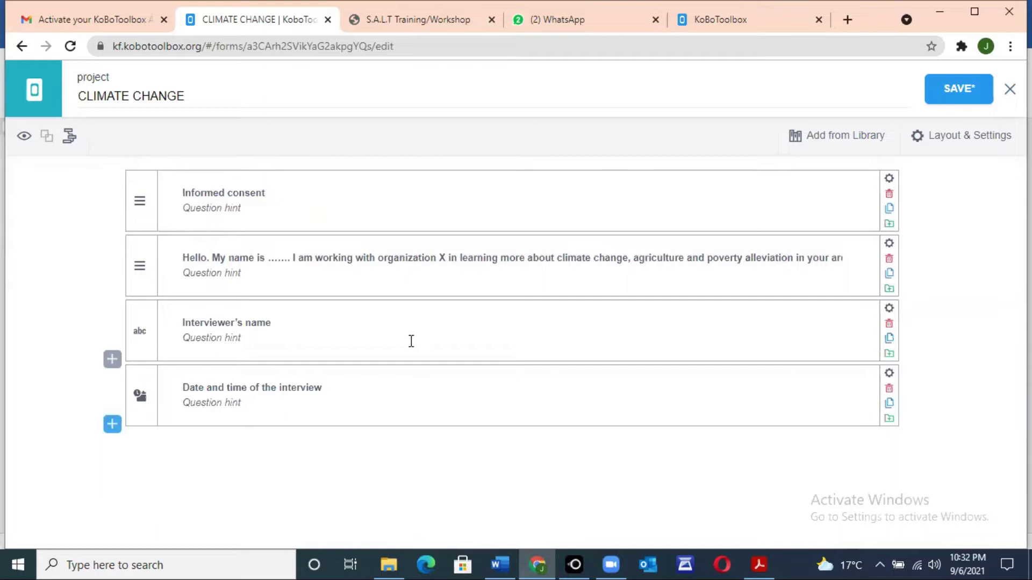
Copy "Village" from Section A of the Word document and add it as a Text question at the end of the KoBoToolbox form
click(111, 426)
mouse_move(500, 562)
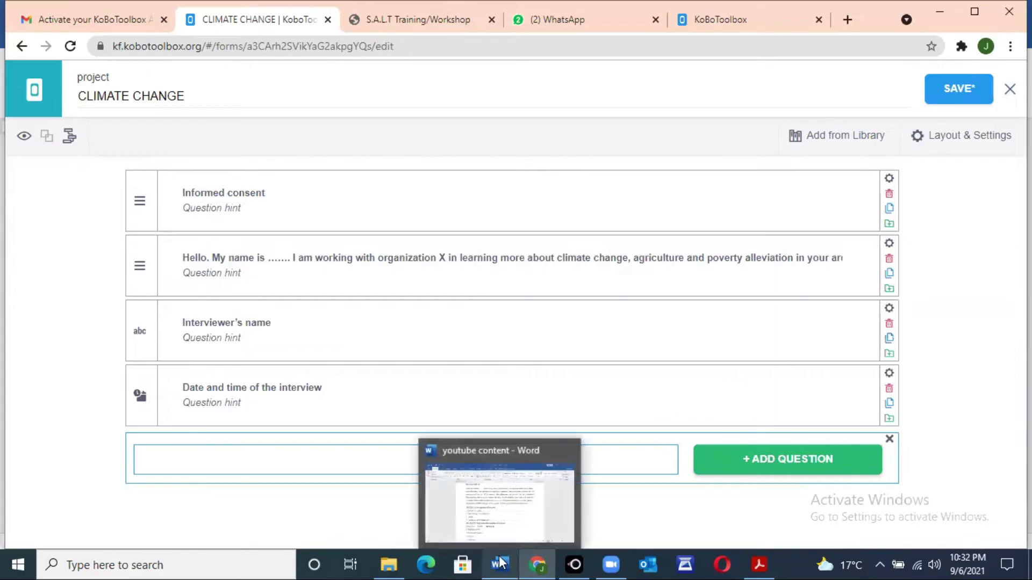
click(513, 499)
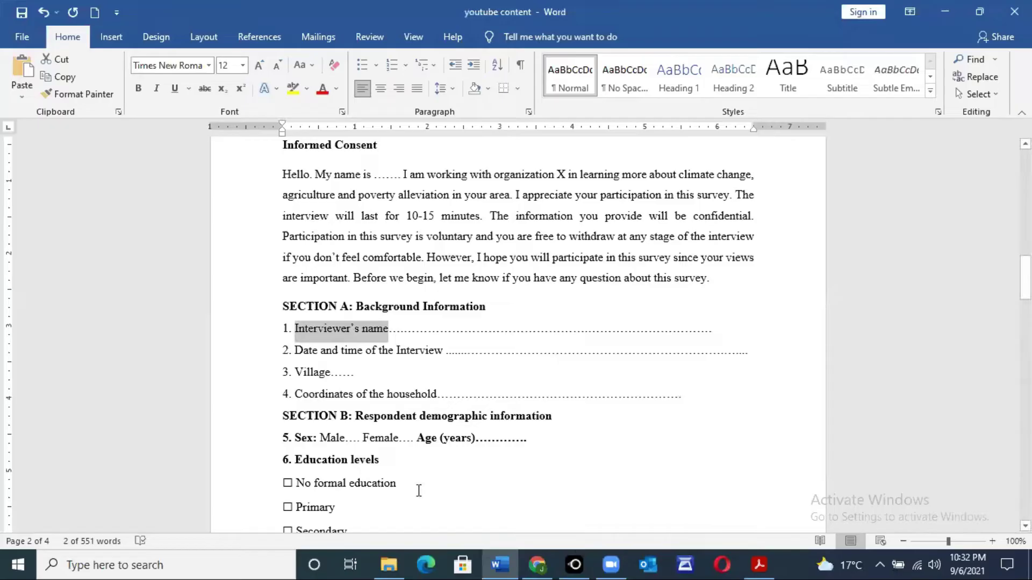
drag(332, 371, 296, 372)
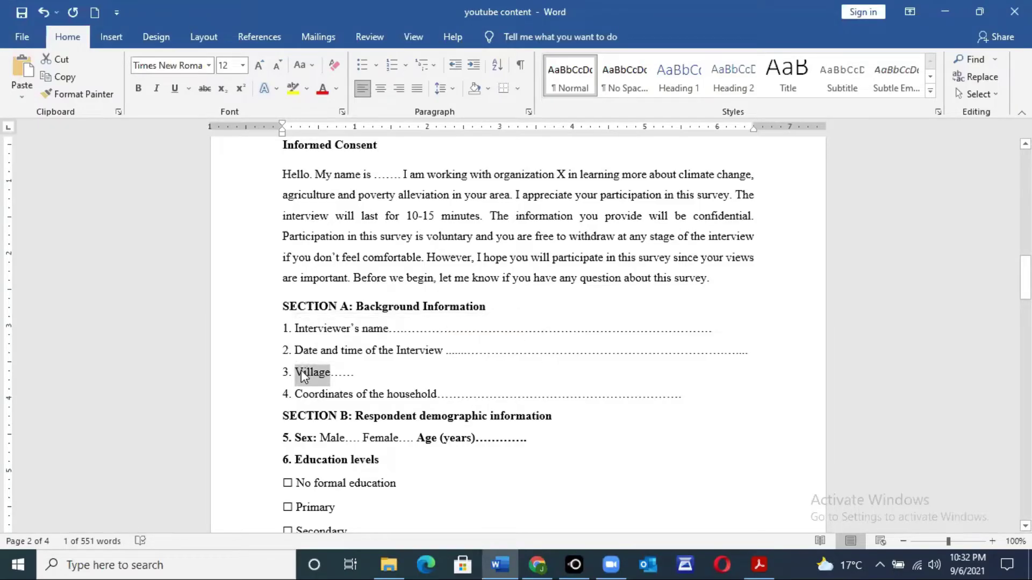
mouse_move(537, 564)
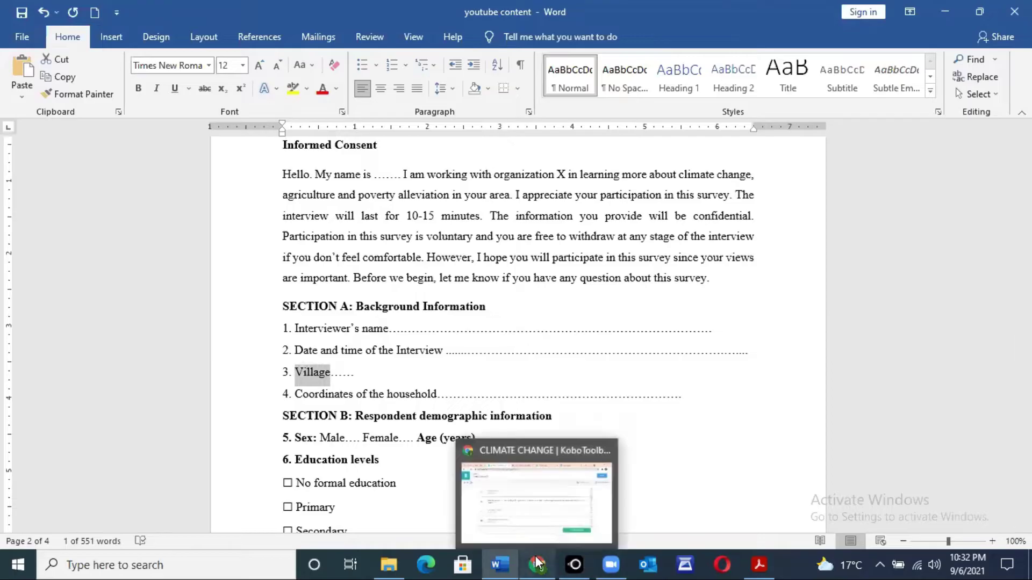
click(546, 518)
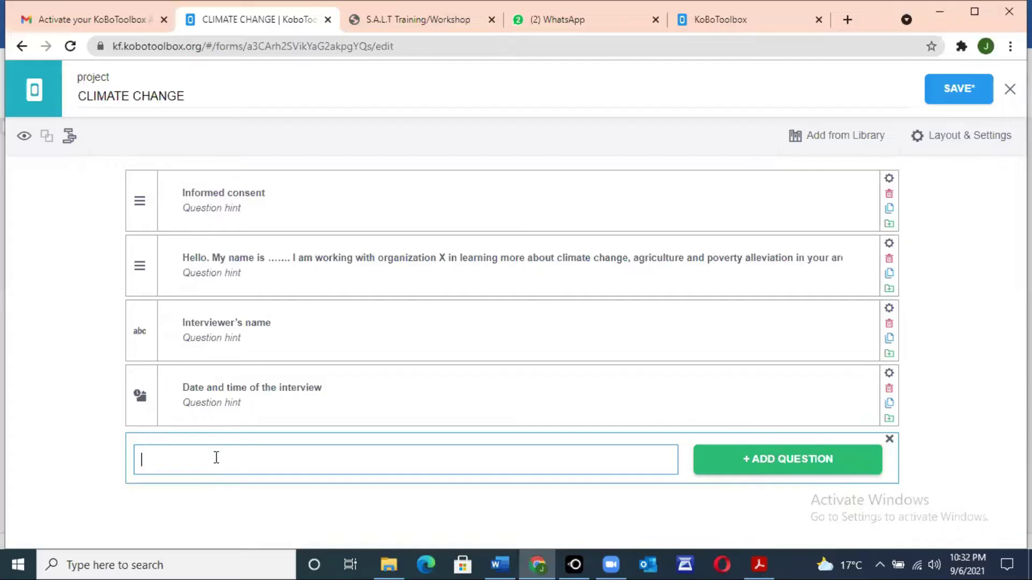
key(ctrl+v)
click(746, 460)
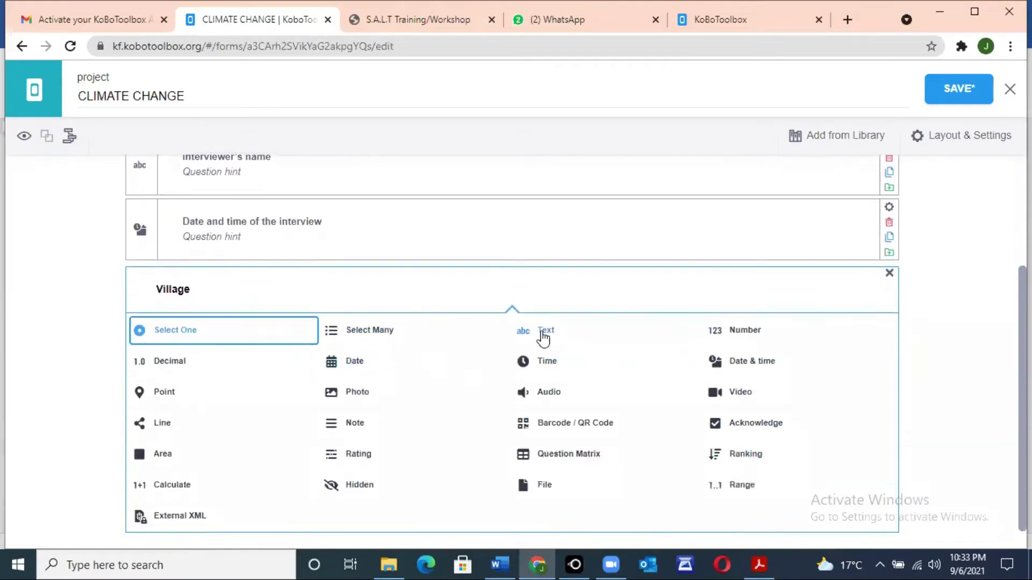
click(555, 333)
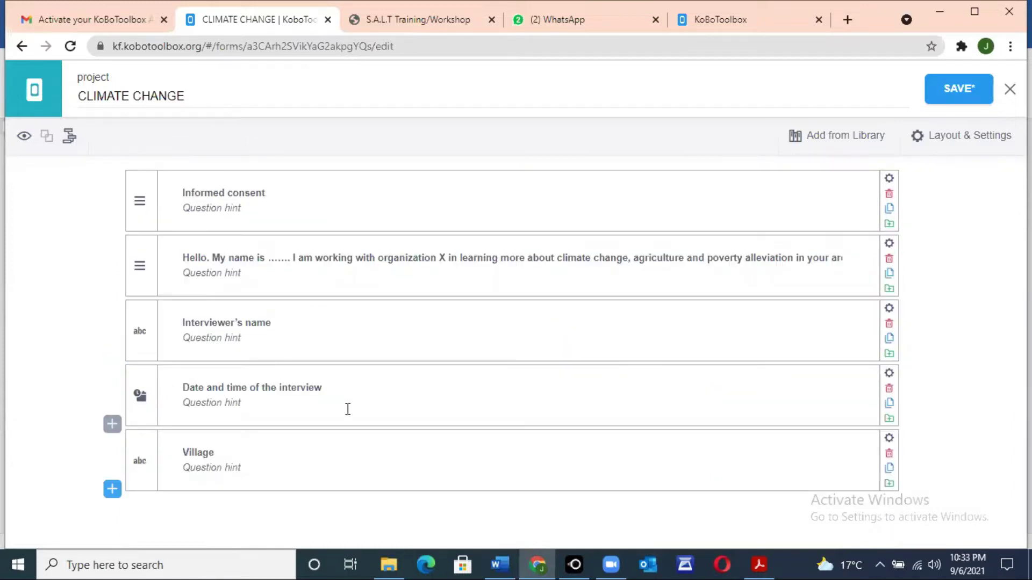
Copy "Coordinates of the household" from the Word document and add it as a Point question below "Village" in the form
click(112, 490)
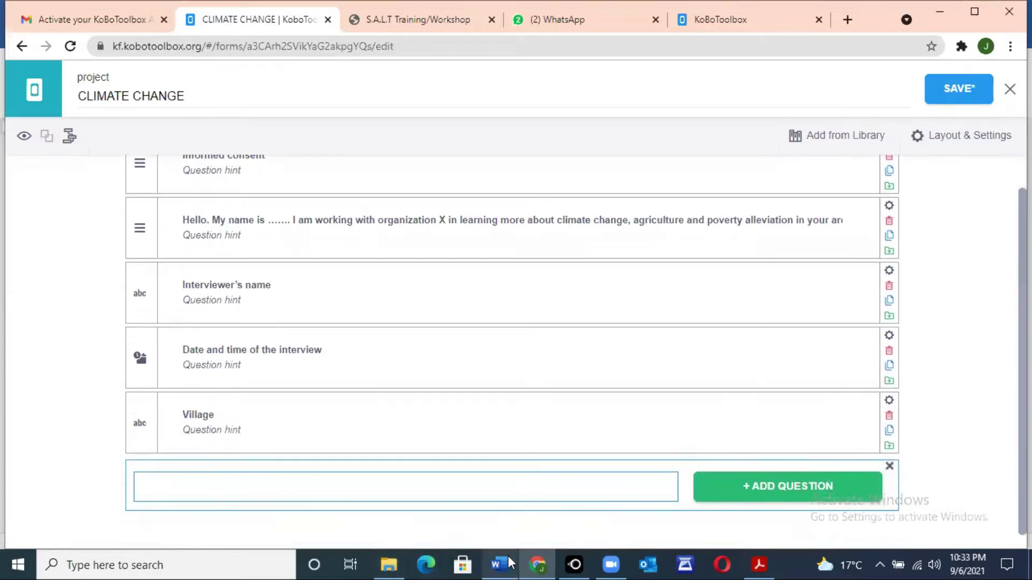
mouse_move(510, 563)
click(506, 509)
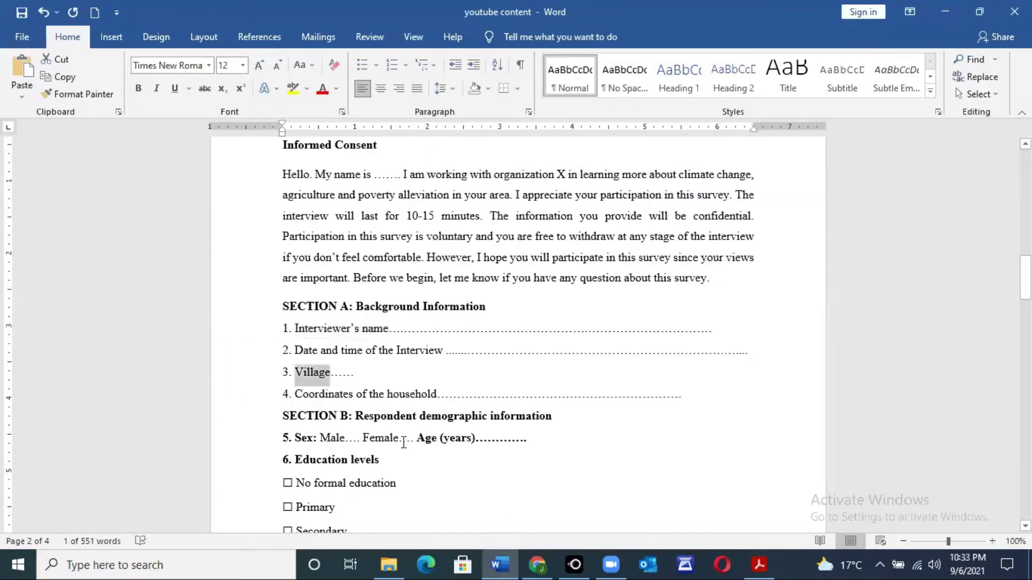
drag(441, 397, 321, 396)
key(ctrl+c)
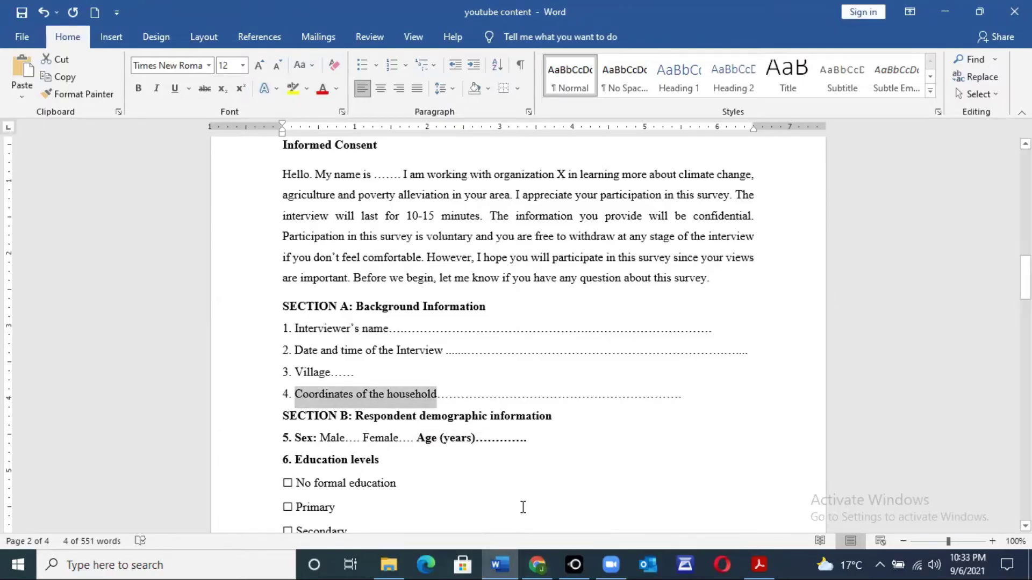
click(542, 560)
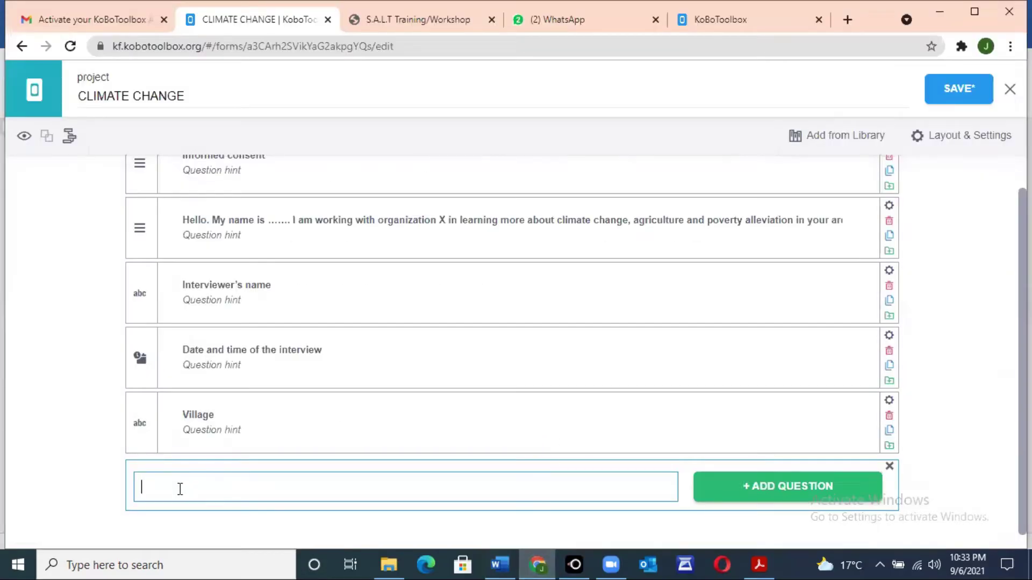
key(ctrl+v)
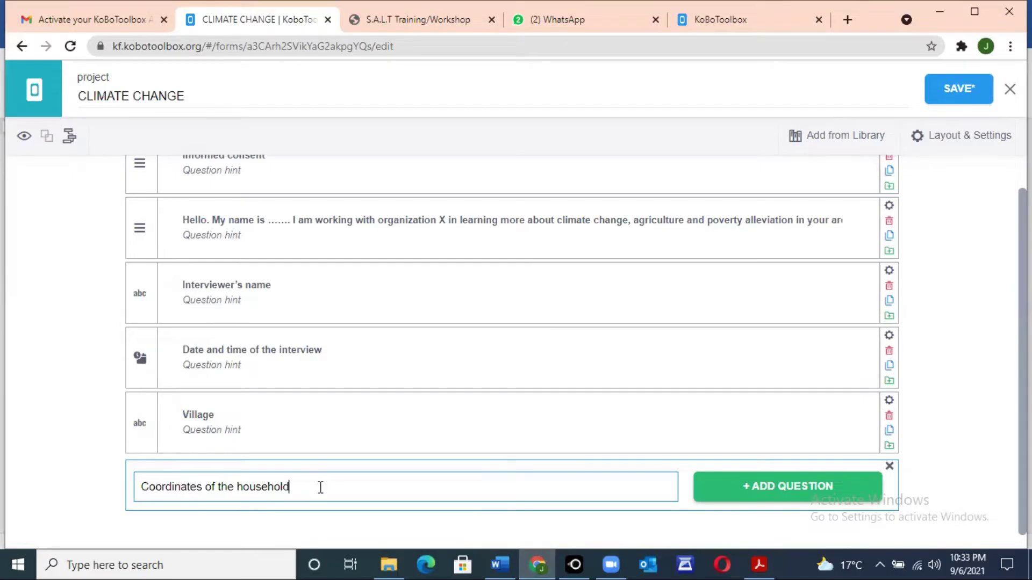
click(785, 486)
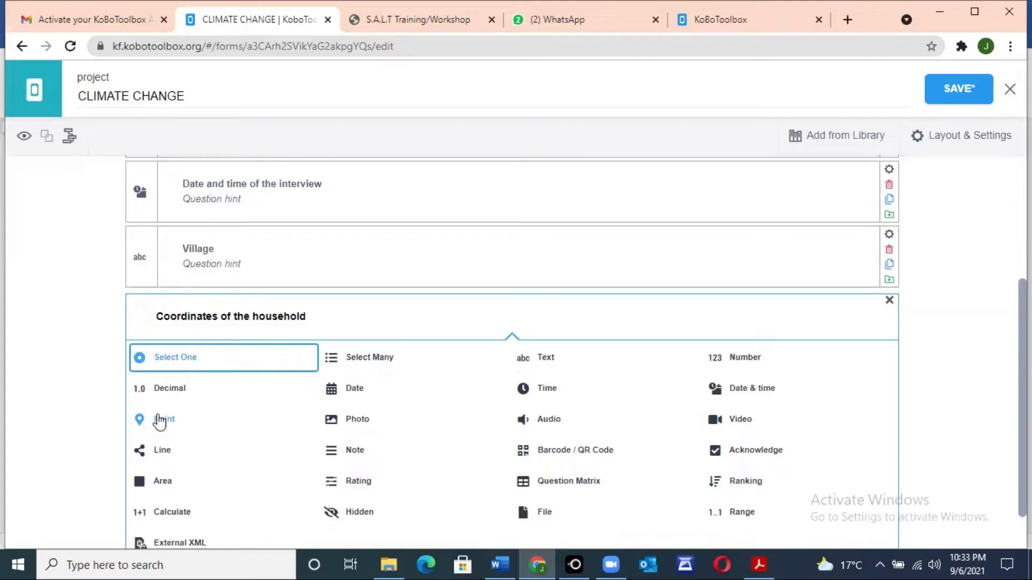
click(161, 420)
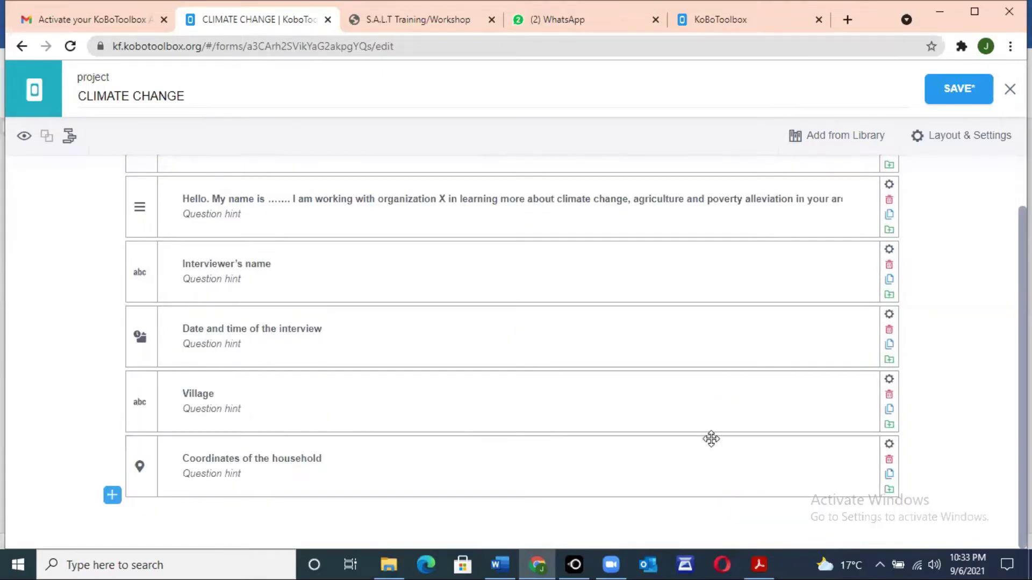
Group the four questions from "Interviewer's name" through "Coordinates of the household" together
scroll(510, 349, up, 1)
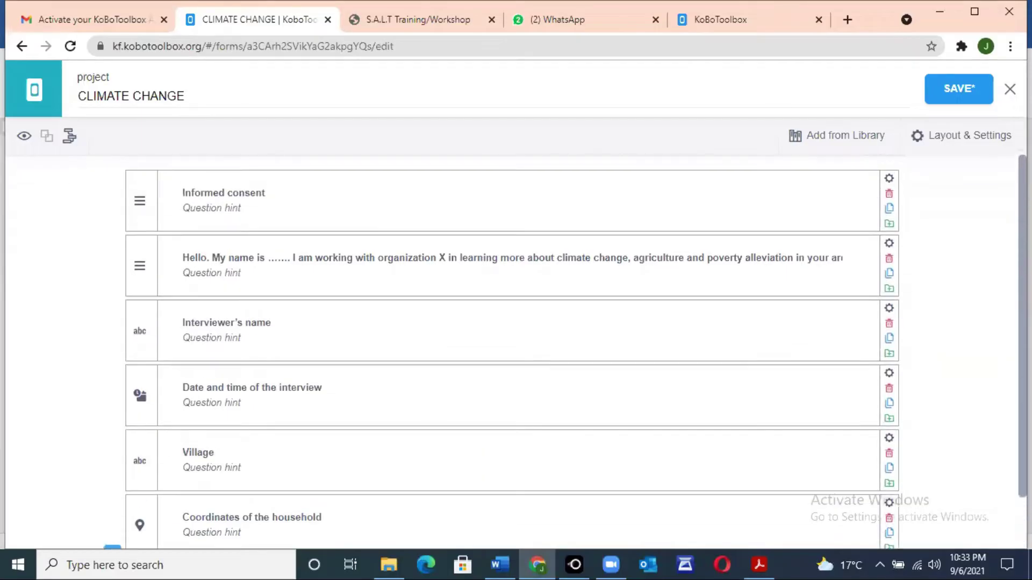
scroll(510, 349, down, 1)
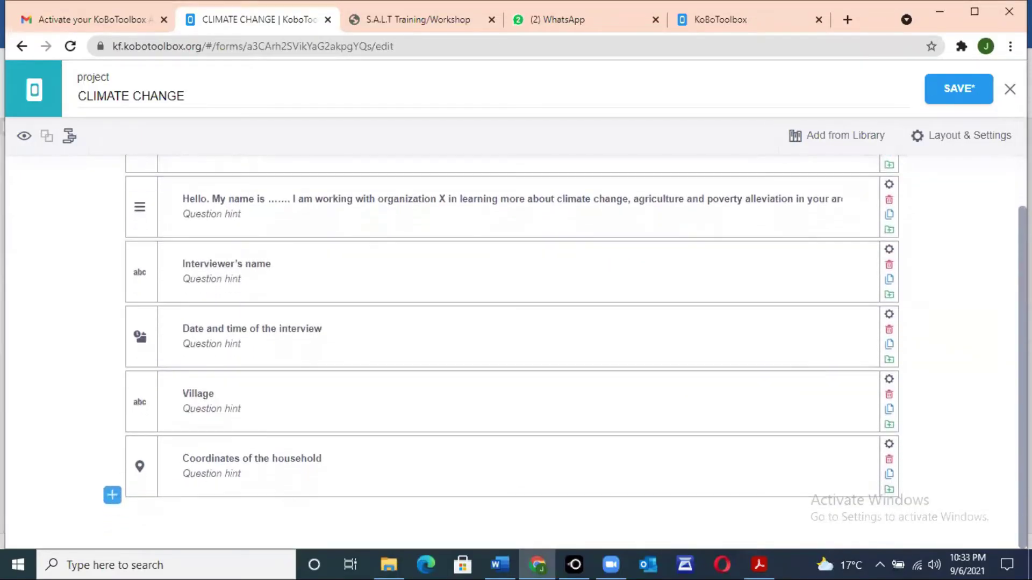
scroll(510, 349, up, 1)
scroll(511, 349, down, 1)
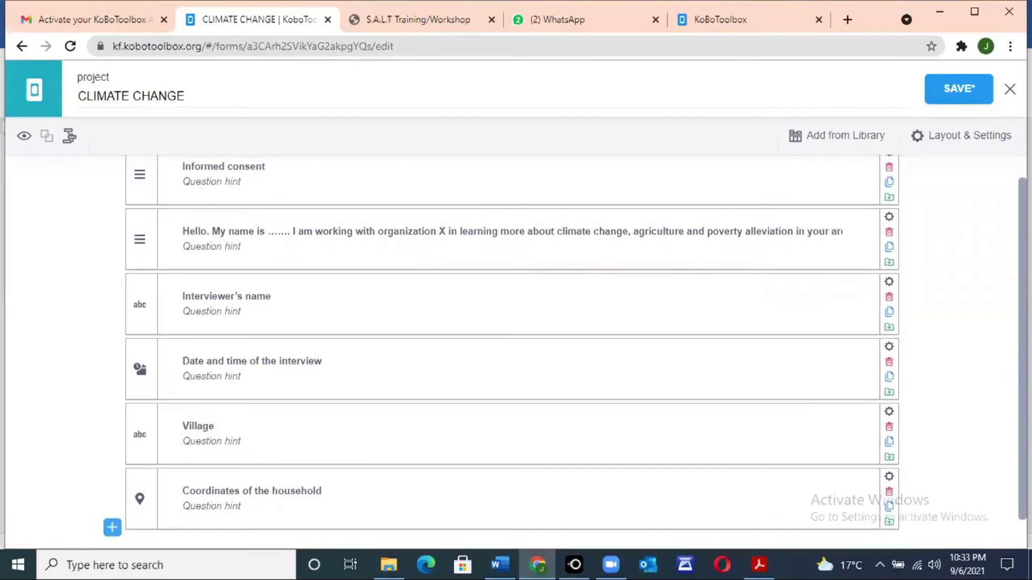
scroll(510, 350, down, 1)
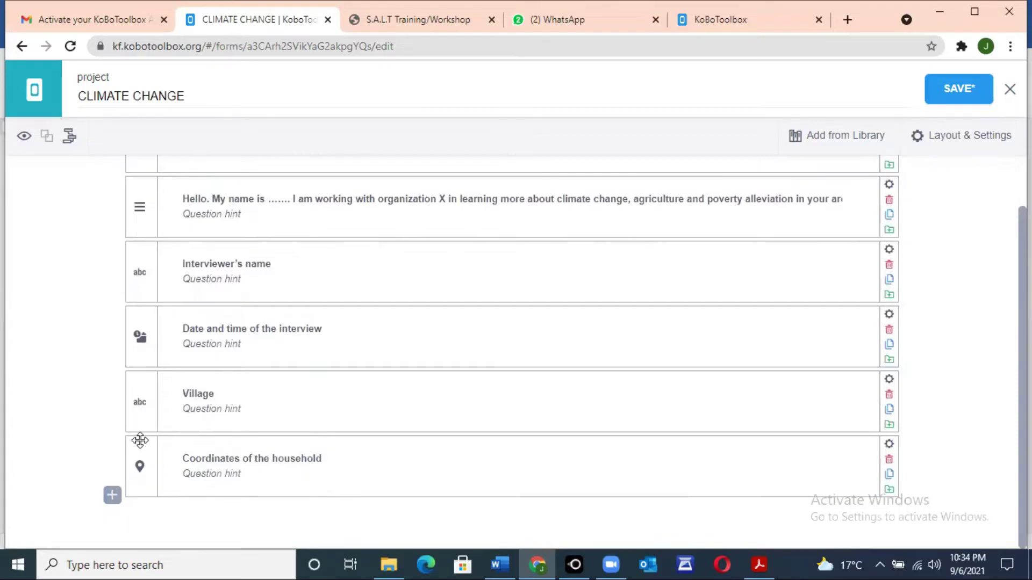
mouse_move(122, 423)
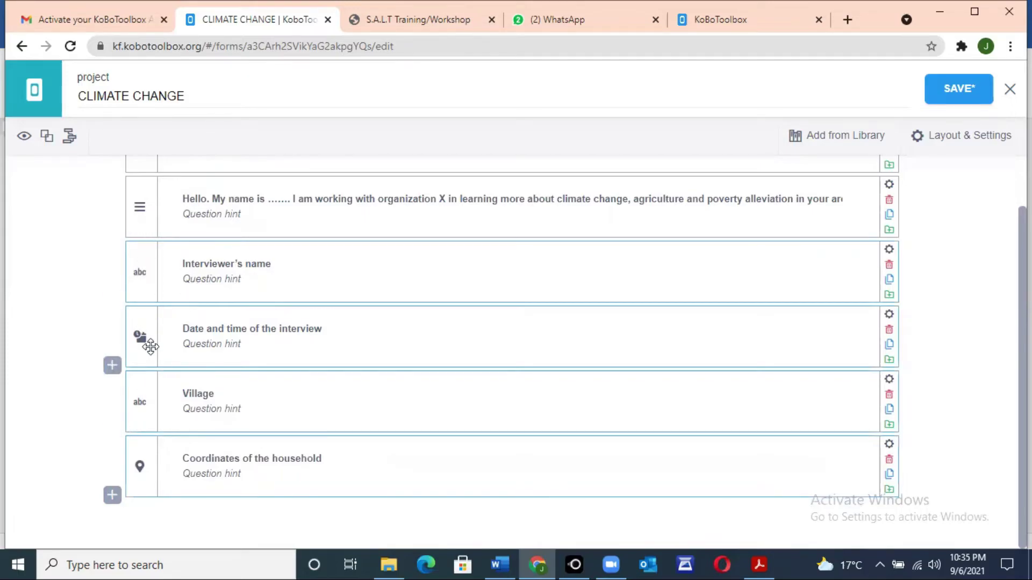
click(46, 138)
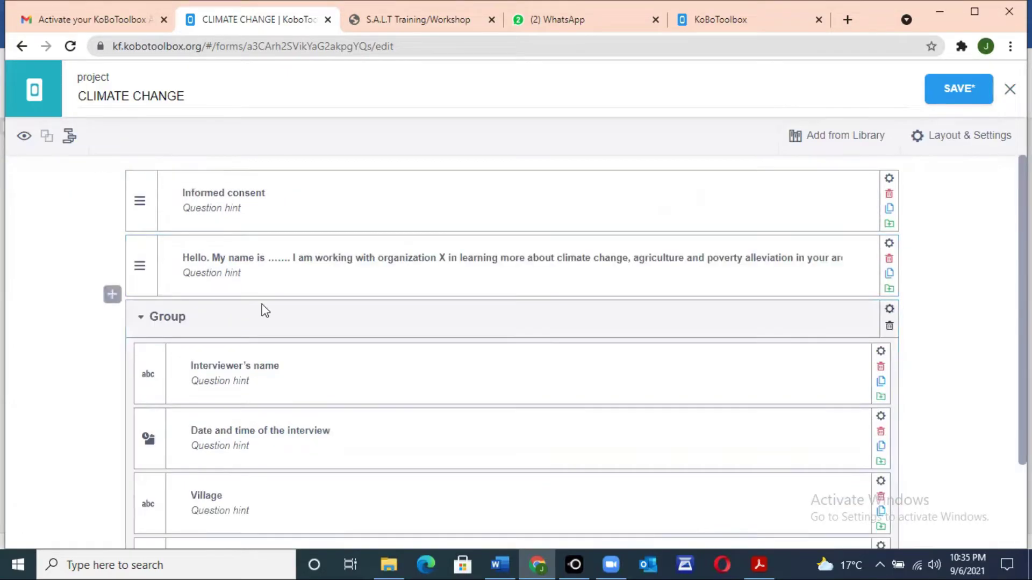
Copy the heading "SECTION A: Background Information" from the Word document and use it to rename the question group in the KoBoToolbox form
click(192, 317)
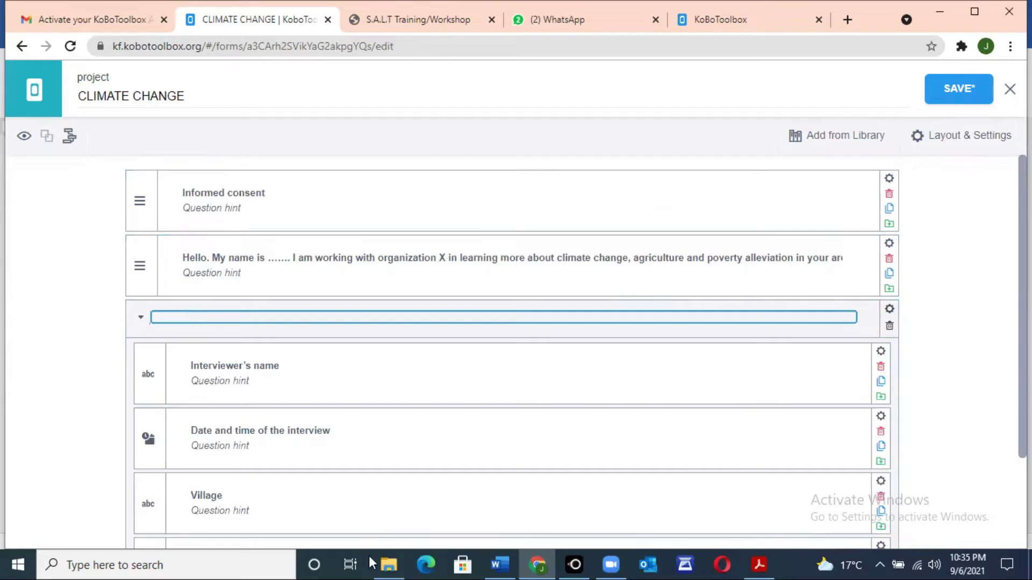
mouse_move(499, 565)
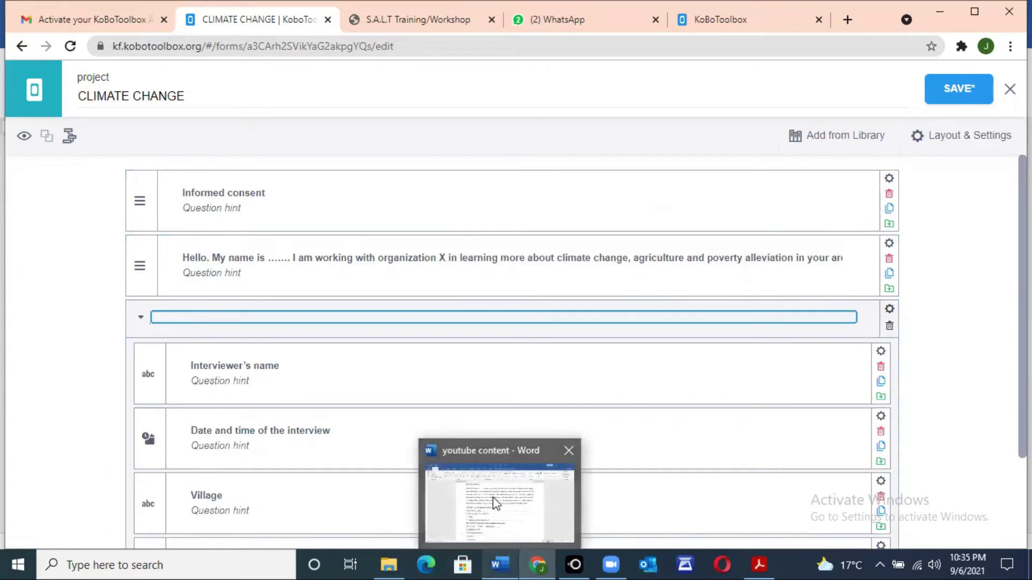
click(492, 498)
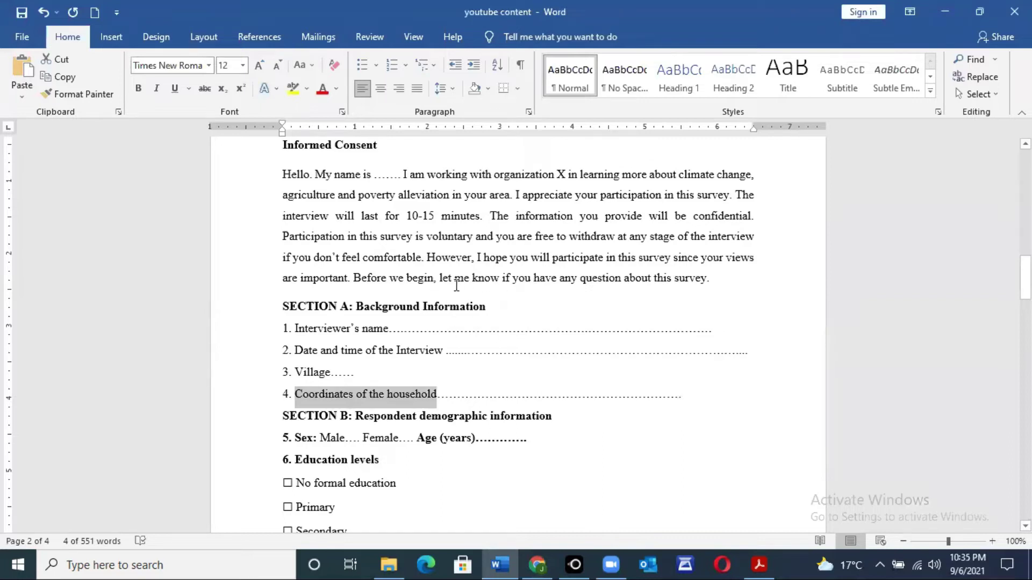
drag(495, 309, 306, 312)
key(ctrl+c)
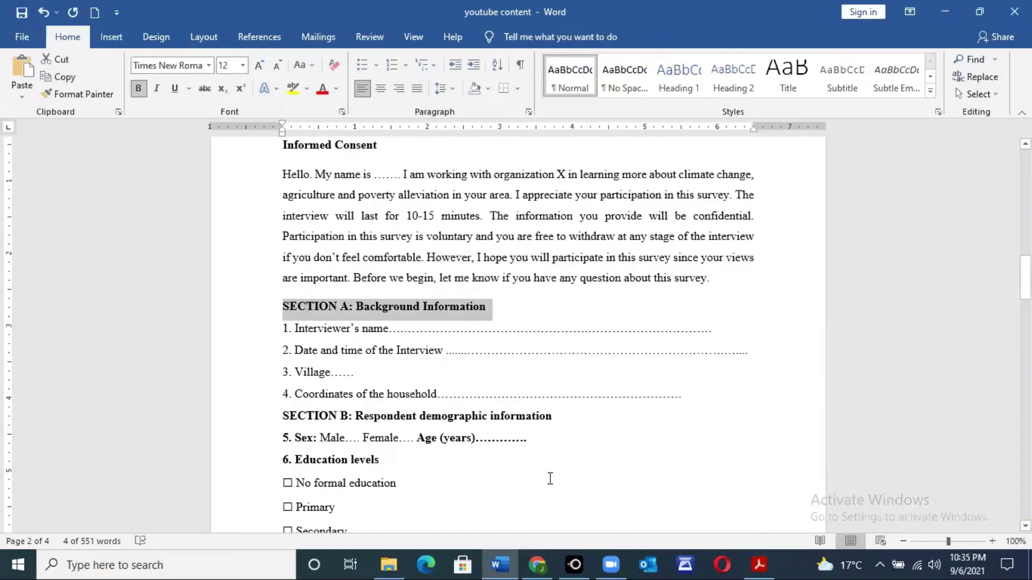
mouse_move(537, 564)
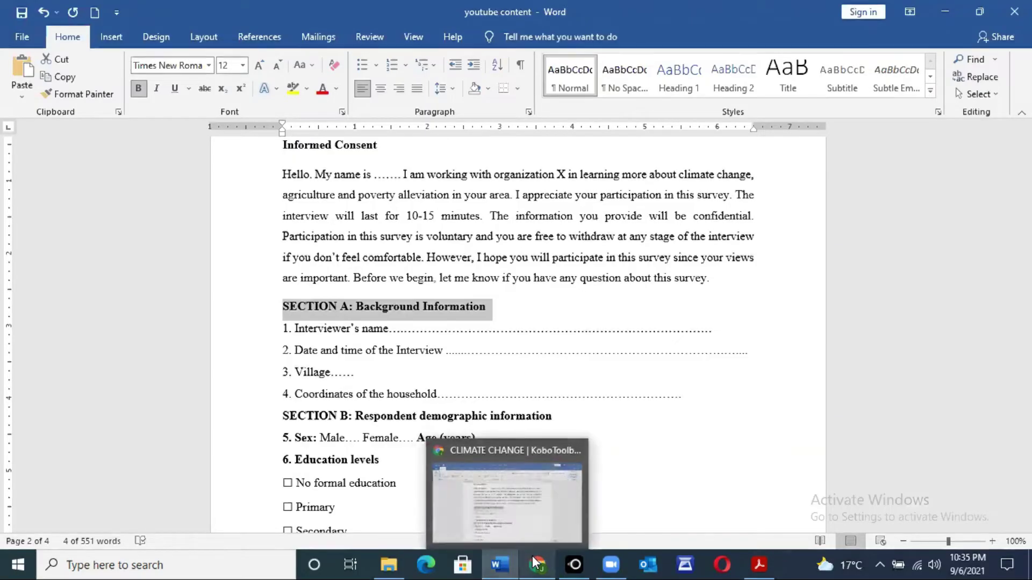
click(537, 509)
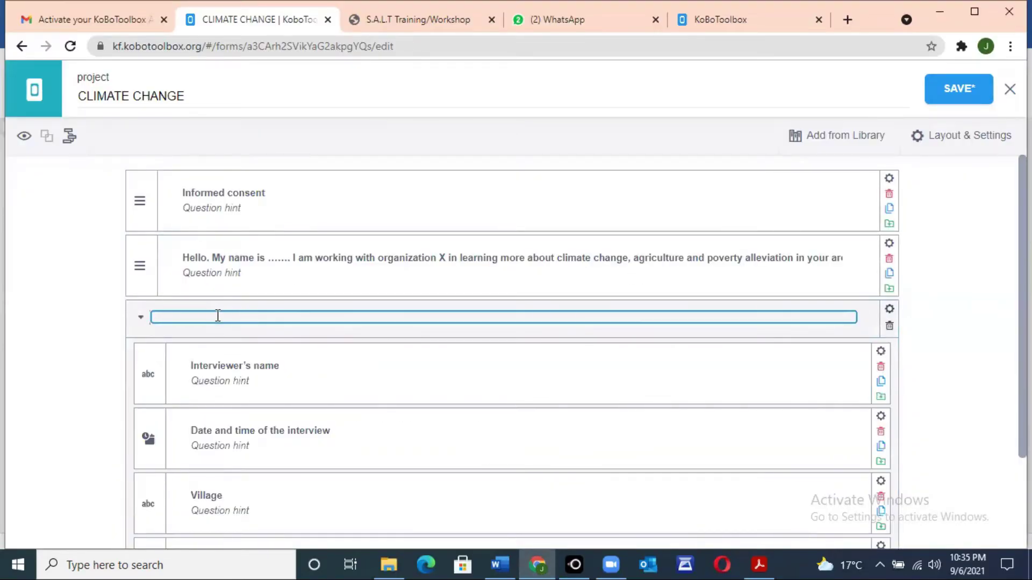
key(ctrl+v)
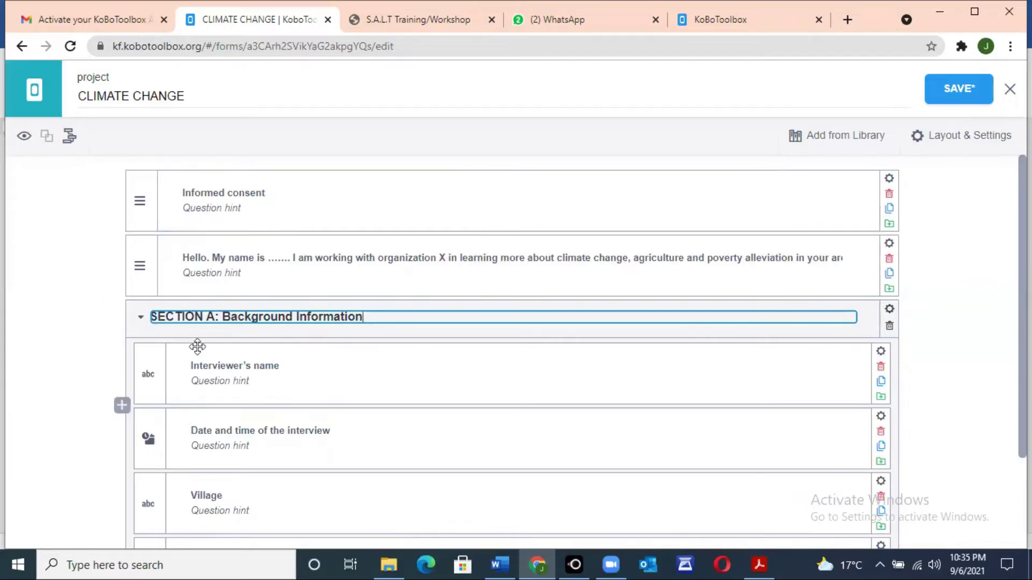
Collapse the "SECTION A: Background Information" group, check its questions by expanding it once, and leave it collapsed
click(140, 318)
click(258, 389)
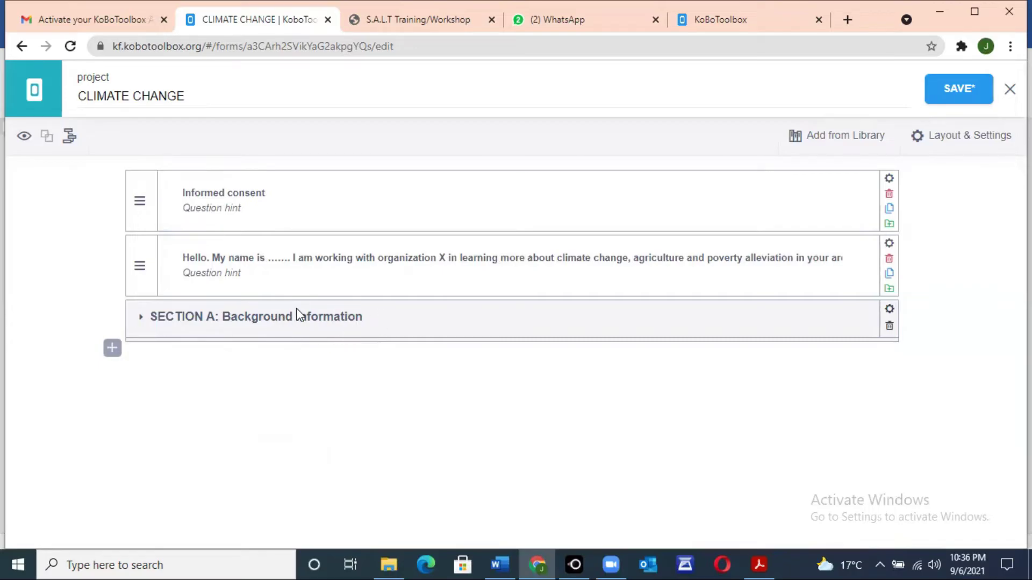
click(141, 322)
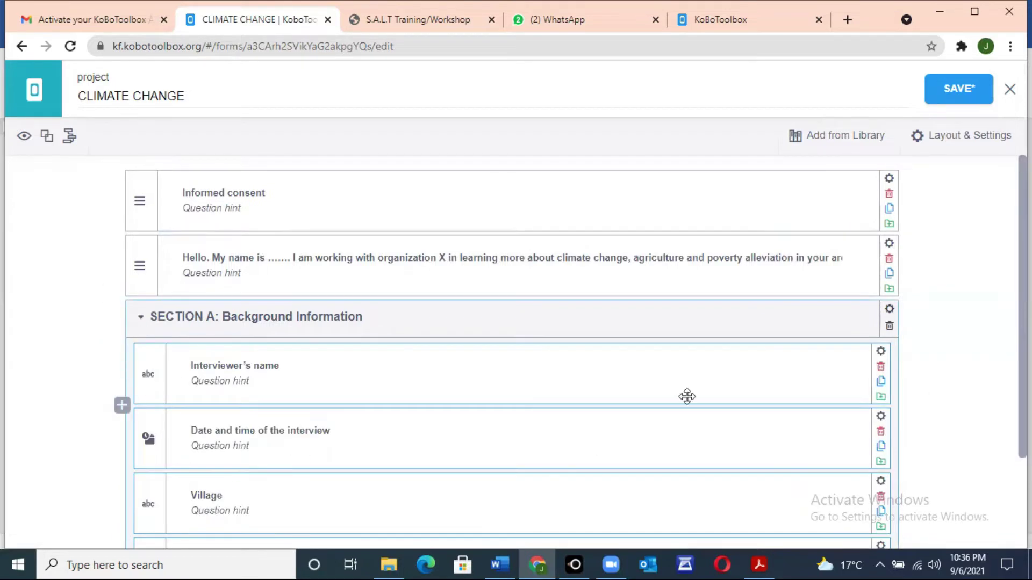
click(141, 321)
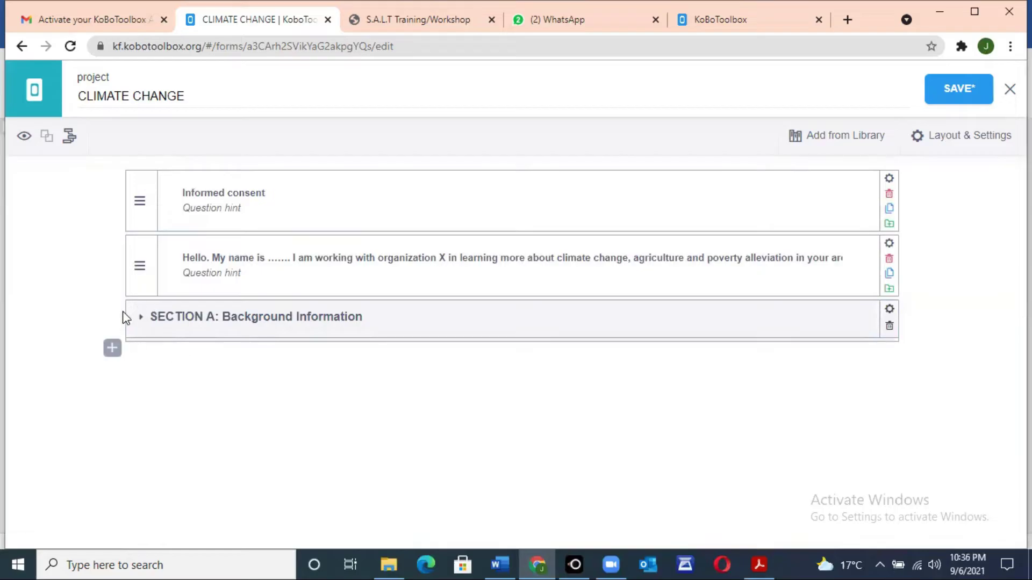
Start a new question below the Section A group and review the Section B questions and answer options in the Word document
click(112, 349)
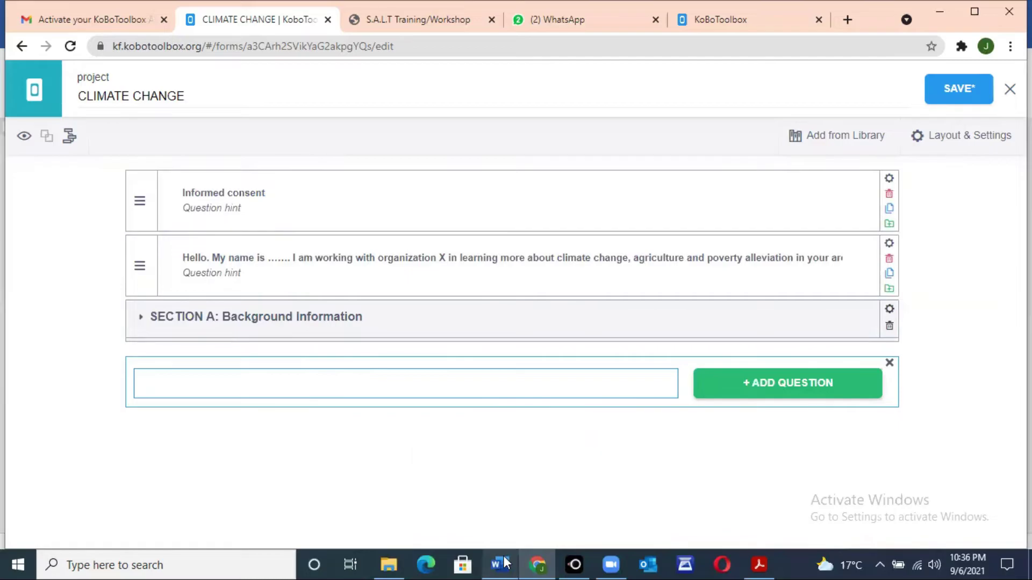
mouse_move(503, 563)
click(500, 484)
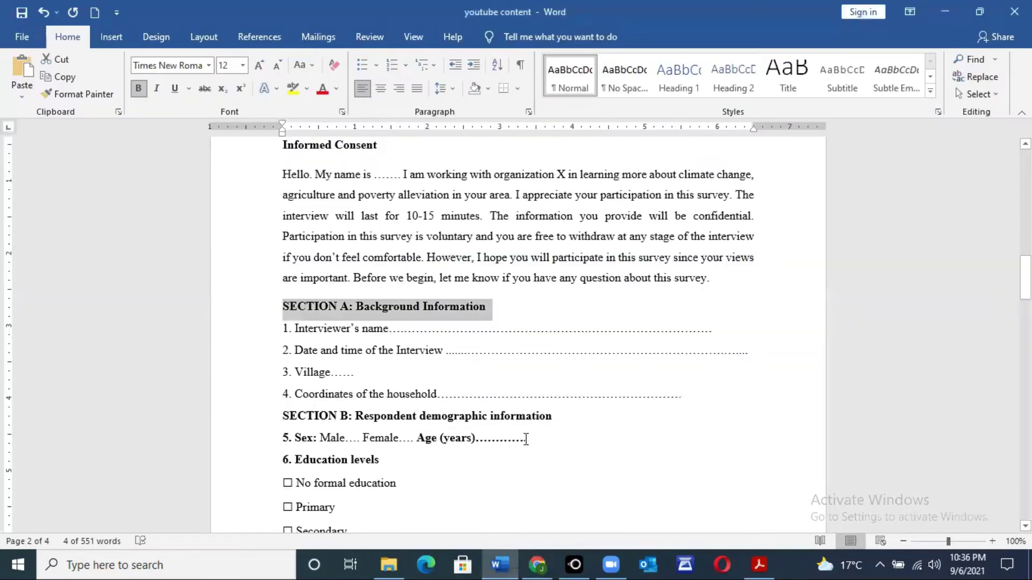
click(518, 463)
key(Down)
key(Down)
key(Down)
key(Down)
key(Down)
key(Down)
key(Down)
key(Down)
key(Down)
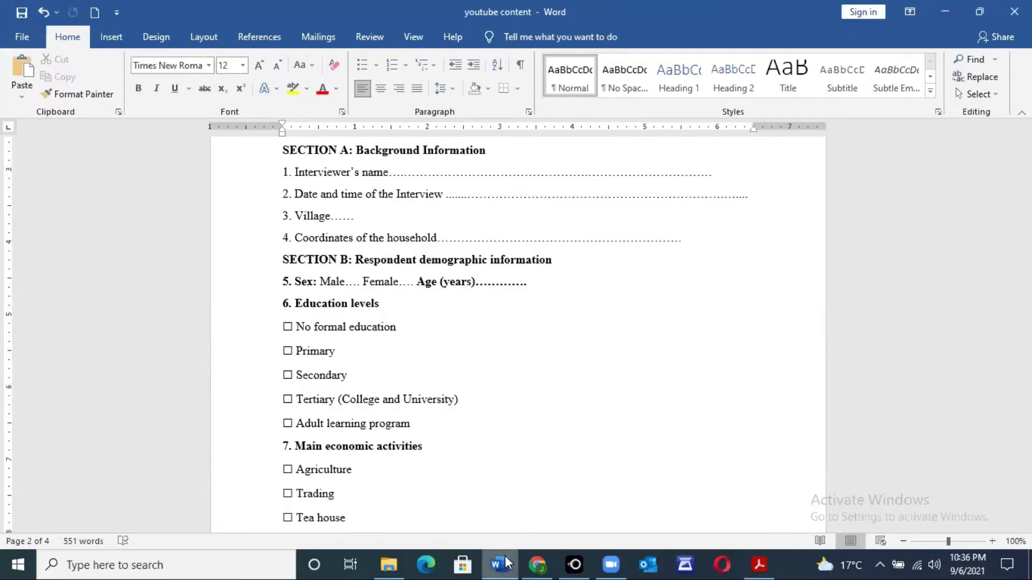
mouse_move(505, 561)
click(515, 504)
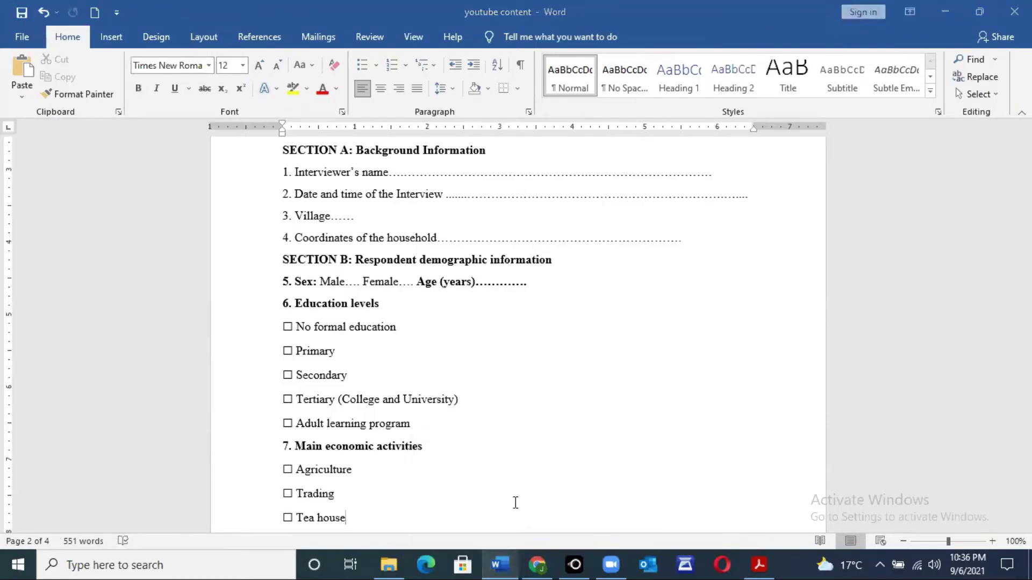
Add "Sex" as a Select One question below the Section A group in the KoBoToolbox form, with the options "Male" and "Female"
click(539, 563)
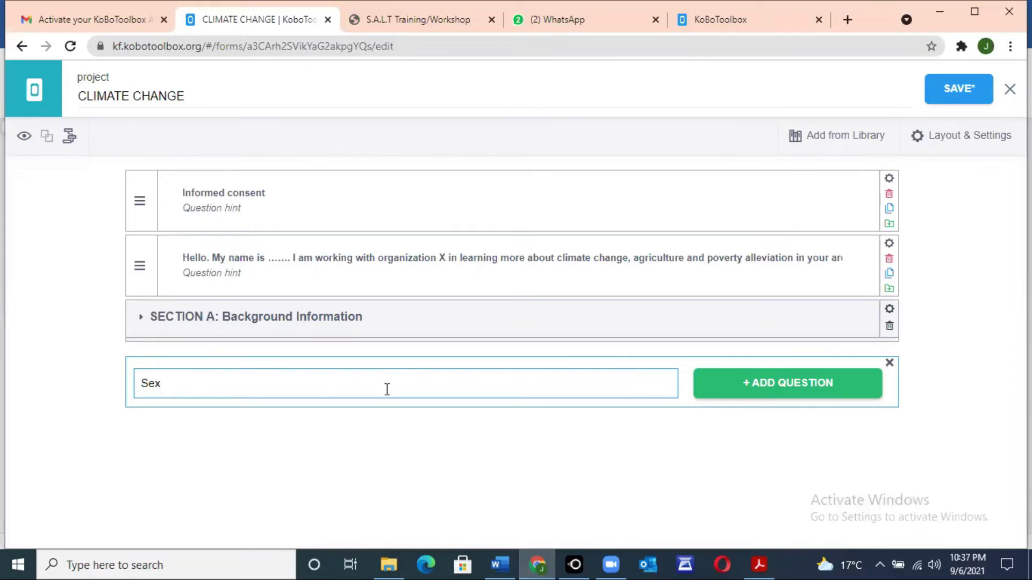
click(756, 387)
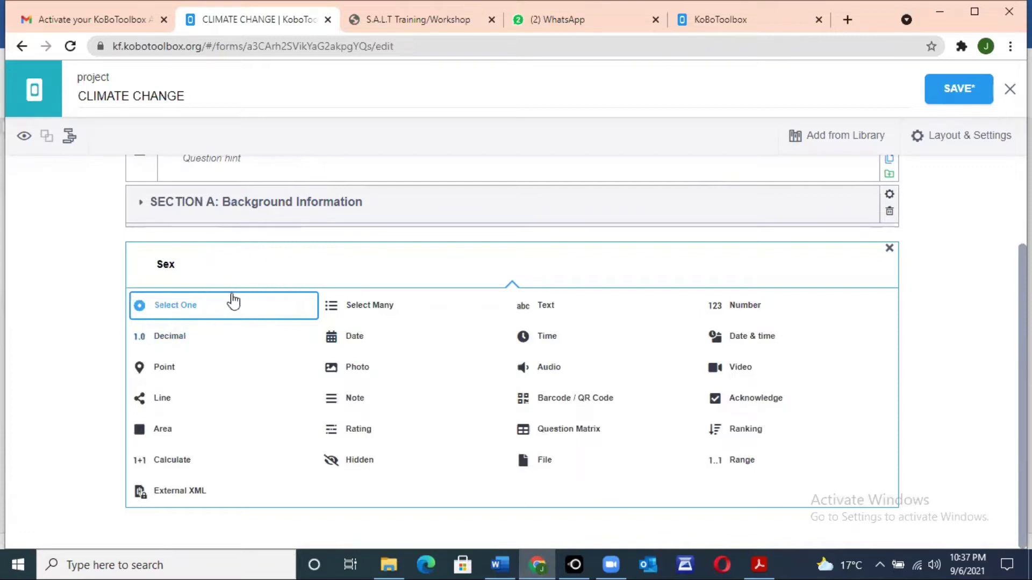
click(196, 309)
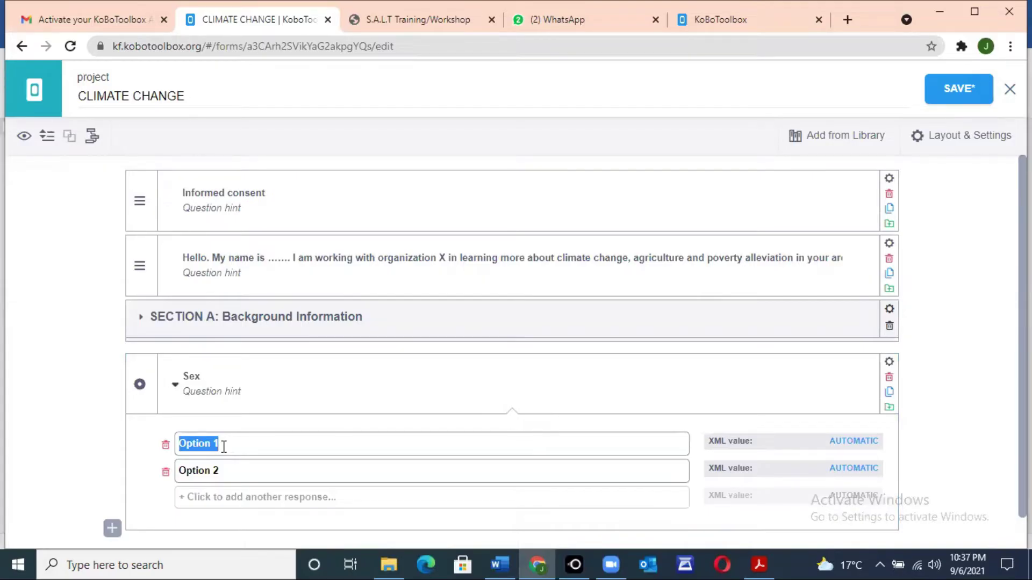
text(Male)
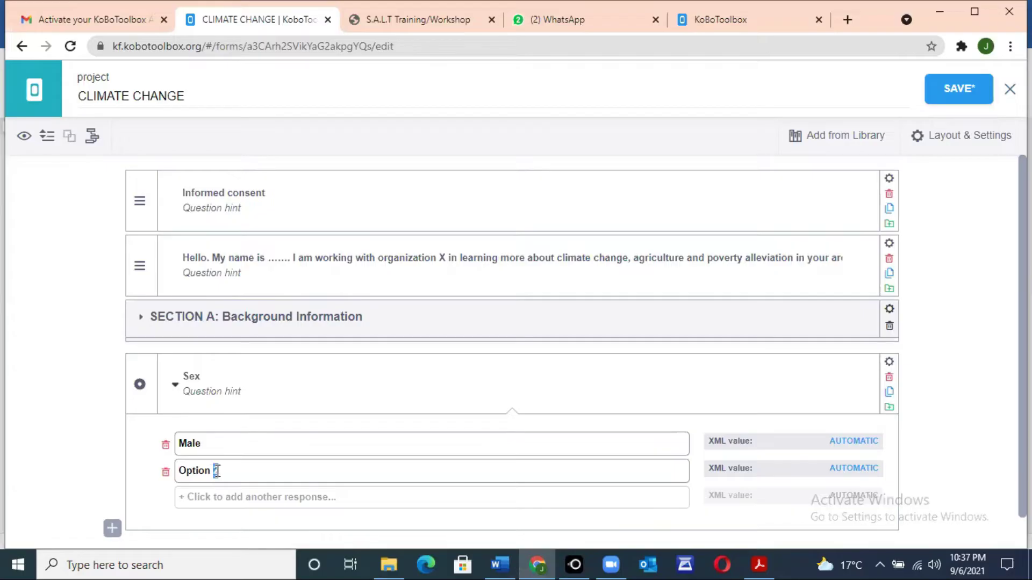
key(BackSpace)
text(Female)
Set the XML values of the "Sex" options to 1 for "Male" and 2 for "Female"
click(858, 441)
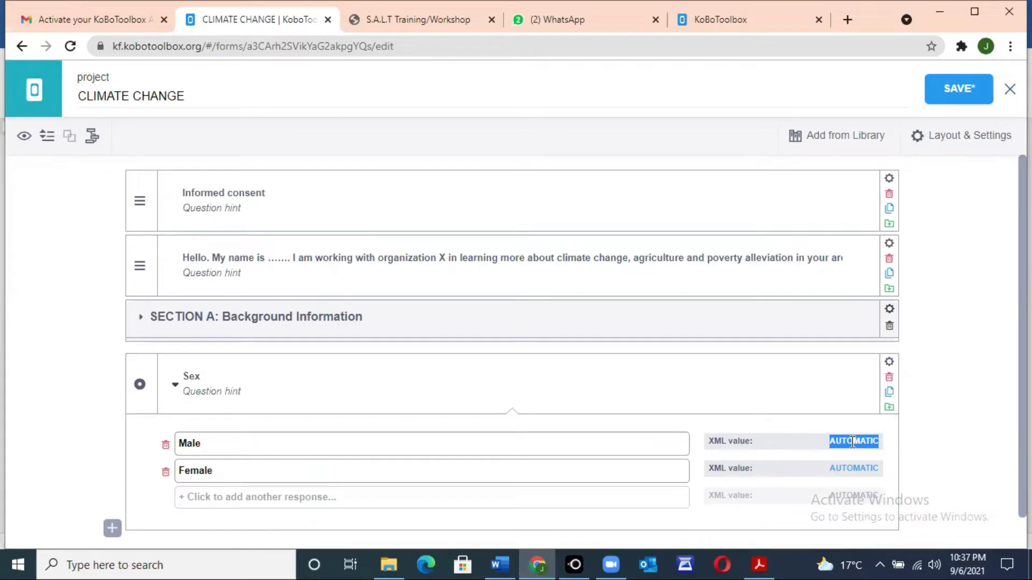
click(854, 444)
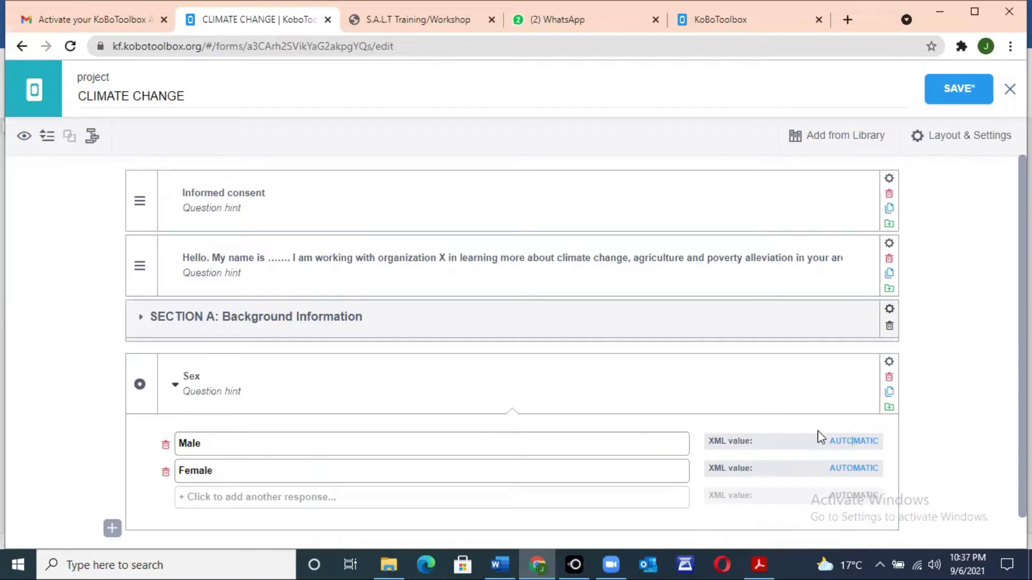
double_click(851, 440)
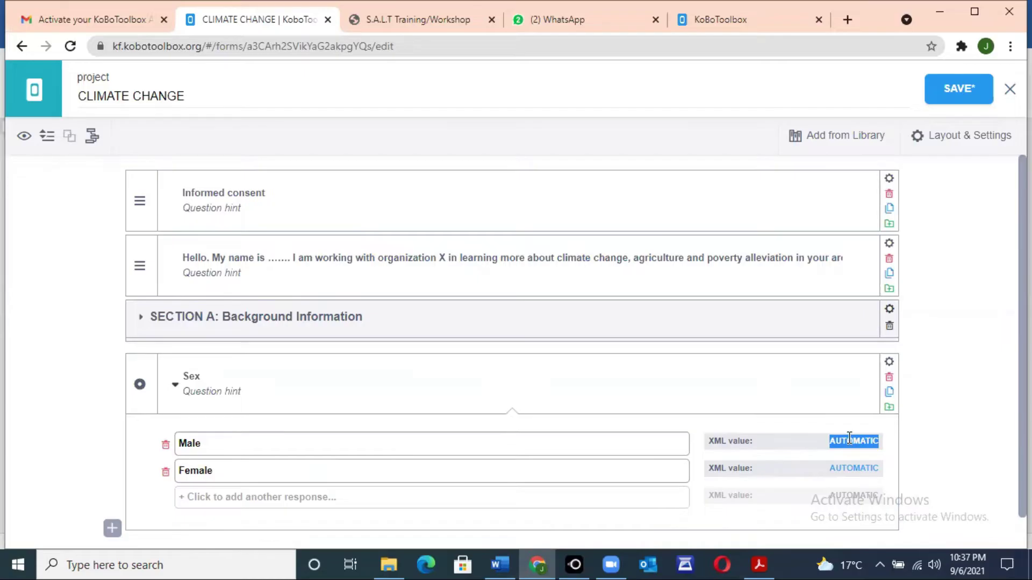
text(1)
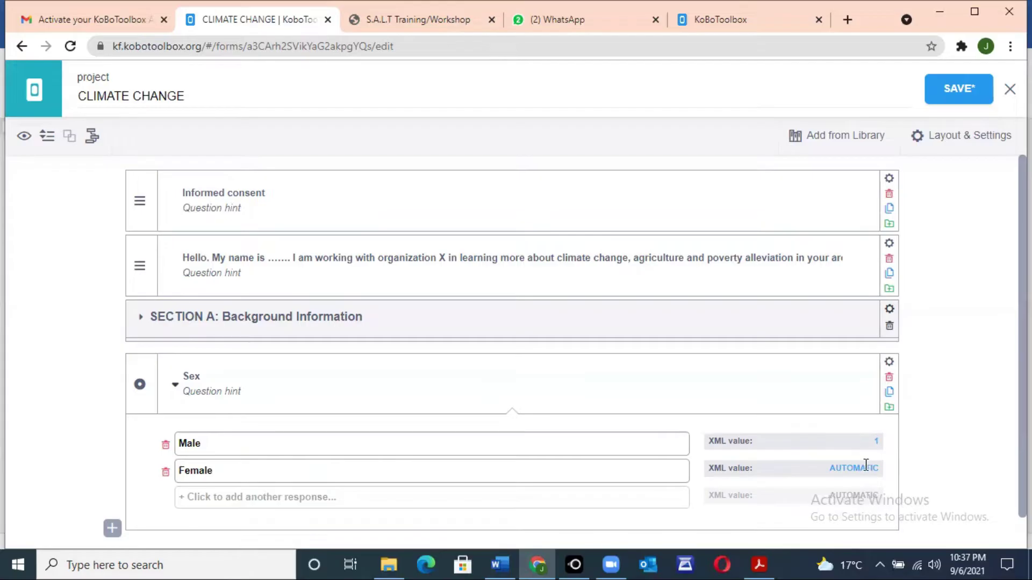
double_click(858, 468)
text(2)
click(175, 387)
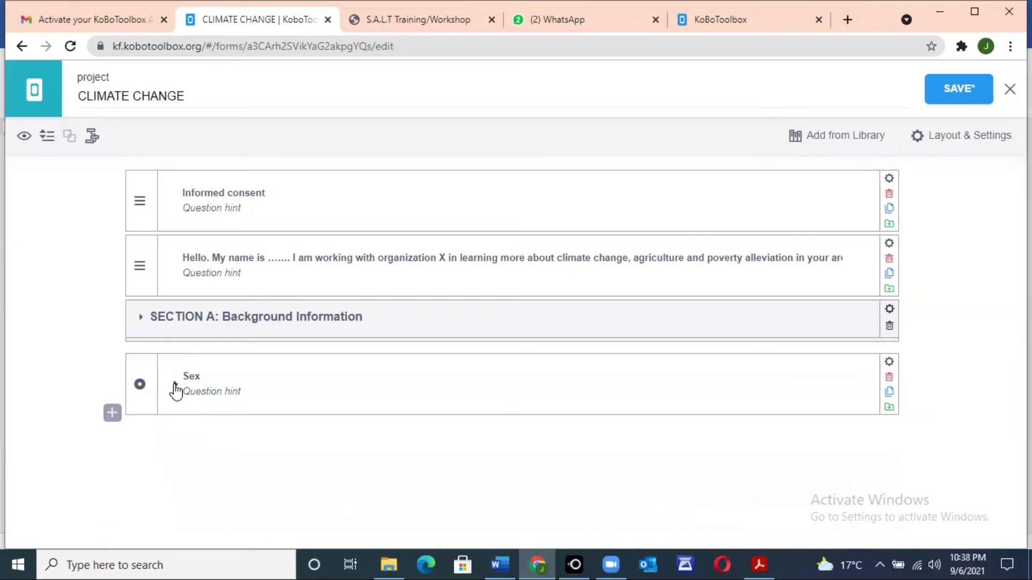
click(175, 387)
click(174, 387)
click(175, 387)
click(174, 387)
click(175, 386)
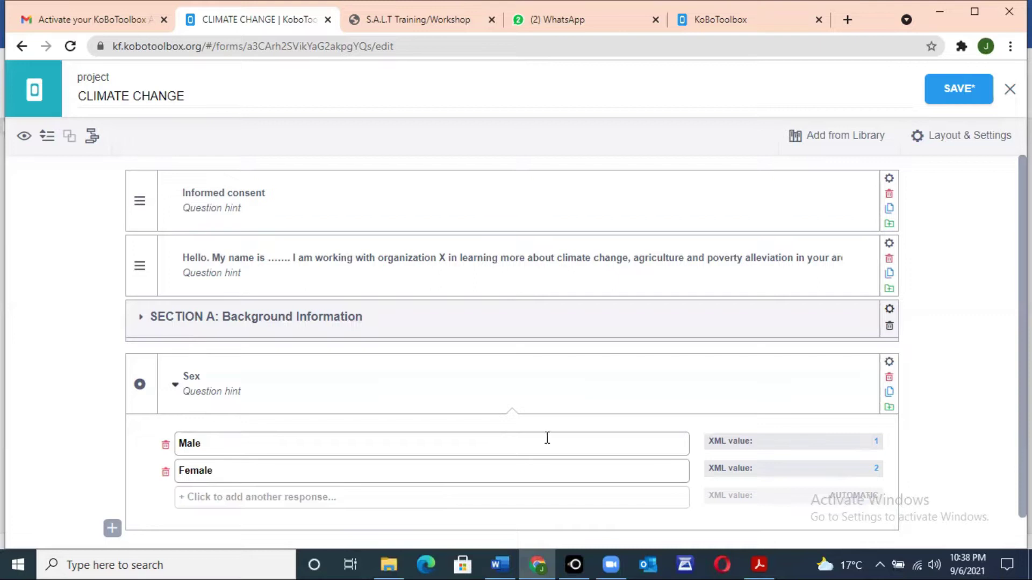
Check the Word document for the item after "Sex", add "Age" to the form as a Text question, and delete it again
scroll(837, 484, down, 1)
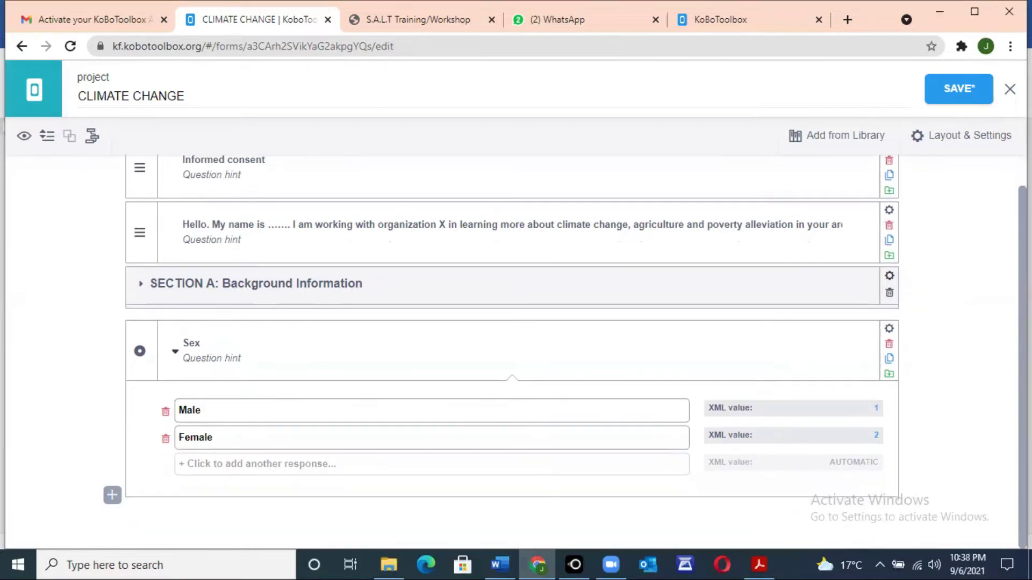
click(111, 495)
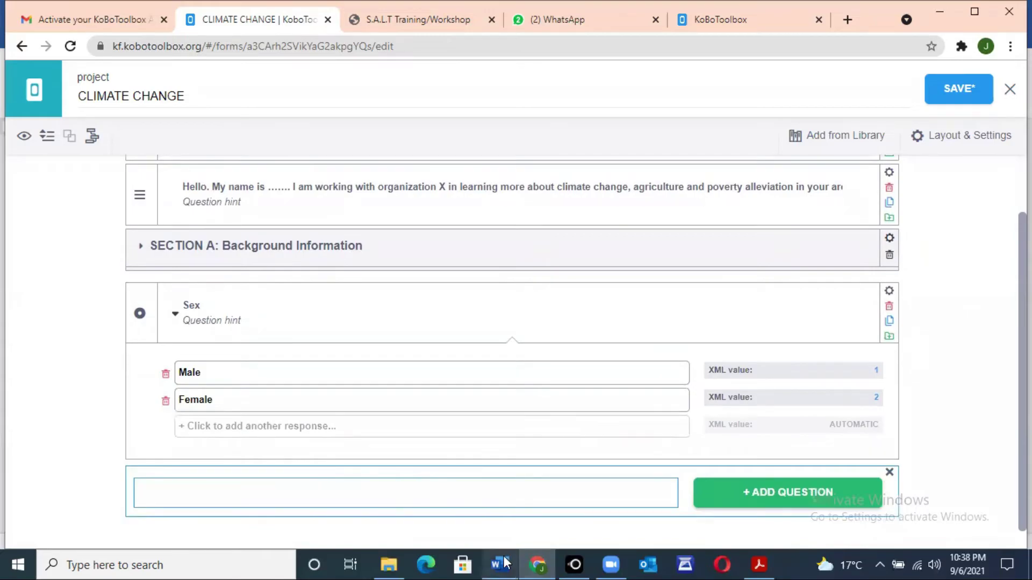
mouse_move(500, 565)
click(517, 510)
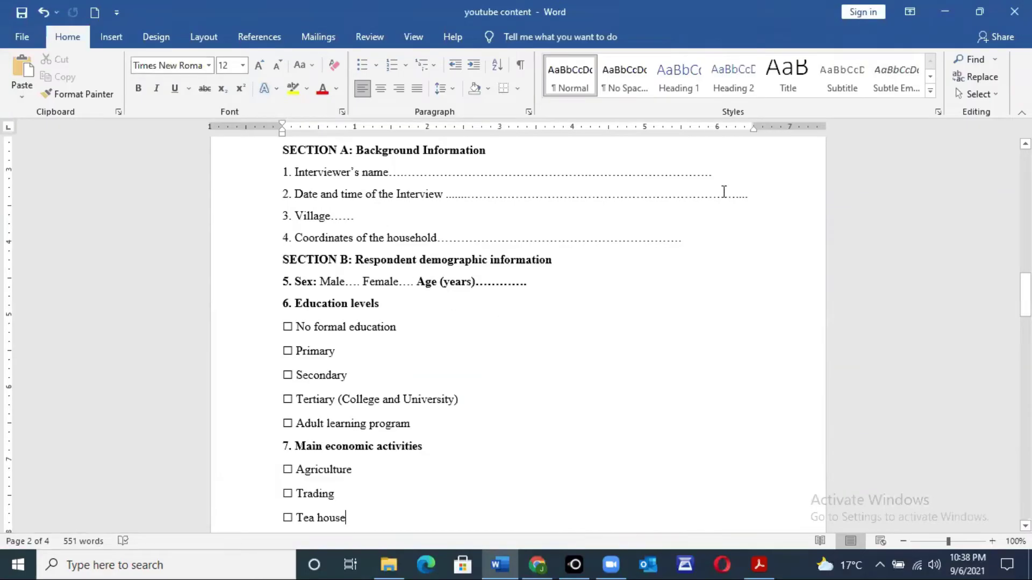
click(944, 9)
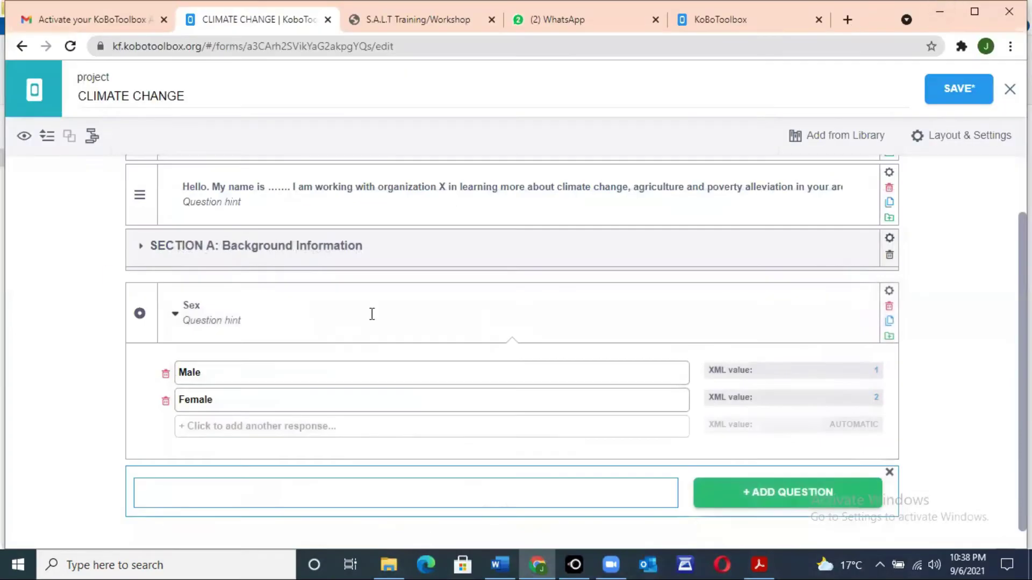
click(183, 485)
click(776, 493)
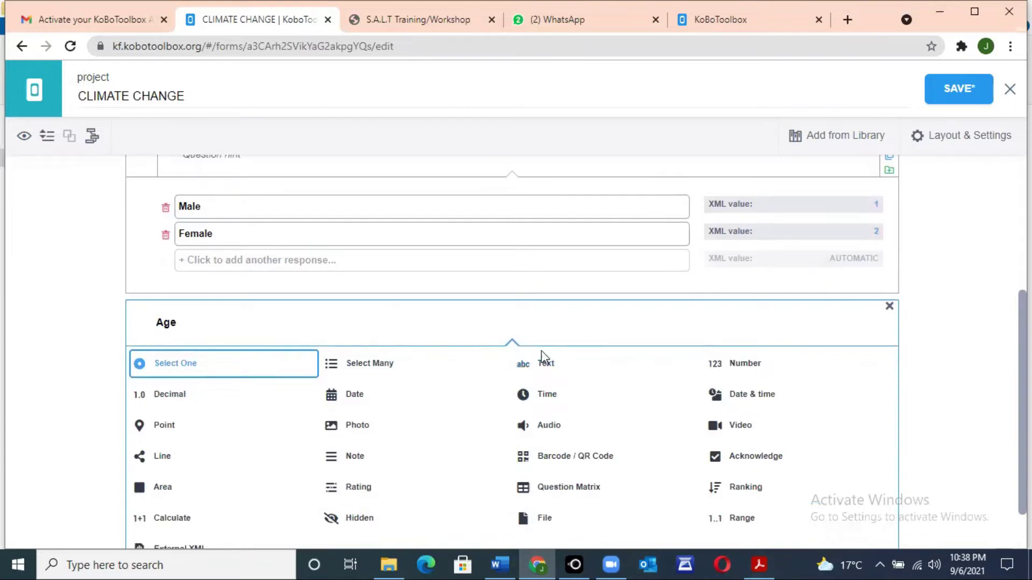
click(548, 367)
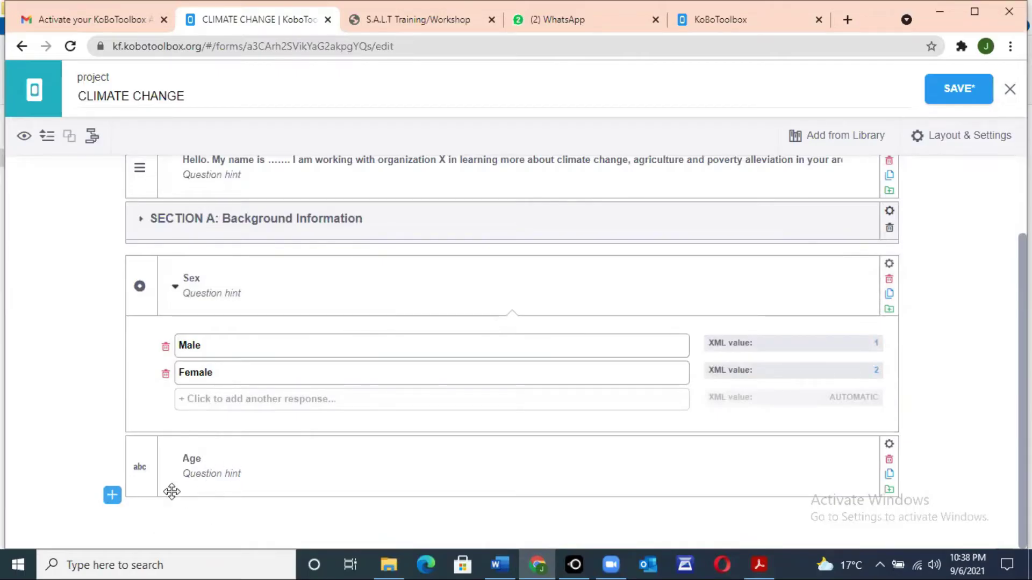
click(889, 460)
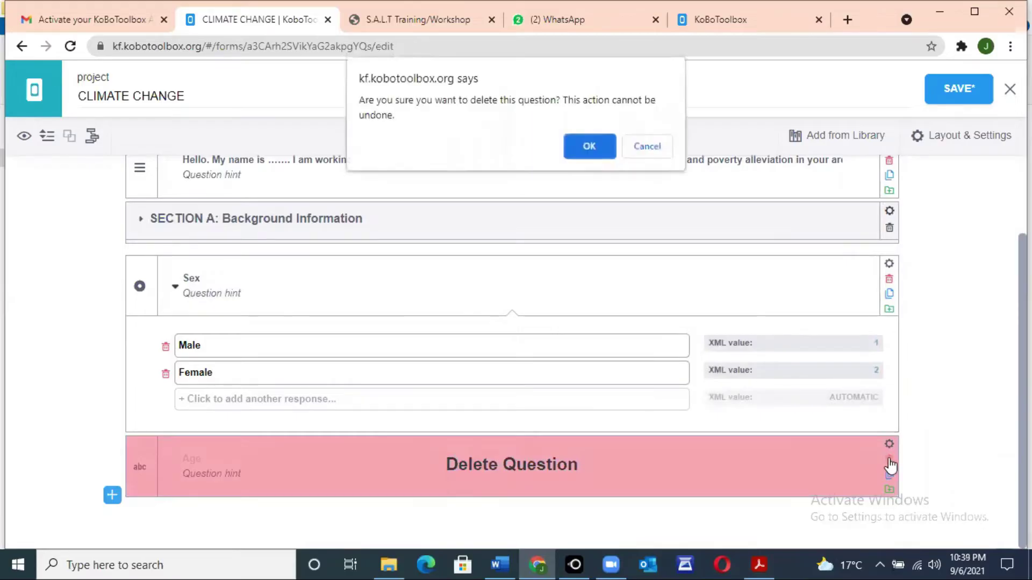
click(586, 146)
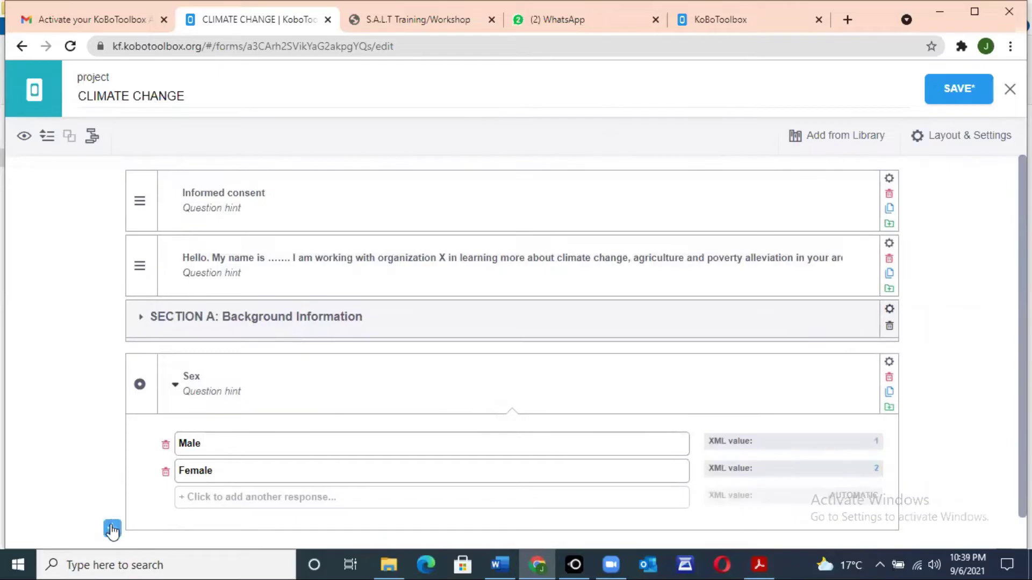
Add "Age" as a Text question directly below the "Sex" question
click(112, 529)
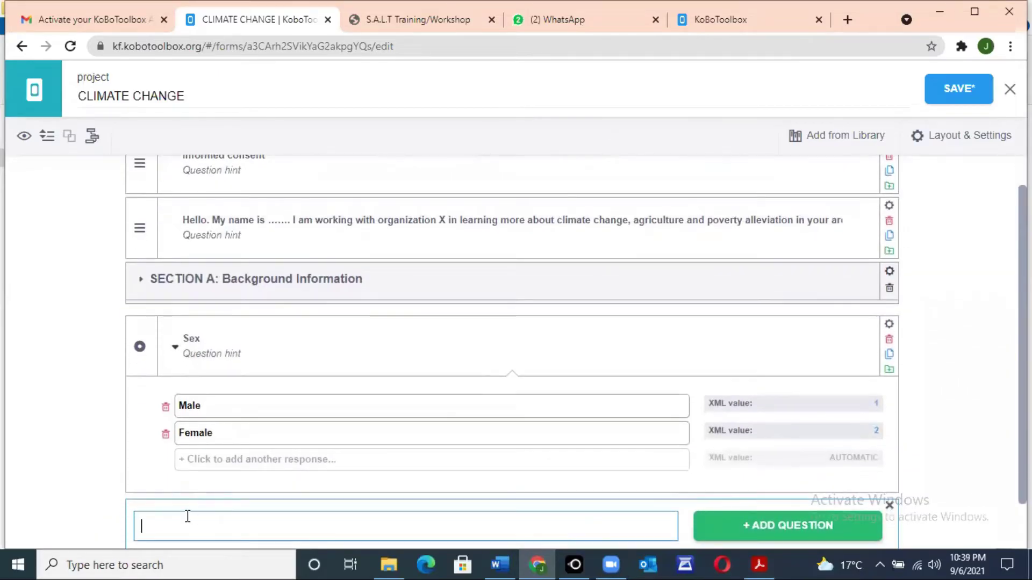
text(Age)
click(772, 528)
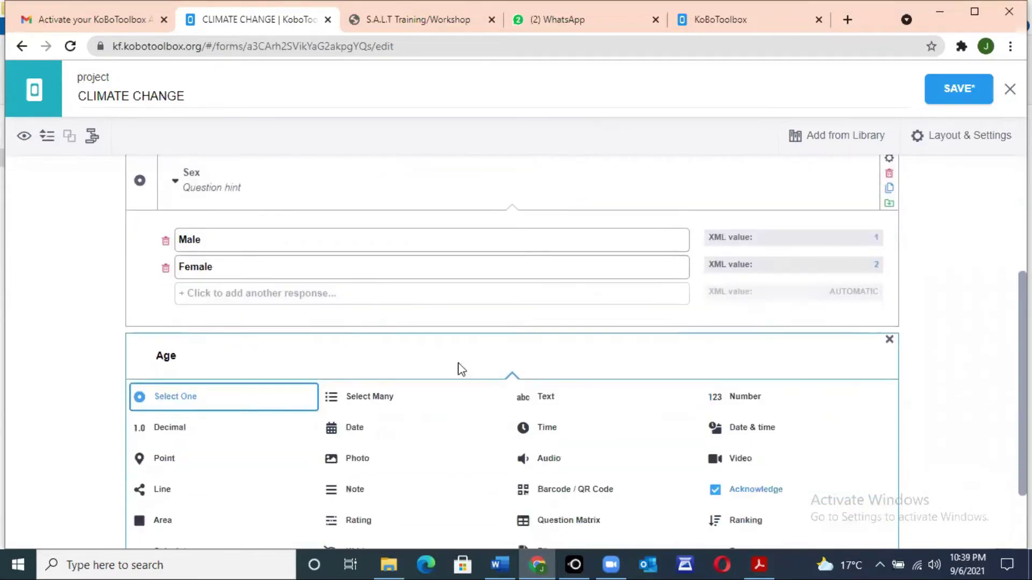
click(552, 400)
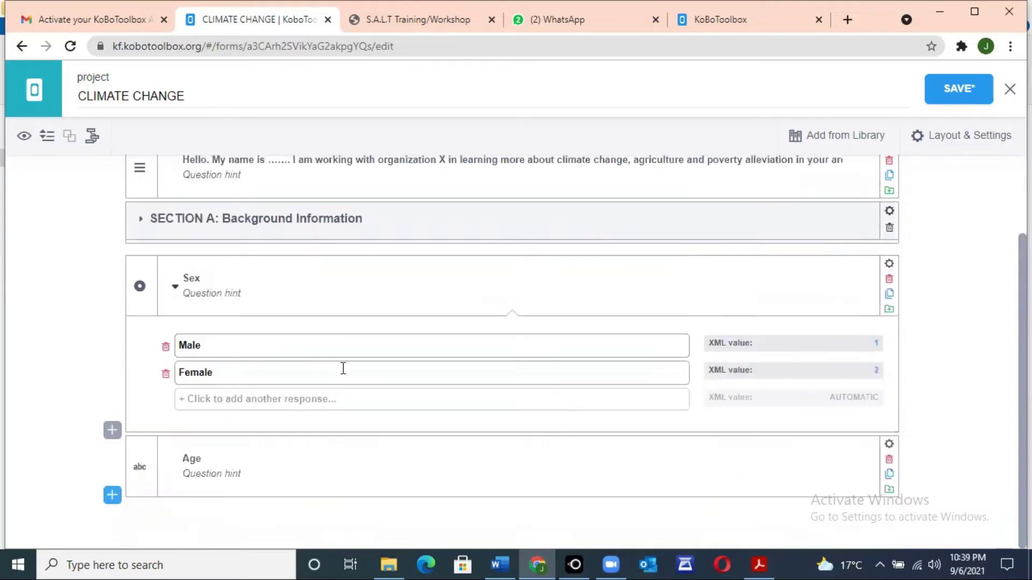
Check the Word questionnaire for the item after "Age" and start a new question named "Education levels" below "Age" in the form
click(112, 495)
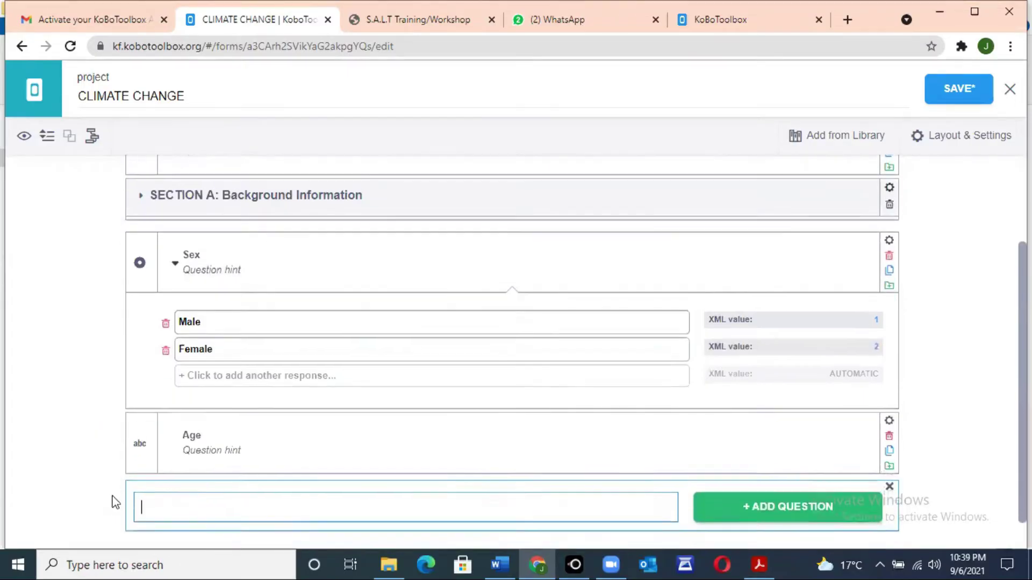
mouse_move(500, 562)
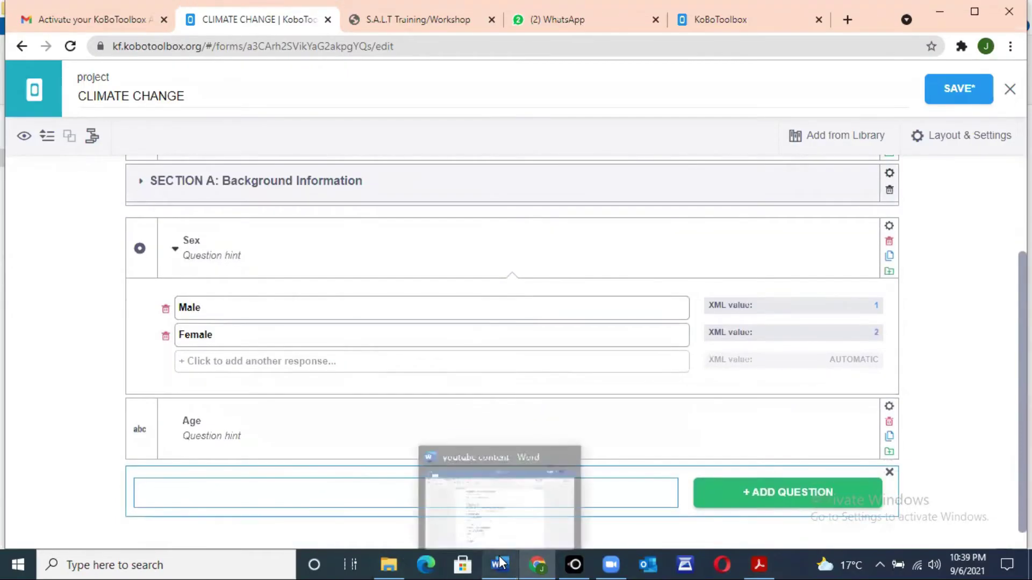
click(520, 516)
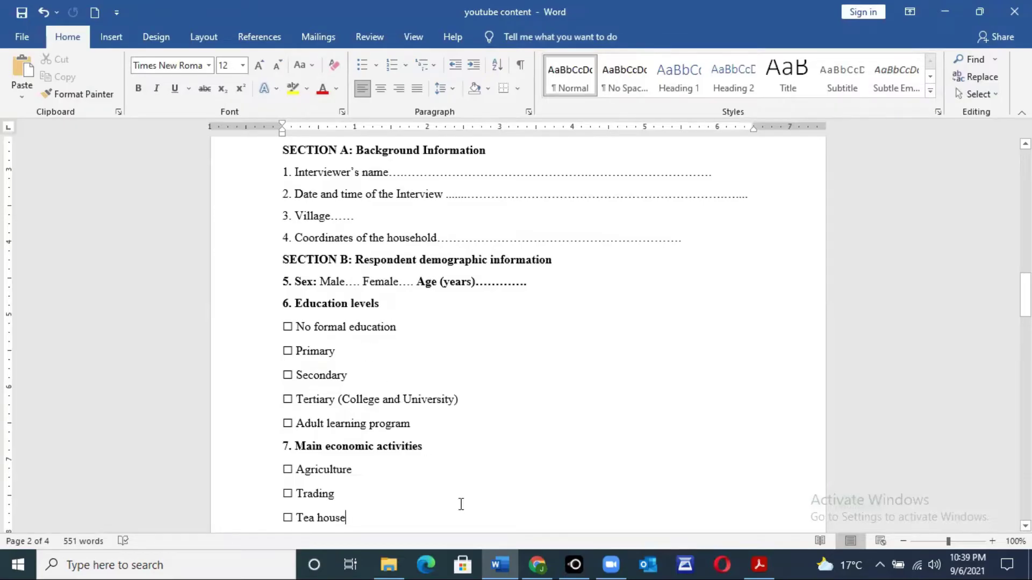
mouse_move(537, 564)
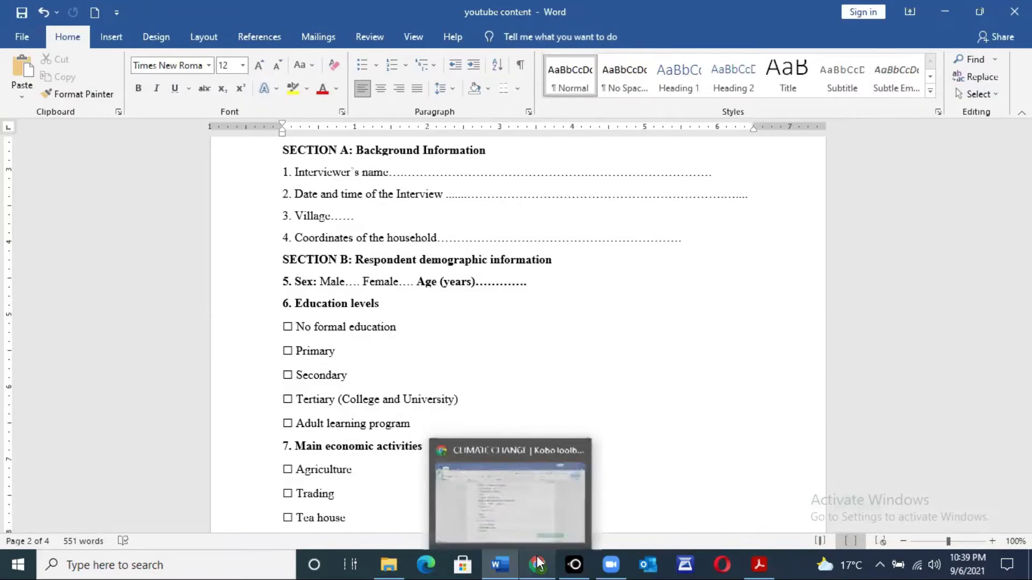
click(537, 517)
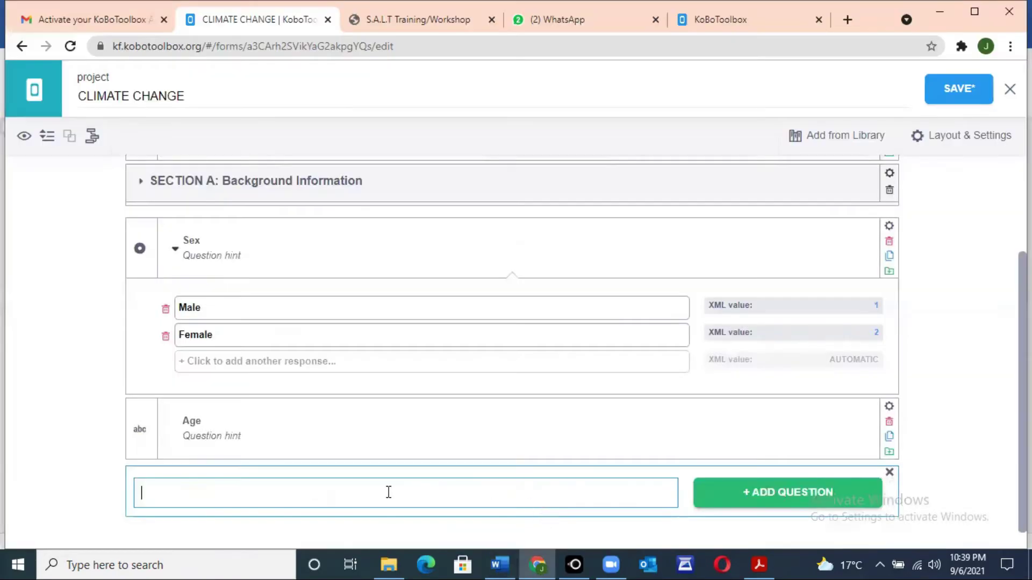
click(263, 493)
text(Education levels)
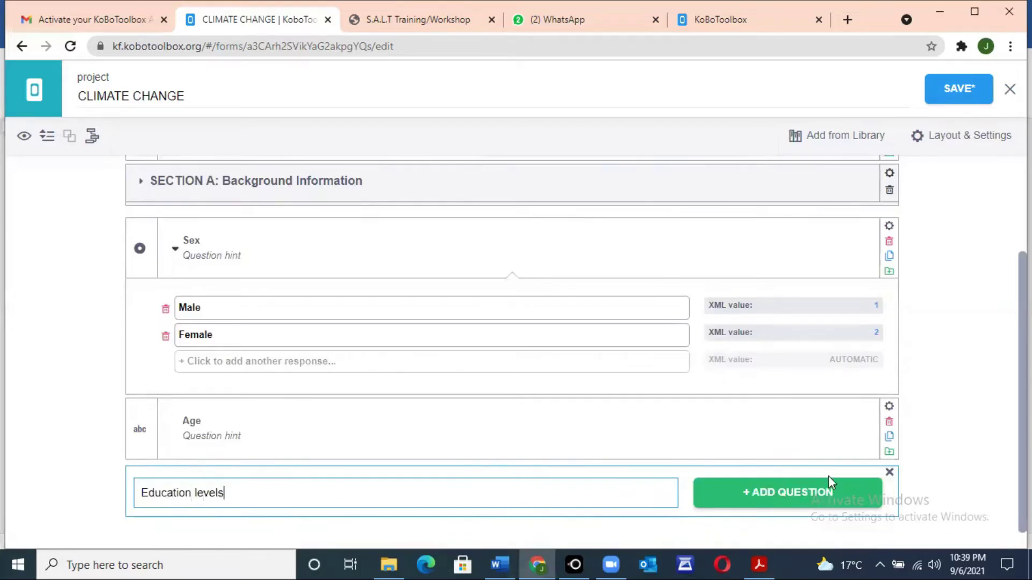
click(782, 492)
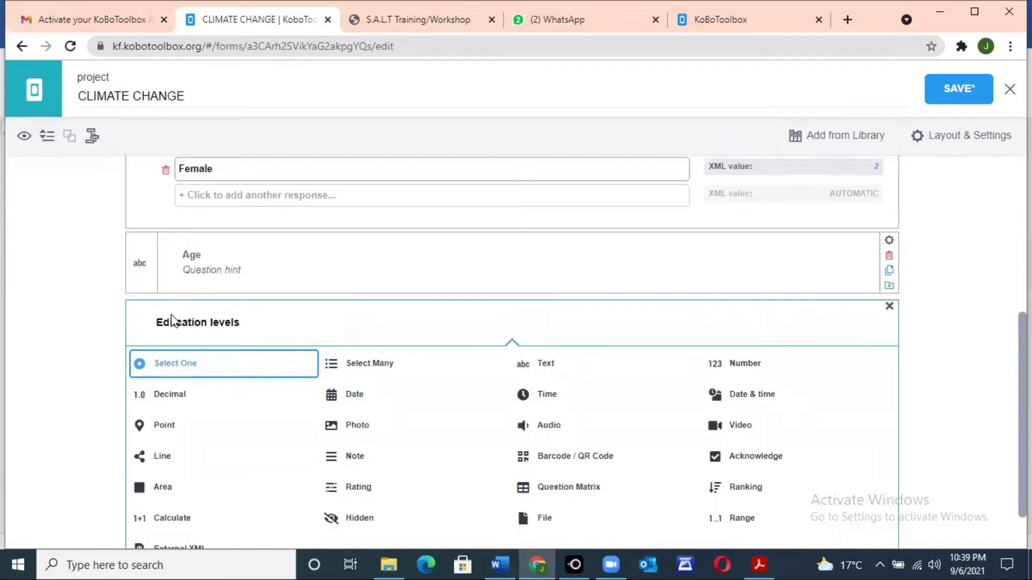
Reword the new question to "Highest level of education" and make it a Select One question
click(149, 322)
text(Hi)
text(ghest )
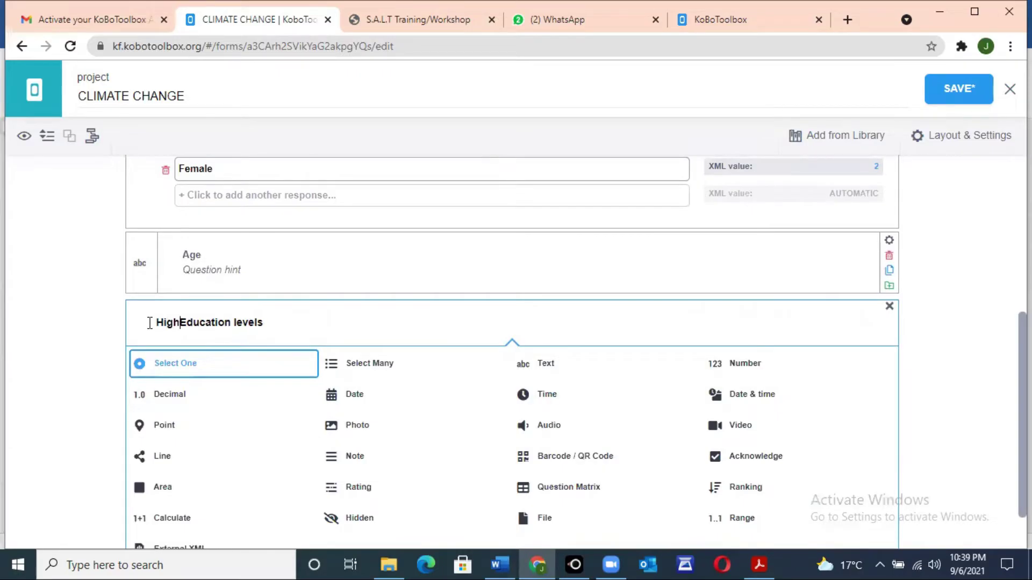
text(level )
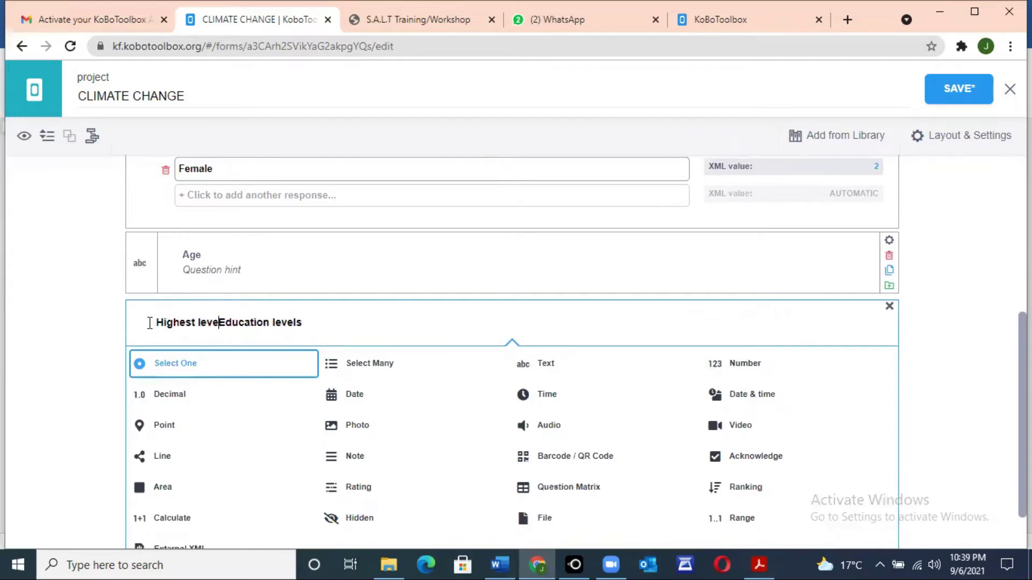
text(of)
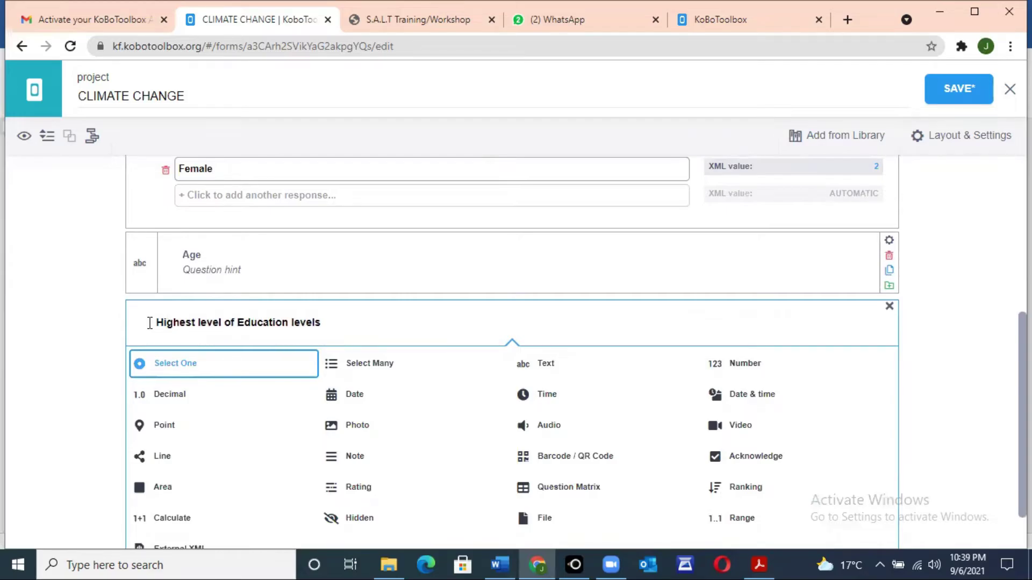
key(Delete)
text(e)
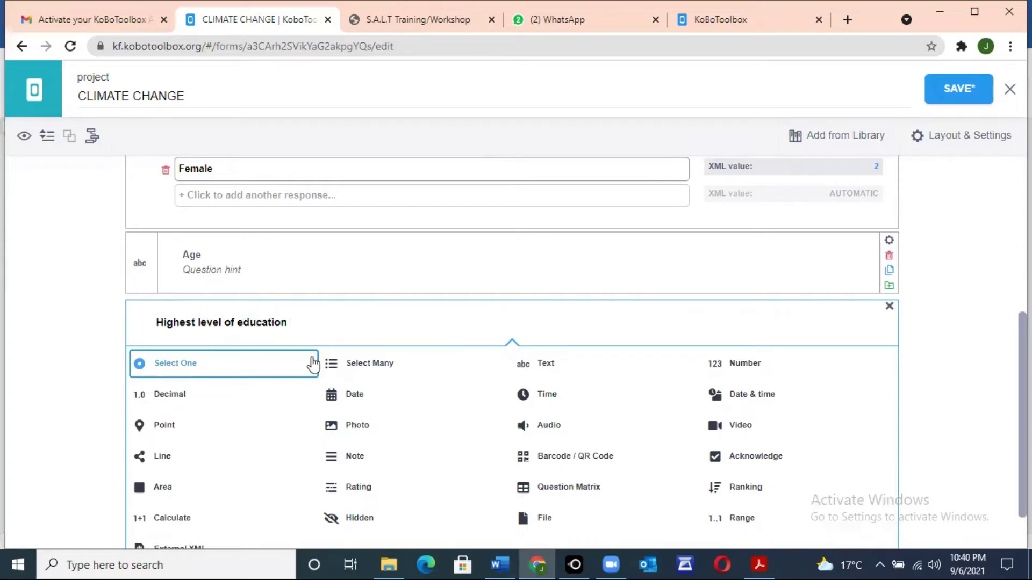
click(227, 371)
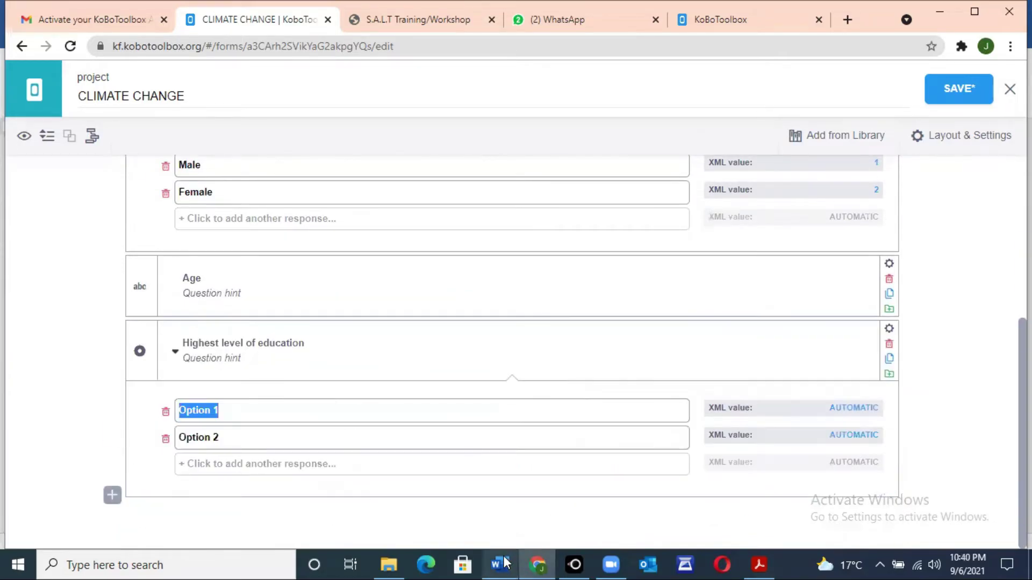
Copy "No formal education" from the Word questionnaire into the first option of "Highest level of education"
mouse_move(499, 564)
click(529, 501)
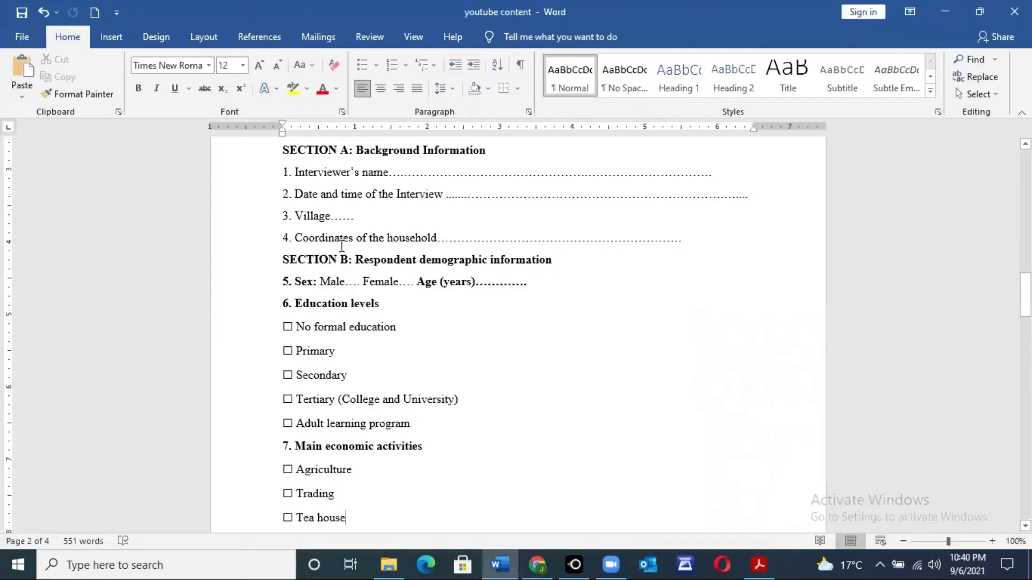
drag(396, 327, 304, 332)
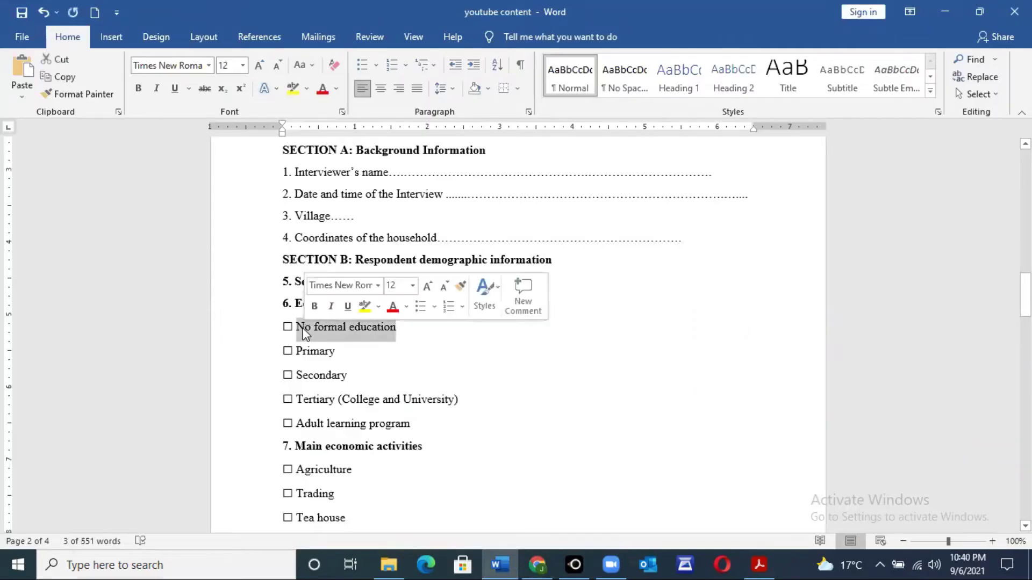
right_click(304, 332)
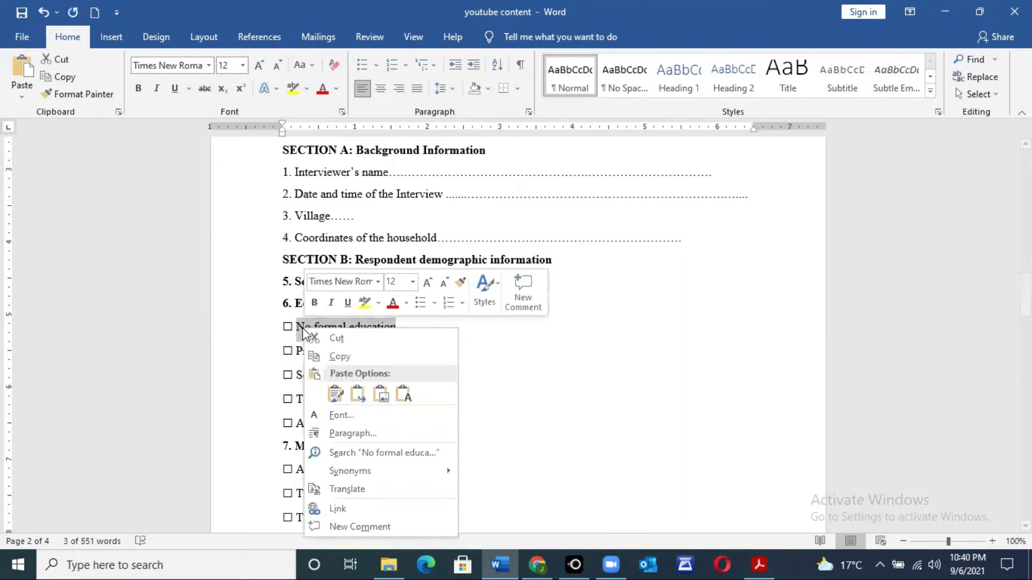
click(340, 358)
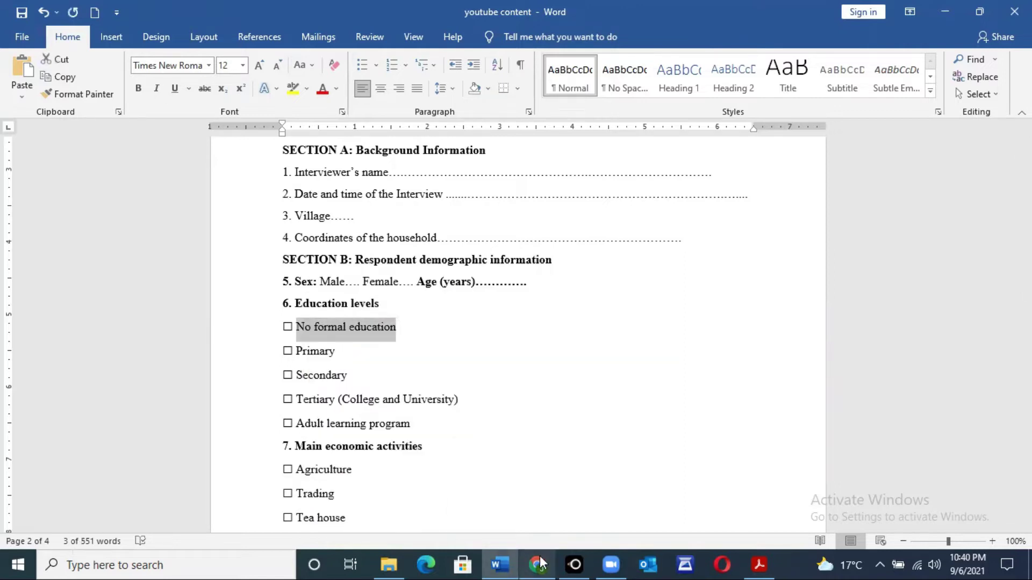
mouse_move(540, 564)
click(556, 512)
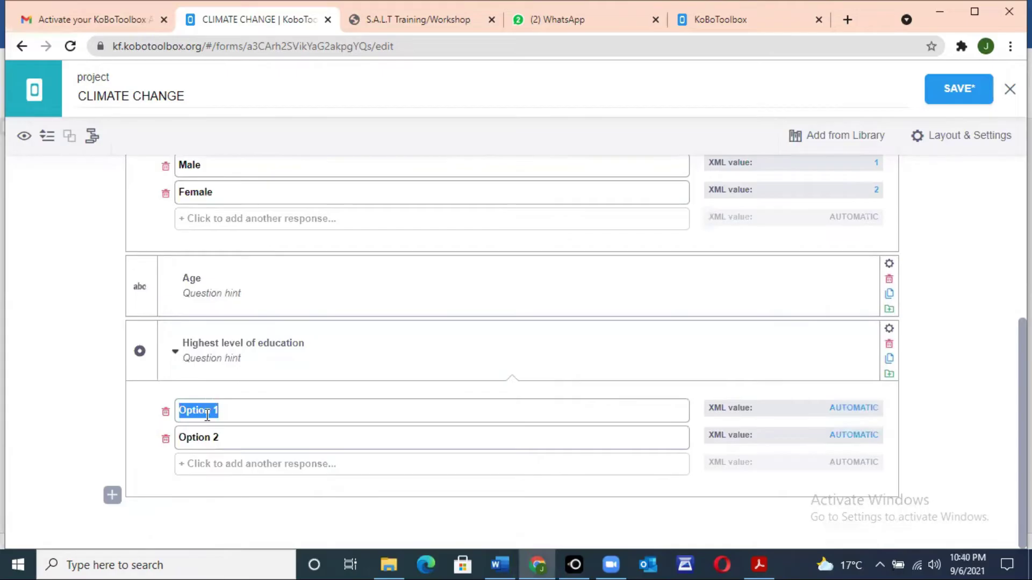
key(ctrl+v)
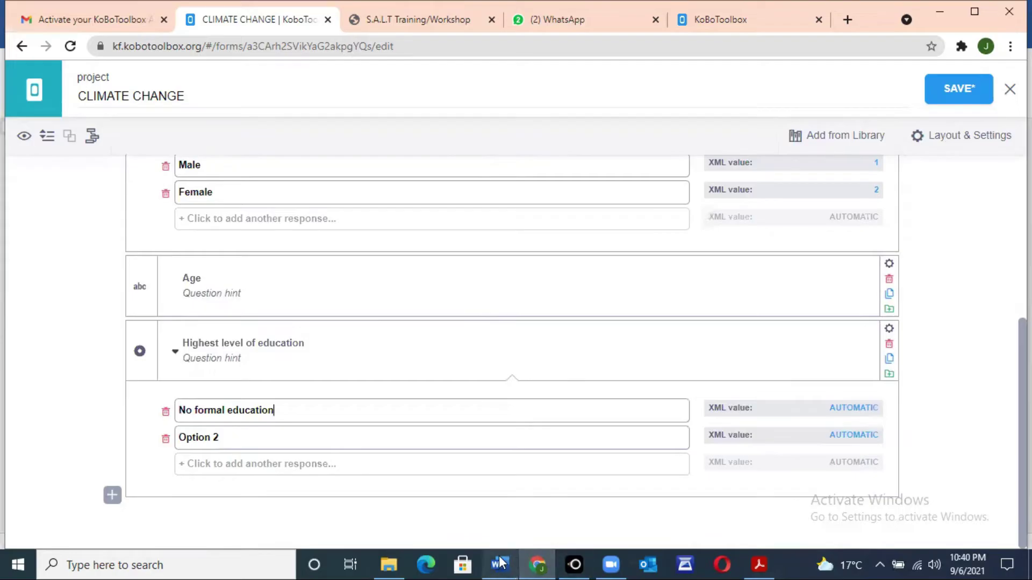
Check the remaining education levels in the Word questionnaire and set the second option to "Primary"
mouse_move(500, 564)
click(506, 486)
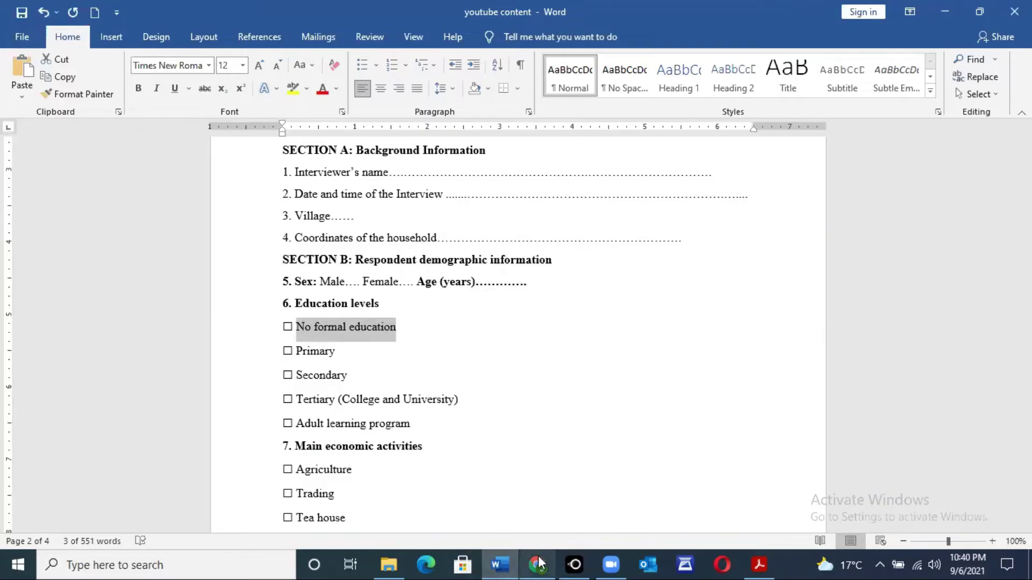
mouse_move(539, 563)
click(527, 517)
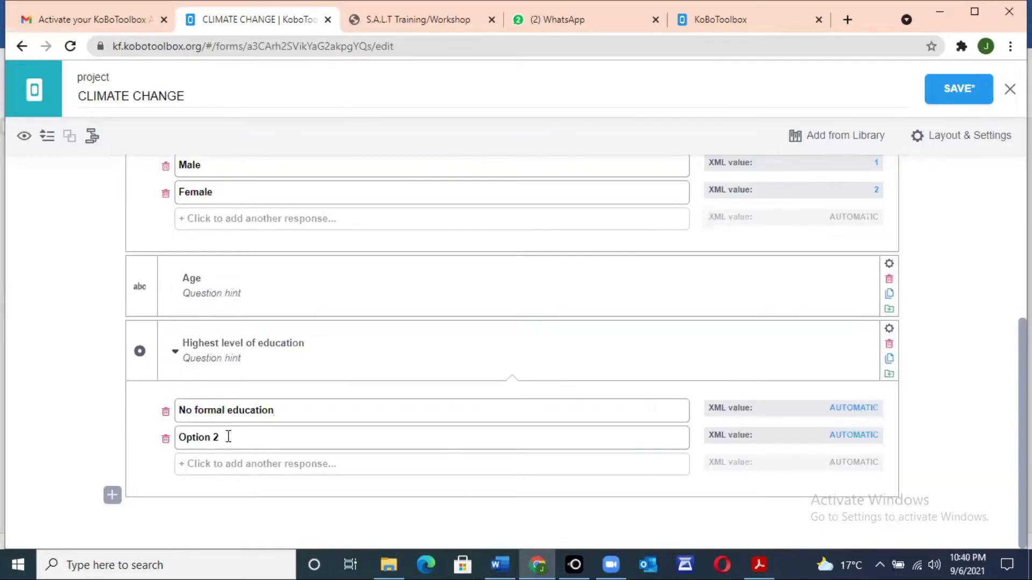
key(BackSpace)
text(Primary)
Add "Secondary" and "Tertiary" as the third and fourth options of "Highest level of education"
click(183, 467)
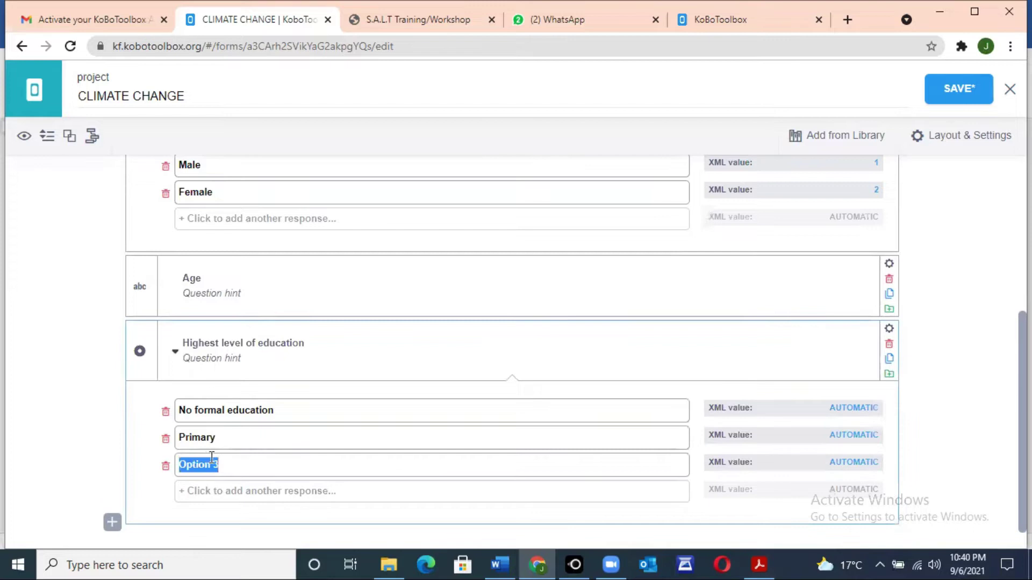
text(Secnda)
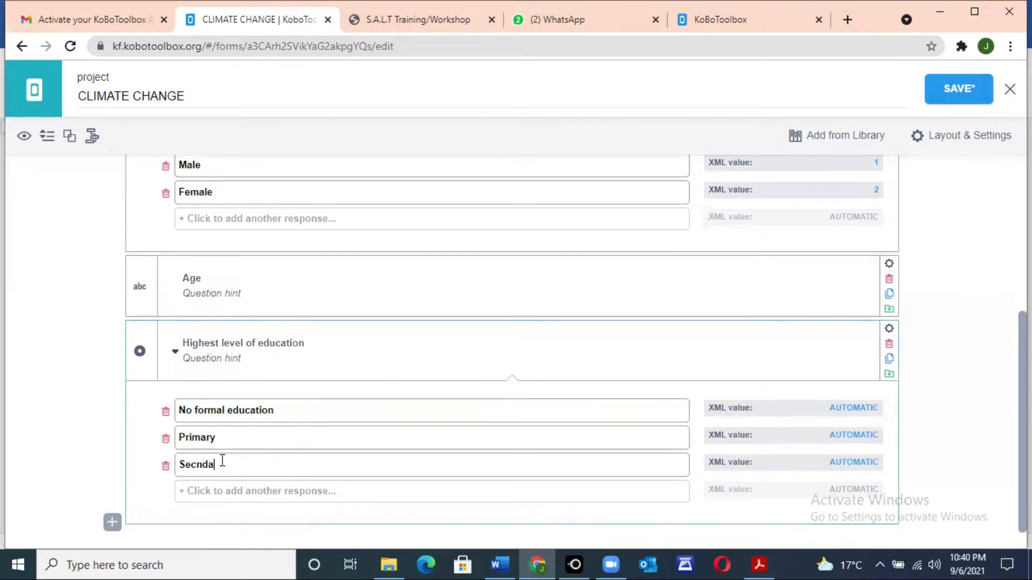
text(ry)
click(195, 465)
text(o)
key(End)
text(o)
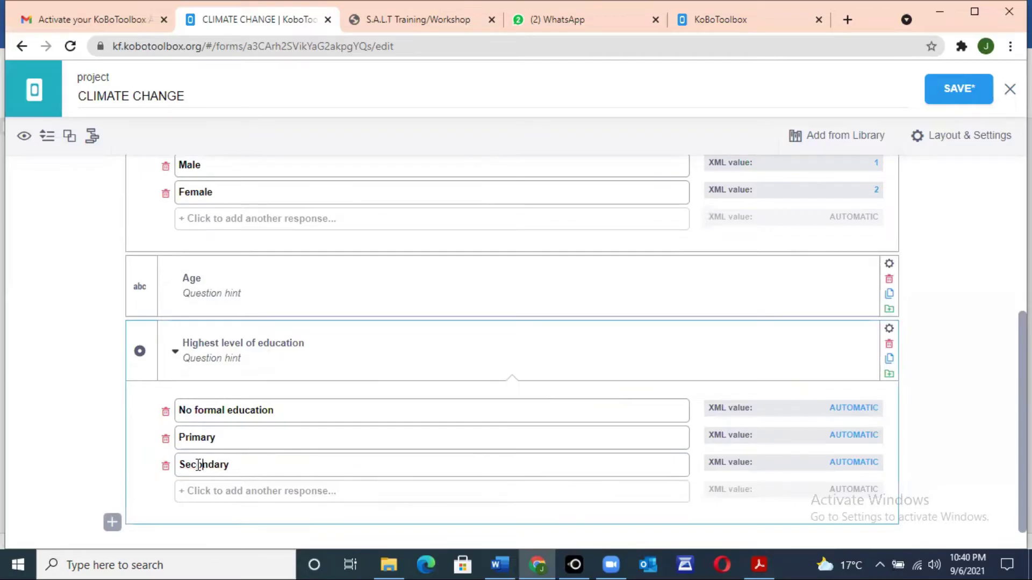
click(195, 493)
text(Tertiary)
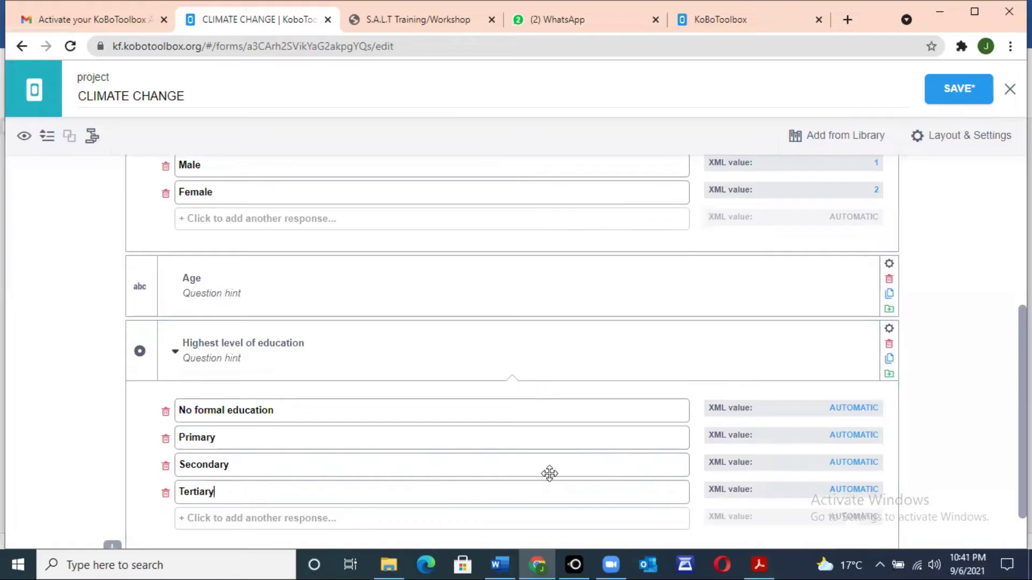
Copy "Adult learning program" from the Word questionnaire and add it as the fifth education option
mouse_move(495, 563)
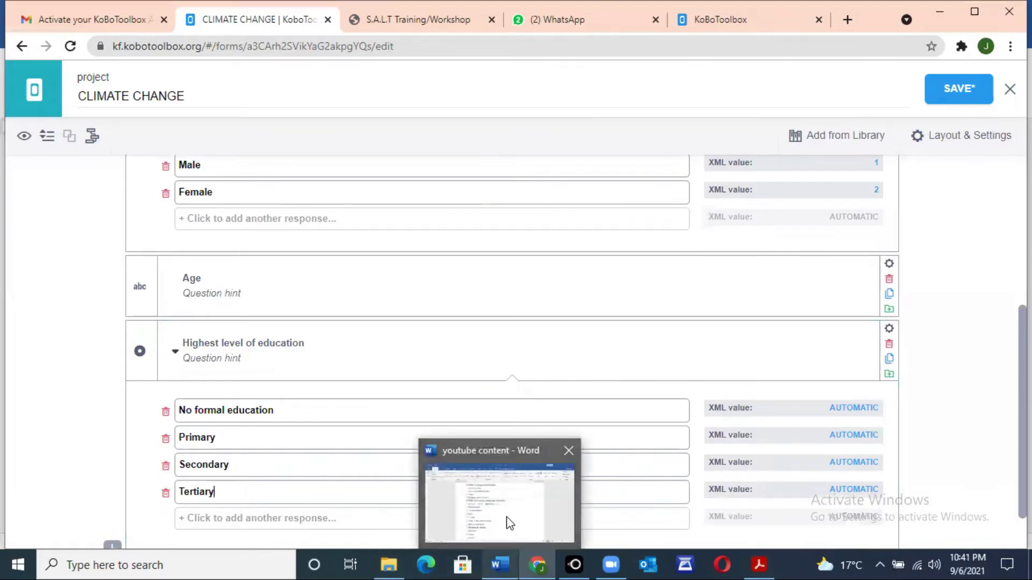
click(507, 524)
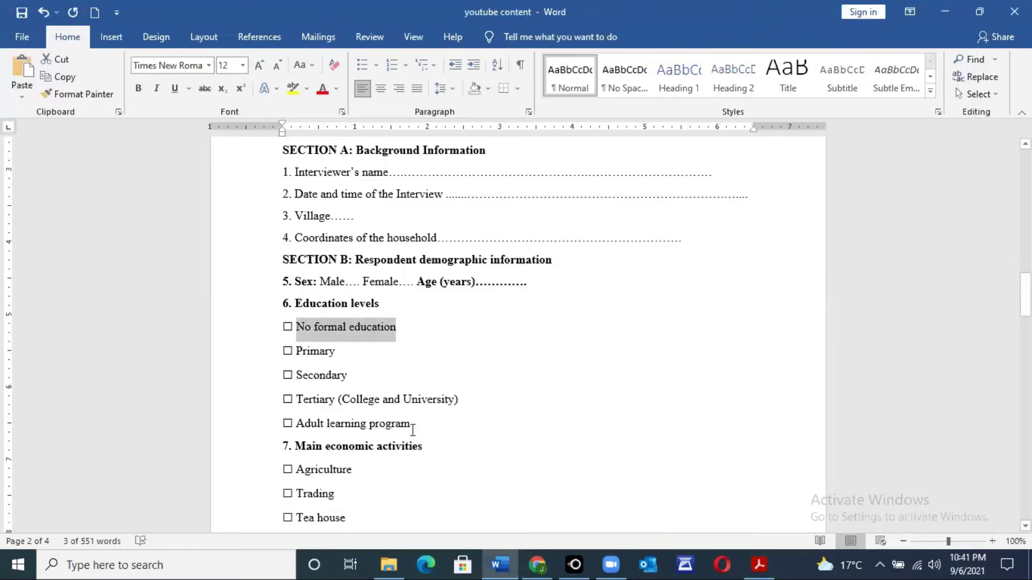
drag(415, 427, 307, 424)
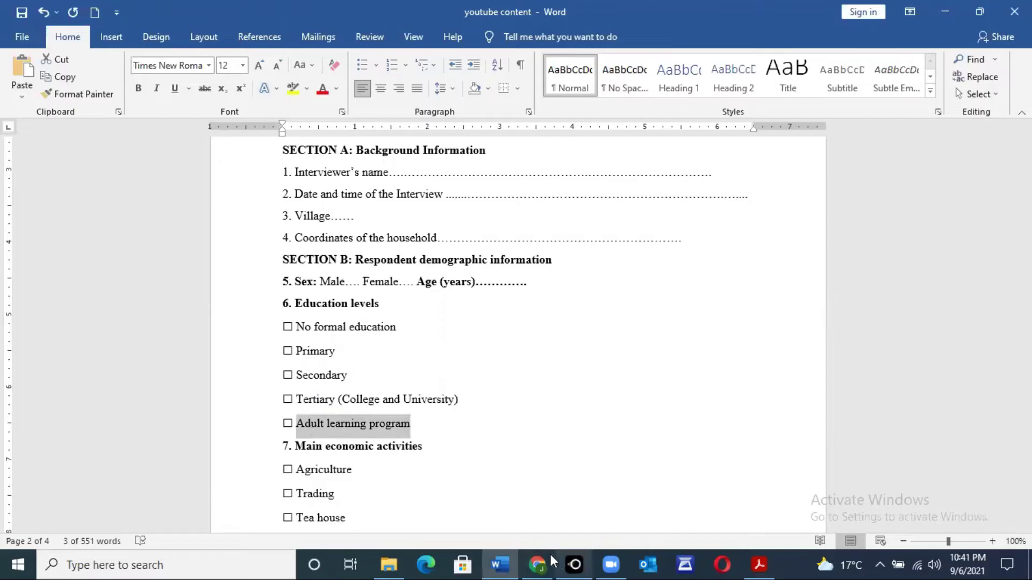
mouse_move(530, 563)
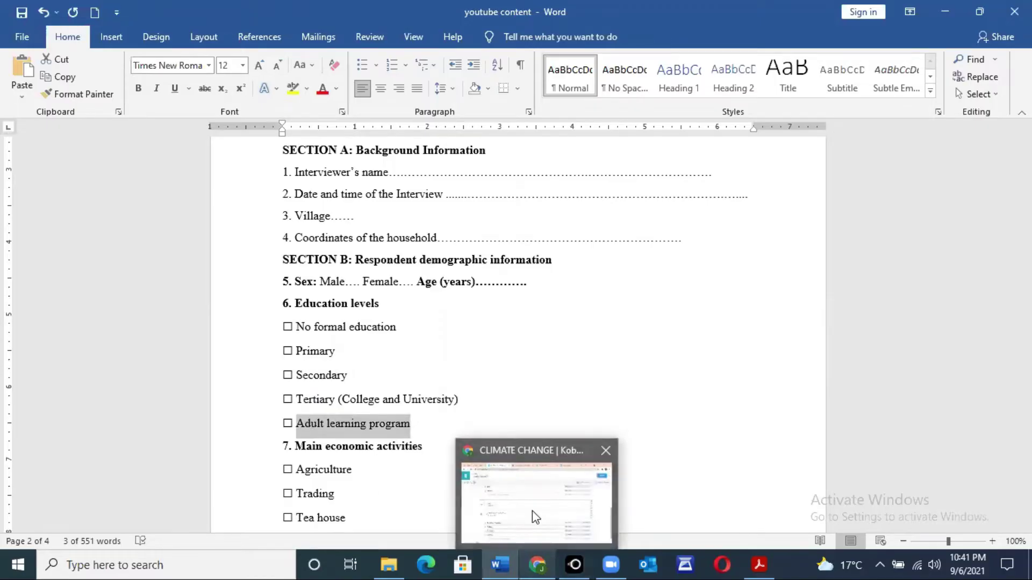
click(534, 519)
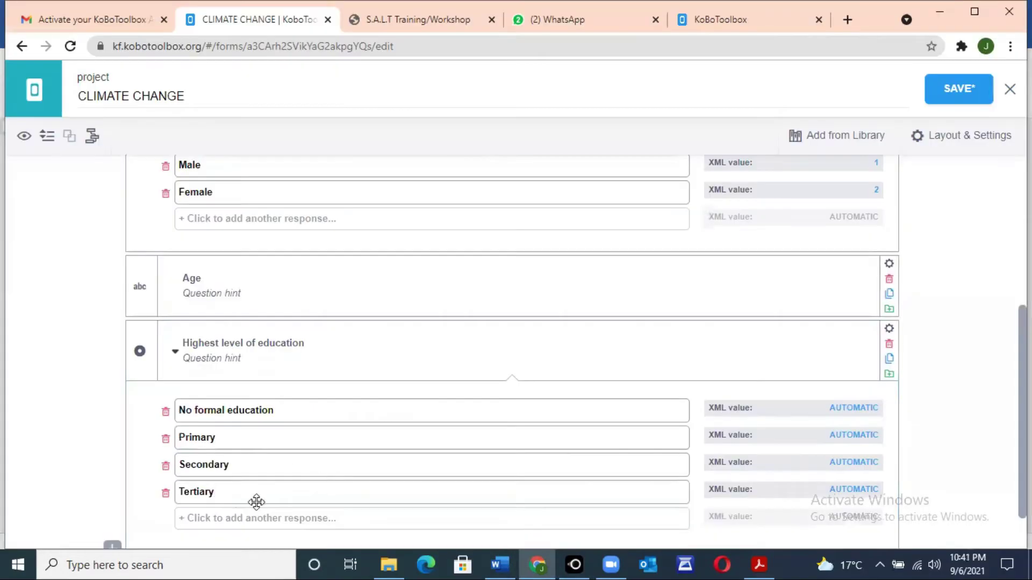
click(195, 520)
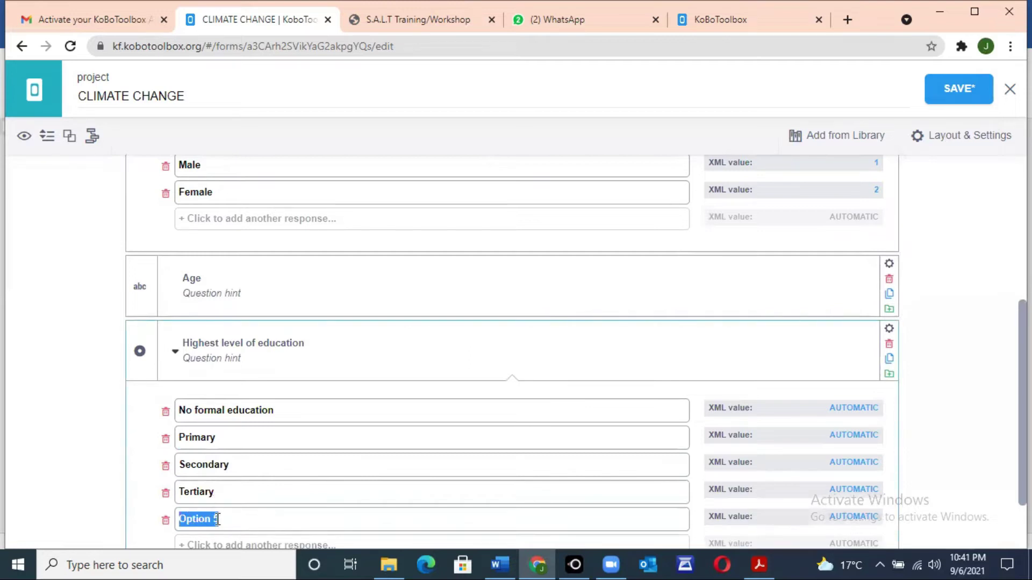
key(ctrl+v)
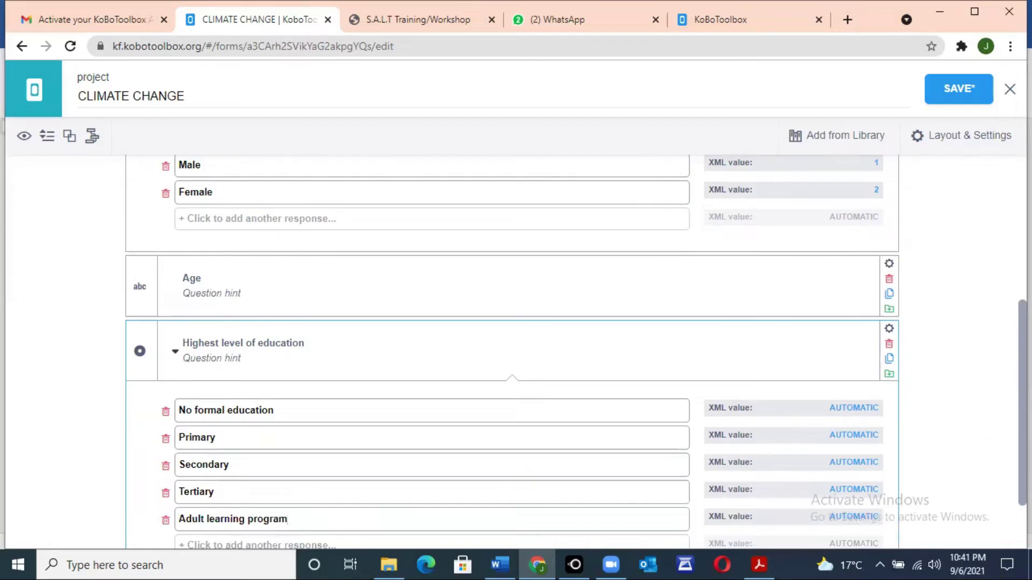
Set the XML values of the five education options to 1 through 5 in order, and collapse the question
scroll(564, 352, down, 2)
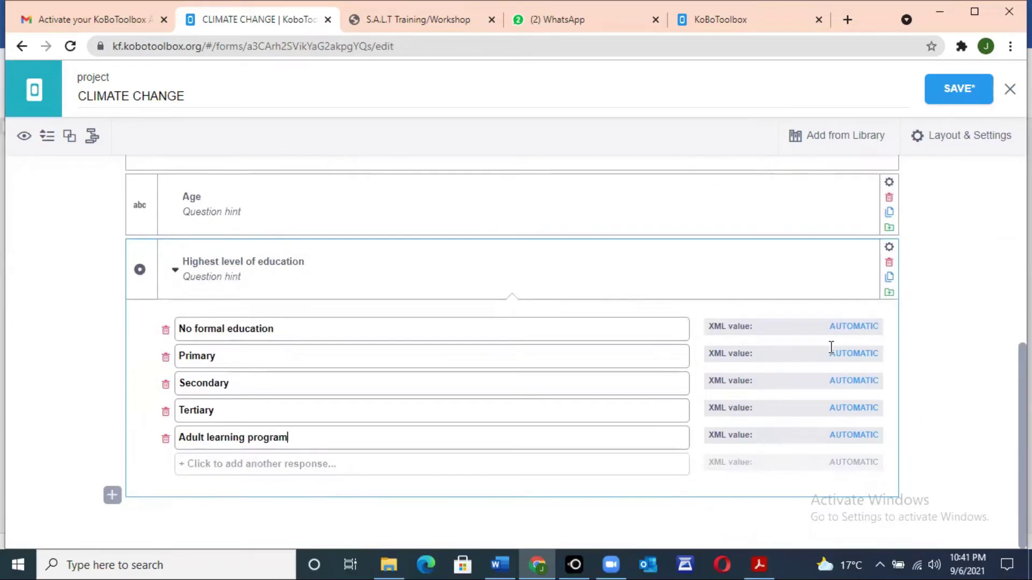
click(855, 328)
text(1)
click(854, 356)
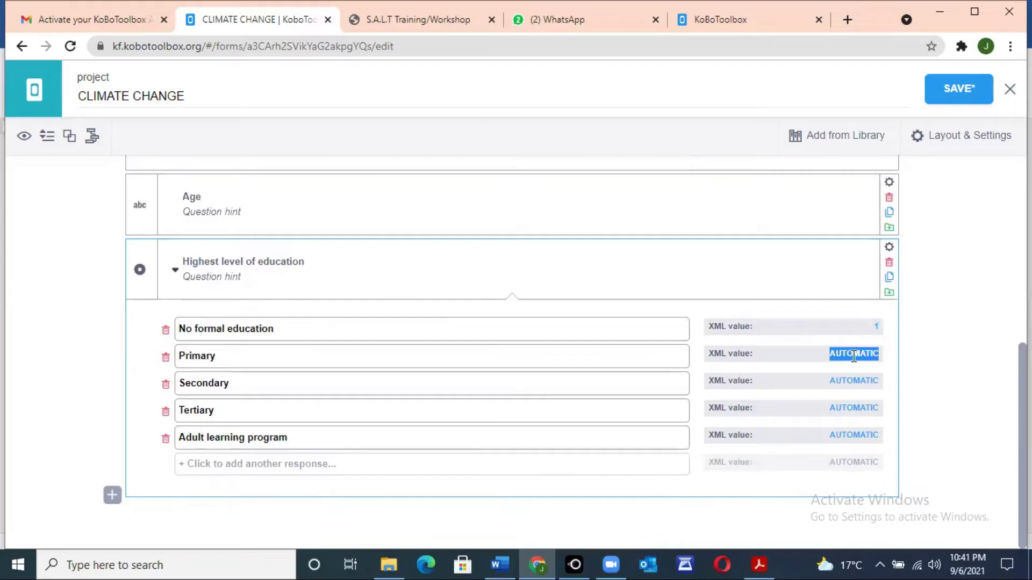
text(2)
click(850, 380)
text(3)
click(858, 403)
text(4)
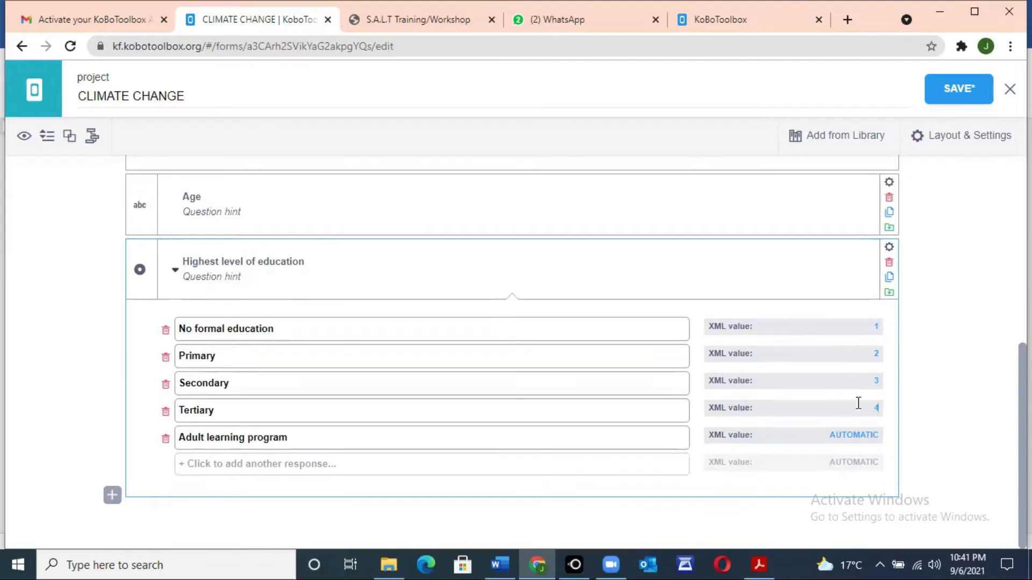
click(845, 437)
text(5)
click(174, 271)
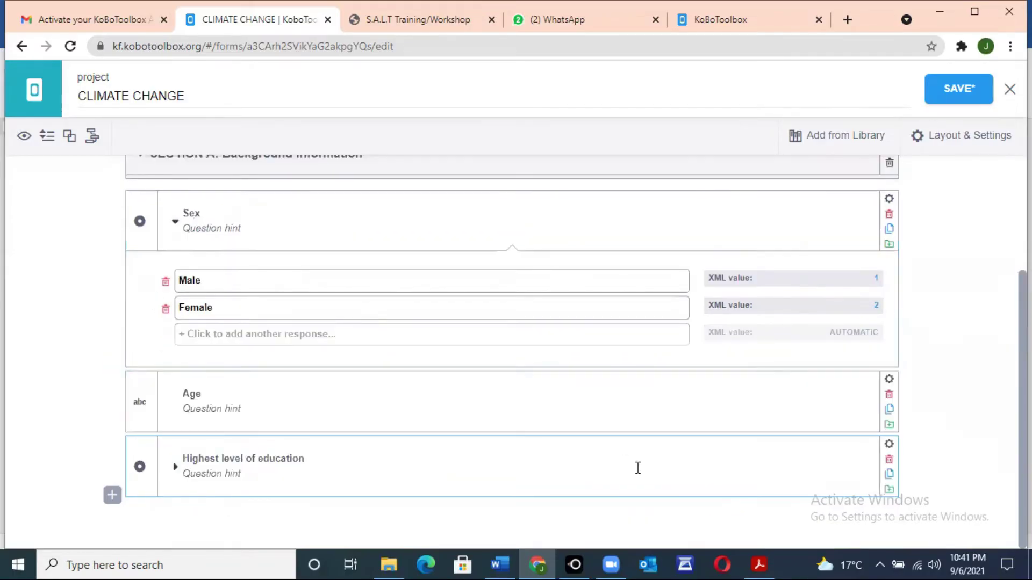
Copy "Main economic activities" from the Word questionnaire and add it as a Select One question after "Highest level of education"
mouse_move(497, 563)
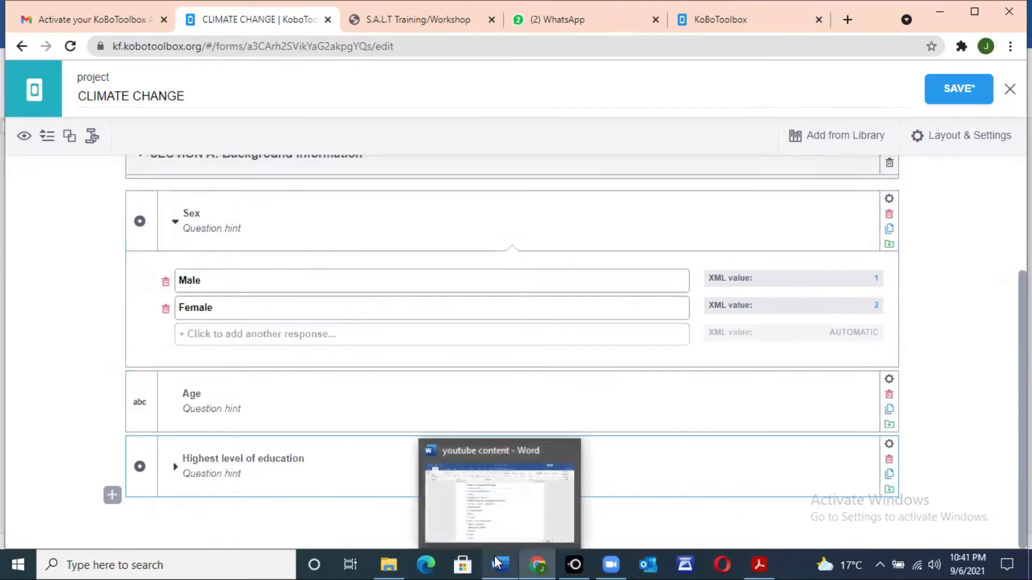
click(511, 517)
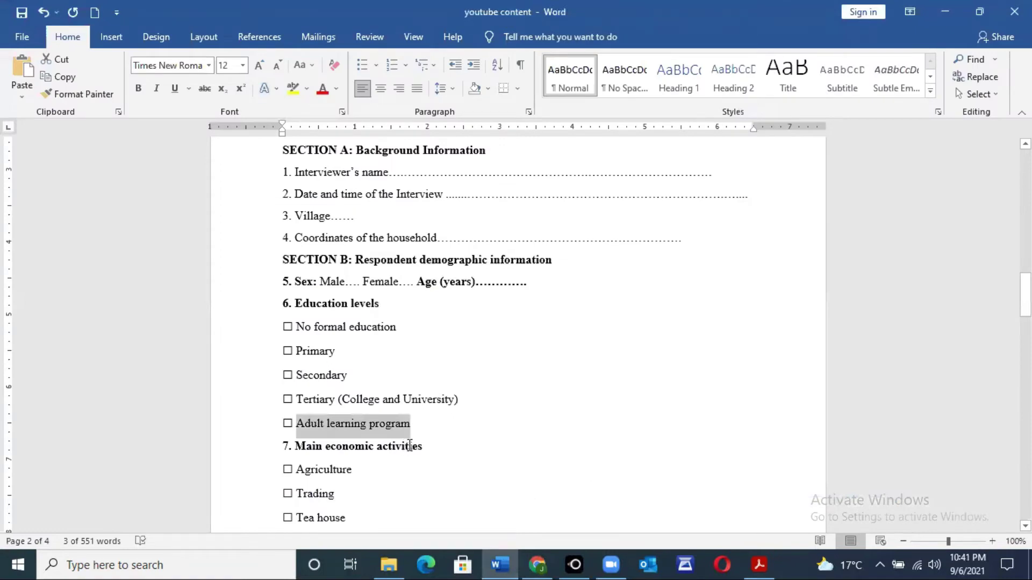
drag(433, 446, 302, 446)
key(ctrl+c)
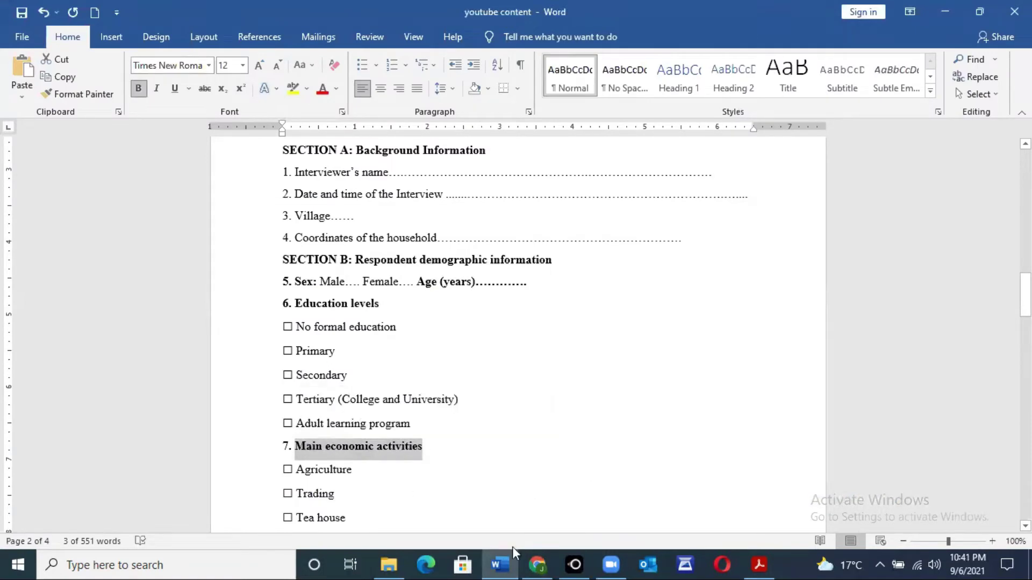
mouse_move(503, 557)
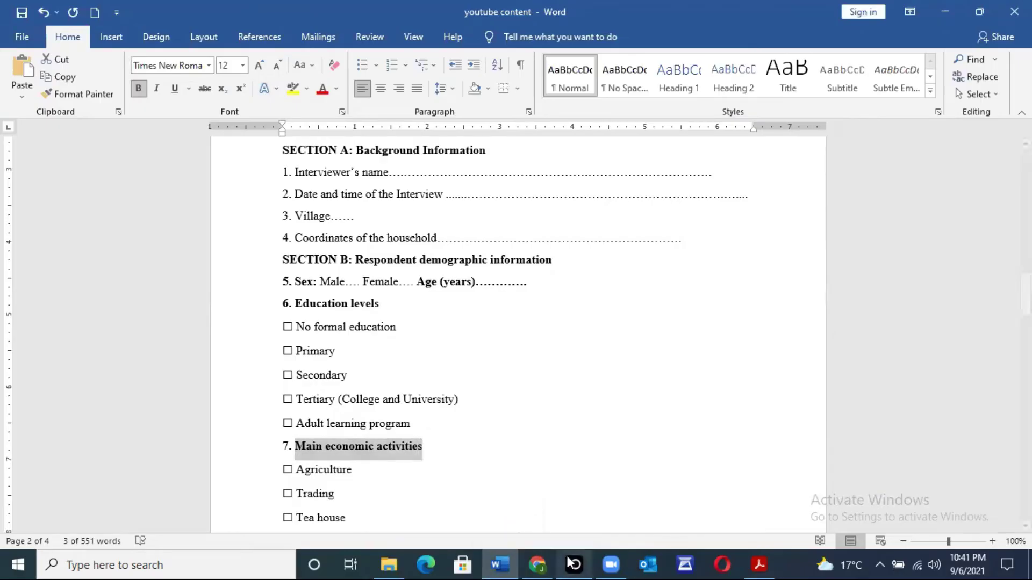
mouse_move(535, 563)
click(539, 507)
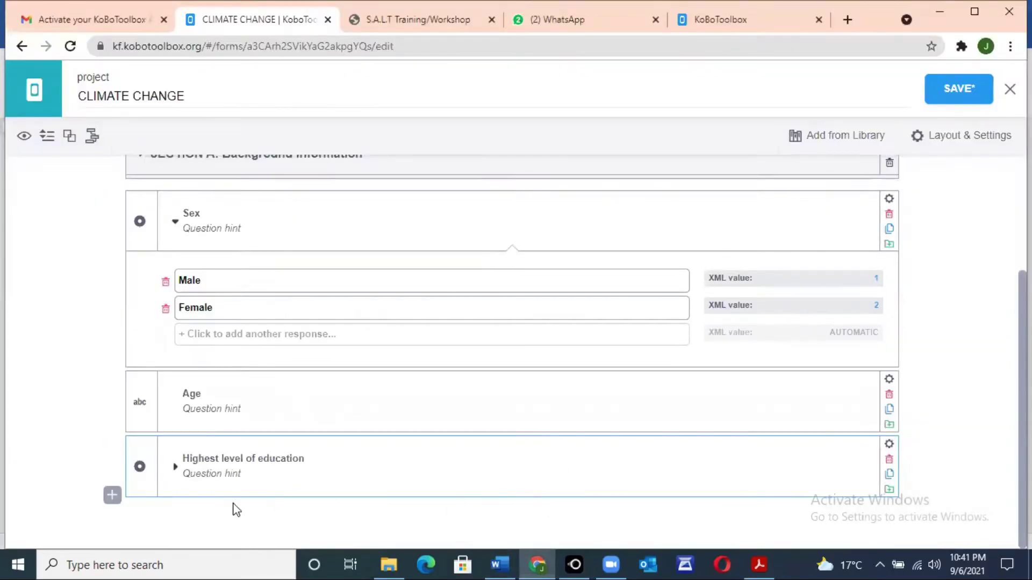
click(113, 495)
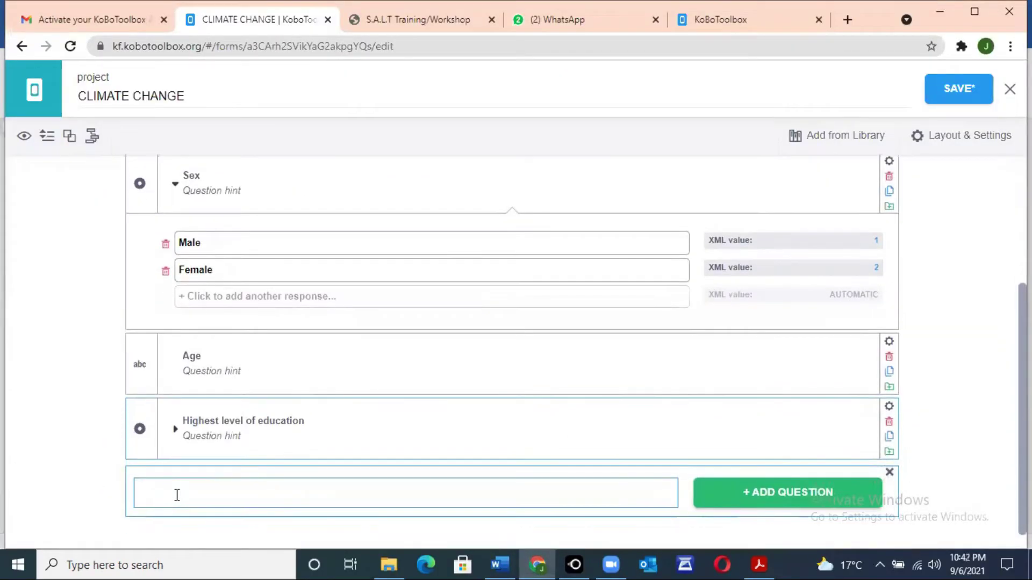
key(ctrl+v)
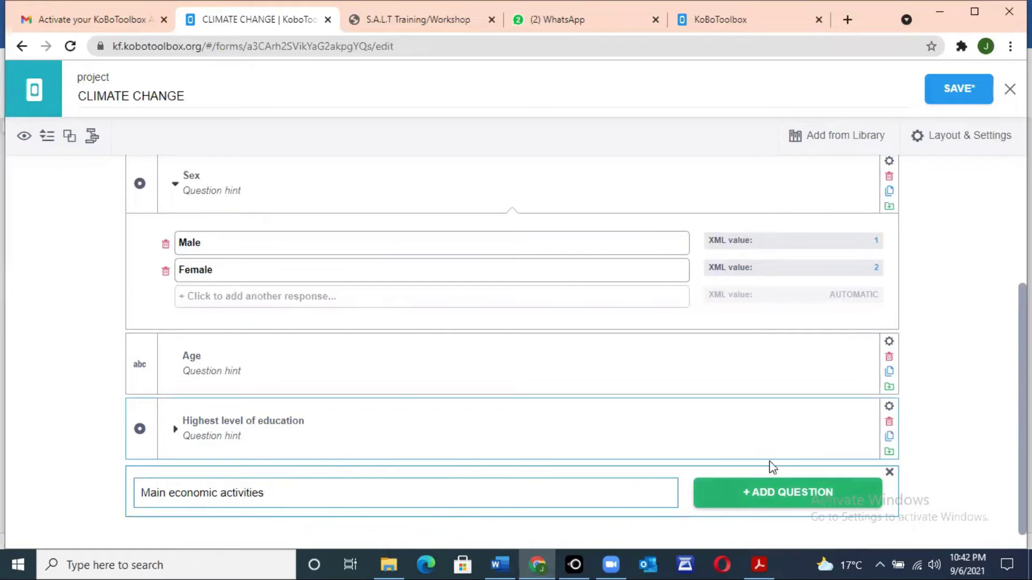
click(765, 503)
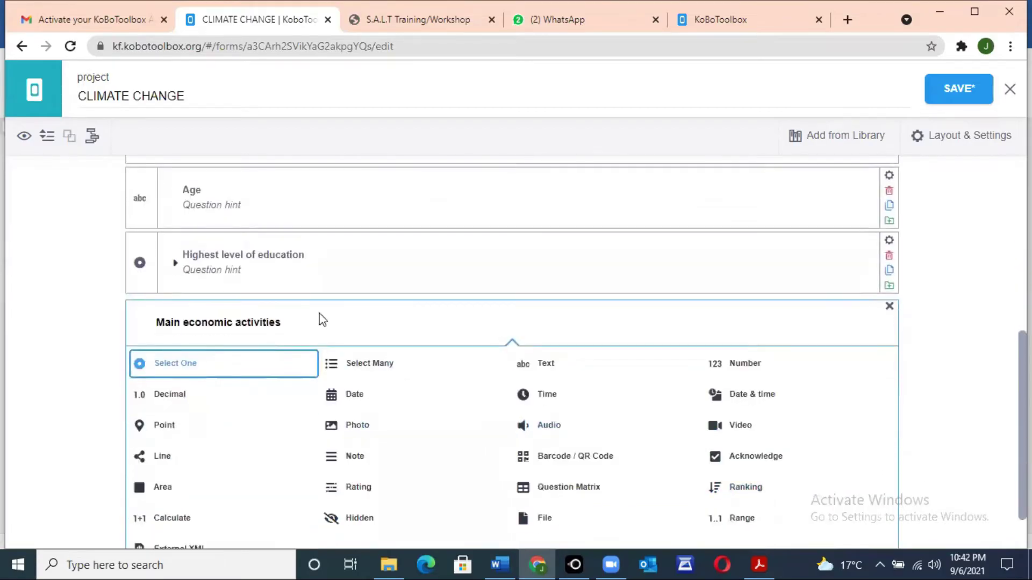
click(193, 364)
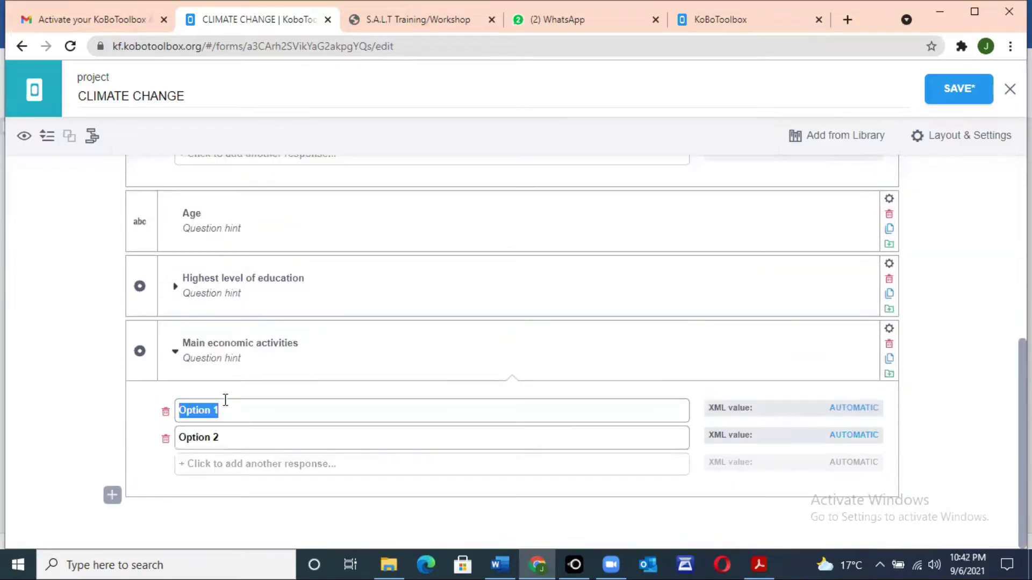
Set the first two options of "Main economic activities" to "Agriculture" and "Trading"
text(Agriculture)
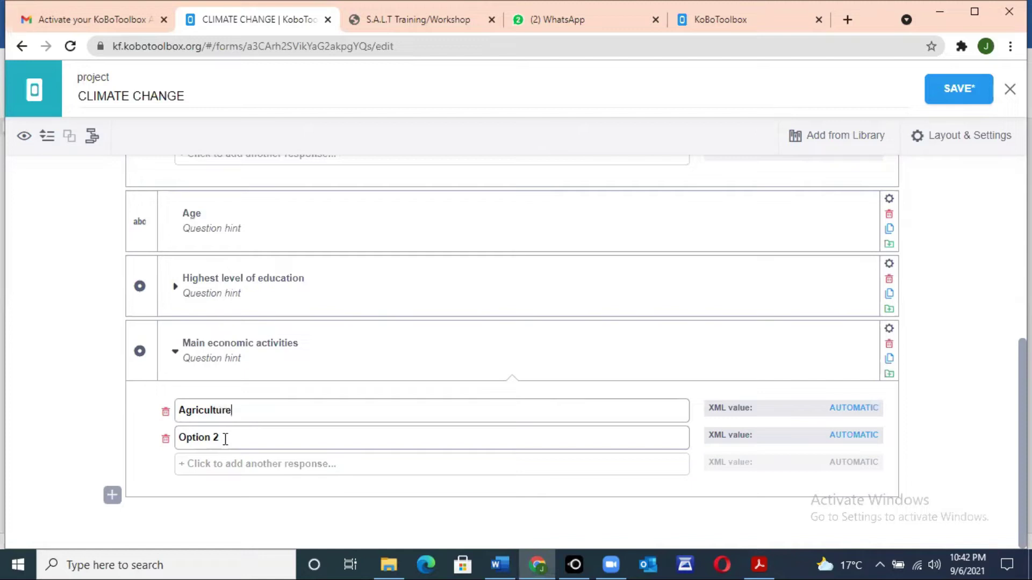
key(BackSpace)
key(BackSpace)
key(BackSpace)
key(BackSpace)
key(BackSpace)
key(BackSpace)
text(Trading)
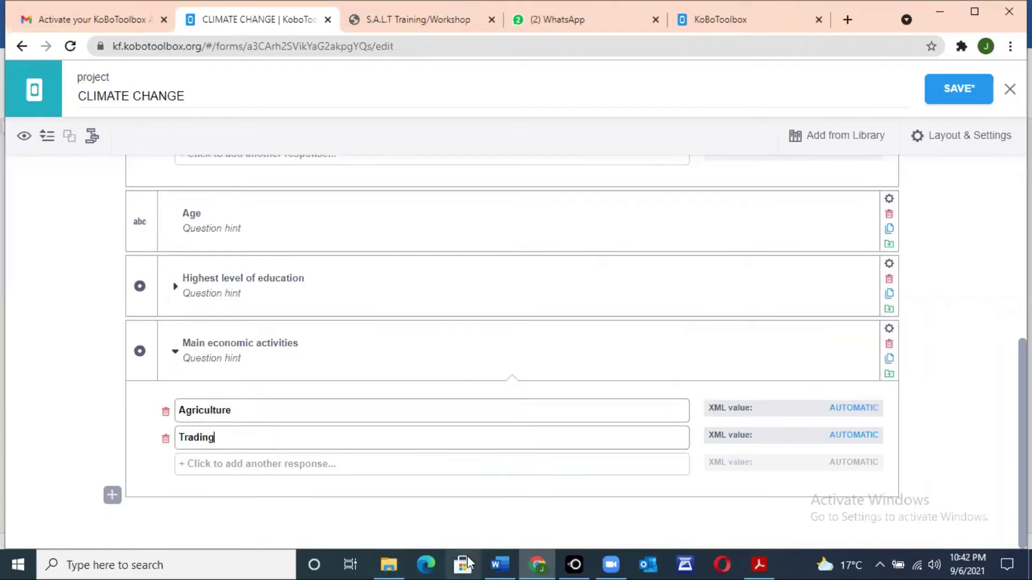
Check the remaining answer options for main economic activities in the Word questionnaire
mouse_move(499, 561)
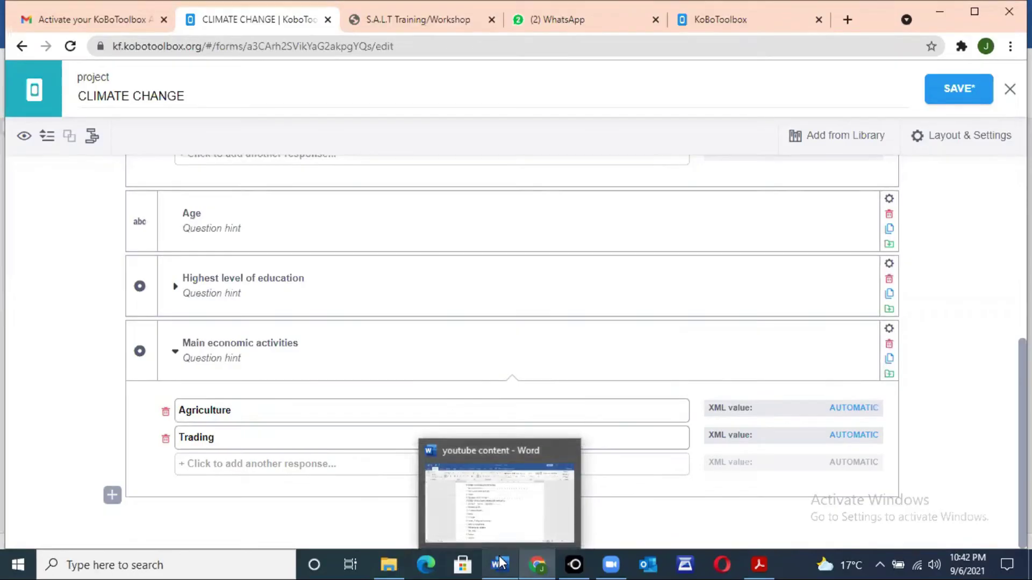
click(505, 517)
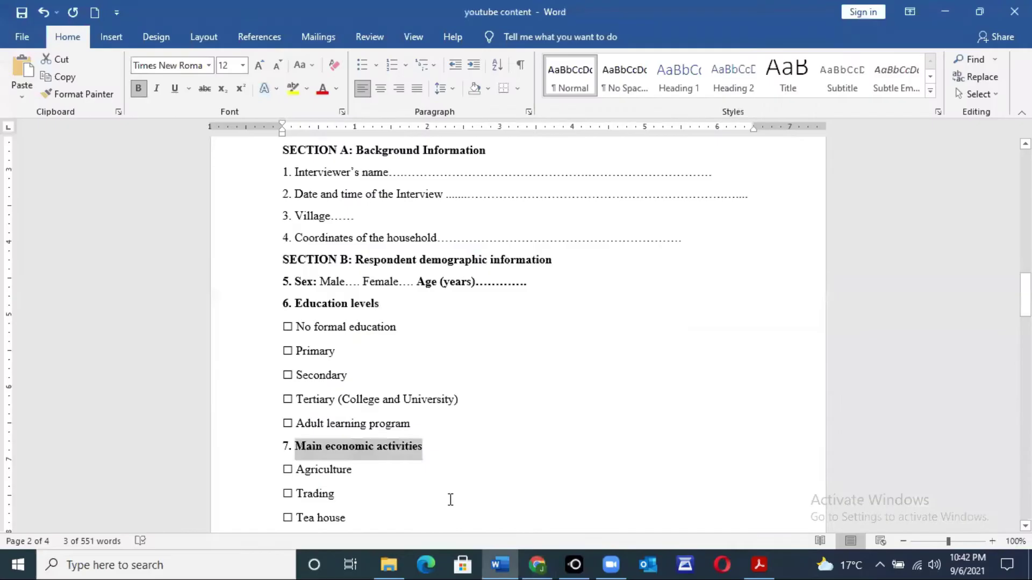
click(388, 499)
key(Down)
key(Down)
key(Down)
key(Down)
key(Down)
key(Down)
key(Down)
key(Down)
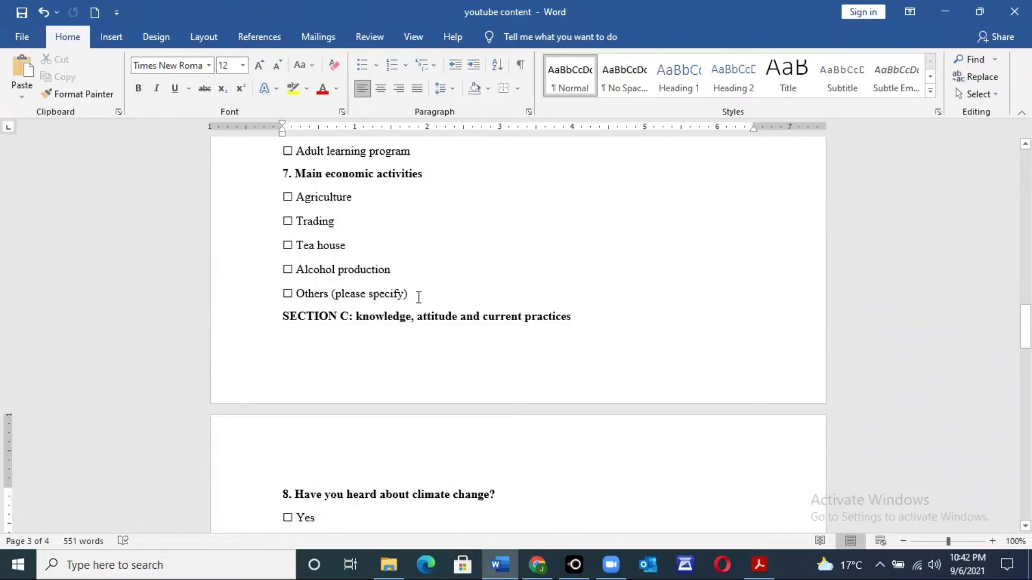
Return to the KoBoToolbox form and add "Tea house" and "Alcohol production" as the third and fourth options of "Main economic activities"
mouse_move(536, 560)
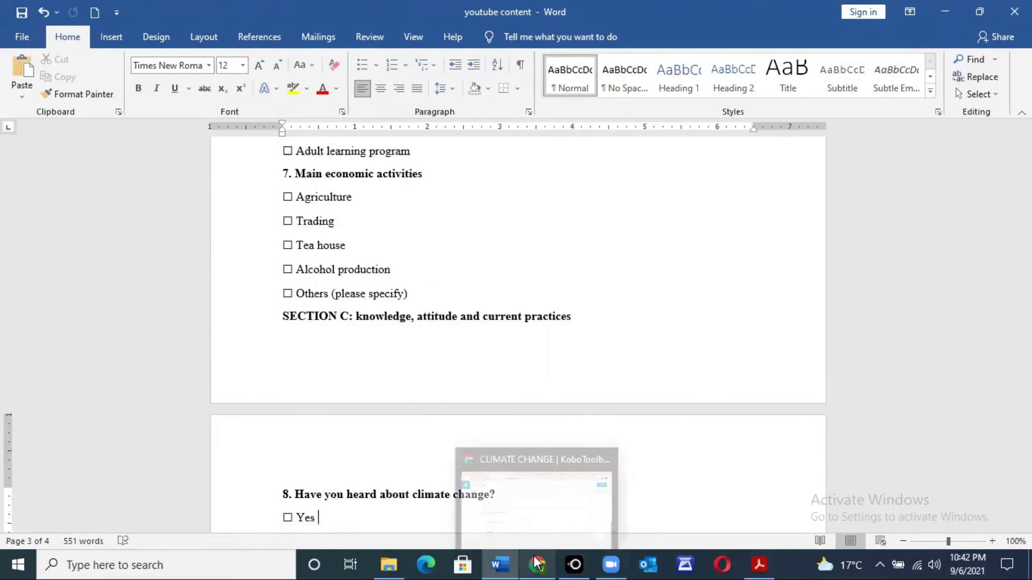
click(553, 500)
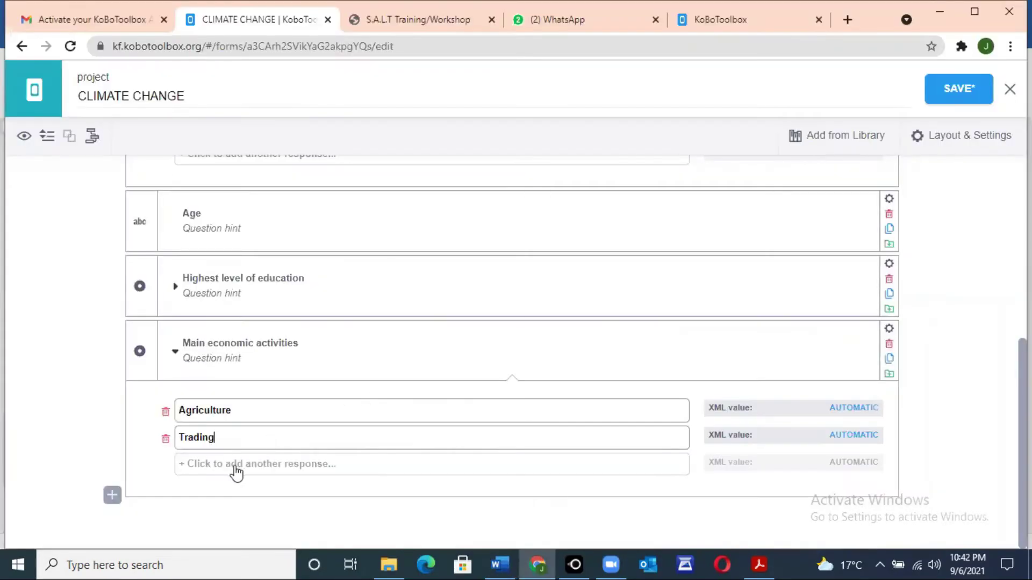
click(212, 464)
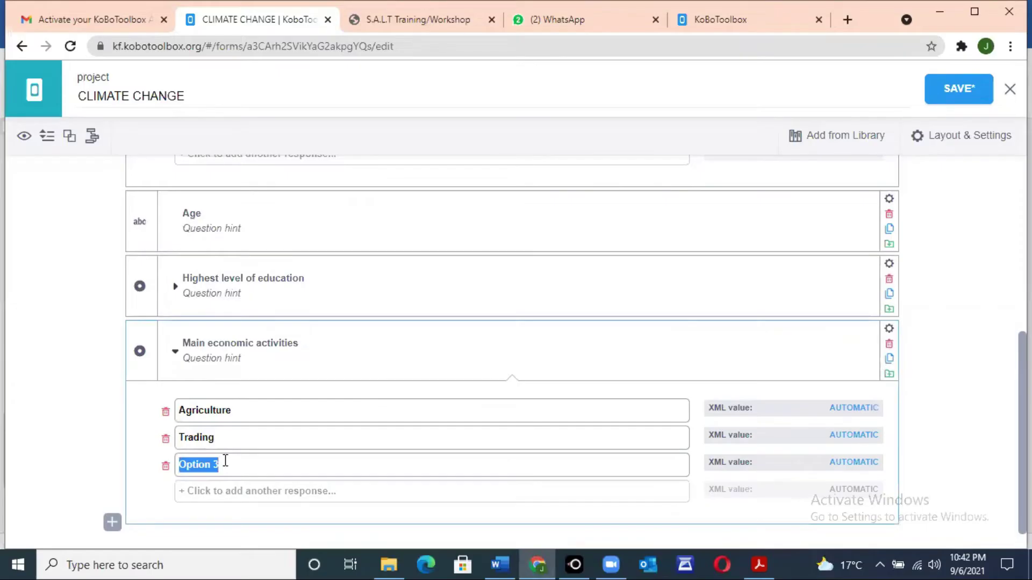
text(Tea h)
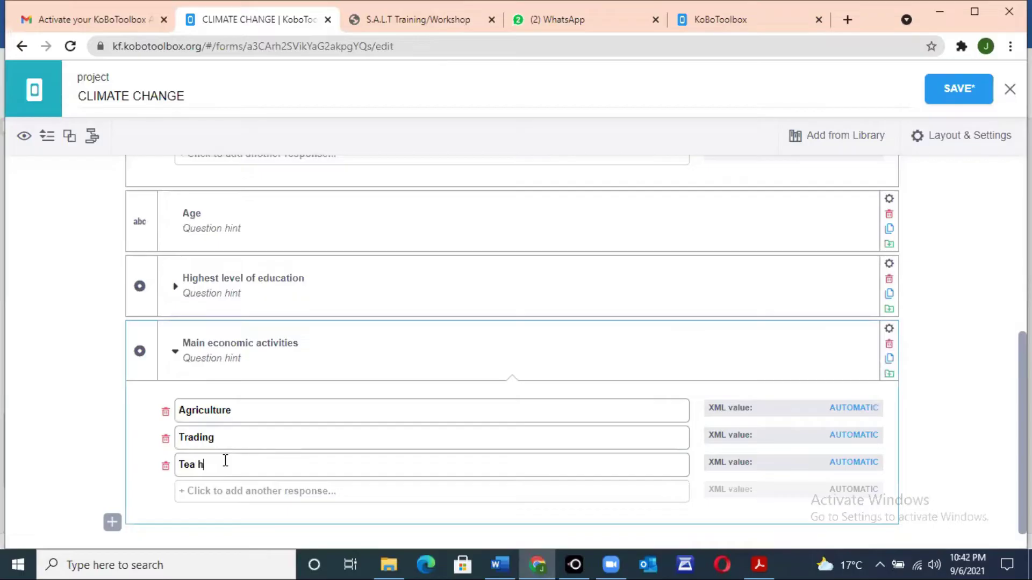
text(ouse)
click(192, 485)
text(Al)
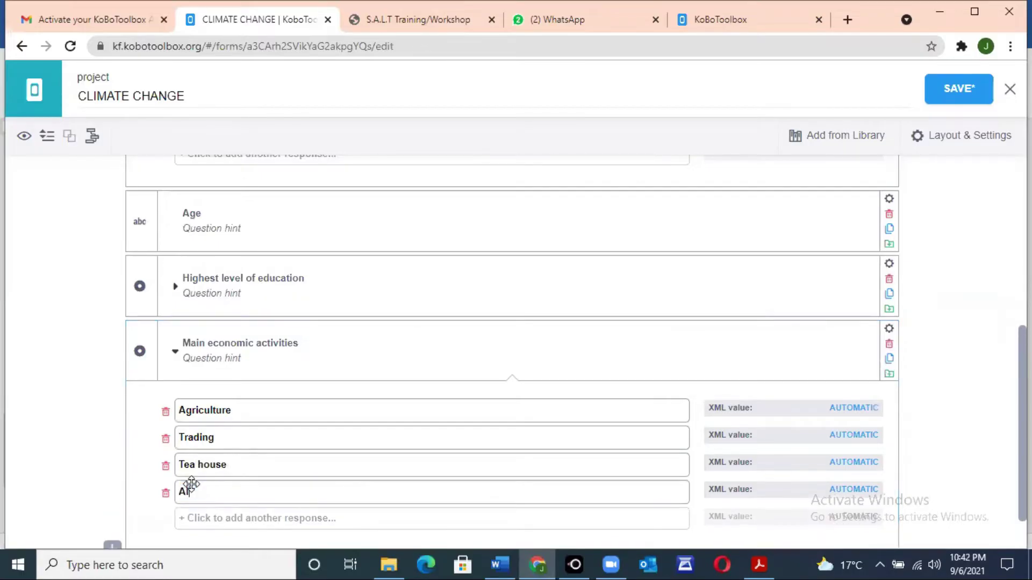
text(cohal production)
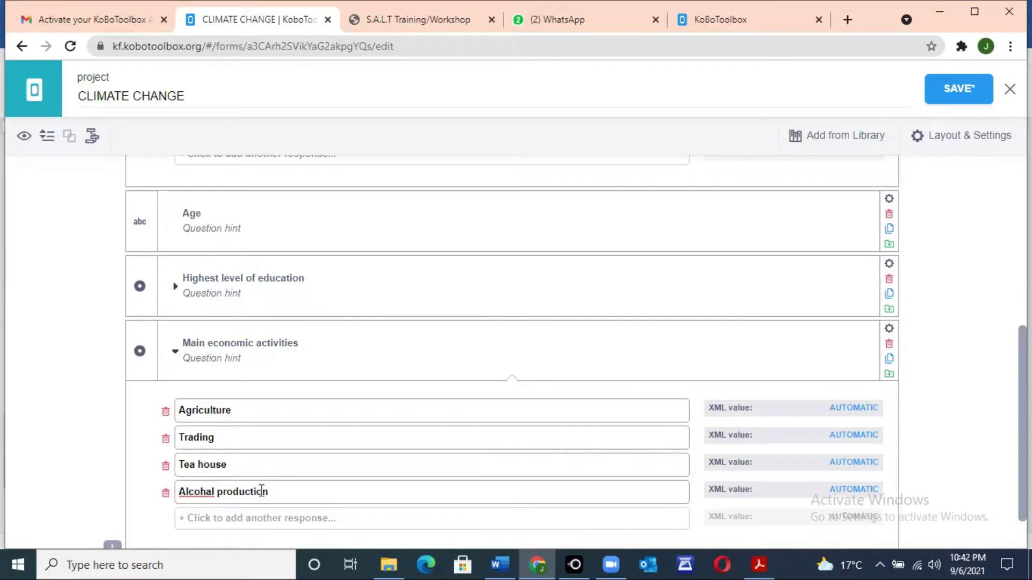
click(212, 490)
key(BackSpace)
text(o)
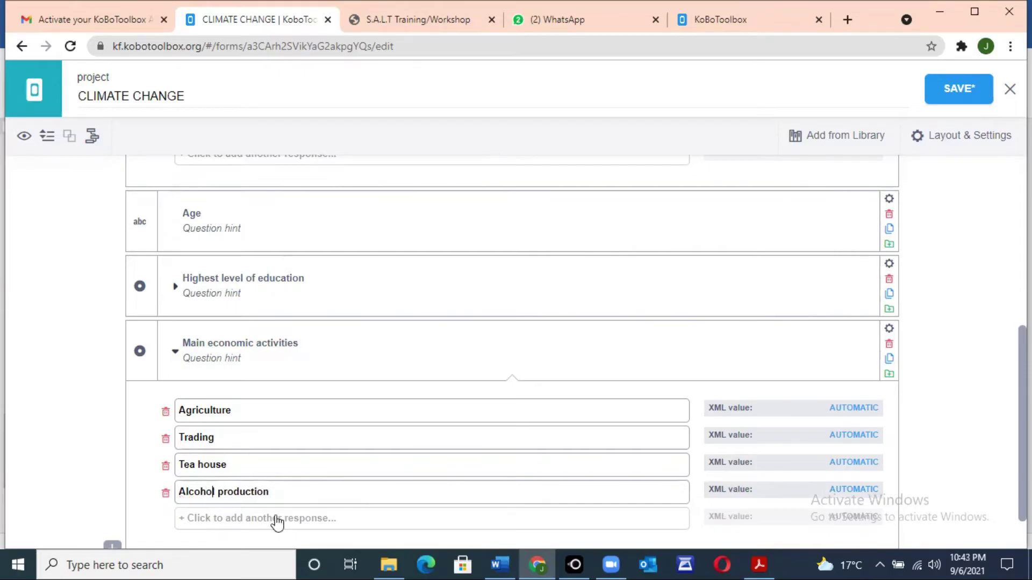
Copy "Others (please specify)" from the Word questionnaire and add it as the fifth economic activity option
mouse_move(487, 563)
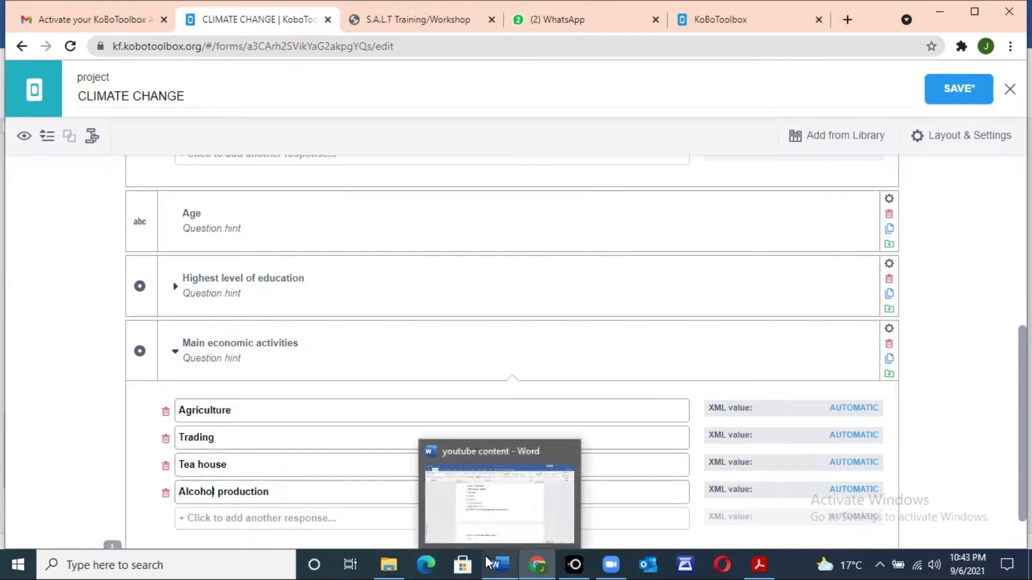
click(513, 513)
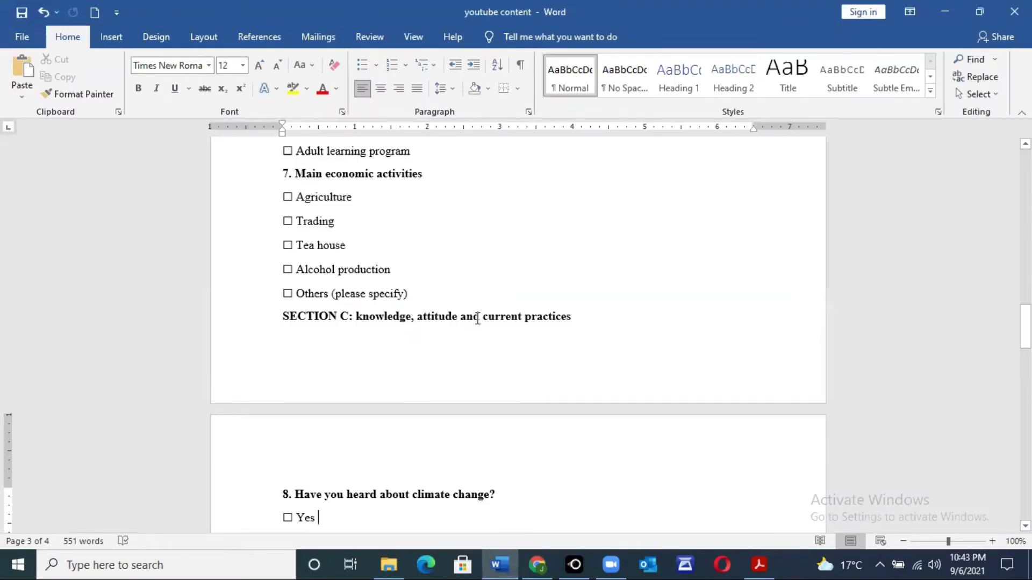
drag(411, 294, 311, 294)
key(ctrl+c)
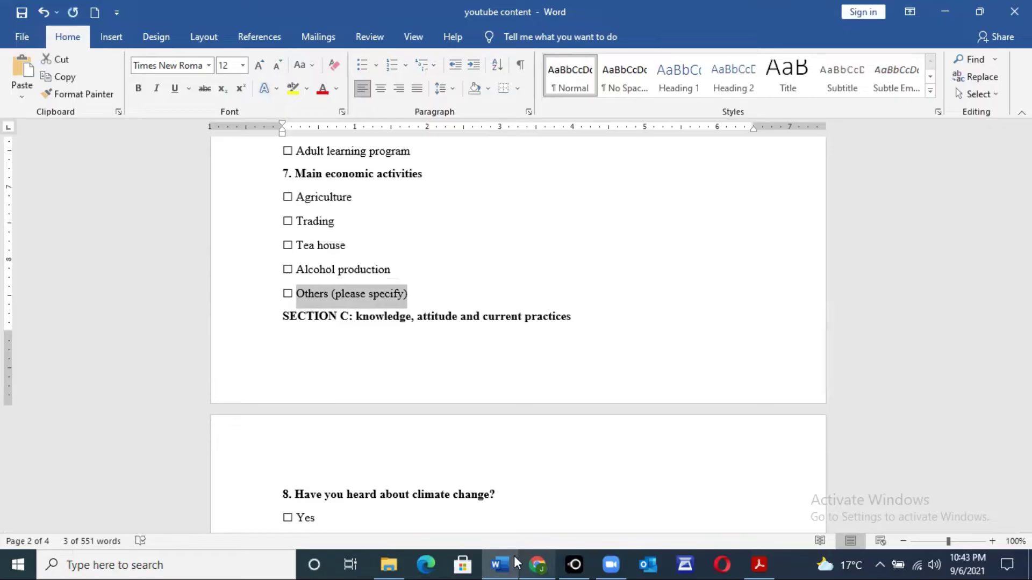
mouse_move(540, 563)
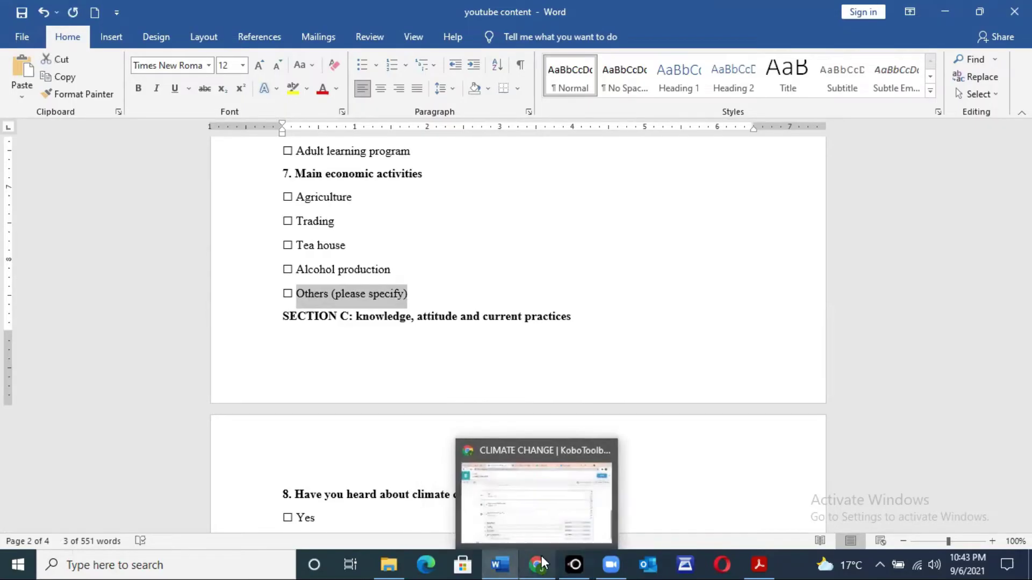
click(553, 517)
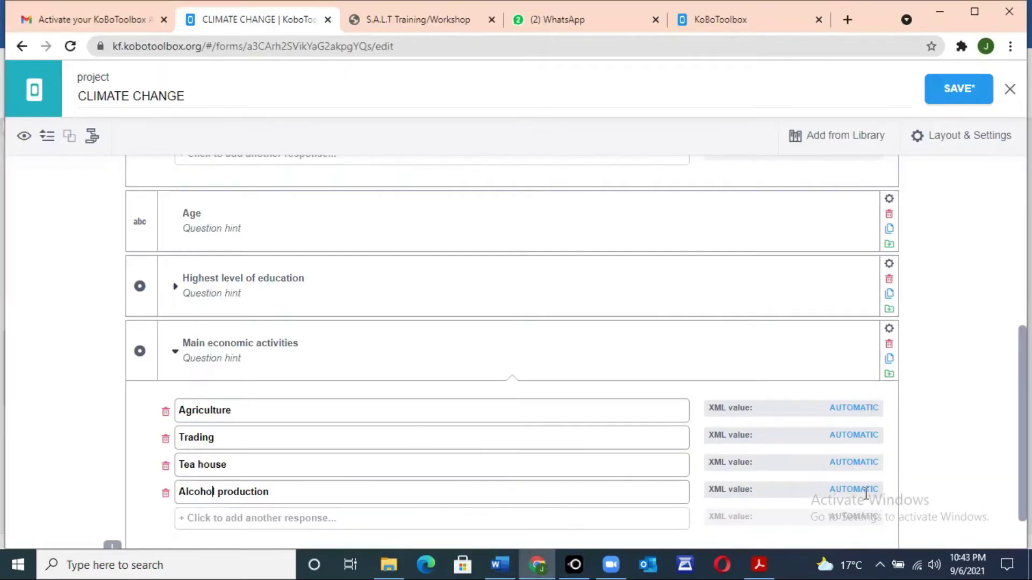
scroll(842, 424, down, 1)
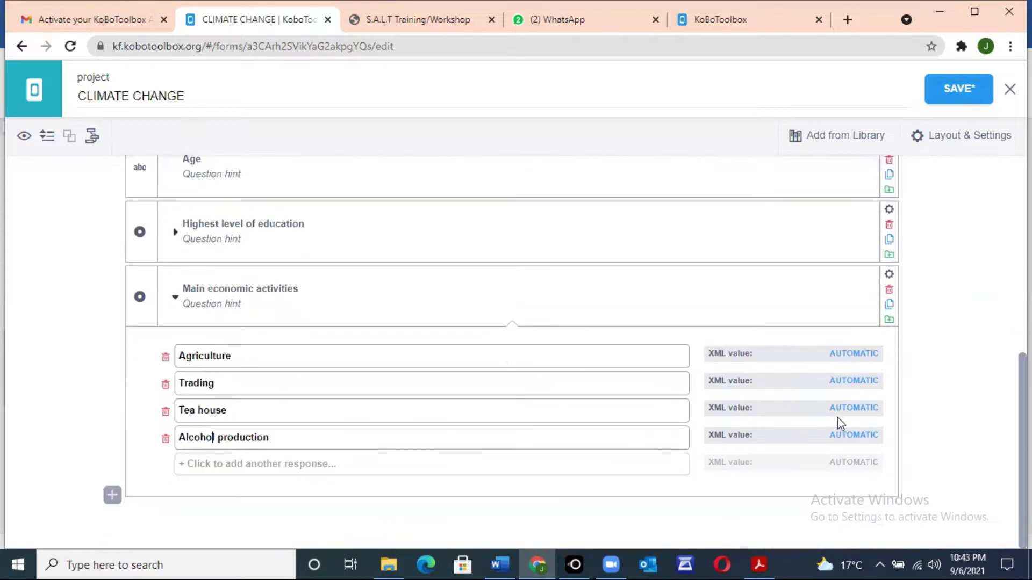
click(197, 463)
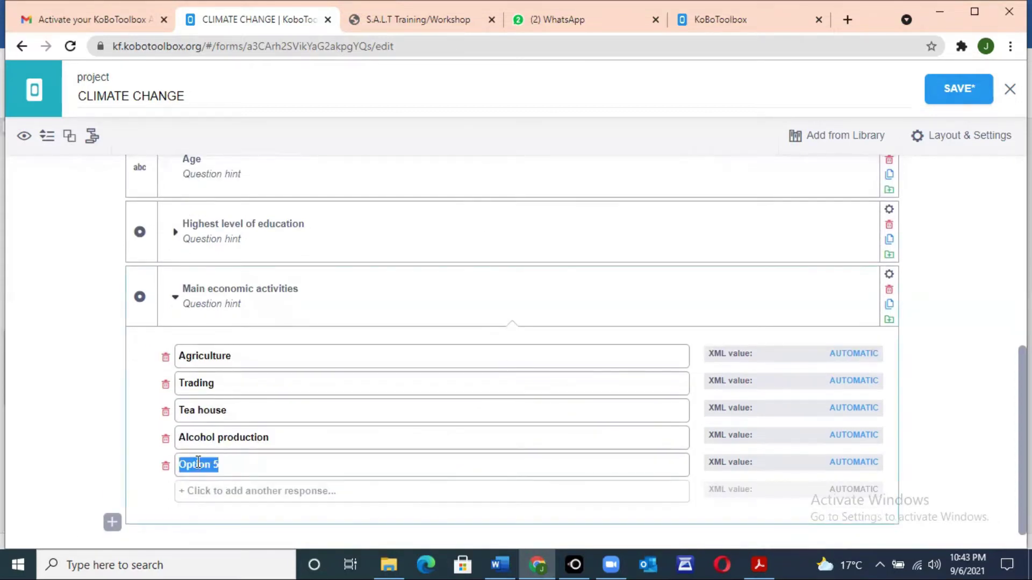
key(ctrl+v)
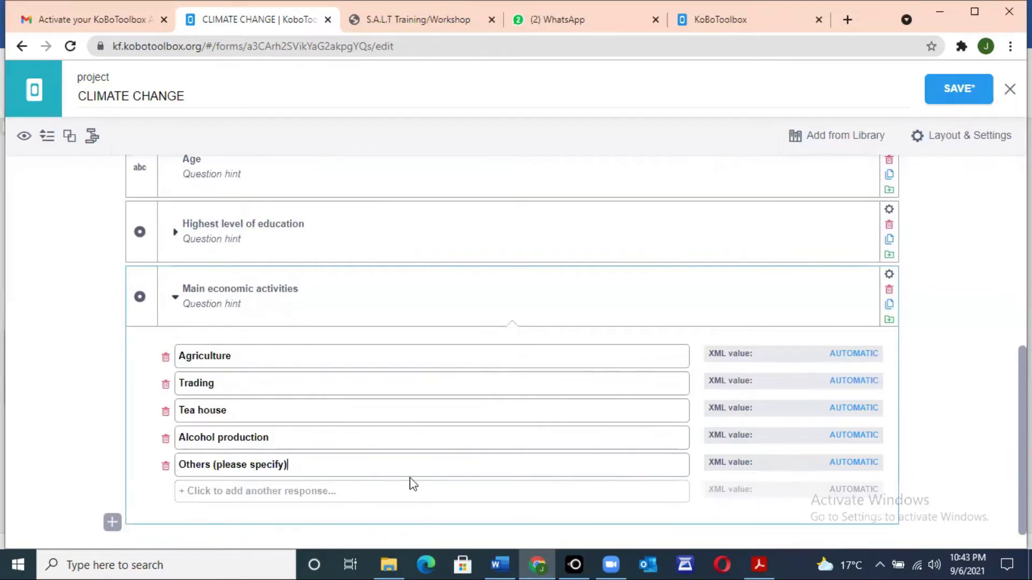
Set the XML values of the five economic activity options to 1 through 5 in order
double_click(855, 355)
text(1)
double_click(867, 379)
text(2)
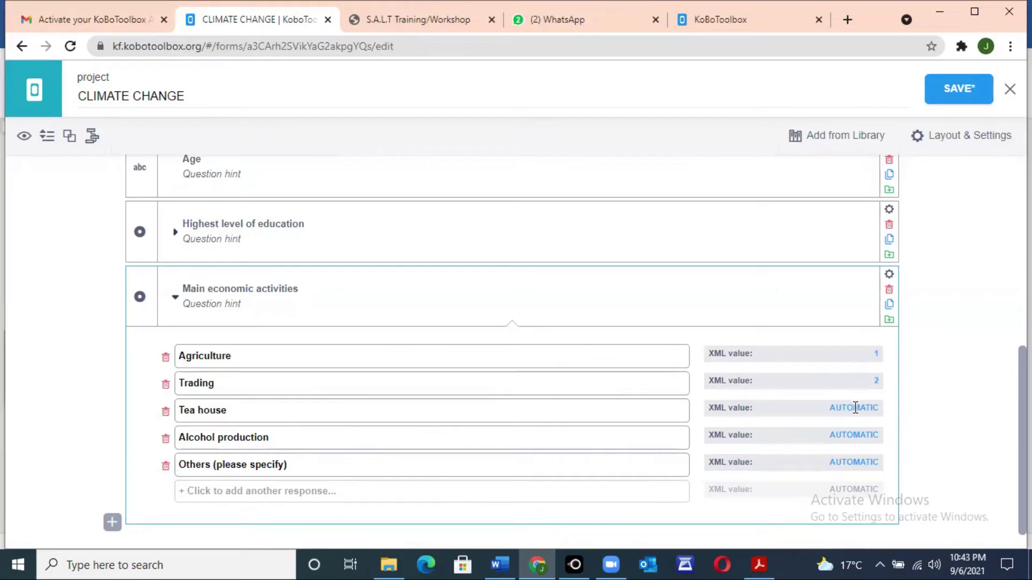
double_click(855, 408)
text(3)
double_click(849, 434)
text(4)
double_click(855, 463)
text(5)
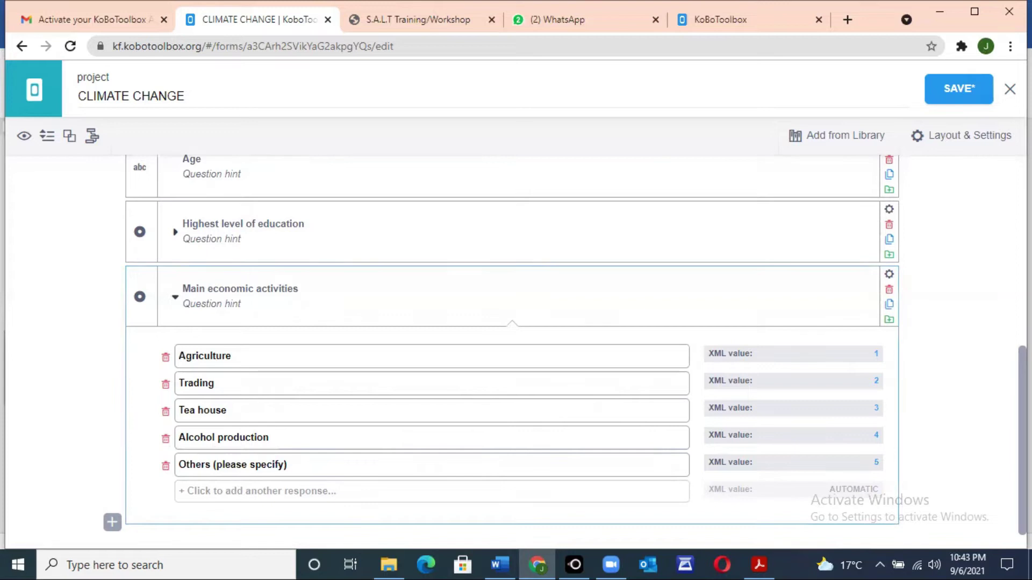
Add a Text question "Specify other economic activity" below "Main economic activities"
scroll(970, 521, down, 1)
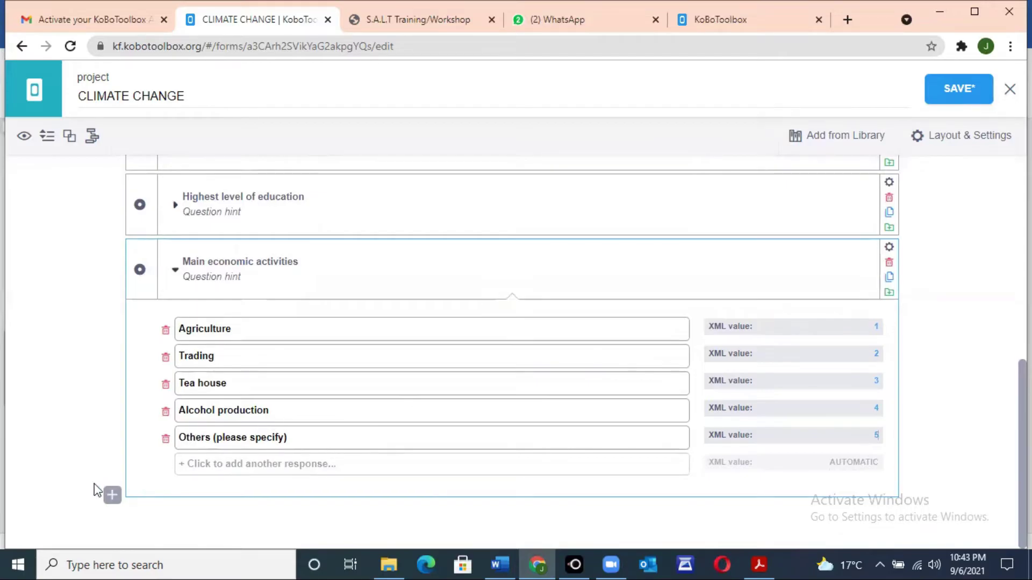
click(112, 497)
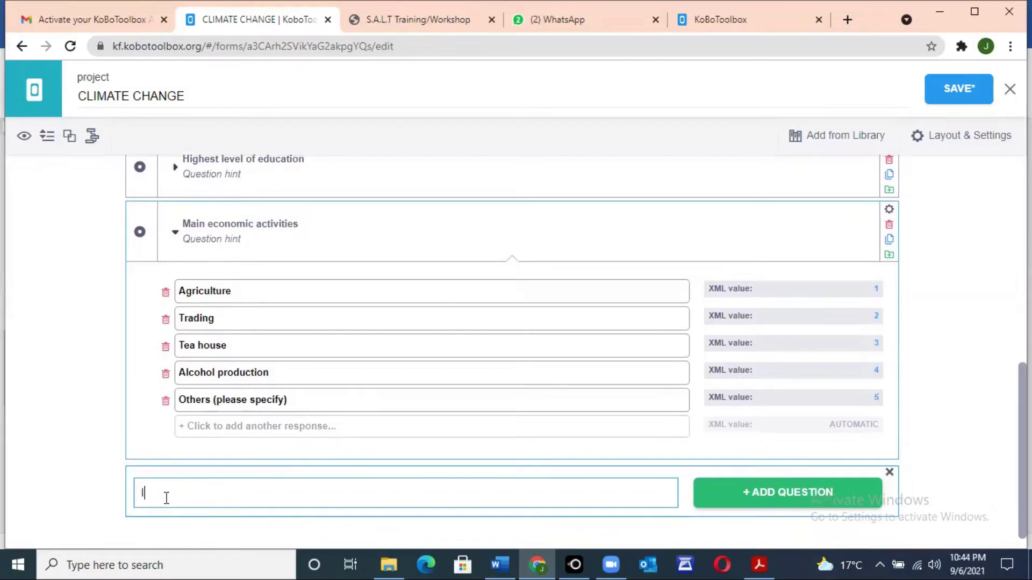
key(BackSpace)
key(BackSpace)
key(BackSpace)
text(Specify)
text( oth)
text(er form)
text(econ)
text(omic)
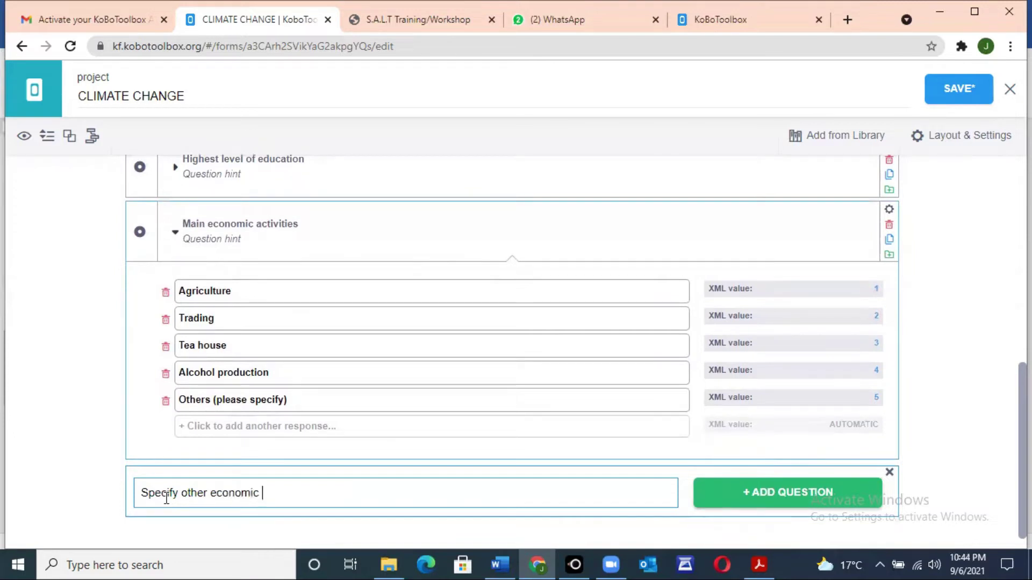
text( activity)
click(760, 492)
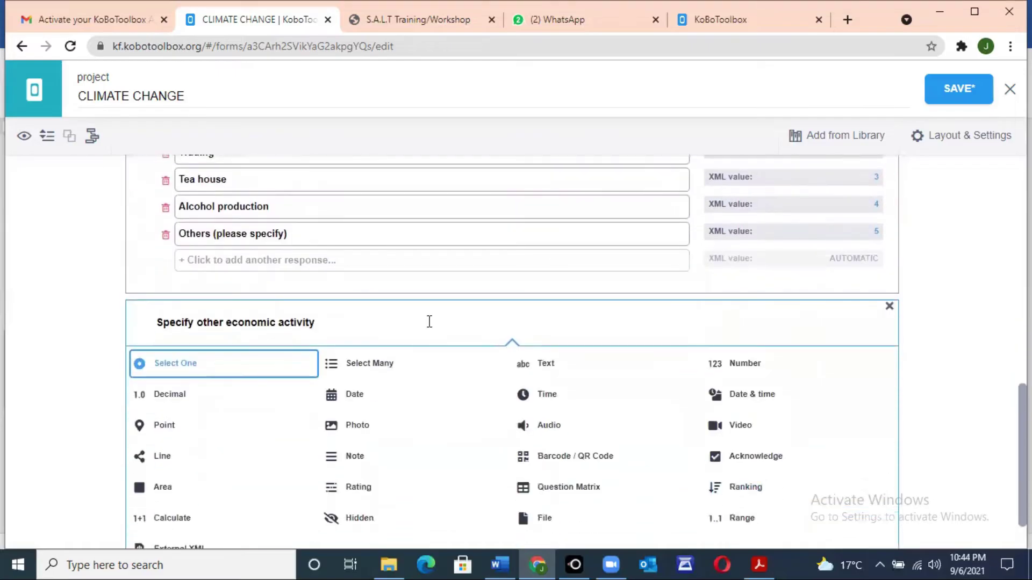
click(545, 369)
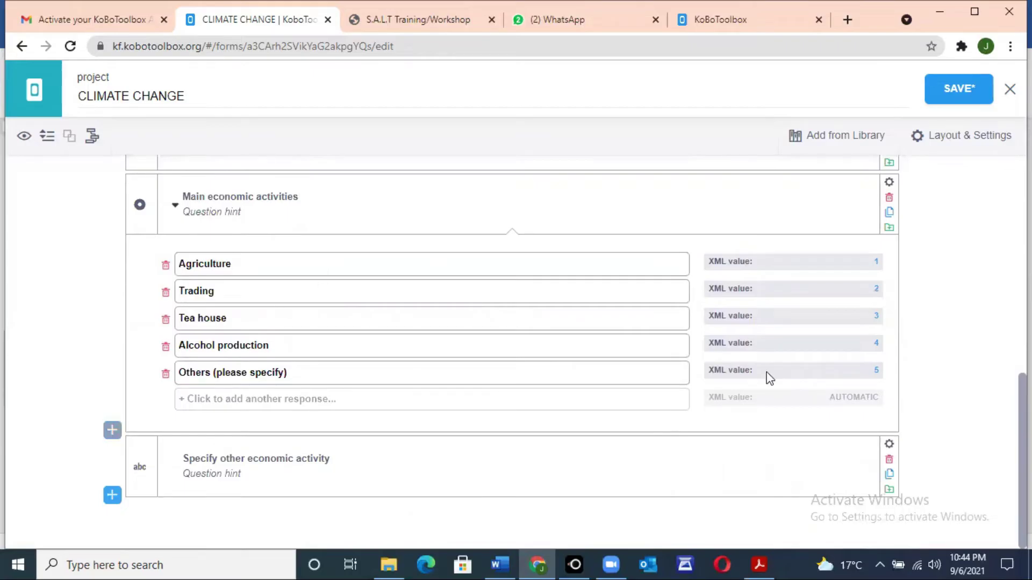
Add a skip logic condition to "Specify other economic activity" that depends on the "Main economic activities" question
scroll(794, 436, up, 1)
scroll(794, 437, down, 1)
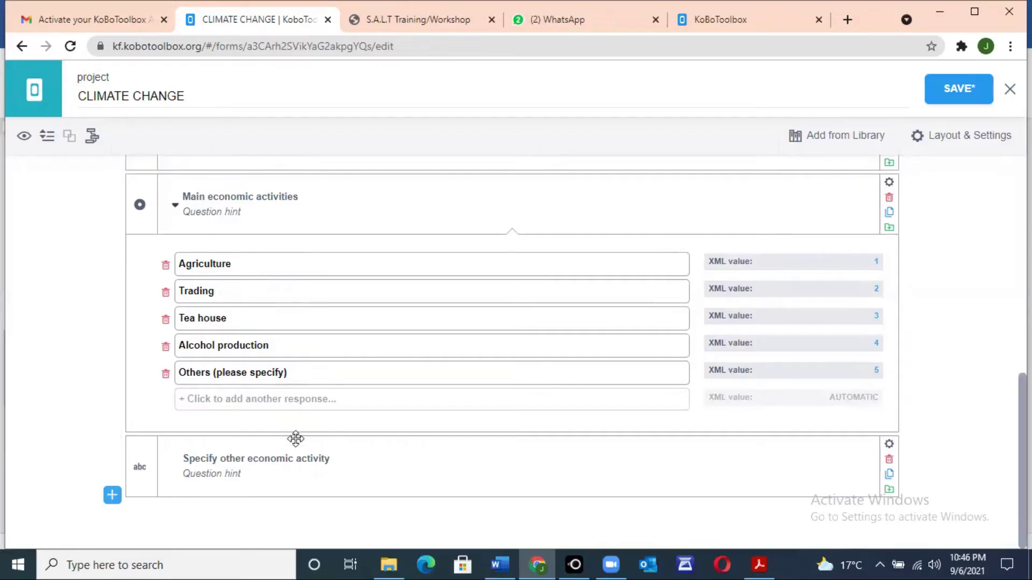
click(889, 446)
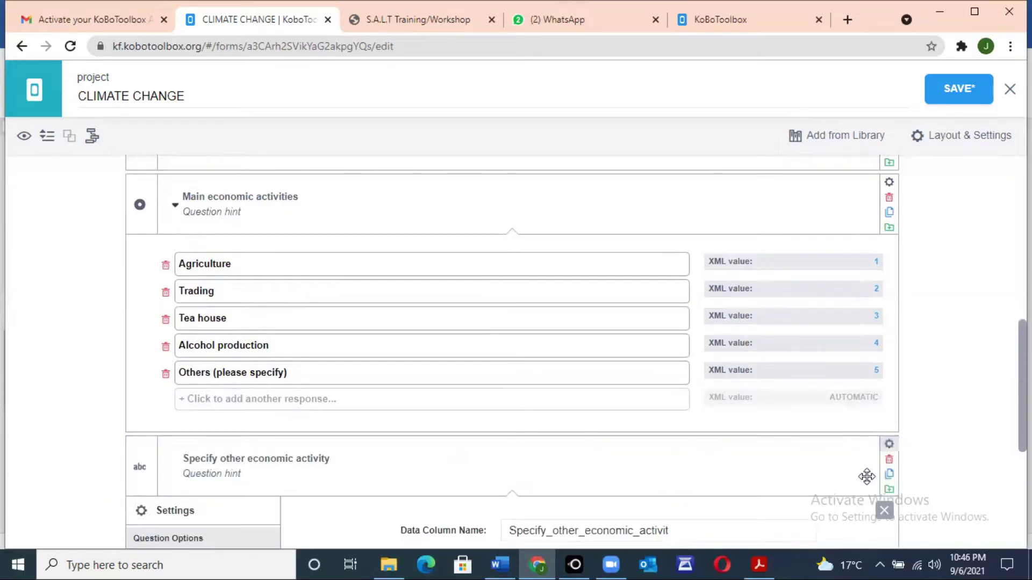
scroll(511, 349, down, 4)
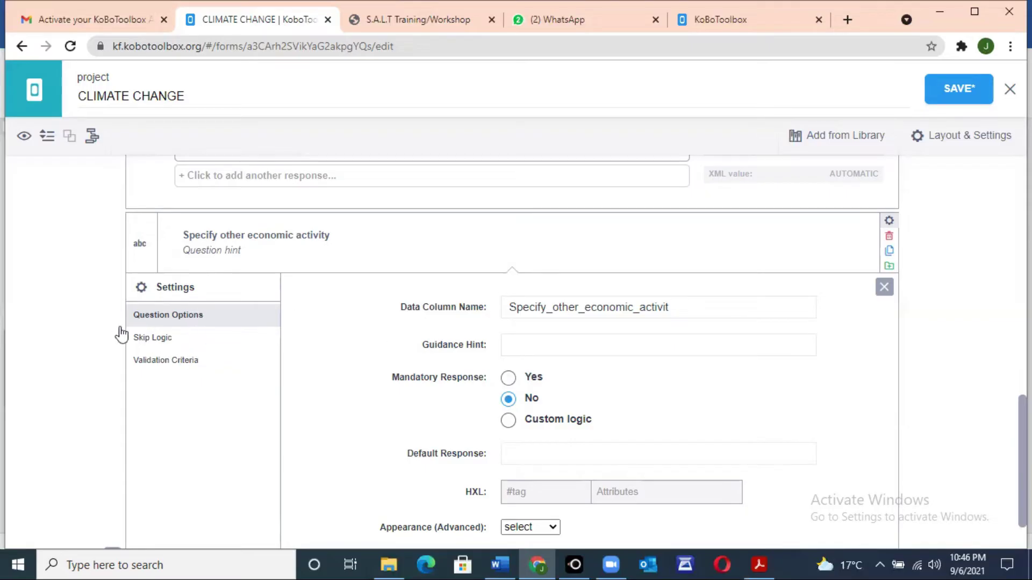
click(152, 342)
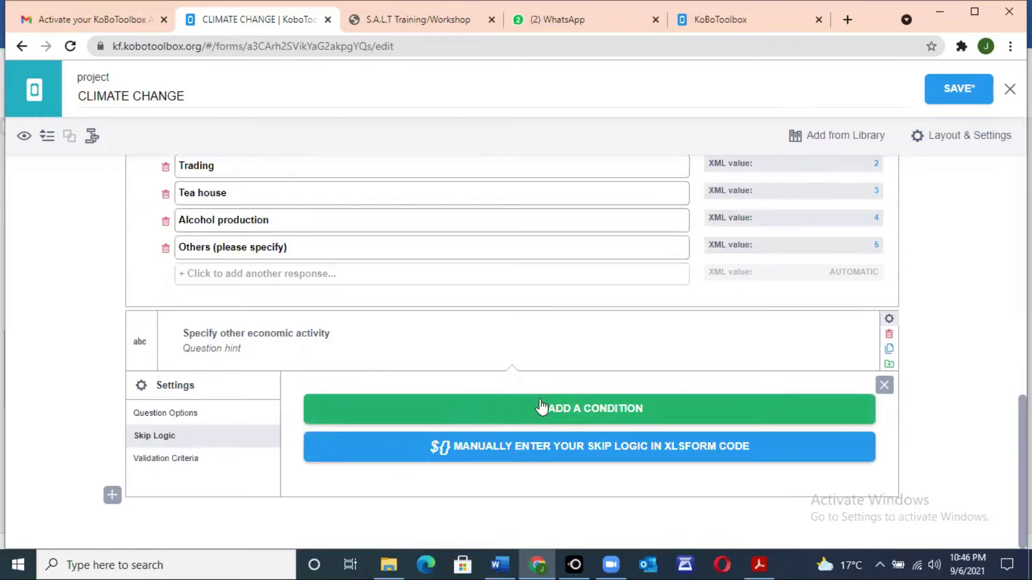
click(591, 411)
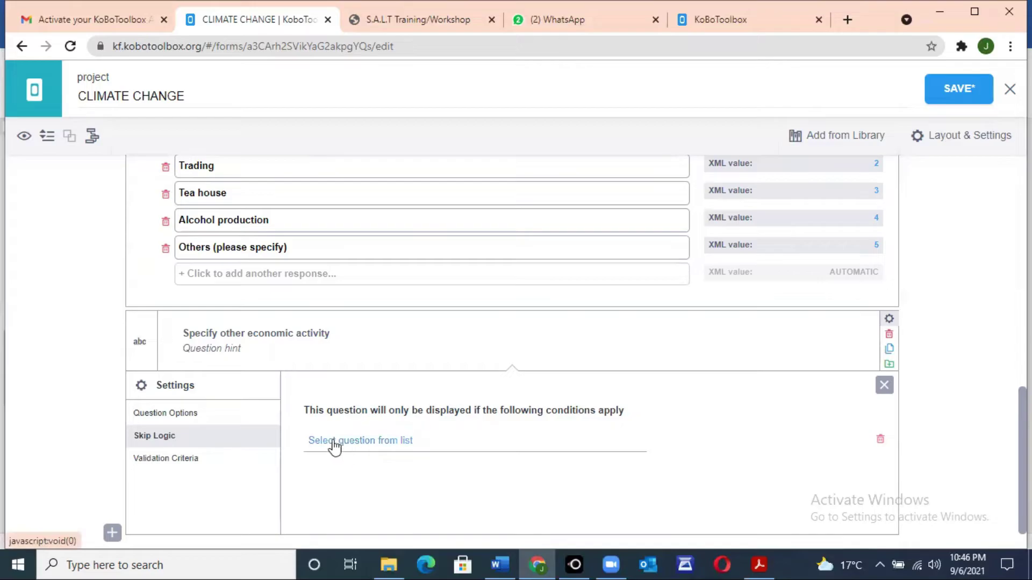
click(363, 438)
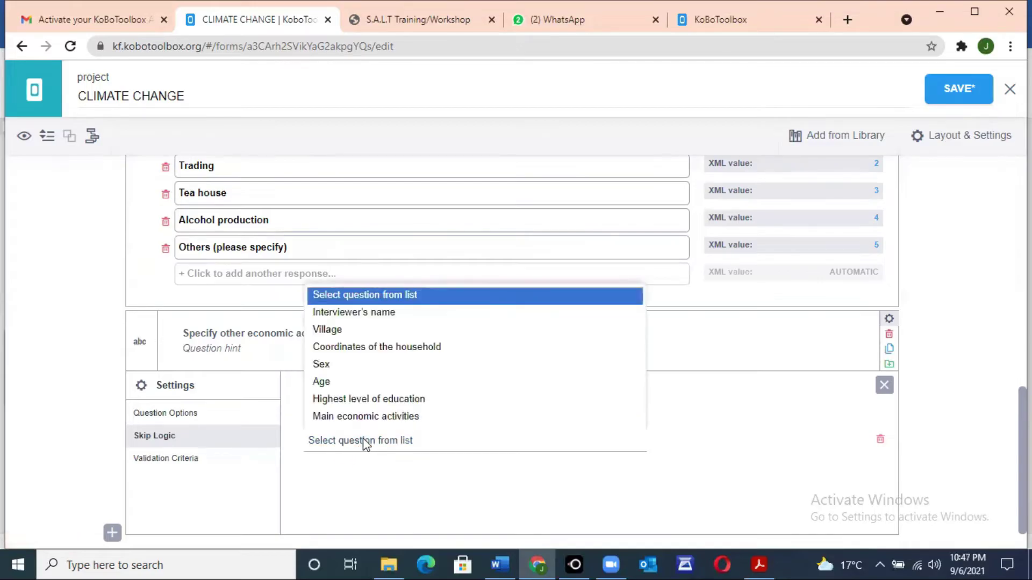
click(400, 419)
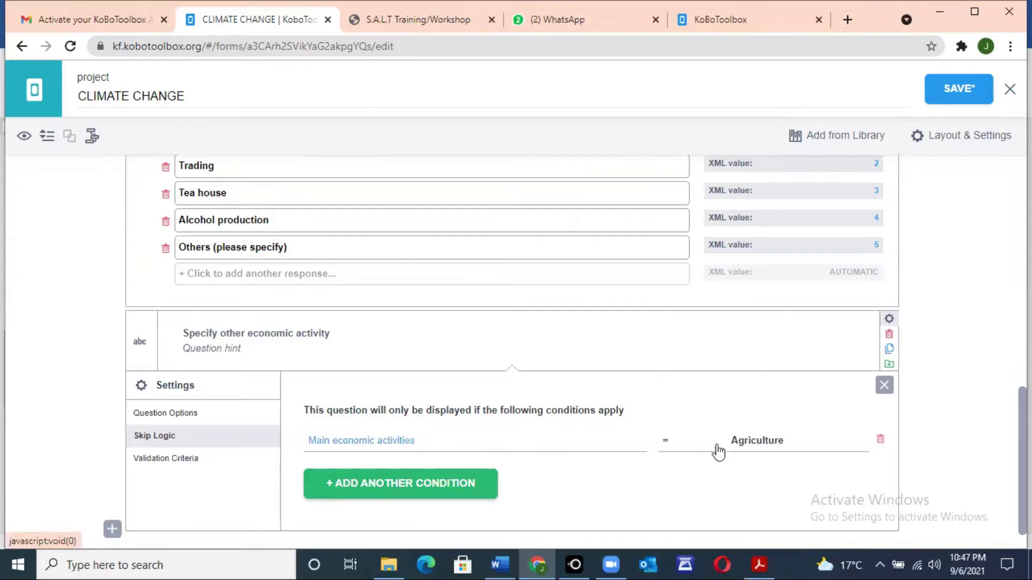
Set the skip logic condition's answer to "Others (please specify)" and close the question's settings
click(765, 445)
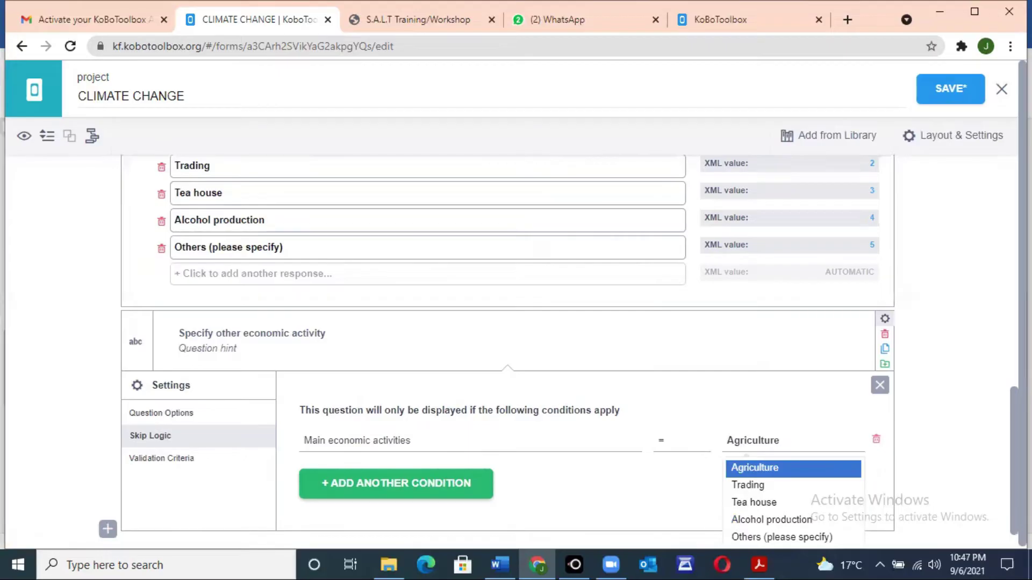
key(Escape)
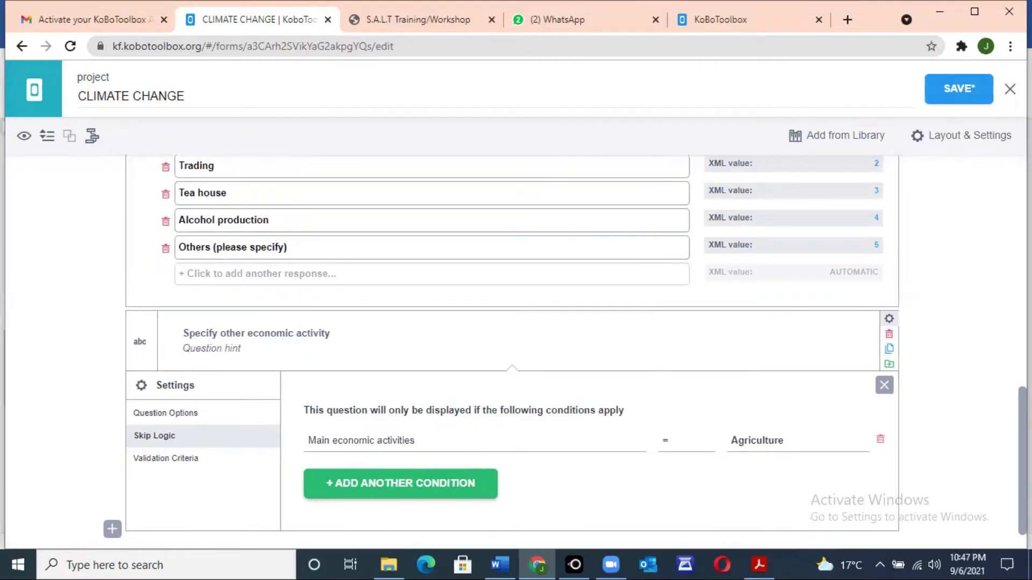
scroll(510, 349, down, 1)
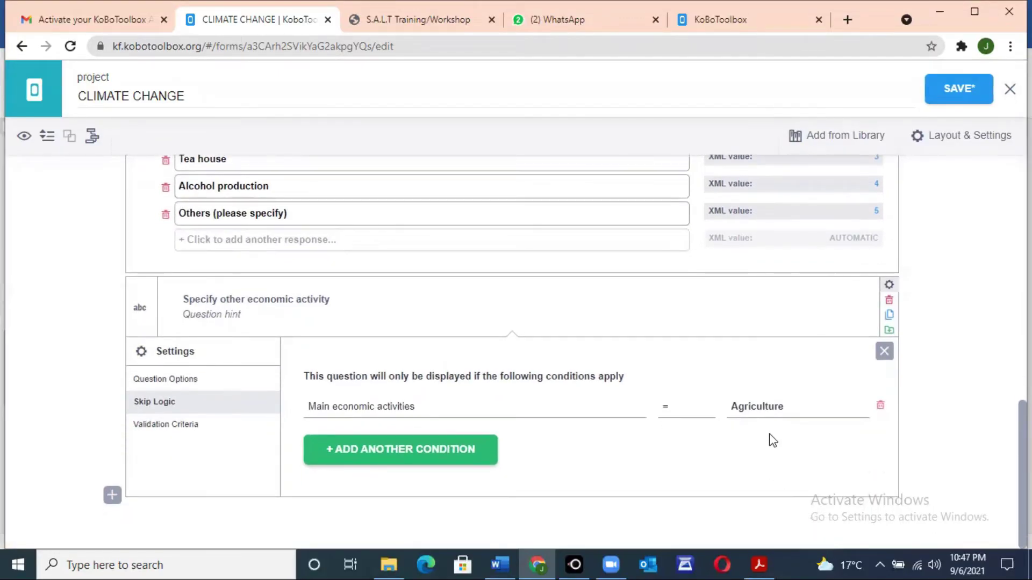
click(755, 410)
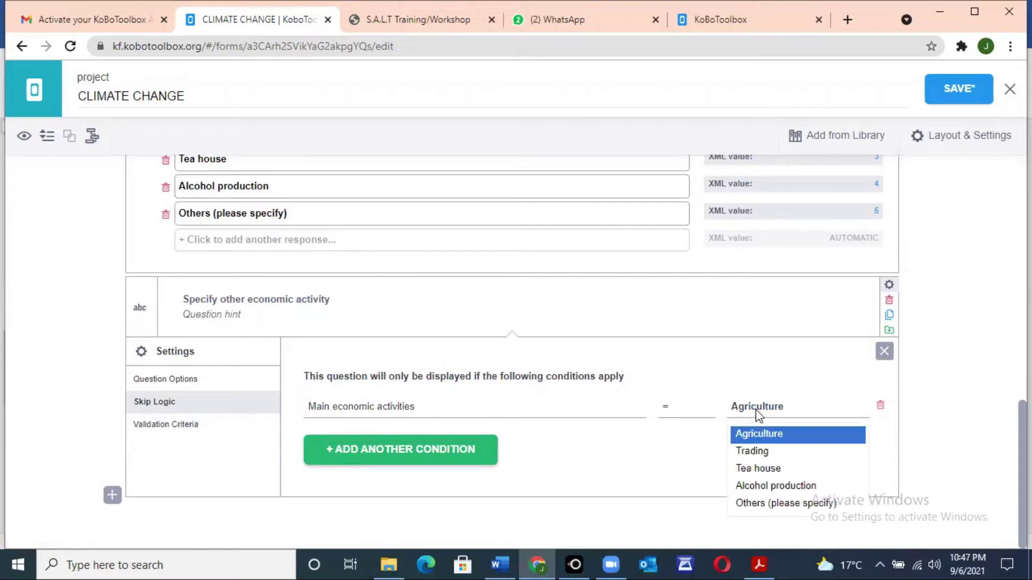
click(764, 505)
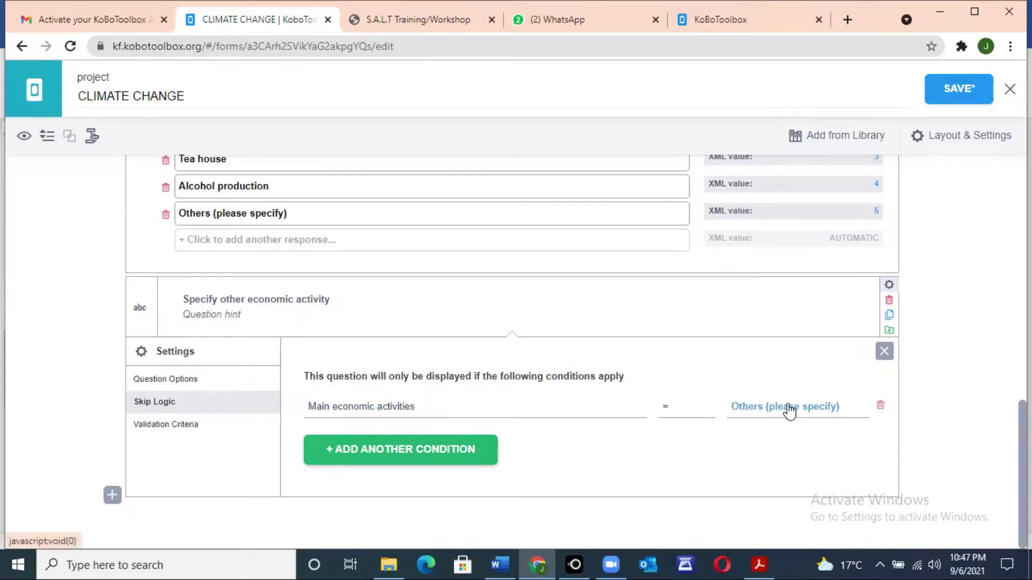
click(885, 353)
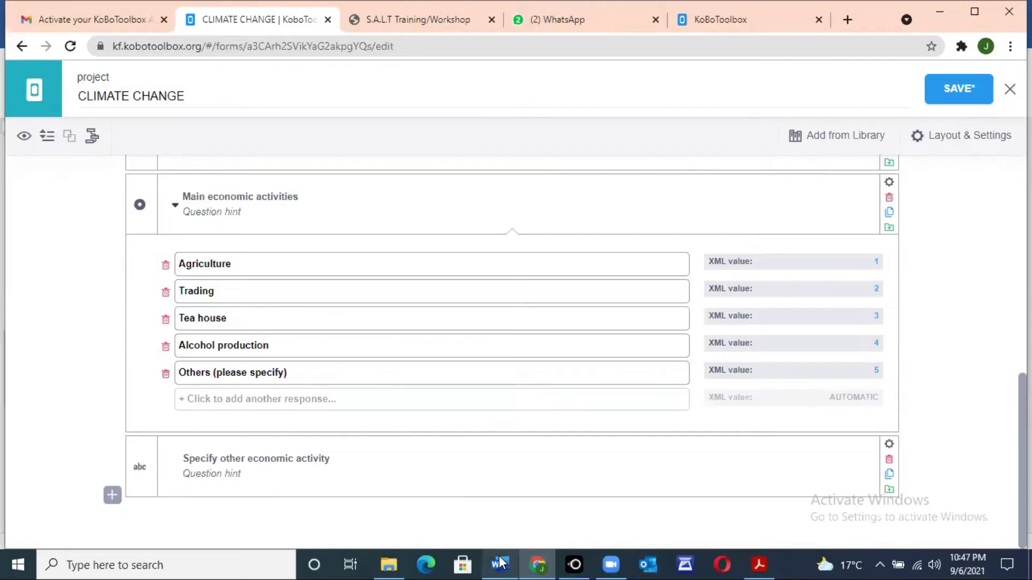
Switch to the Word questionnaire and copy the heading "SECTION B: Respondent demographic information"
mouse_move(500, 562)
click(532, 505)
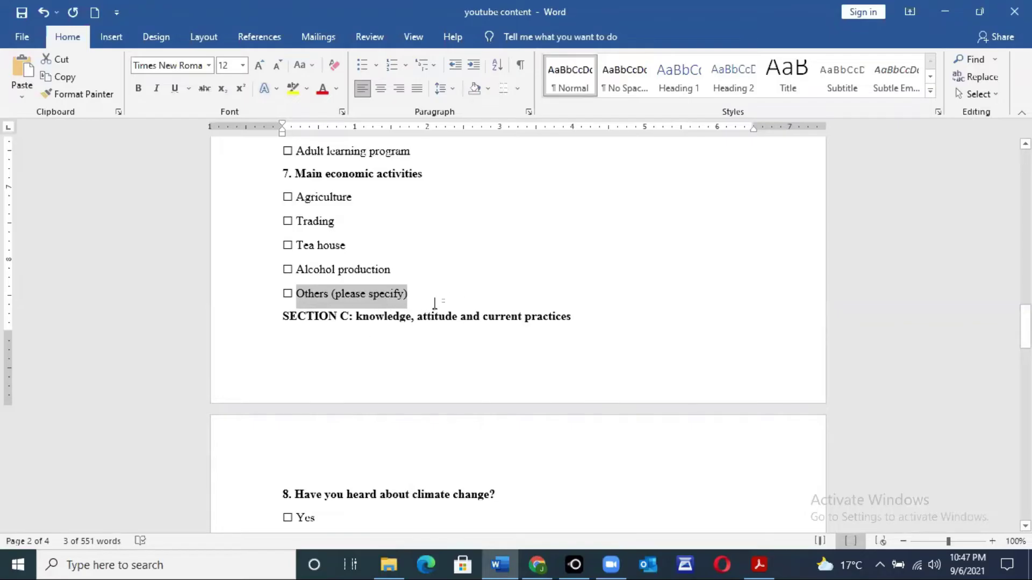
drag(1026, 327, 1026, 299)
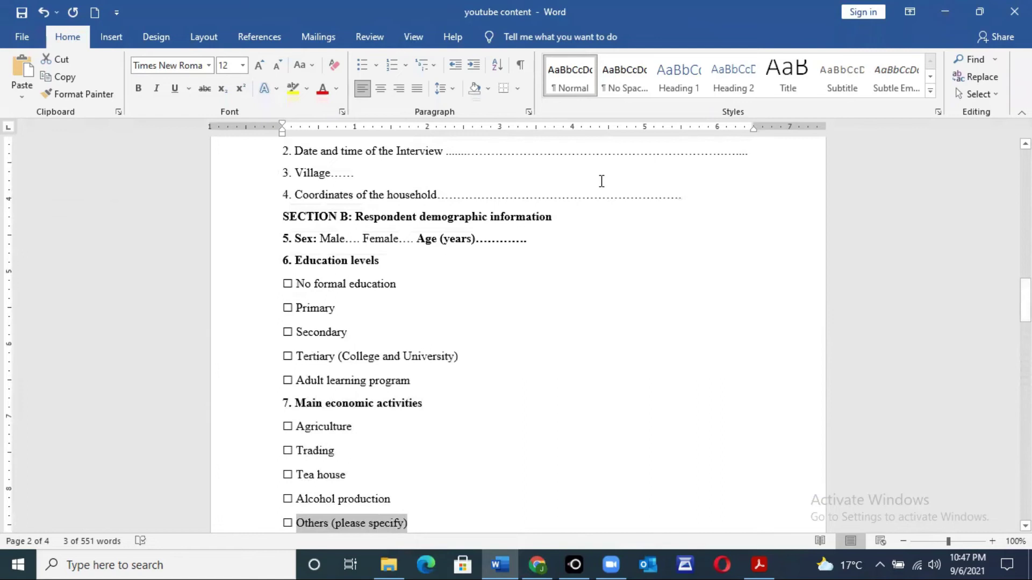
drag(560, 217, 307, 216)
key(ctrl+c)
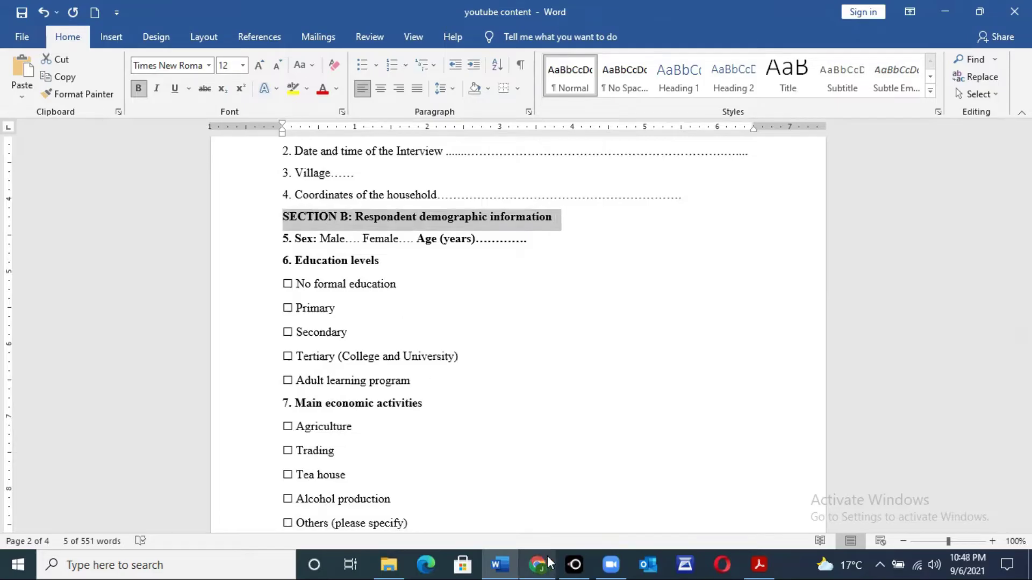
Return to the KoBoToolbox form and collapse the answer options of "Main economic activities" and "Sex"
mouse_move(537, 563)
click(550, 490)
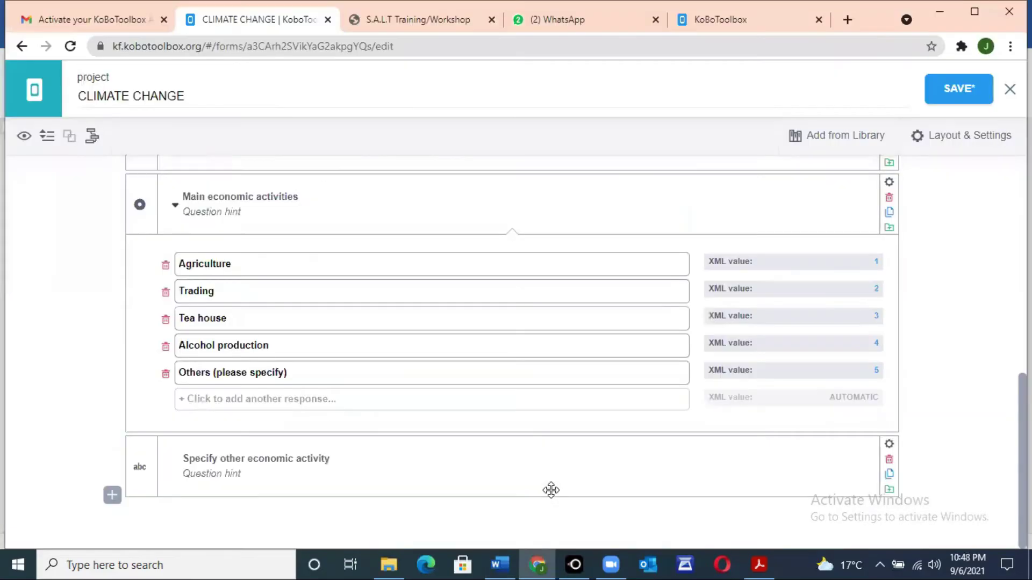
click(176, 207)
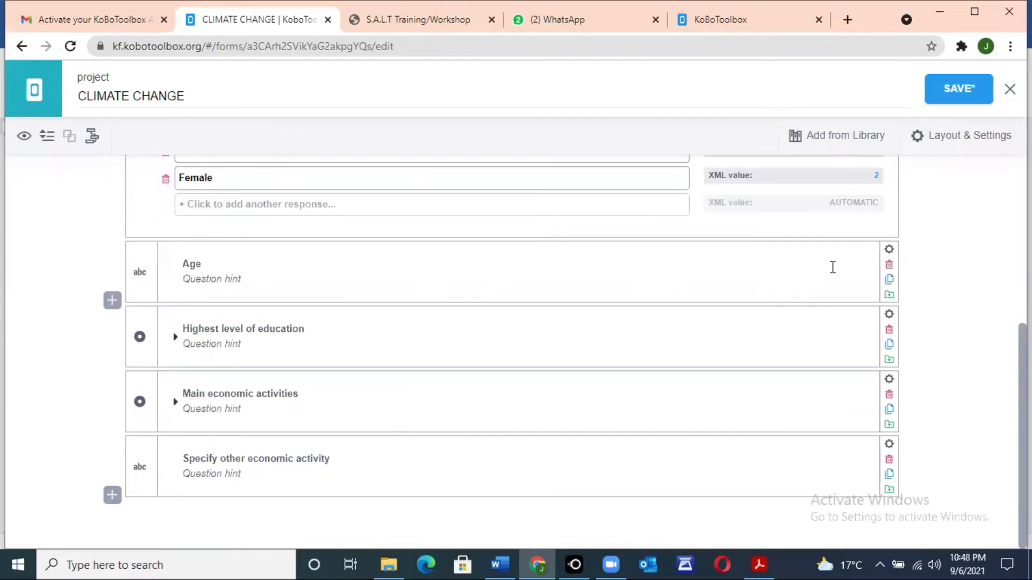
scroll(511, 349, up, 2)
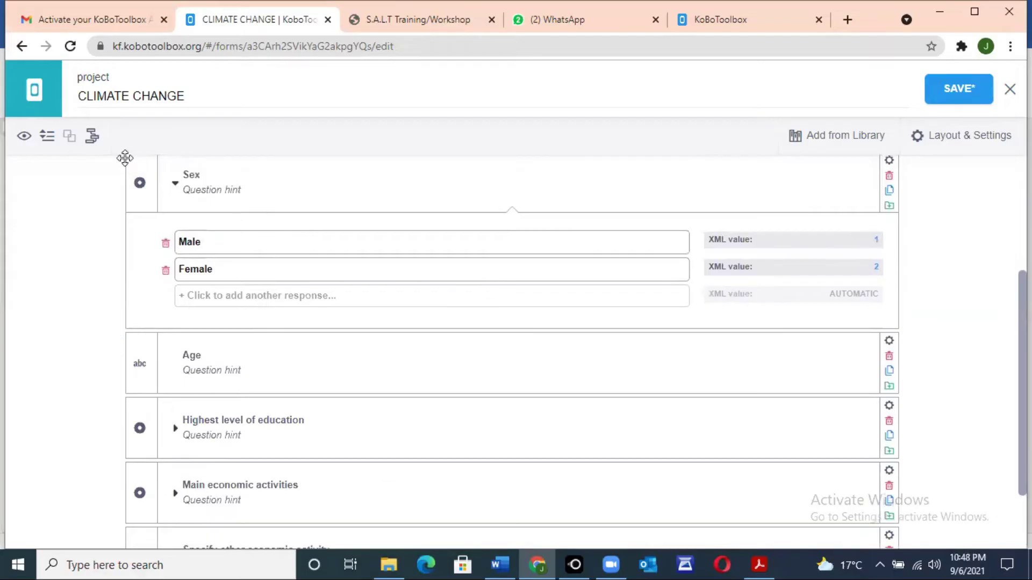
click(175, 187)
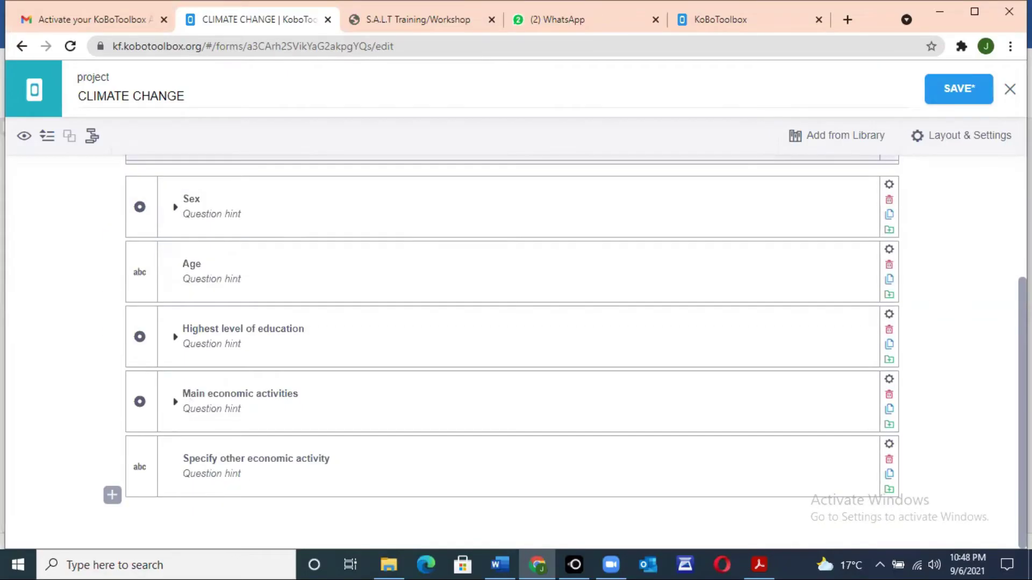
scroll(511, 349, up, 1)
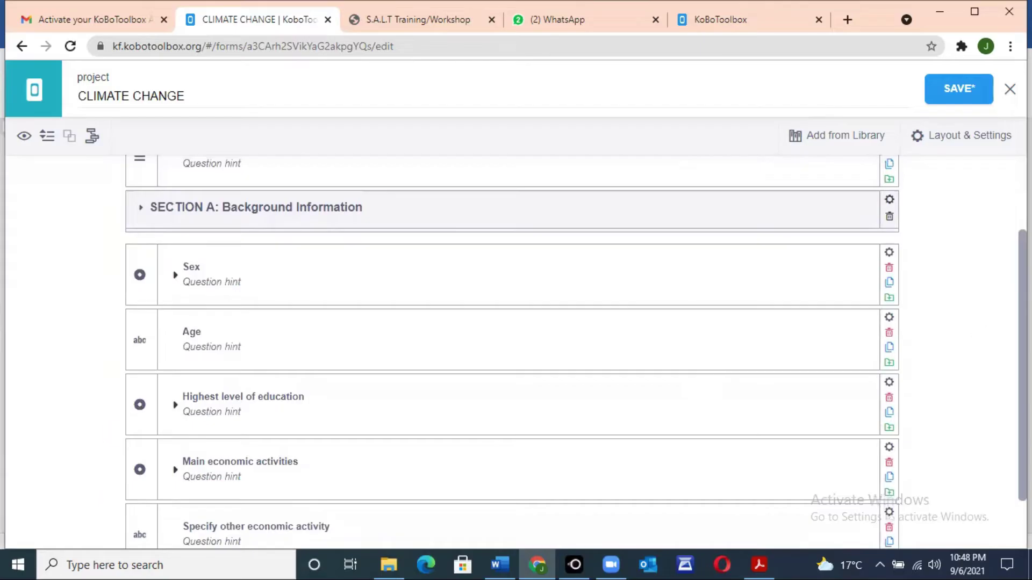
scroll(510, 349, down, 1)
scroll(510, 349, up, 1)
scroll(511, 350, down, 1)
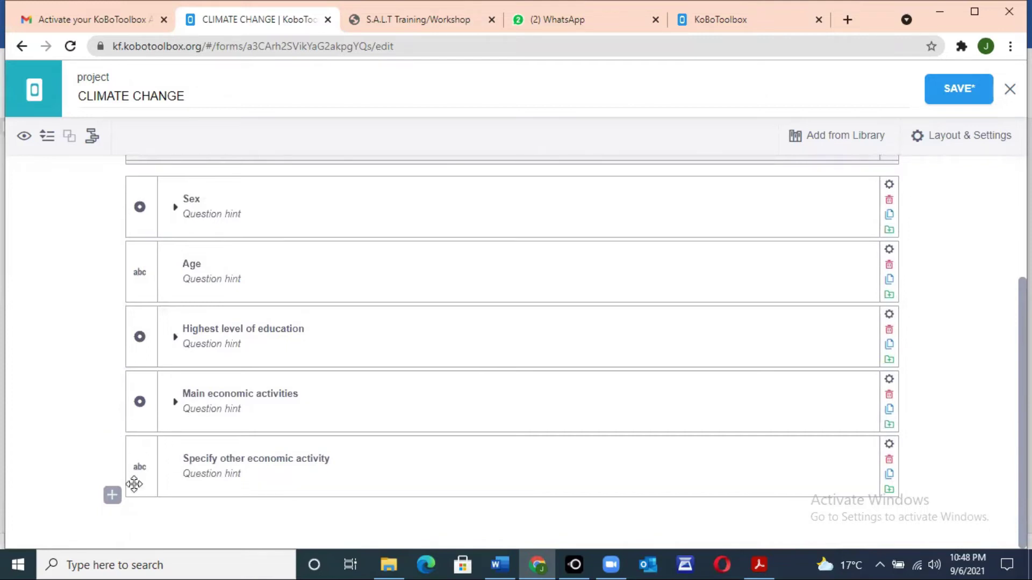
Group the five questions from "Sex" to "Specify other economic activity" as "SECTION B: Respondent demographic information" and collapse the group
mouse_move(145, 441)
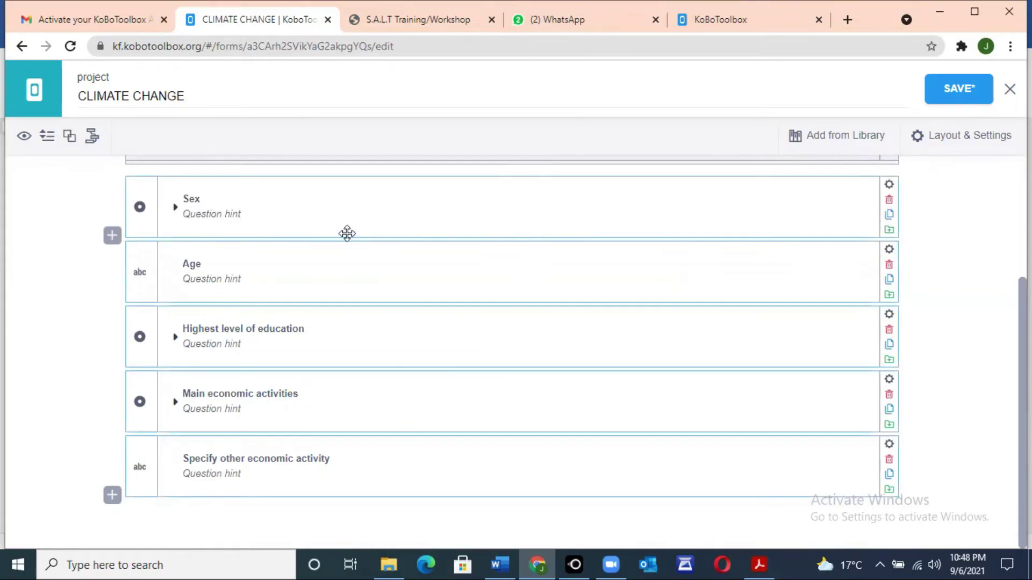
scroll(652, 277, up, 2)
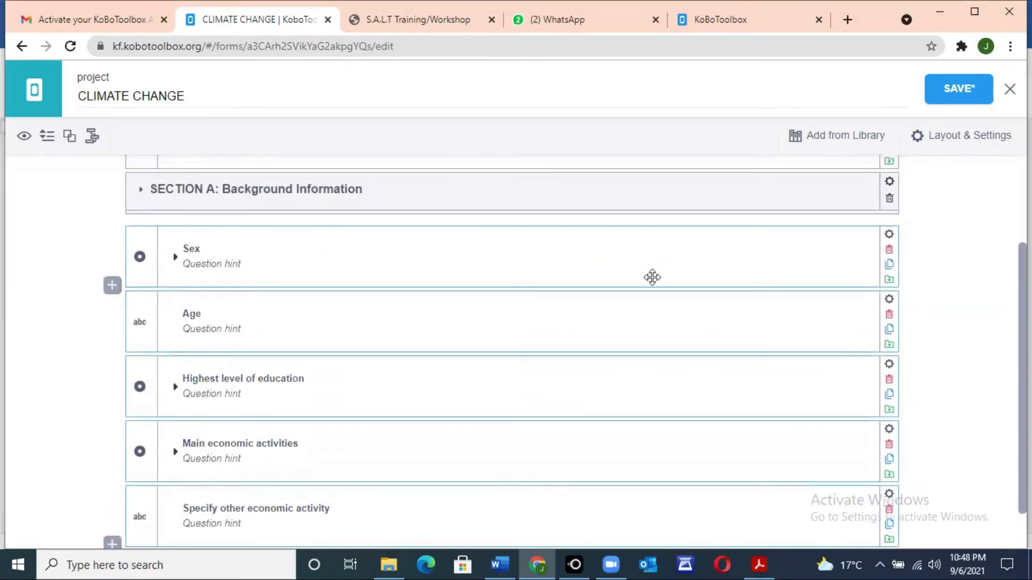
click(69, 137)
click(196, 370)
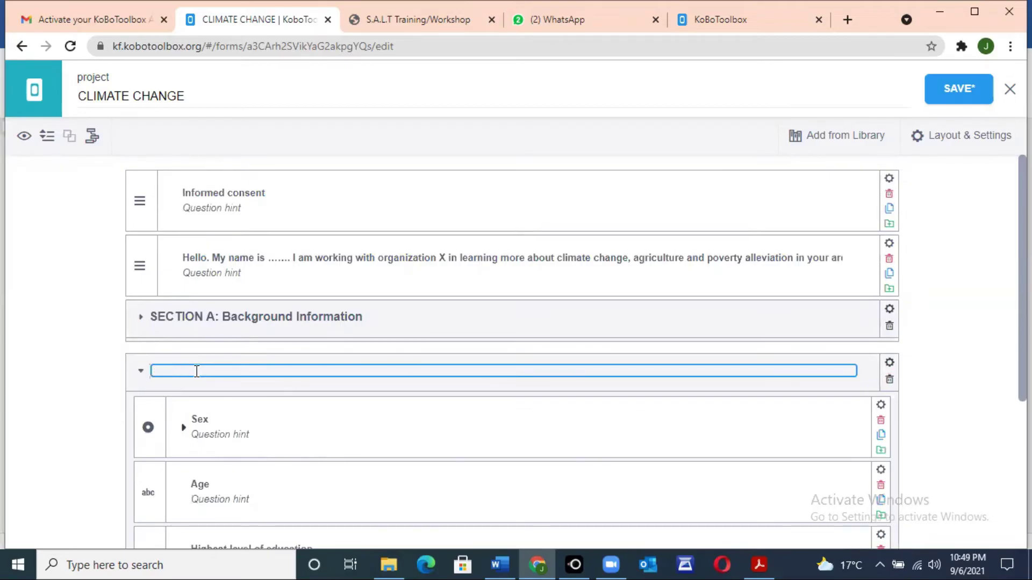
key(ctrl+v)
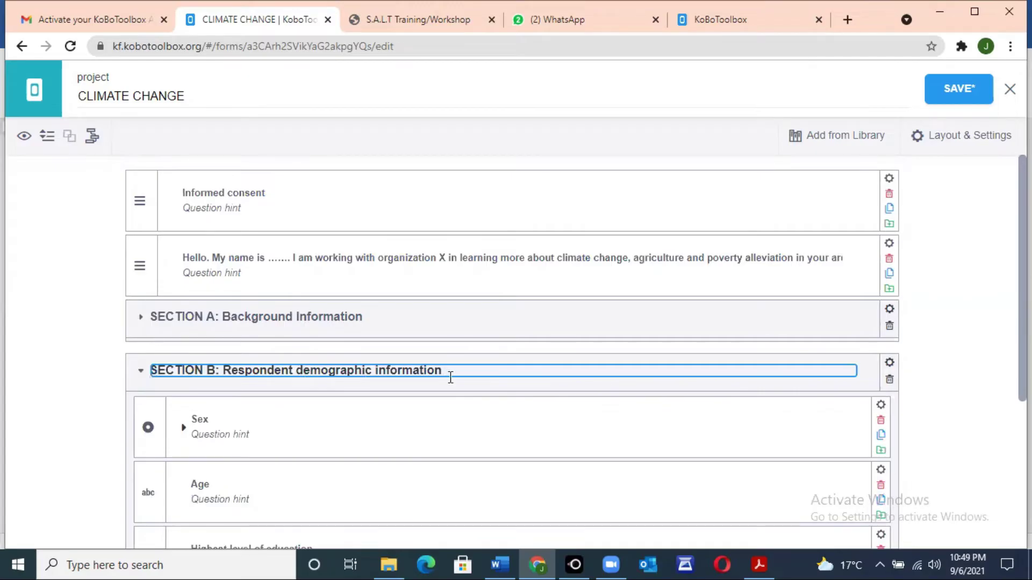
click(142, 375)
click(251, 420)
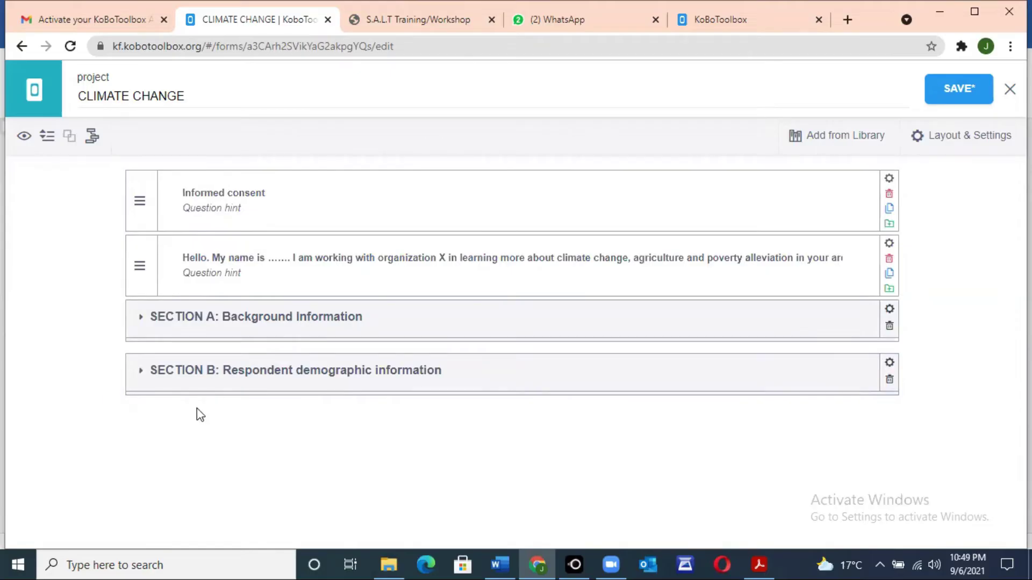
Switch to the Word questionnaire and copy the text of question 8, "Have you heard about climate change?"
mouse_move(500, 565)
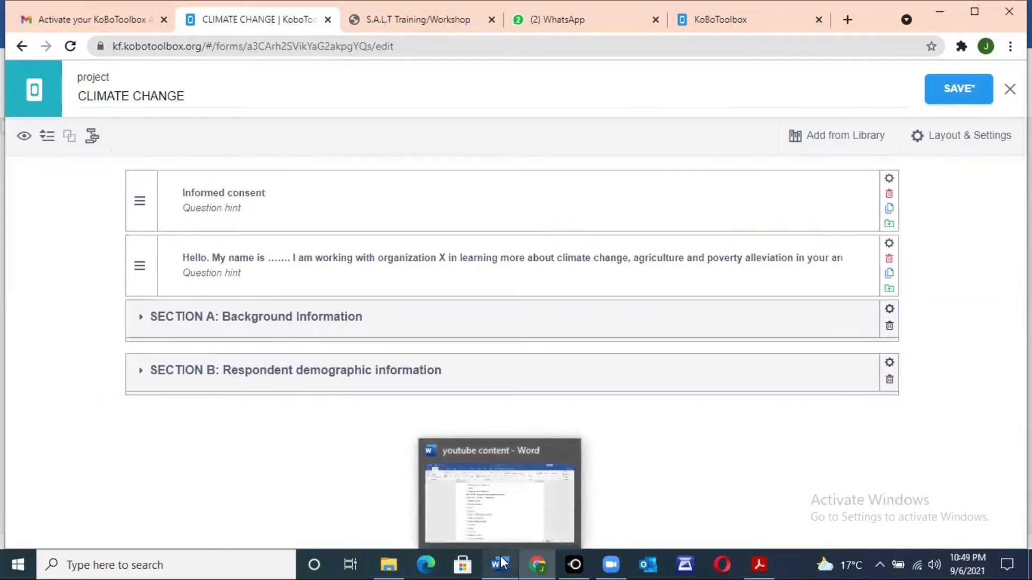
click(524, 492)
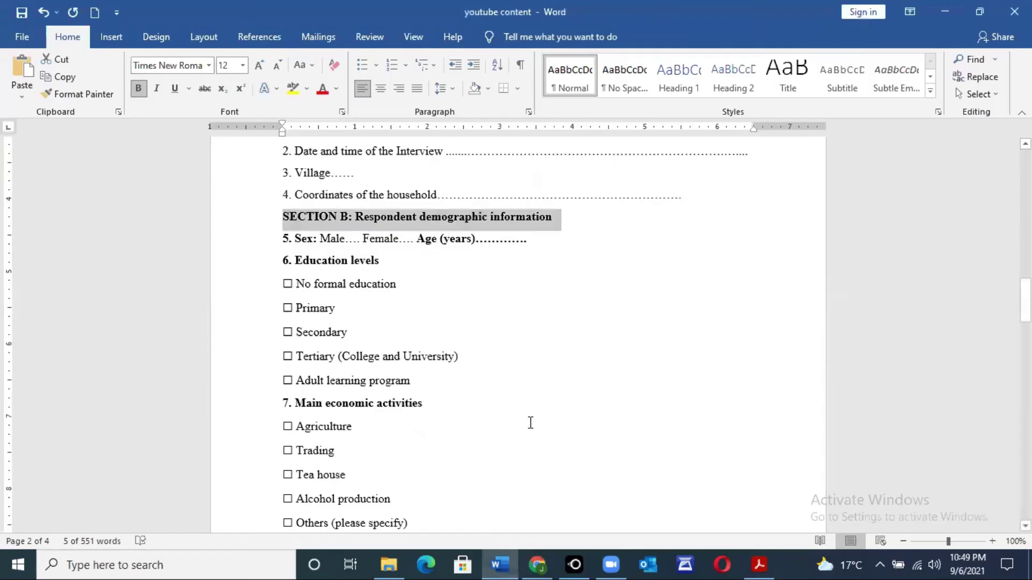
drag(1026, 300, 1025, 336)
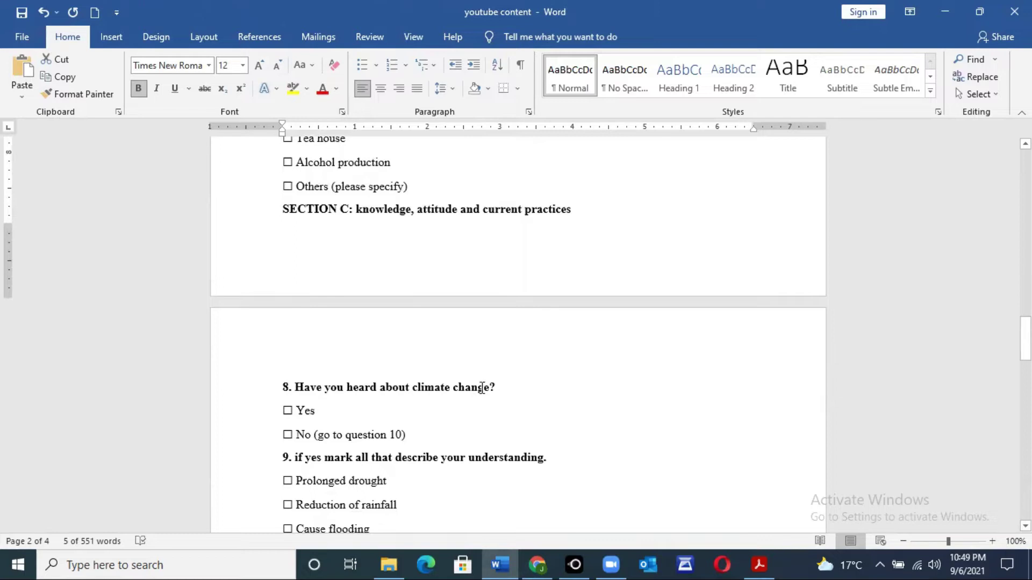
drag(504, 388, 303, 392)
key(ctrl+c)
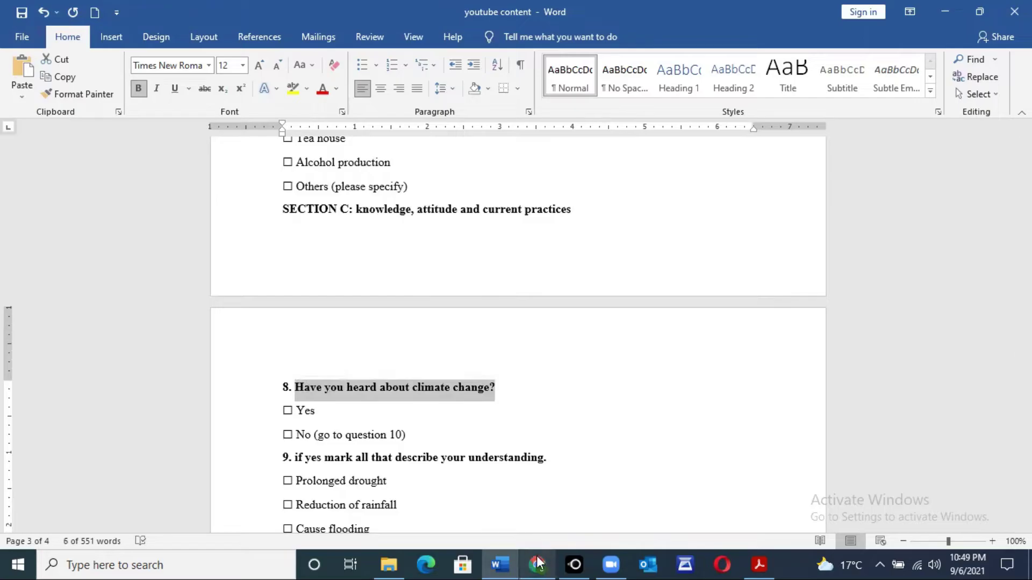
Return to the KoBoToolbox form and add "Have you heard about climate change?" below Section B as a Select One question
mouse_move(537, 563)
click(546, 531)
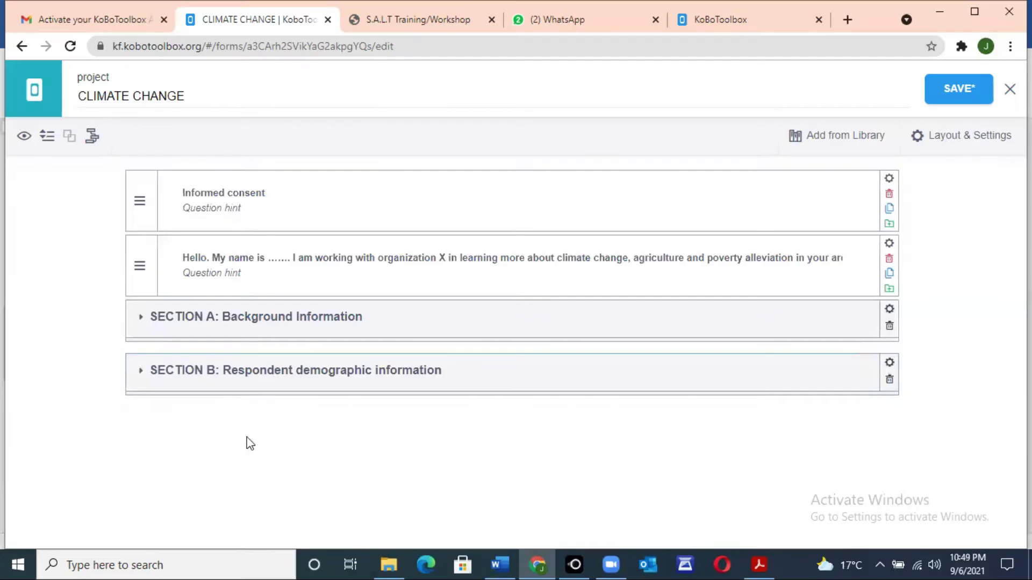
click(110, 403)
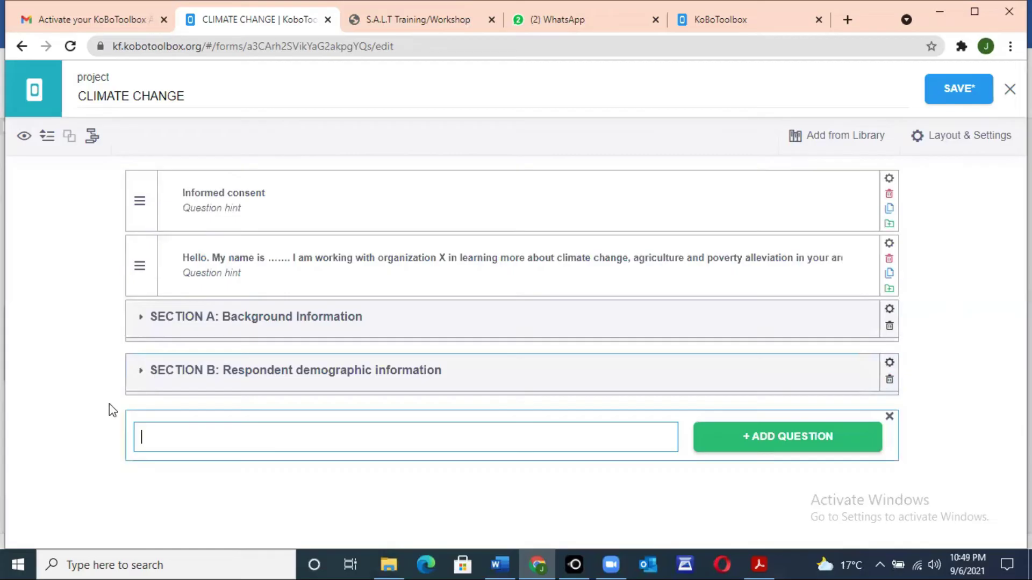
key(ctrl+v)
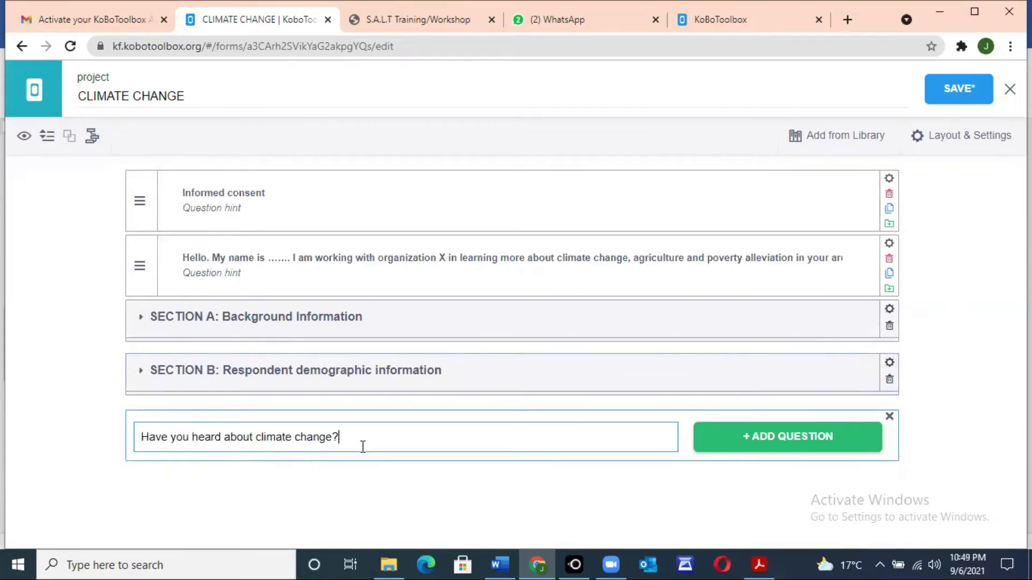
click(755, 443)
scroll(756, 443, down, 3)
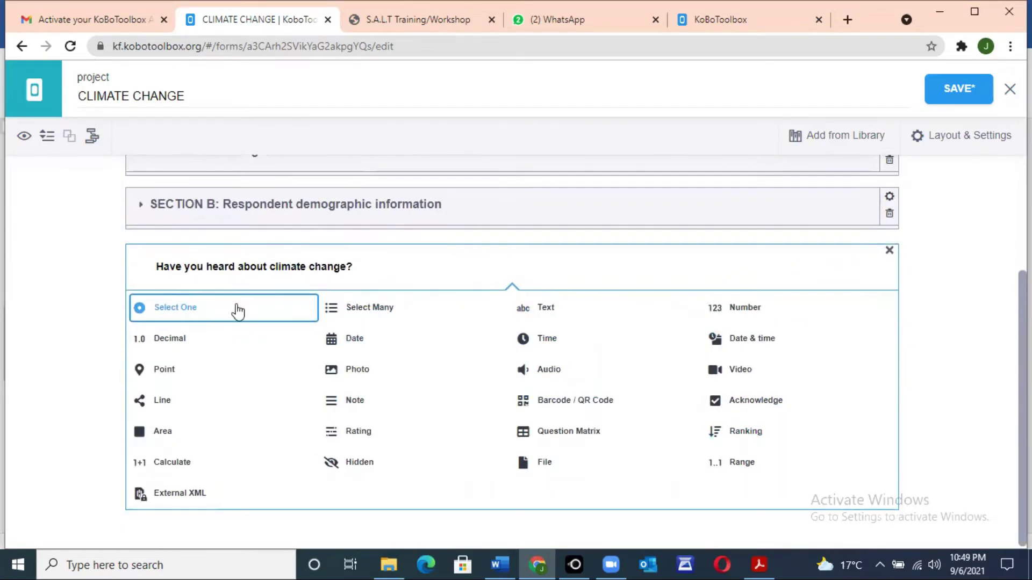
click(212, 308)
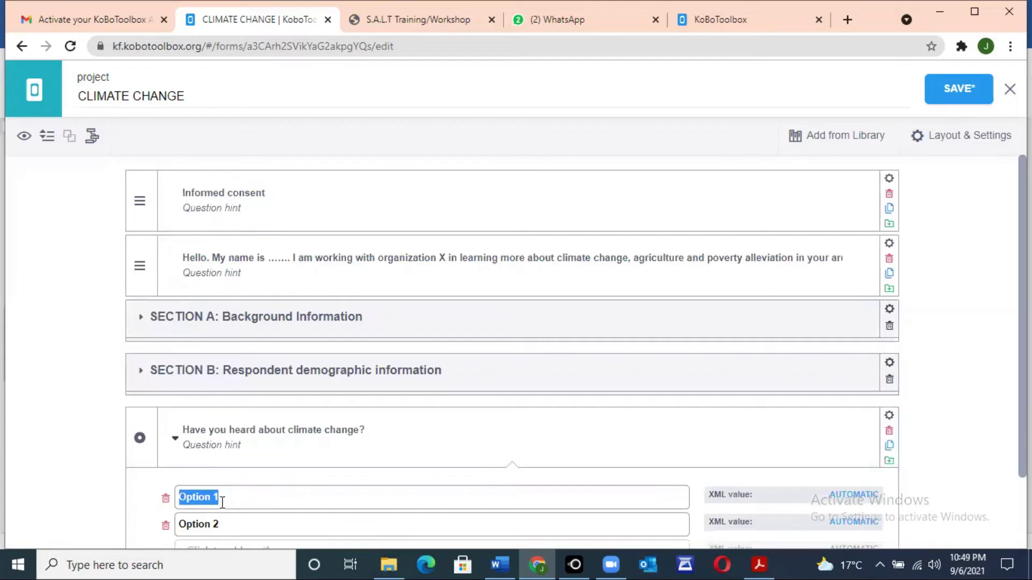
Name the two answer options of the climate change question "Yes" and "No"
key(BackSpace)
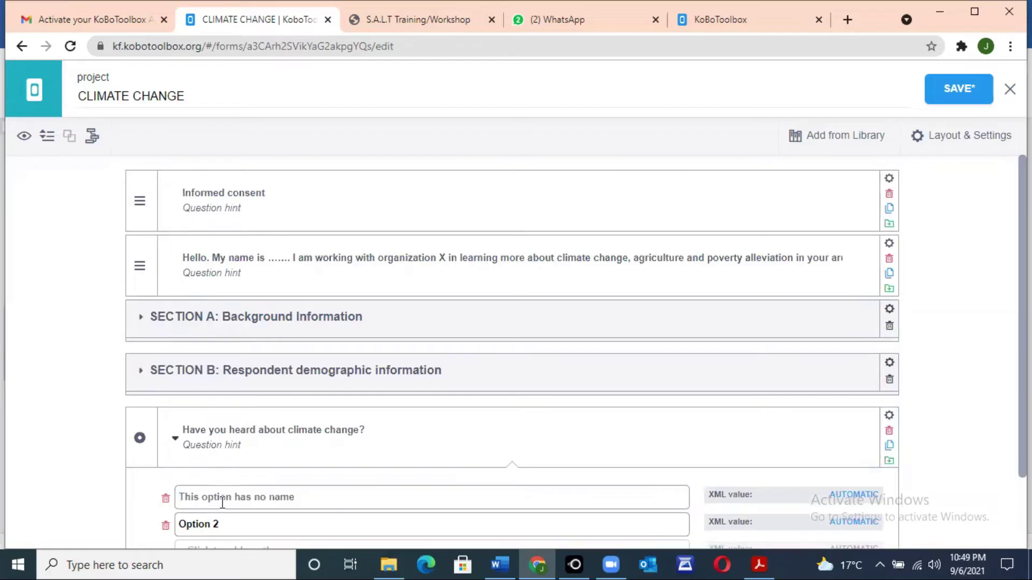
text(Yes)
double_click(201, 525)
key(BackSpace)
key(Delete)
key(Delete)
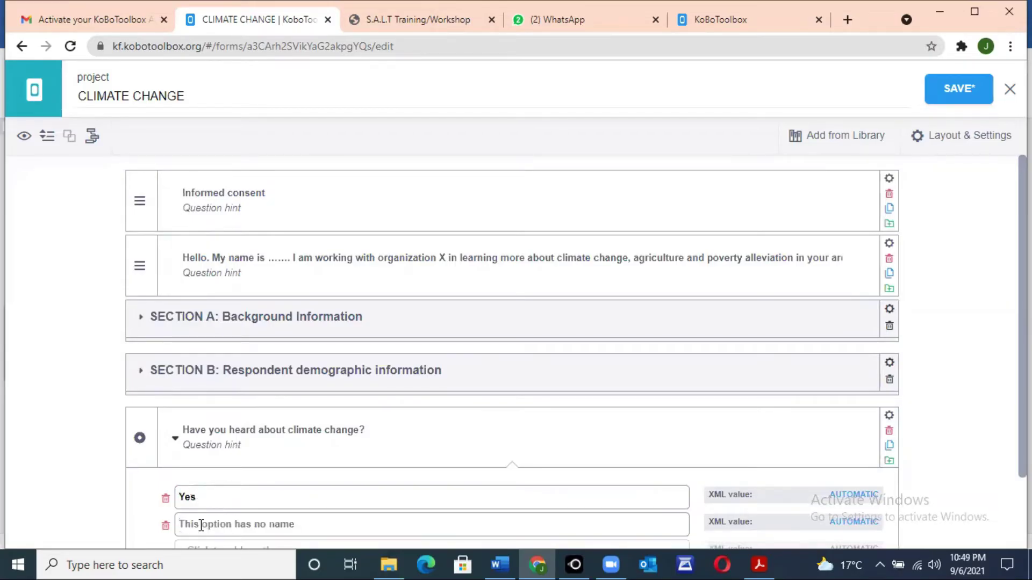
text(No)
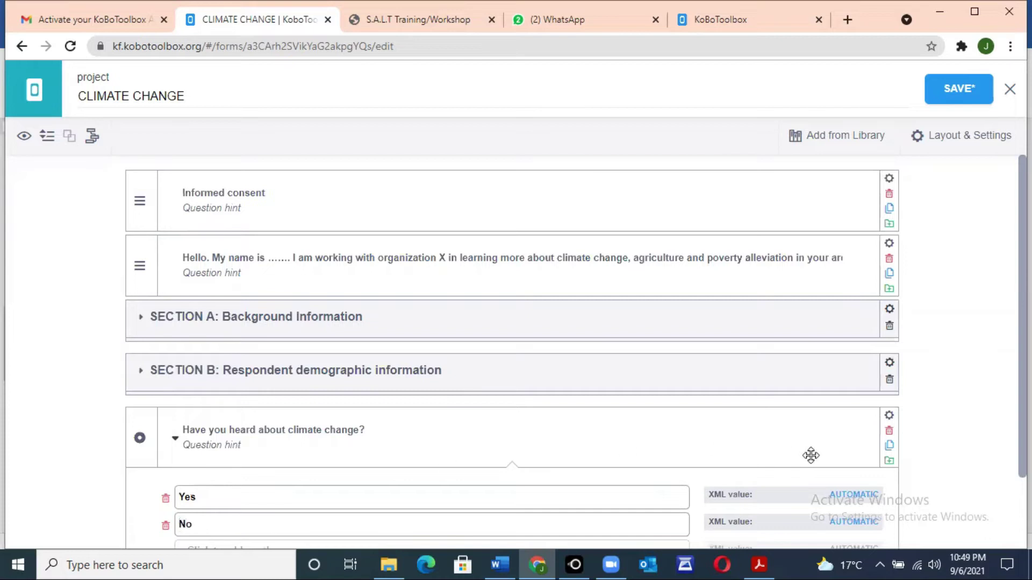
Set the XML values to 1 for "Yes" and 2 for "No", and collapse the question's answer options
click(838, 495)
key(BackSpace)
click(862, 521)
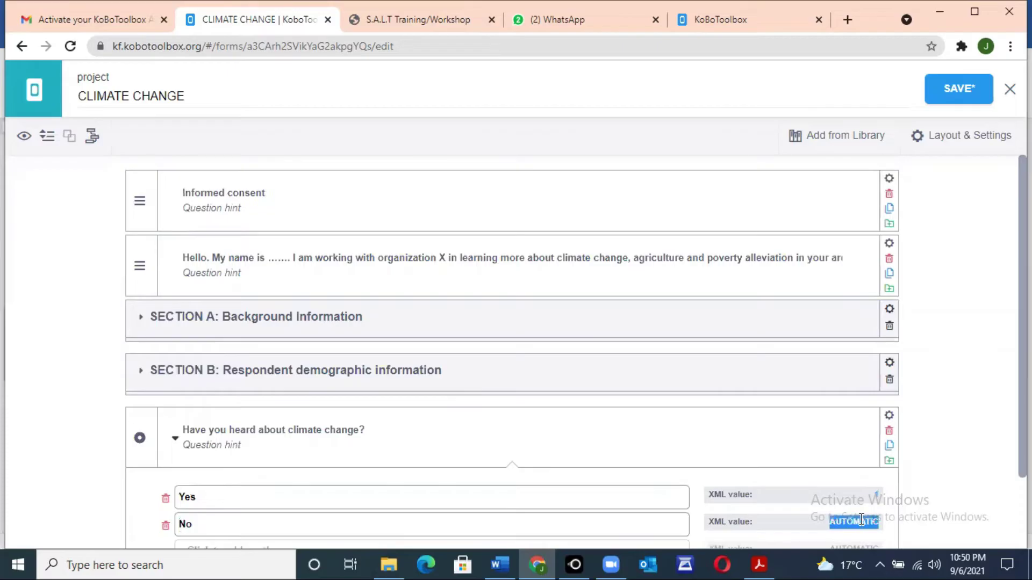
text(2)
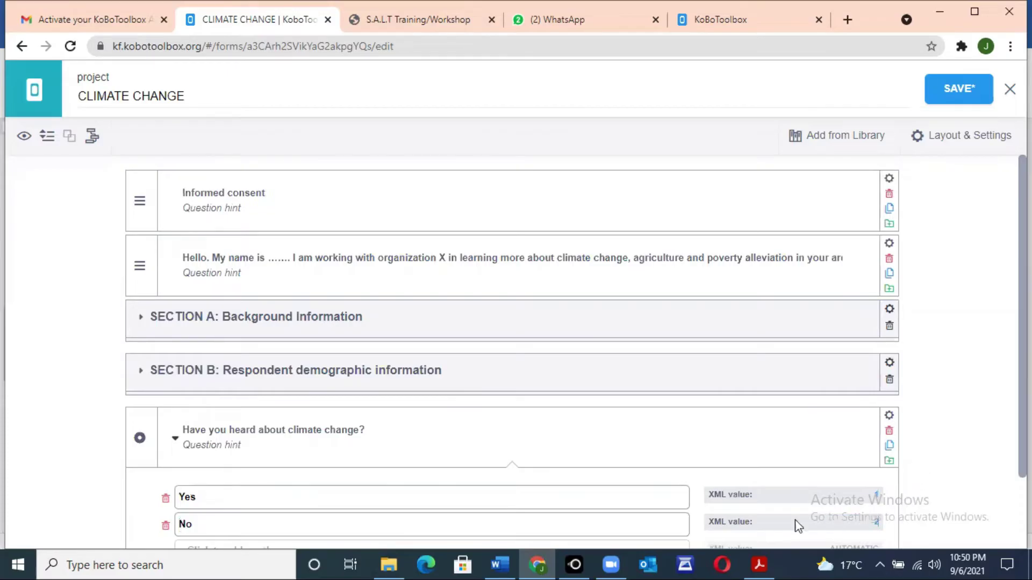
scroll(576, 352, down, 2)
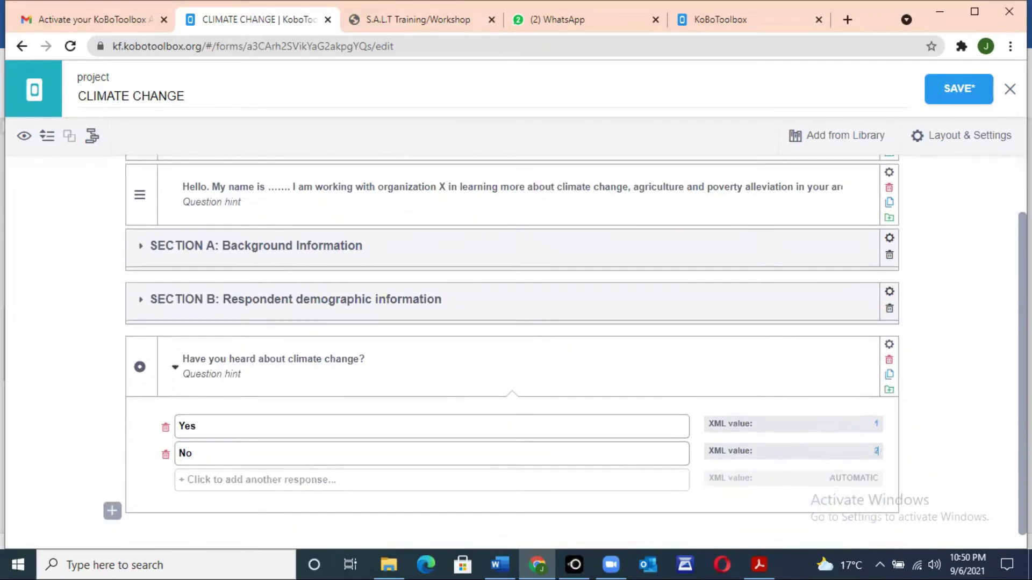
click(175, 369)
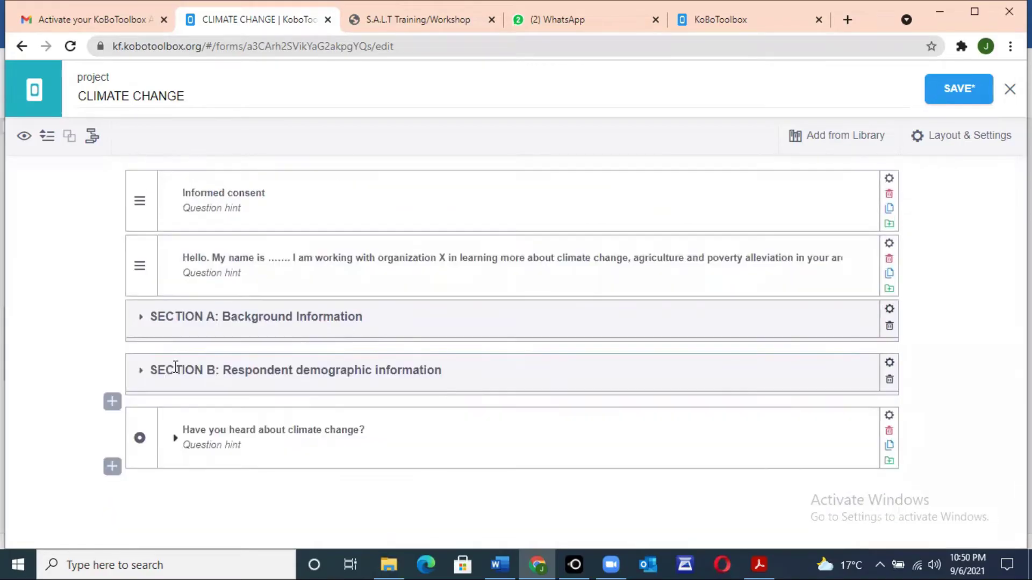
Start a new question below the climate change question and copy "if yes mark all that describe your understanding." from the Word questionnaire
click(112, 468)
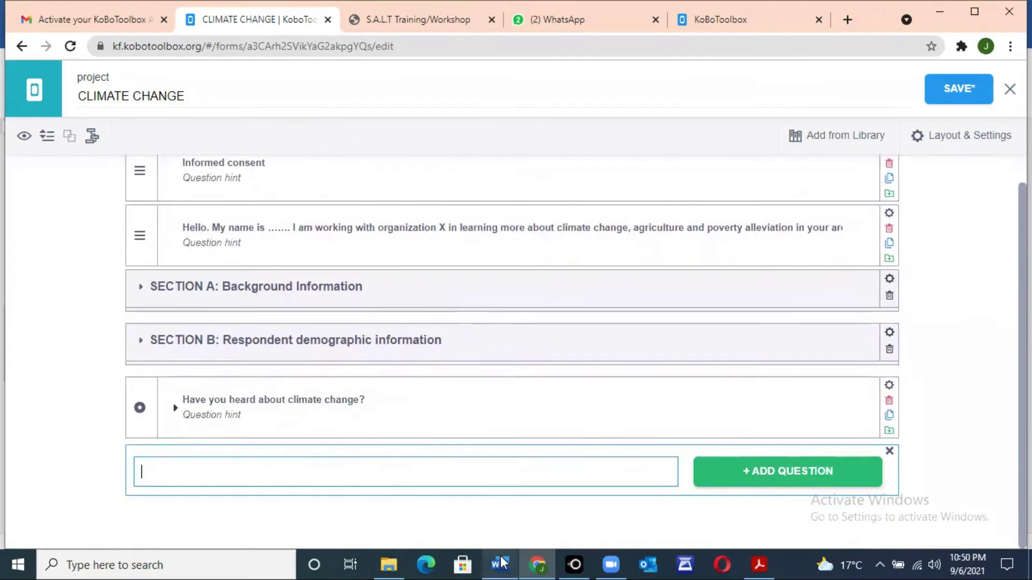
mouse_move(501, 562)
click(505, 509)
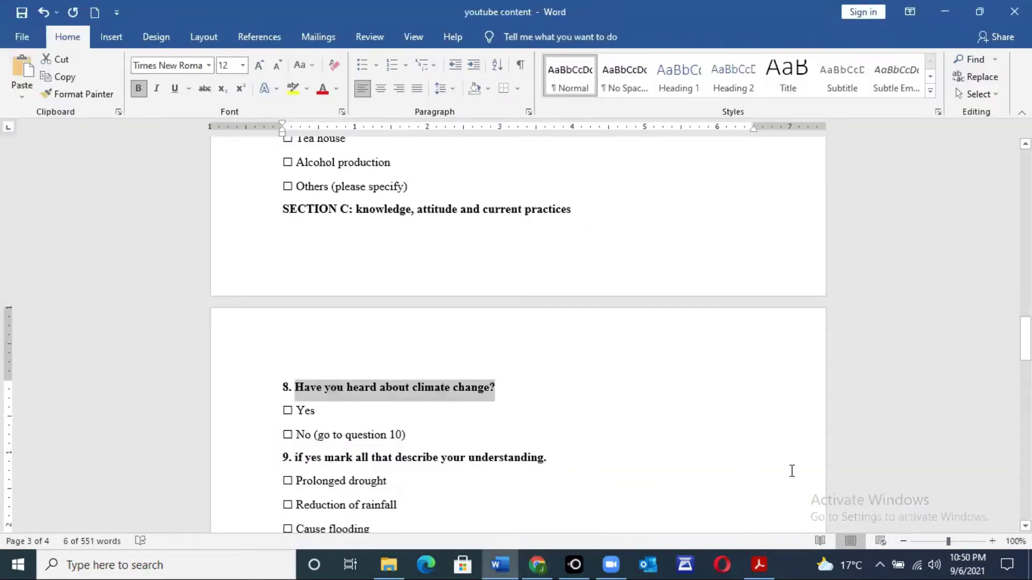
drag(1025, 338, 1025, 360)
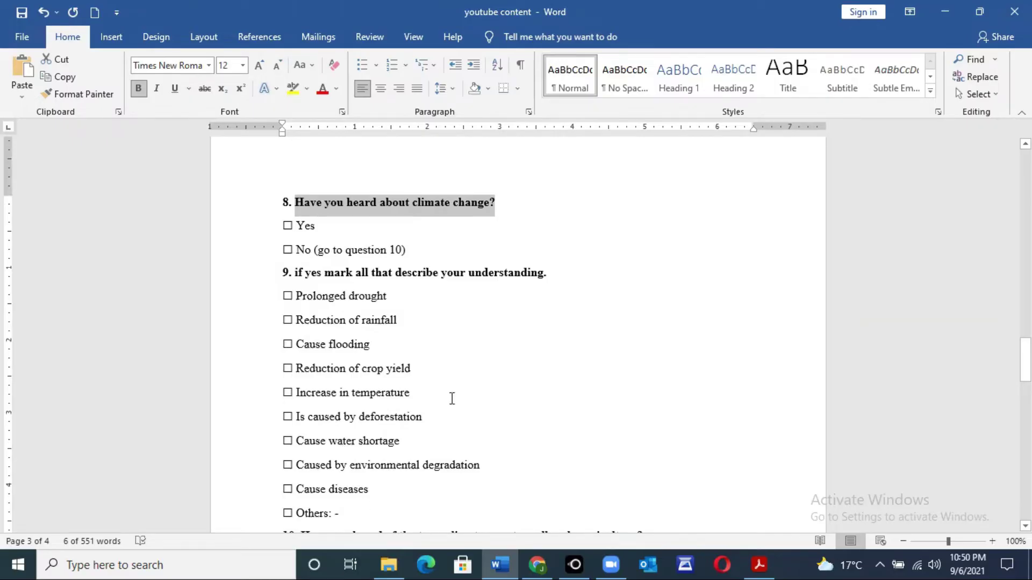
drag(547, 273, 299, 275)
key(ctrl+c)
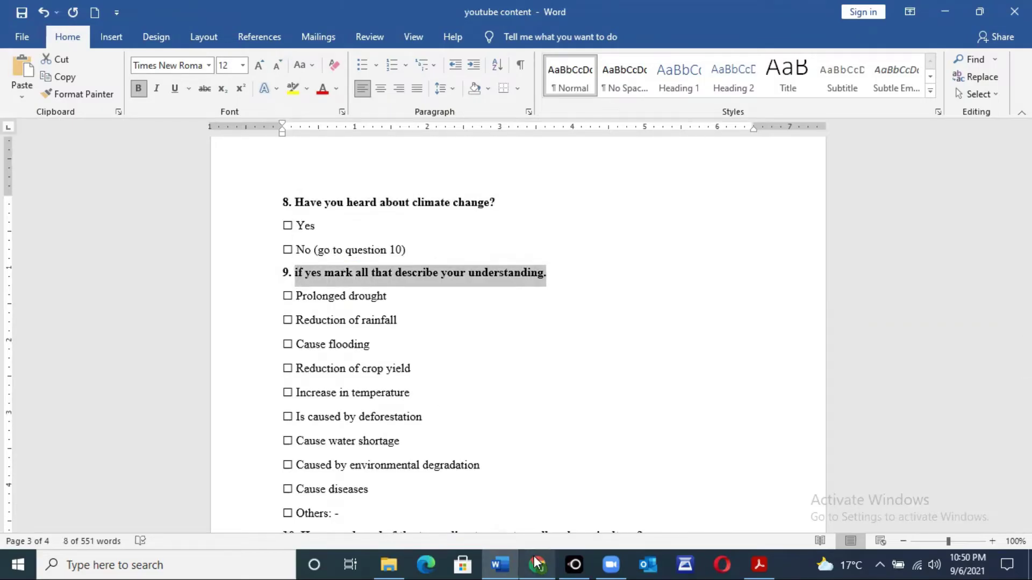
Return to the KoBoToolbox form and add "If yes mark all that describe your understanding." with a capital "If" as a Select Many question
mouse_move(537, 565)
click(537, 507)
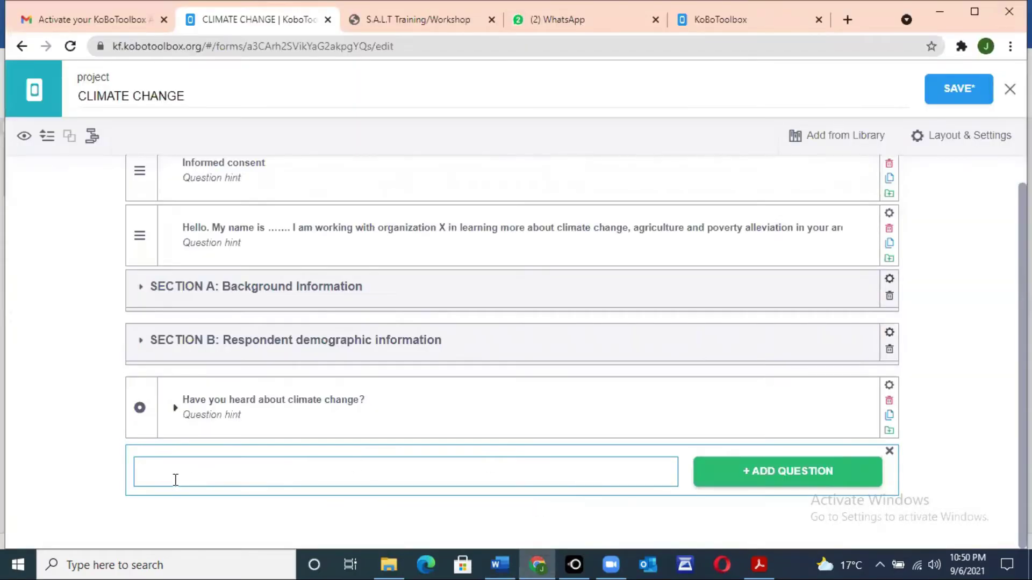
key(ctrl+v)
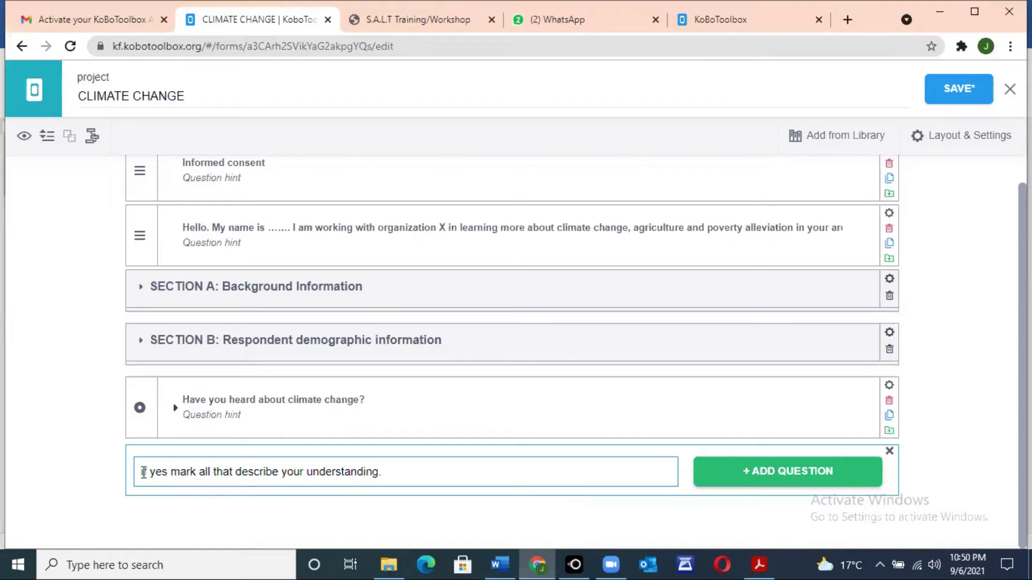
key(BackSpace)
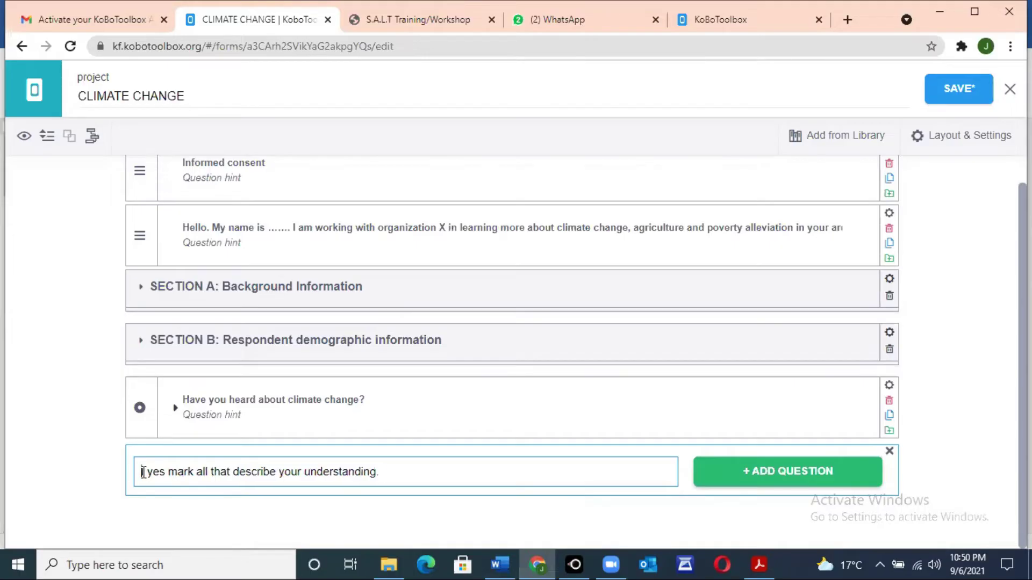
text(If)
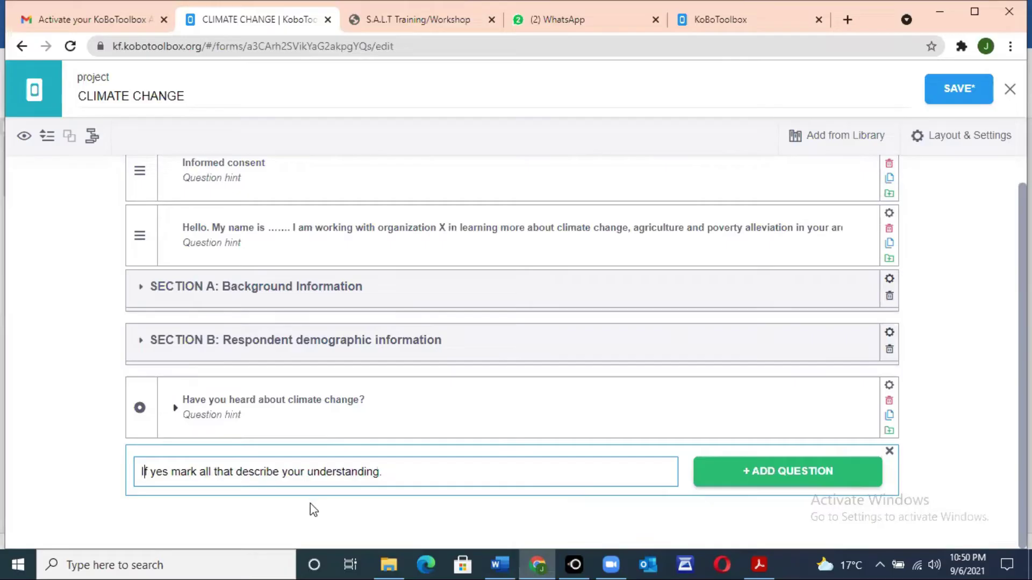
click(772, 479)
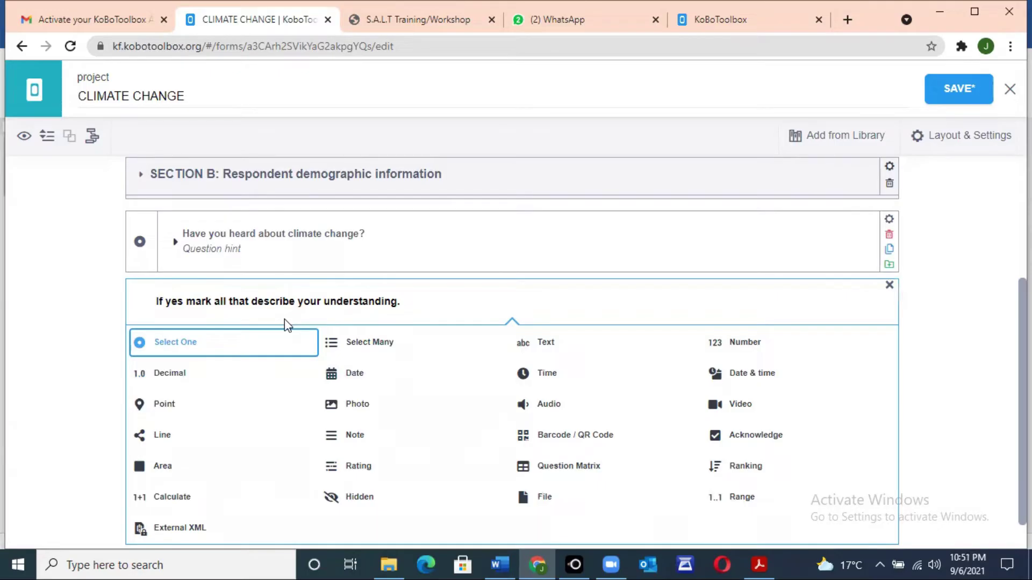
click(384, 347)
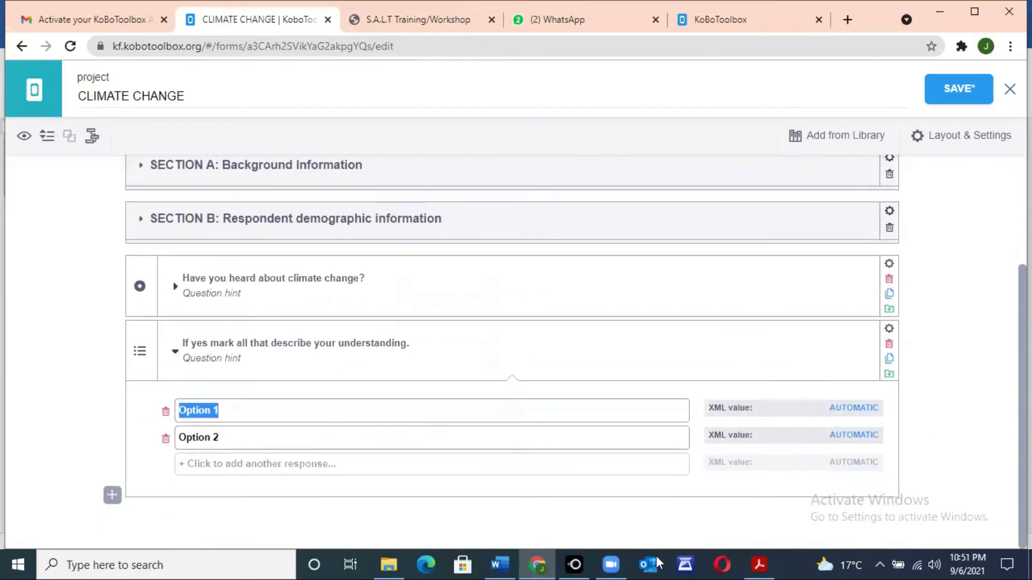
Switch to the Word questionnaire and copy "Prolonged drought", the first answer of question 9
mouse_move(500, 564)
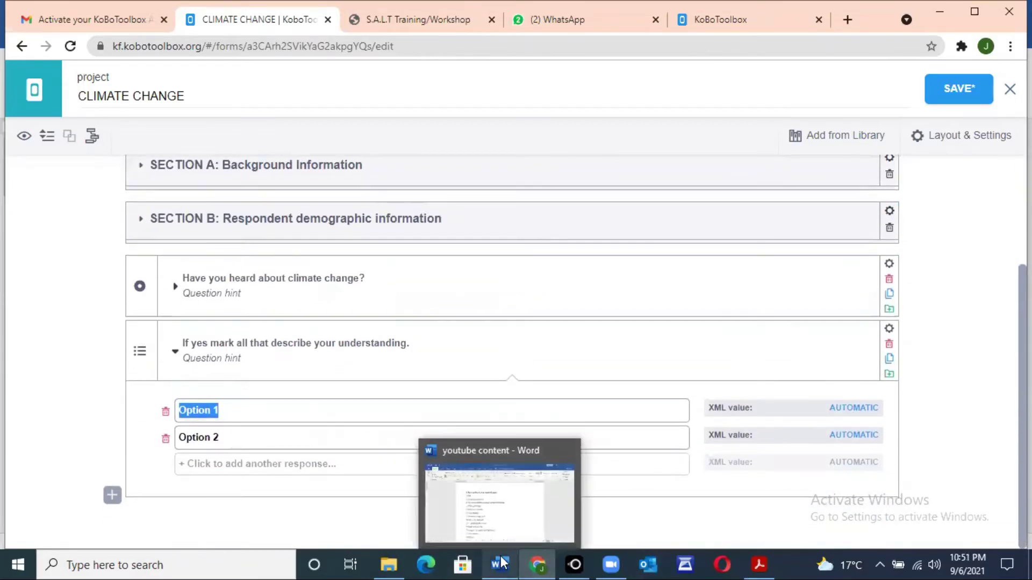
click(494, 516)
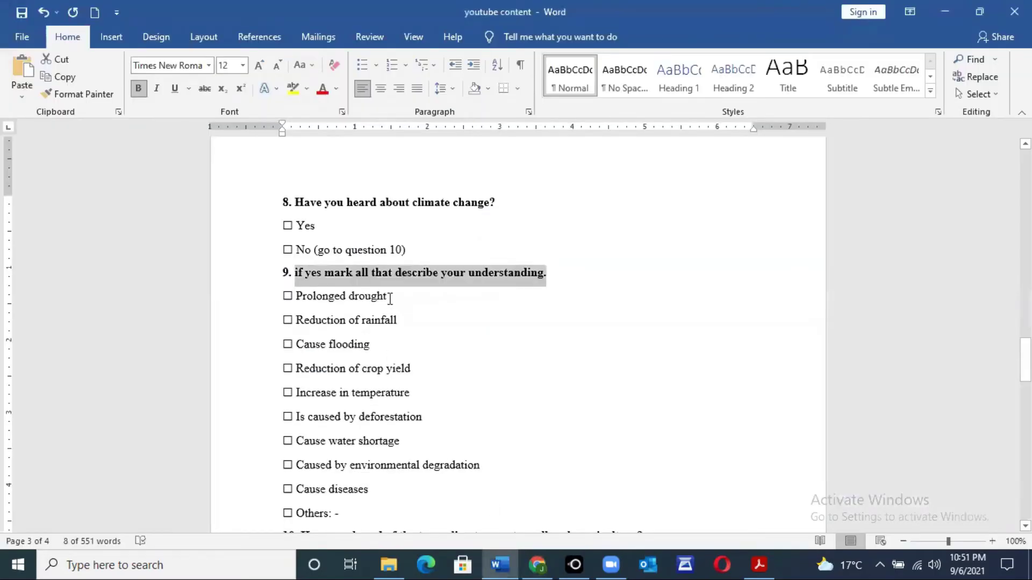
drag(370, 297, 311, 301)
key(ctrl+c)
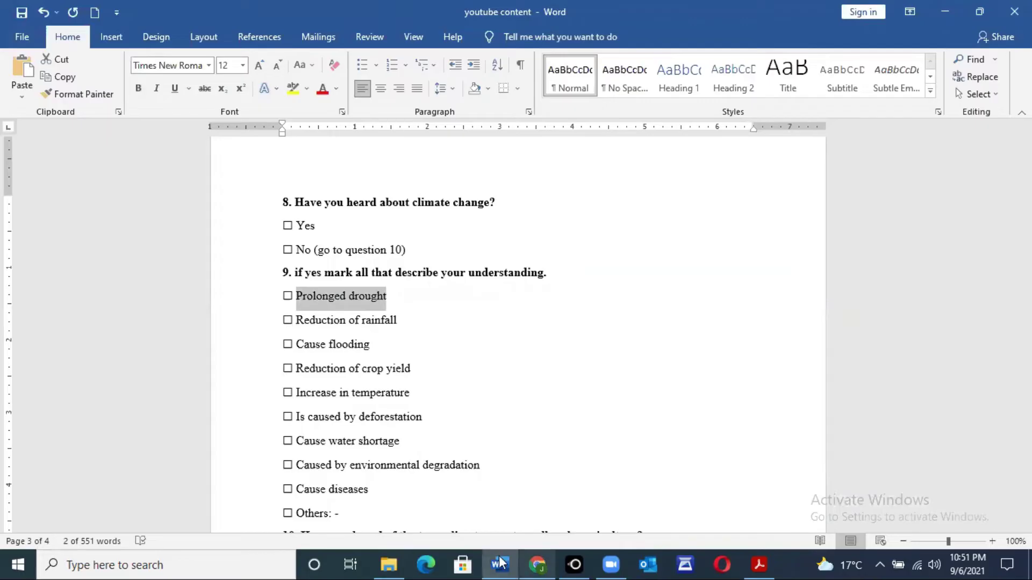
Return to the KoBoToolbox form and replace the first answer option with "Prolonged drought", using XML value 1
mouse_move(539, 563)
click(540, 523)
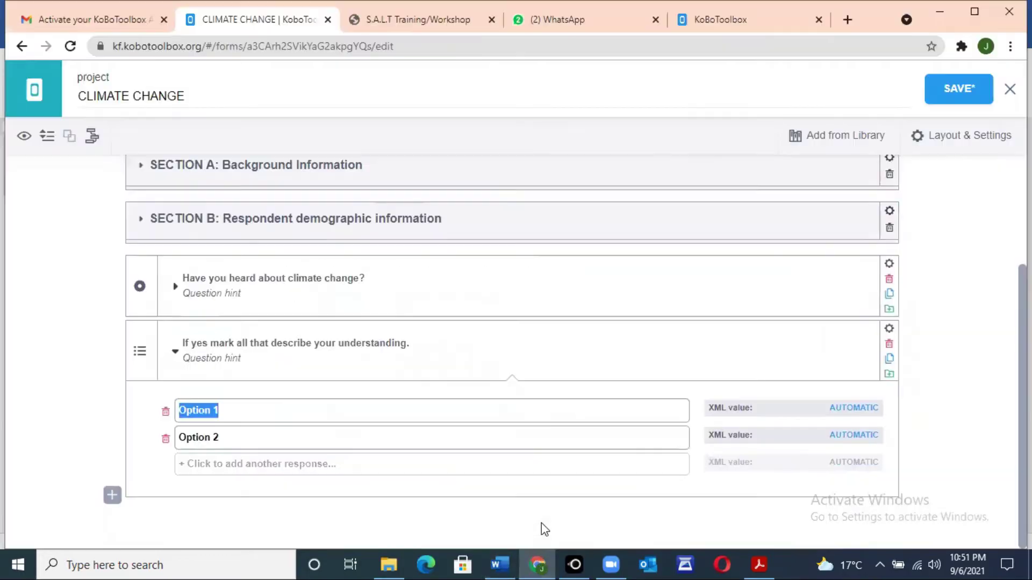
key(BackSpace)
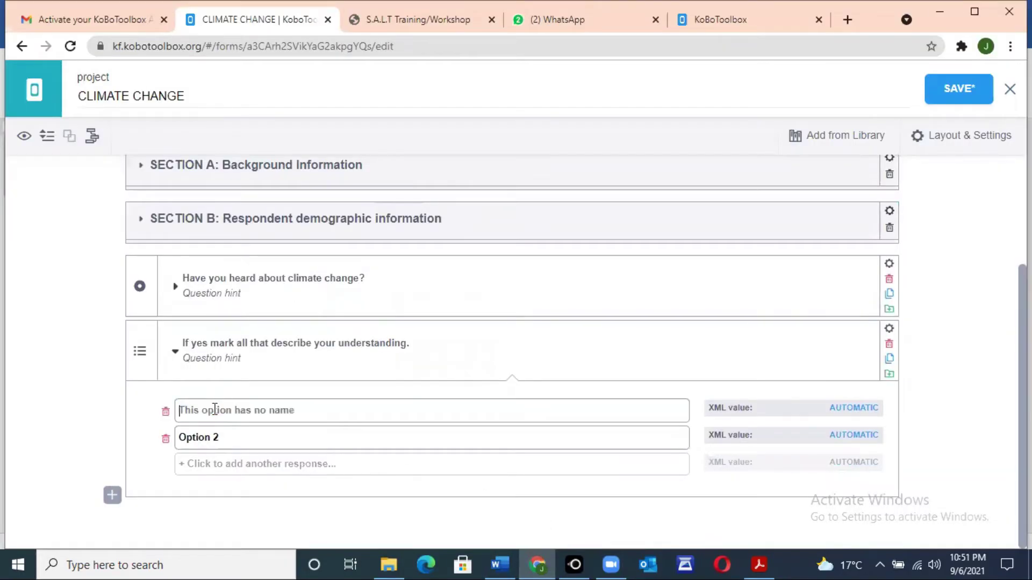
key(ctrl+v)
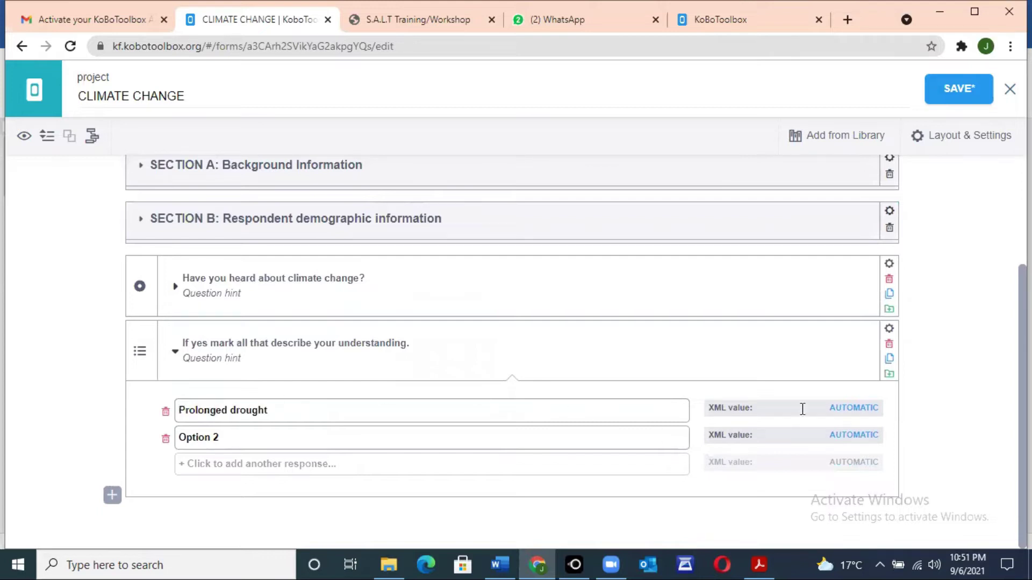
click(844, 411)
text(1)
Rename the second answer option "Reduction in rainfall" with XML value 2, and add a third answer option
key(BackSpace)
key(BackSpace)
key(BackSpace)
key(BackSpace)
text(Reduc)
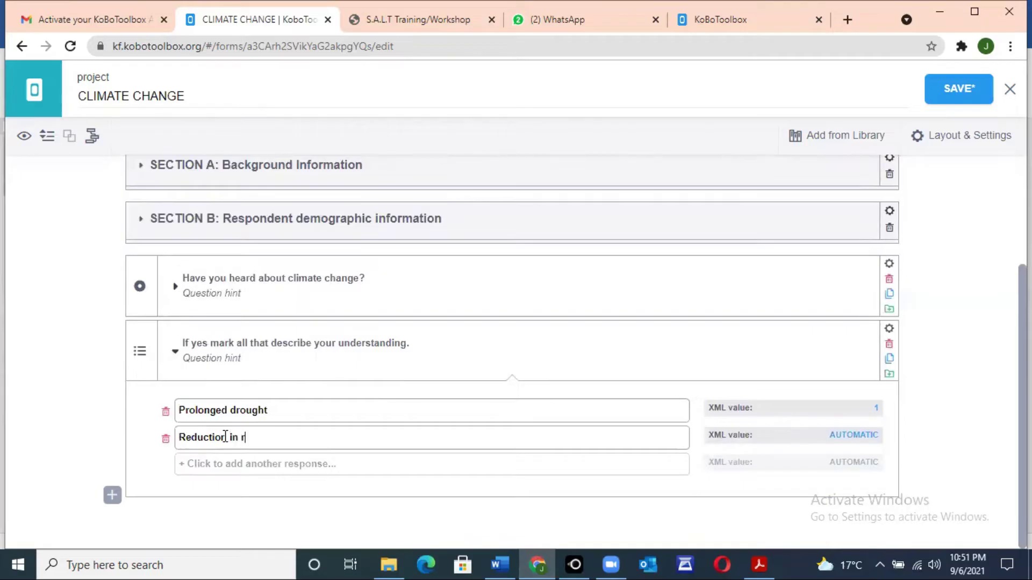
text(tion in rainfall)
click(859, 435)
text(2)
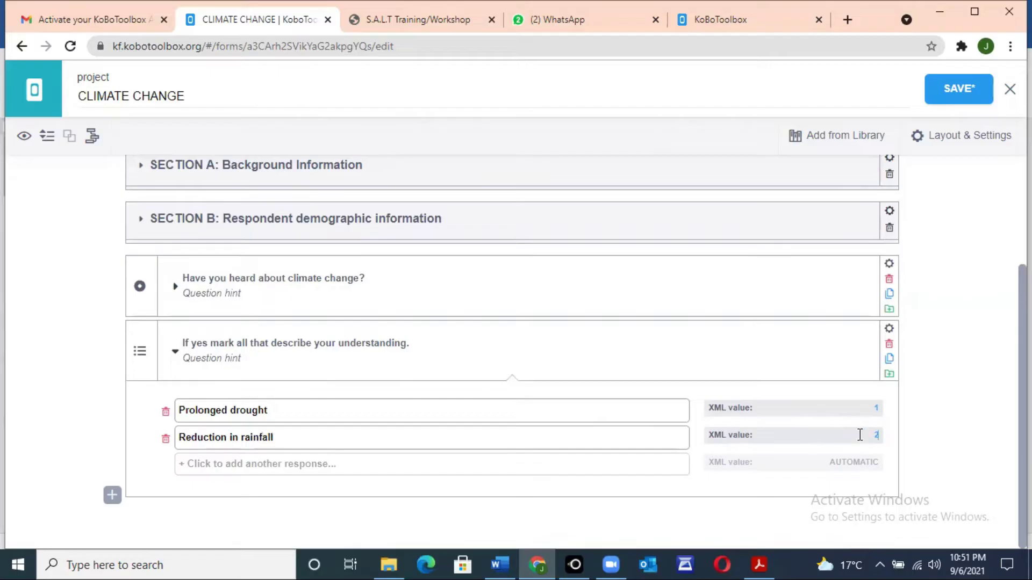
click(194, 464)
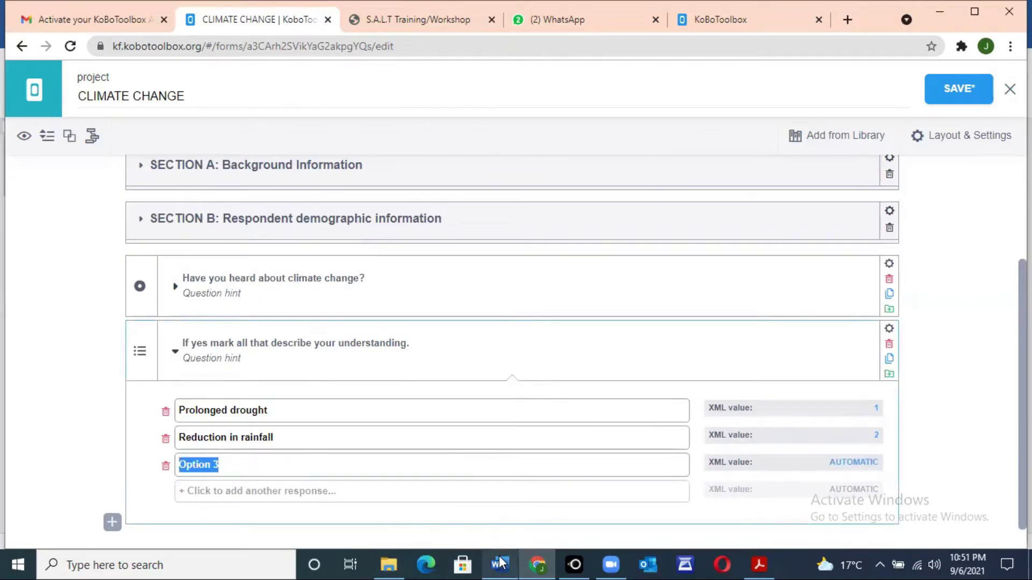
Switch to the Word questionnaire and copy "Reduction of crop yield" from the answers of question 9
mouse_move(500, 562)
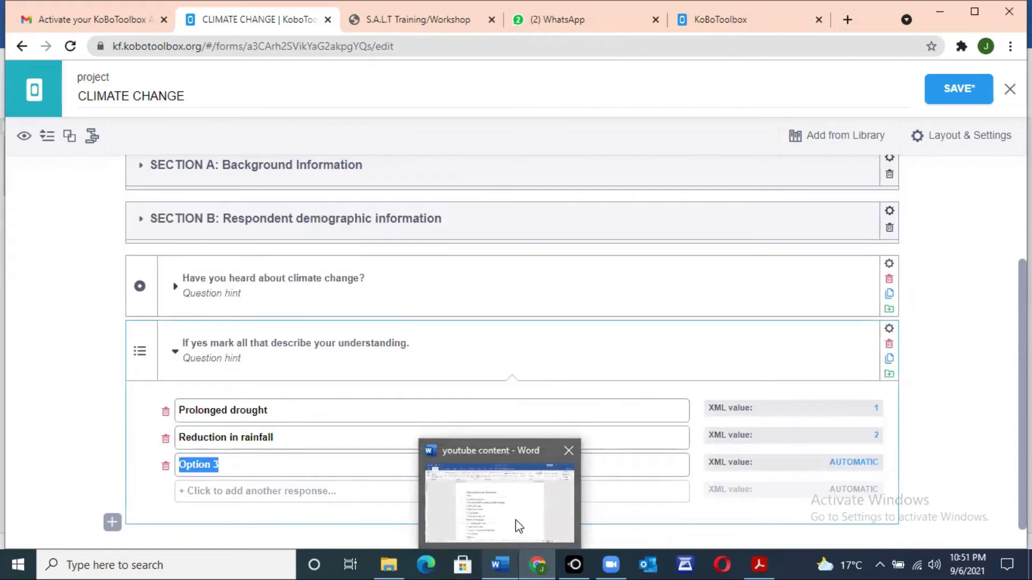
click(509, 502)
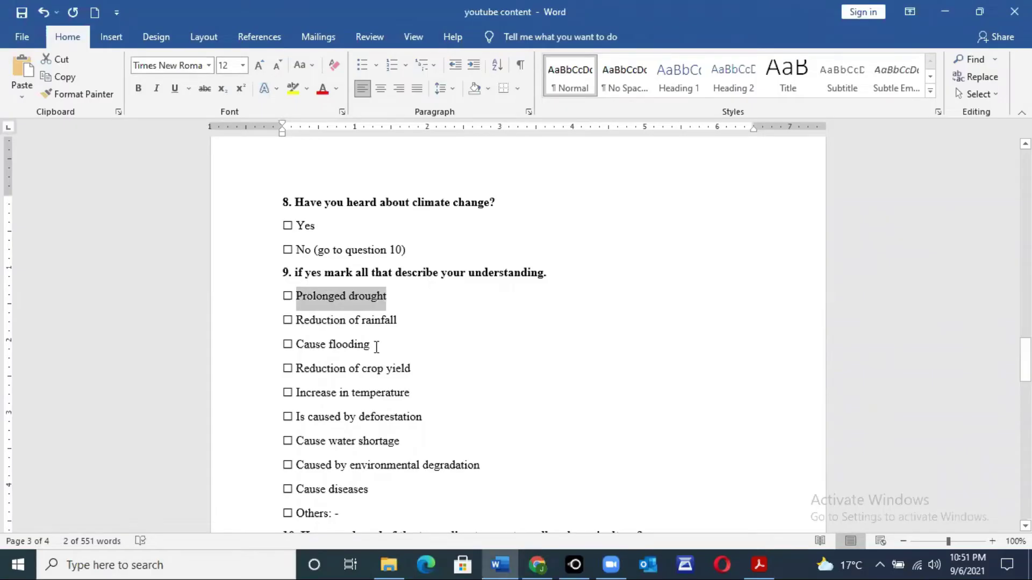
drag(412, 369, 310, 375)
key(ctrl+c)
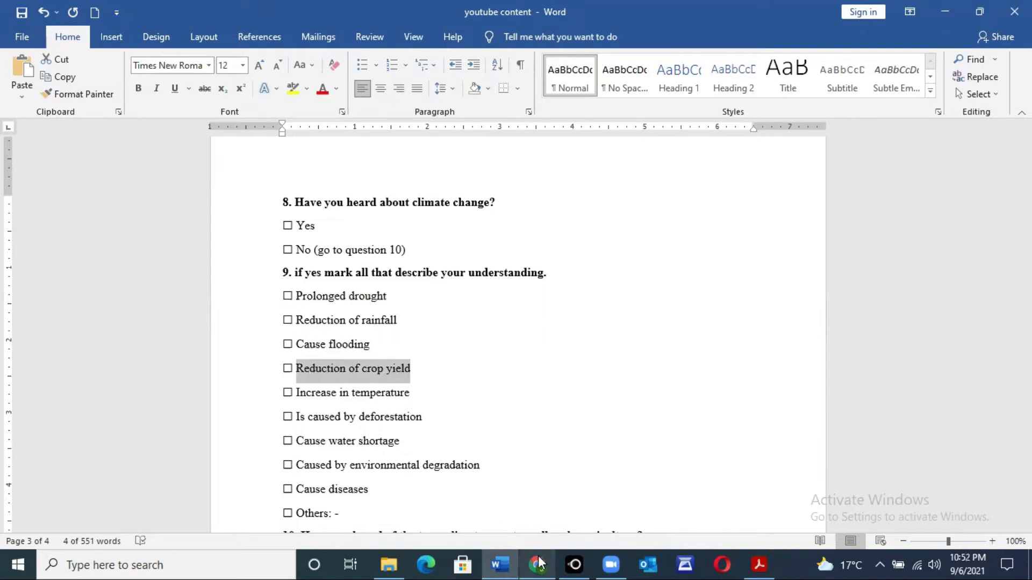
Return to the KoBoToolbox form, name the third answer option "cause flooding" and add "Reduction of crop yield" as the fourth
mouse_move(537, 564)
click(556, 517)
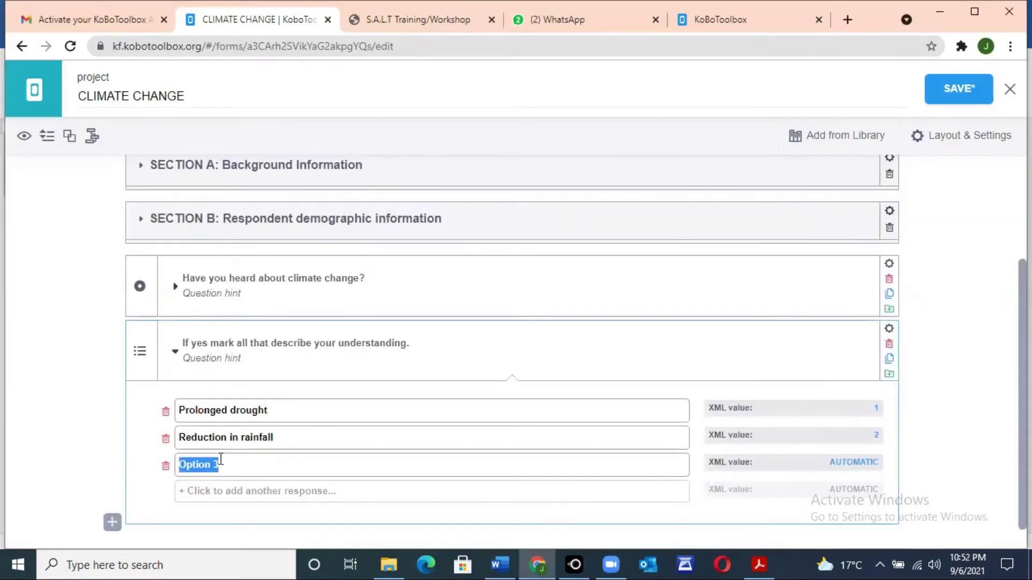
text(cause flo)
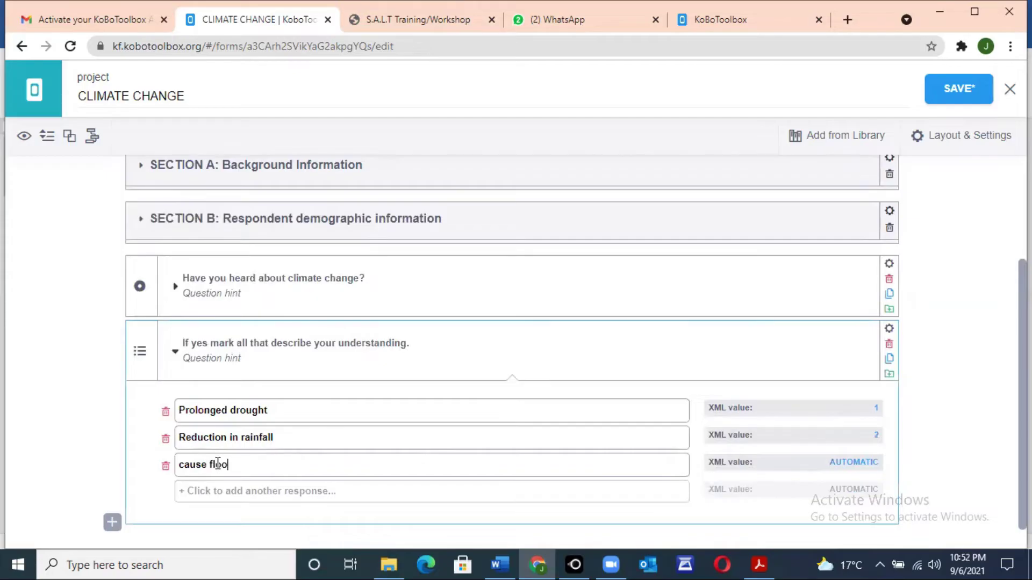
text(oding)
click(209, 494)
key(ctrl+v)
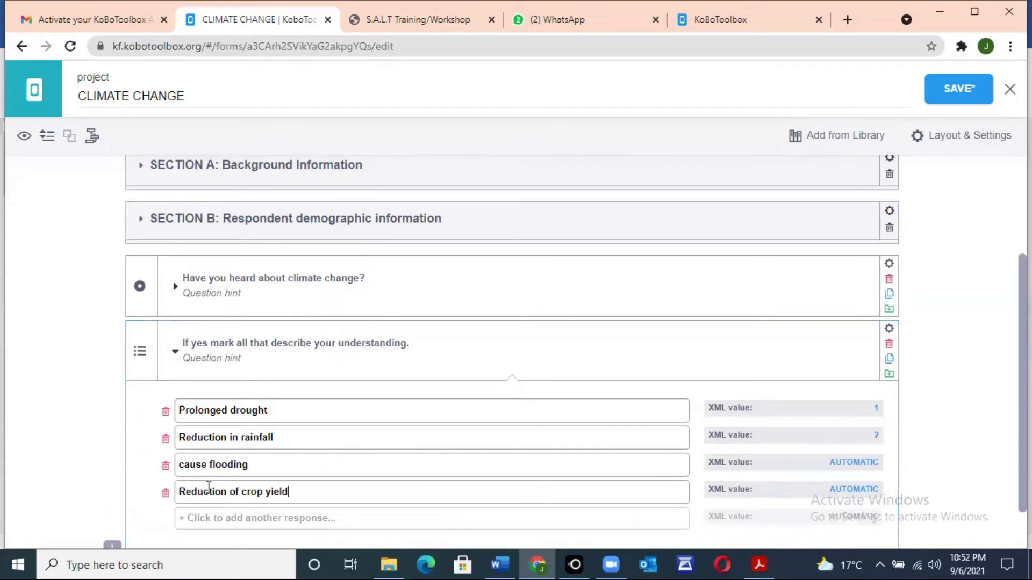
Set the XML values of "cause flooding" and "Reduction of crop yield" to 3 and 4, and add a fifth answer option
click(860, 463)
text(2)
click(855, 490)
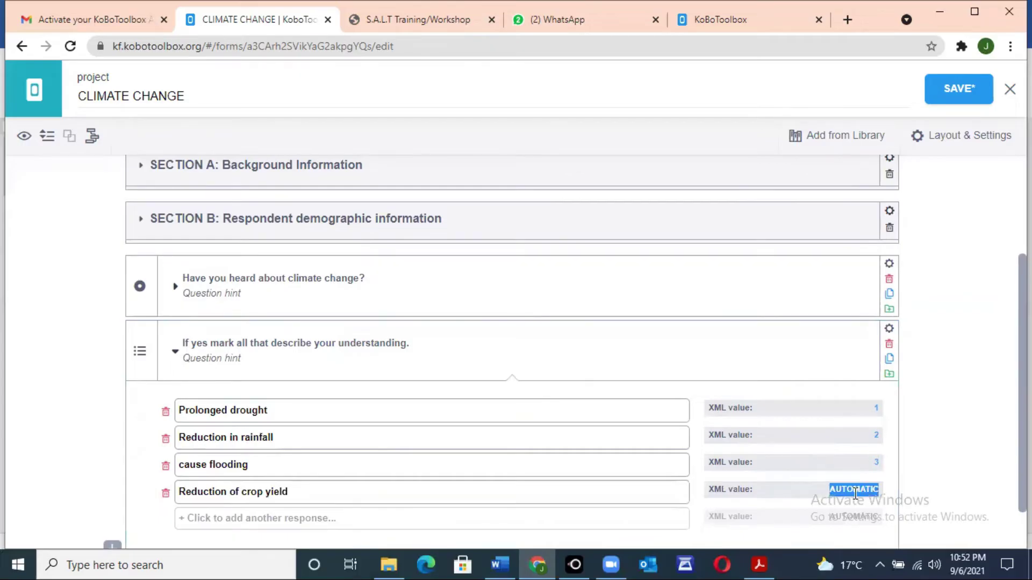
text(4)
scroll(397, 540, down, 1)
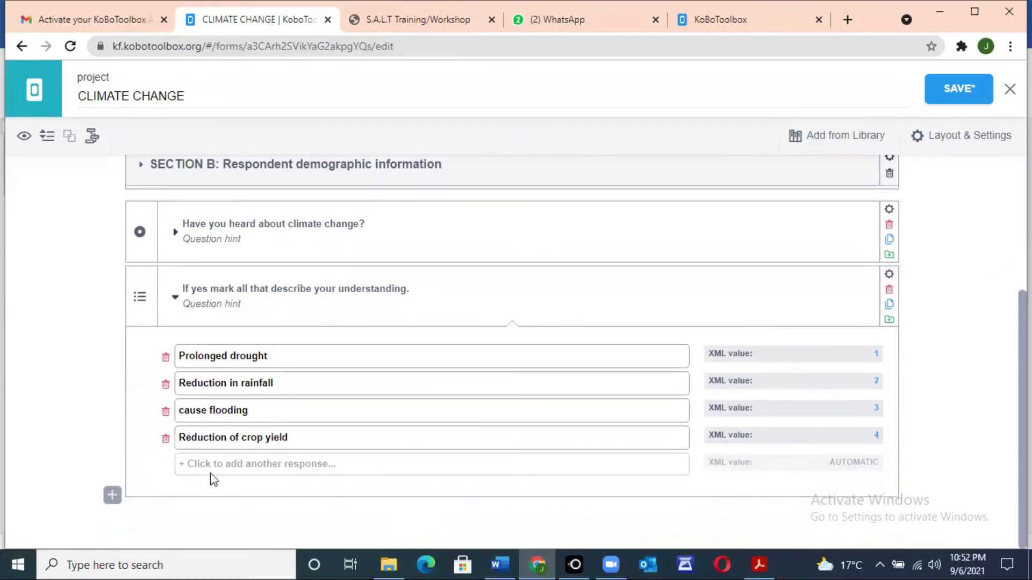
click(185, 463)
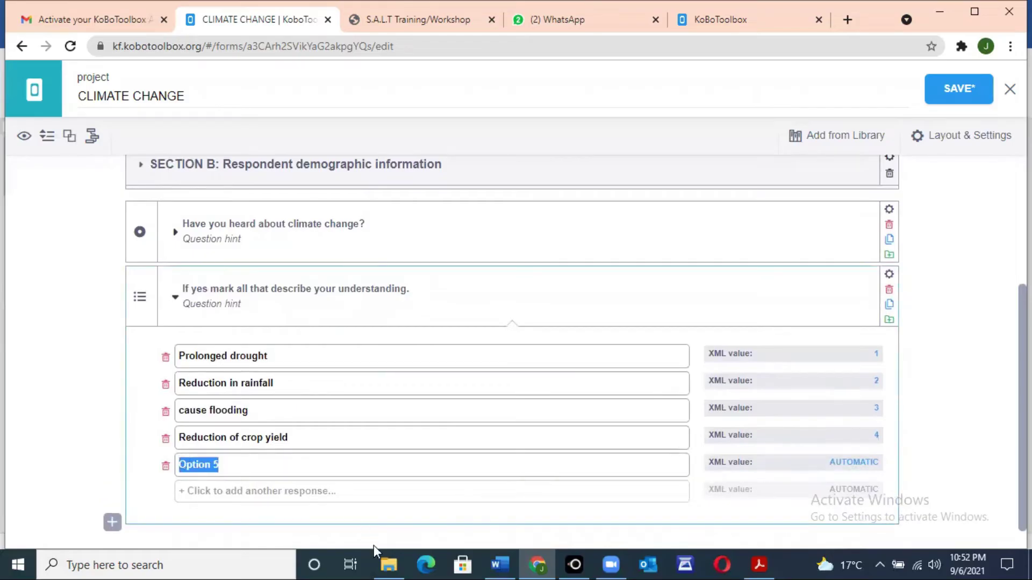
Switch to the Word questionnaire and copy the answer "Increase in temperature" from question 9
click(497, 532)
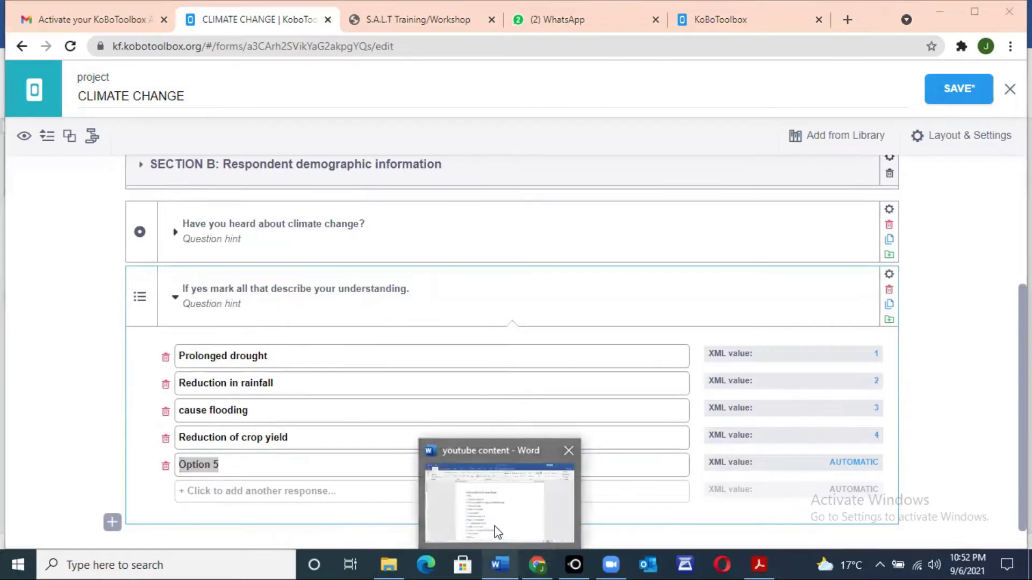
click(497, 532)
drag(417, 397, 307, 400)
key(ctrl+c)
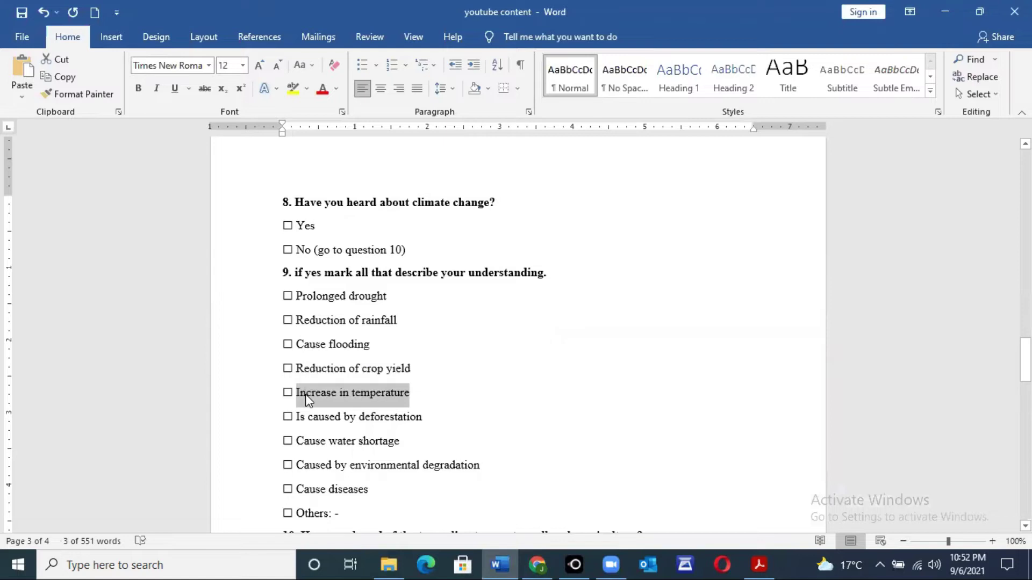
Return to the KoBoToolbox form, name the fifth option "Increase in temperature" with XML value 5, and add a sixth option
click(538, 564)
key(ctrl+v)
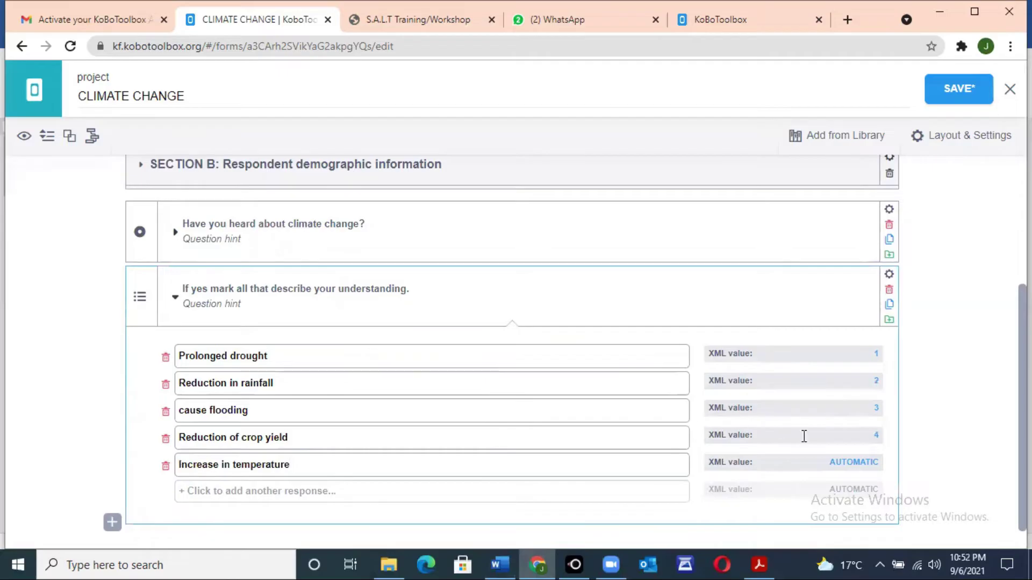
click(847, 461)
text(5)
click(230, 489)
Switch to the Word questionnaire and copy the answer "Is caused by deforestation" from question 9
mouse_move(502, 563)
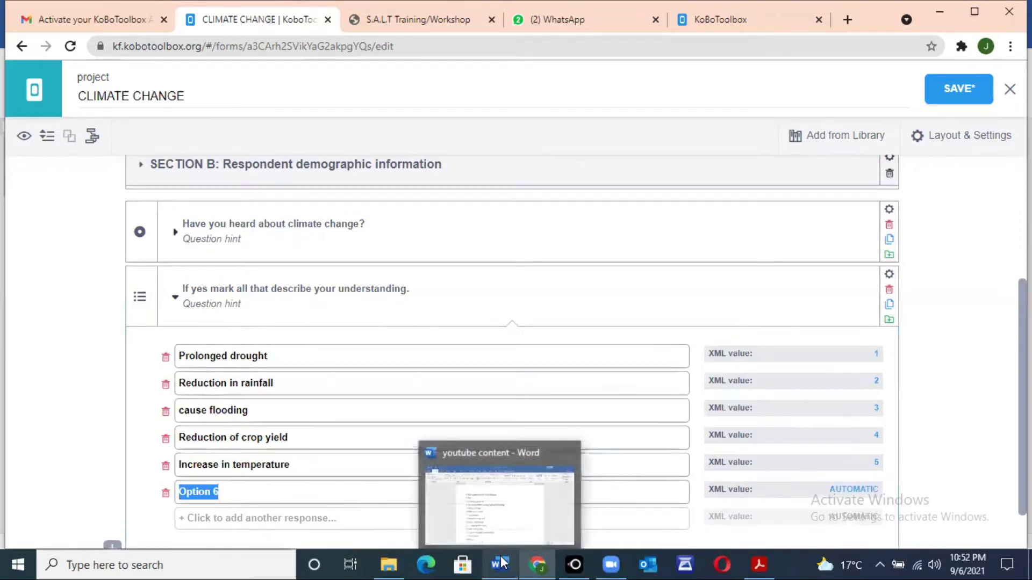
click(501, 505)
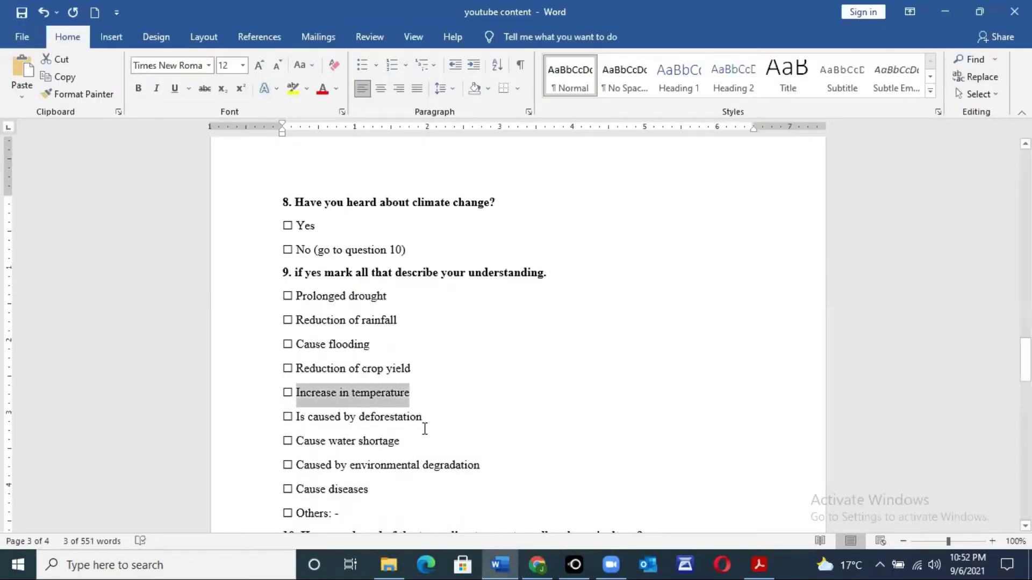
drag(423, 418, 299, 419)
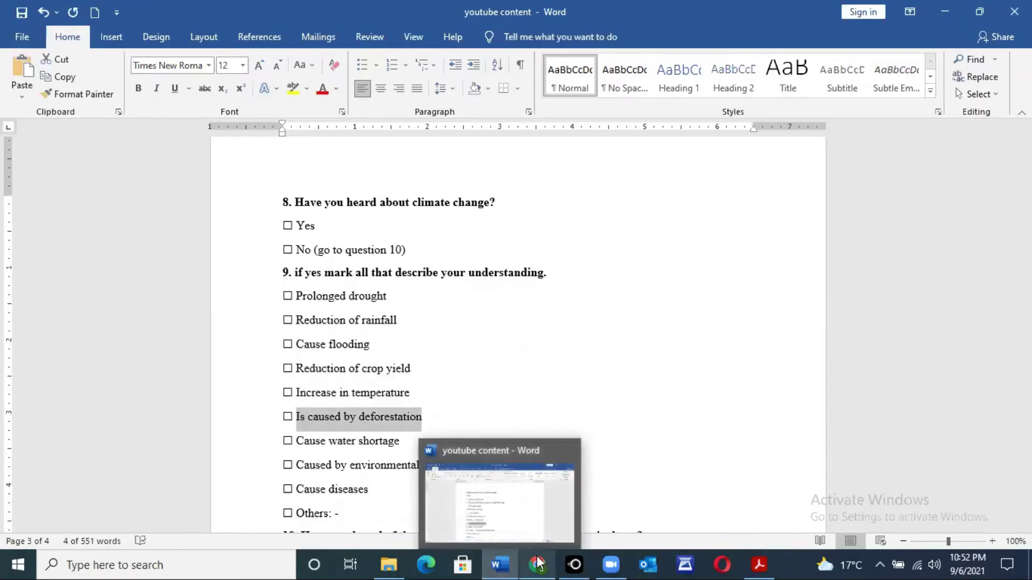
Return to the KoBoToolbox form, name the sixth option "Is caused by deforestation" and add a seventh option
mouse_move(536, 564)
click(540, 519)
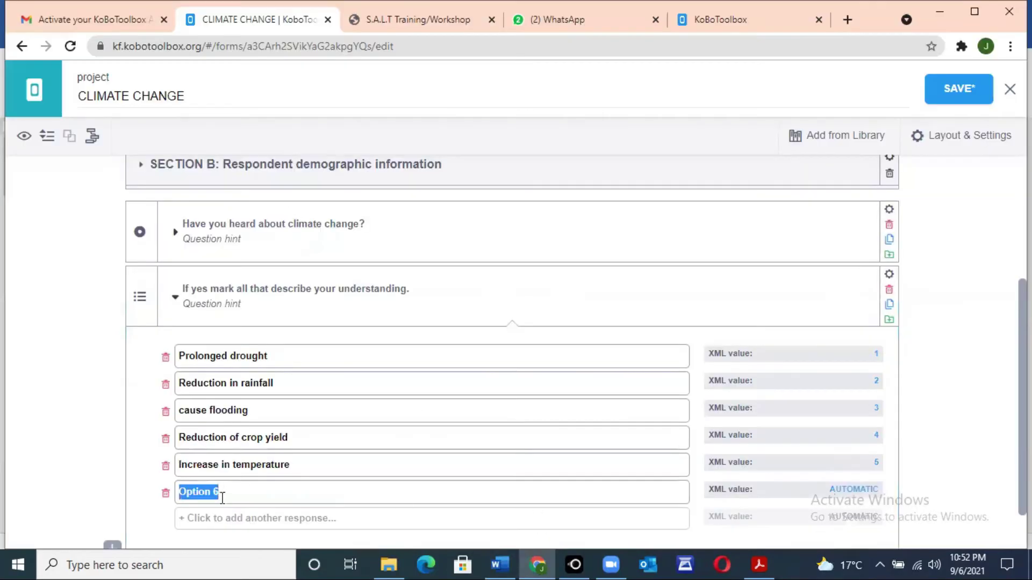
key(ctrl+v)
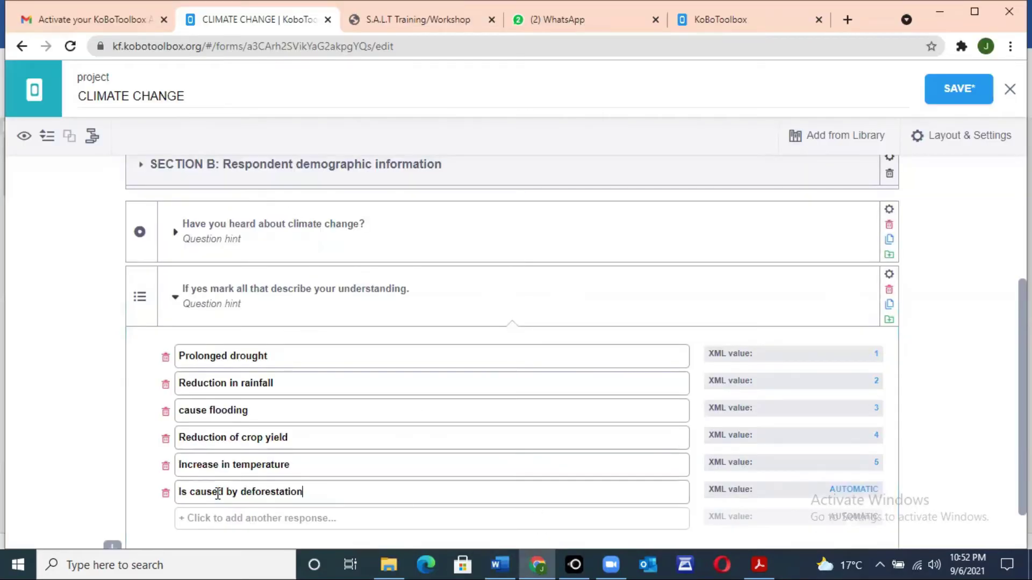
click(189, 518)
Switch to the Word questionnaire and copy the answer "Caused by environmental degradation" from question 9
mouse_move(500, 564)
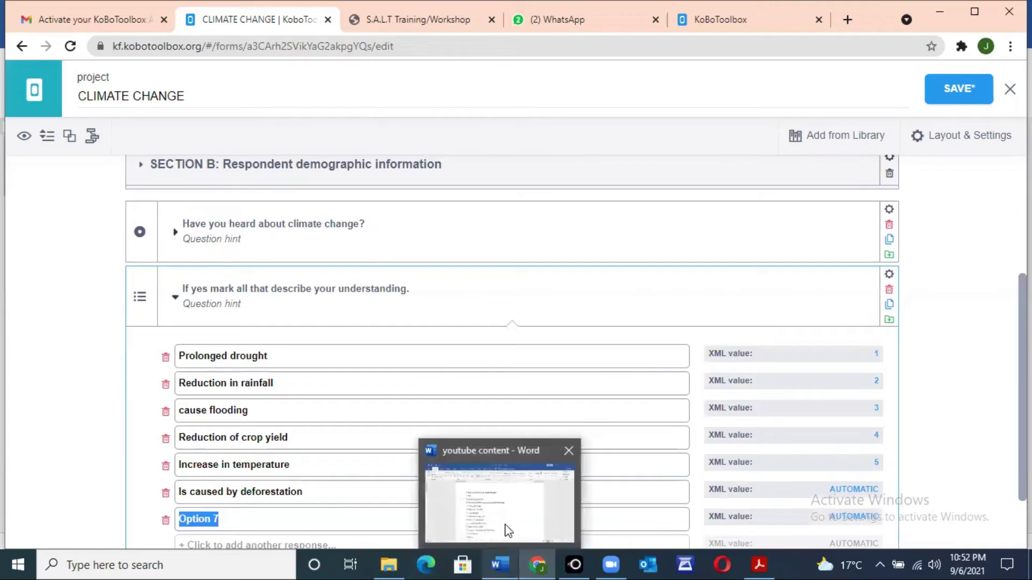
click(509, 525)
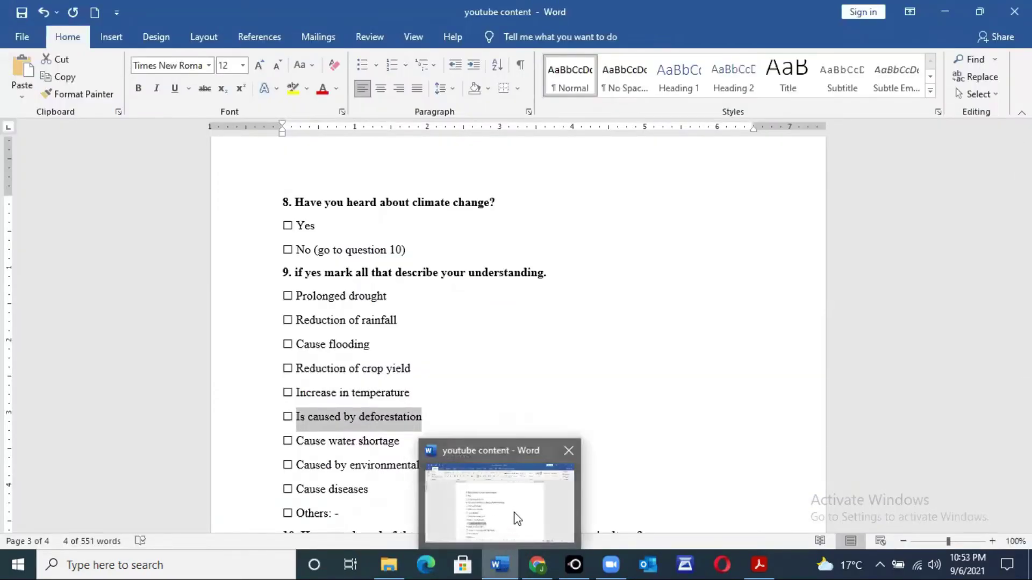
click(538, 563)
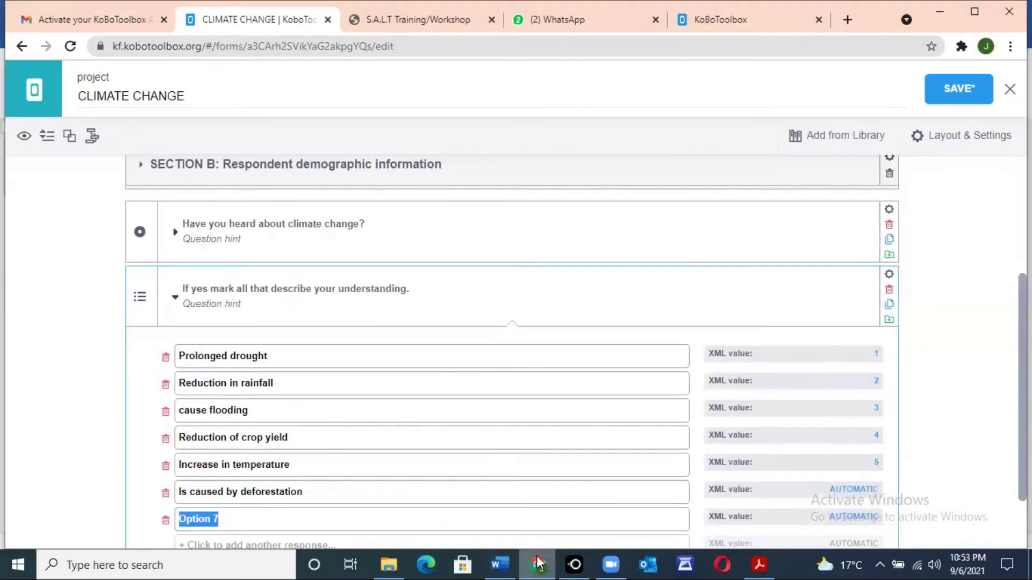
click(493, 556)
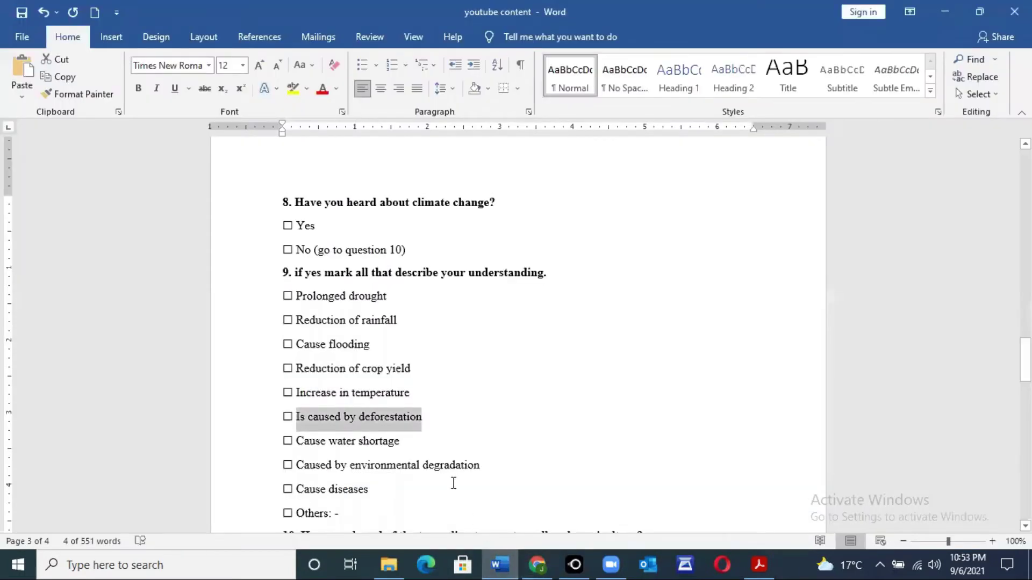
drag(491, 467, 309, 467)
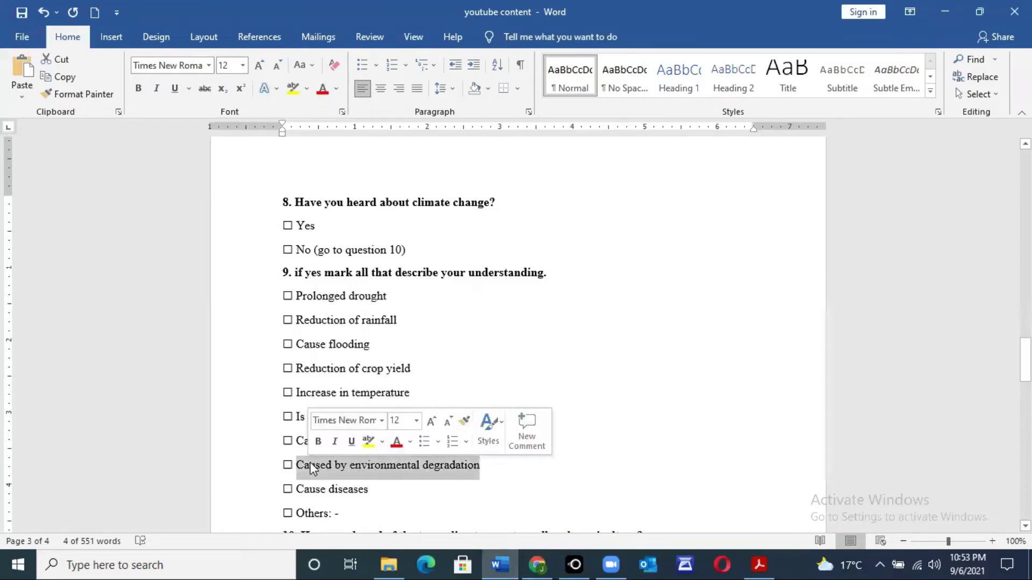
Return to the KoBoToolbox form and name the seventh answer option "cause water sghortage"
mouse_move(546, 556)
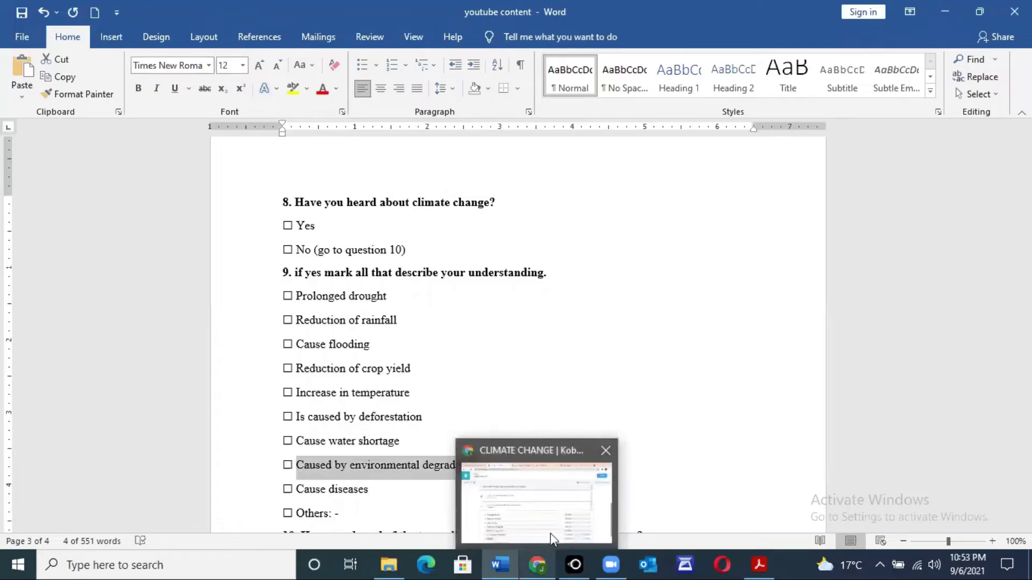
click(555, 529)
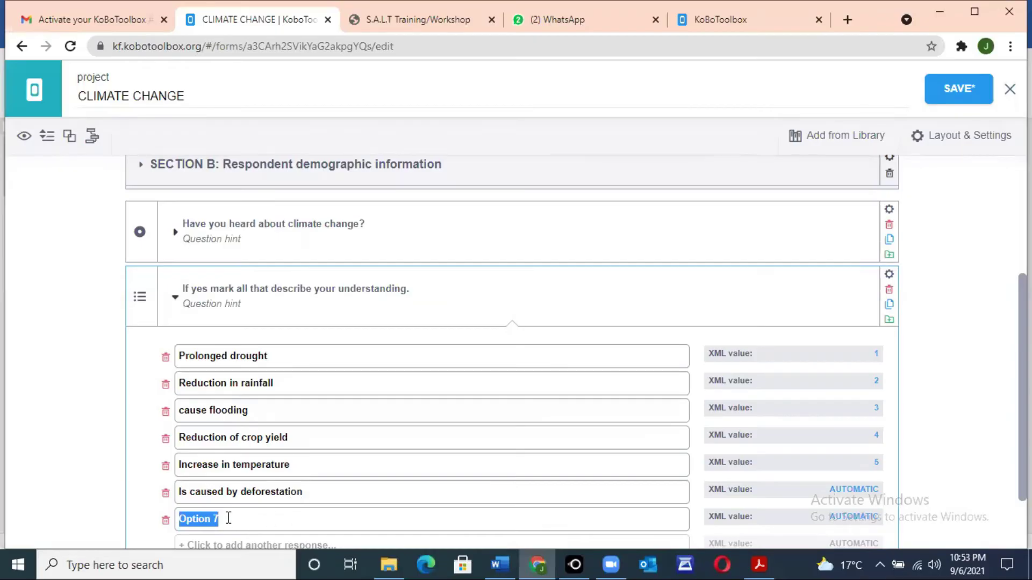
text(cause water sghortage)
drag(171, 455, 75, 73)
click(996, 460)
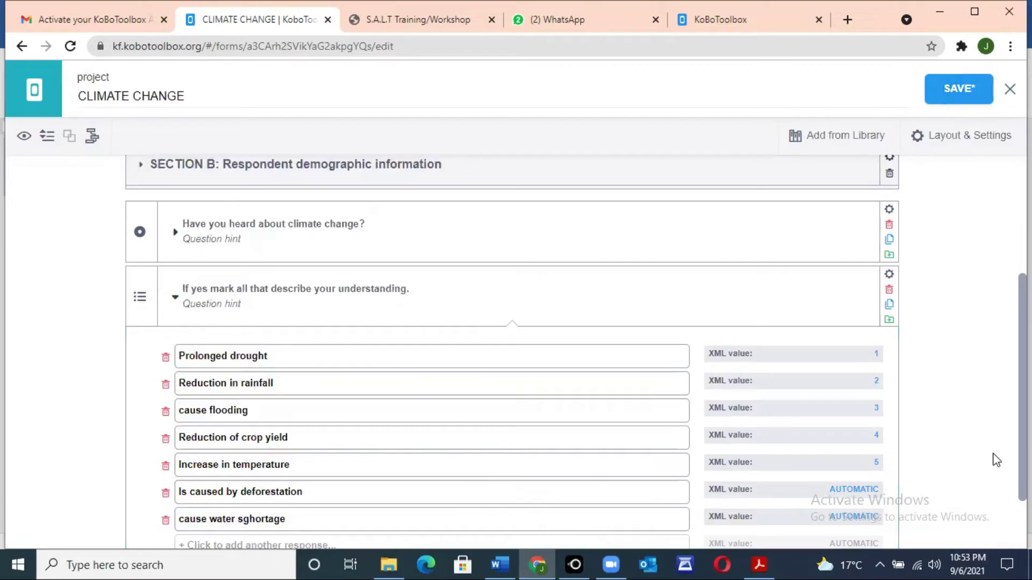
Set the XML value of "Is caused by deforestation" to 6 and of the water shortage option to 7
scroll(511, 349, down, 2)
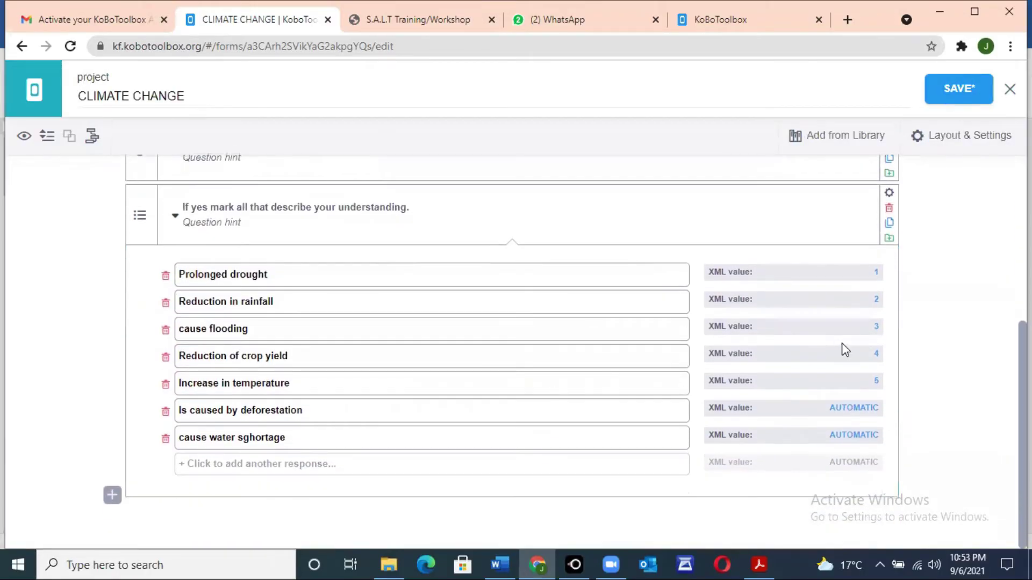
double_click(862, 409)
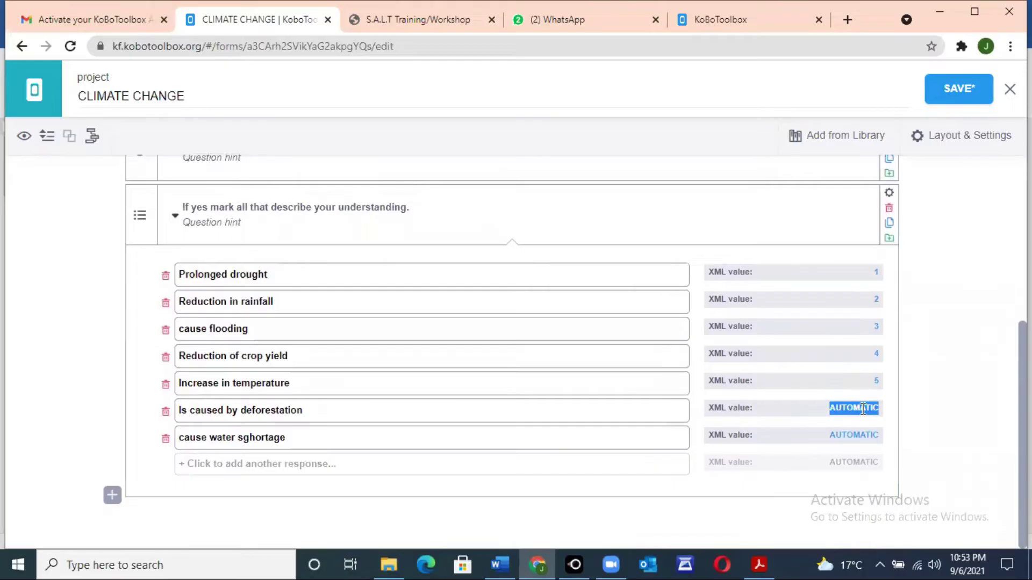
text(6)
double_click(852, 435)
text(7)
Add "Caused by environmental degradation" as the eighth option with XML value 8, and add a ninth option
click(214, 462)
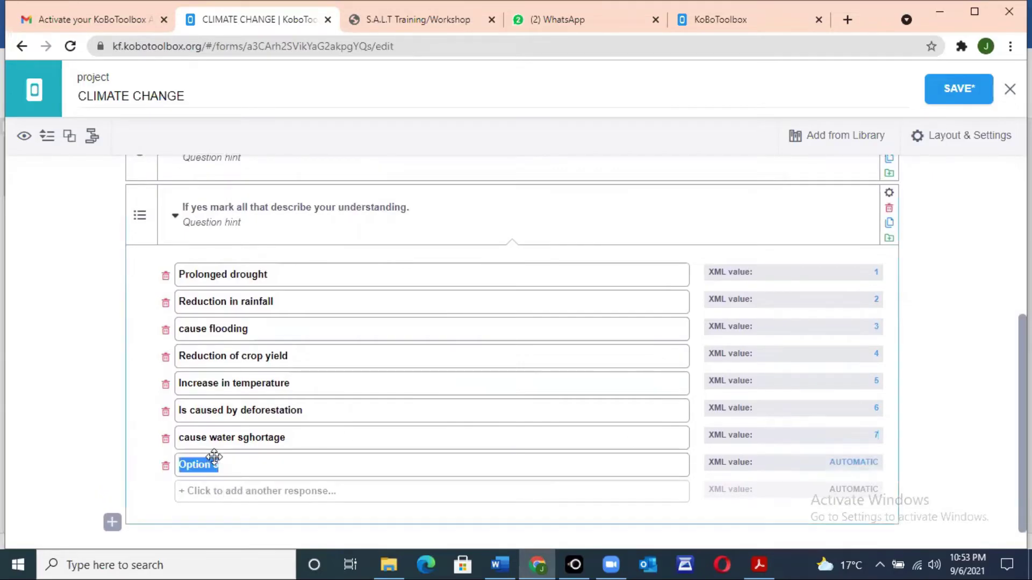
key(ctrl+v)
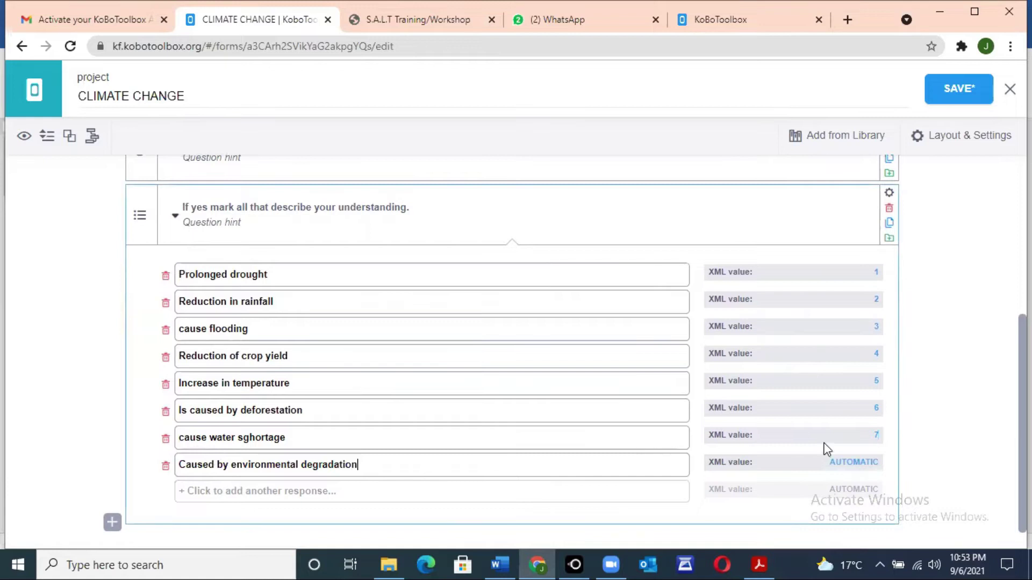
click(856, 463)
text(8)
click(198, 490)
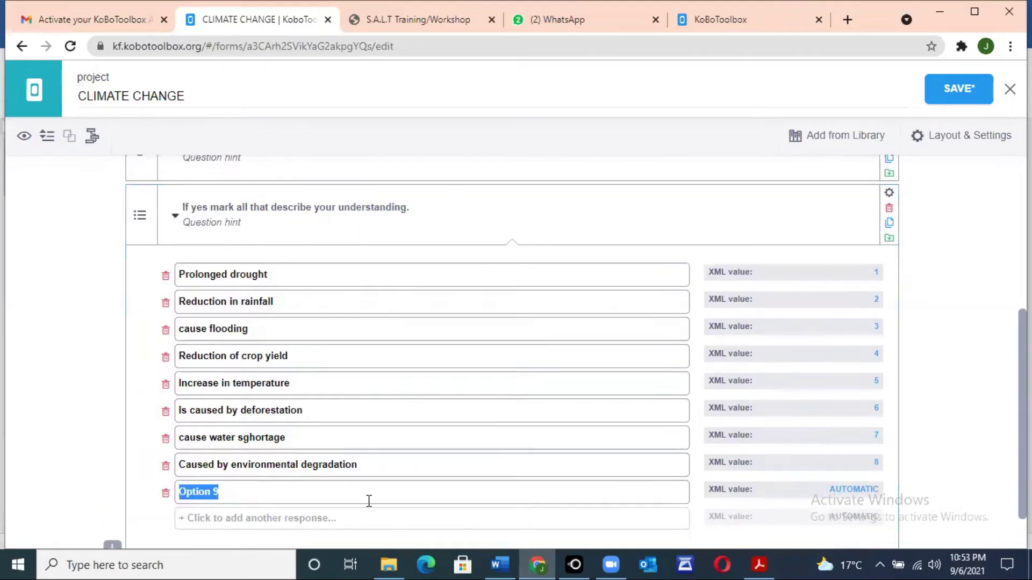
Switch to the Word questionnaire and copy the answer "Cause diseases" from question 9
mouse_move(499, 565)
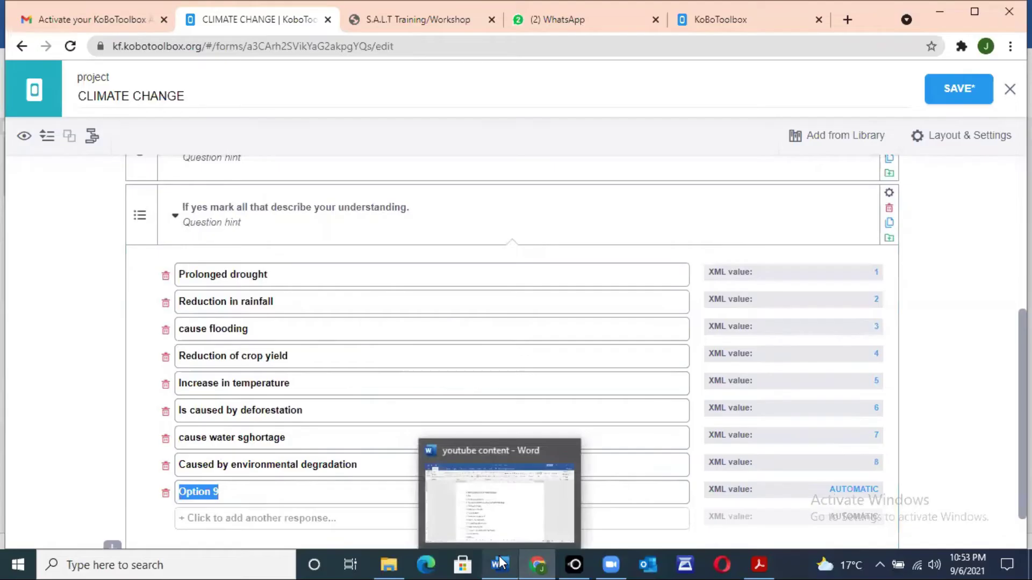
click(490, 489)
drag(380, 489, 299, 489)
key(ctrl+c)
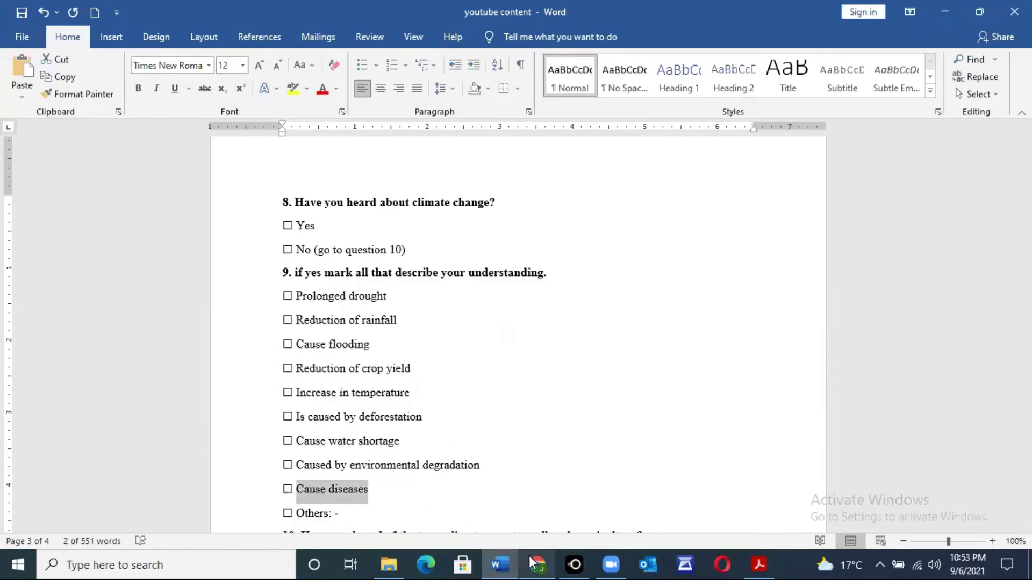
Return to the KoBoToolbox form, name the ninth option "Cause diseases" and add "others" as the tenth
mouse_move(532, 563)
click(543, 500)
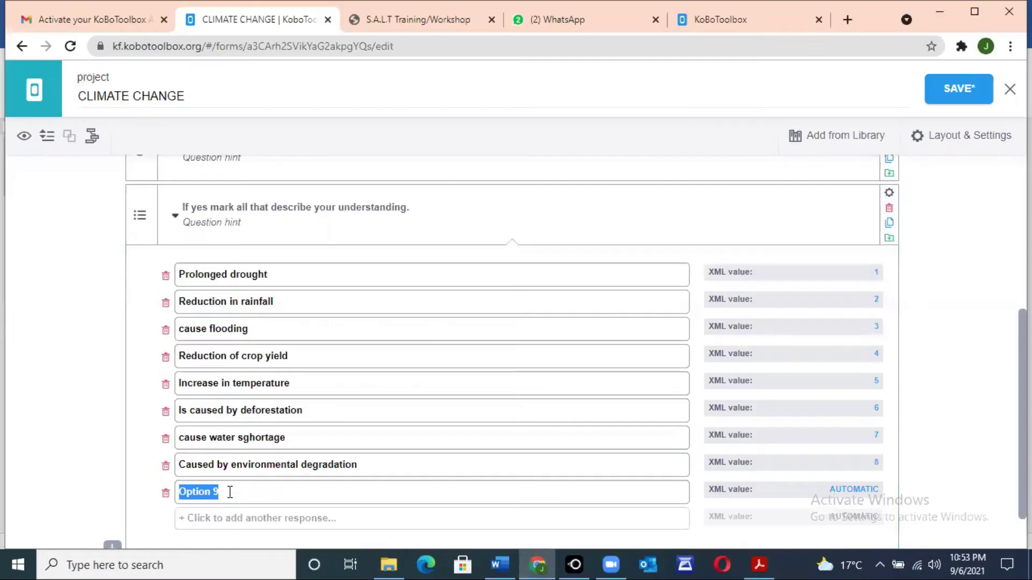
key(ctrl+v)
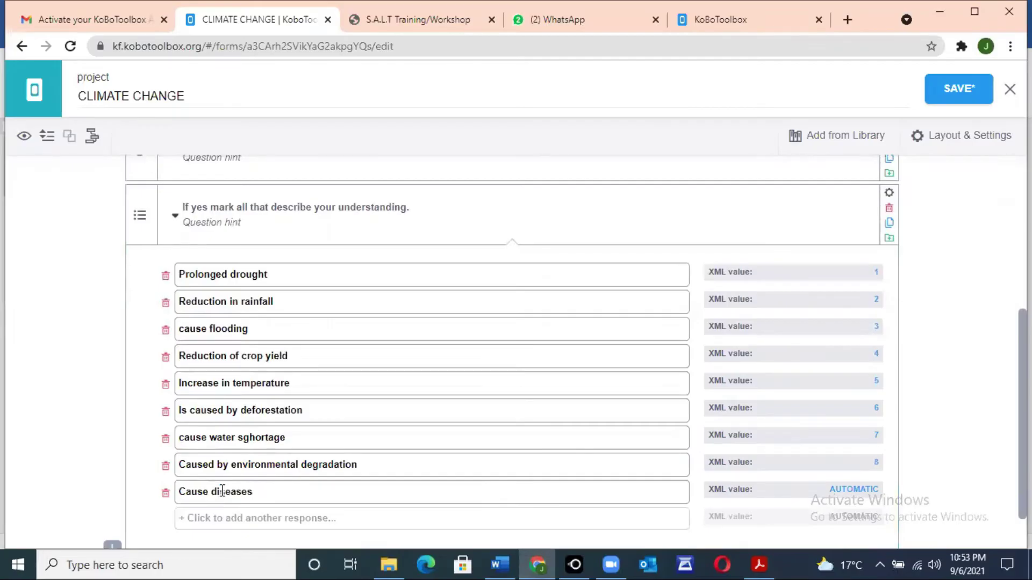
click(216, 519)
text(others)
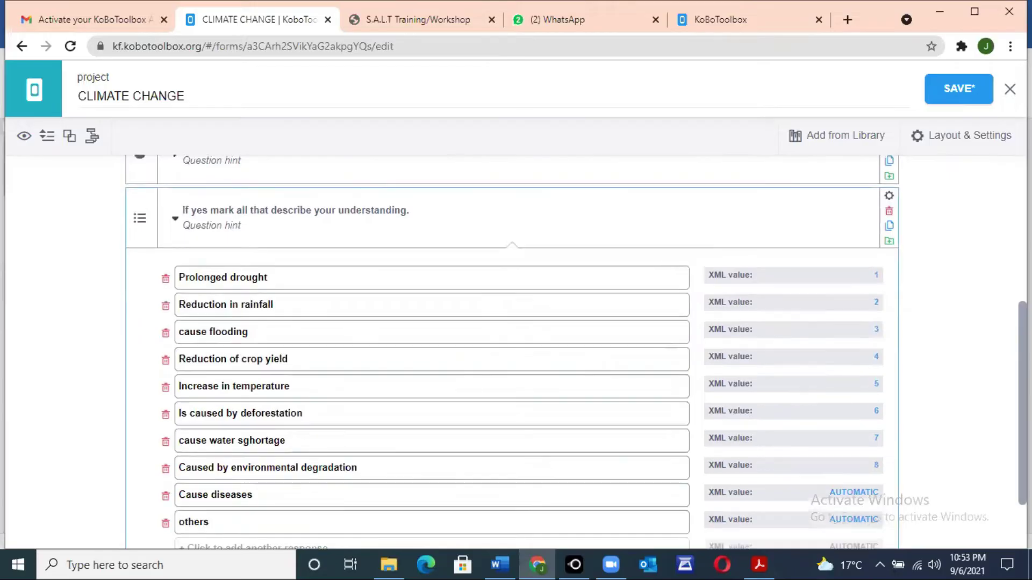
Collapse the answer options of the question "If yes mark all that describe your understanding."
scroll(511, 349, up, 3)
scroll(511, 349, down, 2)
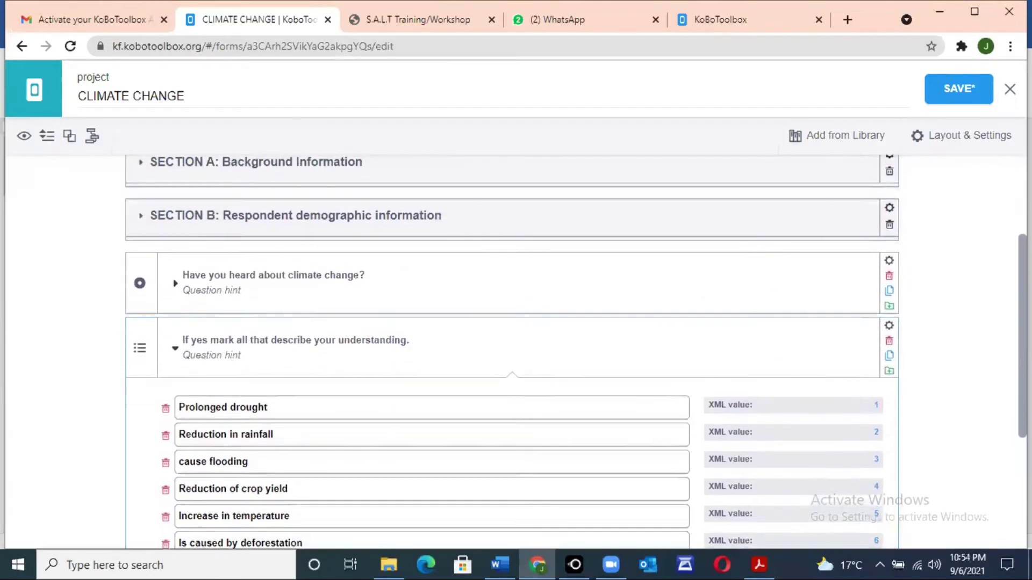
scroll(510, 350, up, 1)
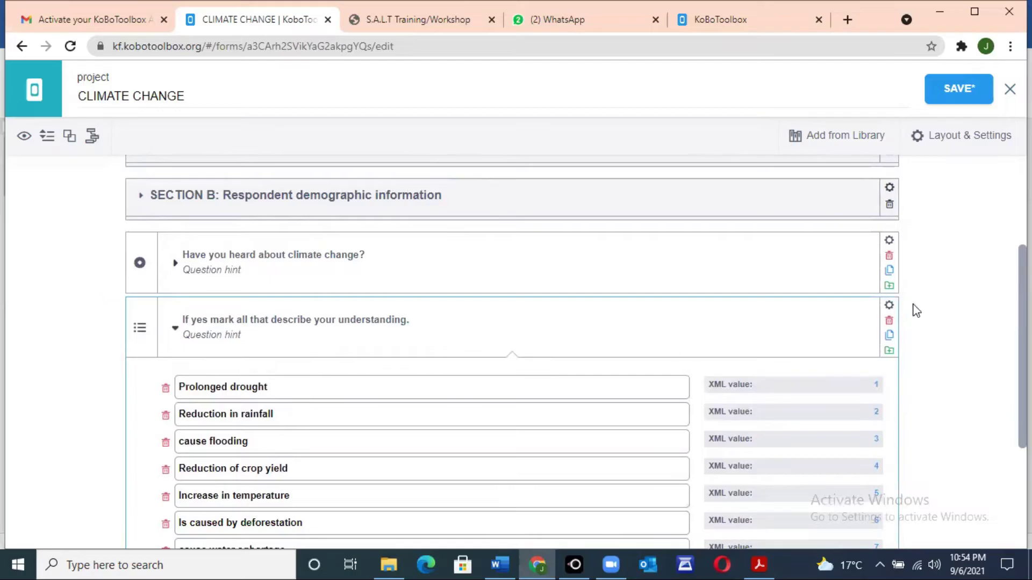
click(175, 330)
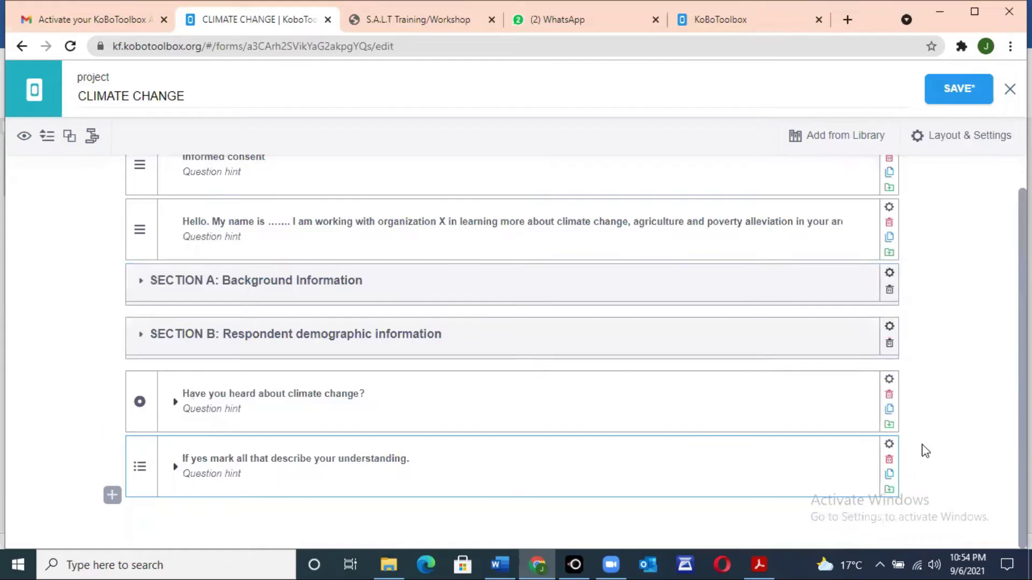
Add skip logic showing "If yes mark all that describe your understanding." only when "Have you heard about climate change?" equals Yes
click(889, 446)
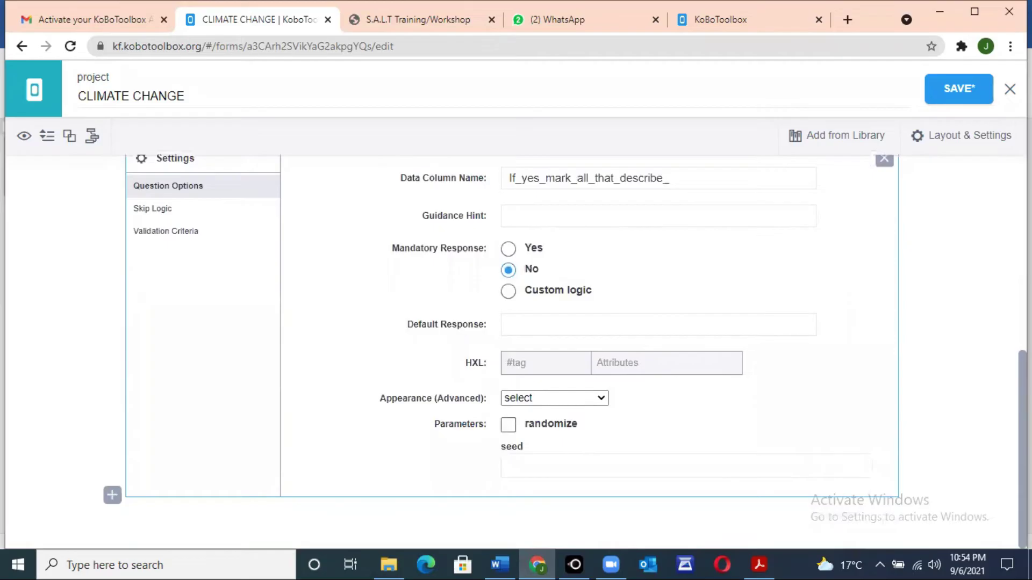
scroll(916, 338, up, 2)
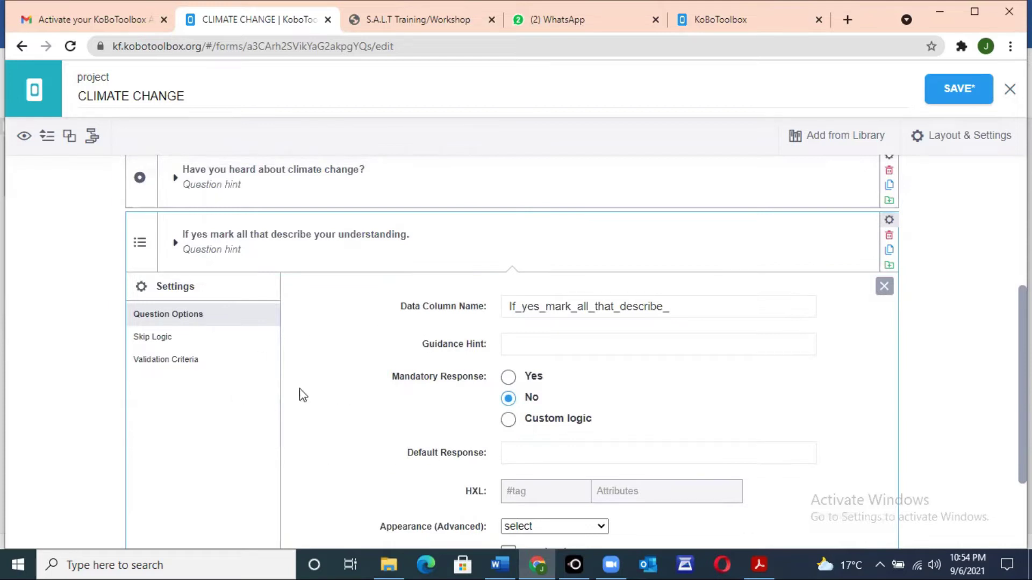
click(153, 338)
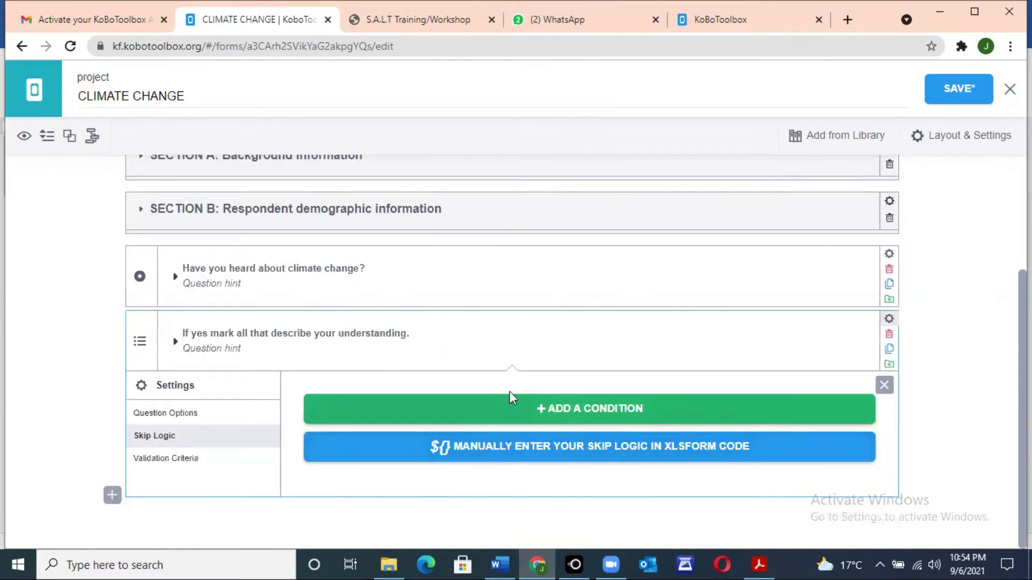
click(561, 412)
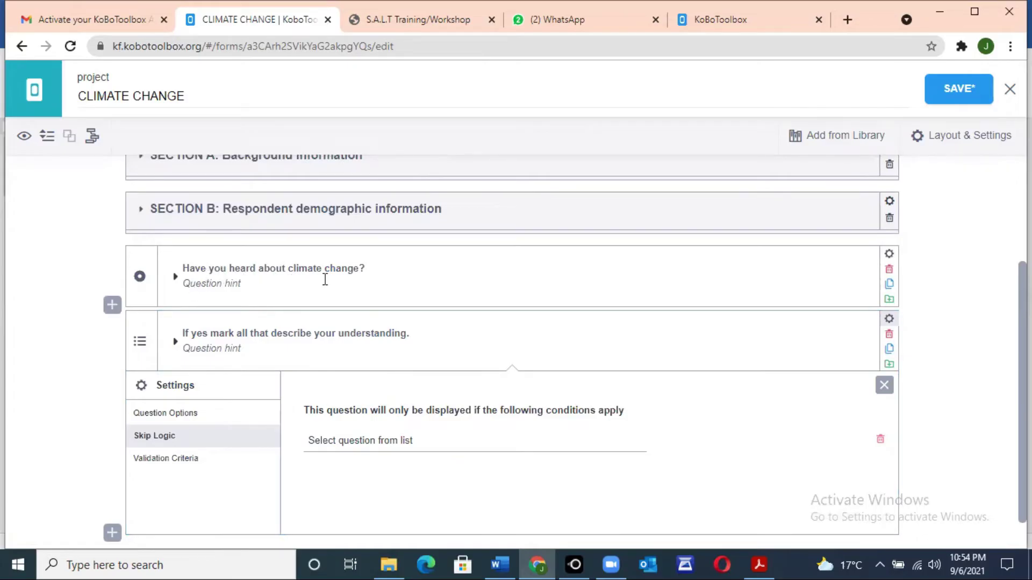
click(378, 443)
scroll(640, 400, down, 1)
drag(640, 400, 642, 421)
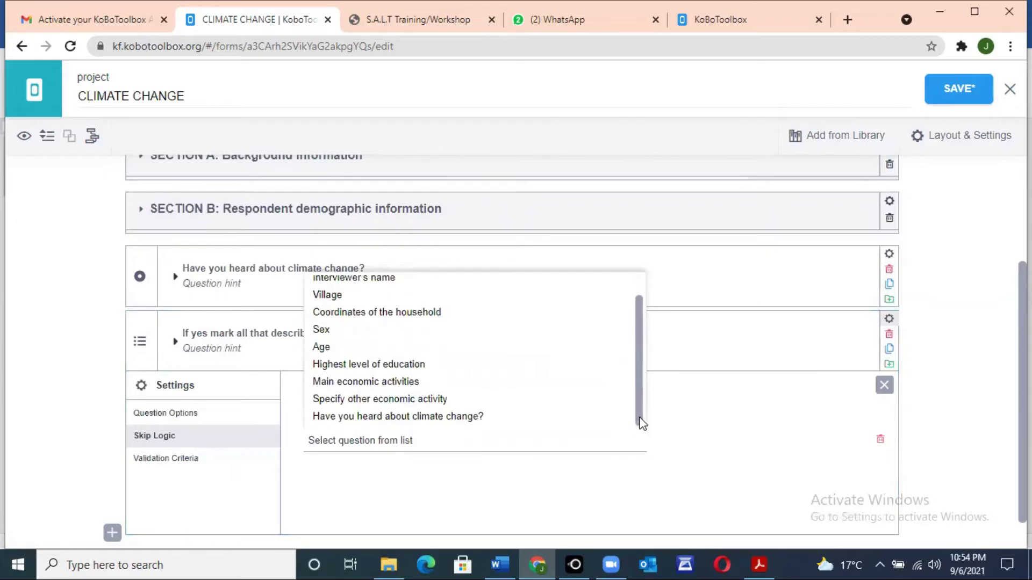
click(397, 417)
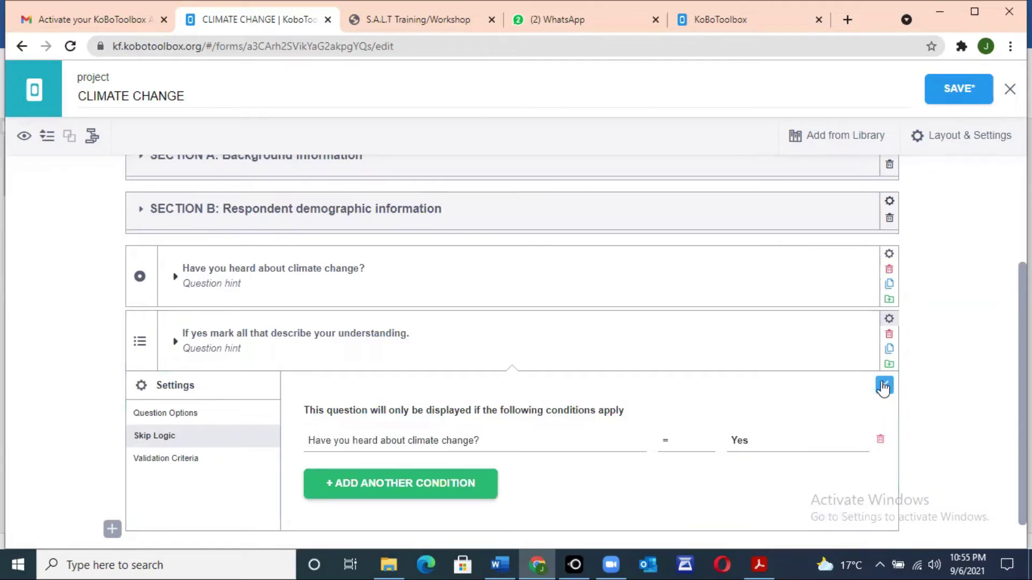
click(884, 387)
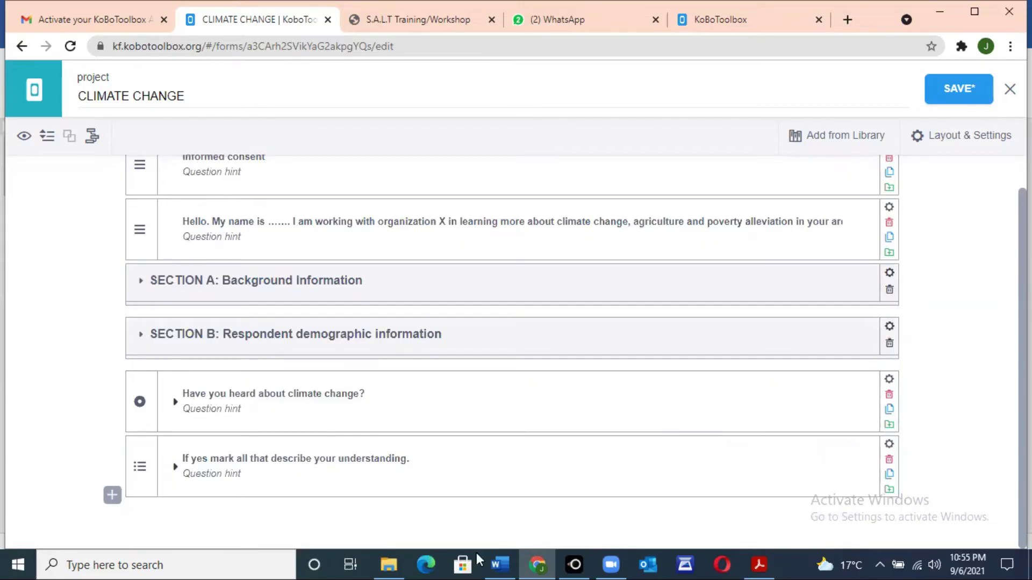
Add a Text question named "specify others" at the end of the form
mouse_move(499, 565)
click(110, 497)
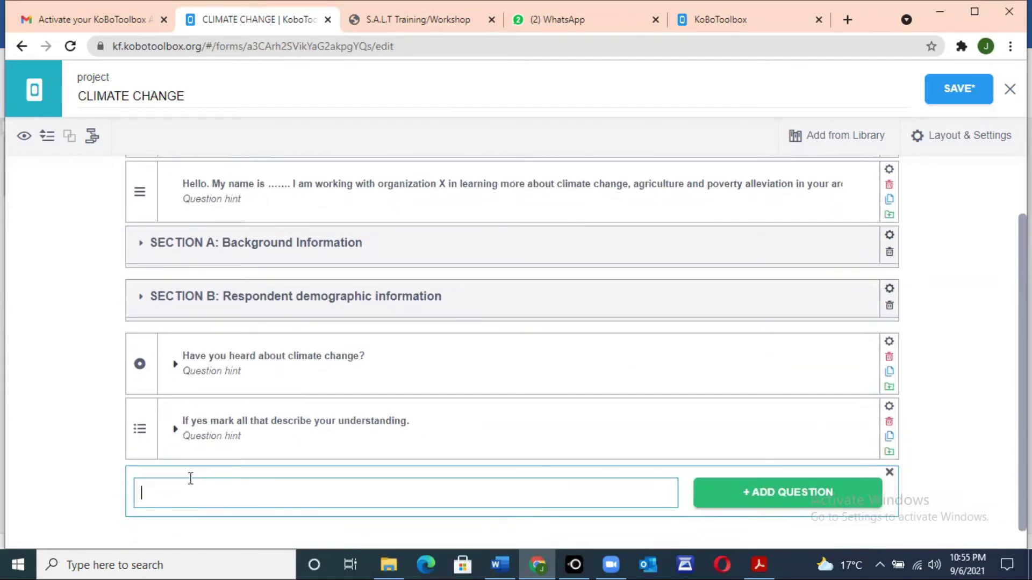
text(specify others)
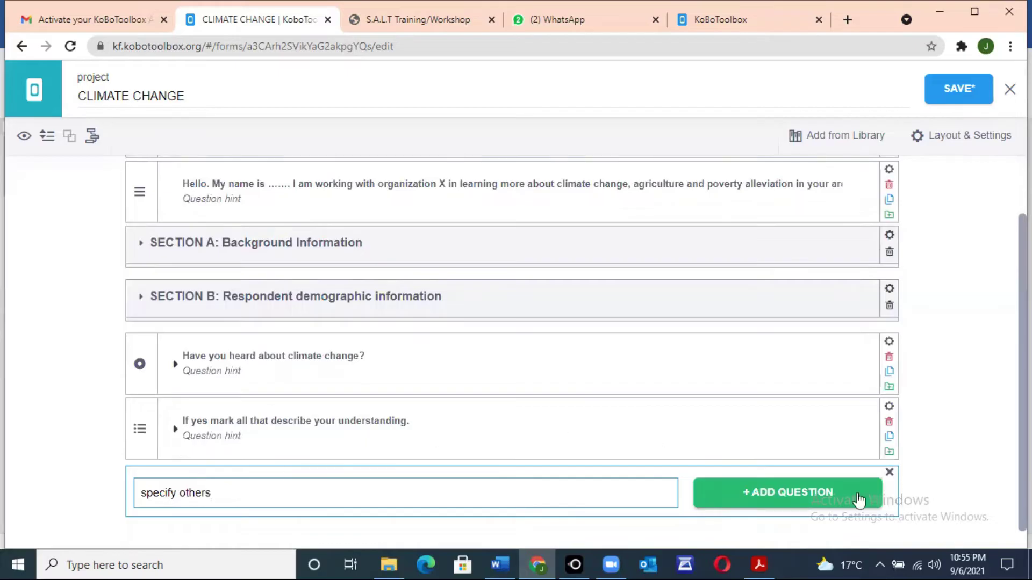
click(803, 493)
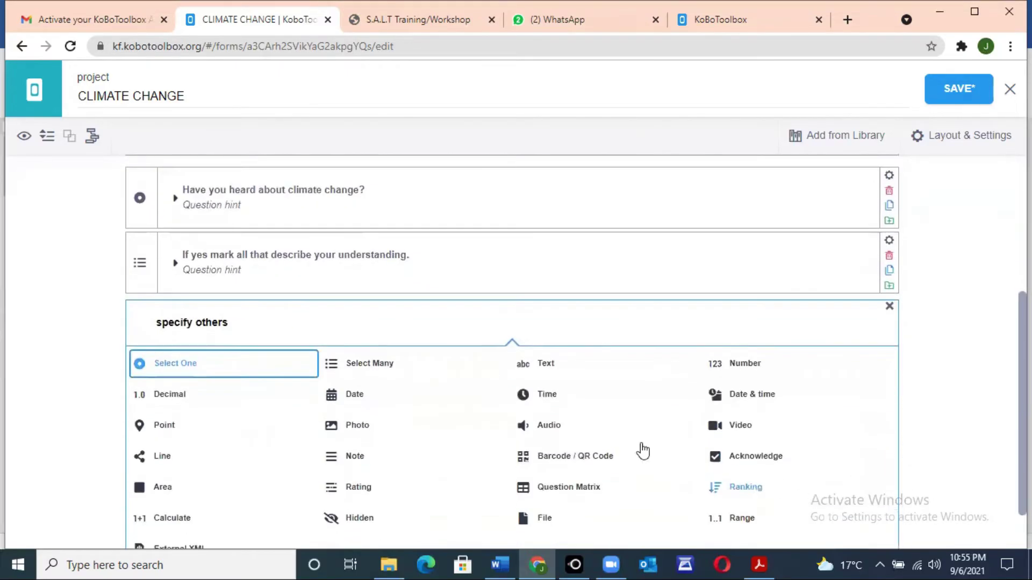
click(537, 365)
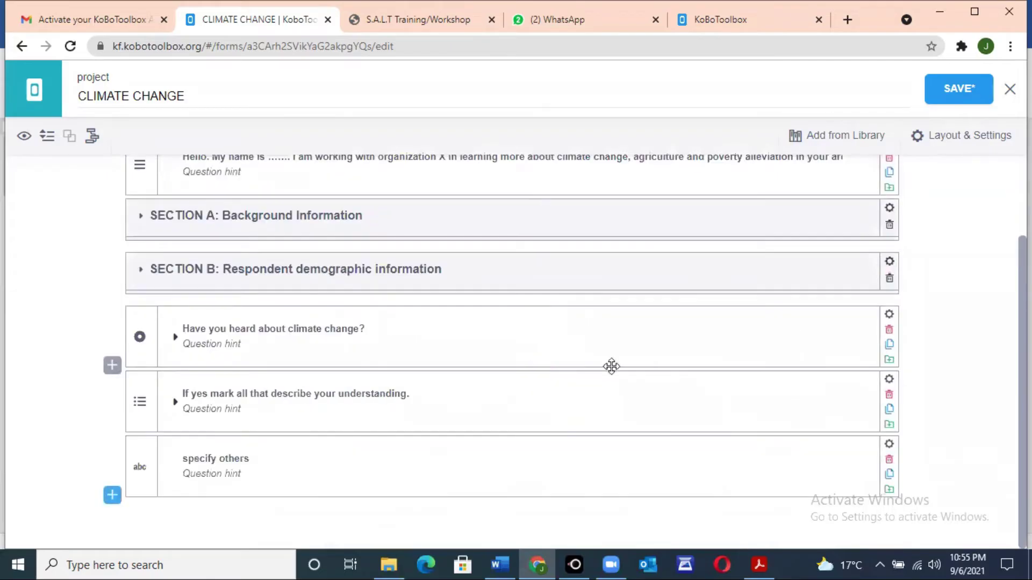
Add skip logic showing "specify others" only when "If yes mark all that describe your understanding." equals "others"
click(889, 446)
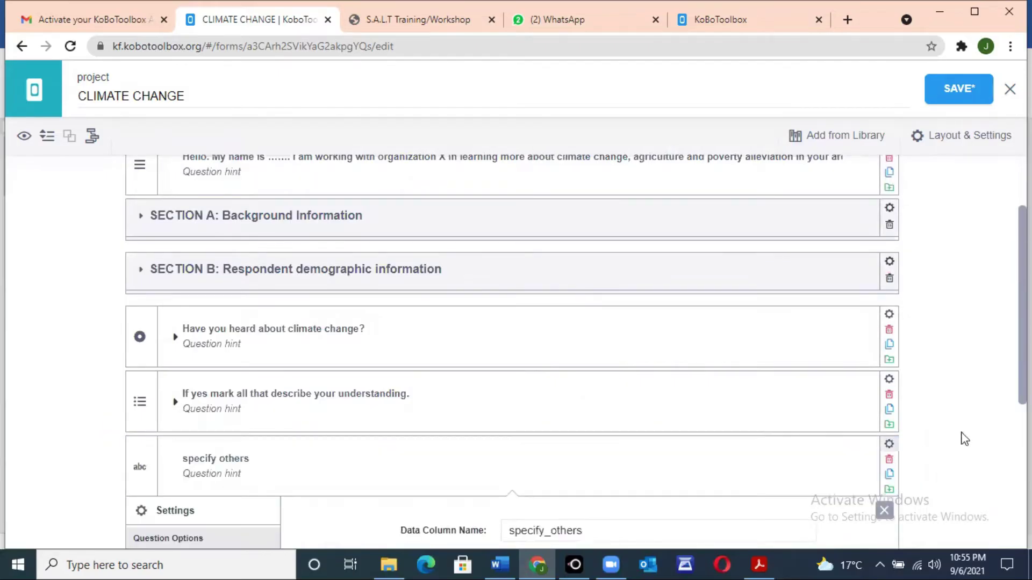
scroll(511, 349, down, 5)
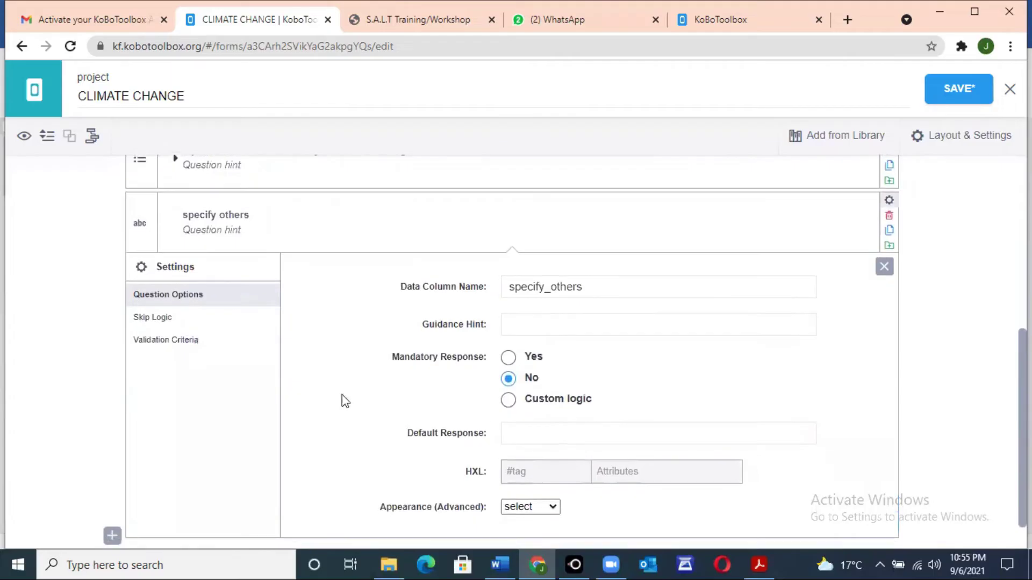
click(152, 318)
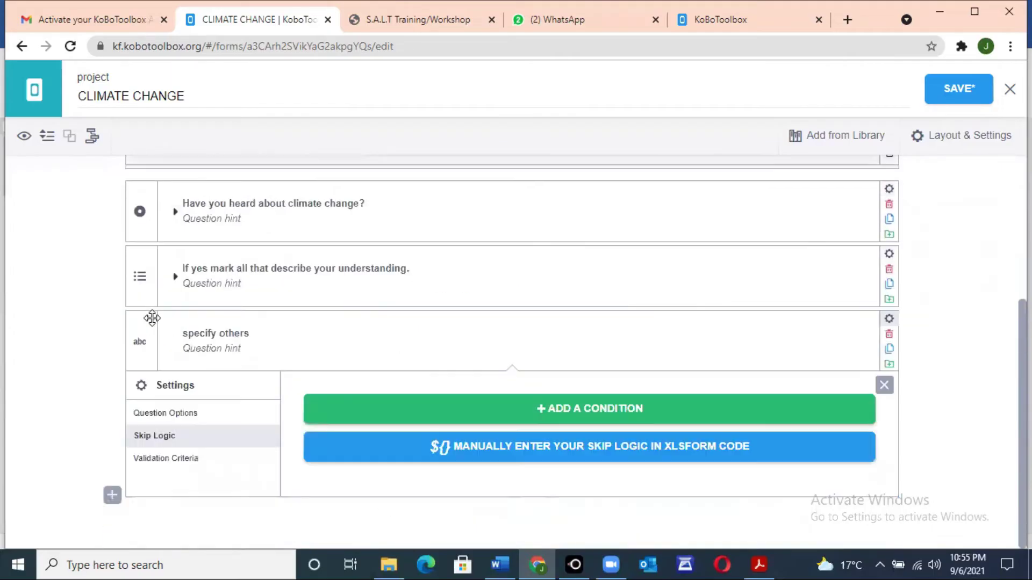
click(567, 408)
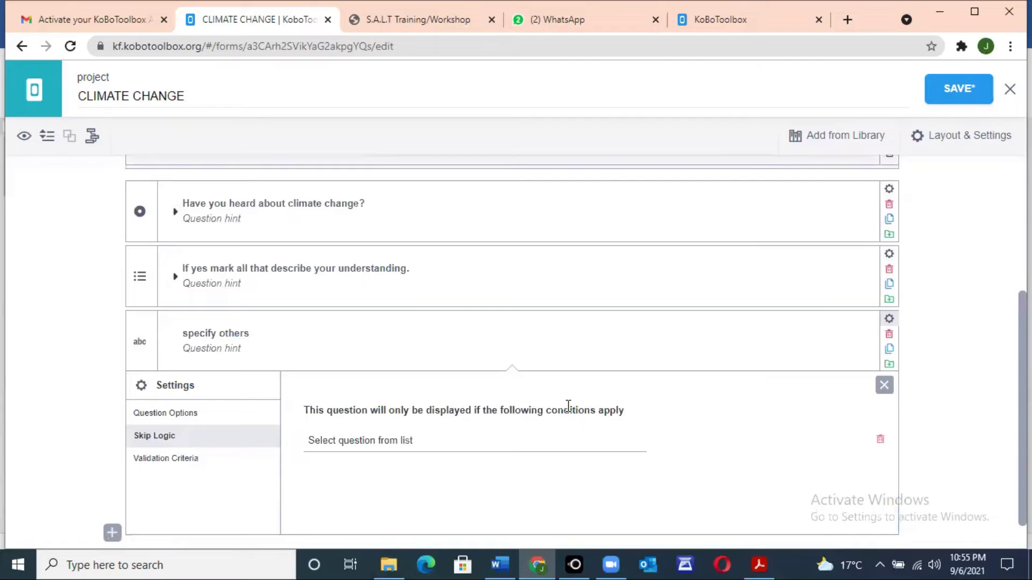
click(394, 439)
drag(640, 353, 642, 419)
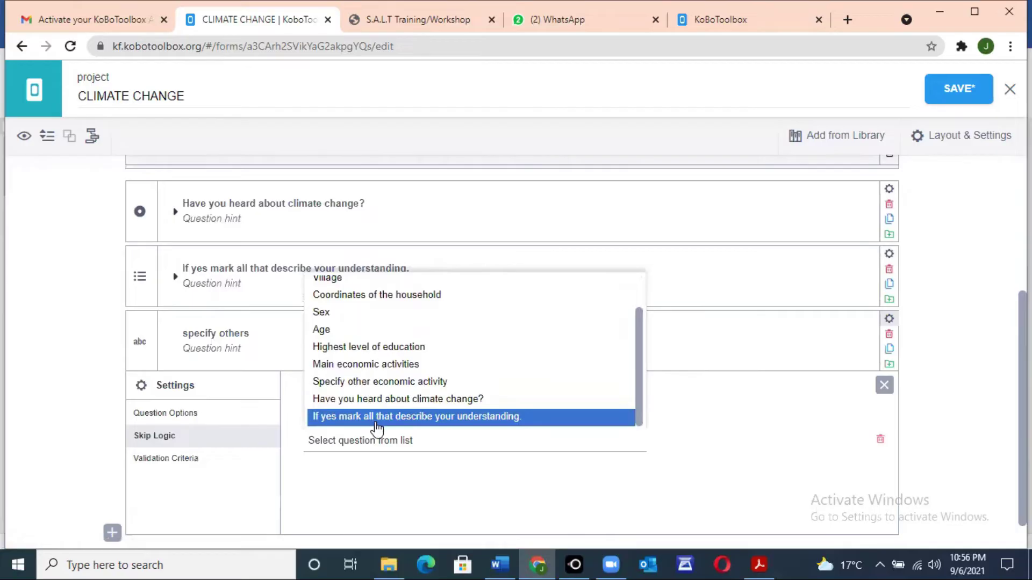
click(428, 419)
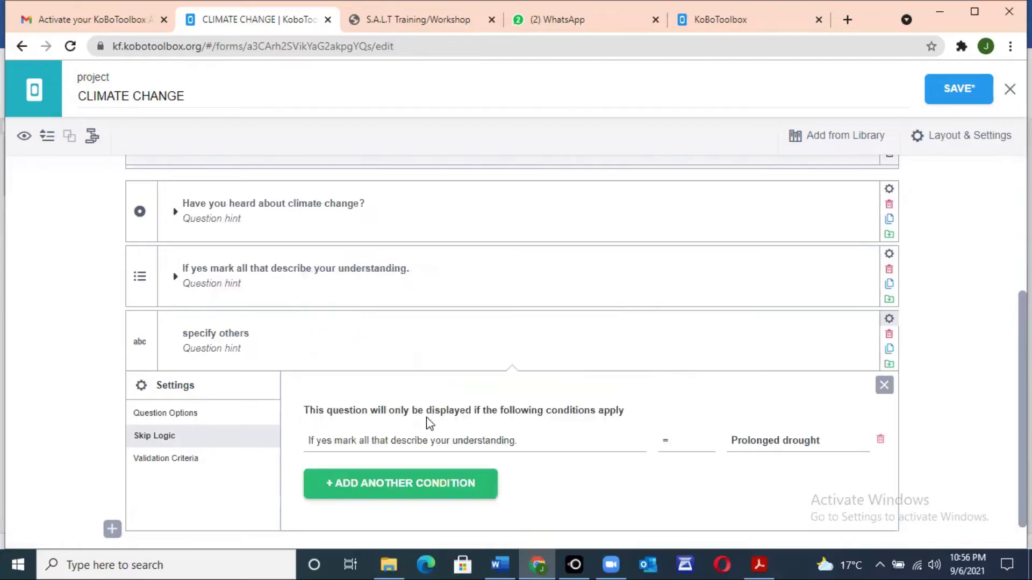
click(803, 449)
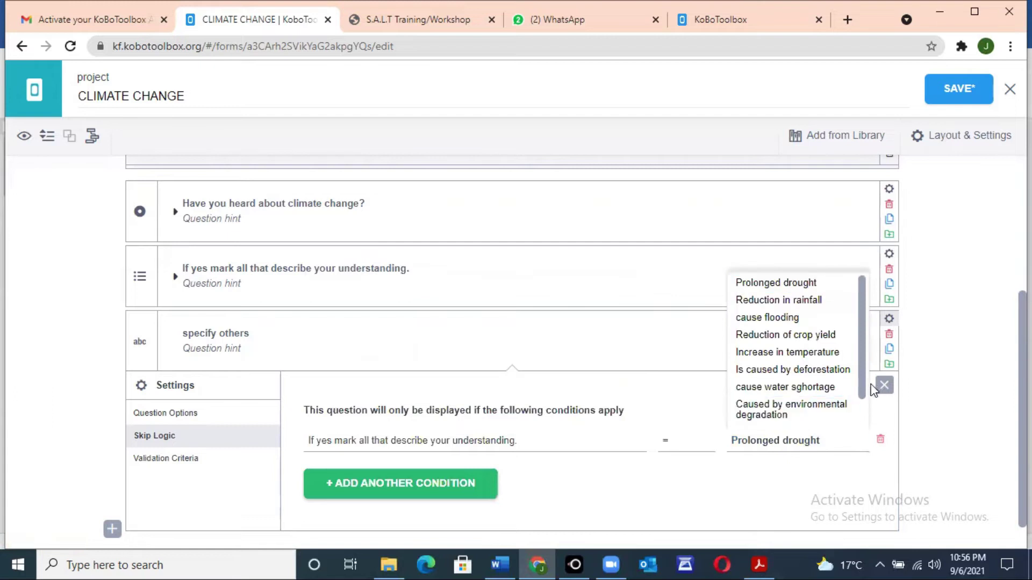
scroll(854, 414, down, 1)
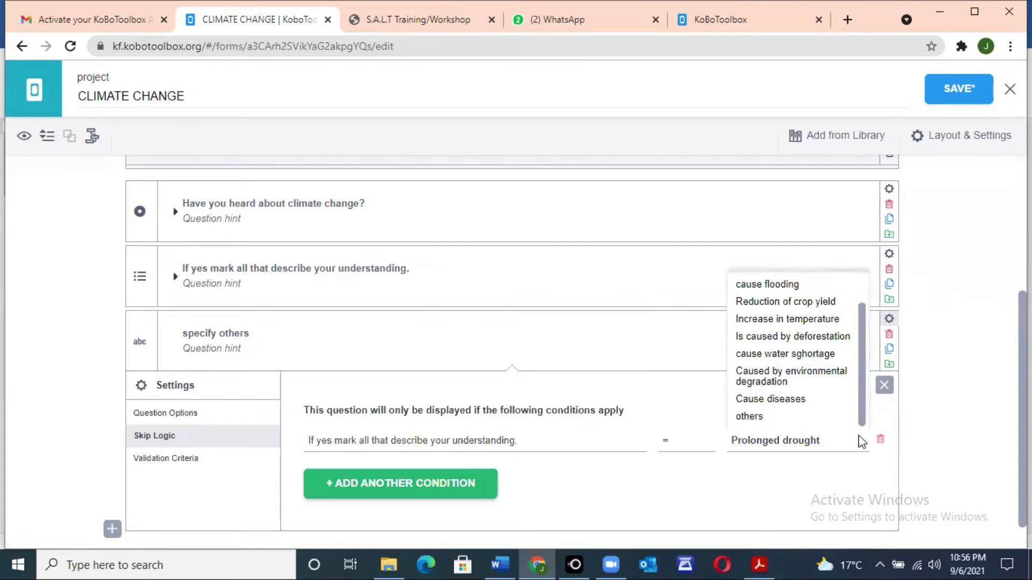
click(763, 419)
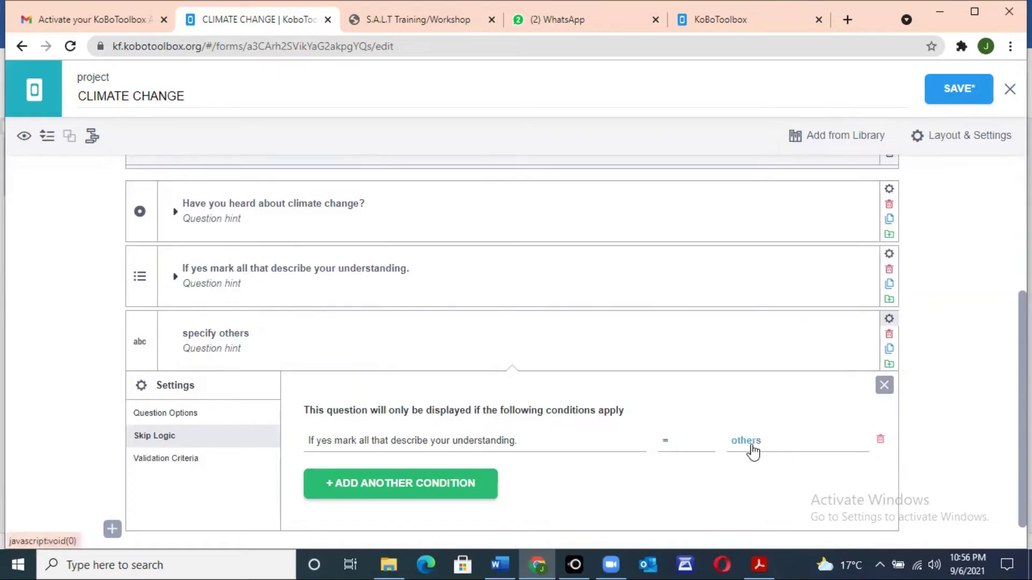
click(885, 386)
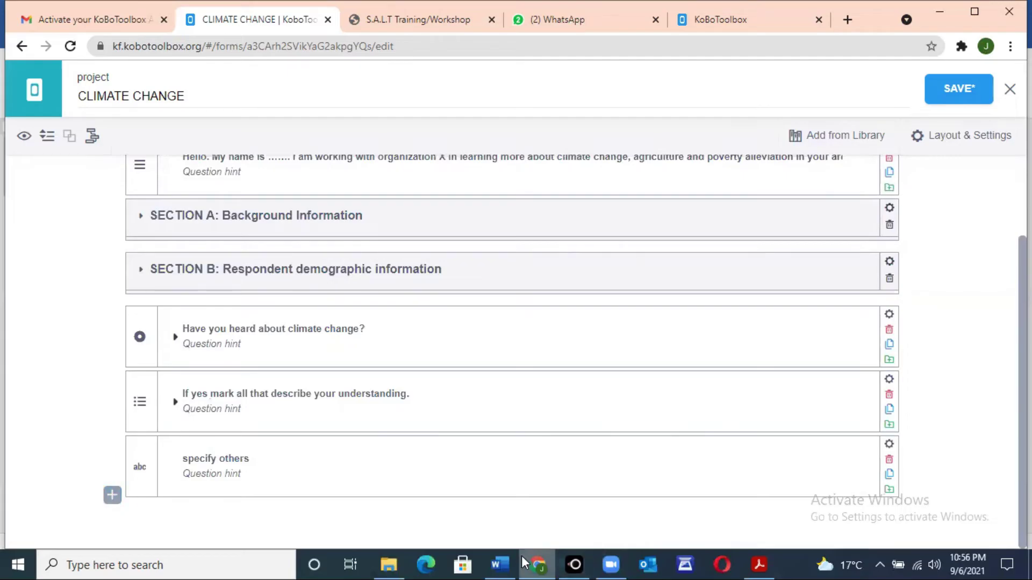
Switch to the Word questionnaire and copy the text of question 10, "Have you heard of the term climate smart-small scale agriculture?"
mouse_move(492, 556)
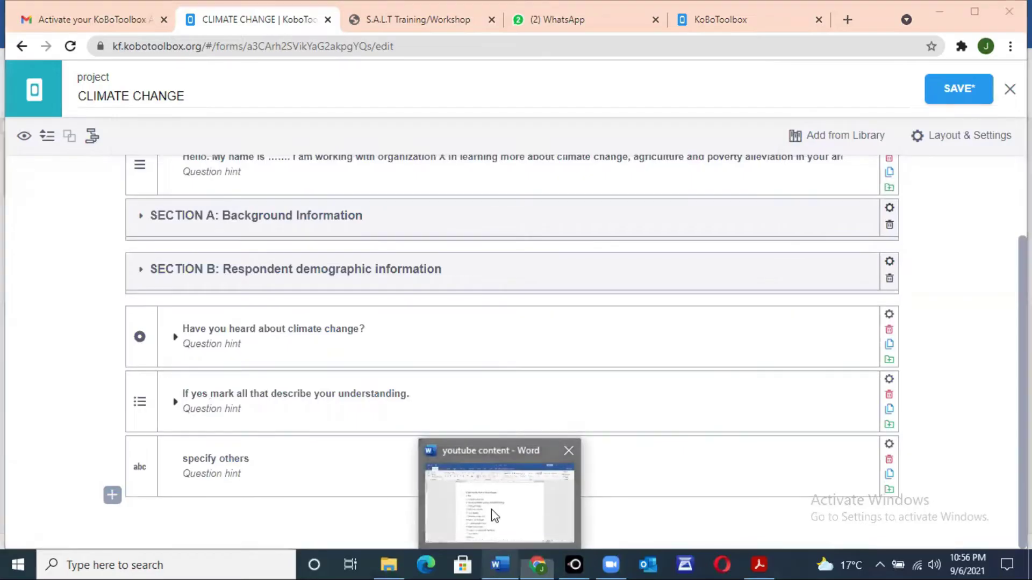
click(494, 516)
drag(1025, 359, 1025, 396)
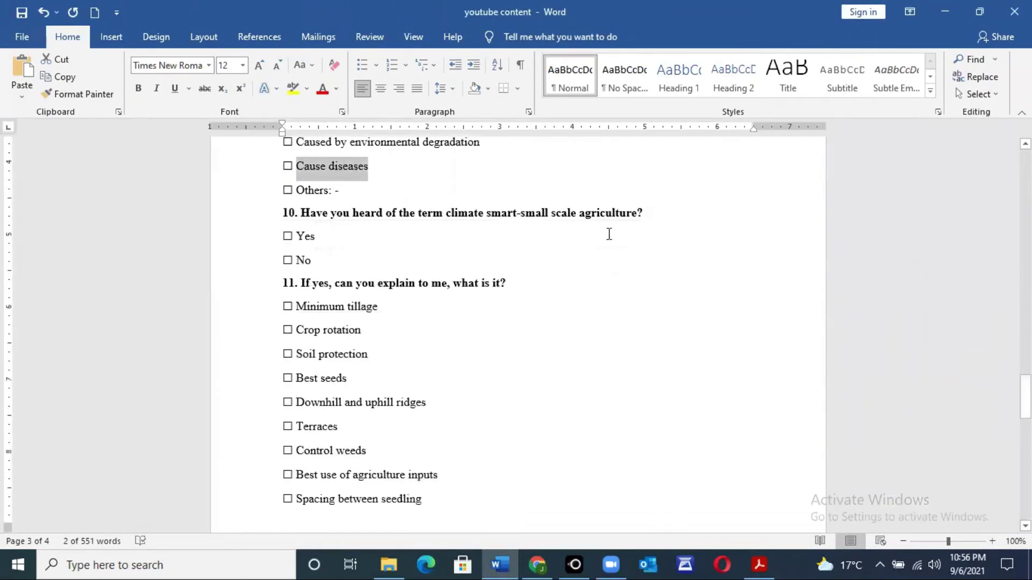
drag(645, 212, 301, 214)
key(ctrl+c)
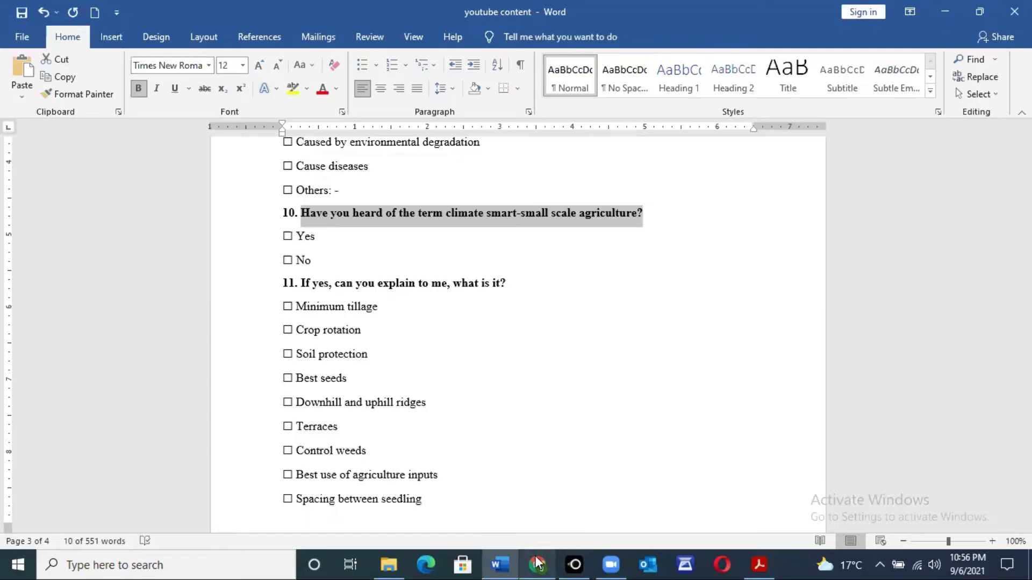
Return to the KoBoToolbox form and add "Have you heard of the term climate smart-small scale agriculture?" as a Select One question
mouse_move(537, 566)
click(555, 515)
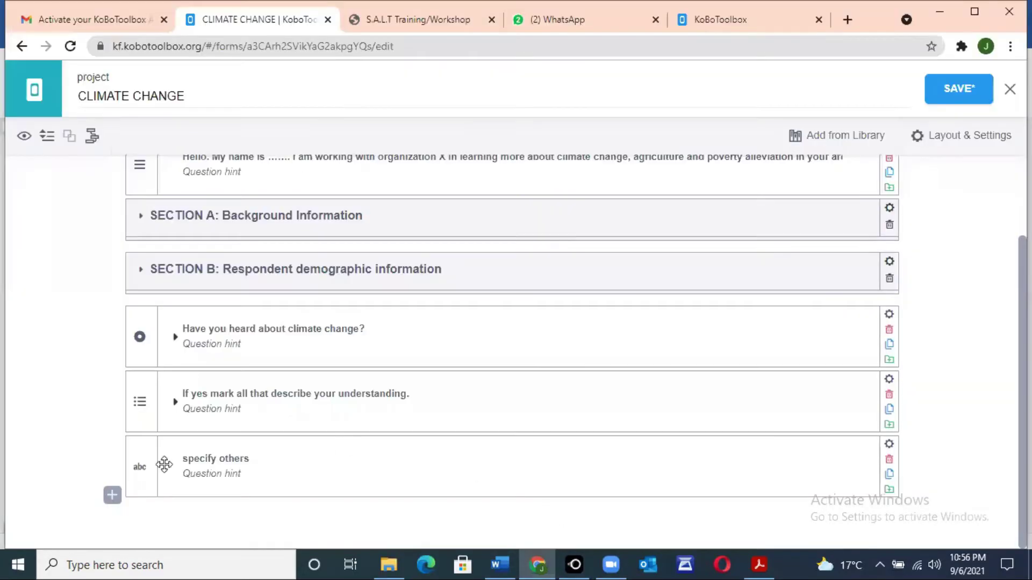
click(112, 496)
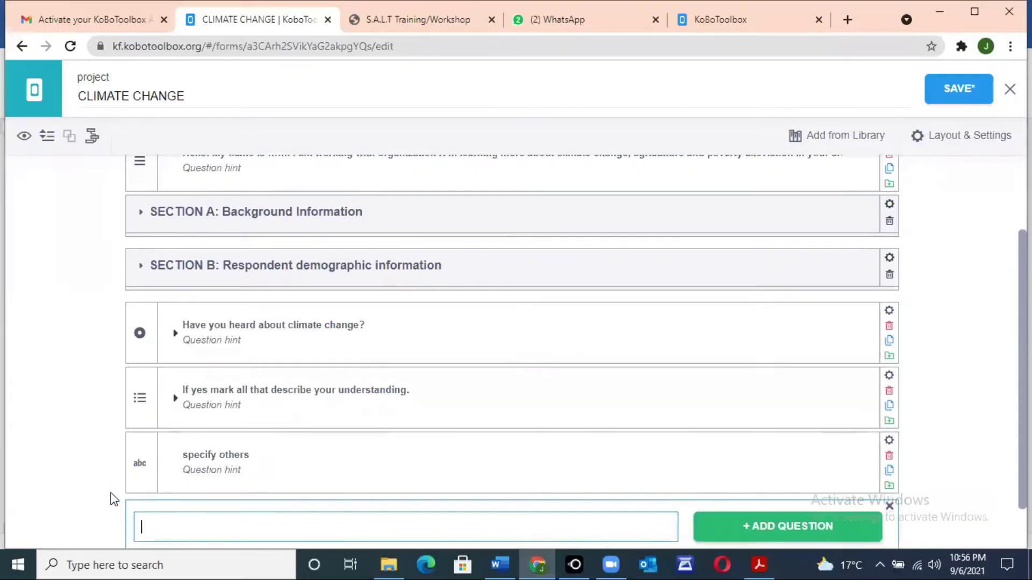
key(ctrl+v)
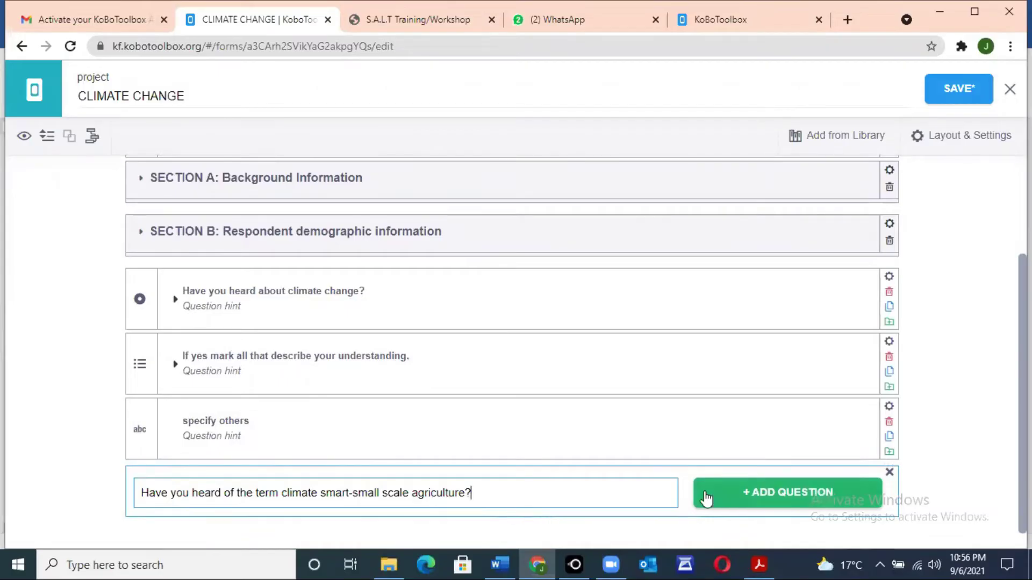
click(760, 494)
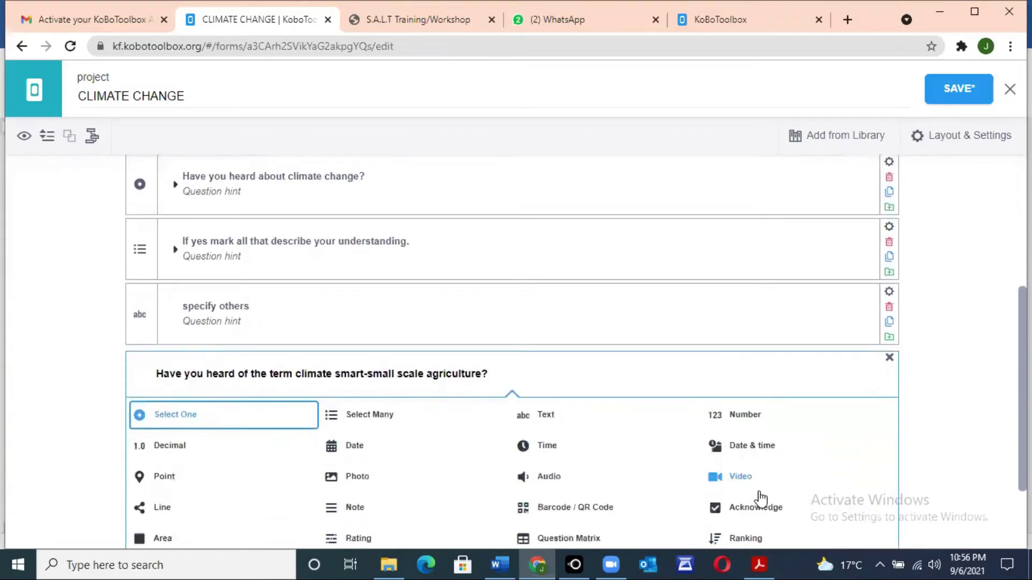
click(175, 362)
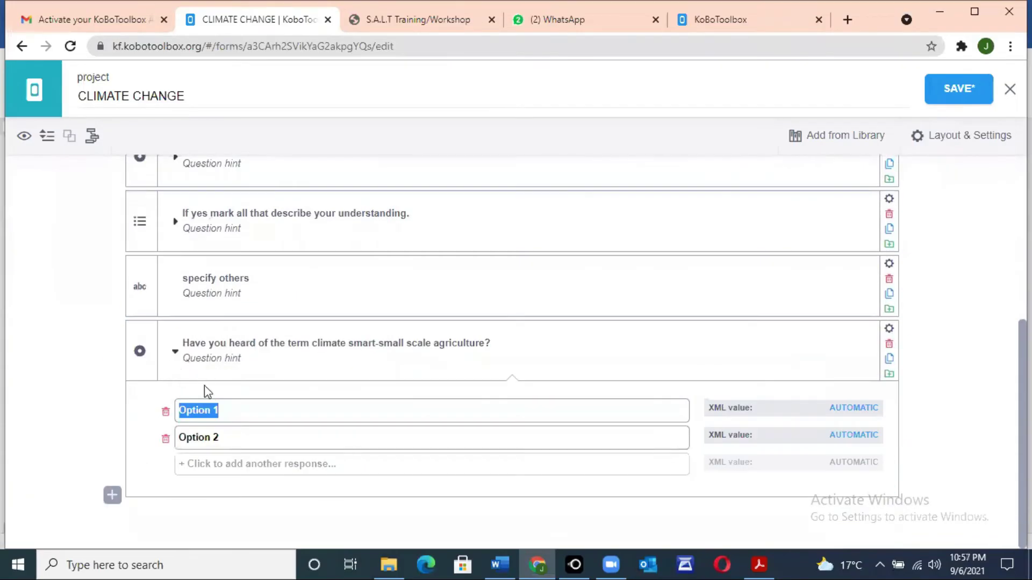
Name the two answer options of the climate smart-small scale agriculture question "Yes" and "No"
text(Y)
key(BackSpace)
key(BackSpace)
key(BackSpace)
key(BackSpace)
key(BackSpace)
key(BackSpace)
key(BackSpace)
text(No)
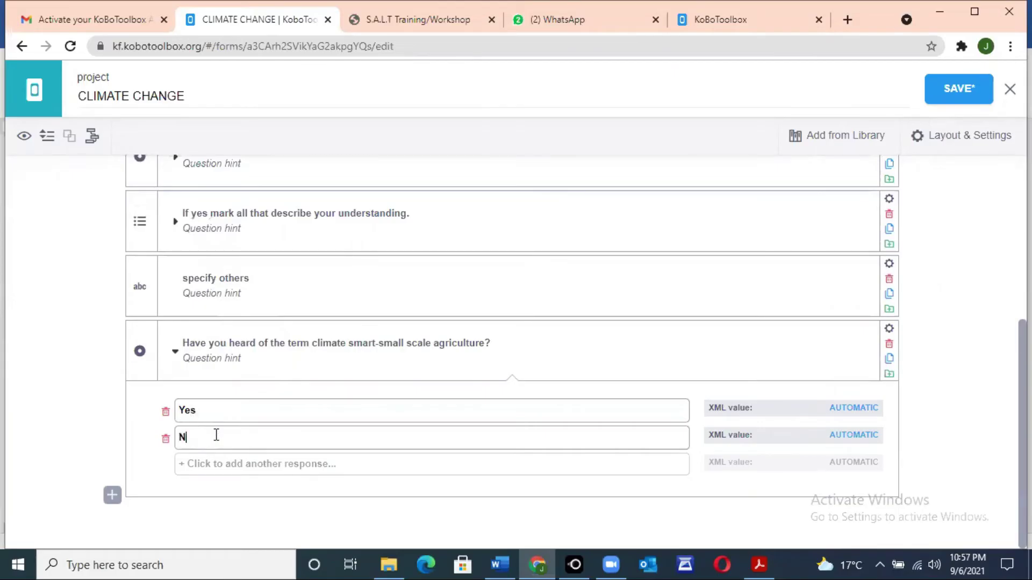
Set the XML value of Yes to 1 and of No to 2, and collapse the question's options
click(853, 411)
text(1)
click(863, 436)
text(2)
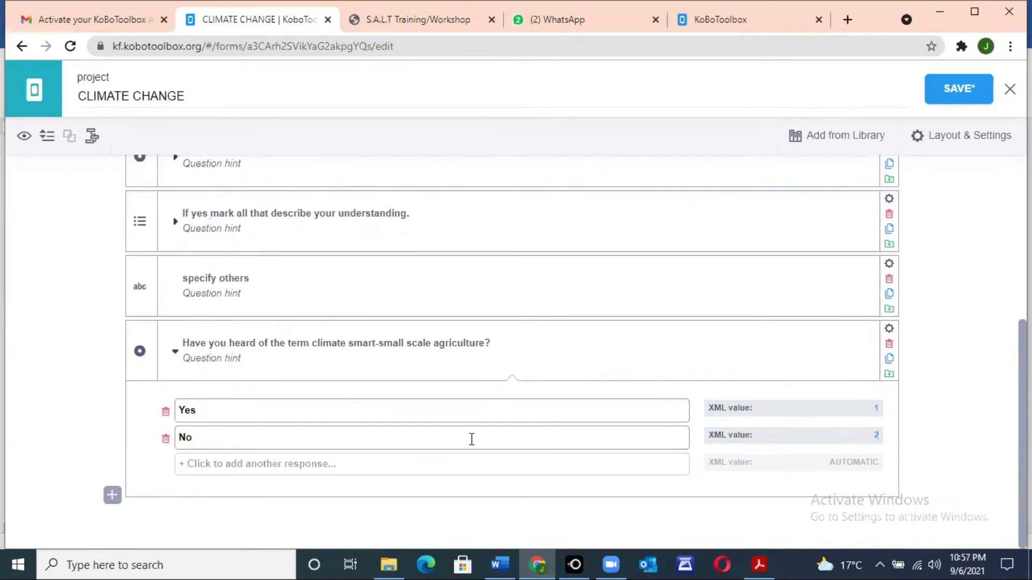
click(175, 354)
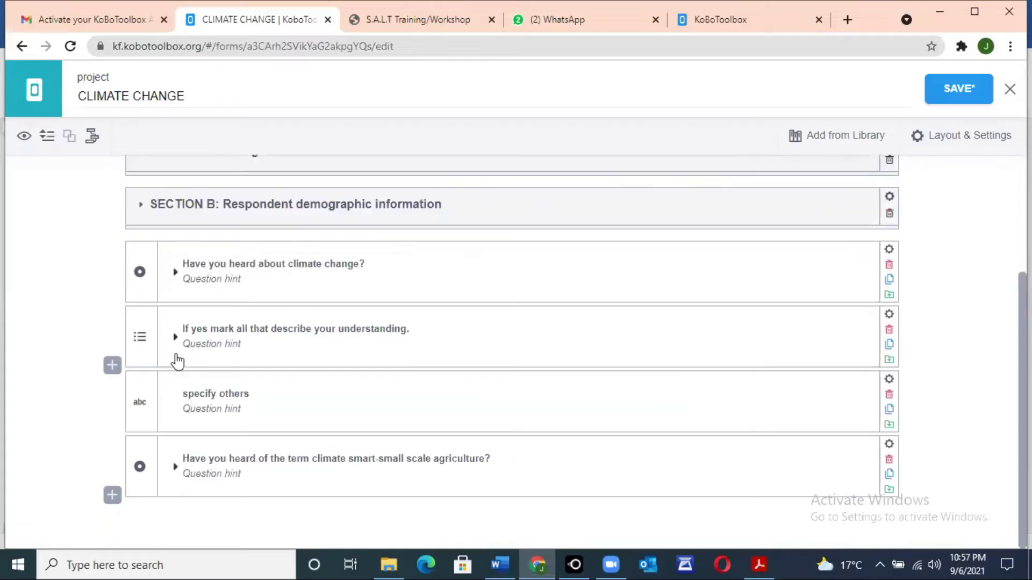
Start a new question below the climate smart-small scale agriculture question, and copy question 11, "If yes, can you explain to me, what is it?", from the Word questionnaire
click(113, 496)
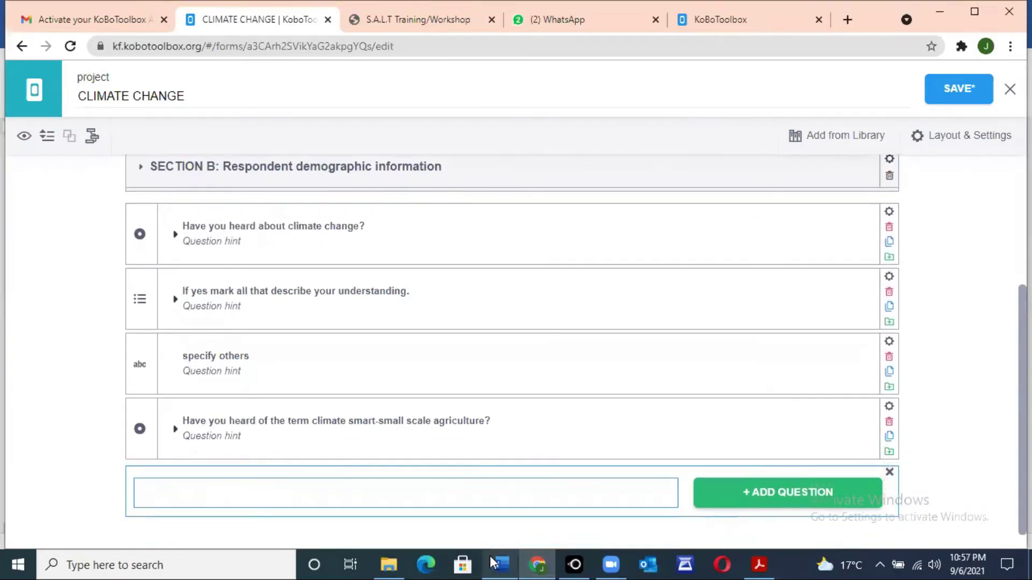
mouse_move(499, 563)
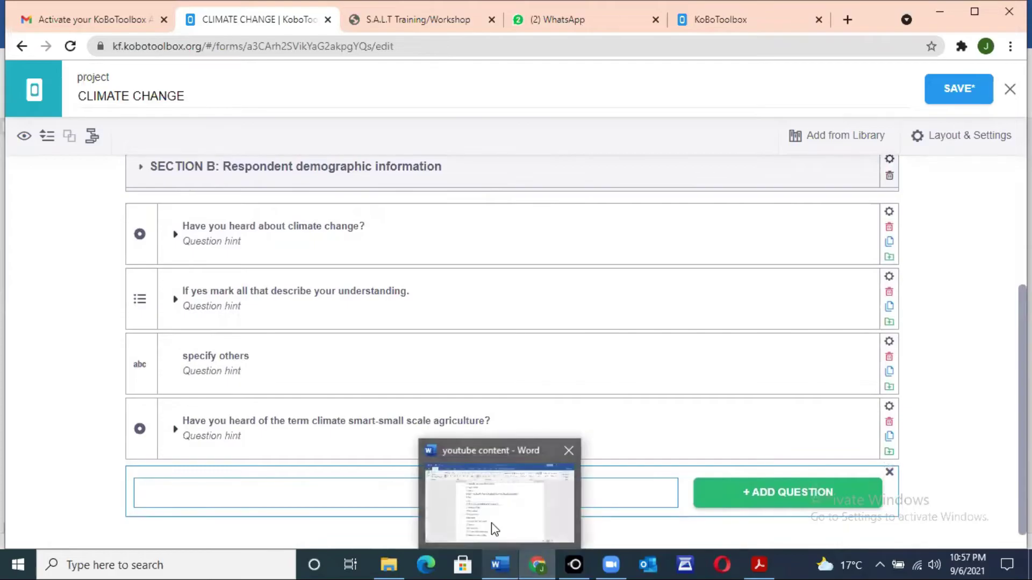
click(493, 527)
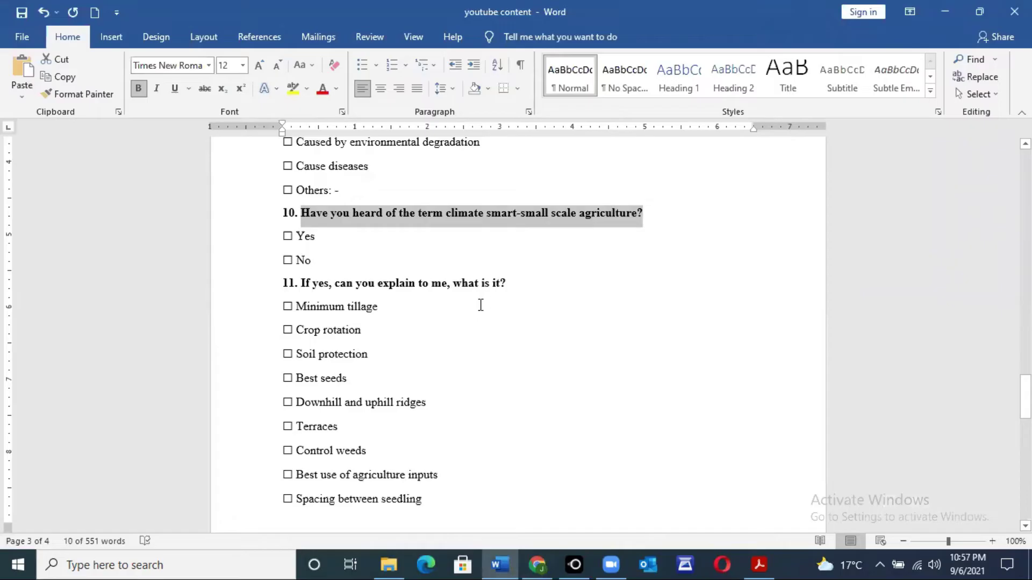
drag(509, 286, 301, 286)
key(ctrl+c)
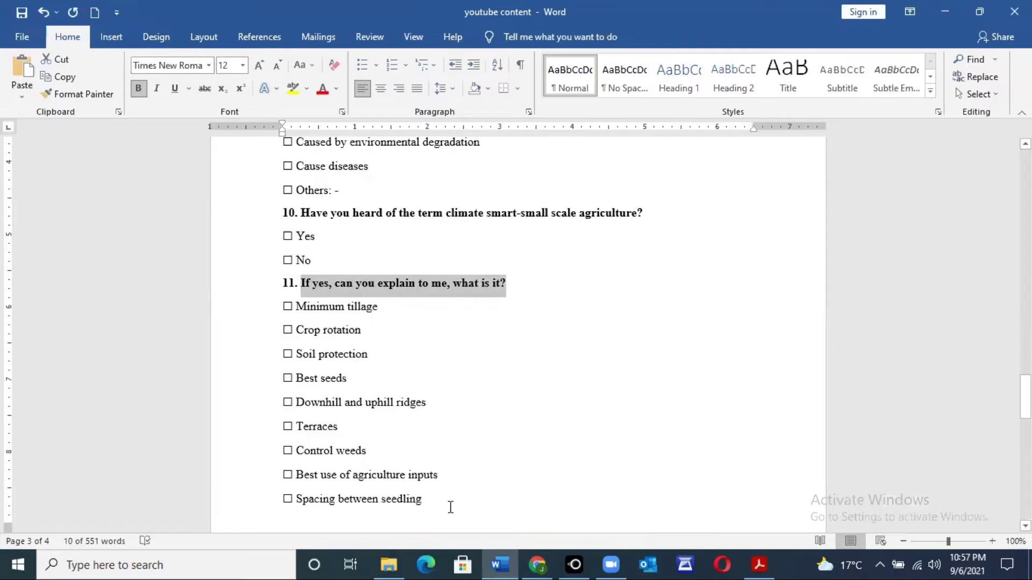
Return to the KoBoToolbox form and enter "If yes, can you explain to me, what is it?" as the new question's text
mouse_move(538, 564)
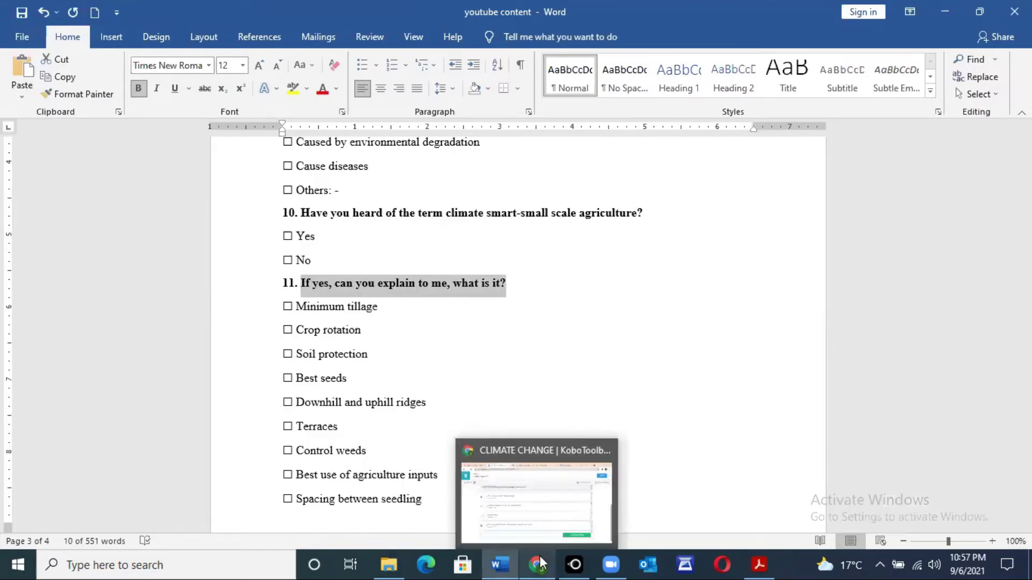
click(563, 520)
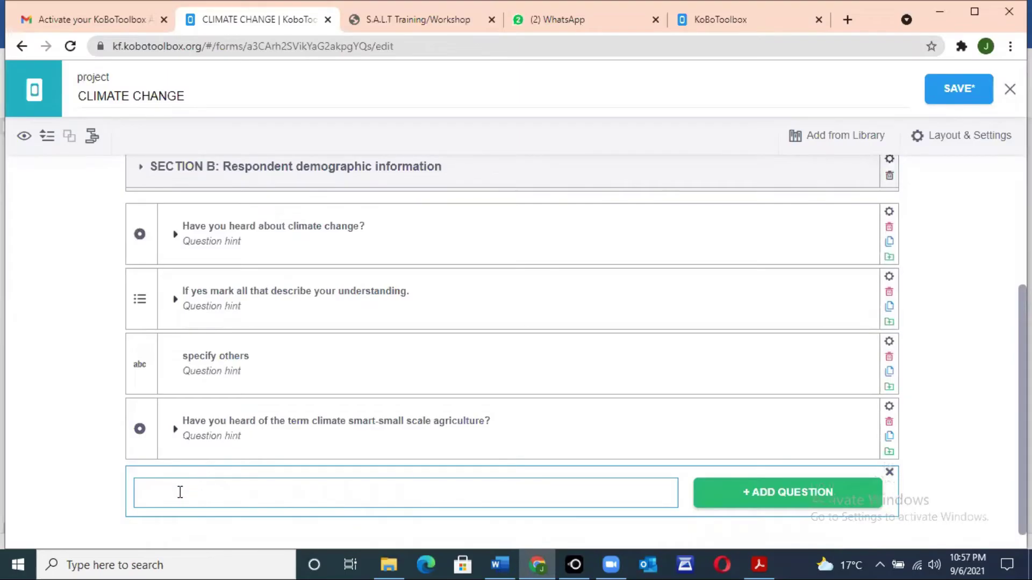
key(ctrl+v)
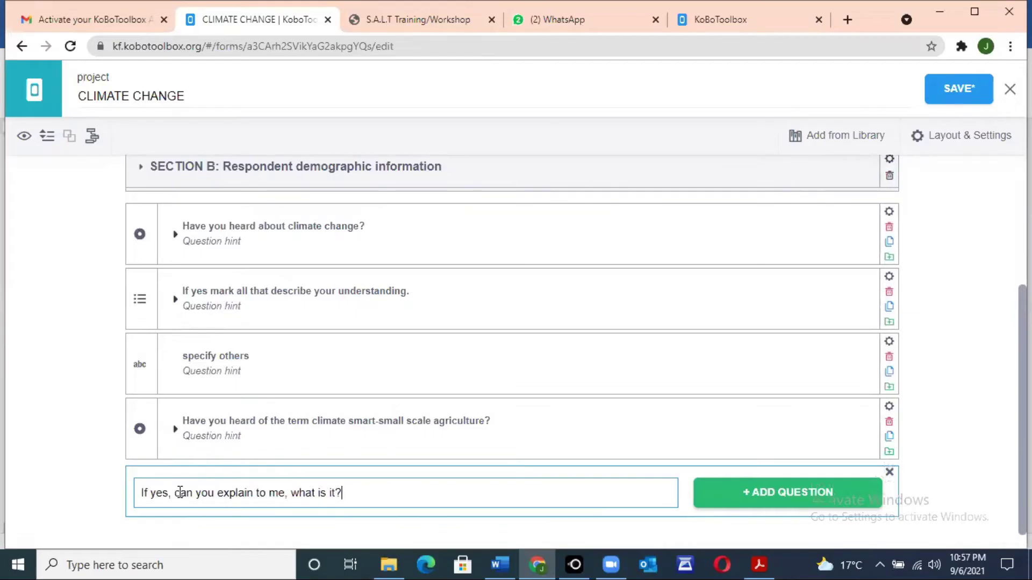
click(783, 496)
scroll(779, 494, down, 3)
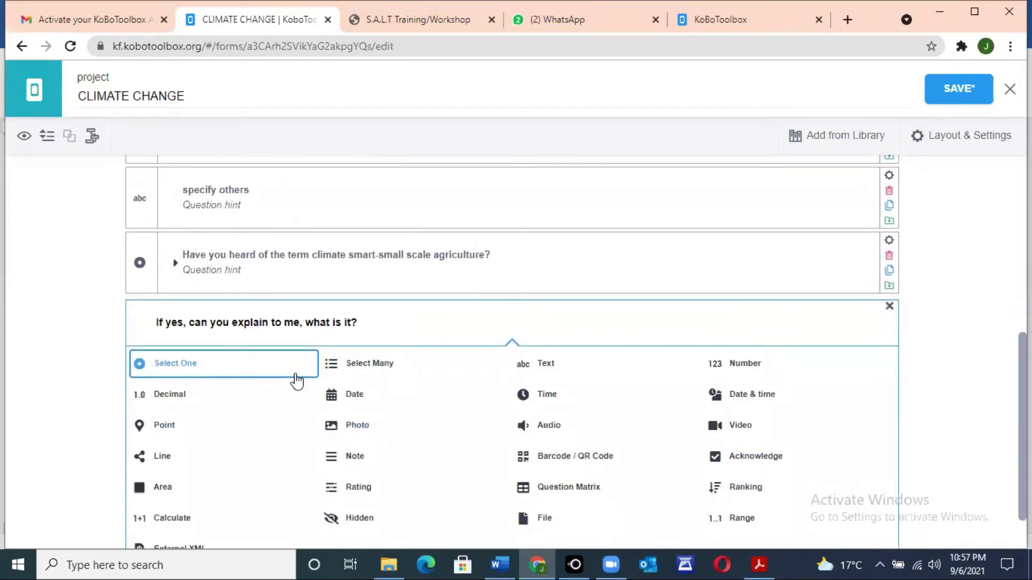
Switch to the Word questionnaire and copy question 11's first answer, "Minimum tillage"
mouse_move(500, 564)
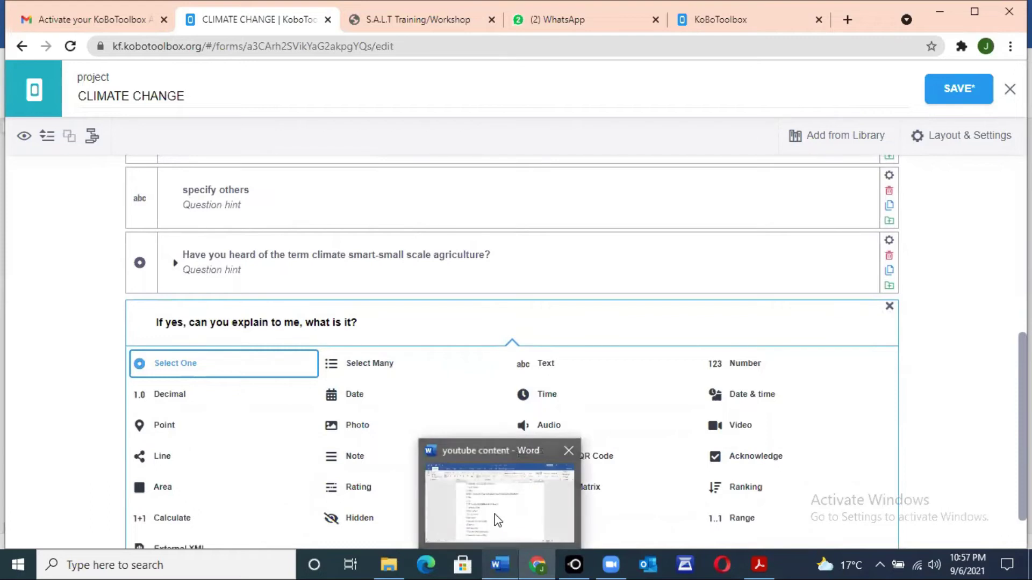
click(497, 520)
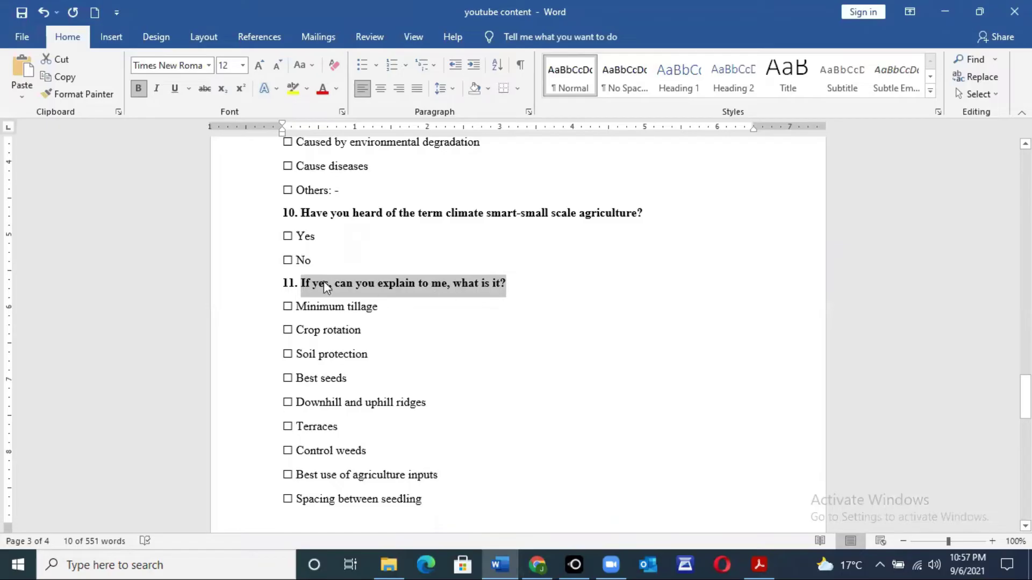
click(387, 310)
drag(349, 310, 311, 313)
key(ctrl+c)
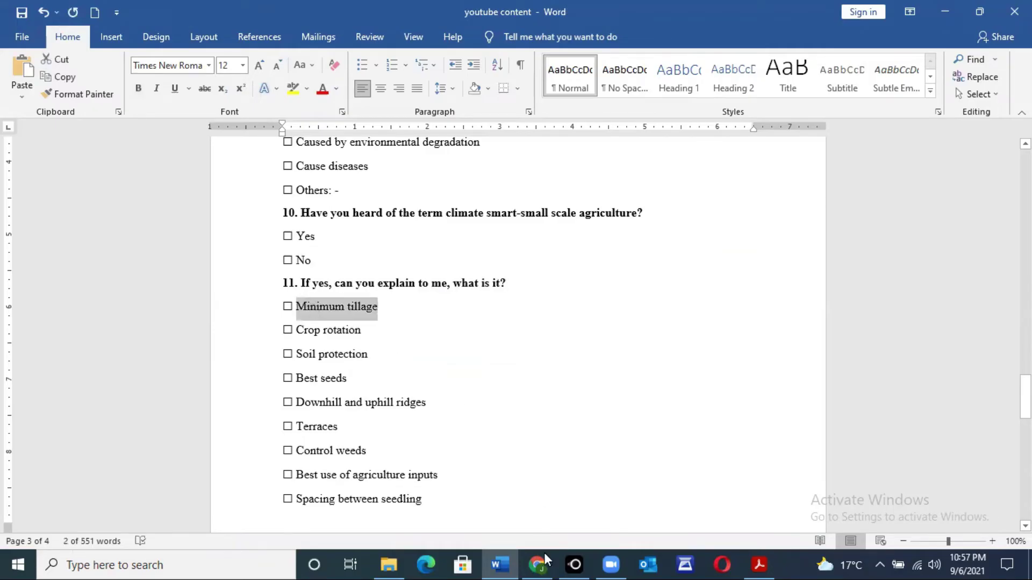
Back in the KoBoToolbox form, make the new question Select One and name its first option "Minimum tillage"
mouse_move(537, 563)
click(555, 530)
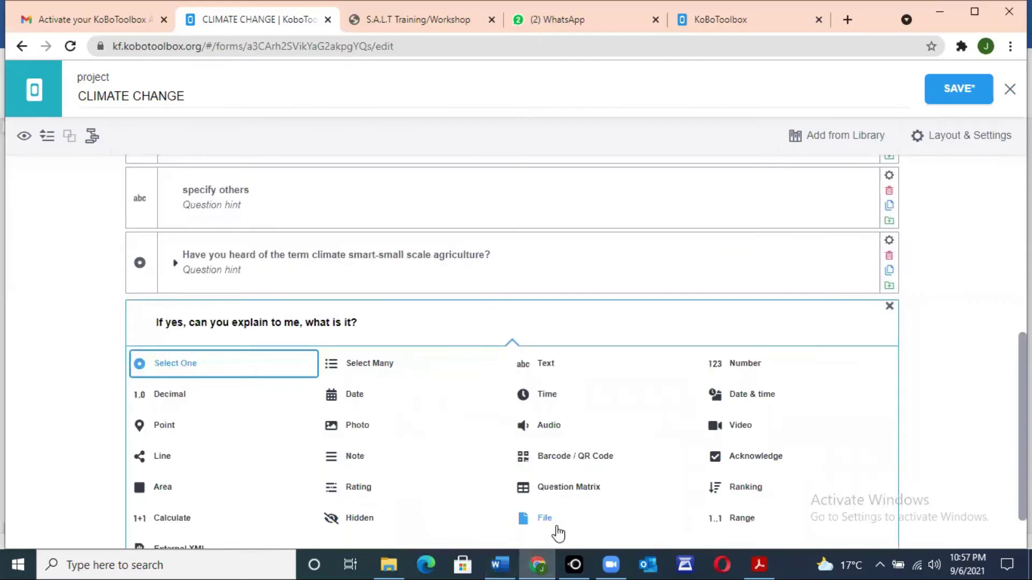
click(277, 371)
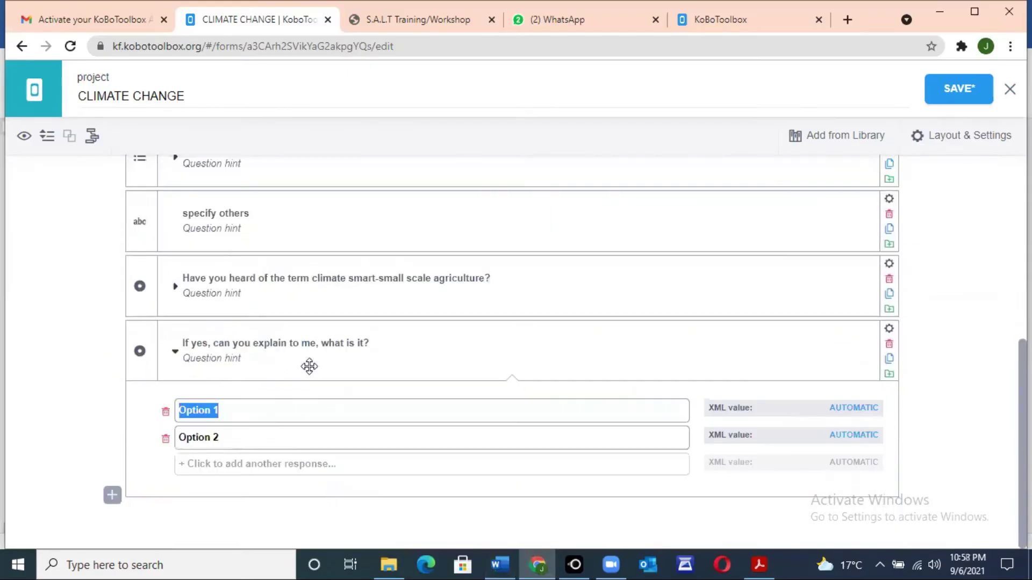
key(BackSpace)
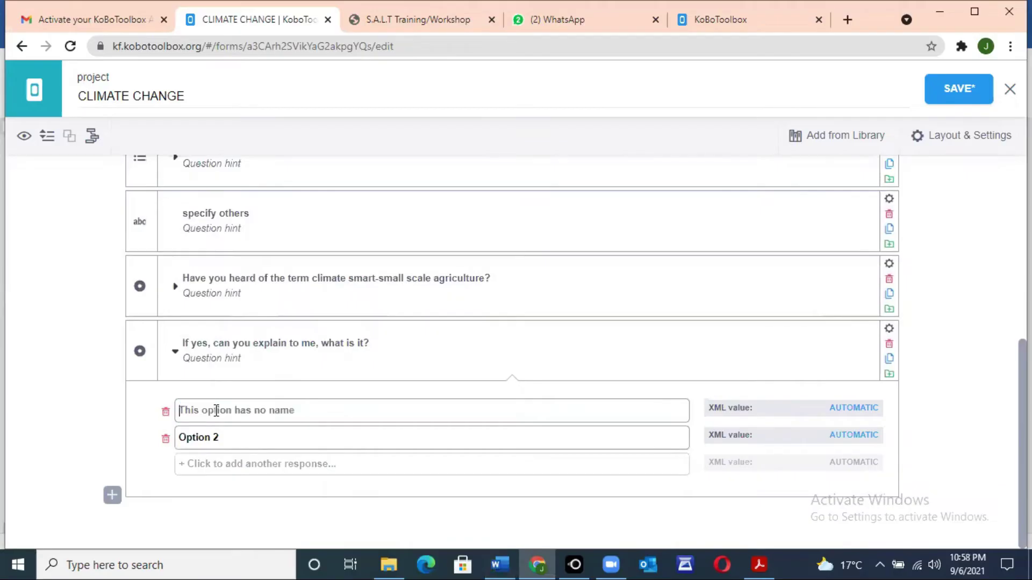
key(ctrl+v)
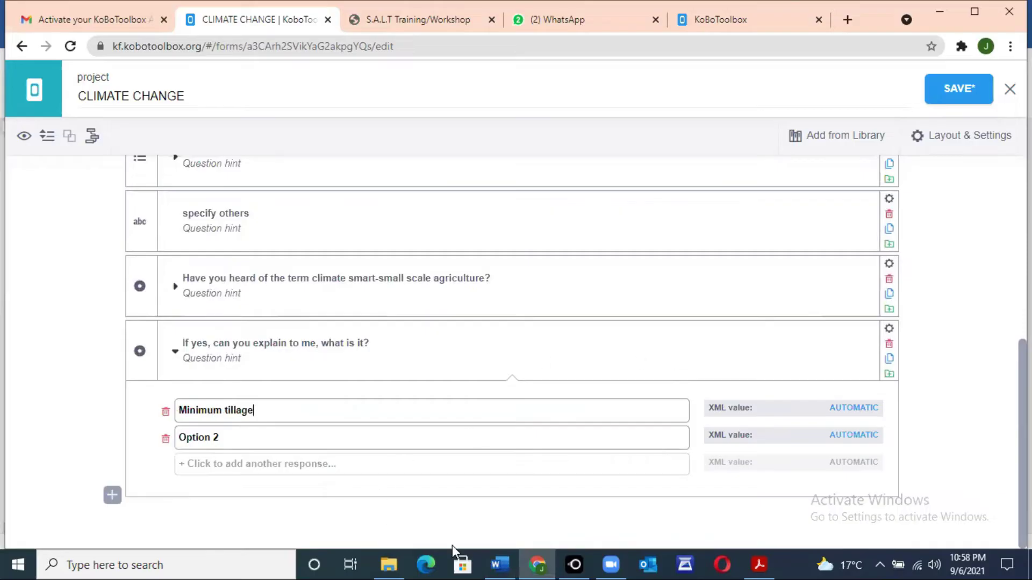
Switch to the Word questionnaire and copy question 11's second answer, "Crop rotation"
mouse_move(505, 561)
click(509, 511)
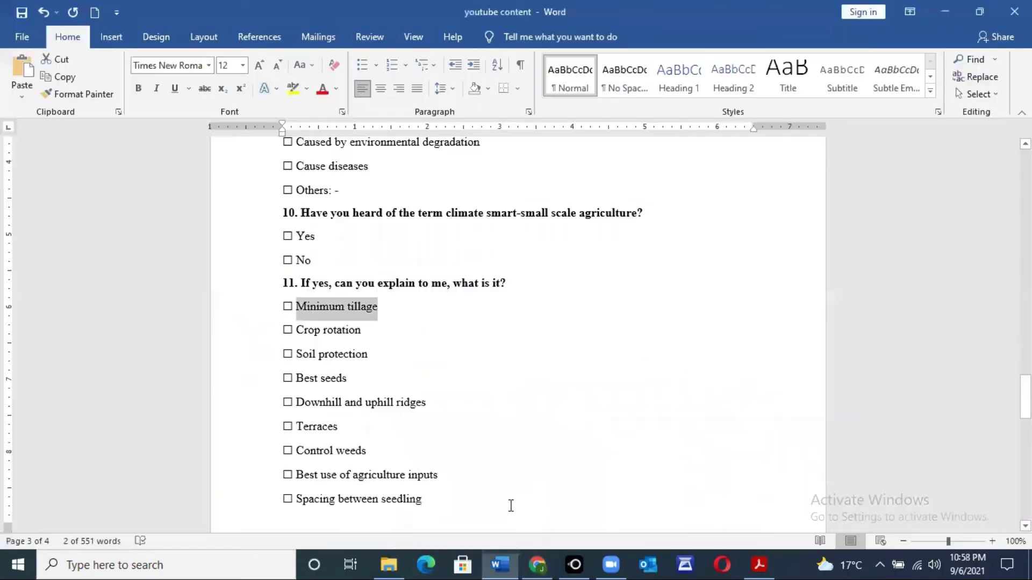
drag(364, 335, 316, 335)
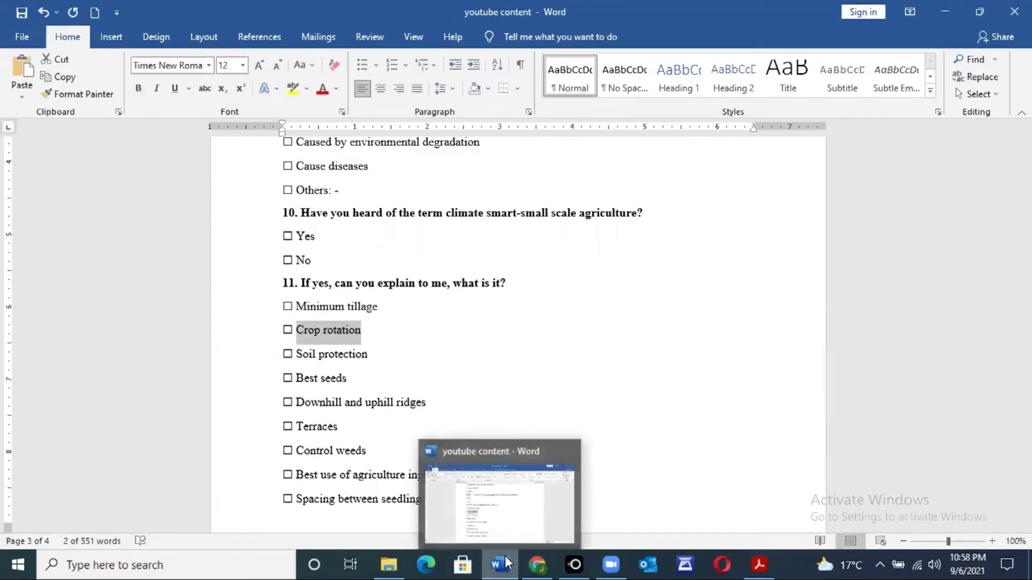
Return to the KoBoToolbox form and name the second option of "If yes, can you explain to me, what is it?" "Crop rotation"
mouse_move(537, 564)
click(532, 524)
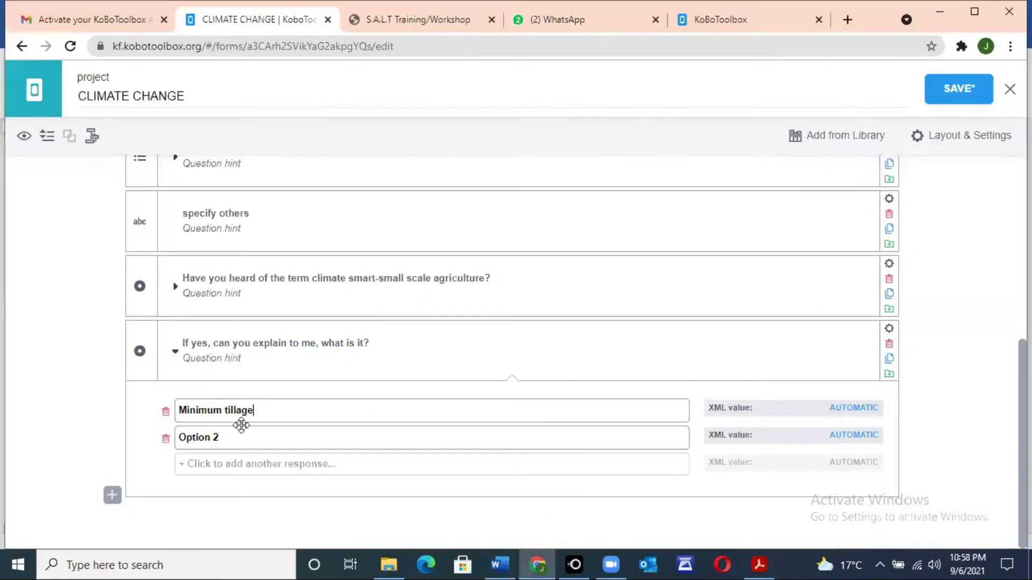
double_click(217, 438)
key(BackSpace)
key(BackSpace)
key(BackSpace)
key(BackSpace)
key(BackSpace)
key(BackSpace)
key(BackSpace)
text(Crop rotation)
Add a third answer option to the question and go back to the Word questionnaire for its text
click(207, 464)
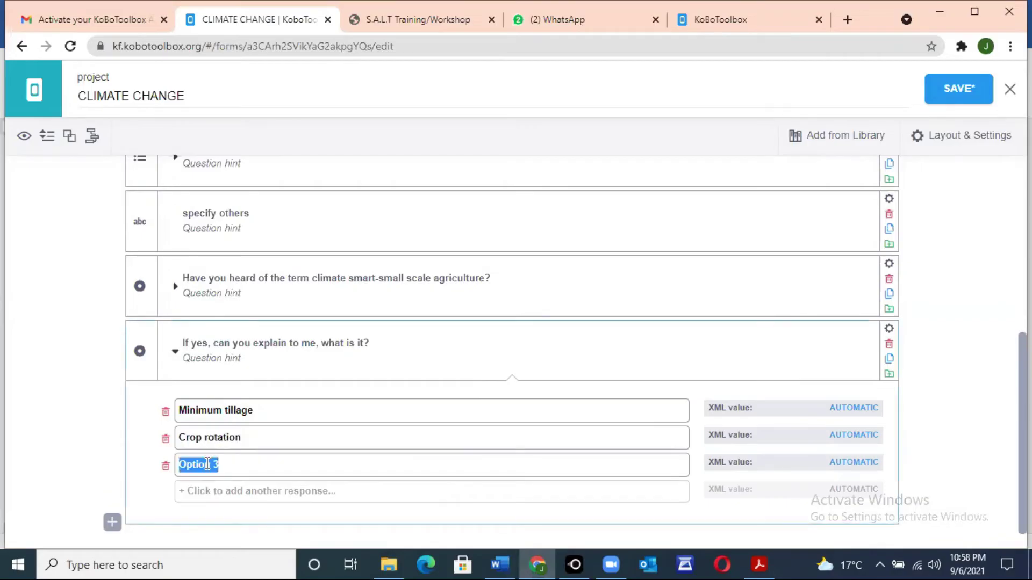
mouse_move(500, 565)
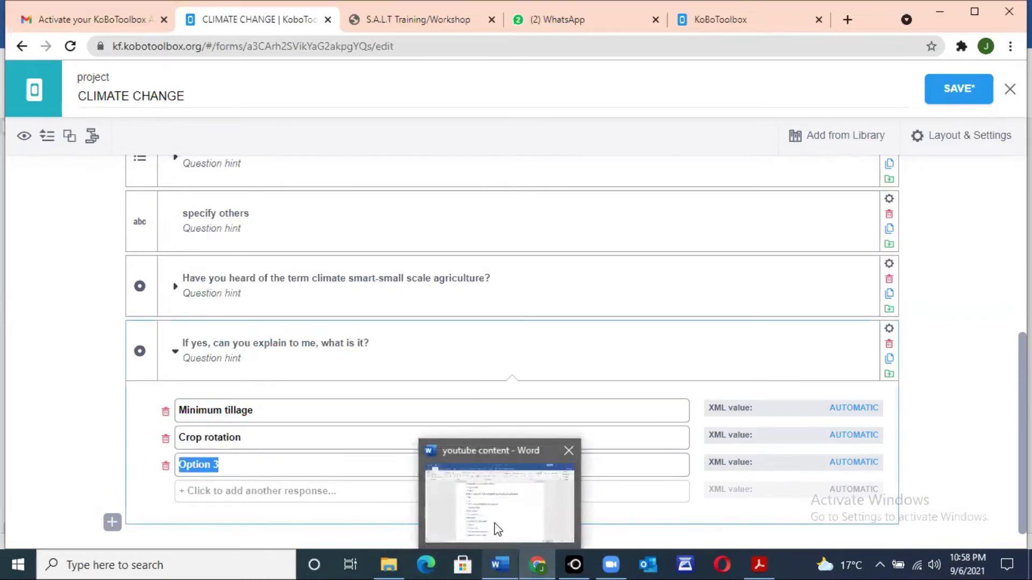
Copy "Soil protection" from the Word document into the third response of the "If yes, can you explain" question and add "best seeds" as the fourth
click(497, 529)
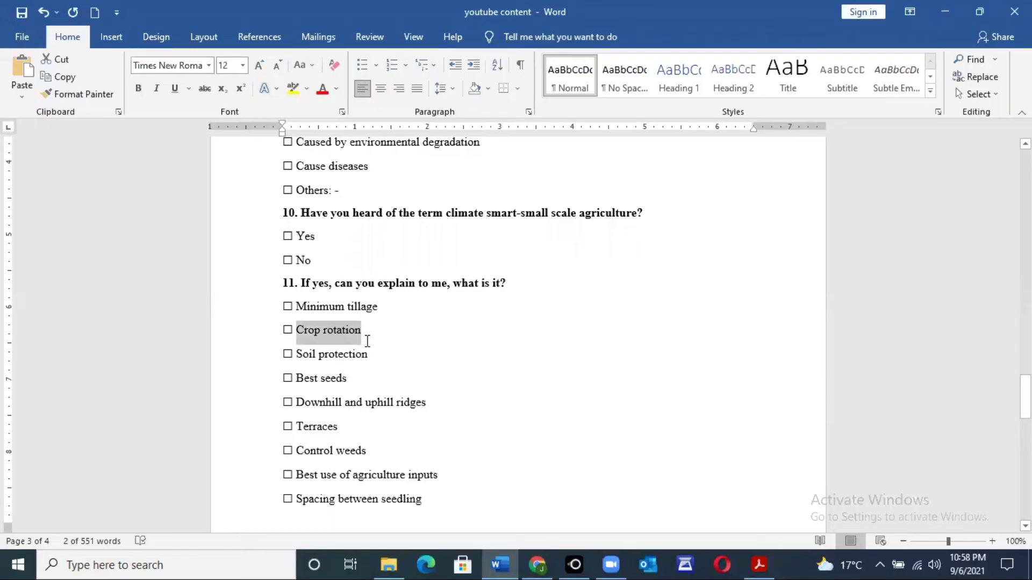
drag(371, 352, 308, 353)
key(ctrl+c)
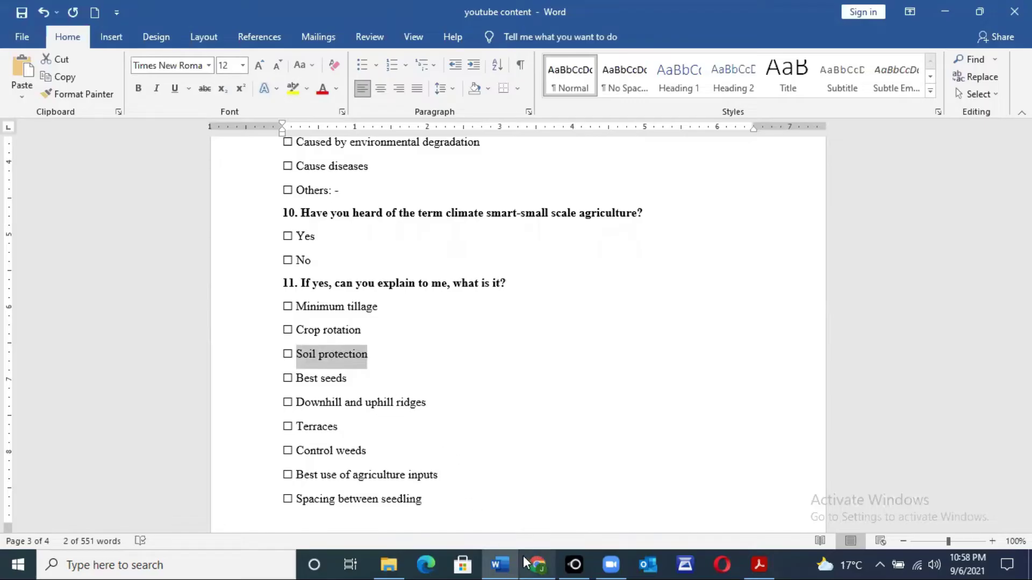
mouse_move(538, 564)
click(533, 516)
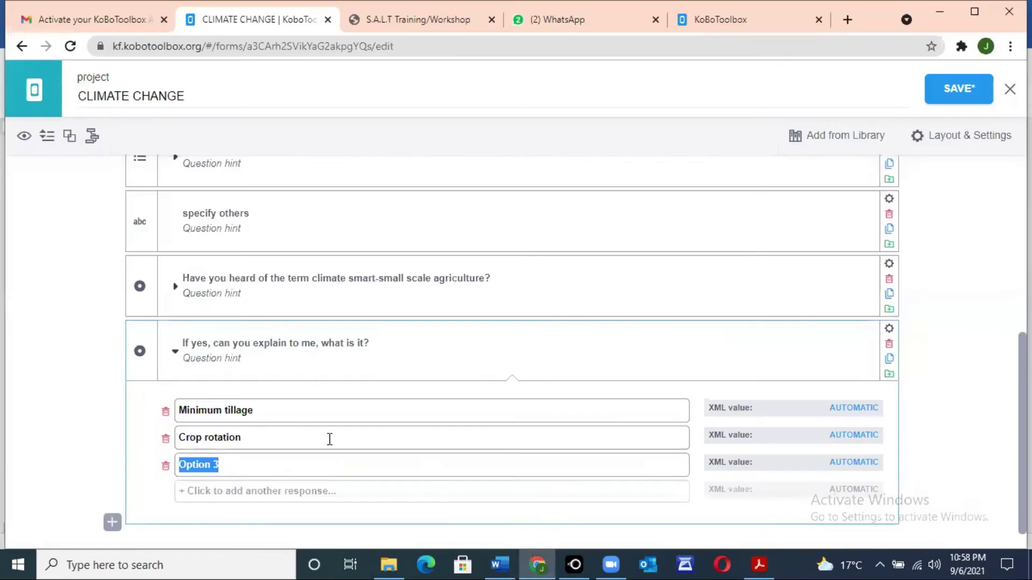
key(ctrl+v)
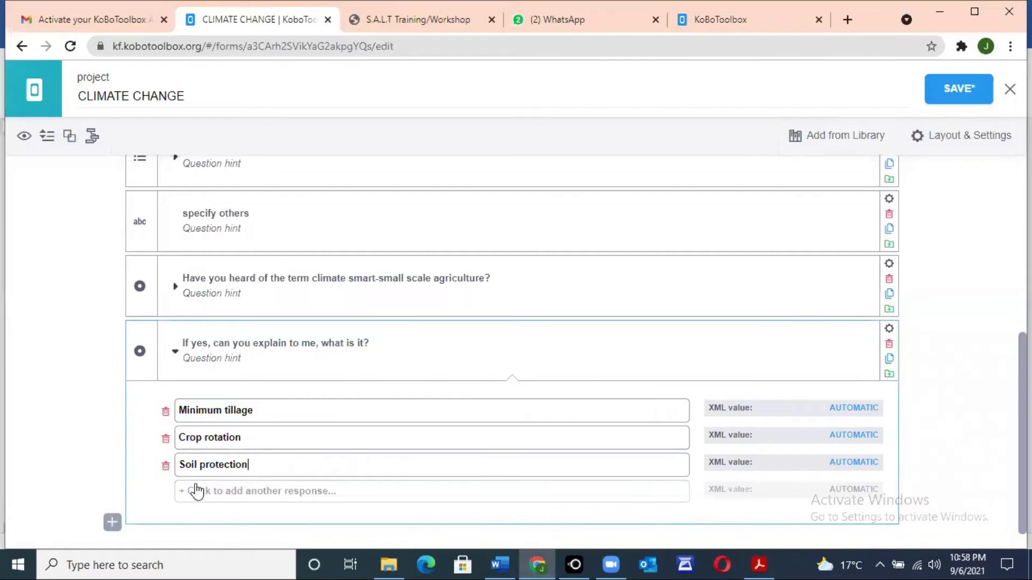
click(195, 490)
text(best seeds)
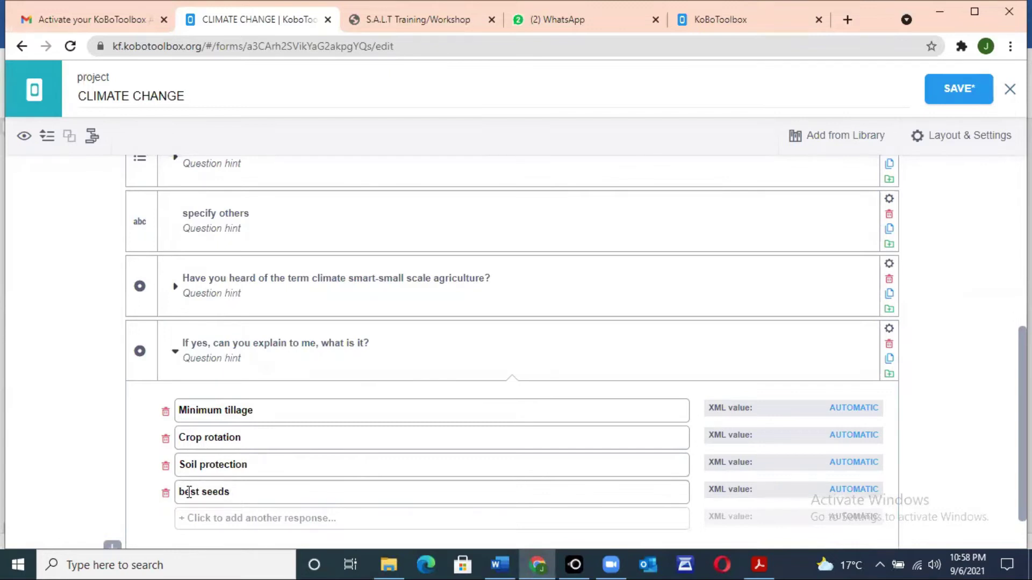
Add a fifth response to the question, using "Downhill and uphill ridges" copied from the Word document
click(184, 520)
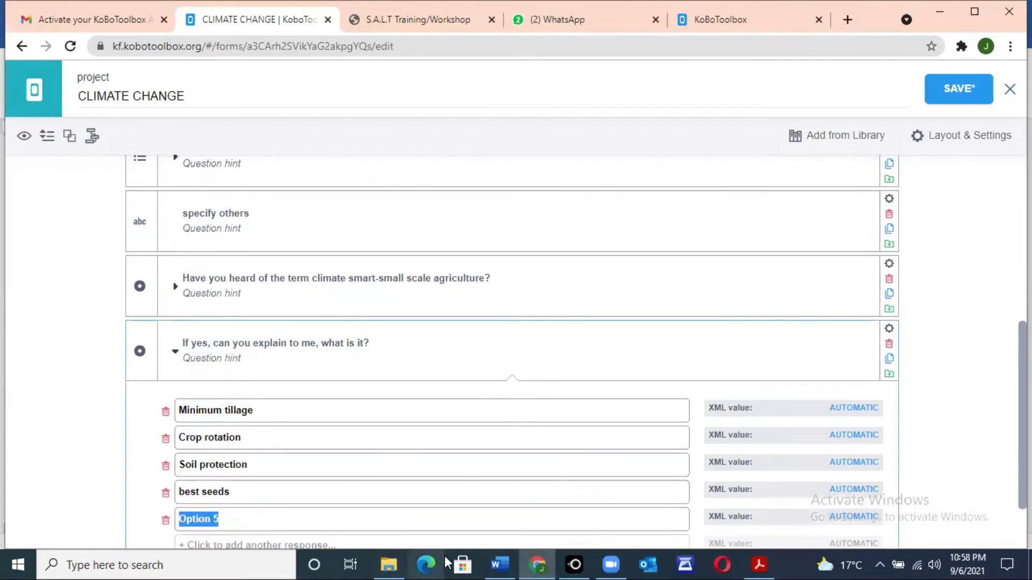
mouse_move(500, 563)
click(498, 520)
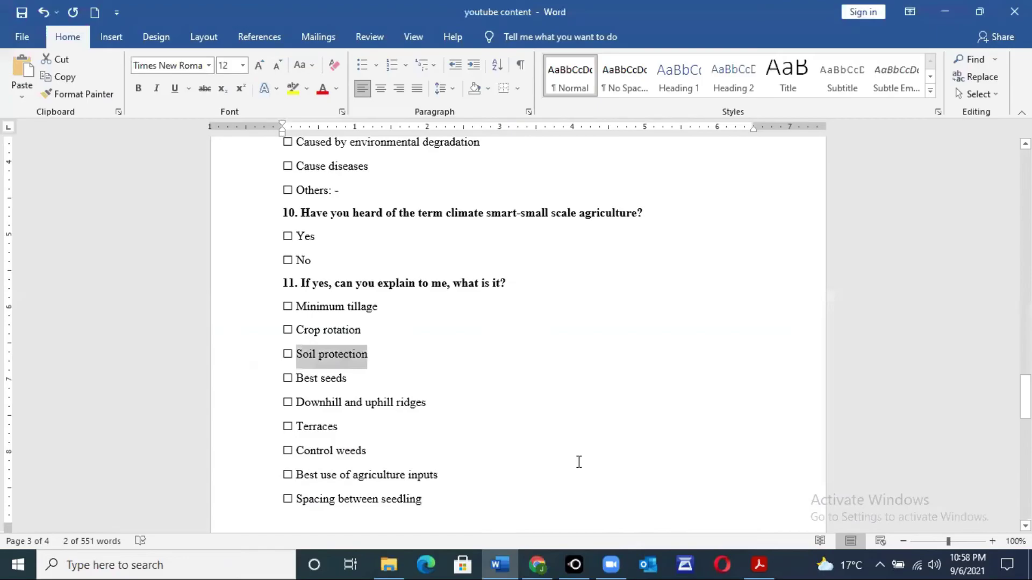
scroll(623, 326, down, 3)
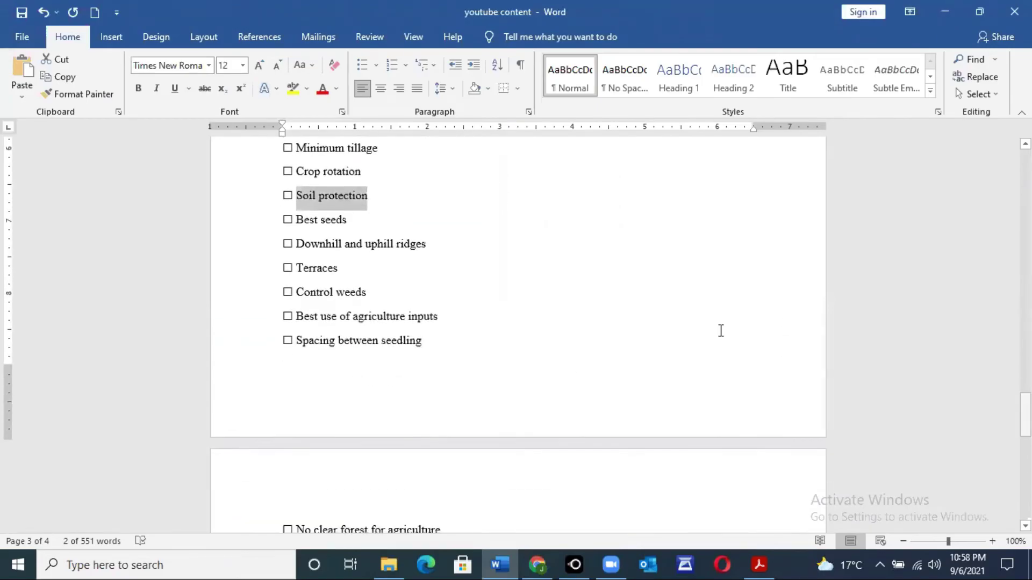
drag(429, 245, 297, 247)
key(ctrl+c)
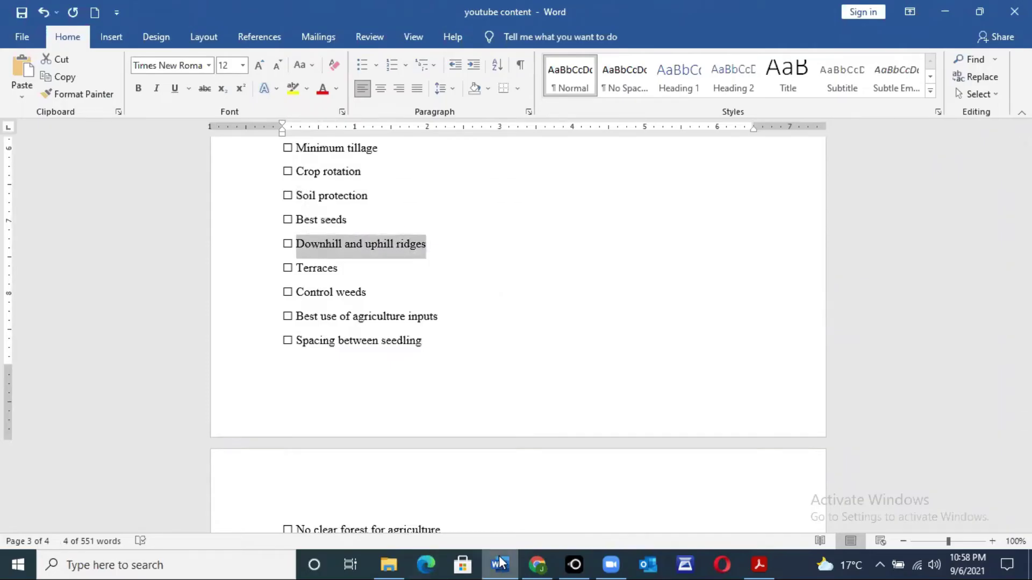
mouse_move(499, 564)
mouse_move(536, 563)
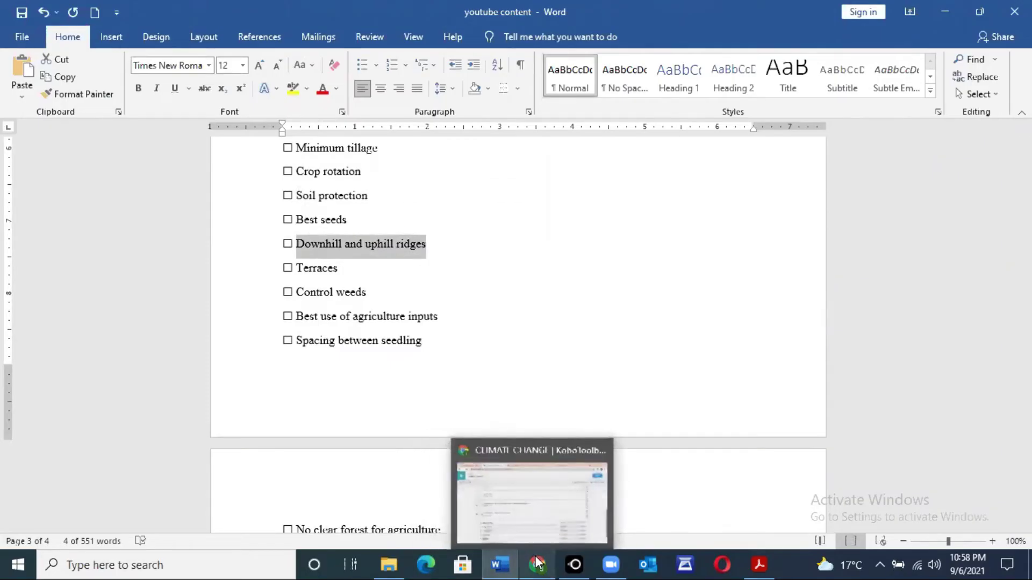
click(534, 507)
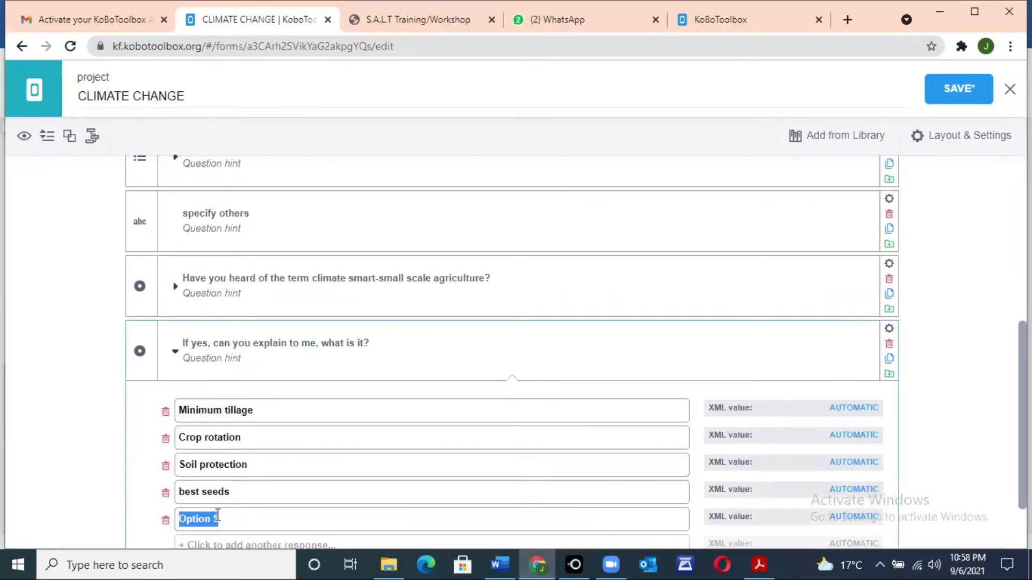
key(ctrl+v)
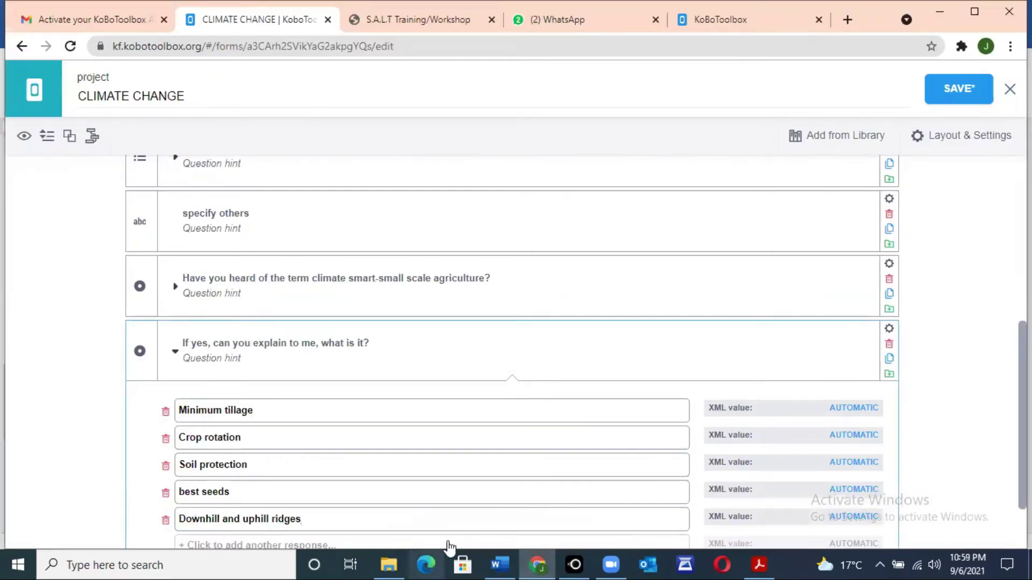
Set the XML values of the responses from Minimum tillage through Downhill and uphill ridges to 1, 2, 3, 4 and 5
click(855, 407)
text(1)
click(858, 435)
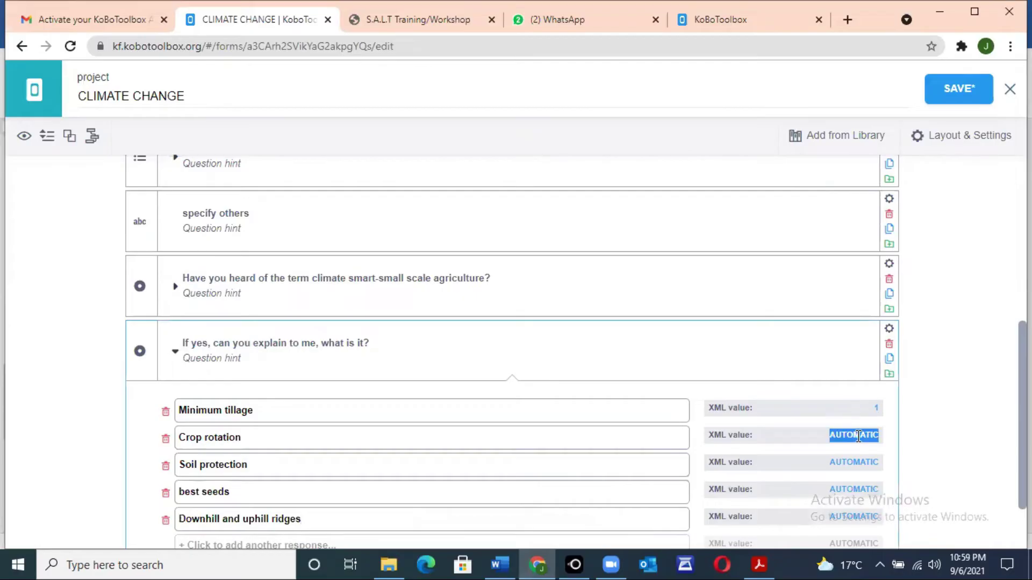
text(2)
click(856, 463)
text(3)
click(858, 487)
text(4)
click(865, 517)
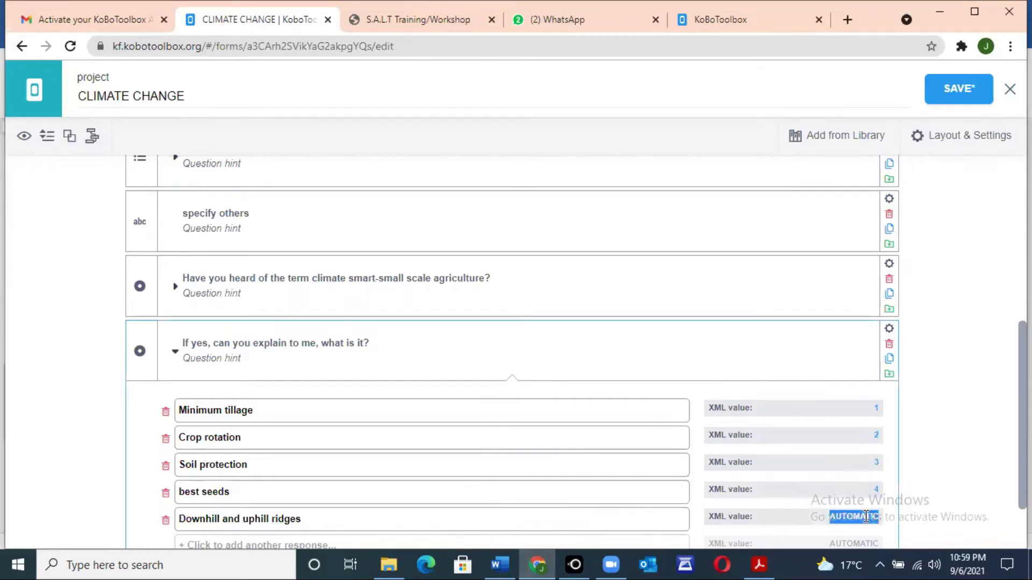
text(5)
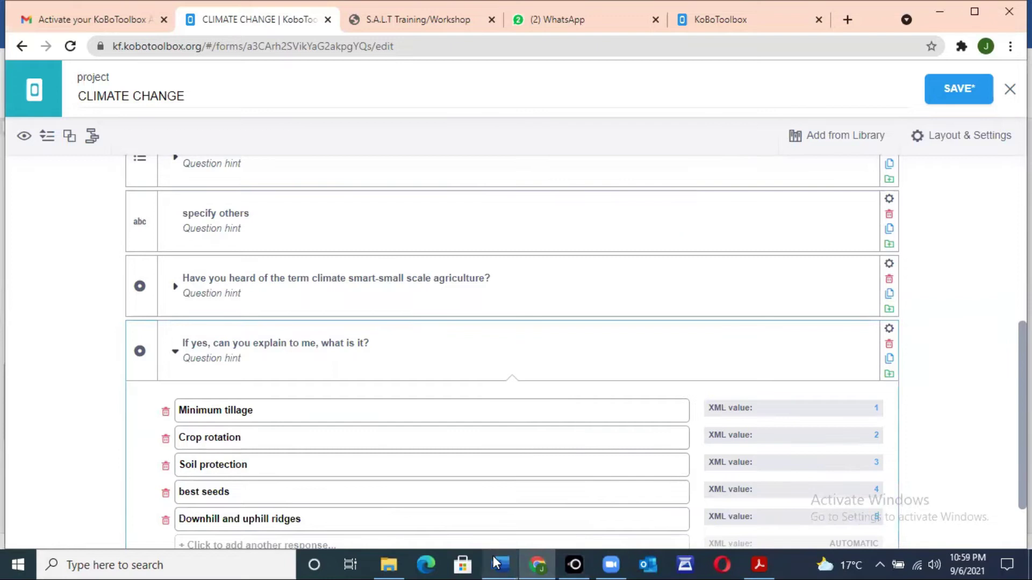
Copy "Terraces" from the Word document and add it as the sixth response, removing the leftover placeholder text
mouse_move(500, 565)
click(491, 514)
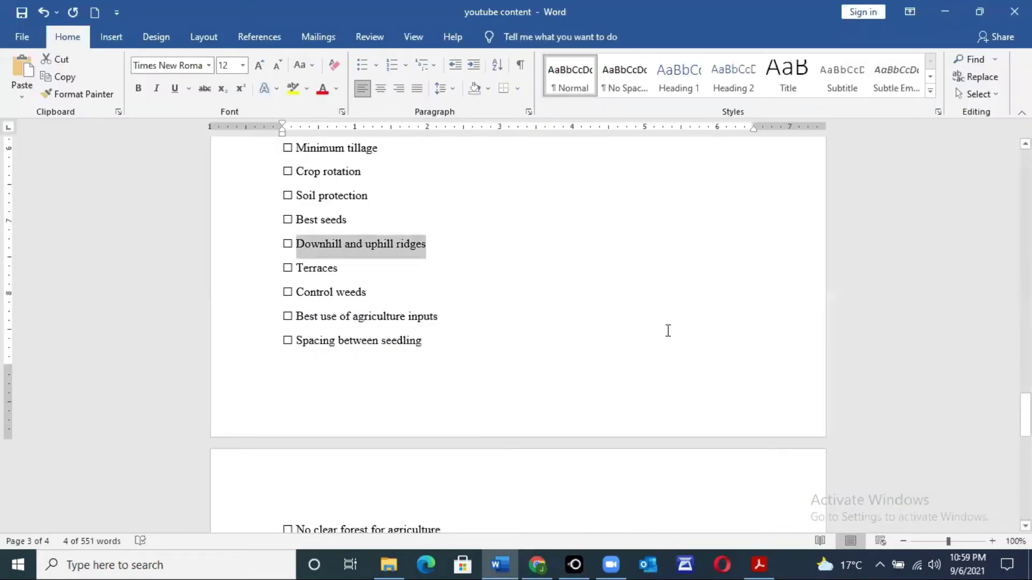
drag(1026, 417, 1026, 423)
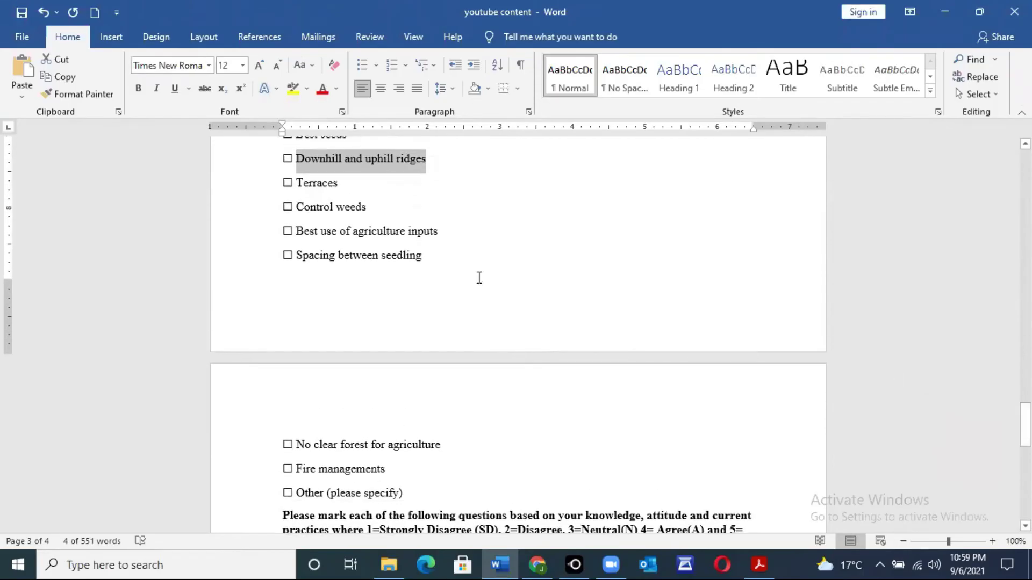
drag(343, 187, 300, 181)
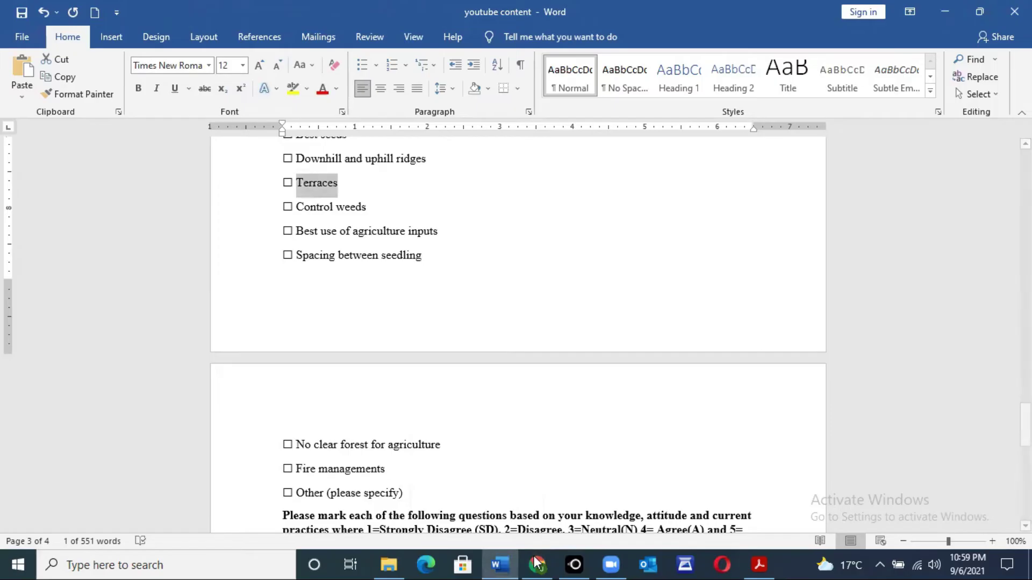
mouse_move(538, 564)
click(536, 516)
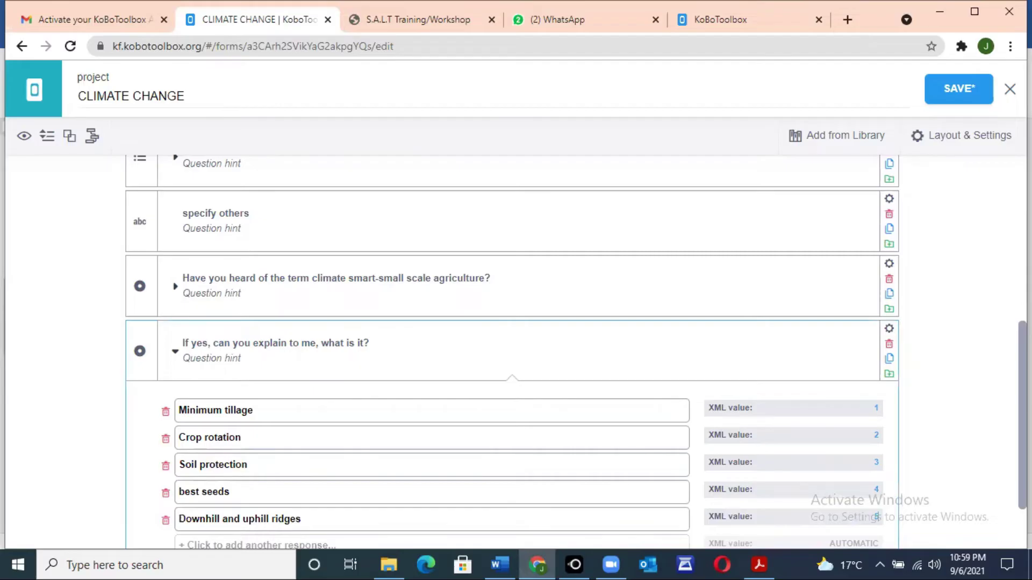
scroll(421, 429, down, 2)
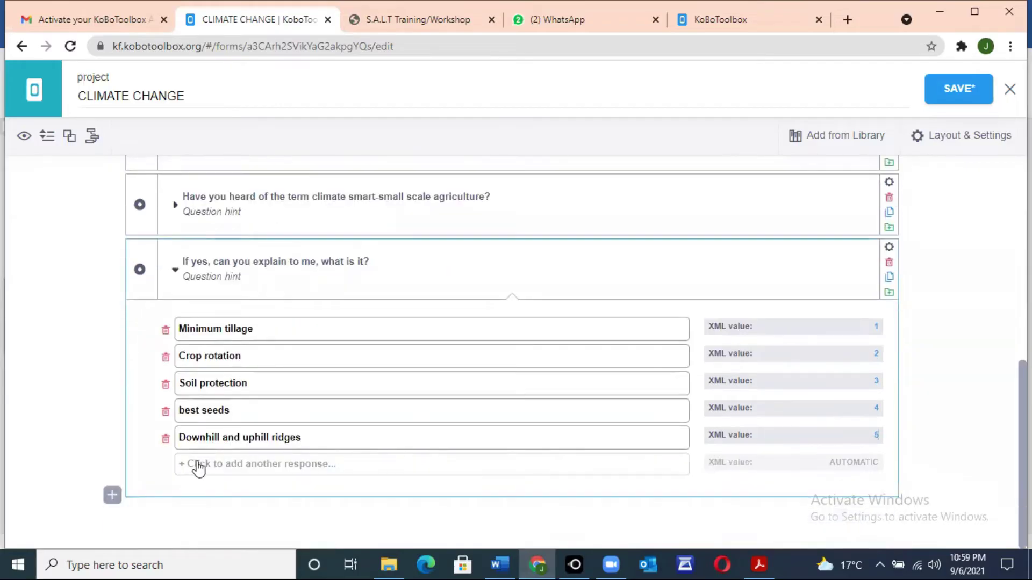
click(198, 466)
click(210, 470)
text(Terraces 6)
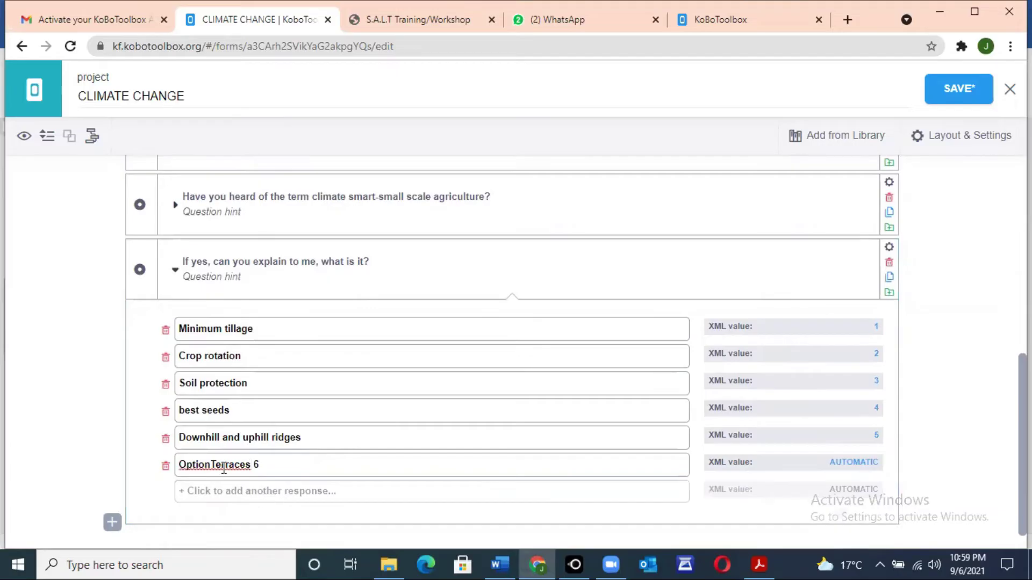
key(BackSpace)
key(BackSpace)
key(BackSpace)
key(BackSpace)
key(BackSpace)
key(BackSpace)
Add "Control weeds" as the seventh response of the question
click(203, 492)
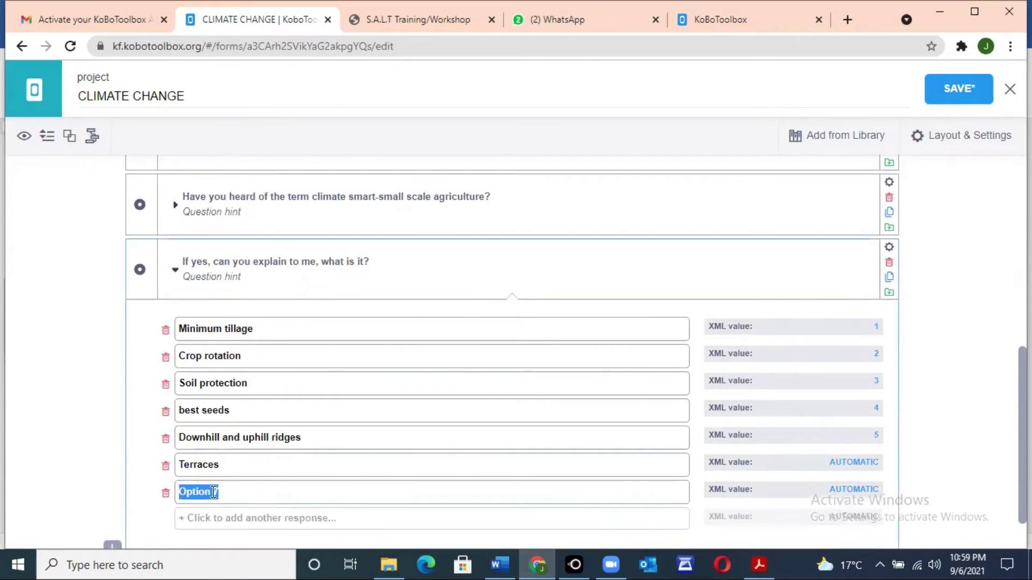
text(C)
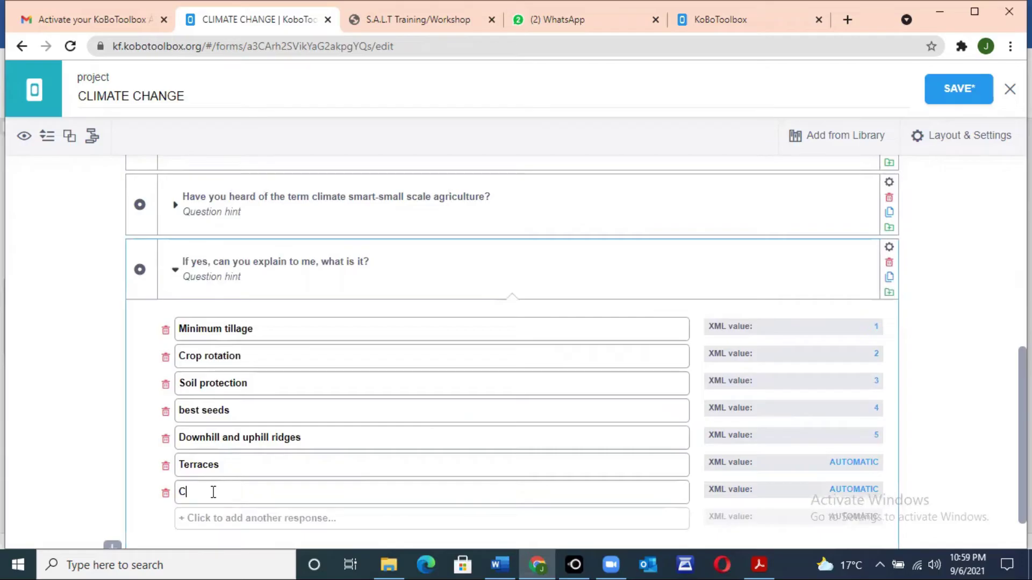
text(ontrol weeds)
Add an eighth response and replace its placeholder text with "Best use of agriculture inputs" copied from the Word document
click(198, 519)
mouse_move(497, 562)
click(496, 519)
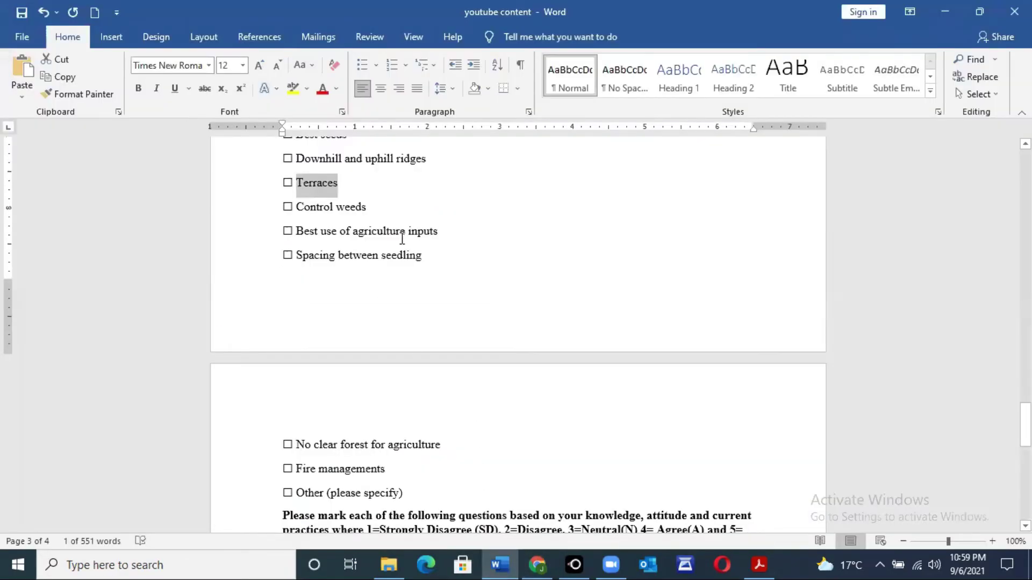
drag(439, 232, 309, 236)
key(ctrl+c)
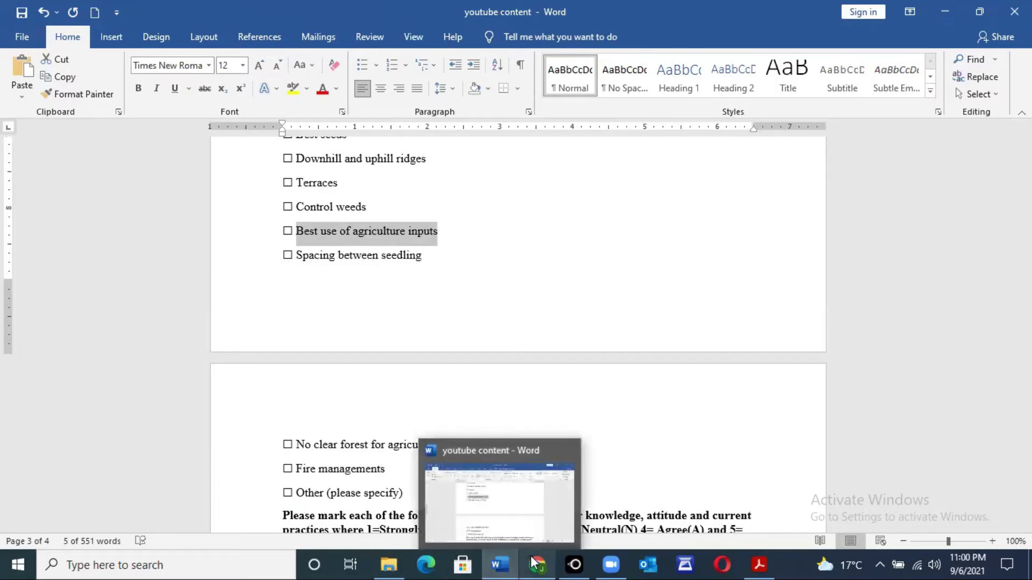
mouse_move(537, 564)
click(532, 526)
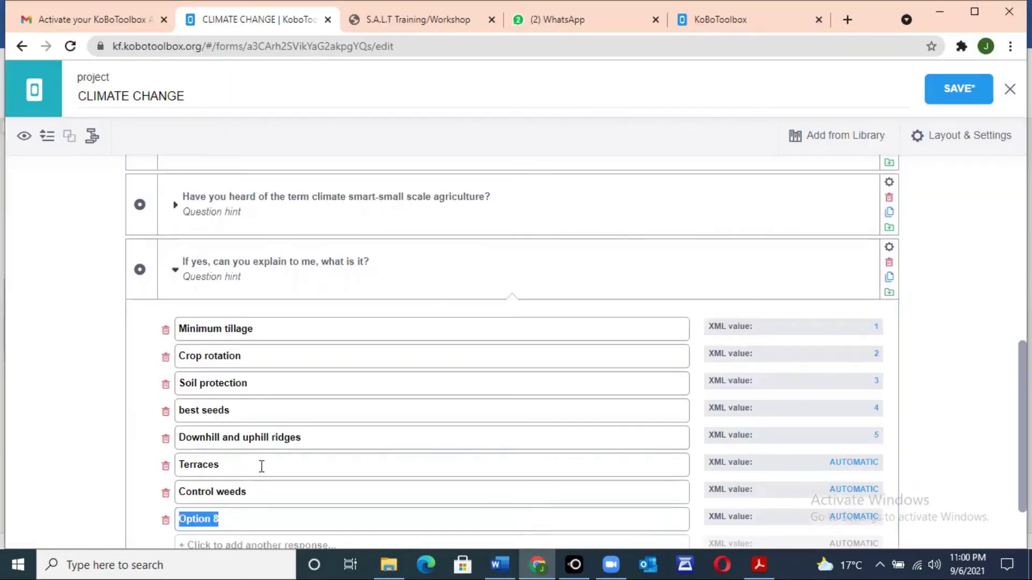
click(221, 521)
key(BackSpace)
key(BackSpace)
key(BackSpace)
key(BackSpace)
key(BackSpace)
key(BackSpace)
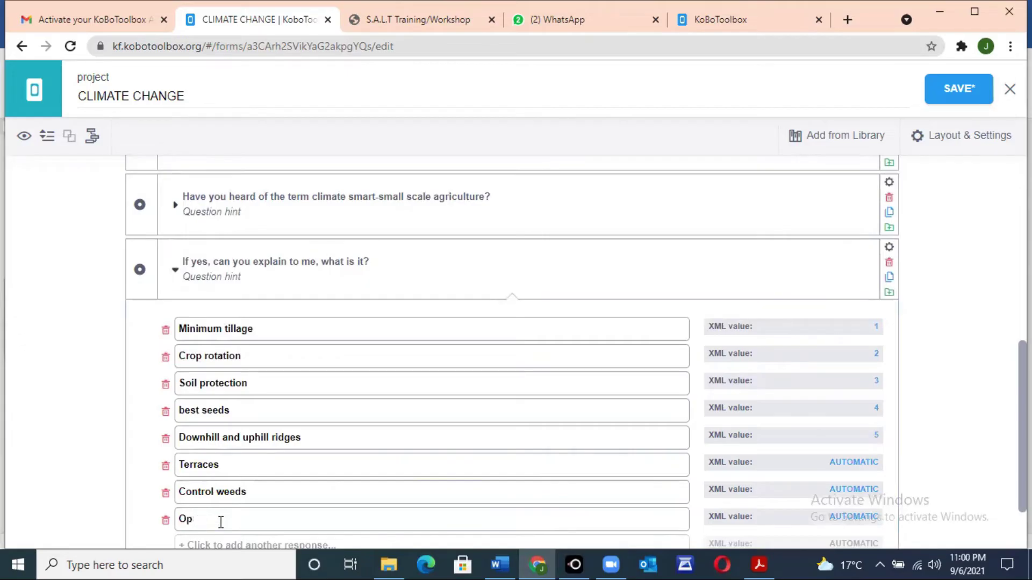
click(499, 564)
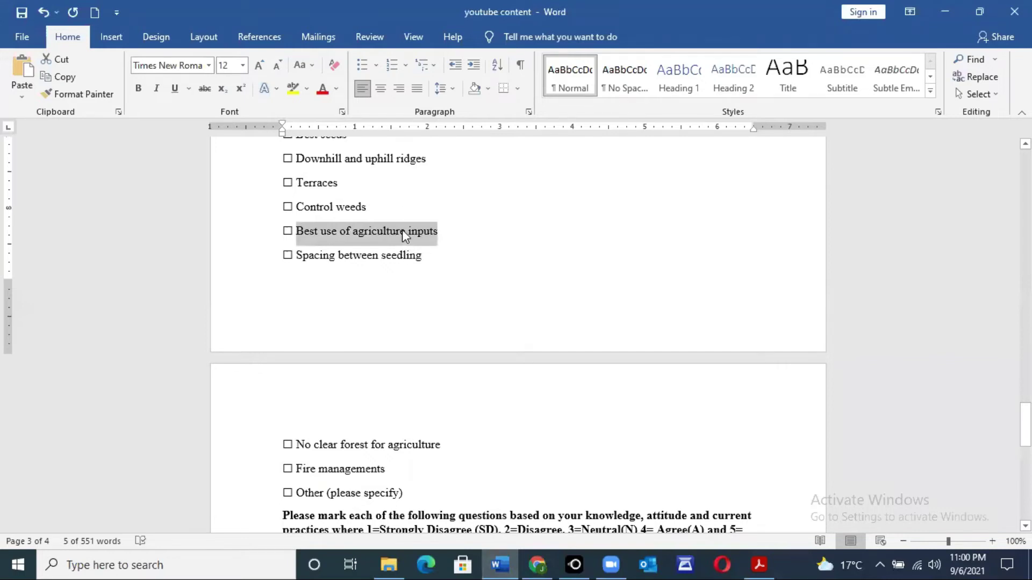
click(537, 565)
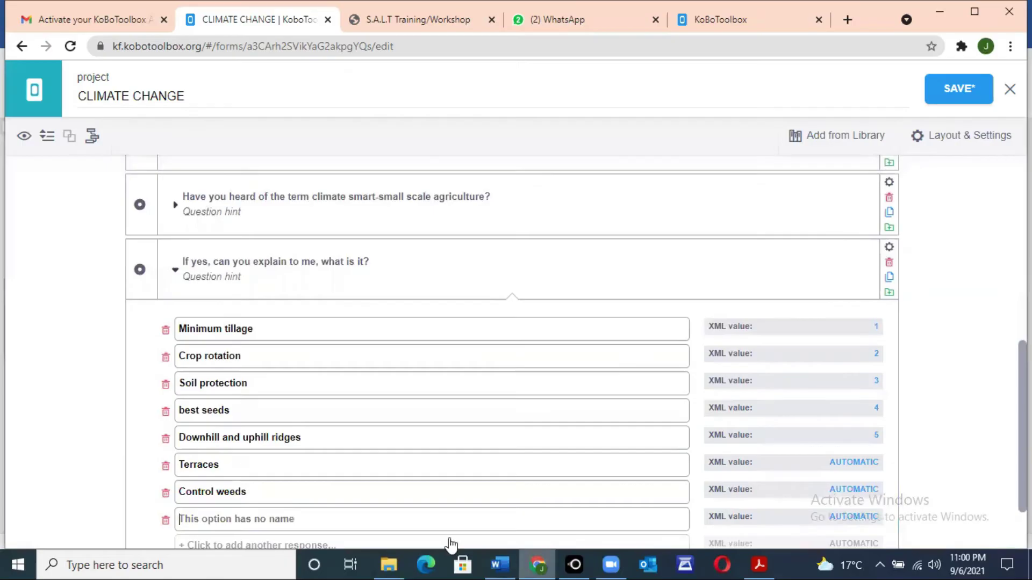
click(225, 523)
key(ctrl+v)
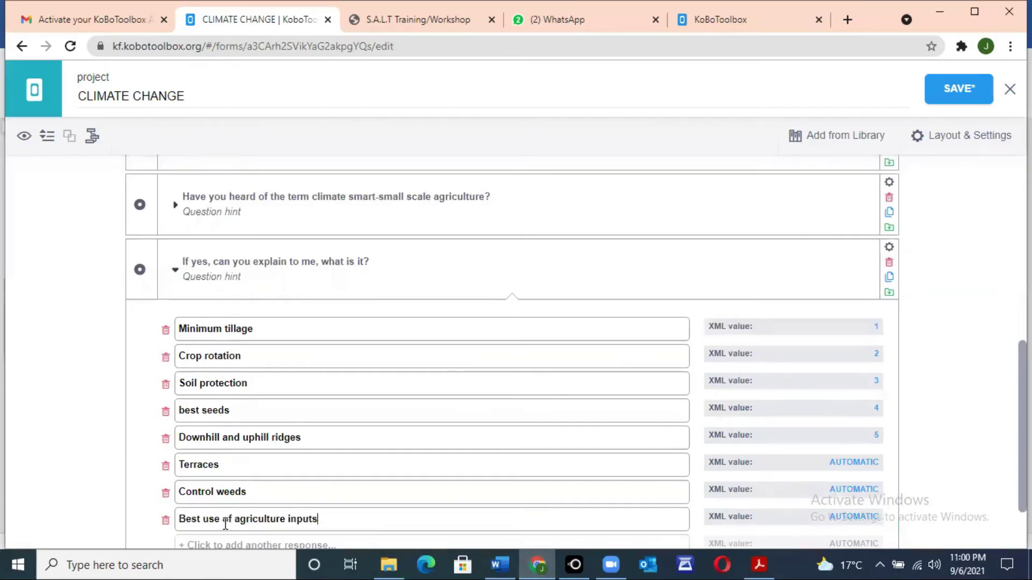
Add a ninth response and replace its placeholder text with "Spacing between seedling" copied from the Word document
scroll(516, 349, down, 2)
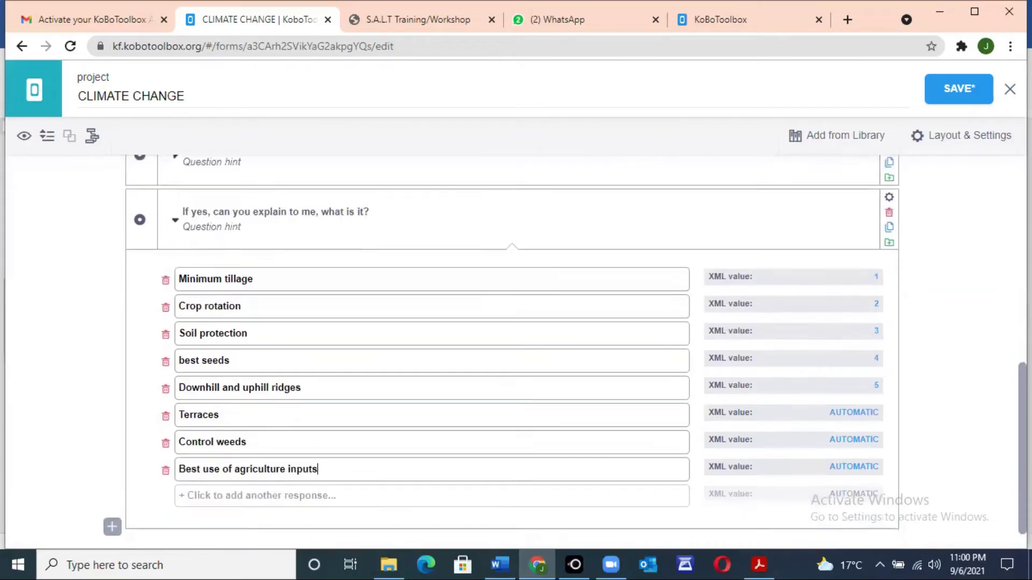
click(238, 466)
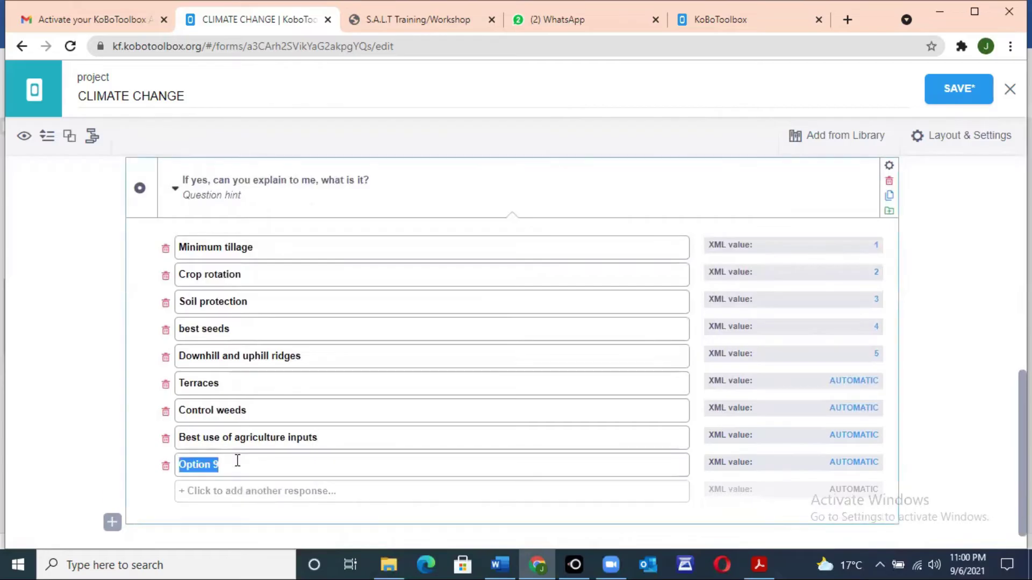
mouse_move(489, 556)
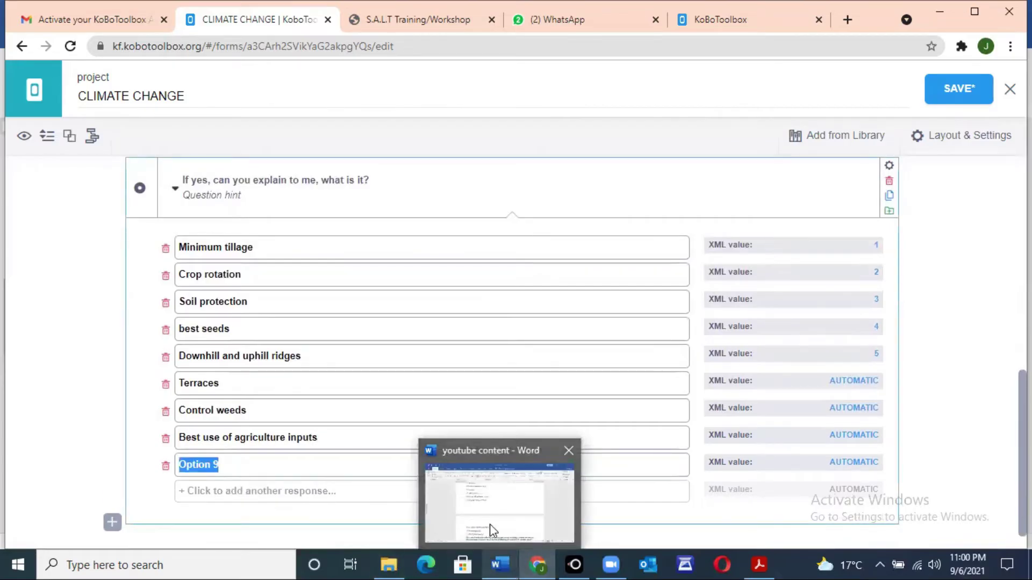
click(489, 524)
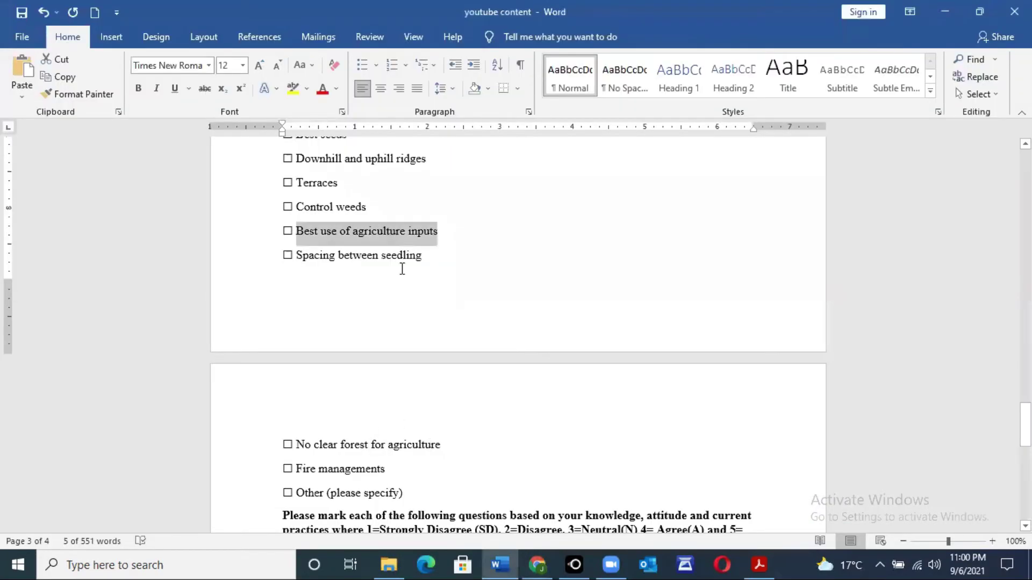
drag(422, 256, 305, 258)
key(ctrl+c)
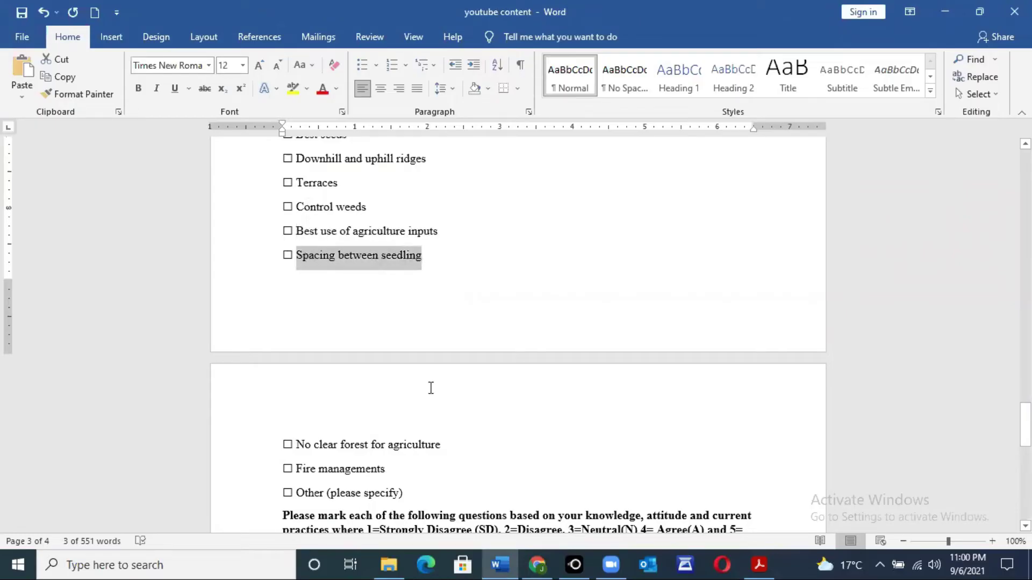
mouse_move(540, 562)
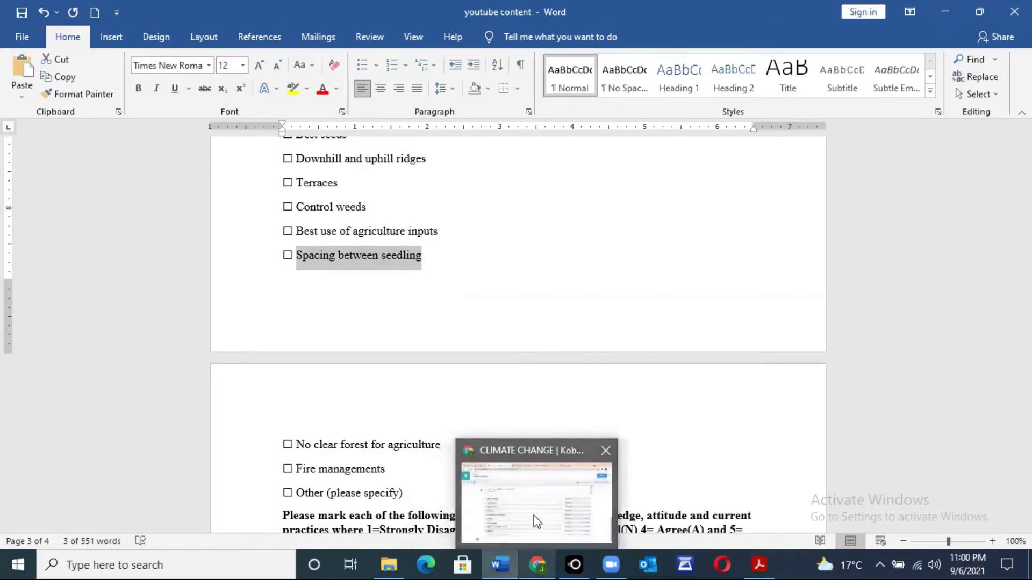
click(534, 516)
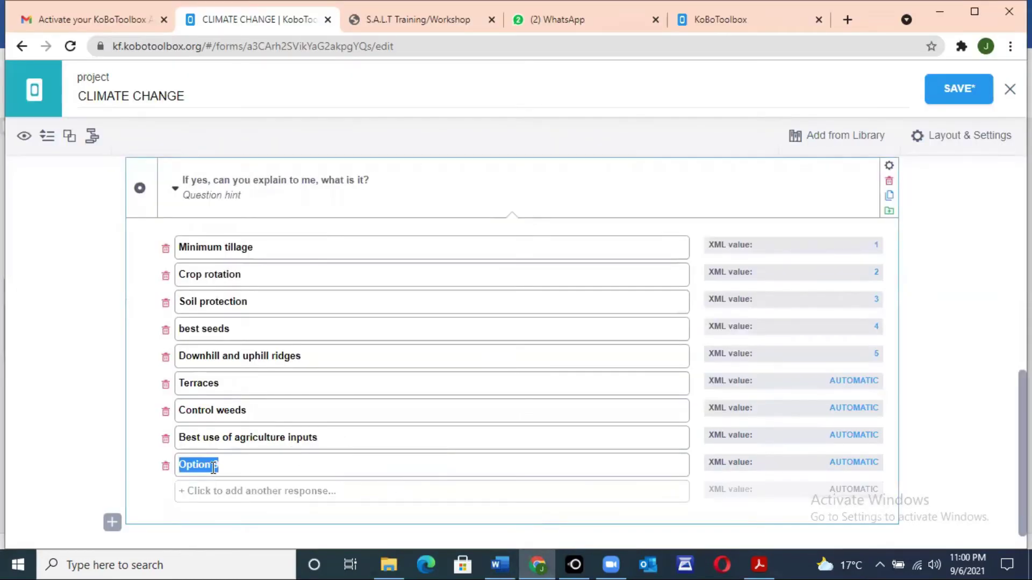
key(ctrl+v)
Add a tenth response and replace its placeholder text with "No clear forest for agriculture" copied from the Word document
click(205, 492)
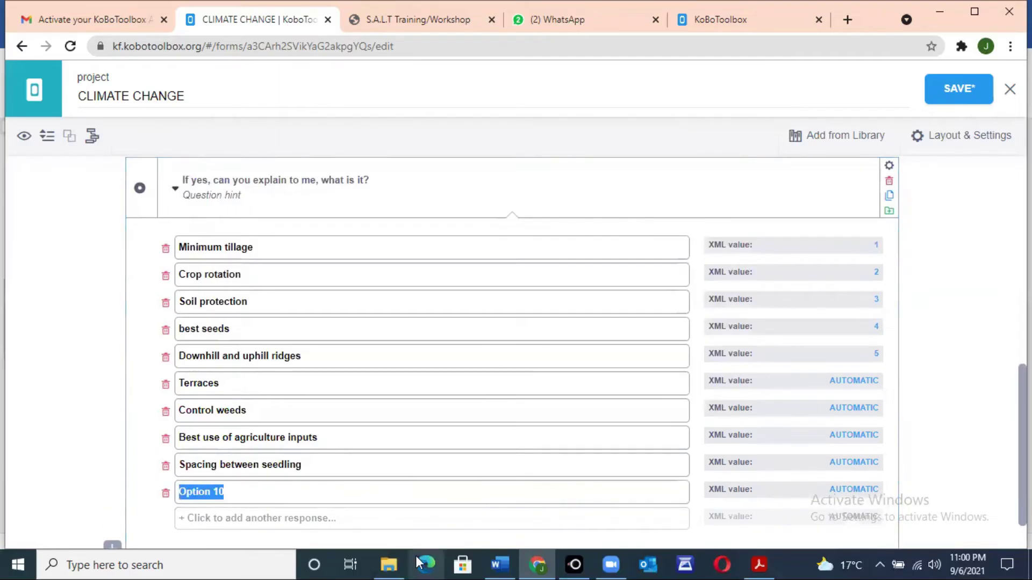
mouse_move(505, 559)
click(500, 522)
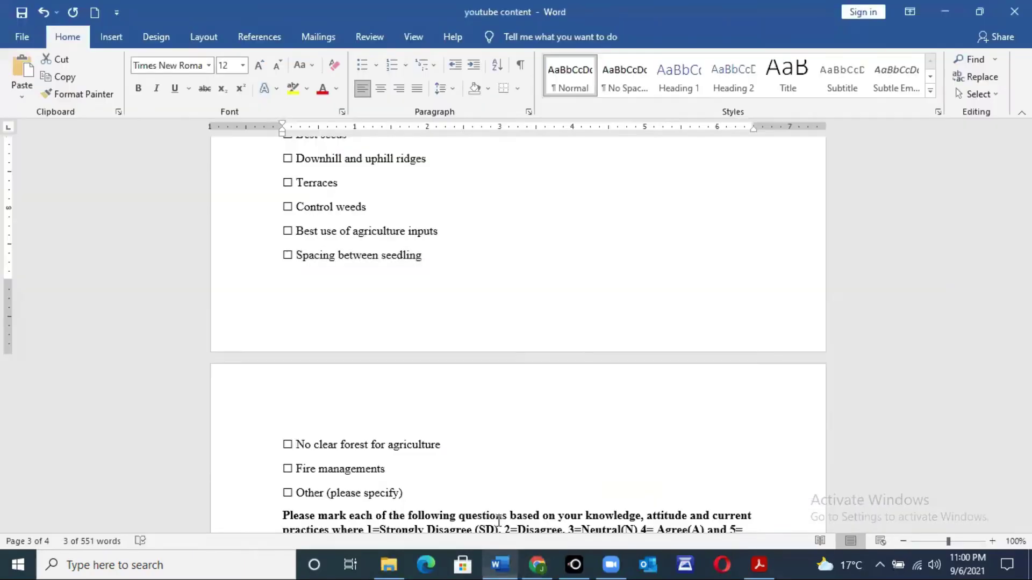
drag(434, 445, 306, 450)
key(ctrl+c)
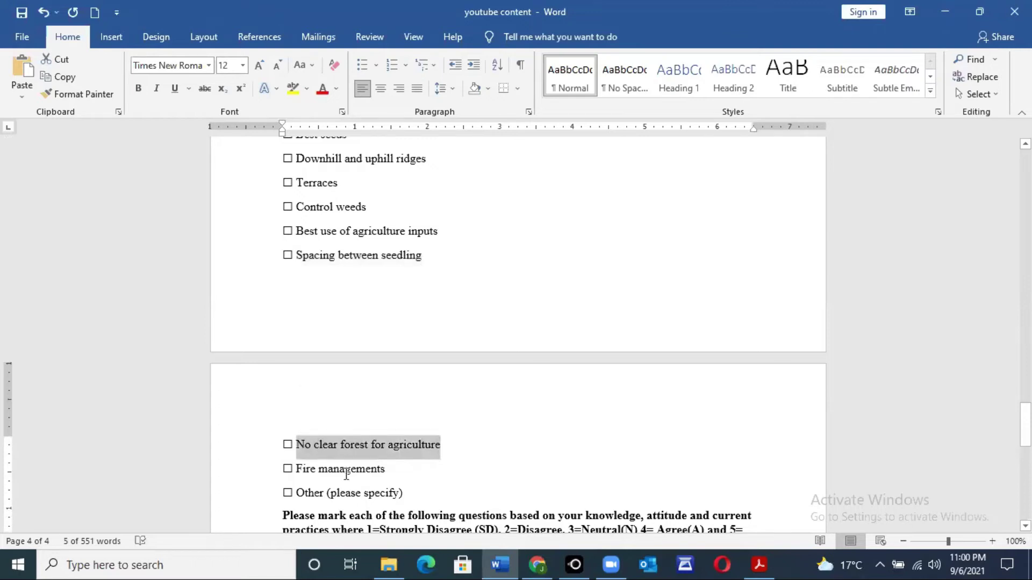
click(536, 563)
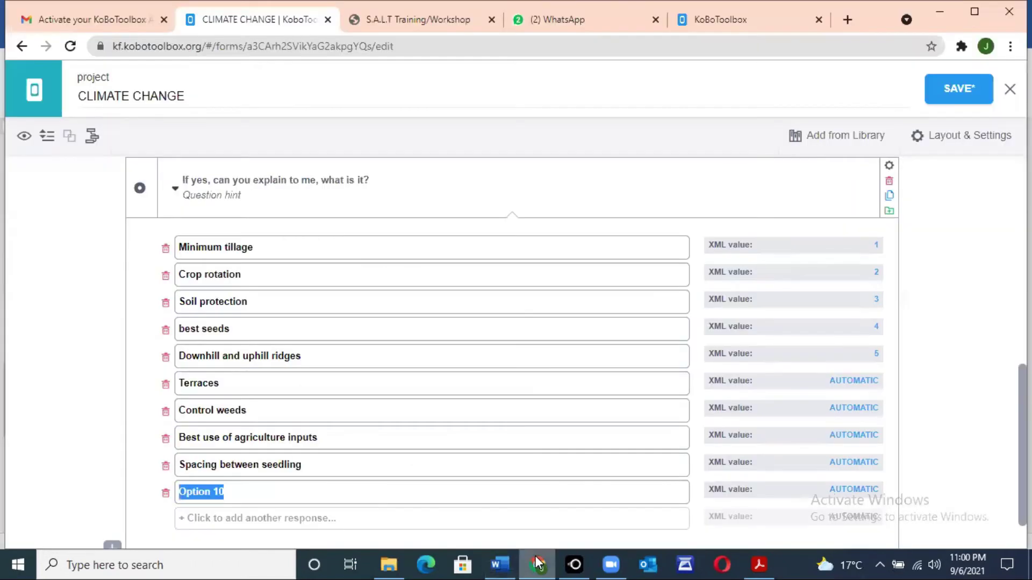
key(ctrl+v)
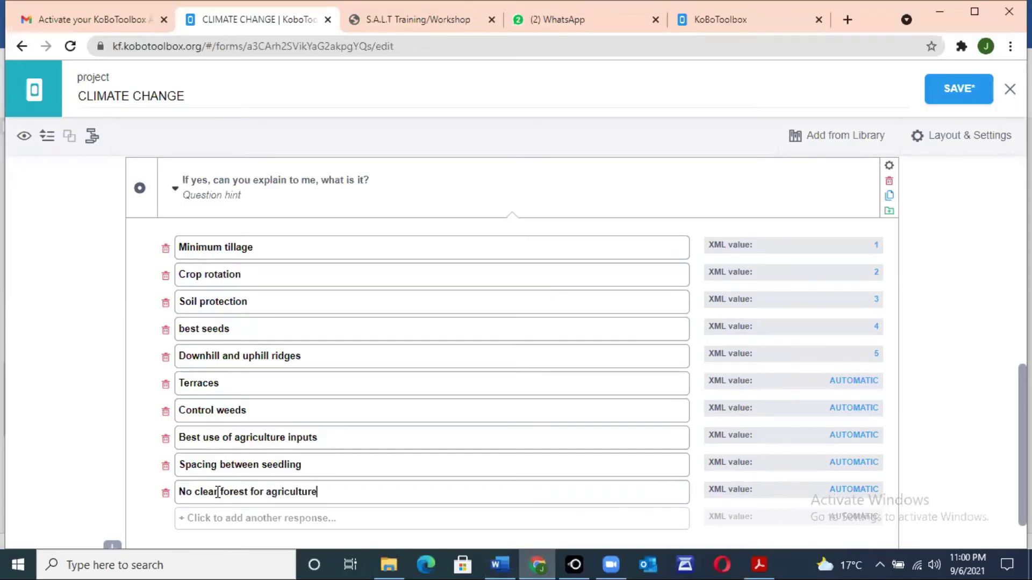
Add "Fire managements" and "others" as the eleventh and twelfth responses, following the list in the Word document
click(203, 520)
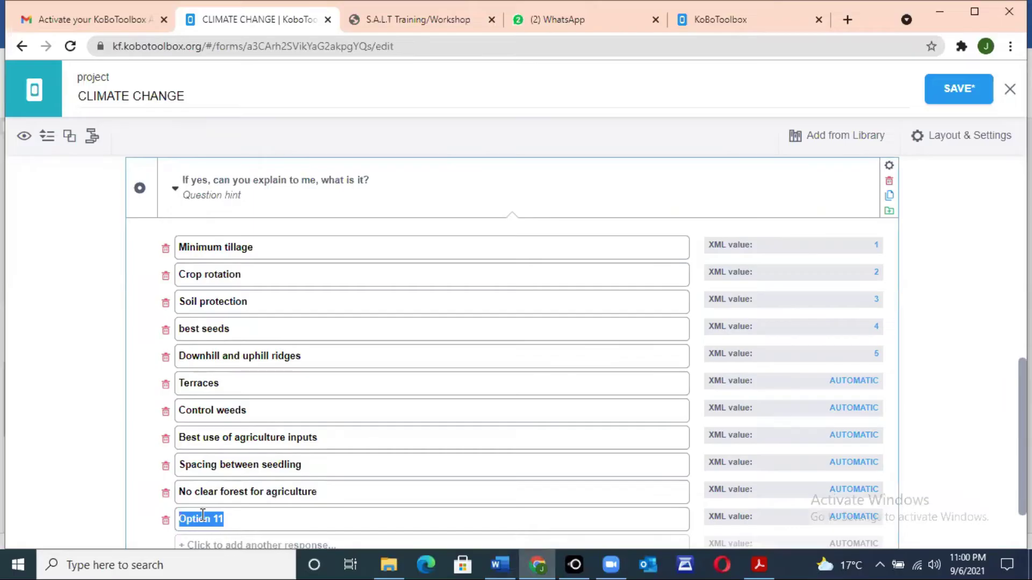
text(Fire managements)
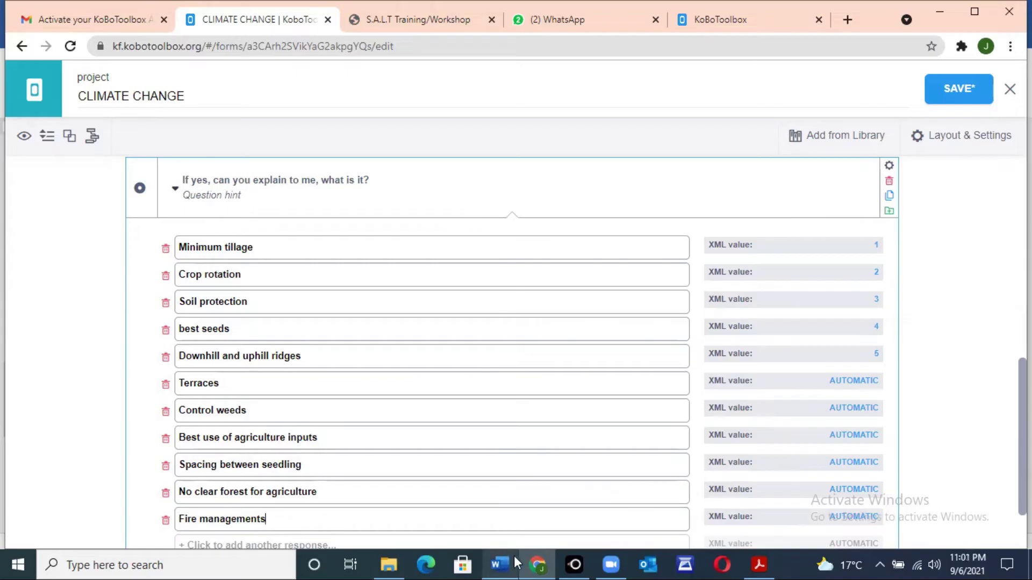
mouse_move(501, 563)
click(462, 519)
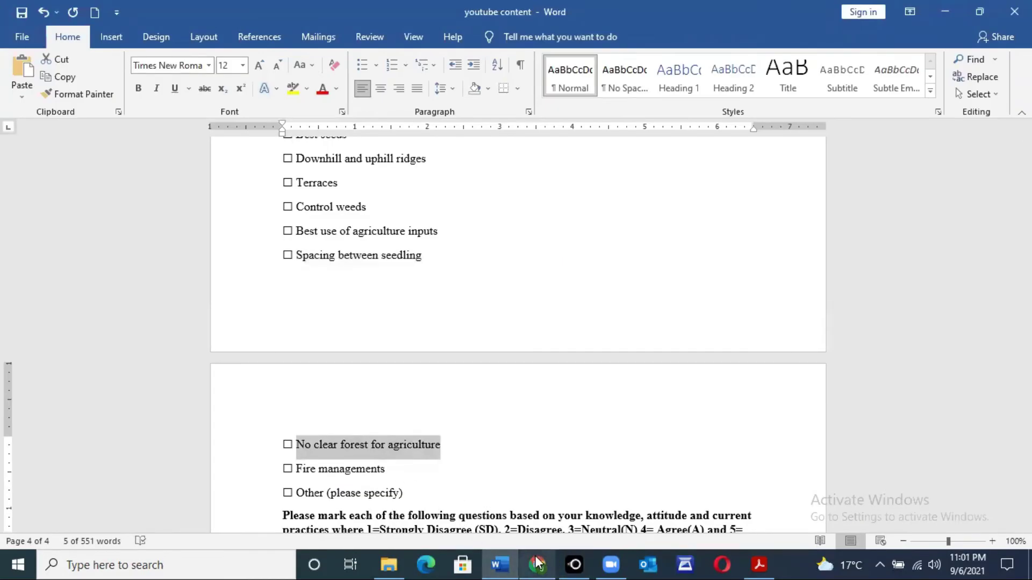
mouse_move(537, 562)
click(536, 510)
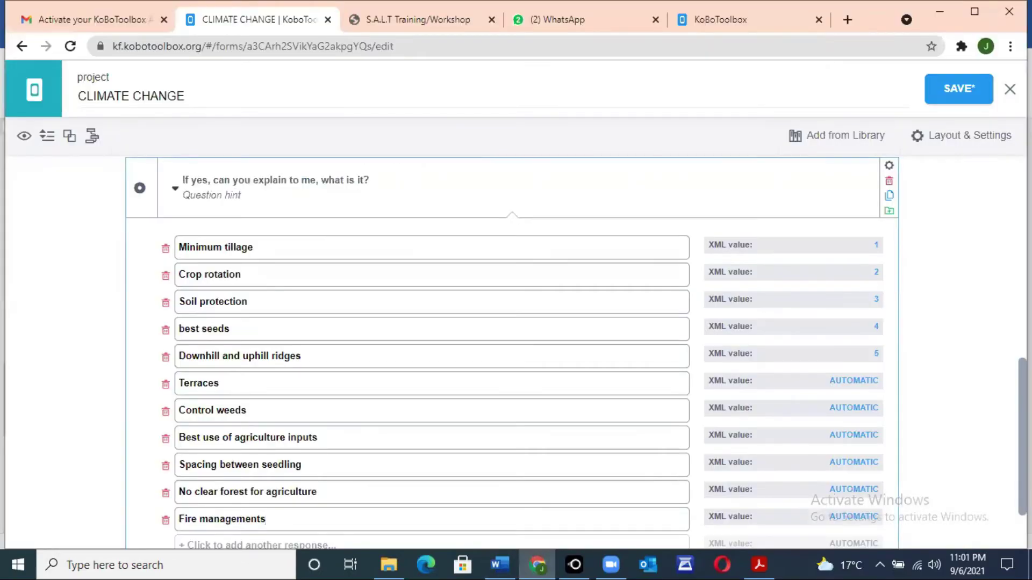
scroll(500, 484, down, 2)
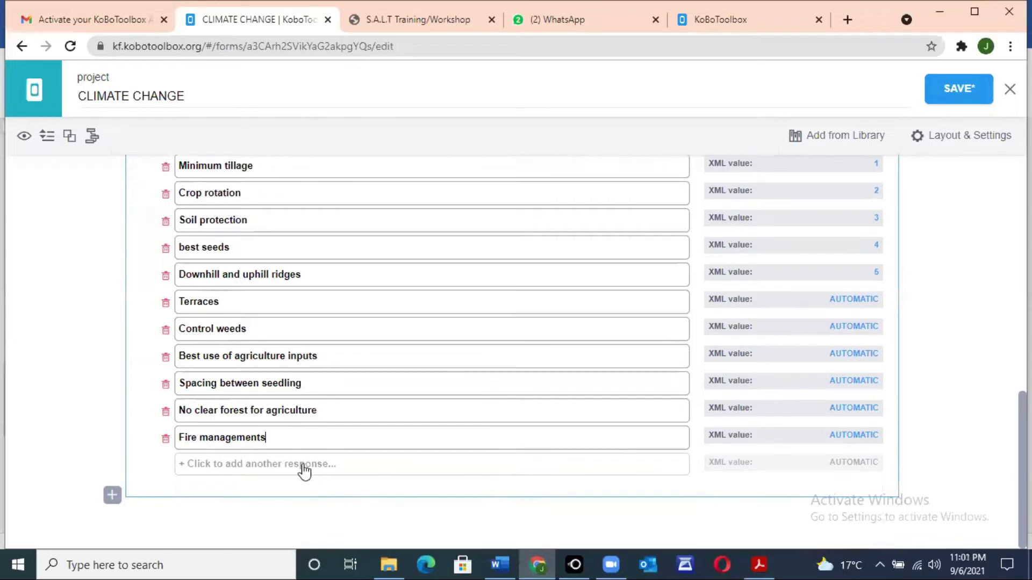
click(204, 456)
text(others)
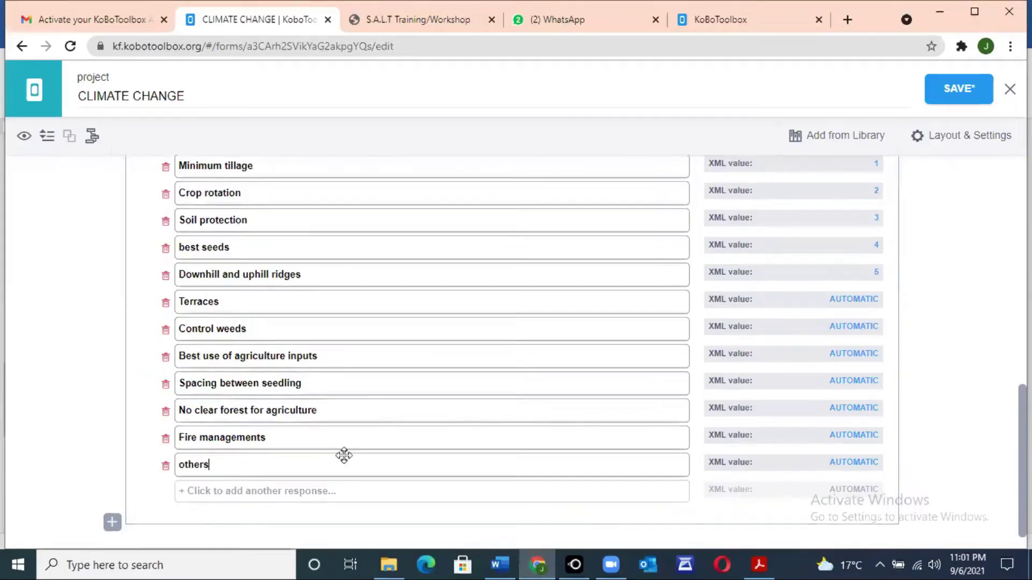
Set the XML values of the responses from Terraces through others to 6, 7, 8, 9, 10, 11 and 12, and collapse the question
double_click(872, 299)
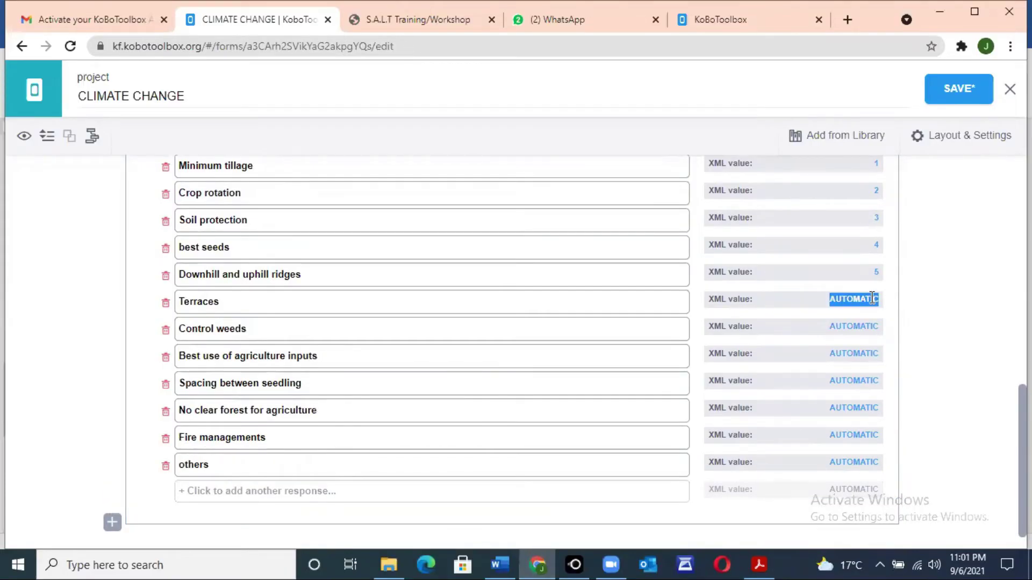
text(6)
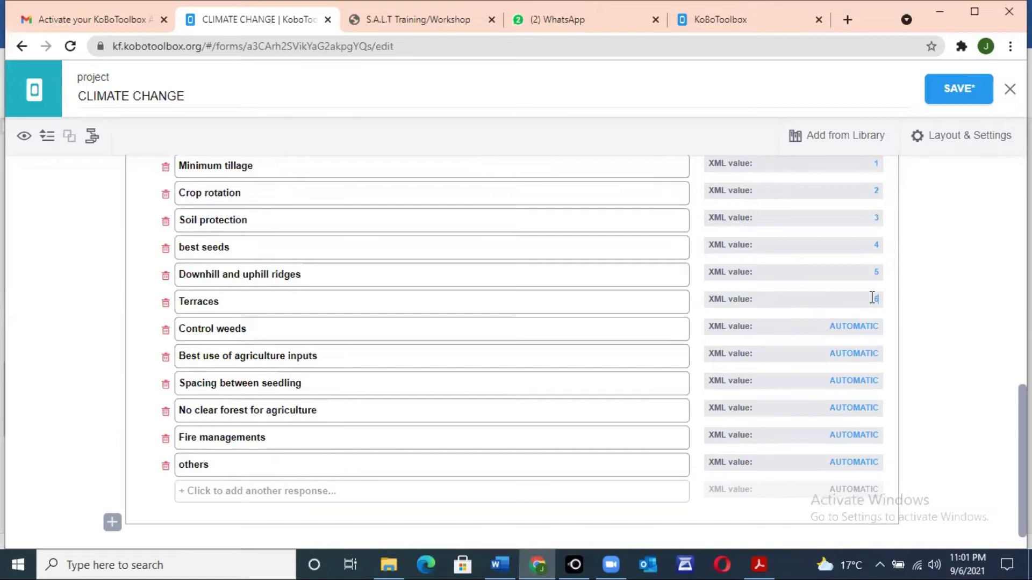
double_click(873, 327)
text(7)
double_click(868, 353)
text(8)
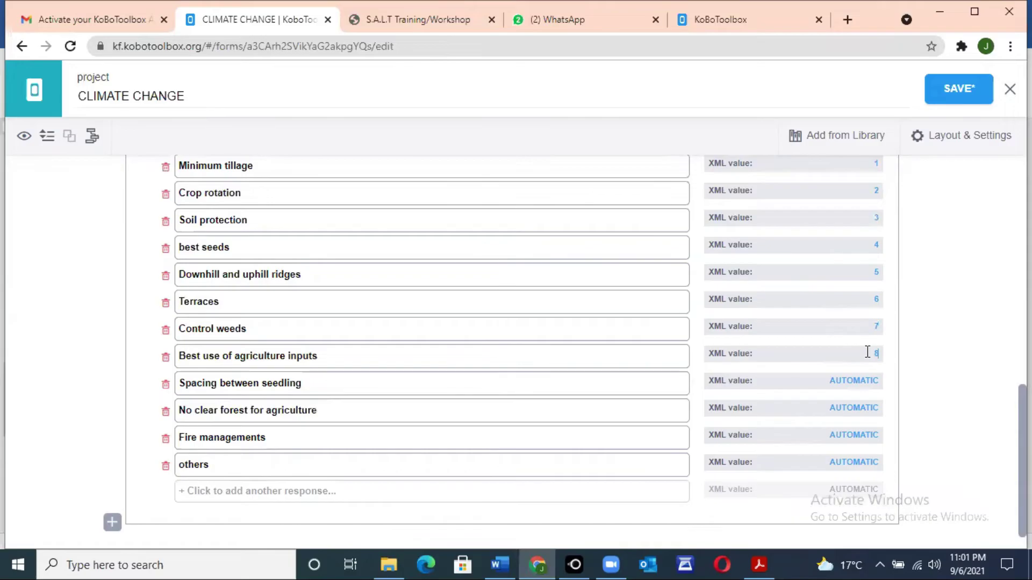
double_click(860, 381)
text(9)
double_click(861, 409)
text(10)
double_click(860, 430)
text(1)
double_click(853, 462)
text(12)
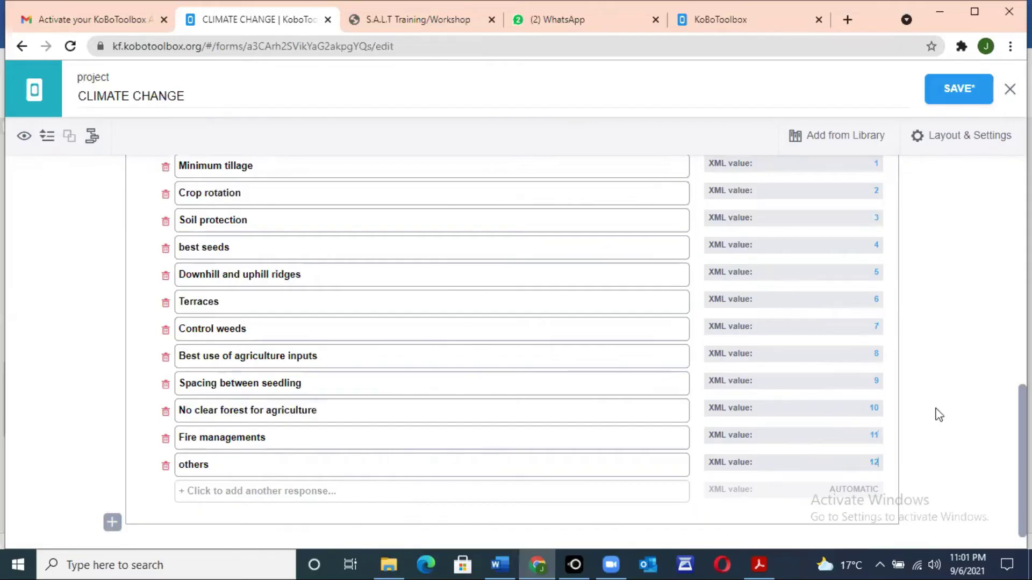
scroll(422, 362, up, 2)
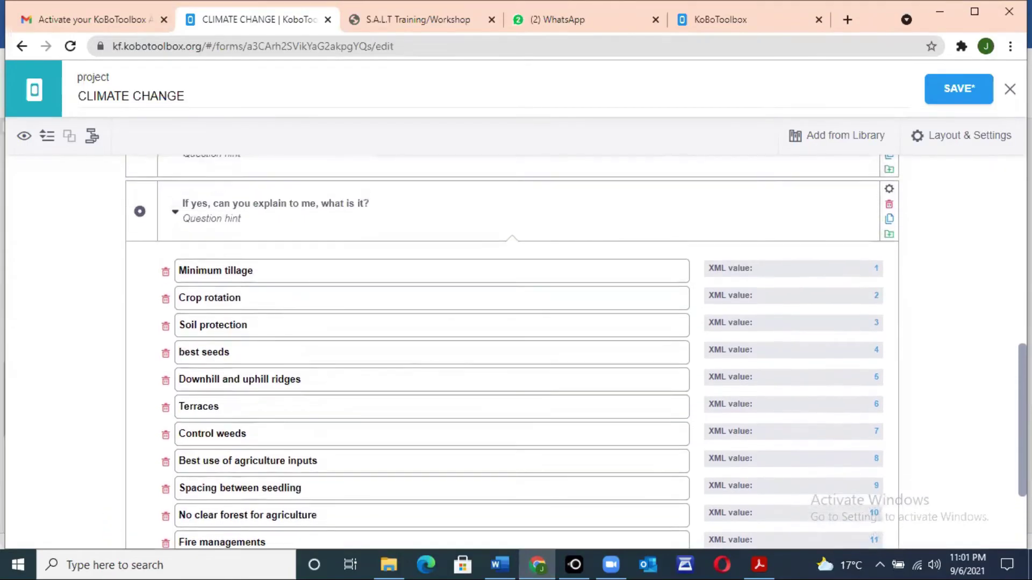
click(175, 221)
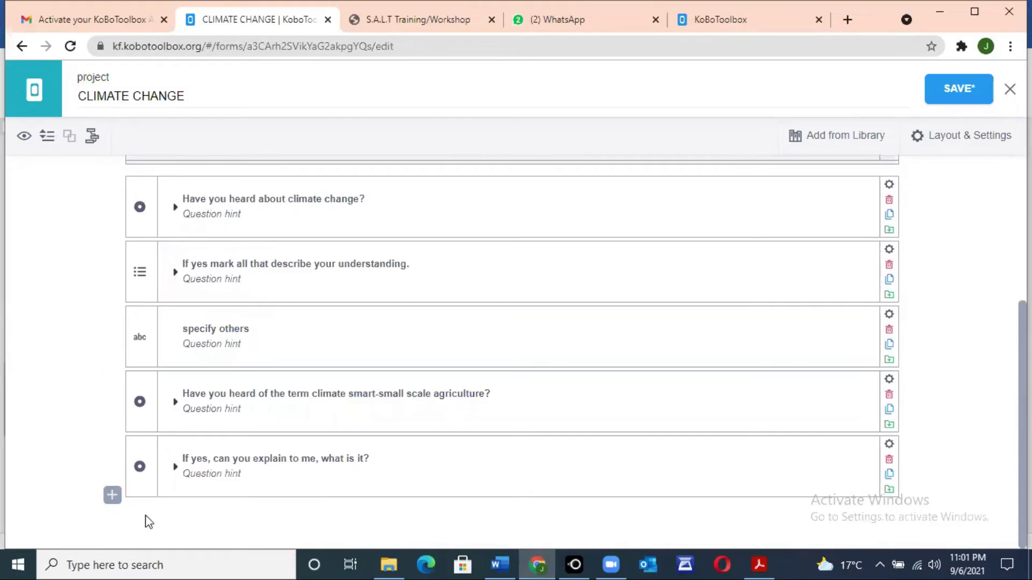
Add a Text question "Specify other climate smart-small scale agriculture" at the form's end, copying the term from the earlier question
click(112, 495)
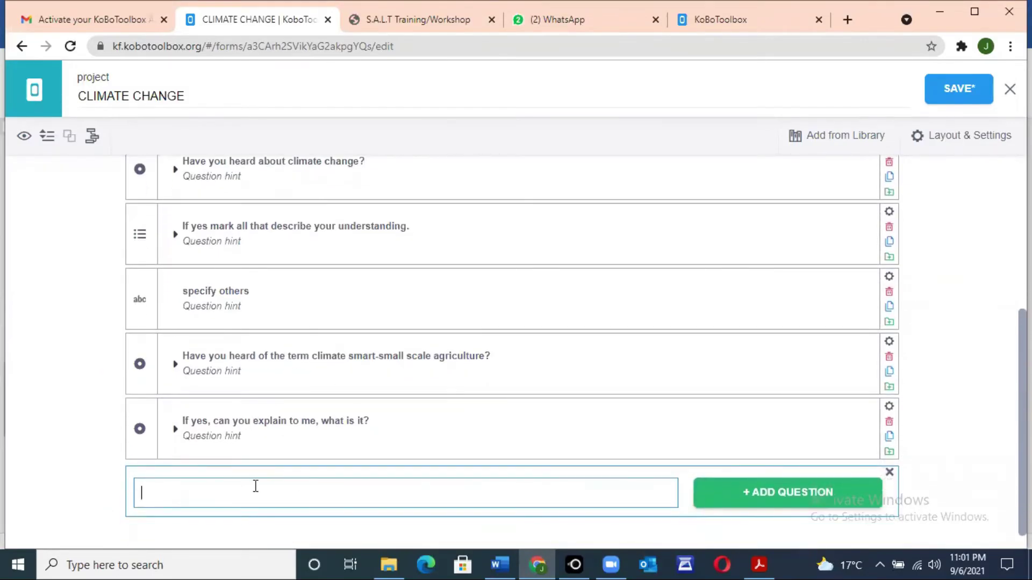
text(Specify other)
drag(482, 356, 309, 356)
key(ctrl+c)
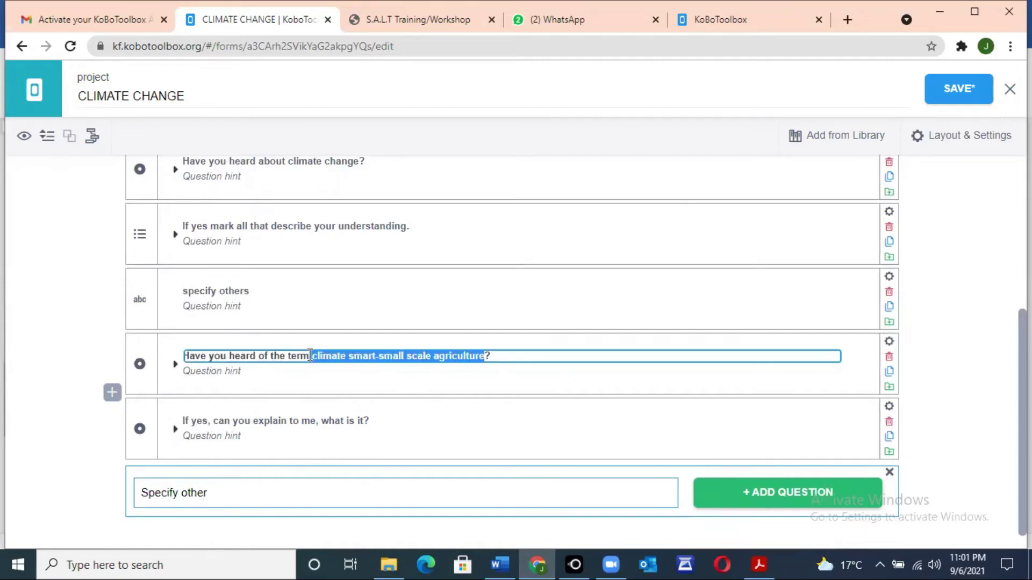
click(222, 493)
key(ctrl+v)
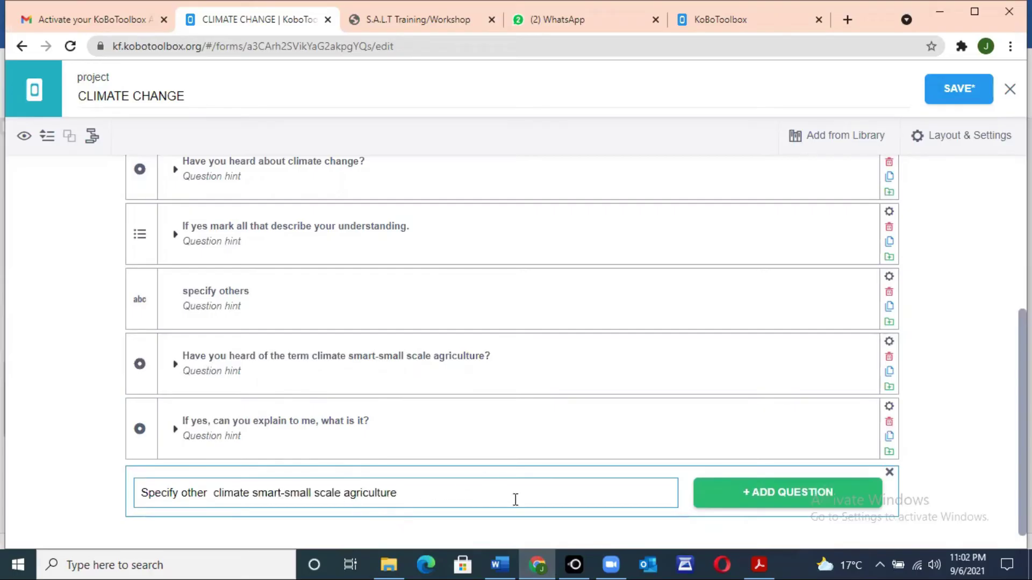
click(760, 498)
scroll(598, 433, down, 3)
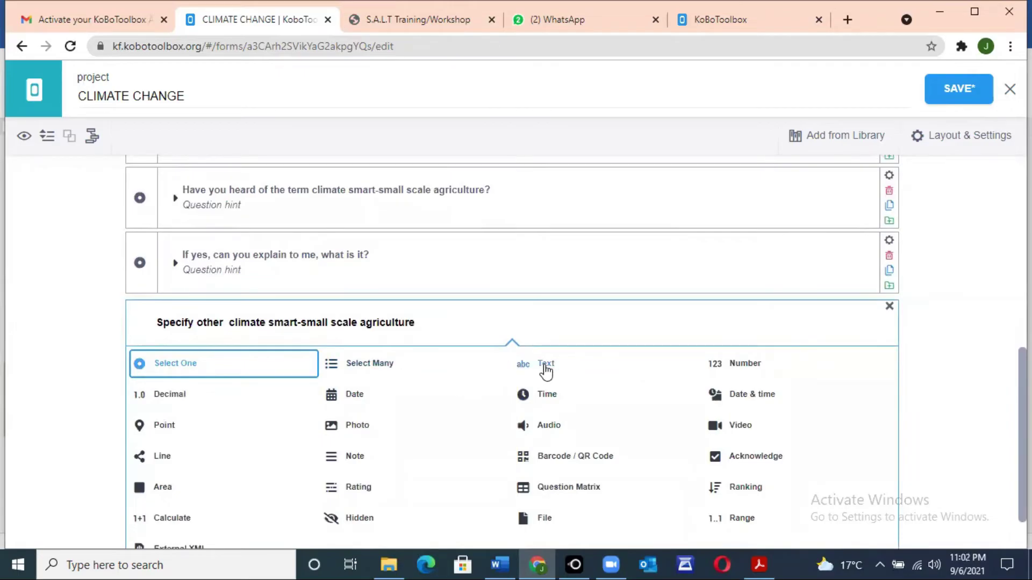
click(544, 368)
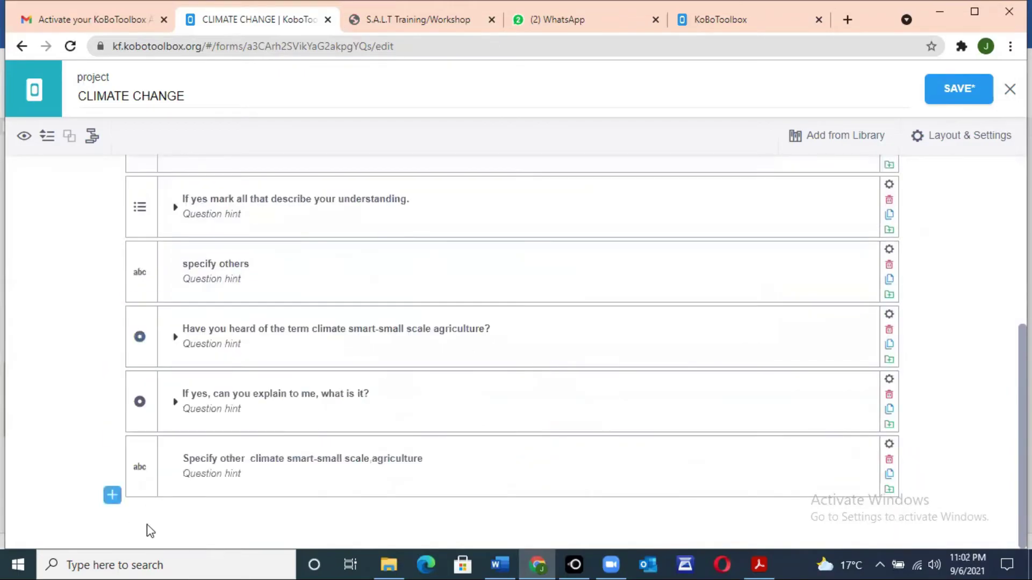
Add a Rating question at the form's end with the "Please mark each of the following questions…" agreement-scale instruction copied from the Word document
mouse_move(509, 562)
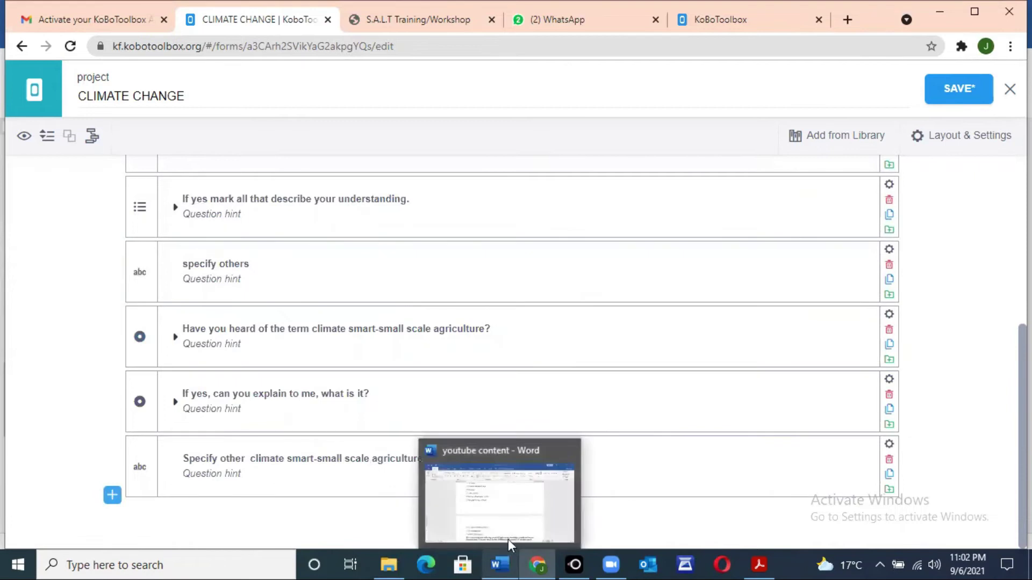
click(543, 511)
drag(1026, 424, 1026, 450)
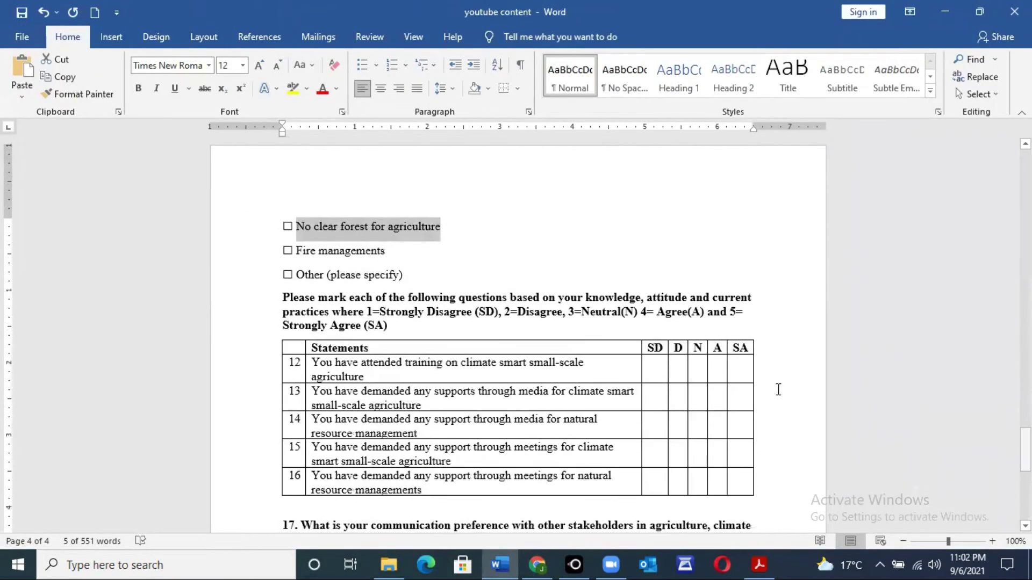
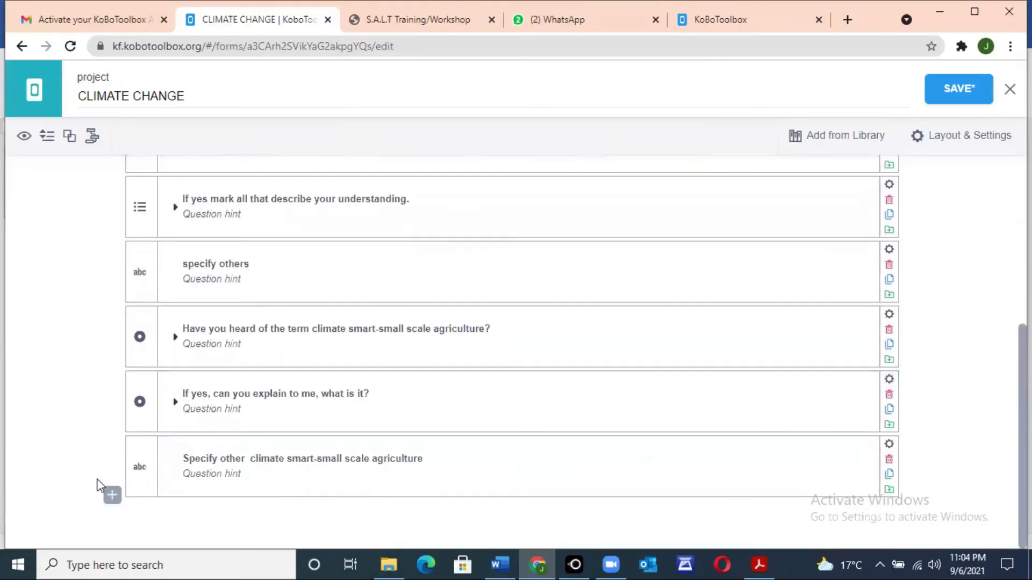
click(112, 496)
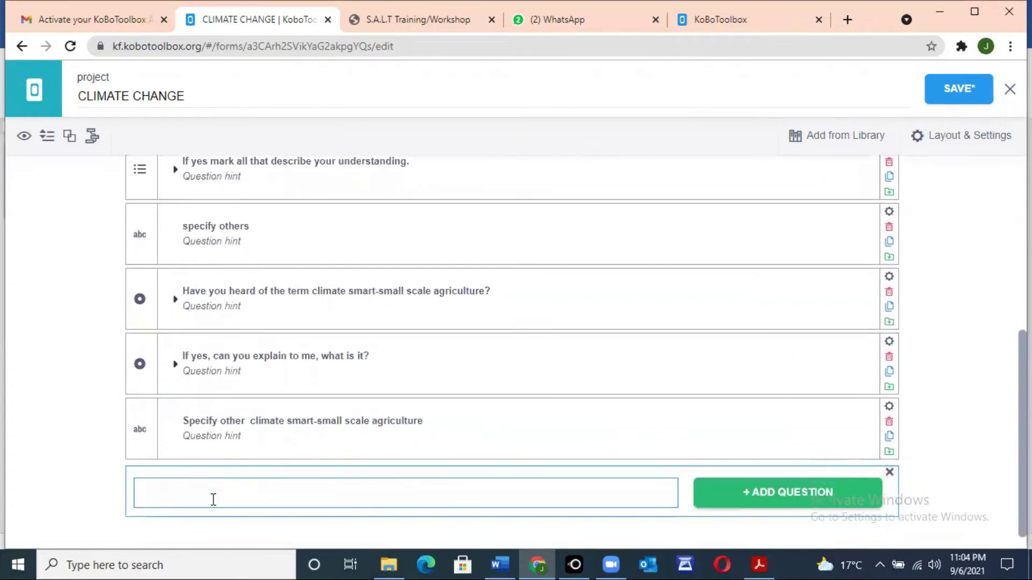
text(Please mark each of the following questions based on your knowledge, attitude and current practices where 1=Strongly Disagree (SD), 2=Disagree, 3=Neutral(N) 4= Agree(A) and 5= Strongly Agree (SA))
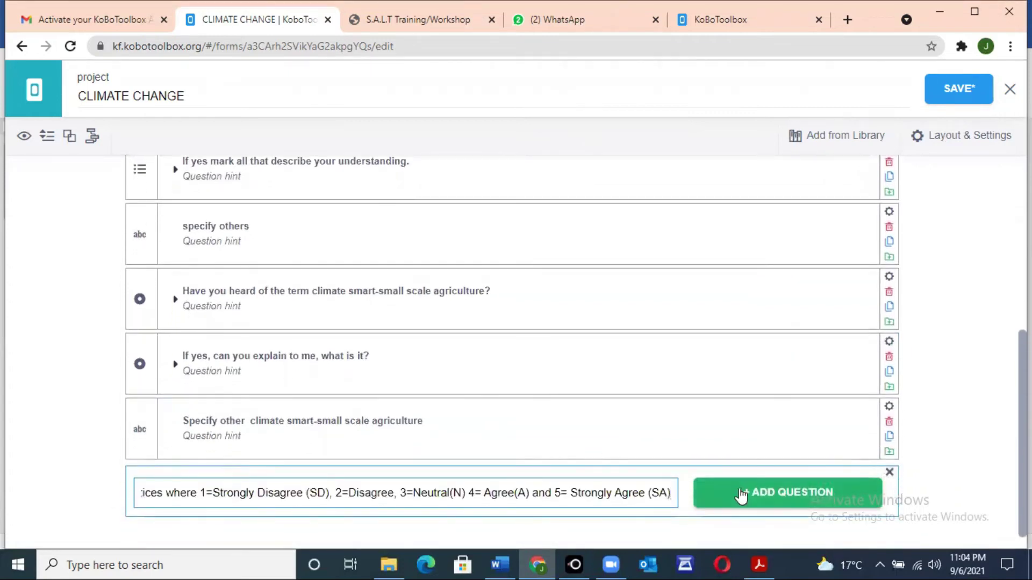
click(774, 493)
scroll(774, 493, down, 3)
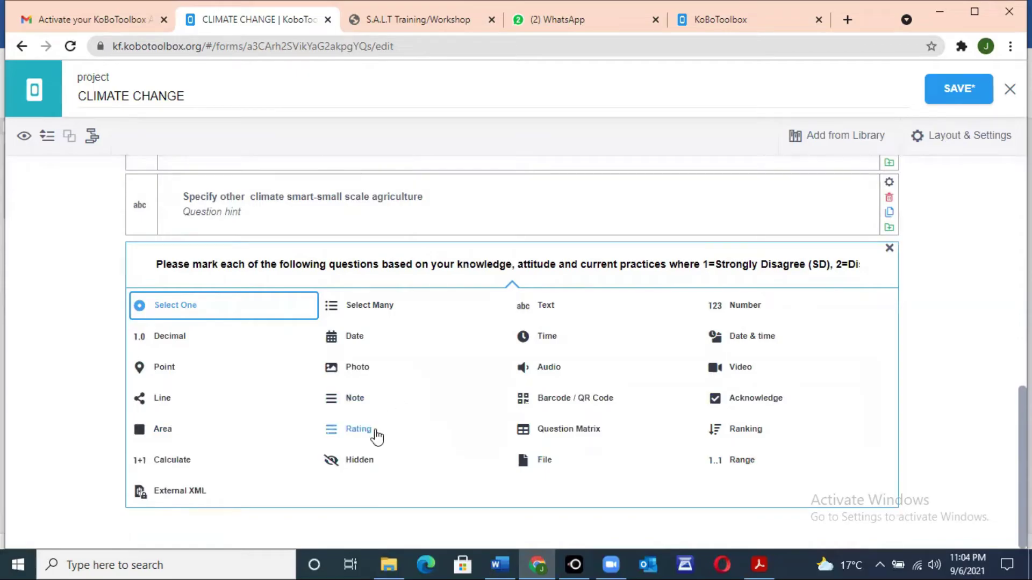
click(357, 430)
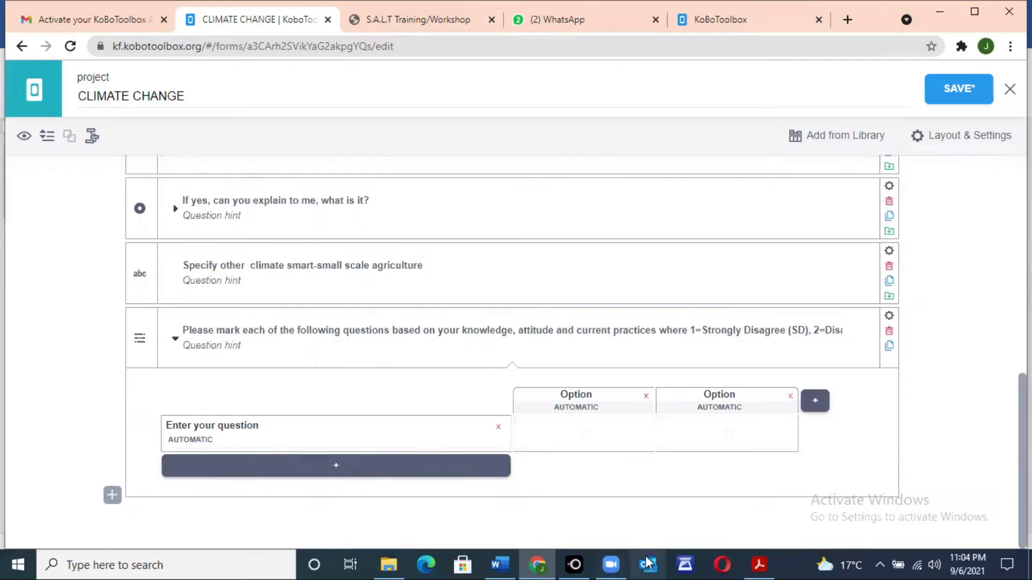
Replace the rating question's placeholder statement with "You have attended training on climate smart small-scale agriculture" copied from the Word table
mouse_move(500, 565)
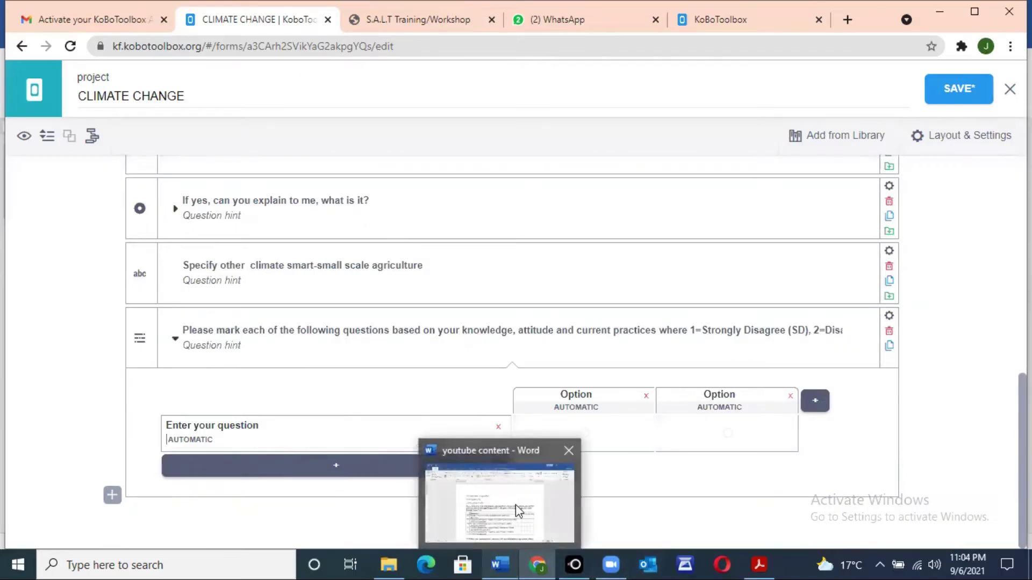
click(515, 505)
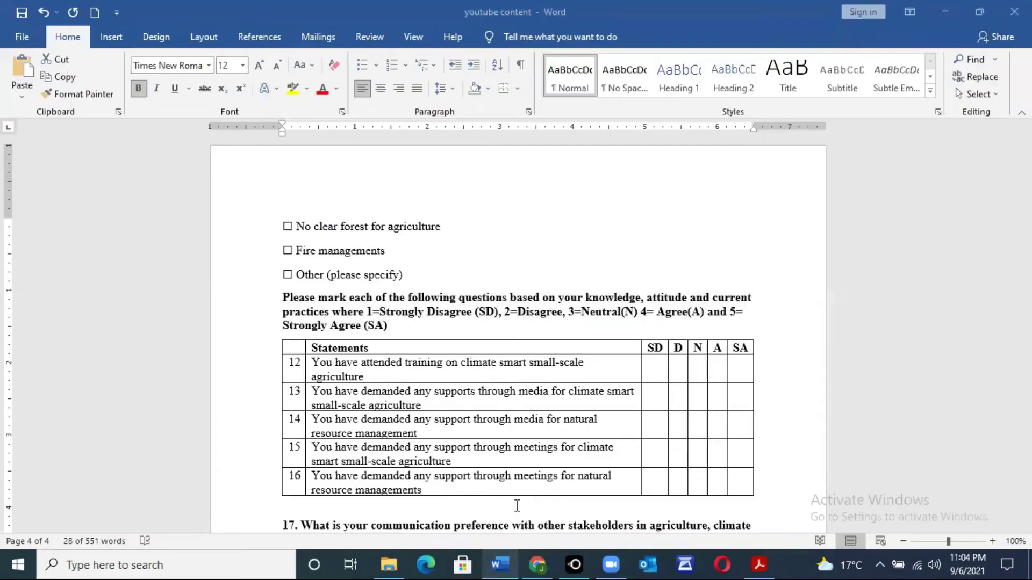
click(590, 362)
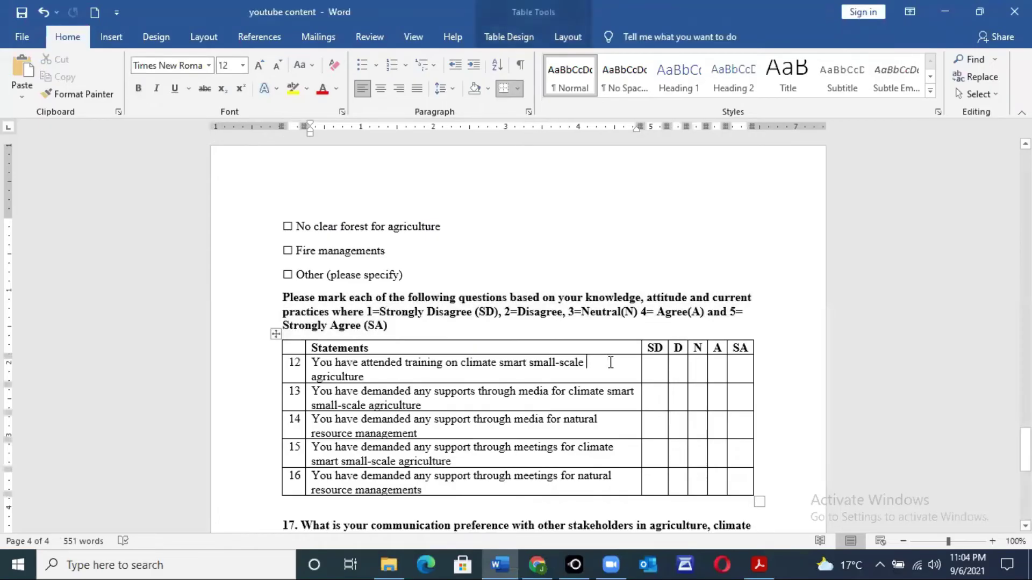
mouse_move(312, 377)
mouse_down()
mouse_move(369, 378)
mouse_move(317, 377)
mouse_move(307, 363)
mouse_up()
key(ctrl+c)
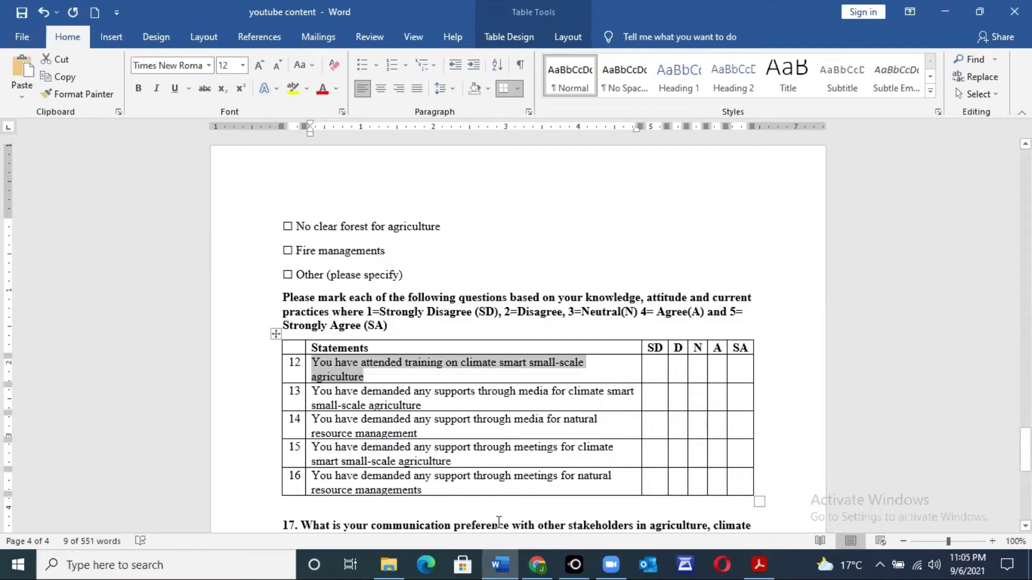
mouse_move(539, 548)
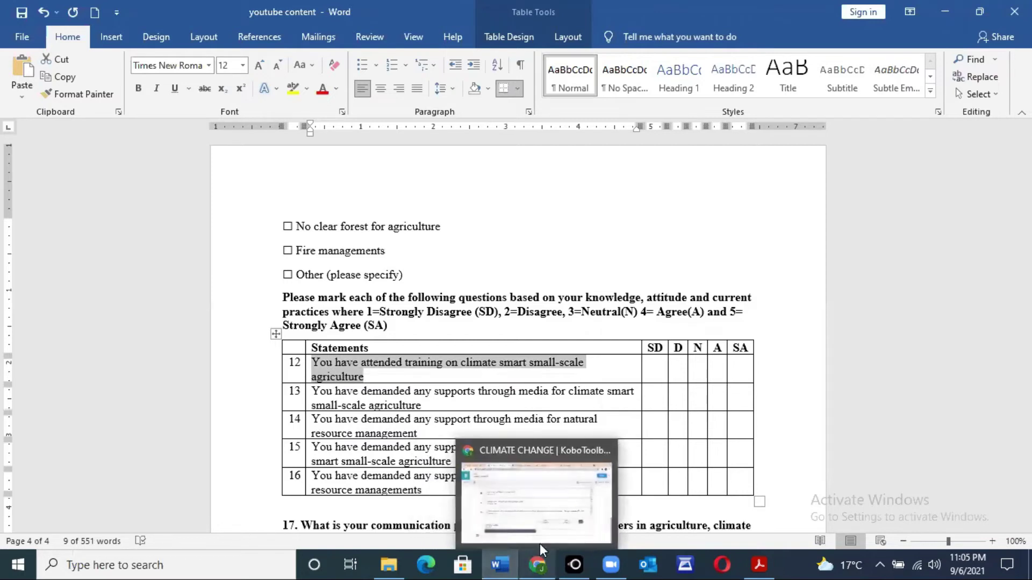
click(546, 525)
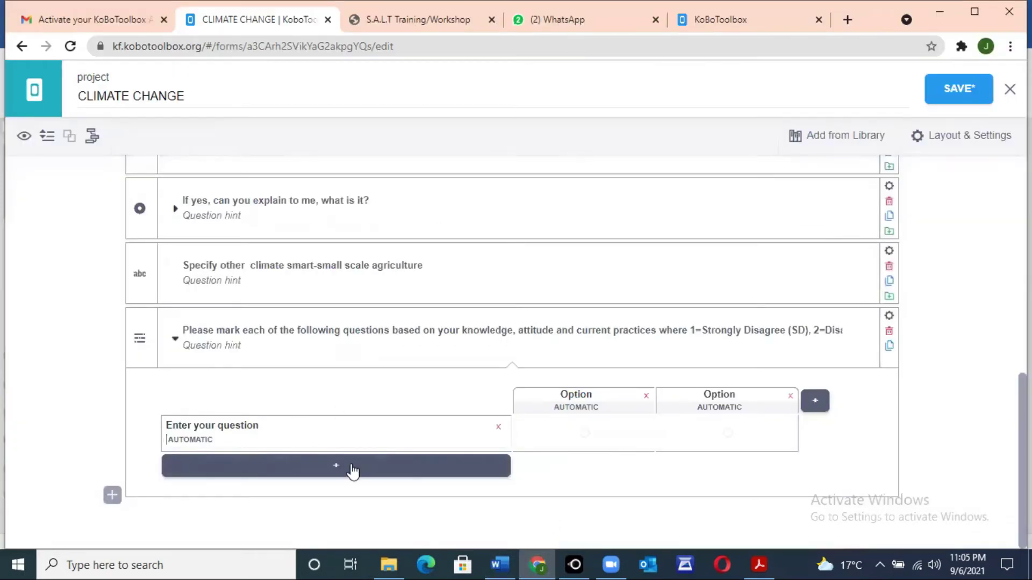
click(258, 425)
key(BackSpace)
key(BackSpace)
key(BackSpace)
key(BackSpace)
key(BackSpace)
key(BackSpace)
key(BackSpace)
key(BackSpace)
key(BackSpace)
key(BackSpace)
key(BackSpace)
key(BackSpace)
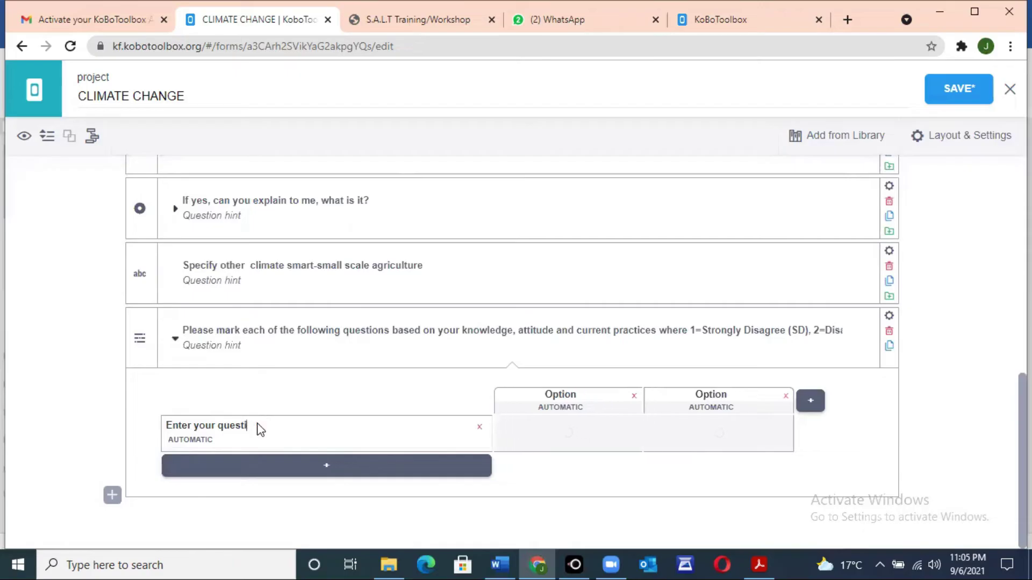
key(BackSpace)
key(BackSpace)
key(BackSpace)
key(BackSpace)
key(BackSpace)
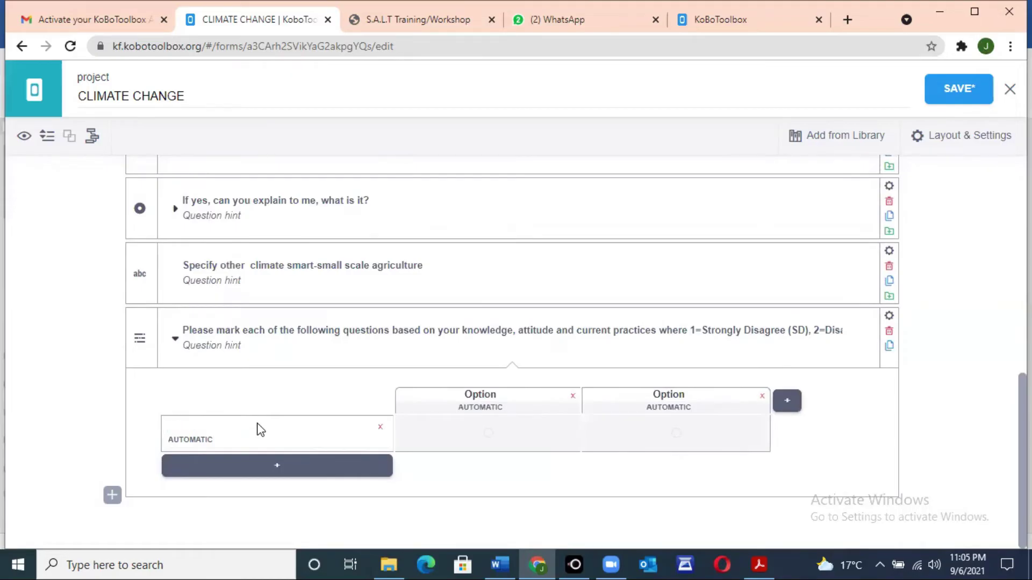
key(ctrl+v)
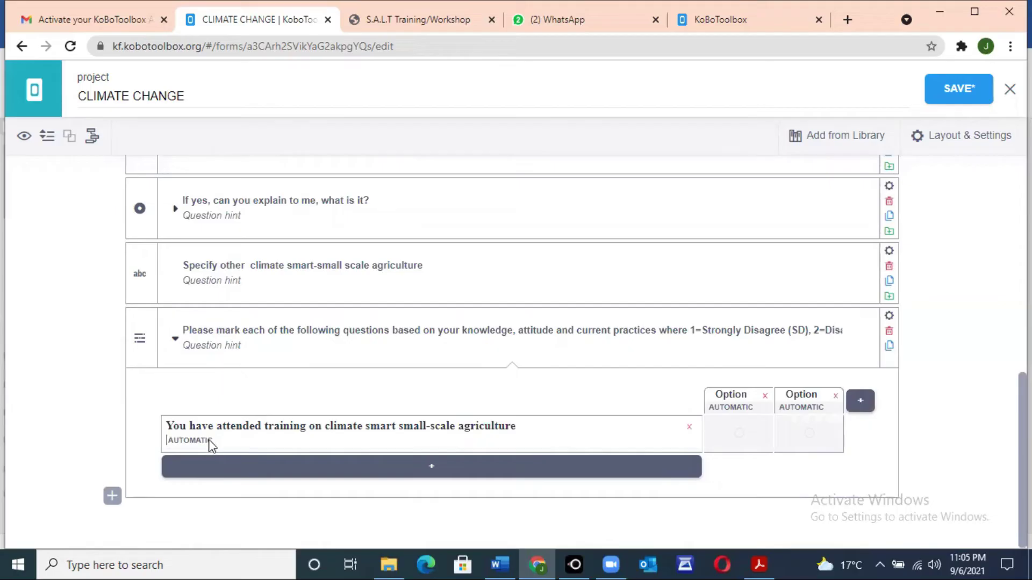
click(749, 394)
key(BackSpace)
key(BackSpace)
key(BackSpace)
key(BackSpace)
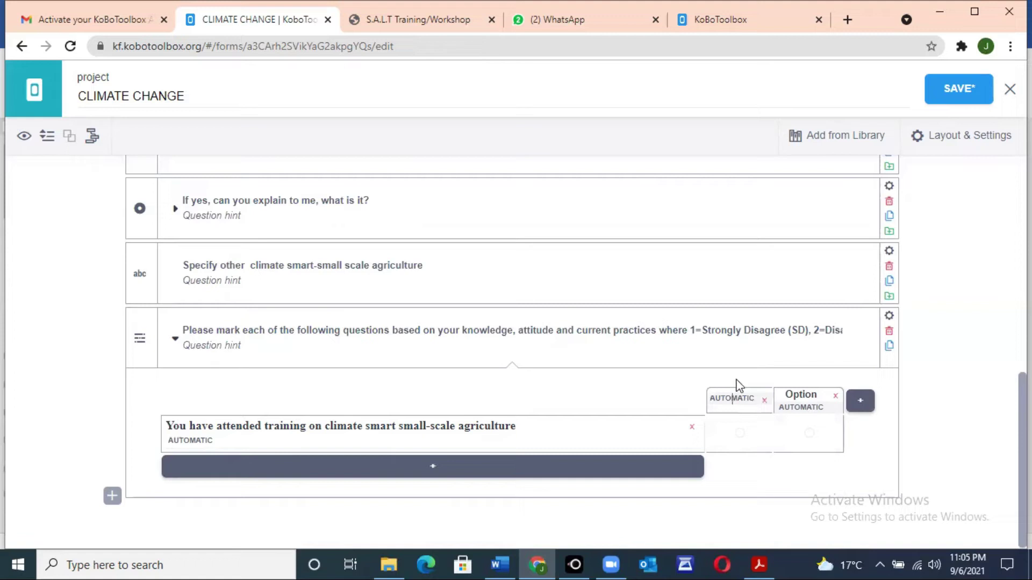
click(768, 406)
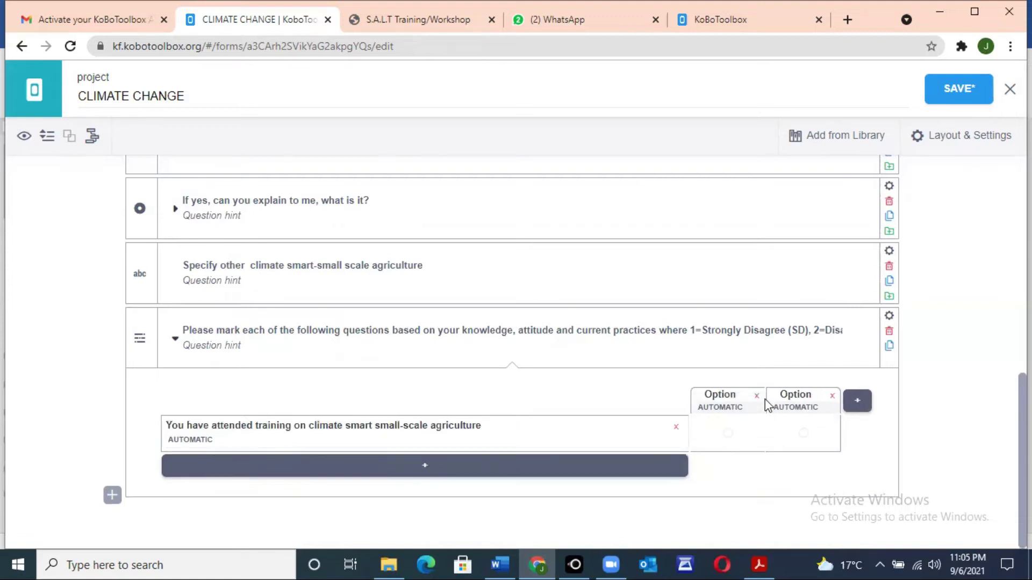
Label the first rating option "Strongly disagree"
click(736, 392)
key(BackSpace)
key(BackSpace)
key(BackSpace)
key(BackSpace)
key(BackSpace)
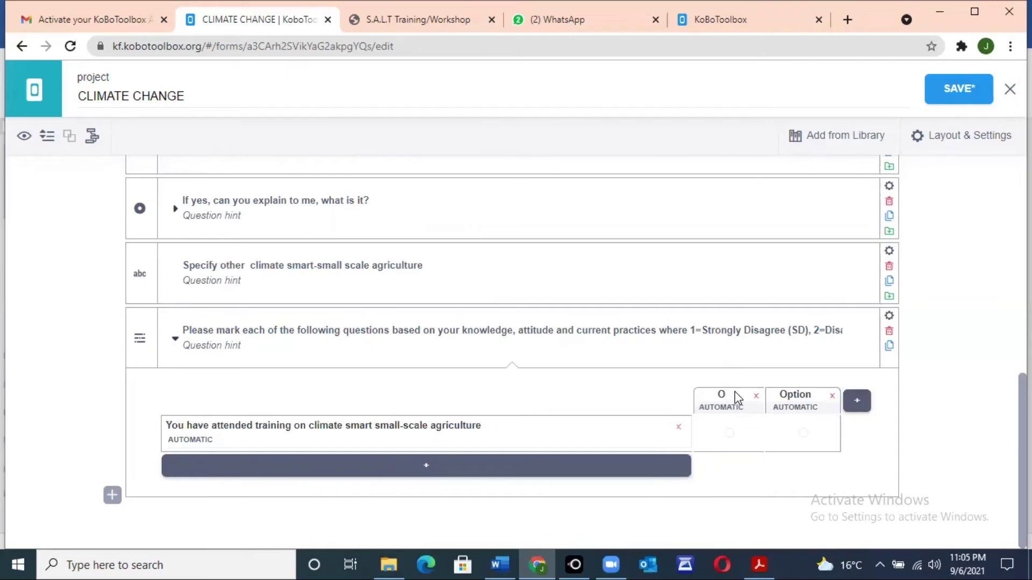
text(Str)
key(Home)
key(Delete)
click(728, 393)
text(ongly)
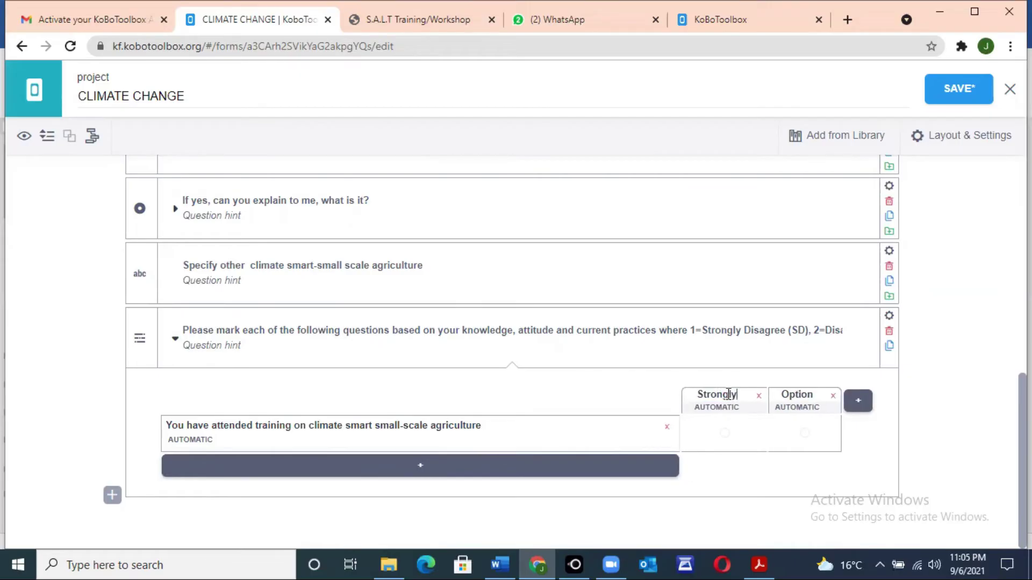
text( disa)
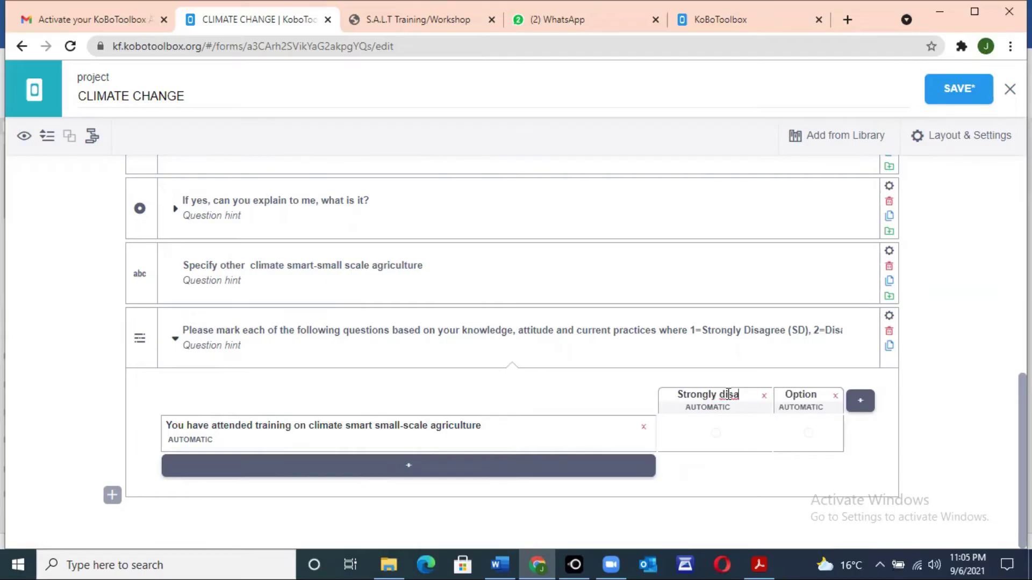
text(gree)
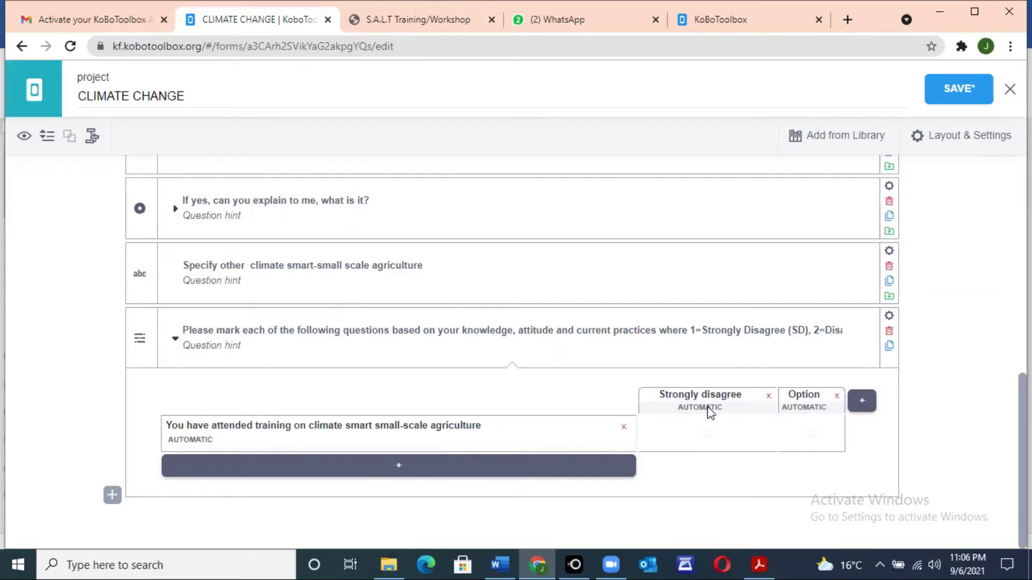
Set the XML values of the first two rating options to 1 and 2
click(709, 409)
text(1)
click(802, 408)
text(2)
Label the second rating option "Disagree"
click(820, 396)
key(BackSpace)
key(BackSpace)
key(BackSpace)
key(BackSpace)
key(BackSpace)
text(Disagree)
click(781, 398)
double_click(780, 396)
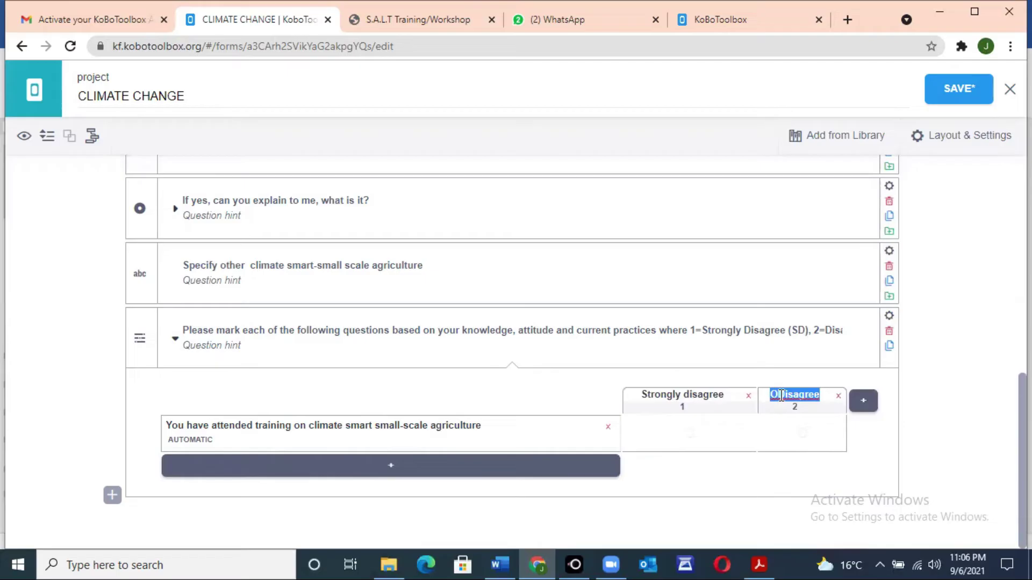
text(Disagree)
key(Return)
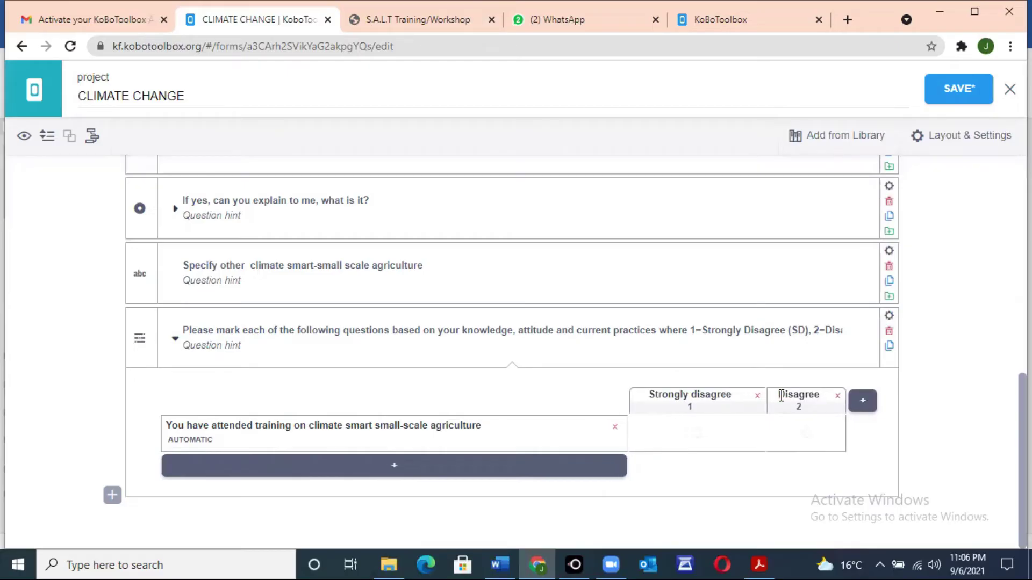
Add a third rating option labelled "Neutral" with the XML value 3
click(863, 403)
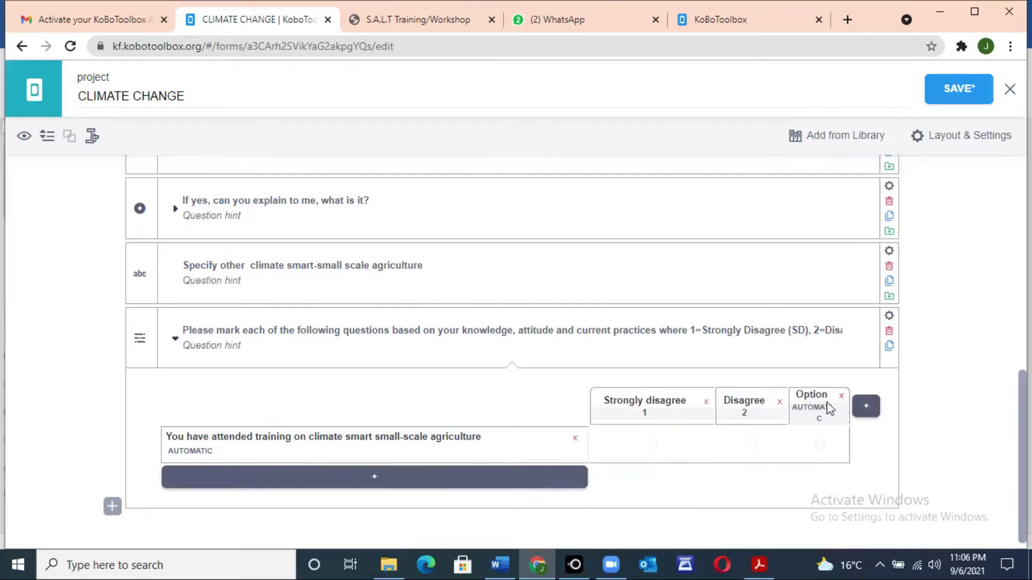
click(825, 395)
key(BackSpace)
key(BackSpace)
key(BackSpace)
key(BackSpace)
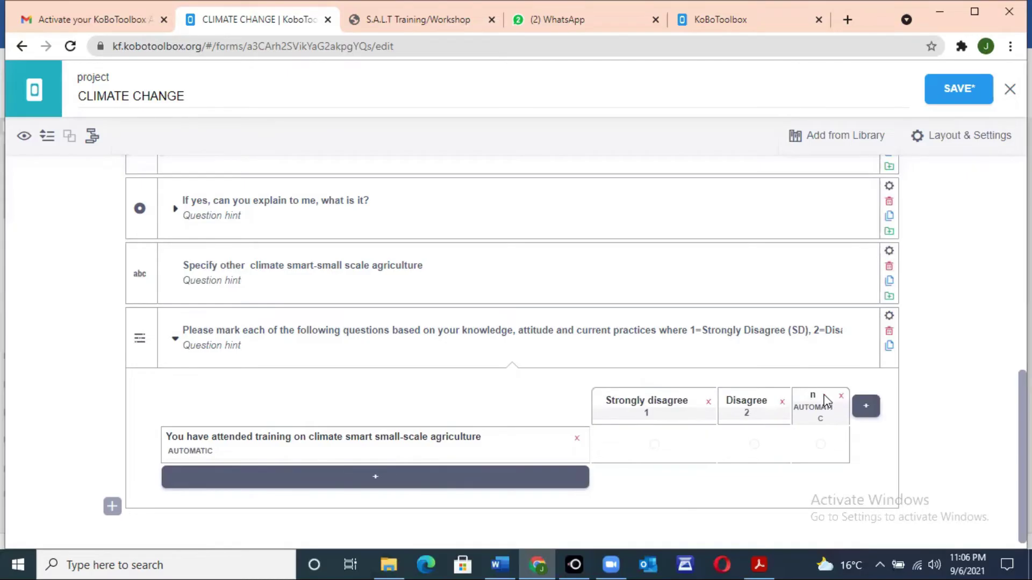
text(N)
key(BackSpace)
scroll(826, 401, down, 1)
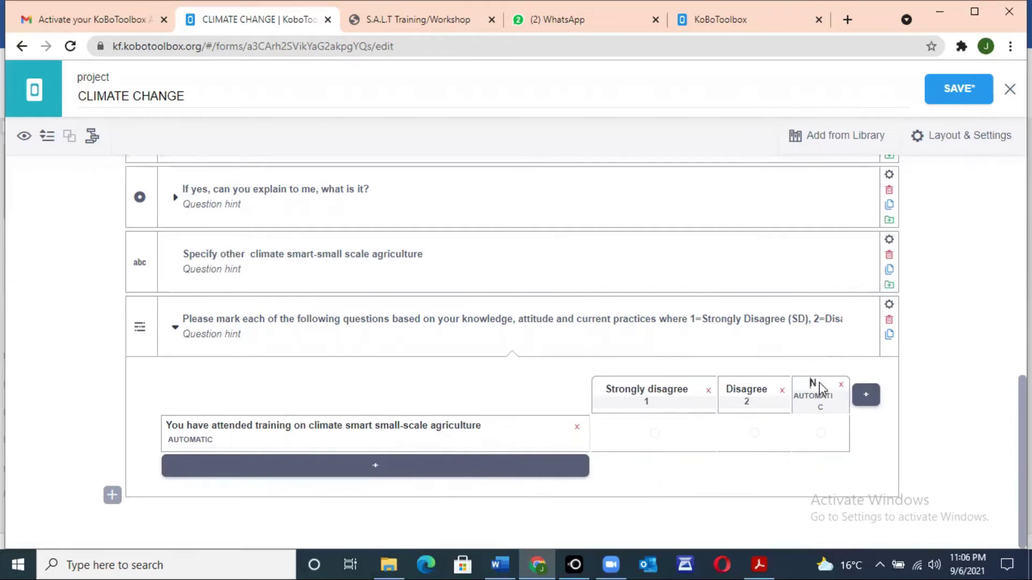
text(eutral)
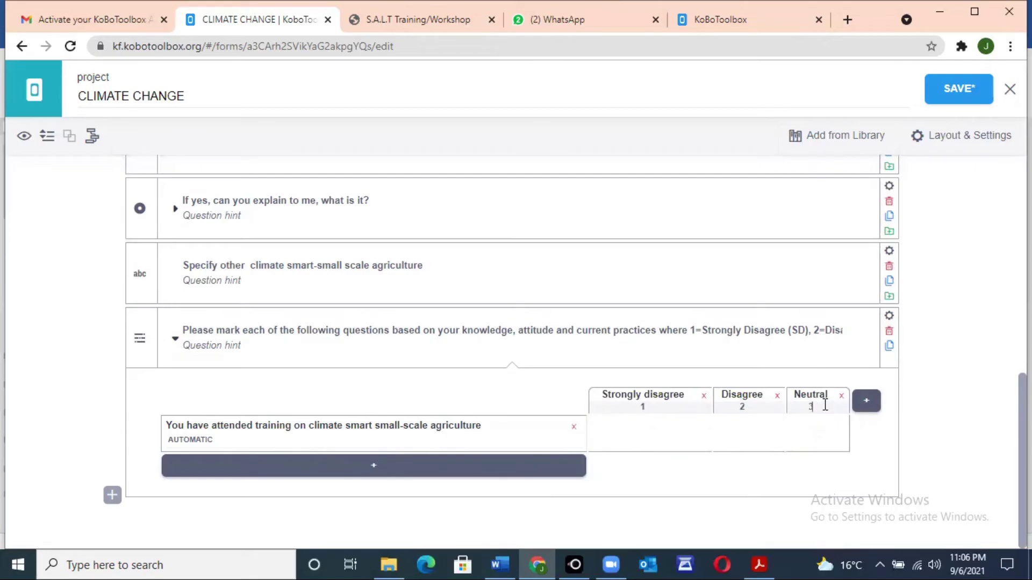
Add a fourth rating option labelled "Agree" with the XML value 4
click(867, 400)
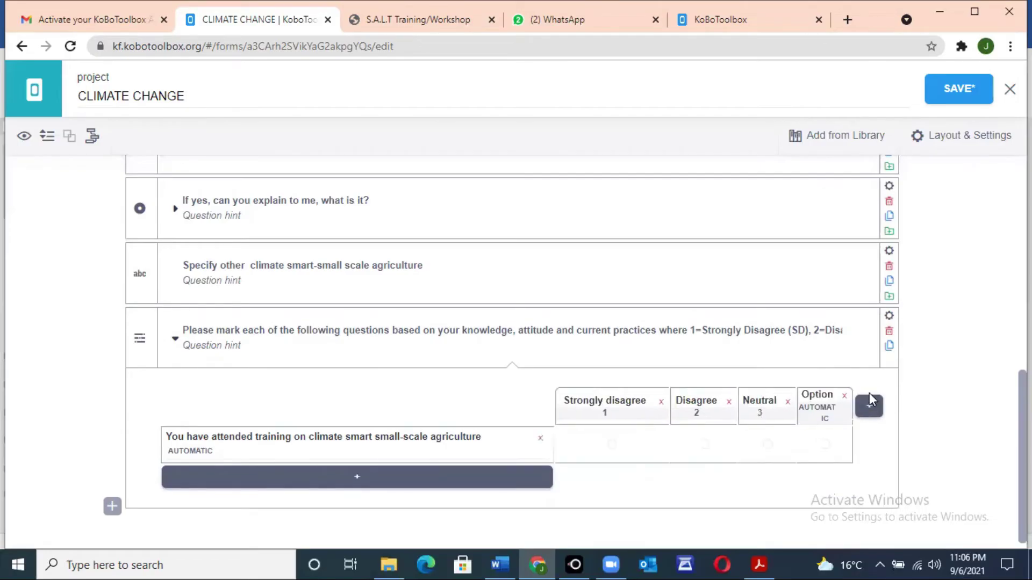
click(831, 395)
key(BackSpace)
key(BackSpace)
key(BackSpace)
key(BackSpace)
key(BackSpace)
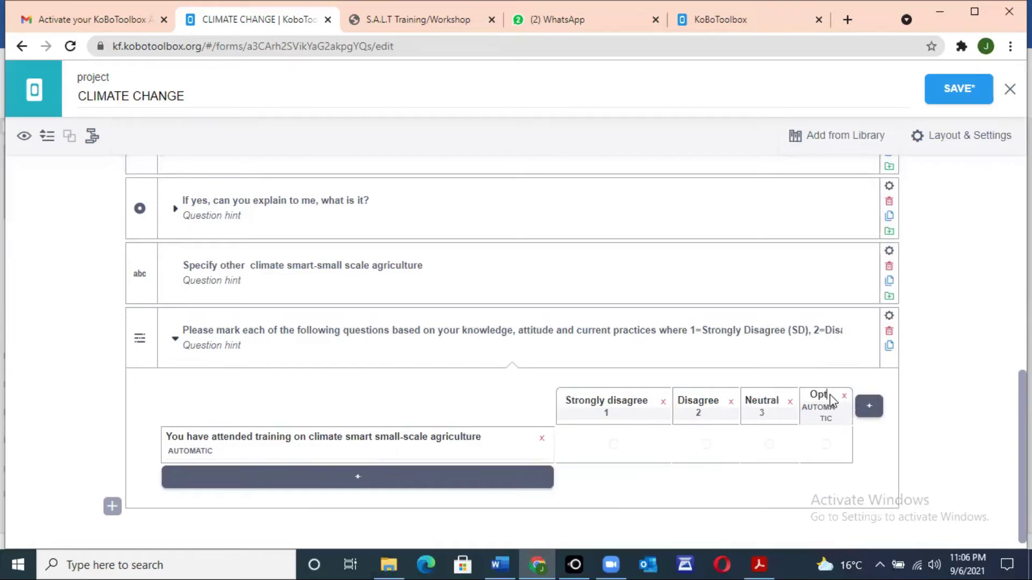
text(Agree)
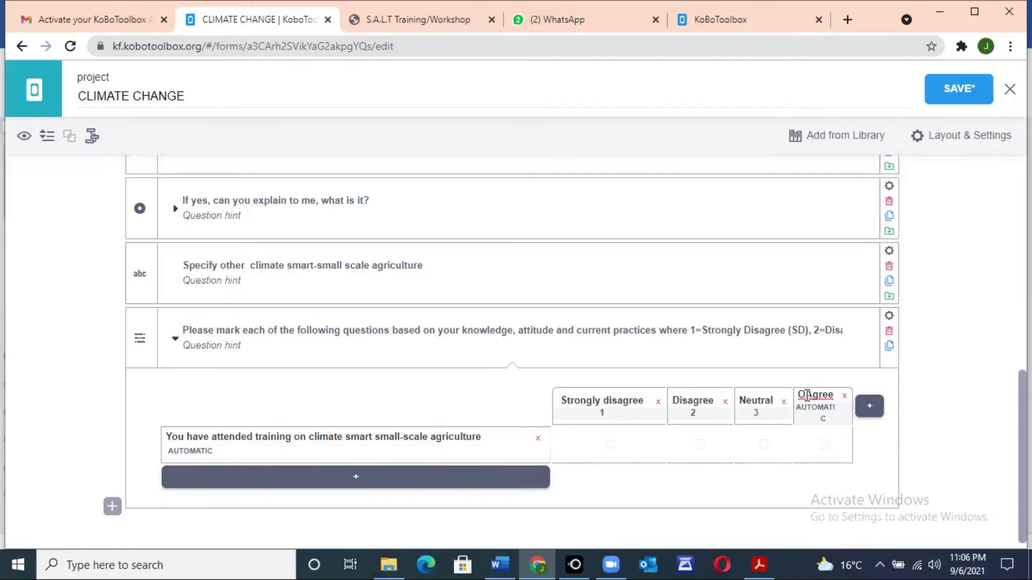
click(807, 396)
key(BackSpace)
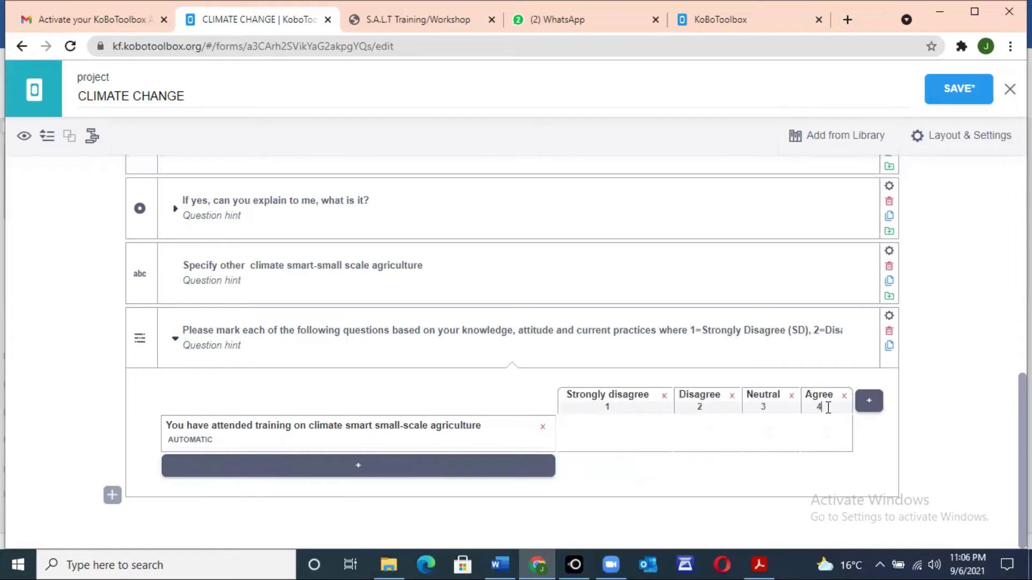
Add a fifth rating option labelled "Strongly agree" with the XML value 5
click(872, 407)
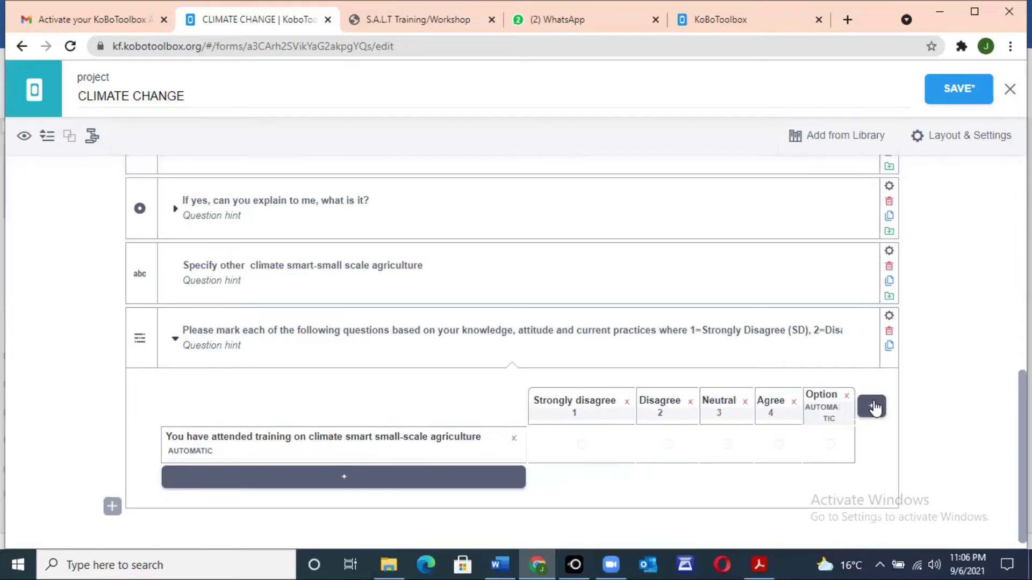
click(830, 393)
text(S)
key(BackSpace)
key(BackSpace)
key(BackSpace)
key(BackSpace)
key(BackSpace)
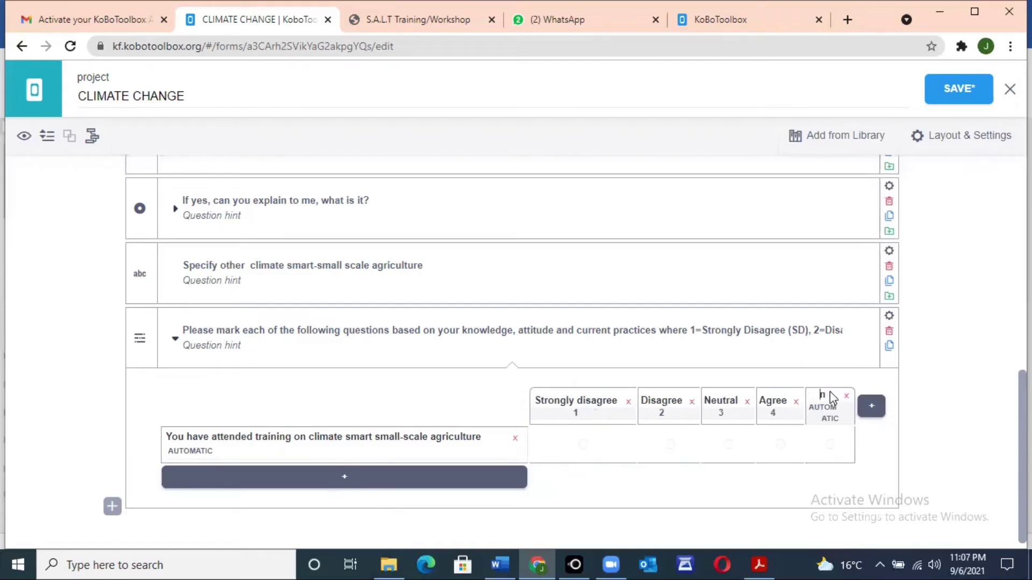
text(tron)
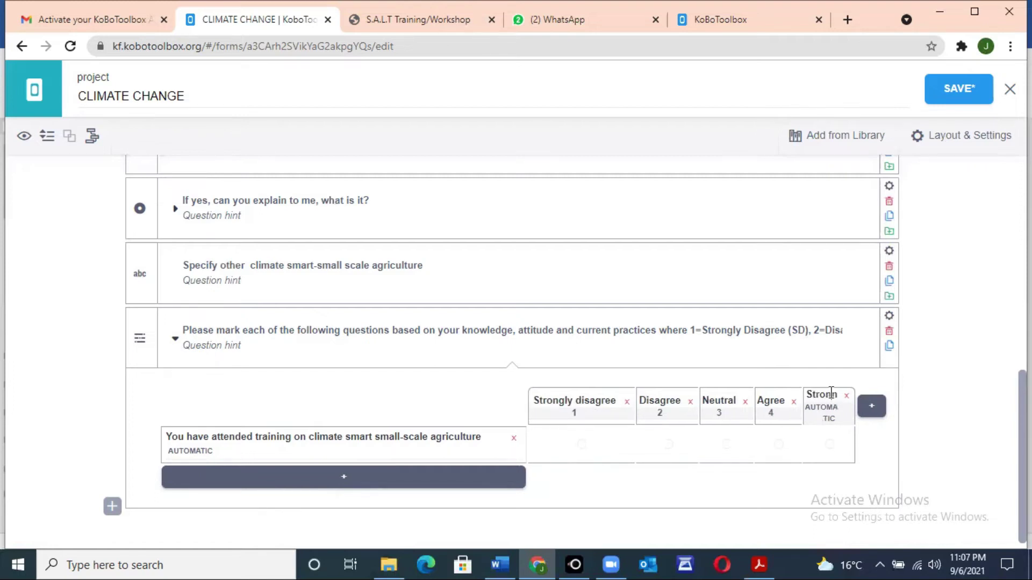
key(BackSpace)
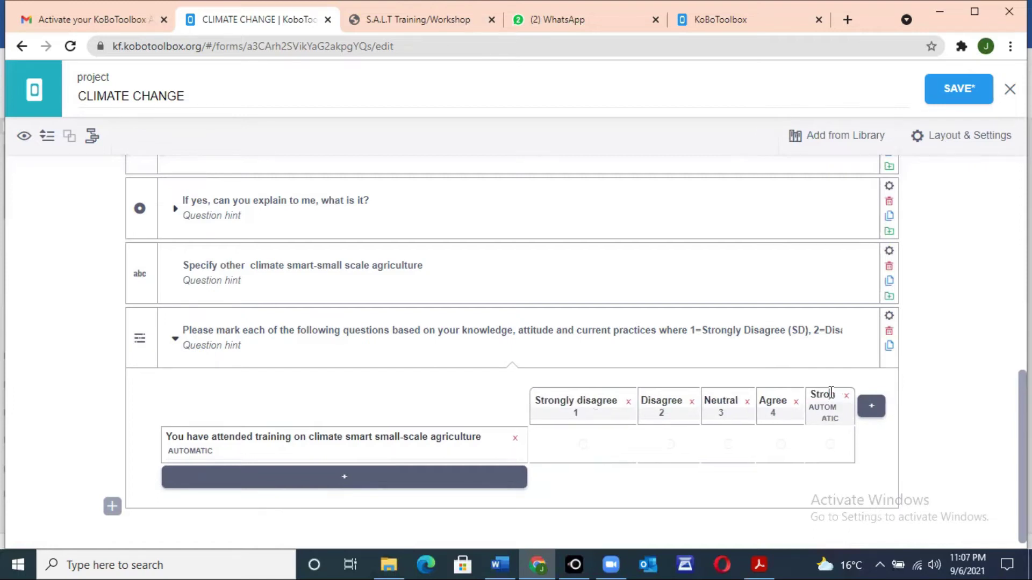
text(gly agree)
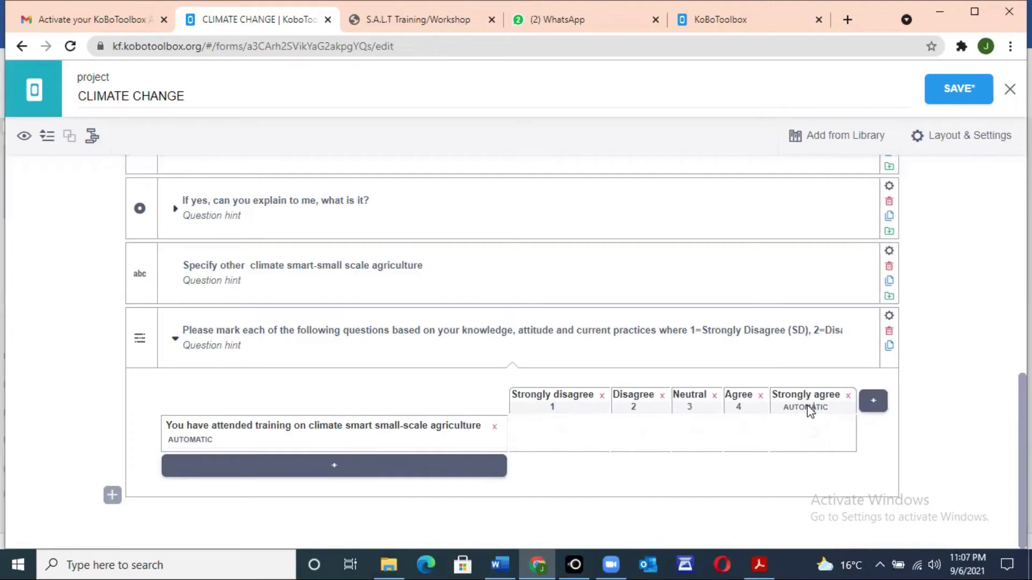
click(809, 411)
click(806, 400)
Add a second statement row with the Word text "You have demanded any supports through media for climate smart small-scale agriculture"
click(336, 469)
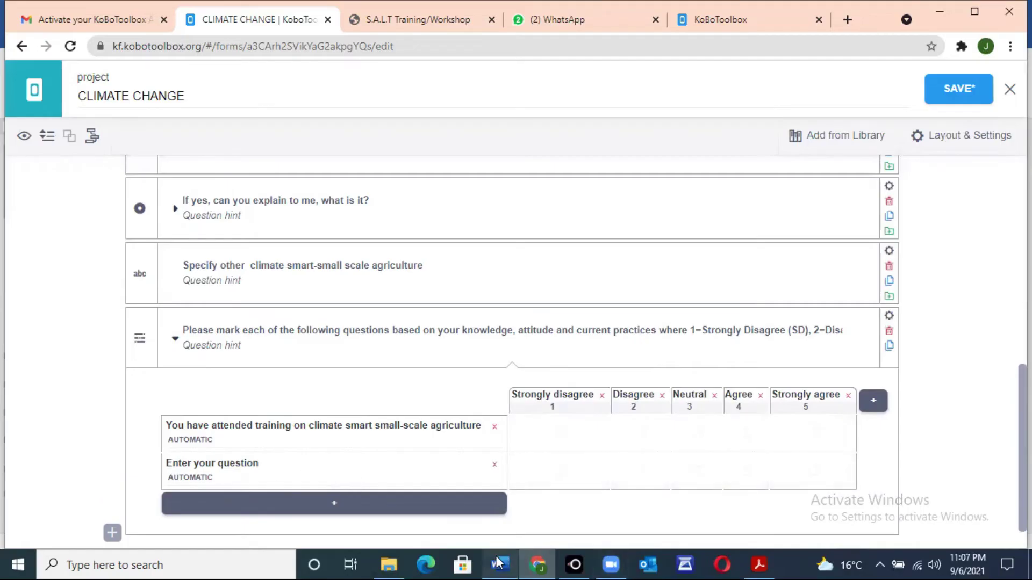
mouse_move(500, 564)
click(540, 476)
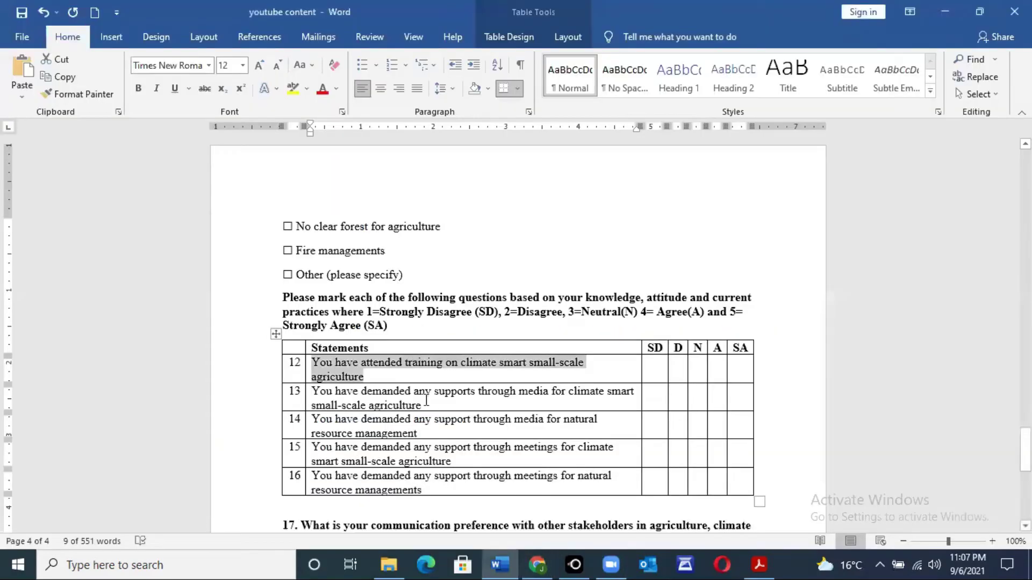
scroll(512, 352, down, 1)
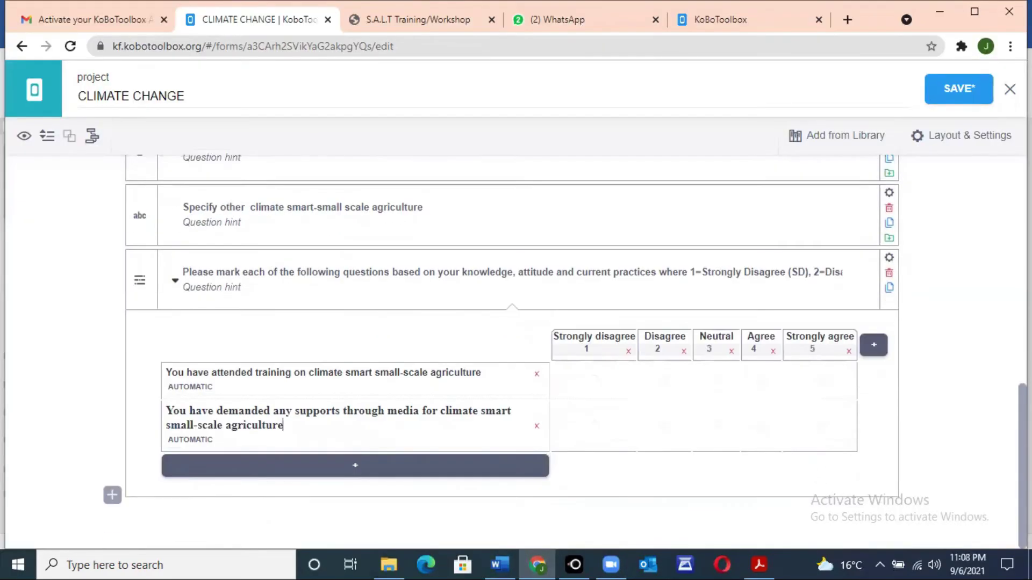
Add a third statement row to the rating question and clear its placeholder text
click(376, 467)
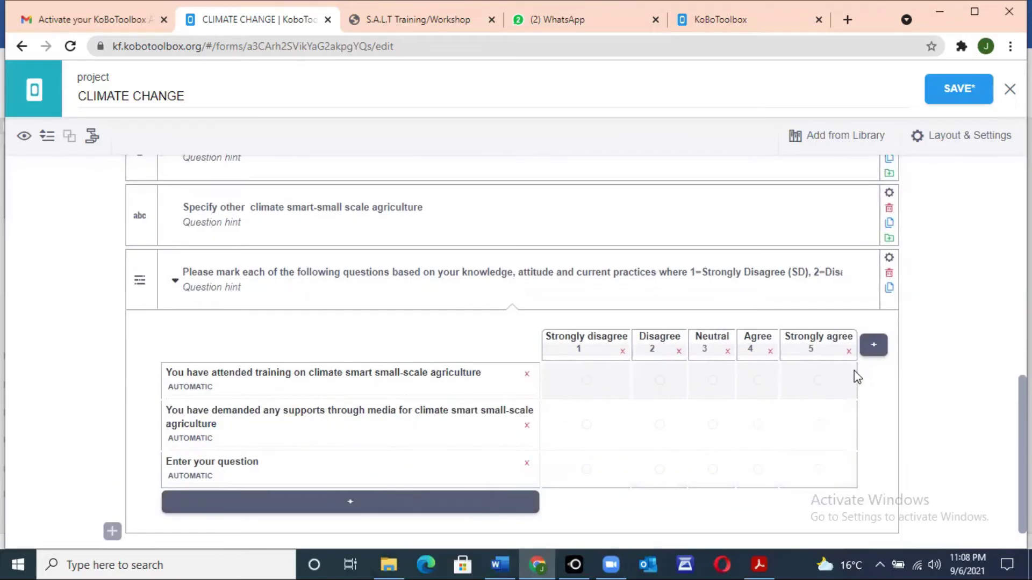
click(251, 462)
key(BackSpace)
key(BackSpace)
key(BackSpace)
key(BackSpace)
key(BackSpace)
key(BackSpace)
key(BackSpace)
key(BackSpace)
key(BackSpace)
key(BackSpace)
key(BackSpace)
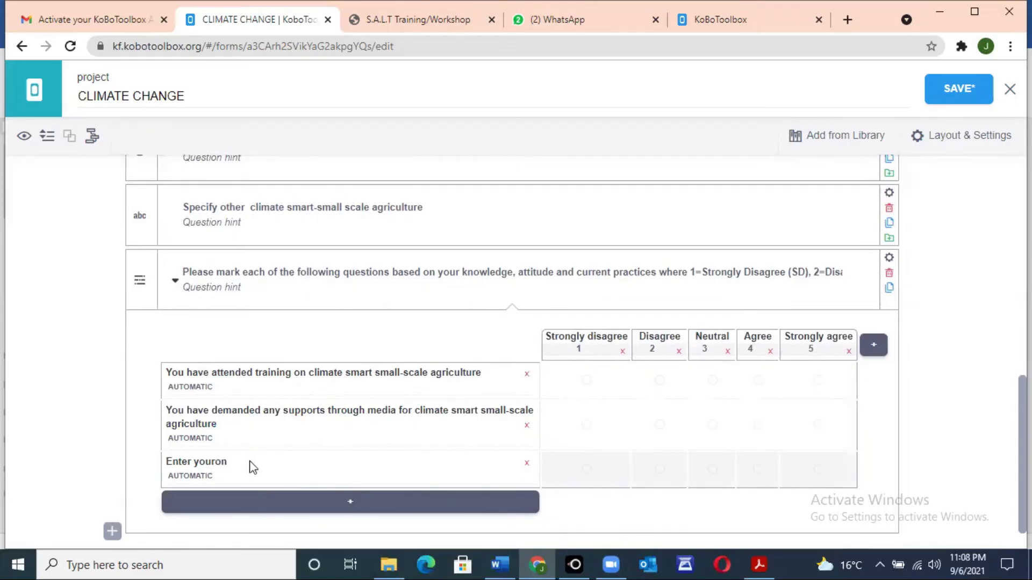
key(BackSpace)
key(BackSpace)
key(BackSpace)
Copy "You have demanded any support through media for natural resource management" from the Word questionnaire into the third statement row in KoBoToolbox
mouse_move(500, 564)
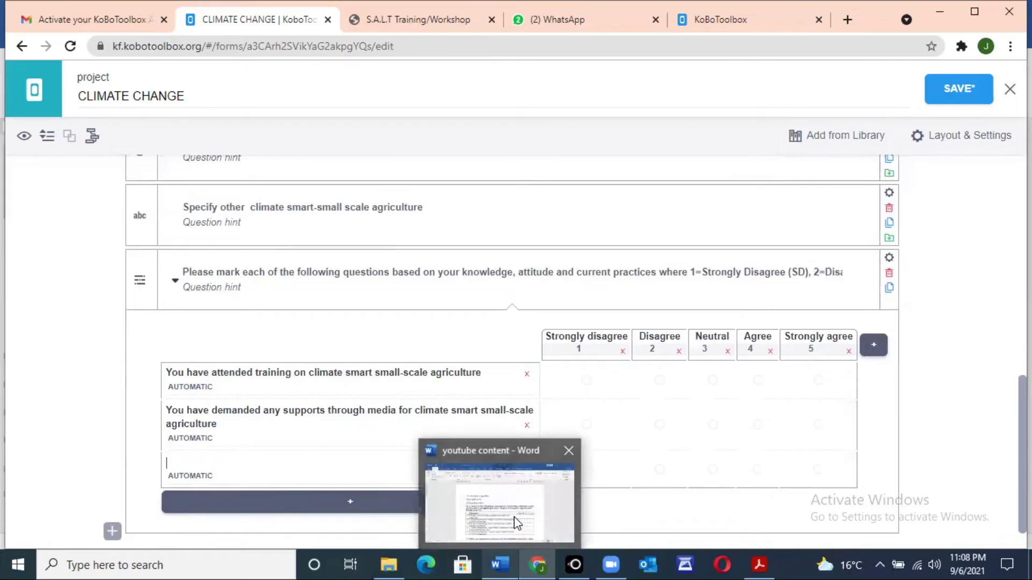
click(514, 517)
drag(430, 435, 330, 416)
key(ctrl+c)
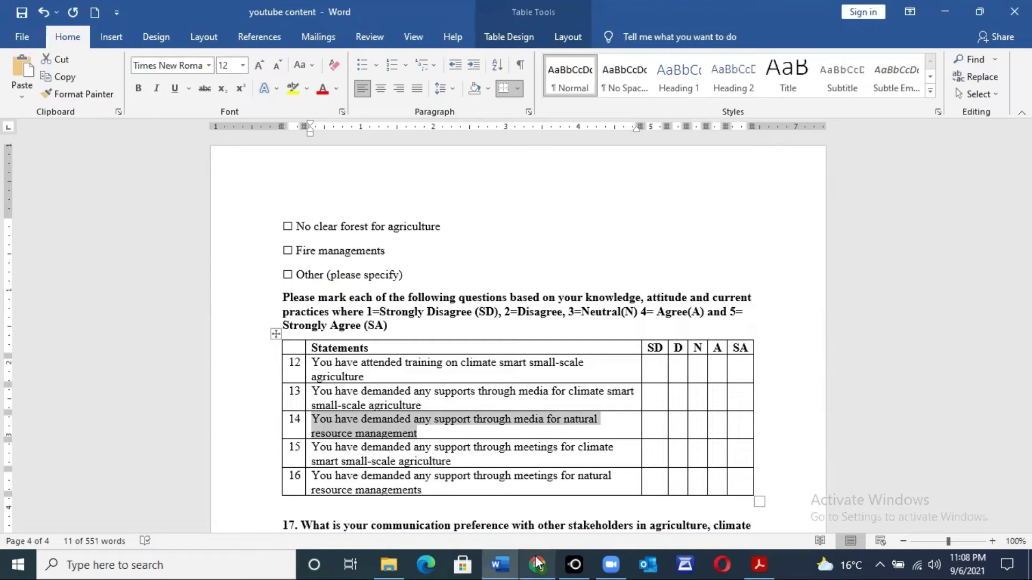
mouse_move(537, 563)
click(552, 524)
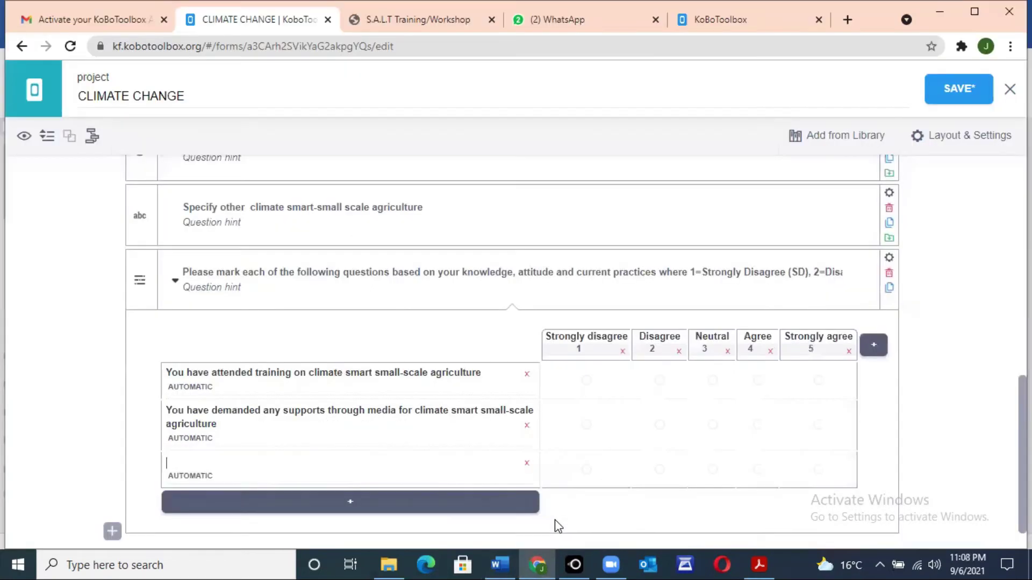
click(179, 462)
key(ctrl+v)
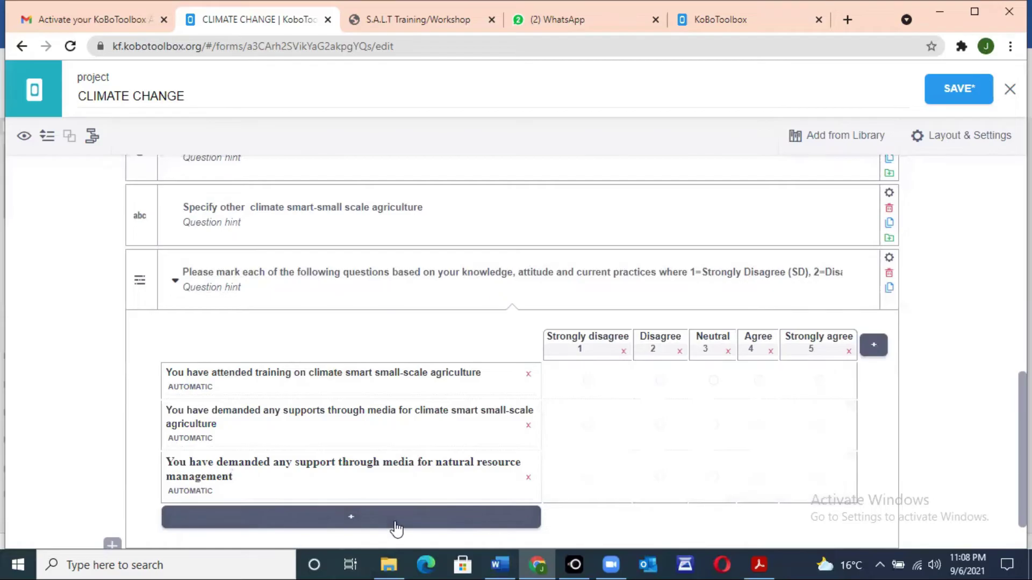
Add a fourth statement row with the Word text "You have demanded any support through meetings for climate smart small-scale agriculture"
scroll(565, 352, down, 1)
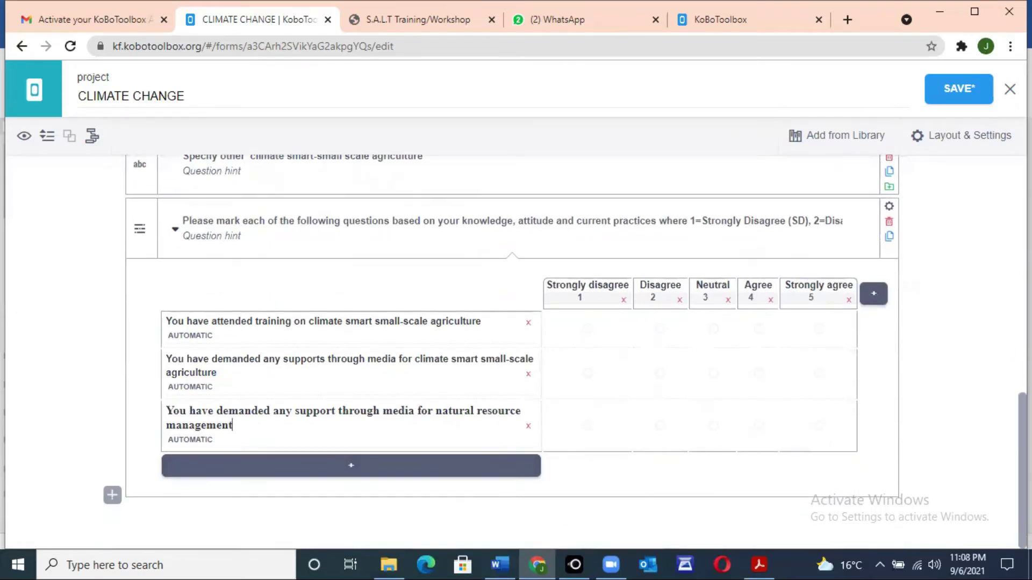
click(350, 466)
key(alt+Tab)
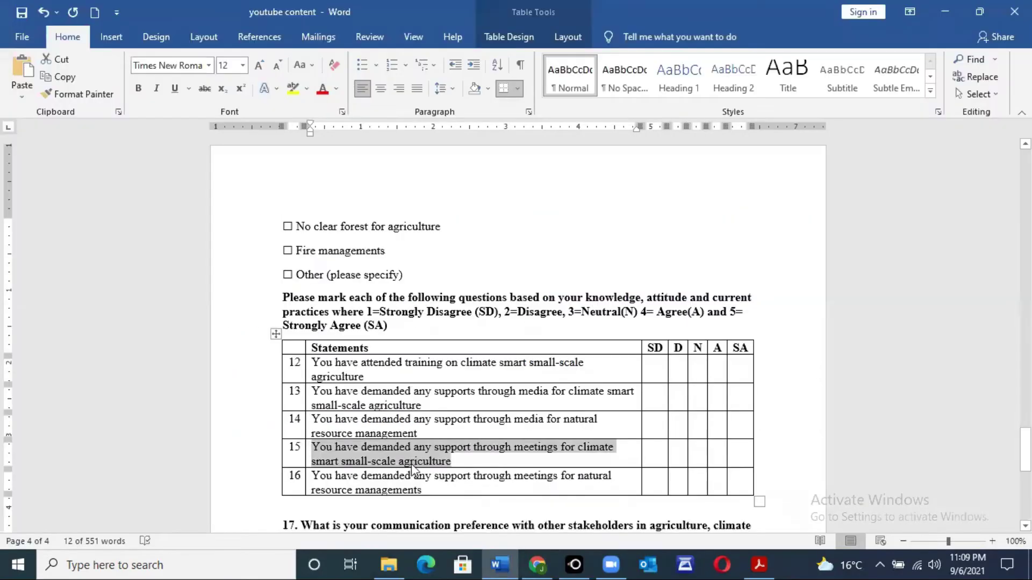
Copy "You have demanded any support through meetings for natural resource managements" from Word into a fifth statement row of the KoBoToolbox rating question
drag(428, 488, 316, 480)
key(ctrl+c)
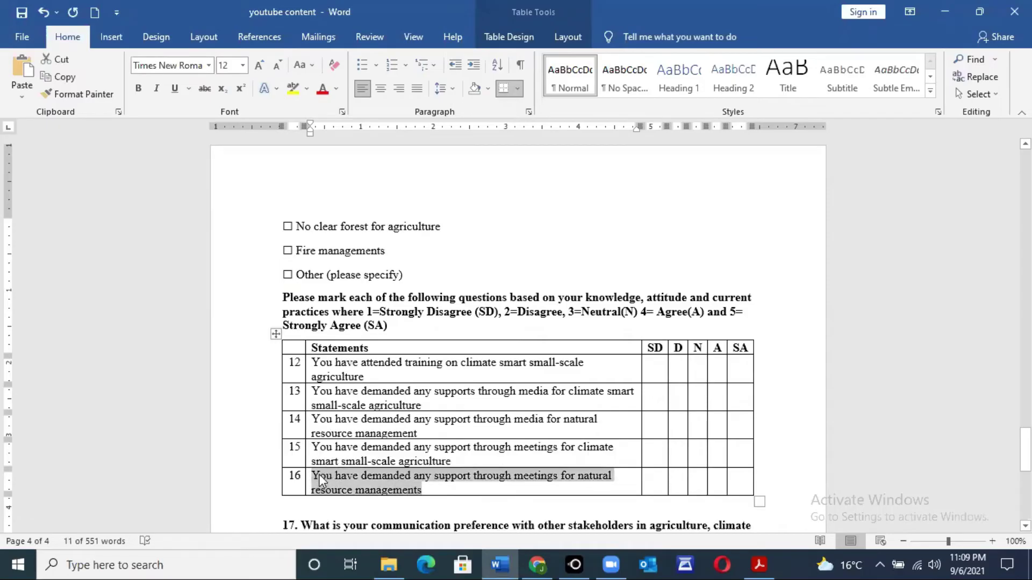
mouse_move(536, 563)
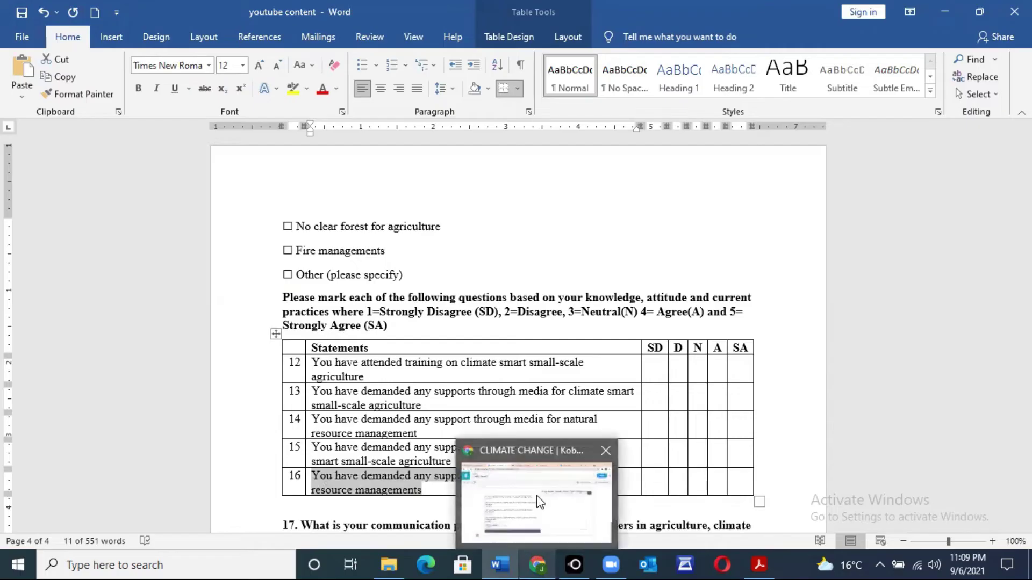
click(551, 509)
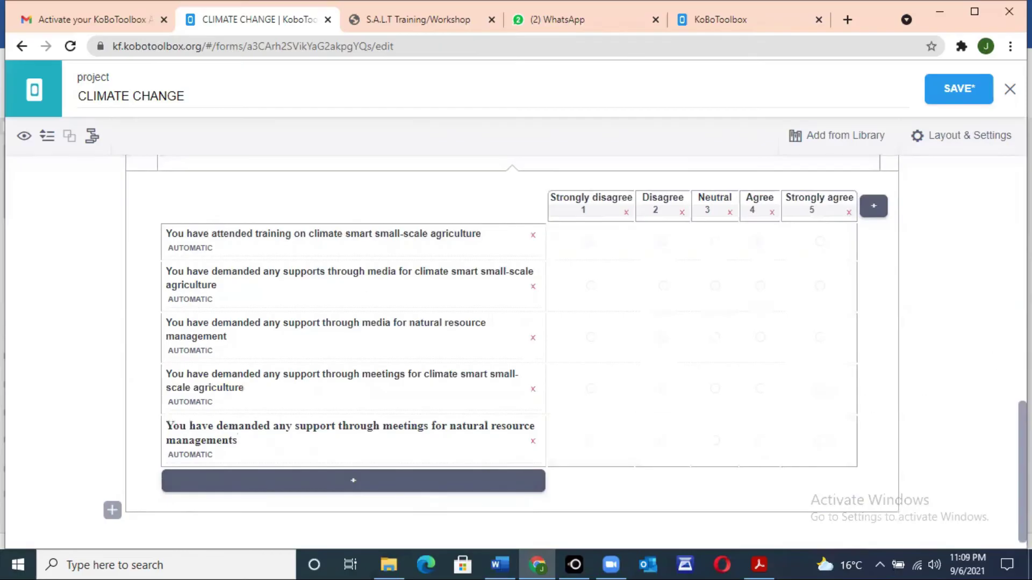
Review the rating question's statement rows and collapse the question
scroll(511, 349, up, 4)
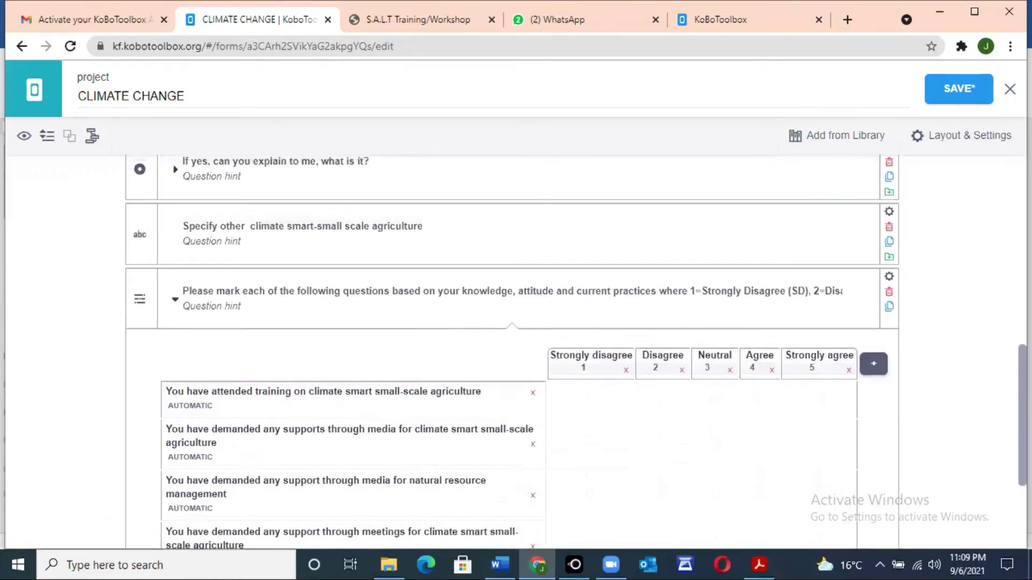
scroll(616, 278, down, 2)
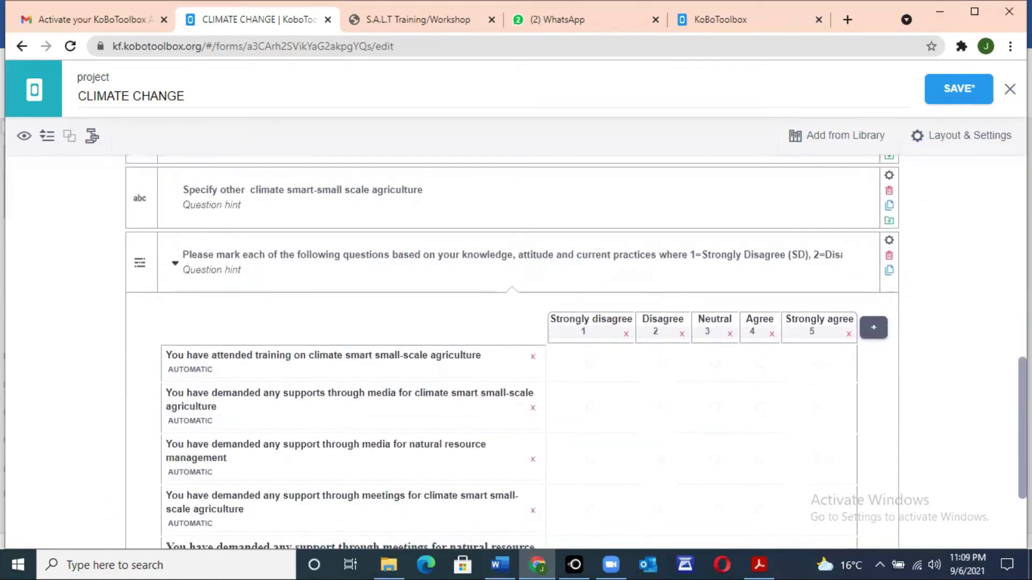
click(175, 260)
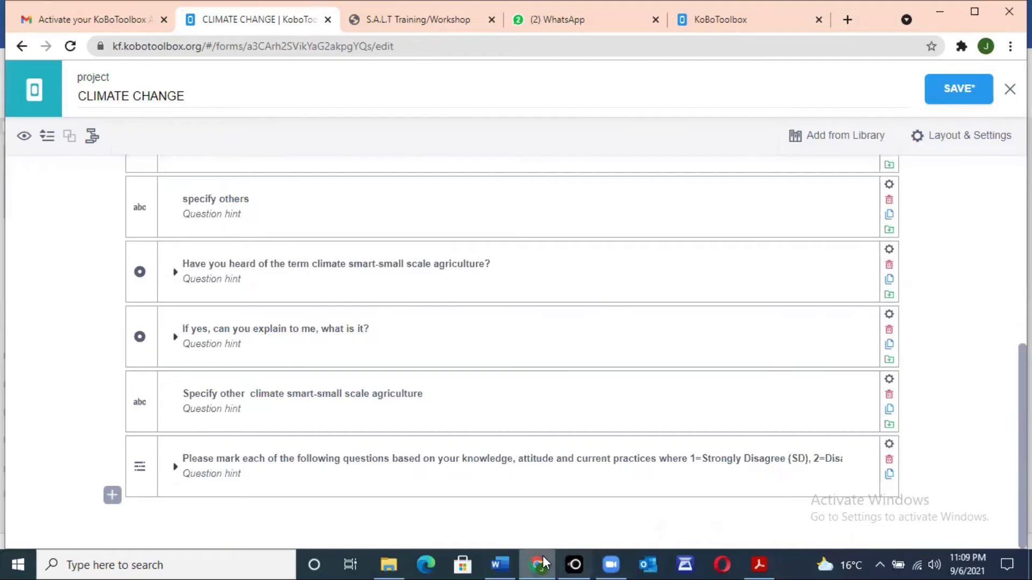
Copy question 17, about communication preference with other stakeholders, from Word into a new question below the rating question in KoBoToolbox
mouse_move(515, 563)
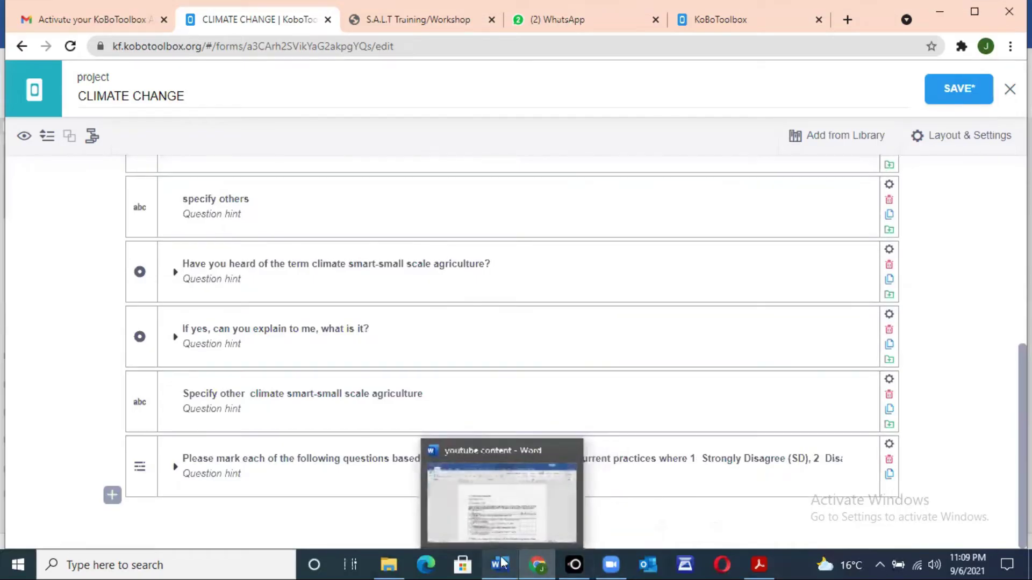
click(484, 507)
scroll(966, 444, down, 5)
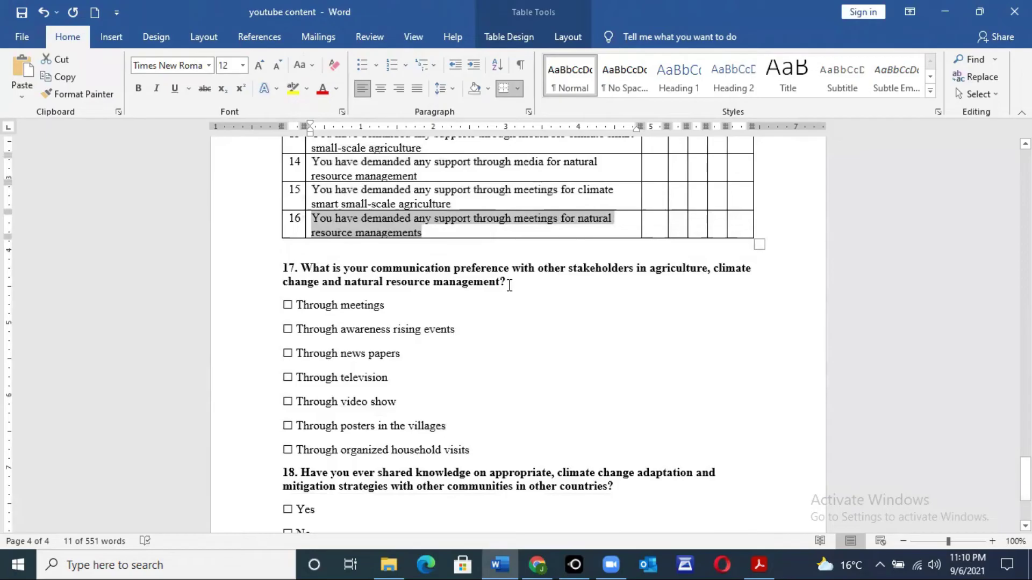
drag(507, 283, 317, 271)
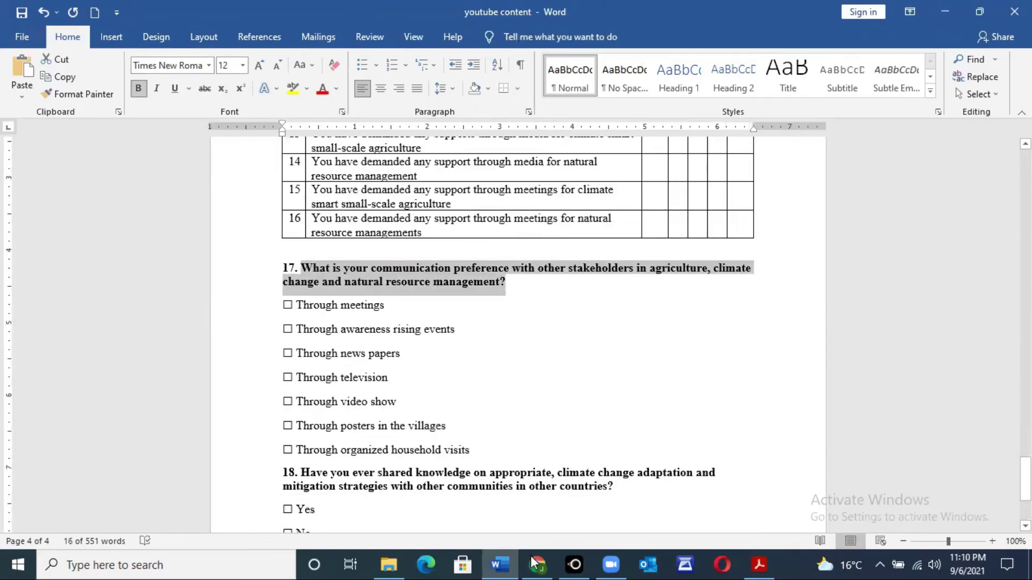
mouse_move(537, 564)
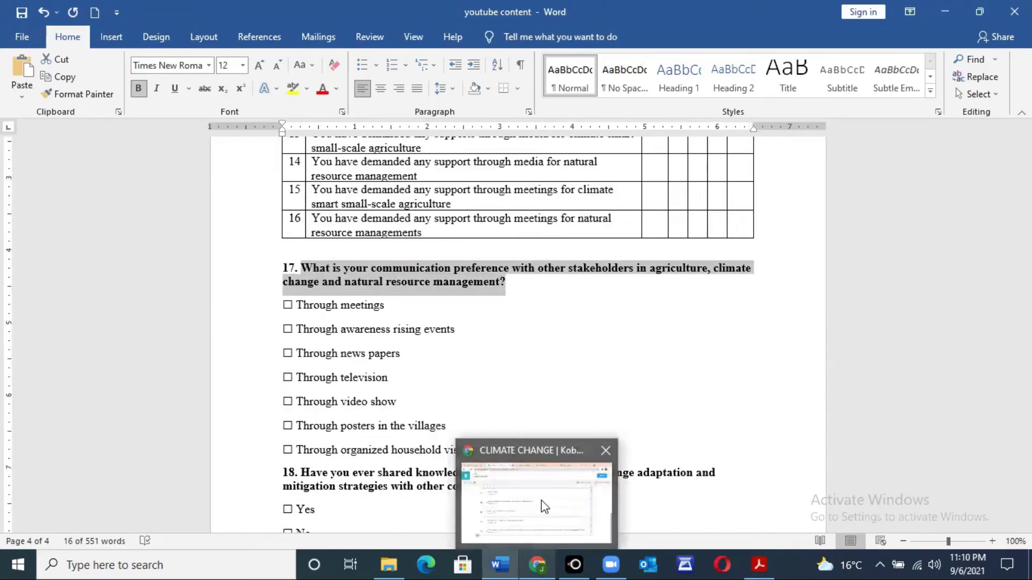
click(541, 501)
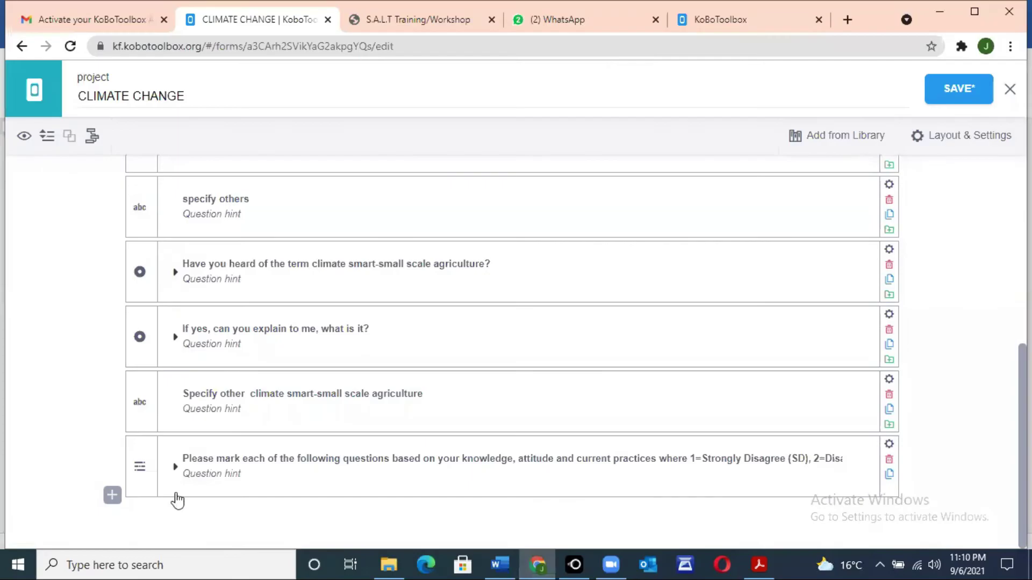
click(112, 495)
key(ctrl+v)
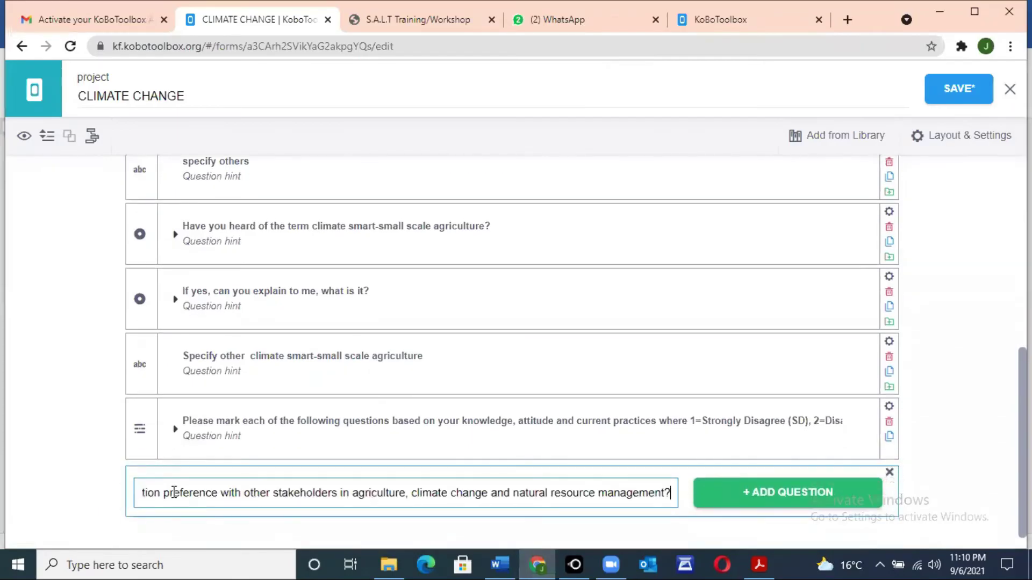
Switch to the Word questionnaire and copy question 17's first response option, "Through meetings"
mouse_move(497, 561)
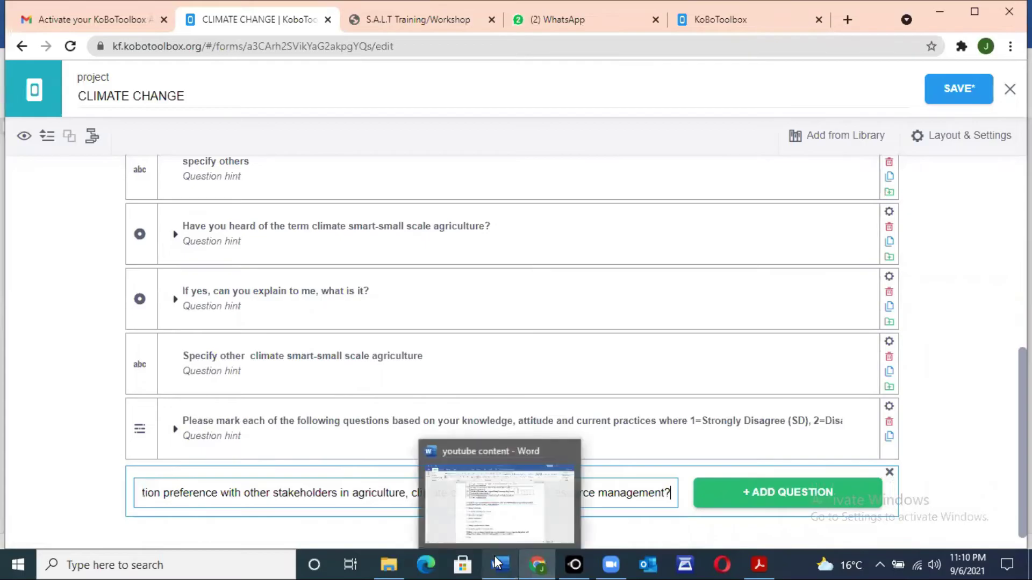
click(515, 506)
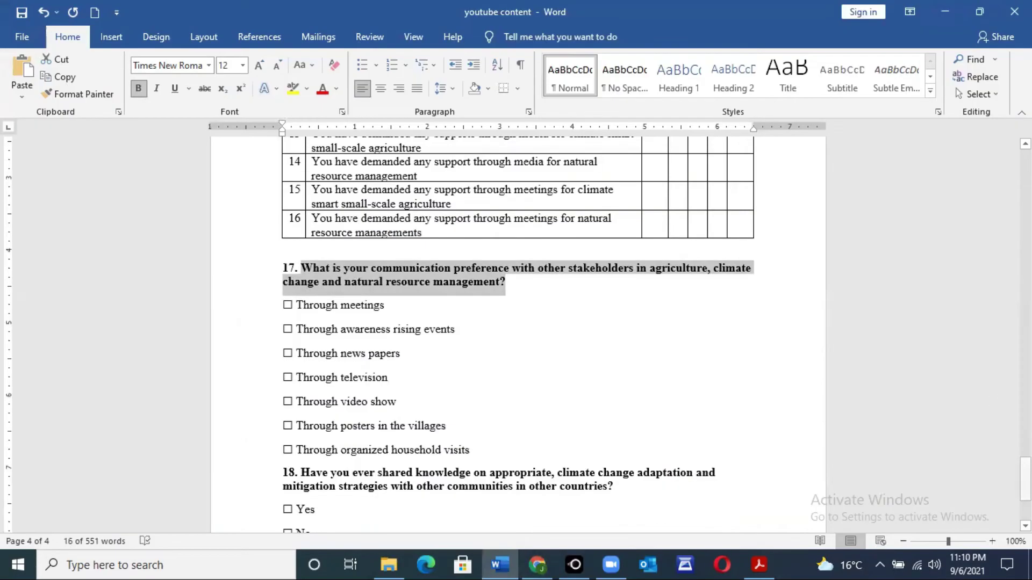
scroll(440, 295, down, 3)
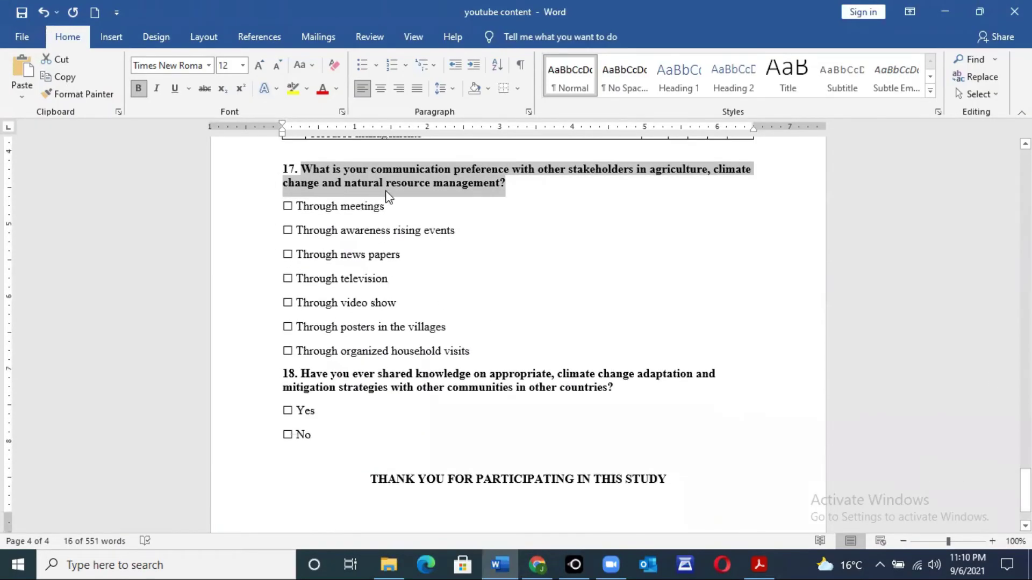
click(392, 206)
drag(391, 206, 313, 205)
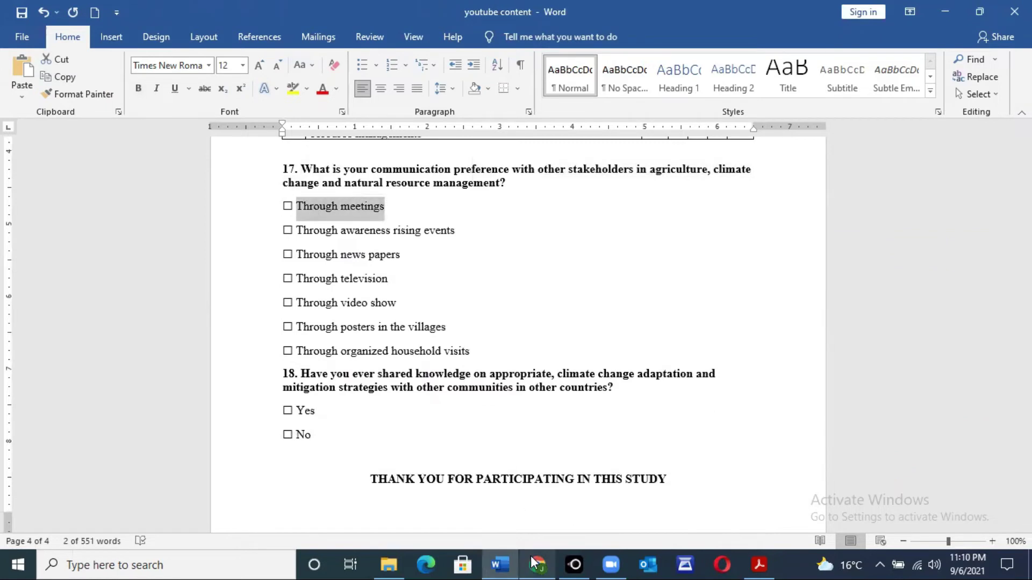
Switch back to KoBoToolbox and create the communication preference question as a Select One question
mouse_move(537, 564)
click(556, 506)
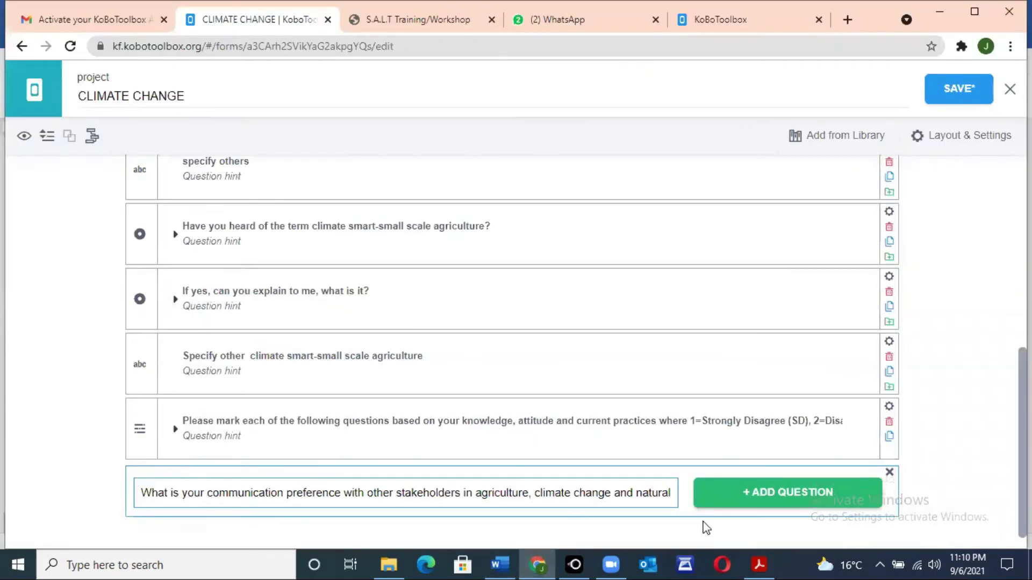
click(753, 497)
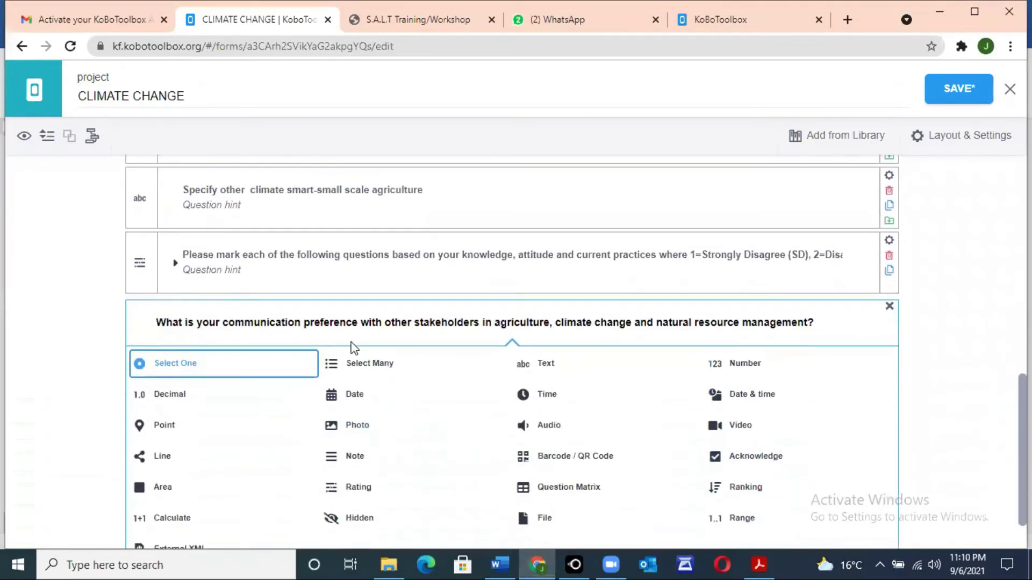
click(220, 368)
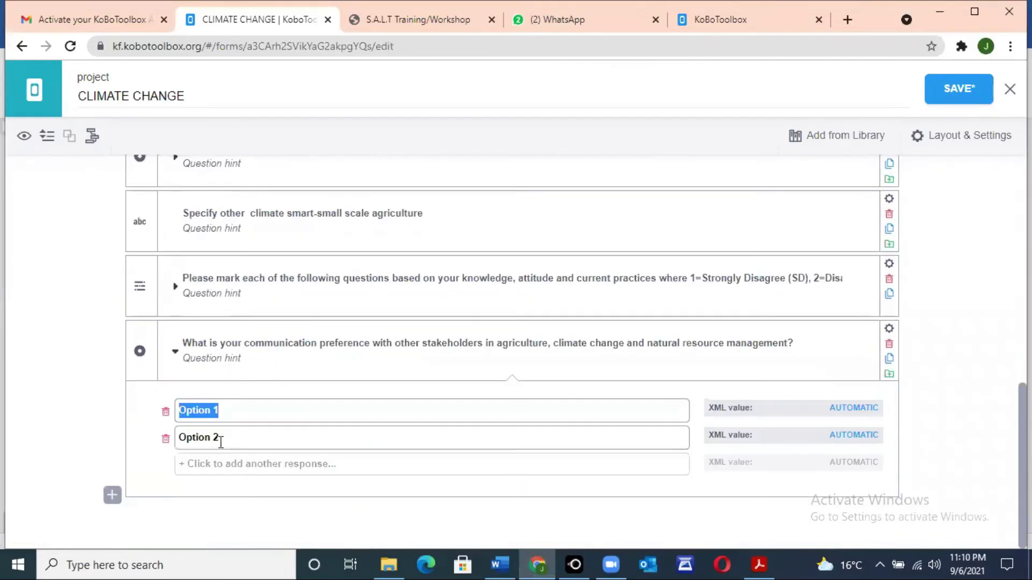
Set the communication preference question's first response to "Through meetings" and copy "Through awareness rising events" from Word into the second response
key(BackSpace)
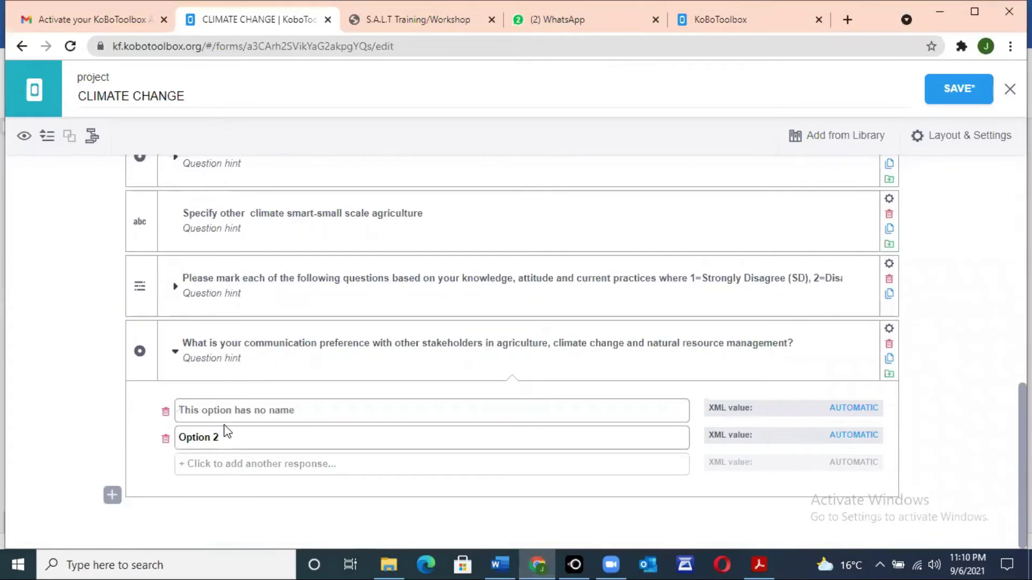
key(ctrl+v)
click(225, 438)
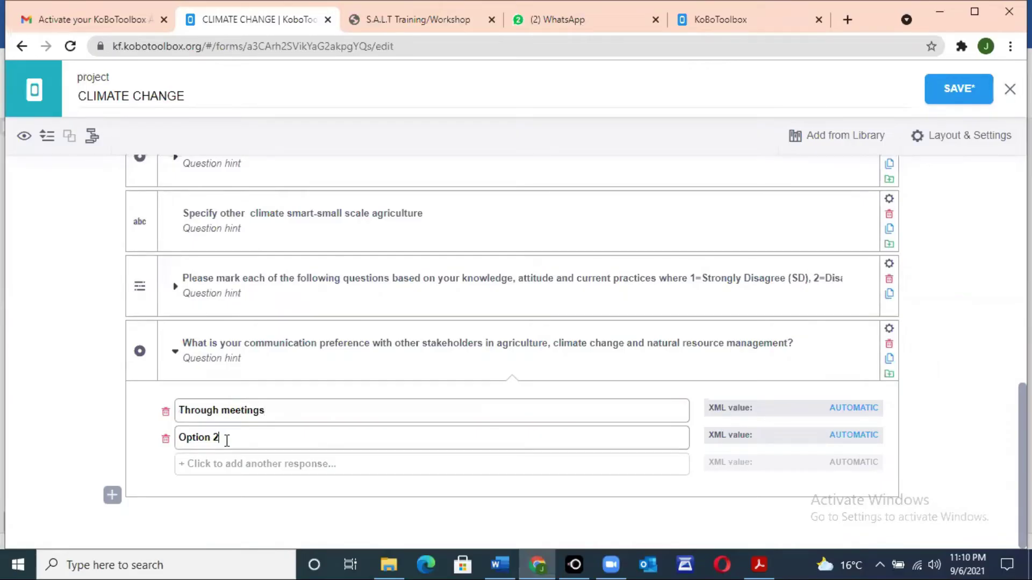
key(ctrl+BackSpace)
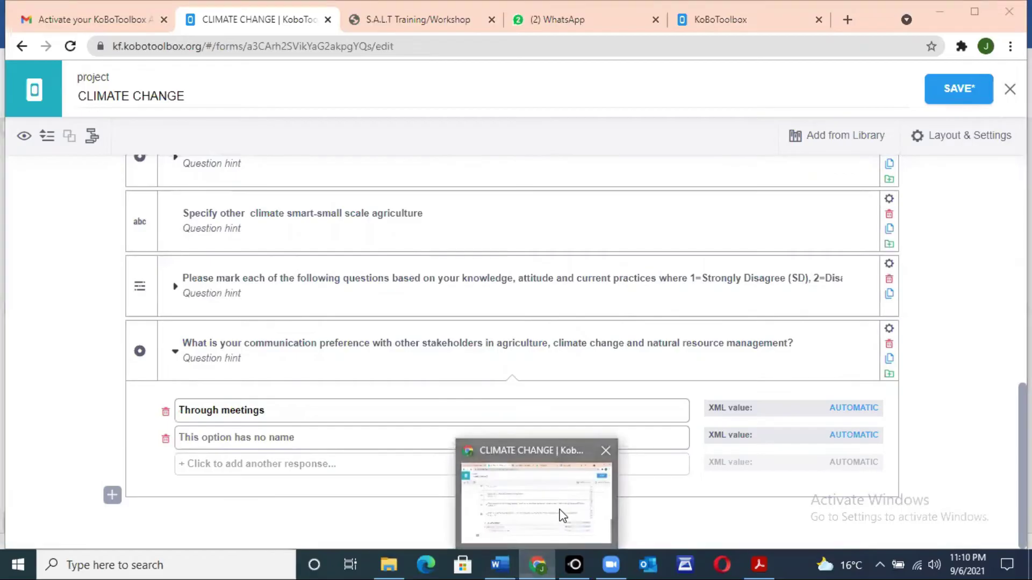
mouse_move(500, 565)
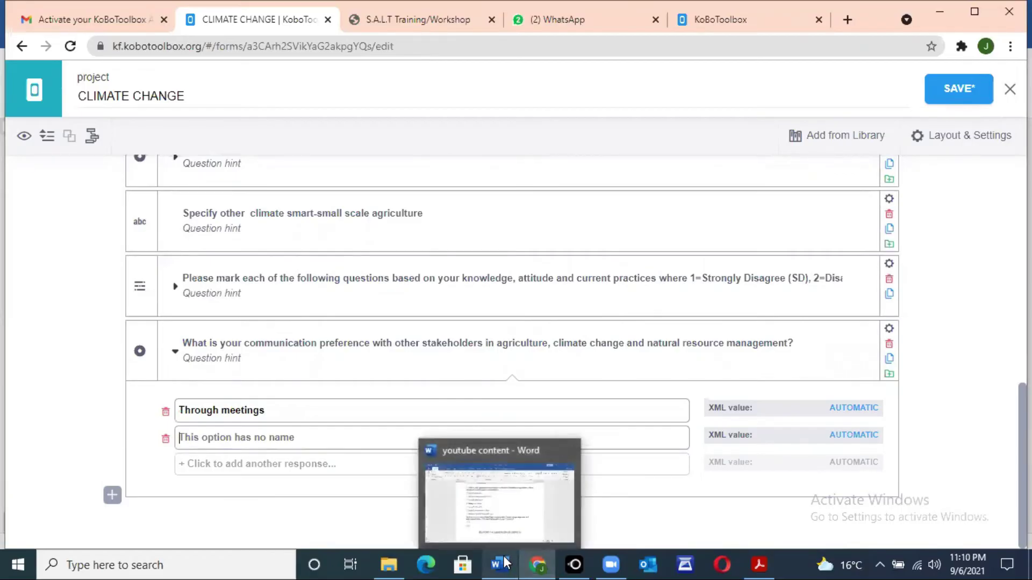
click(504, 513)
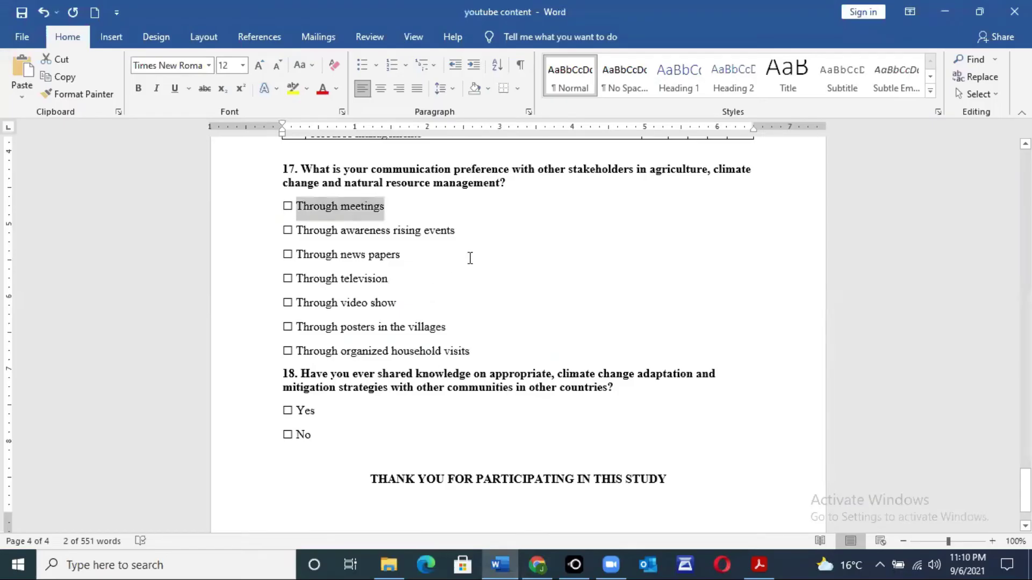
drag(461, 231, 316, 231)
key(ctrl+c)
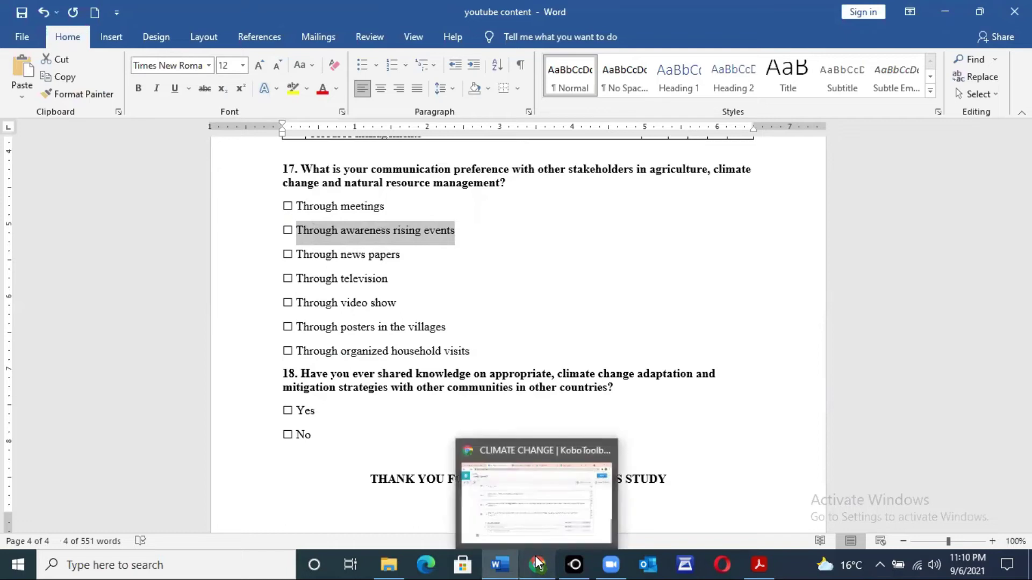
click(528, 506)
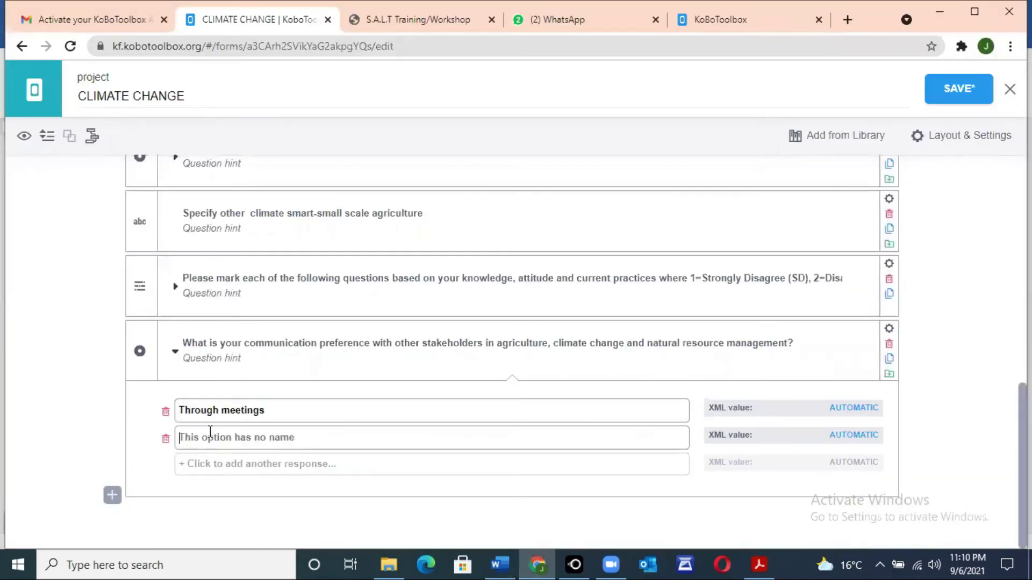
key(ctrl+v)
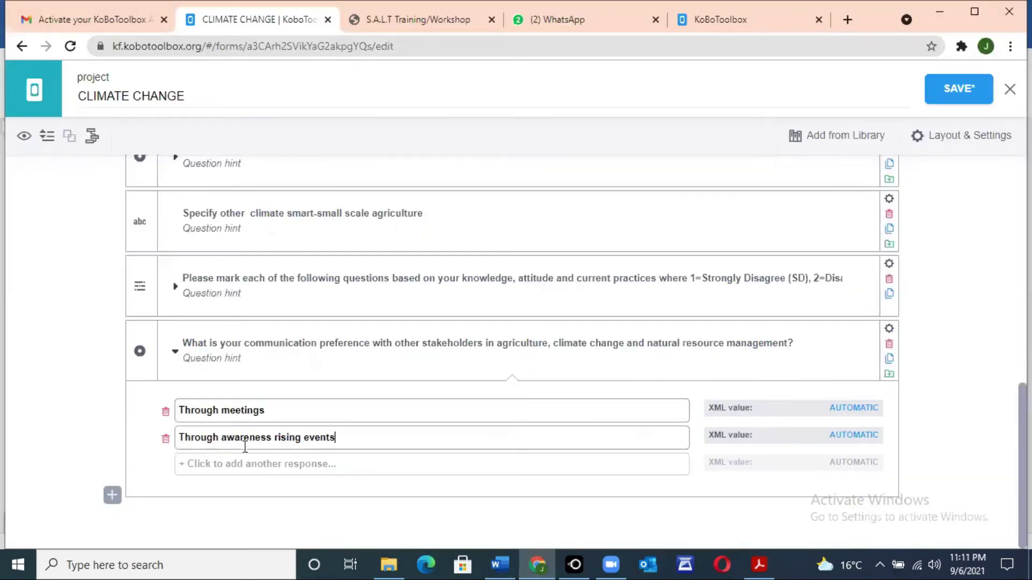
Add a third response to the communication preference question in KoBoToolbox and fill it with "Through news papers" copied from Word
click(275, 463)
mouse_move(499, 564)
click(502, 513)
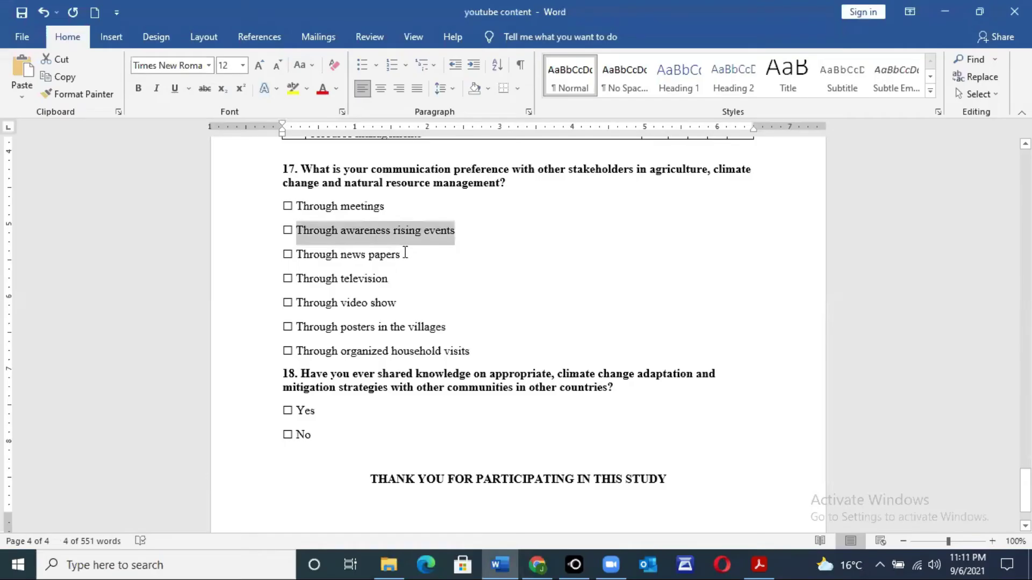
drag(402, 256, 323, 253)
key(ctrl+c)
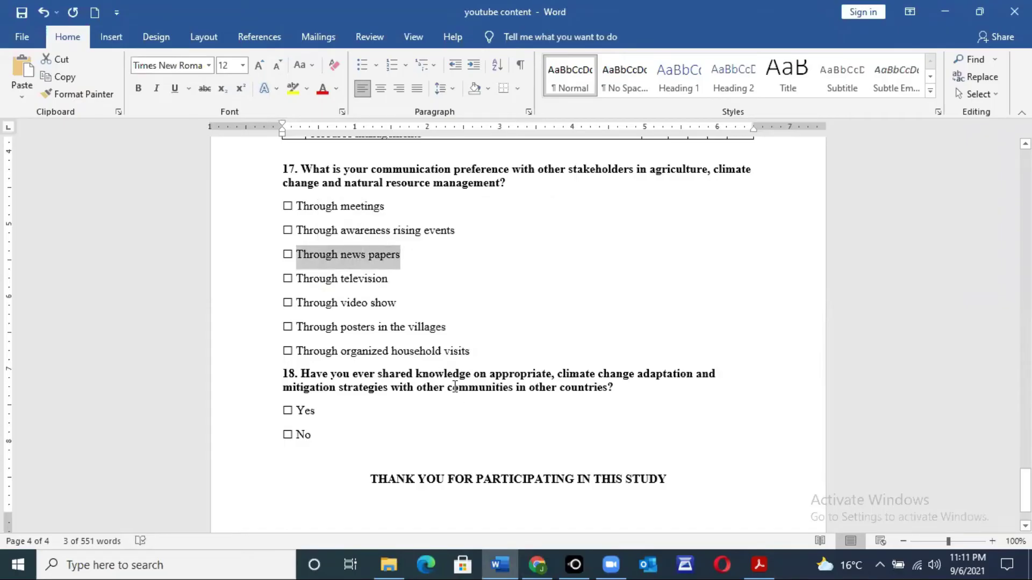
mouse_move(537, 564)
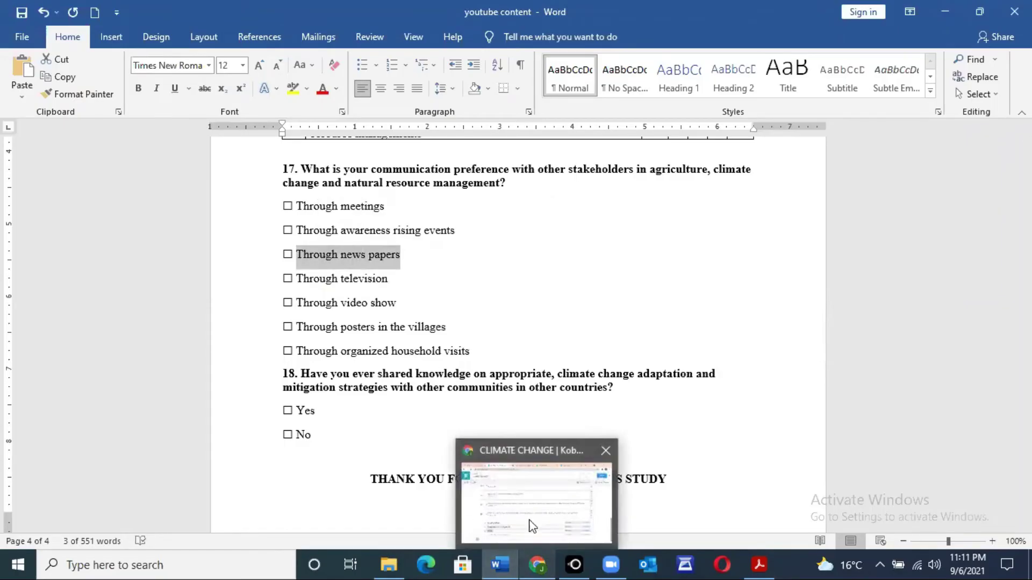
click(539, 506)
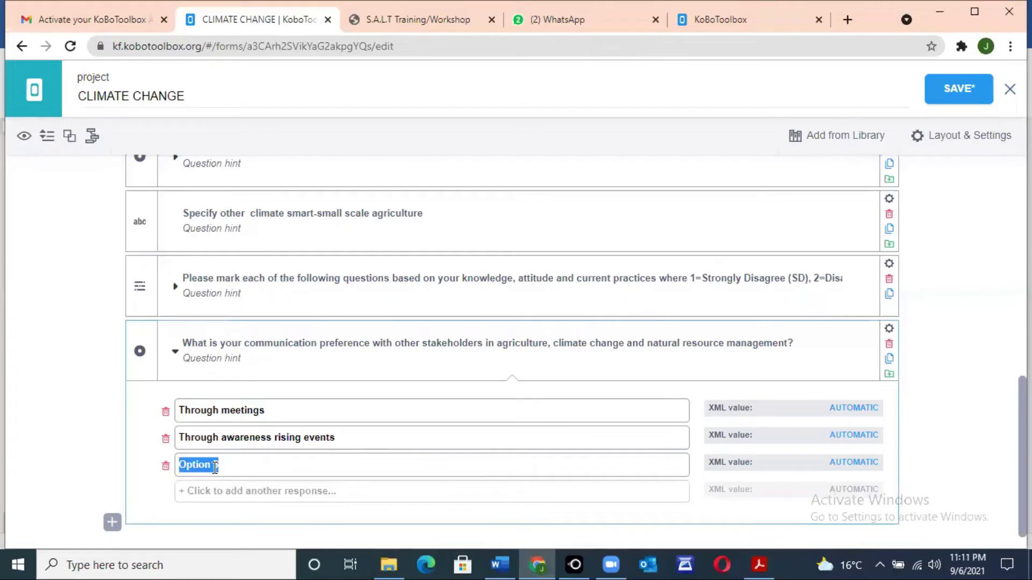
key(ctrl+v)
Add the responses "Through television" and "Through video shows" by reusing and editing the copied "Through news papers" text
click(203, 491)
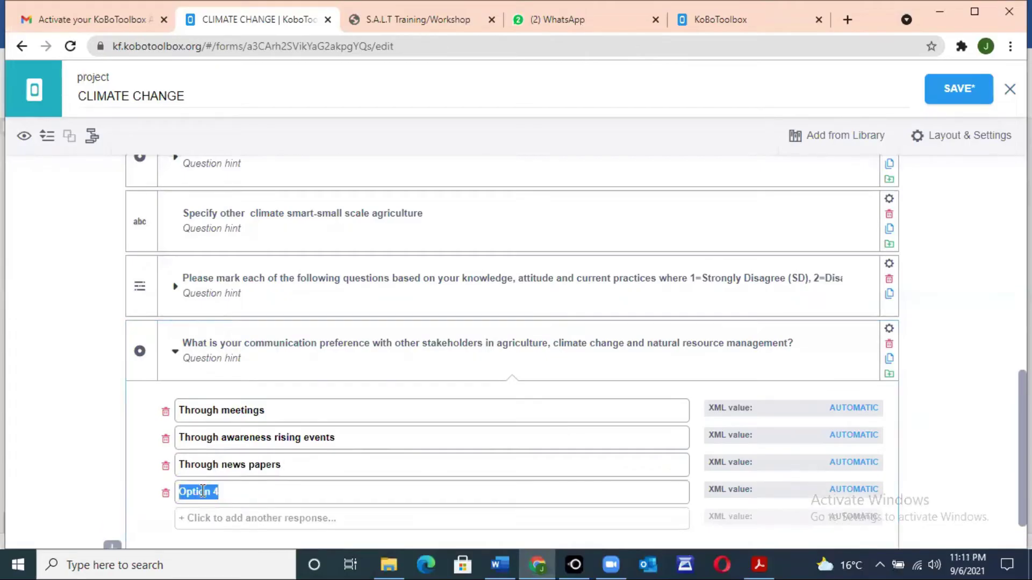
key(ctrl+v)
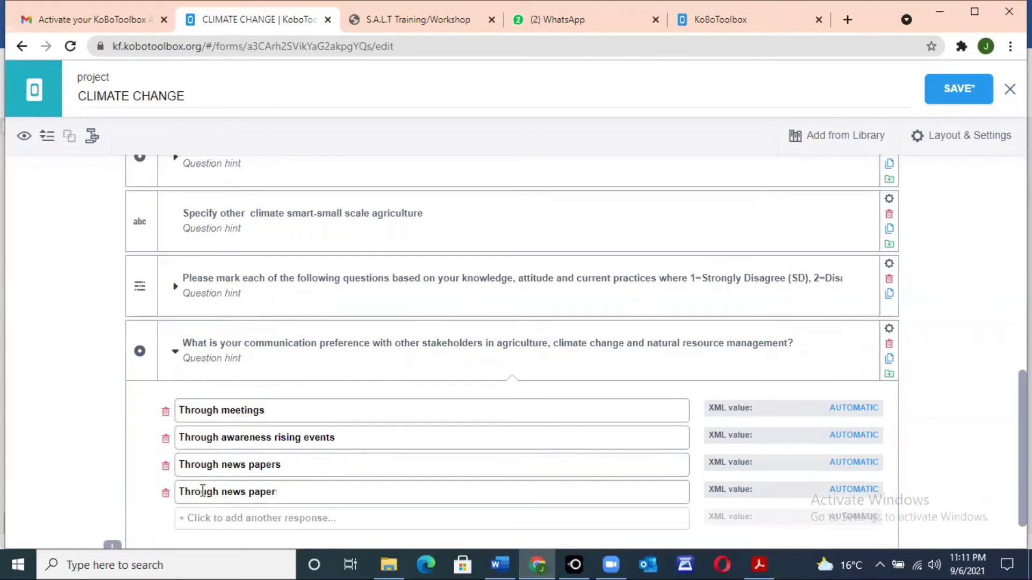
key(BackSpace)
key(BackSpace)
key(BackSpace)
key(BackSpace)
key(BackSpace)
key(BackSpace)
click(192, 518)
key(ctrl+v)
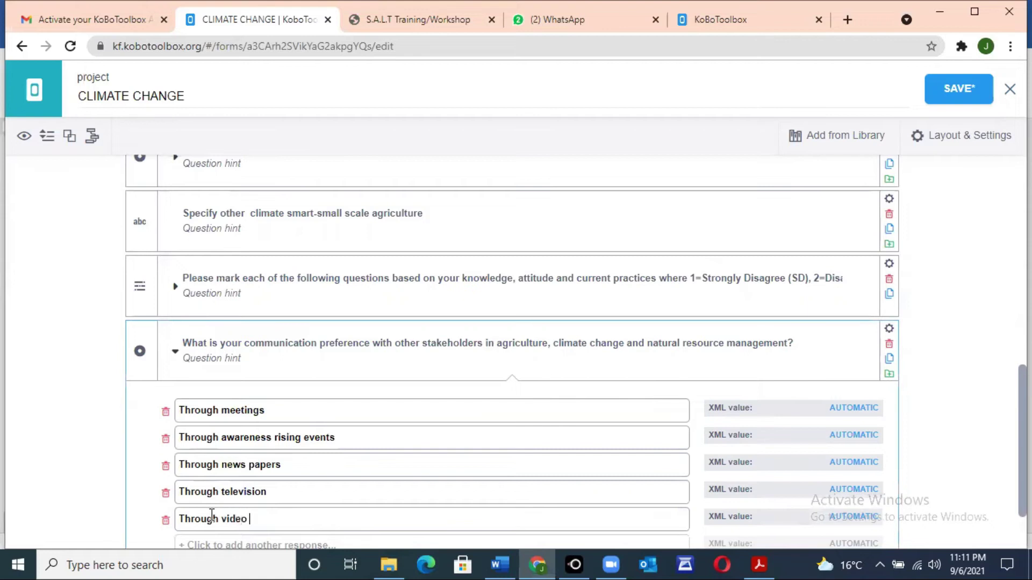
text(shows)
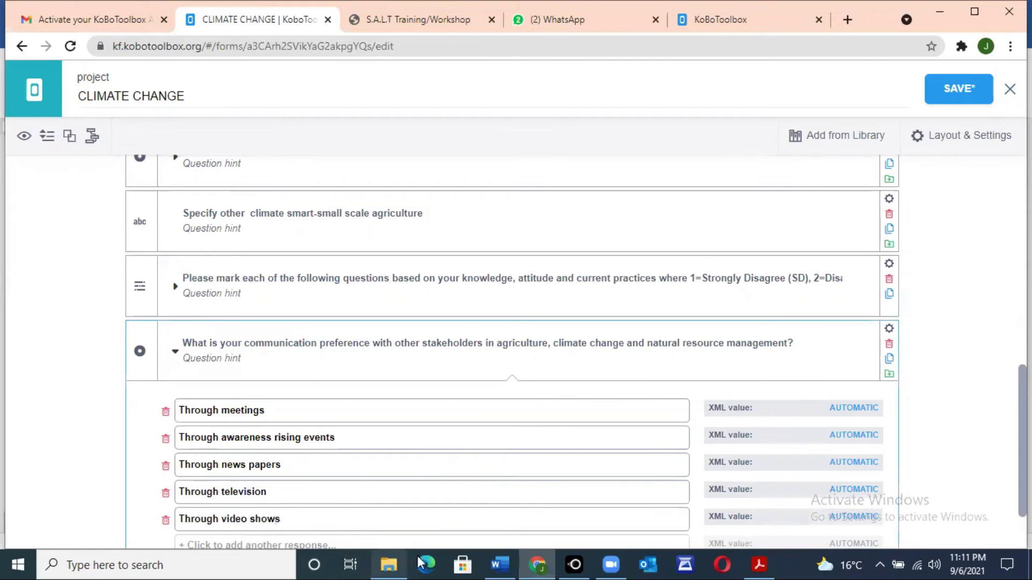
Copy "Through posters in the villages" from the Word questionnaire and add it as the sixth response in KoBoToolbox
mouse_move(509, 564)
click(502, 532)
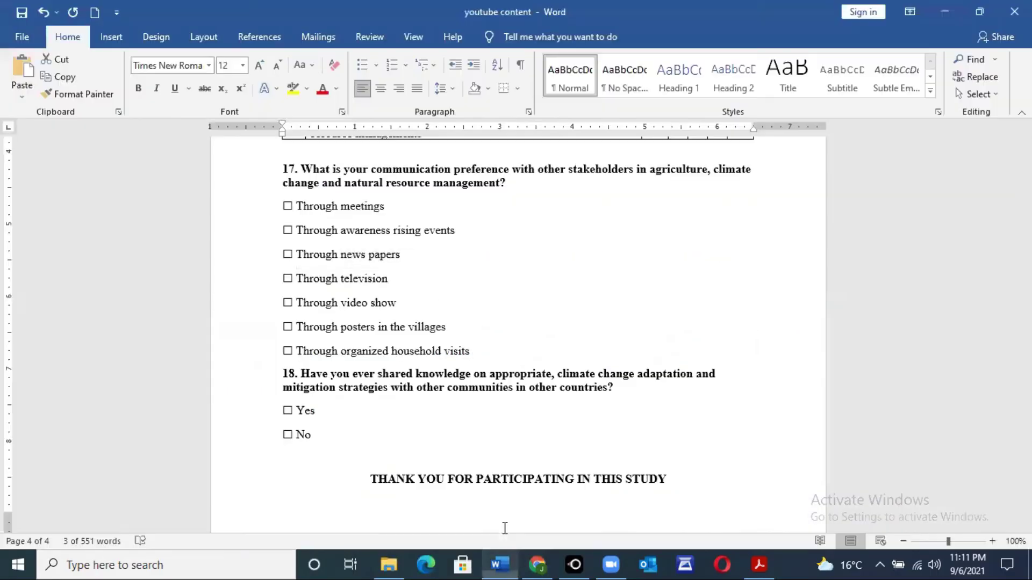
drag(446, 329, 321, 327)
key(ctrl+c)
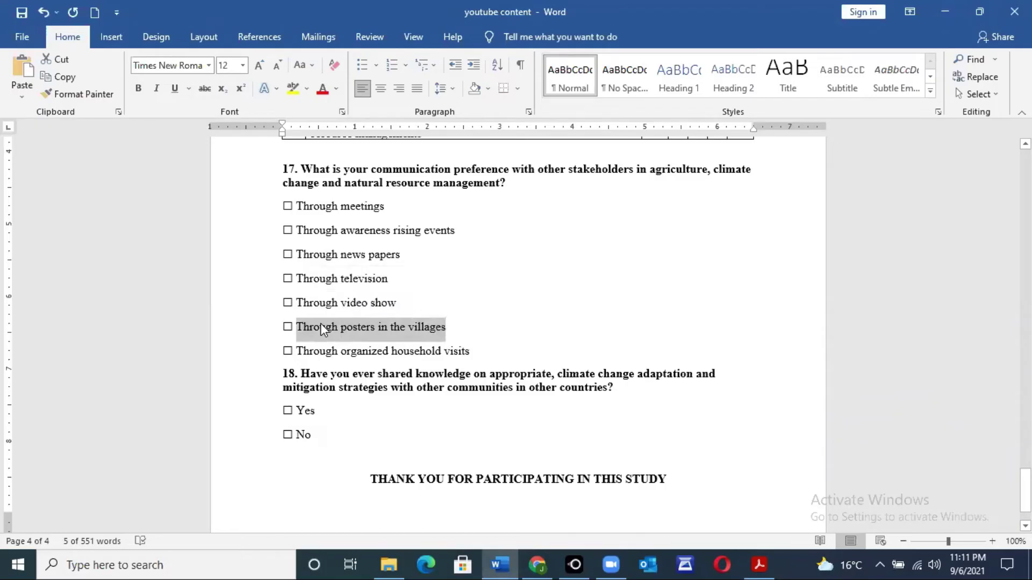
click(537, 564)
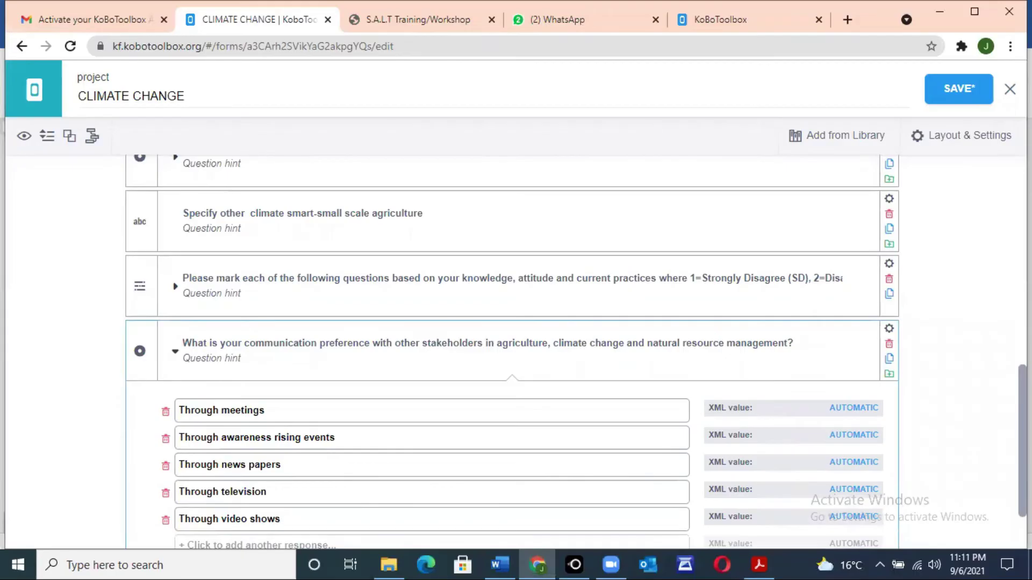
scroll(157, 482, down, 2)
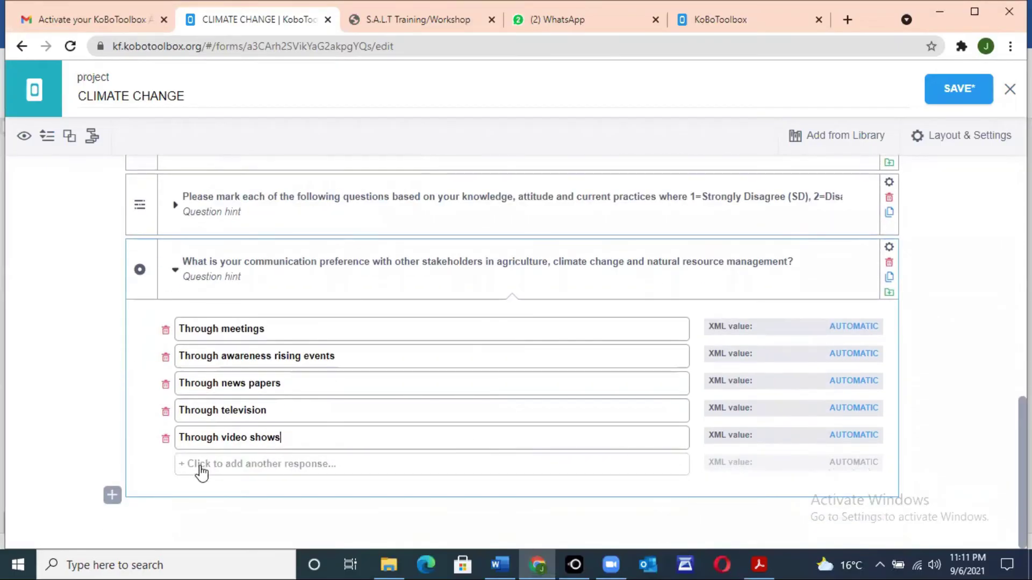
click(199, 471)
key(BackSpace)
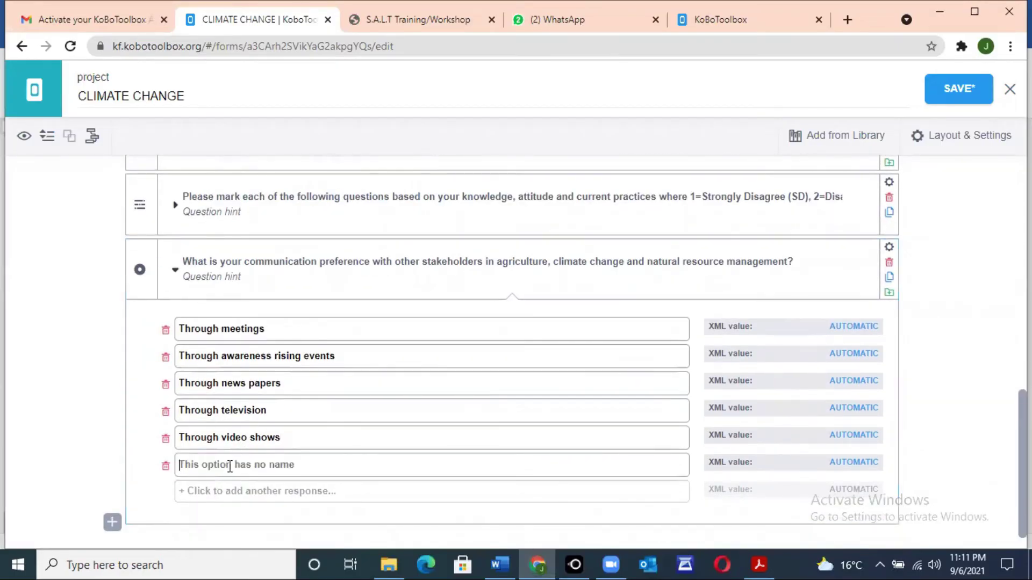
key(ctrl+v)
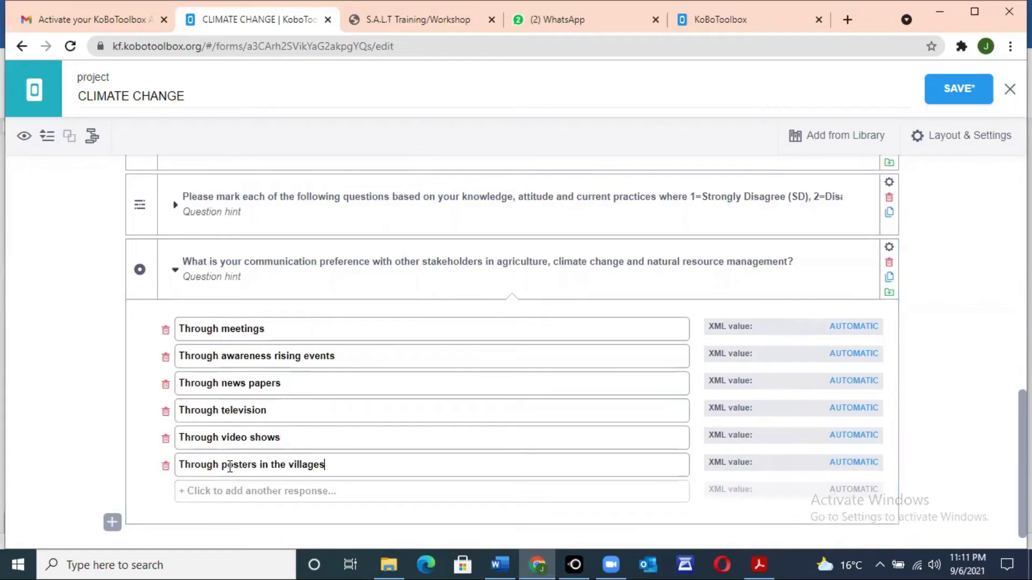
Add a seventh response in KoBoToolbox and fill it with "Through organized household visits" copied from Word
click(211, 492)
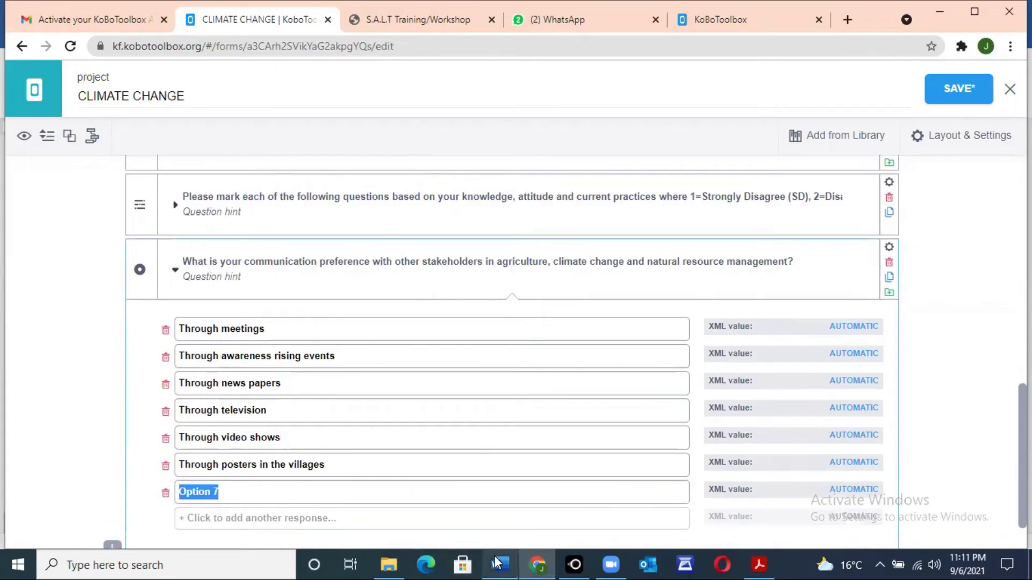
mouse_move(498, 564)
click(495, 519)
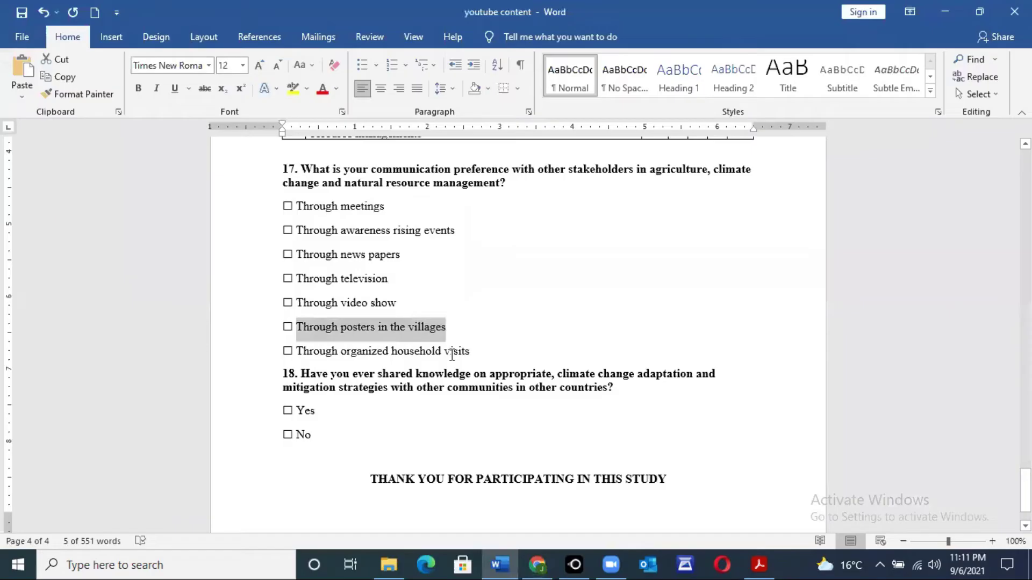
drag(471, 353, 297, 353)
key(ctrl+c)
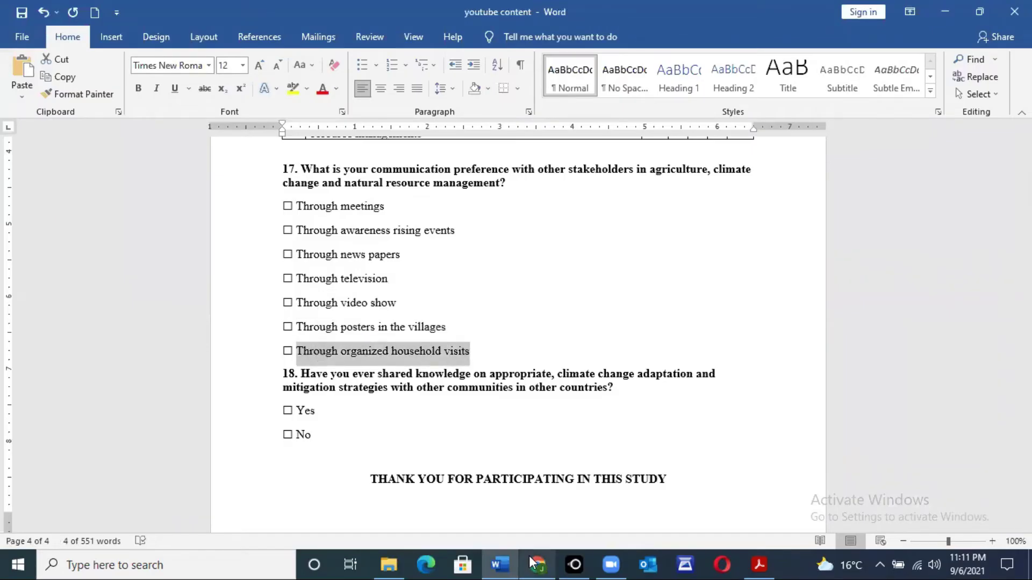
mouse_move(538, 565)
click(532, 506)
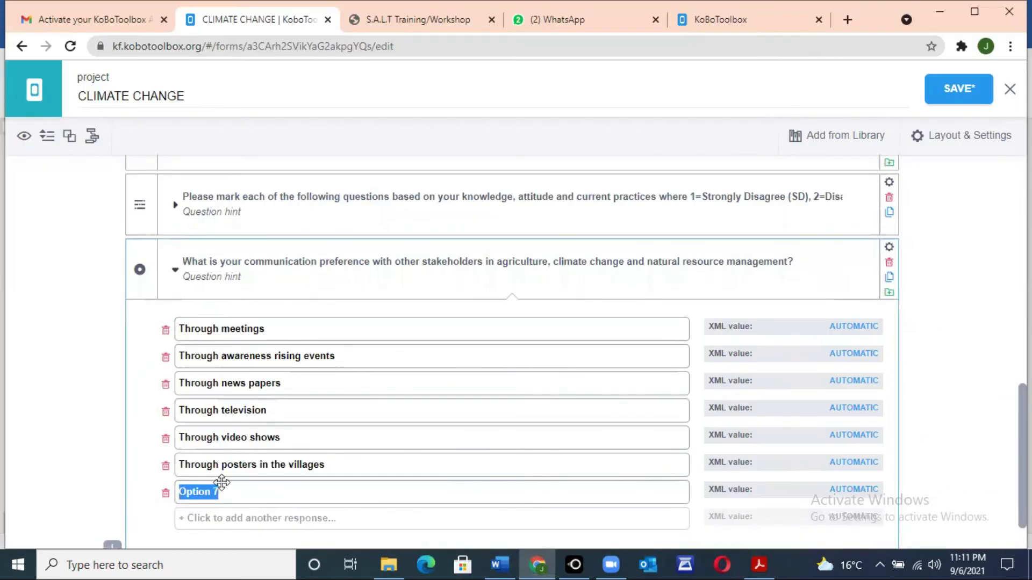
key(ctrl+v)
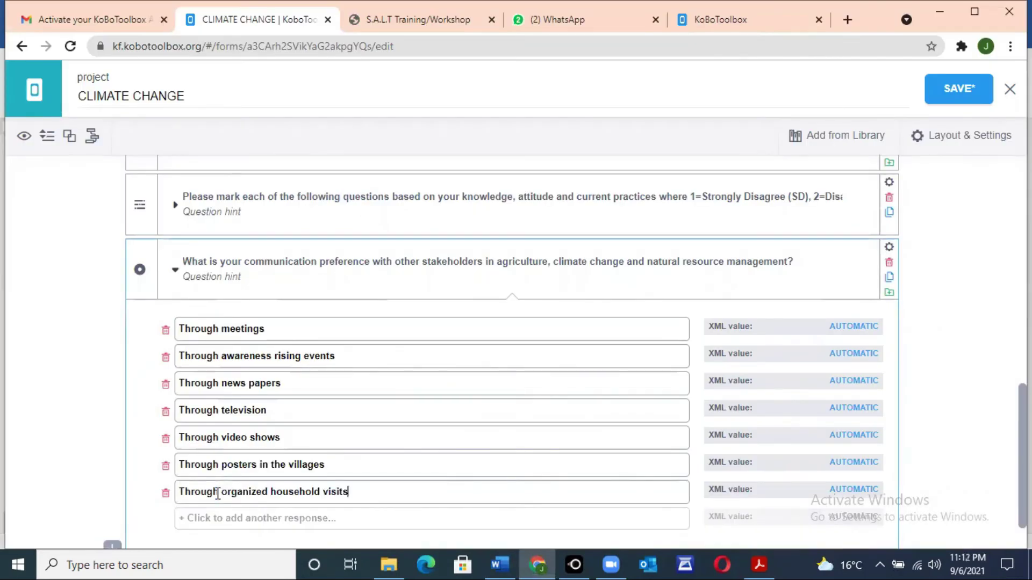
Set the XML values of the seven communication preference responses to 1 through 7 in order and collapse the question
click(857, 326)
text(1)
click(852, 352)
text(2)
click(847, 380)
text(3)
click(854, 407)
text(4)
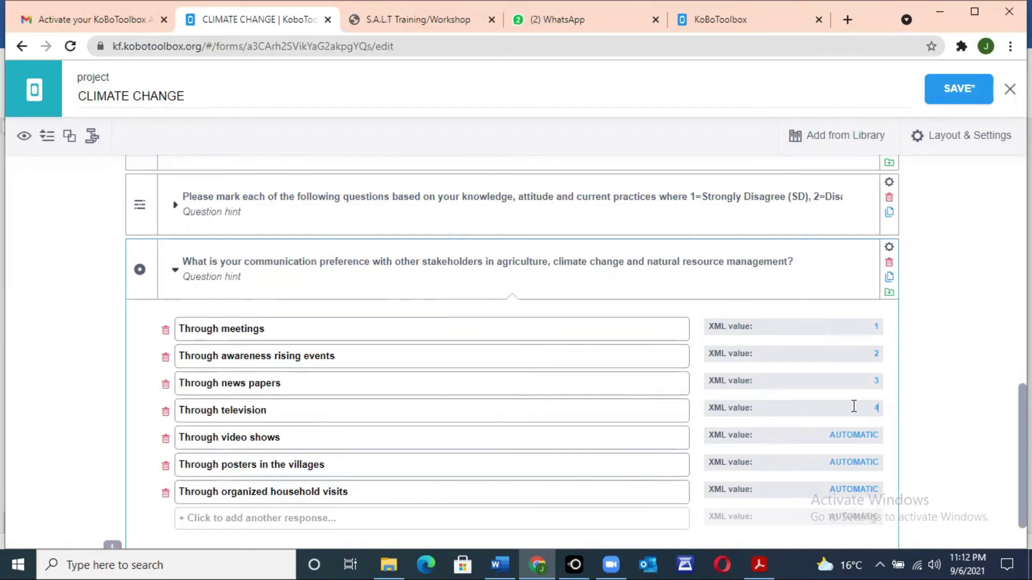
click(860, 433)
text(5)
click(858, 458)
text(6)
click(857, 486)
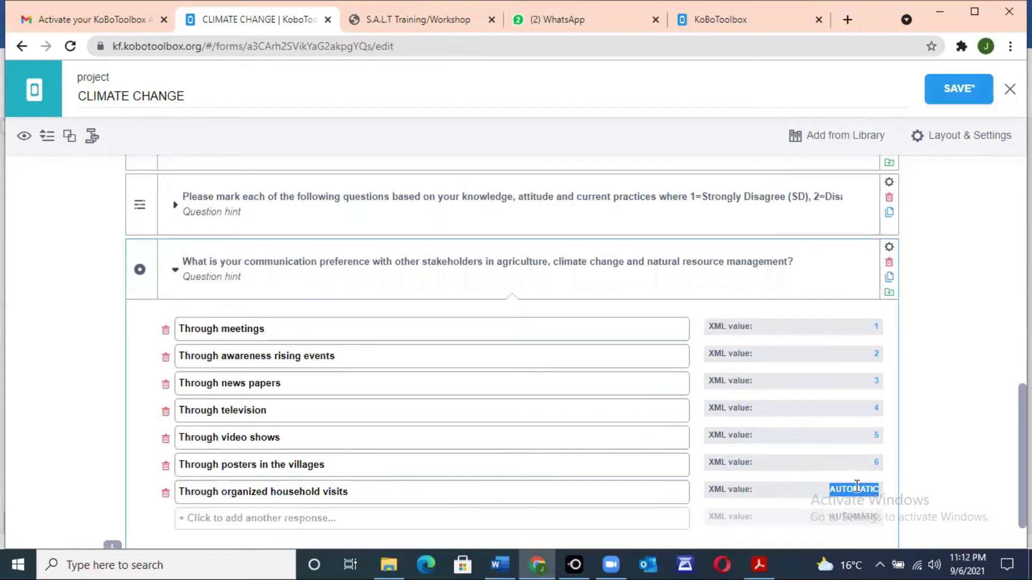
text(7)
scroll(877, 487, down, 1)
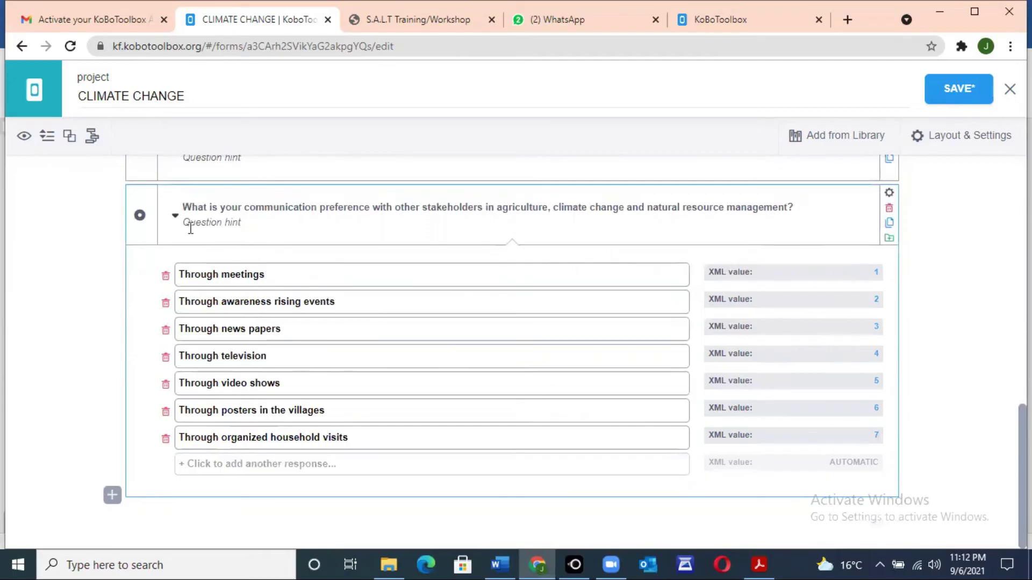
click(176, 216)
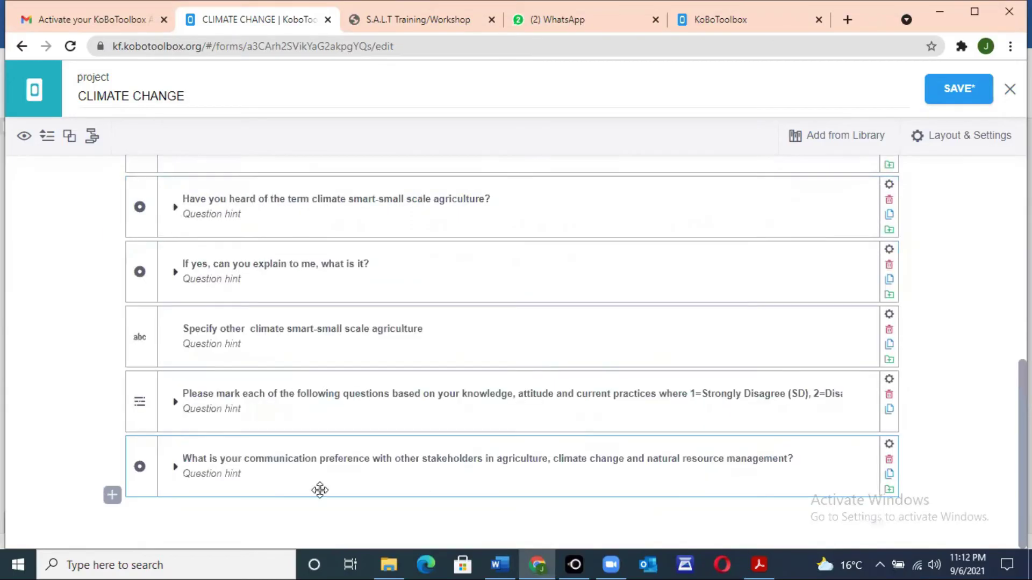
Start a new question at the form's end and copy question 18, about sharing climate change adaptation knowledge, from the Word questionnaire
click(113, 495)
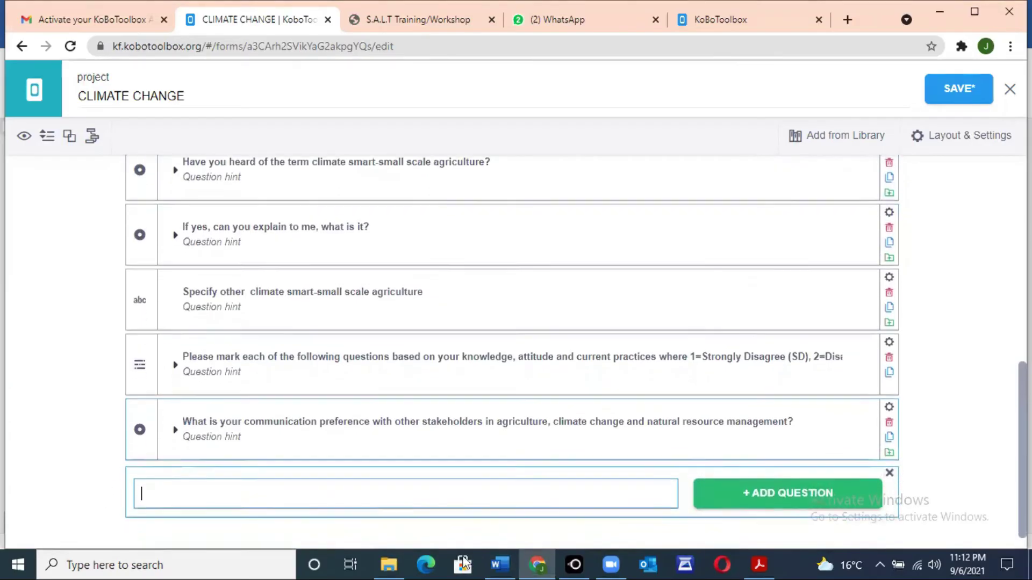
mouse_move(499, 565)
click(521, 513)
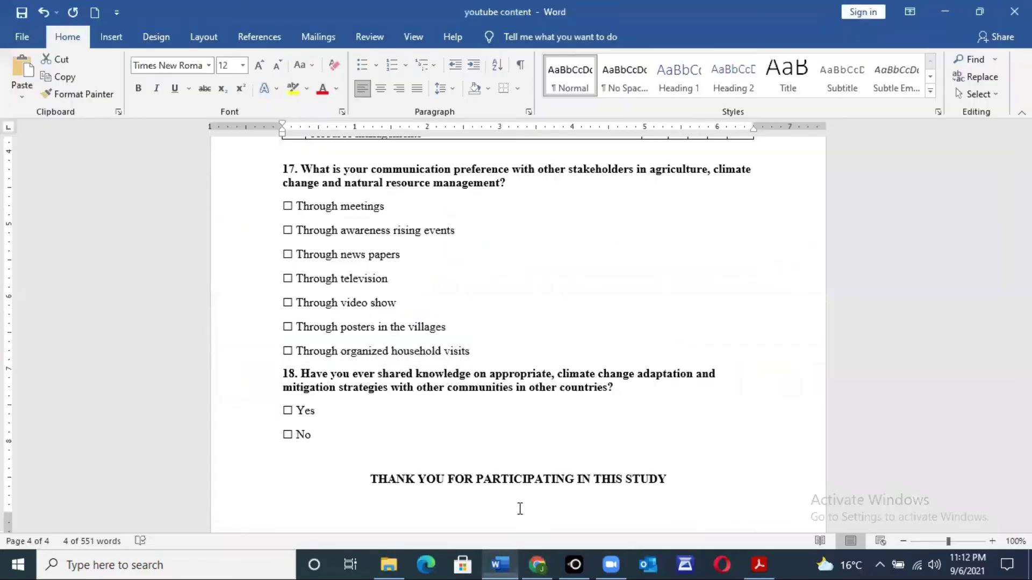
click(326, 434)
drag(300, 374, 356, 419)
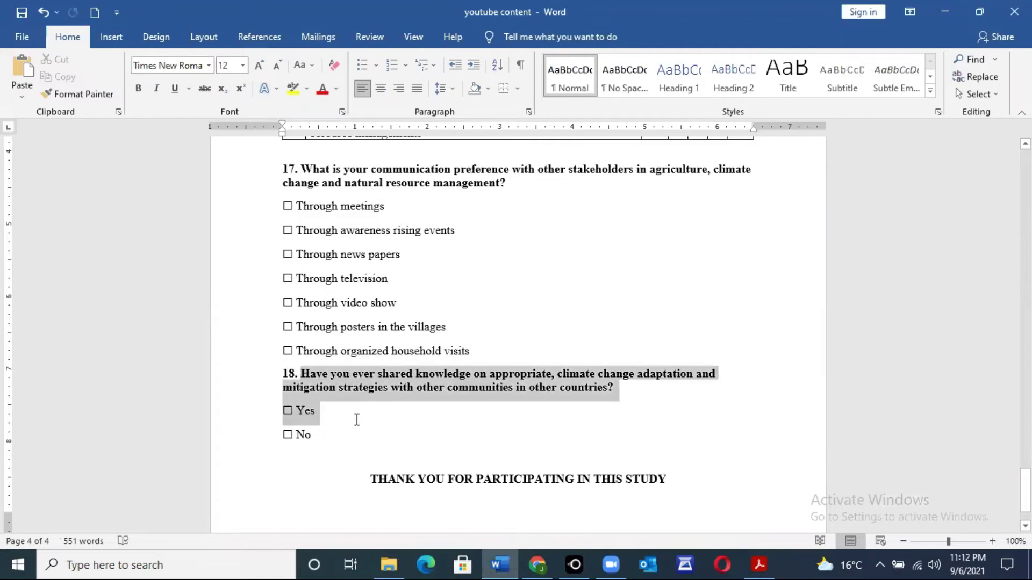
drag(348, 425, 613, 392)
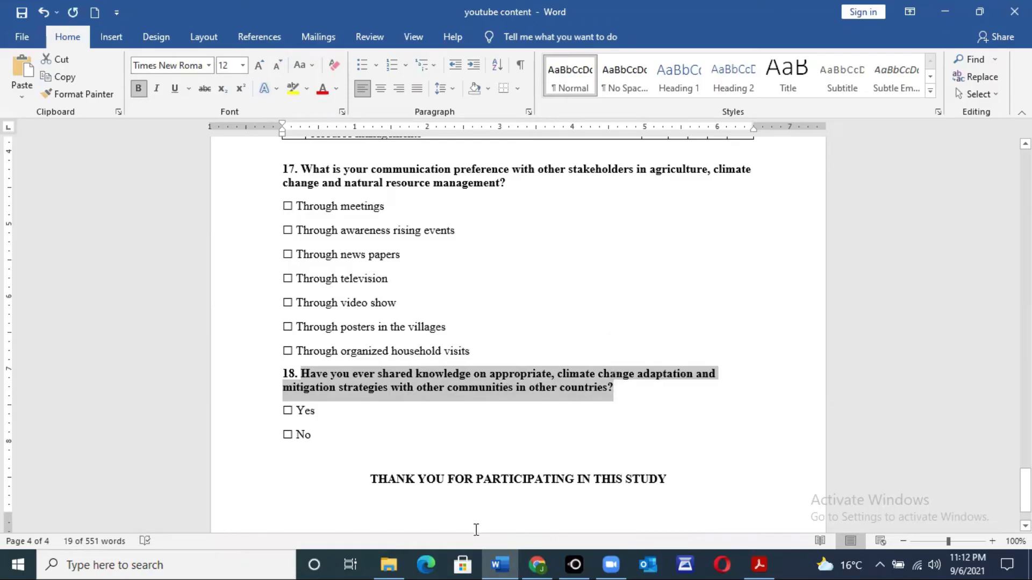
Return to KoBoToolbox and add the copied "Have you ever shared knowledge on appropriate, climate change adaptation..." text as a Select One question
mouse_move(539, 563)
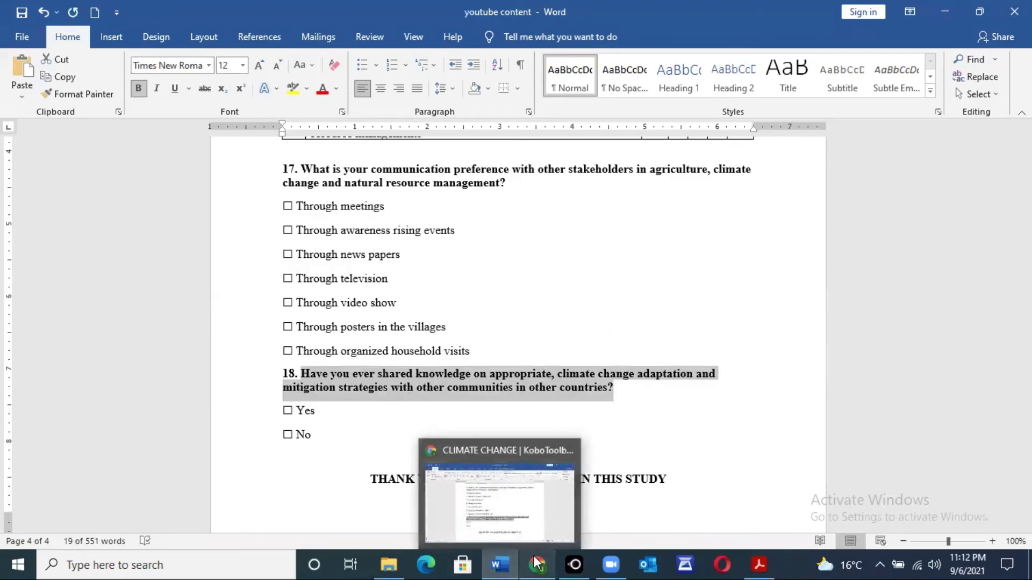
click(539, 514)
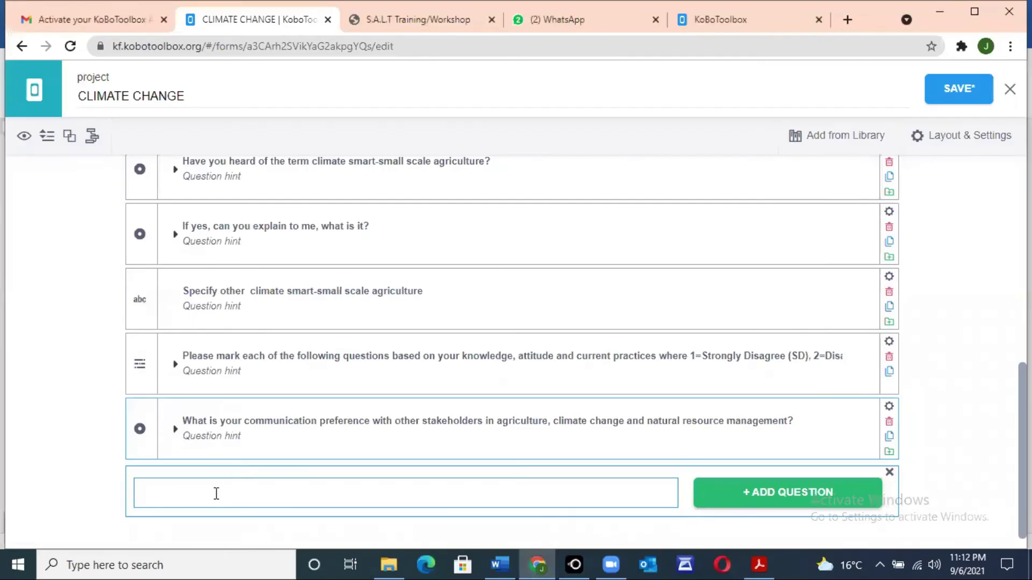
key(ctrl+v)
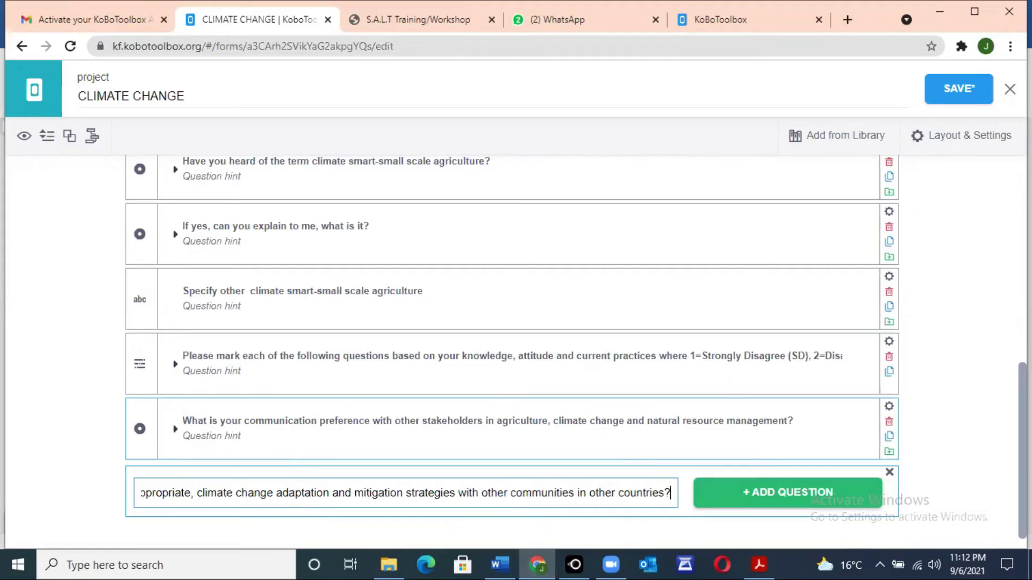
scroll(852, 488, down, 1)
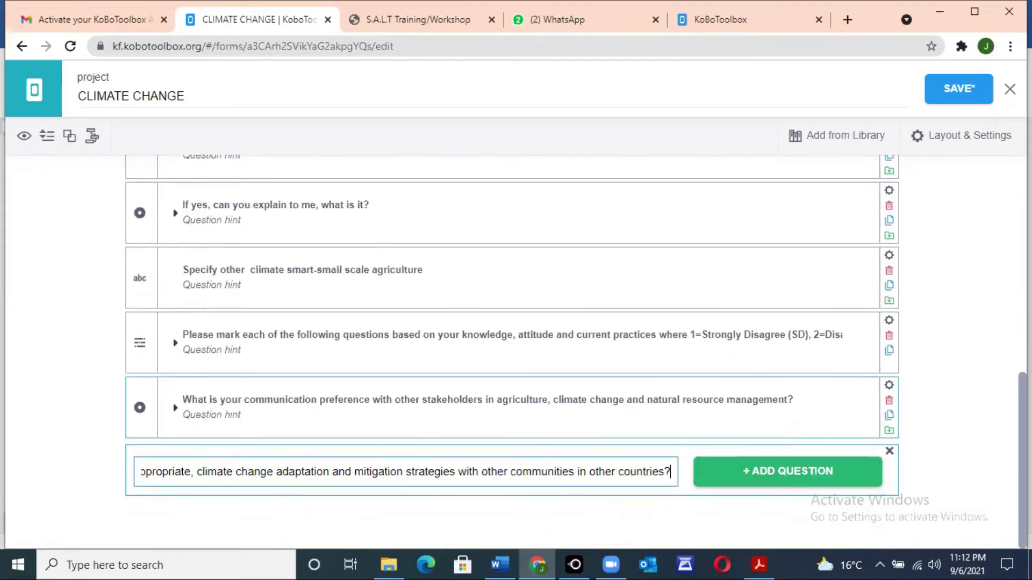
click(794, 490)
scroll(794, 490, down, 3)
click(249, 350)
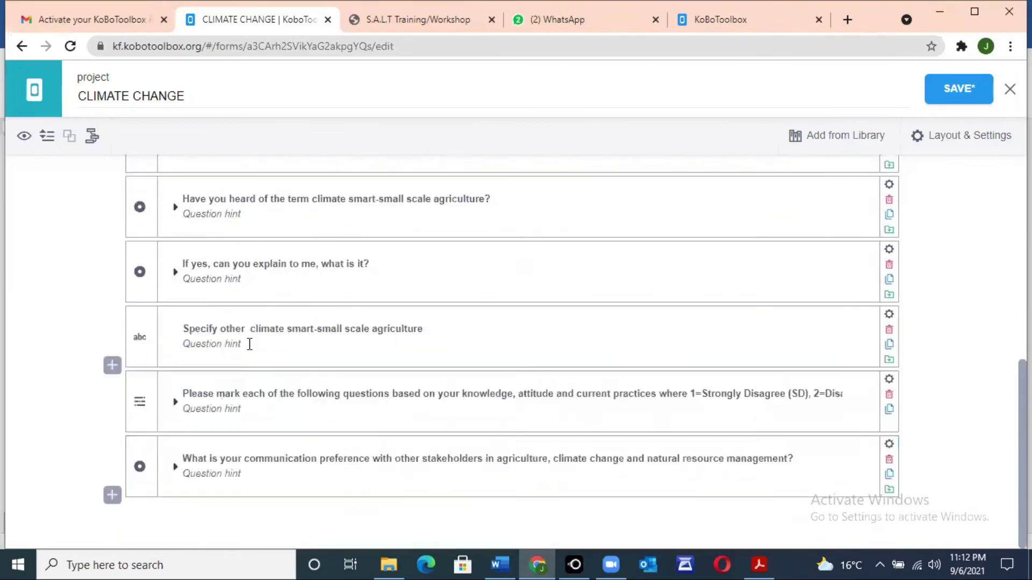
Fill the two responses of the shared-knowledge question with "Yes" and "No"
text(Yes)
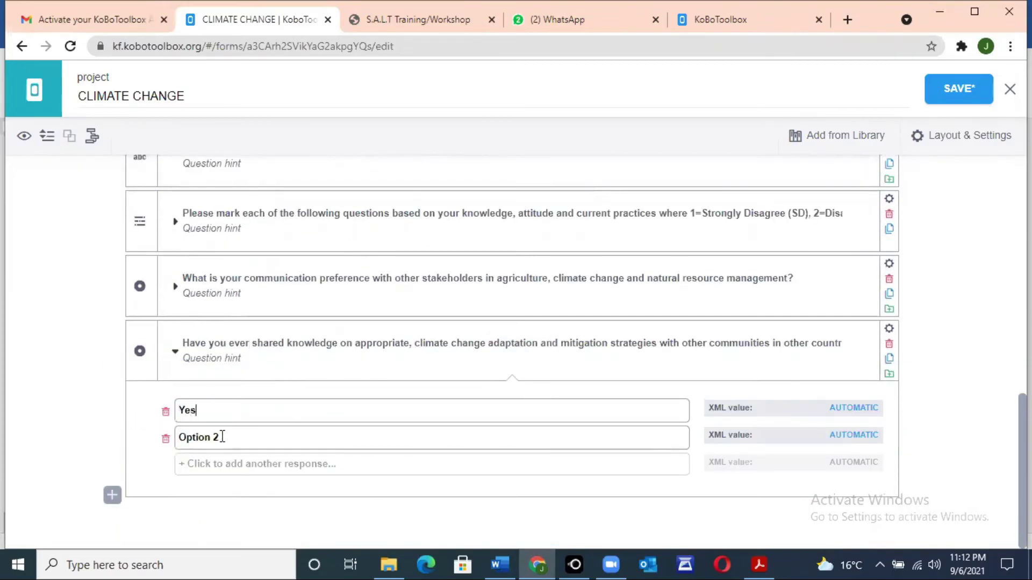
key(BackSpace)
key(BackSpace)
key(BackSpace)
key(BackSpace)
key(BackSpace)
key(BackSpace)
key(BackSpace)
text(No)
Set the XML values to 1 for Yes and 2 for No, and collapse the question
click(849, 410)
text(1)
click(857, 438)
text(2)
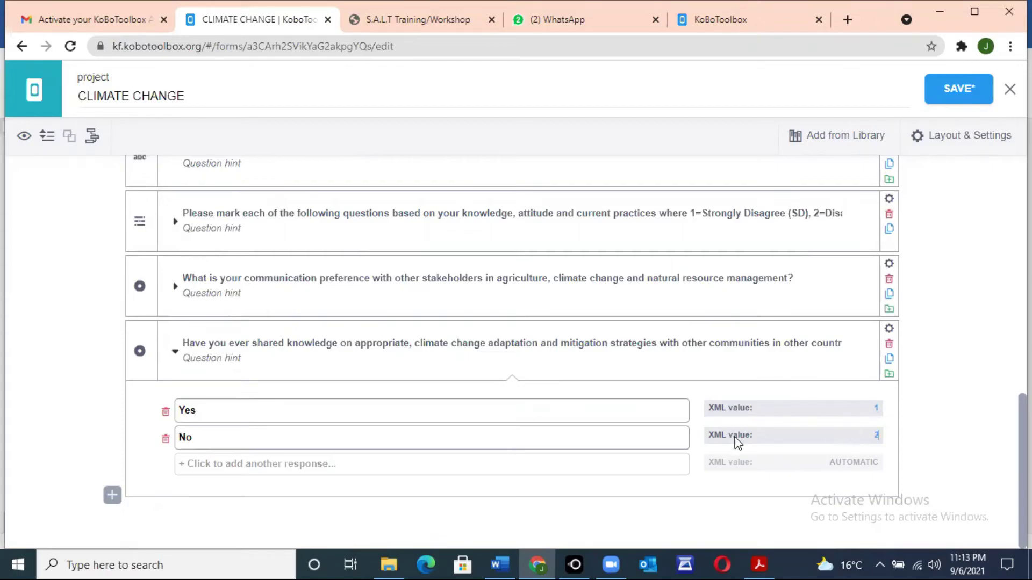
click(175, 358)
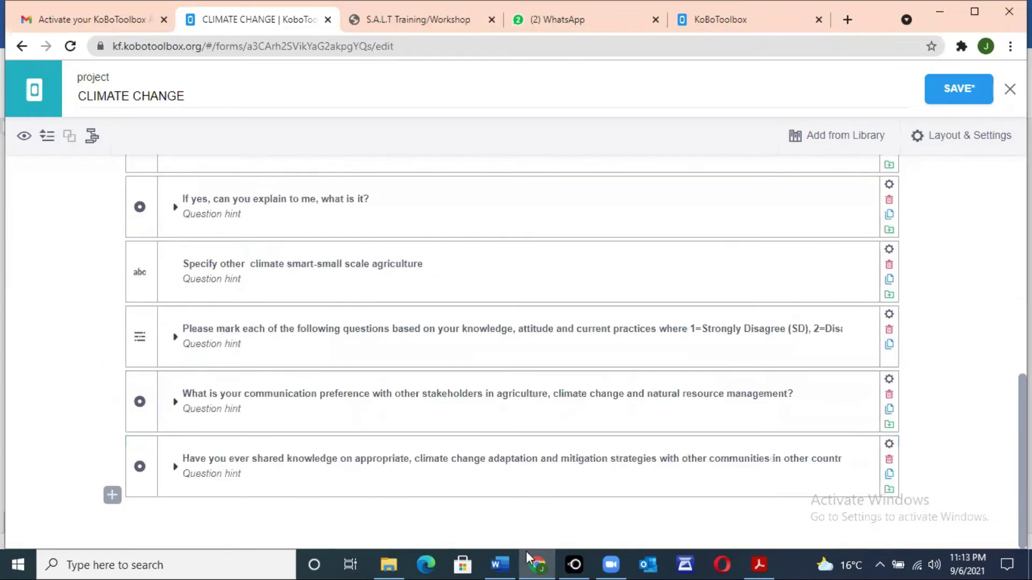
Switch to Word and copy the closing line "THANK YOU FOR PARTICIPATING IN THIS STUDY"
click(503, 552)
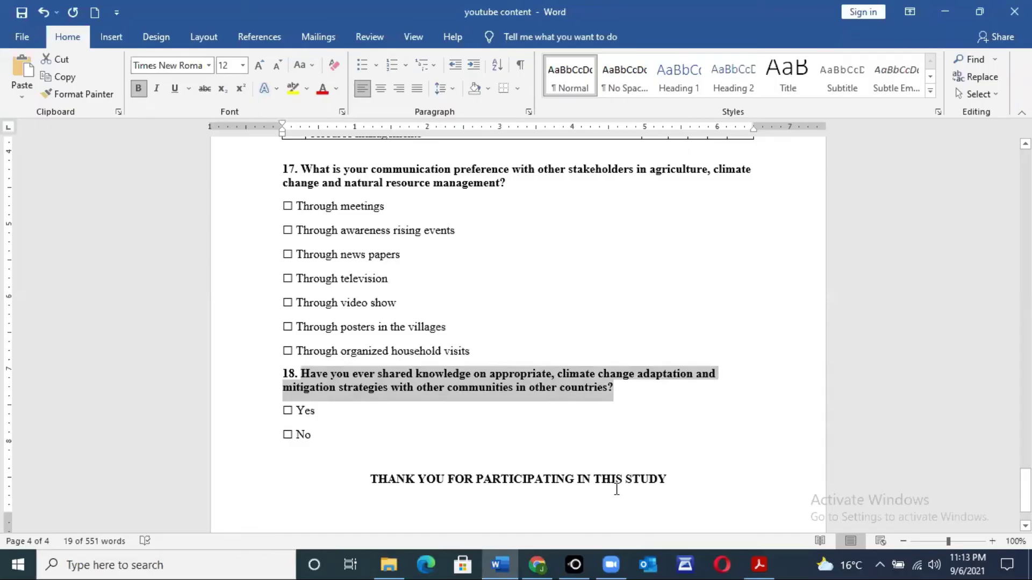
drag(671, 481, 388, 476)
key(ctrl+c)
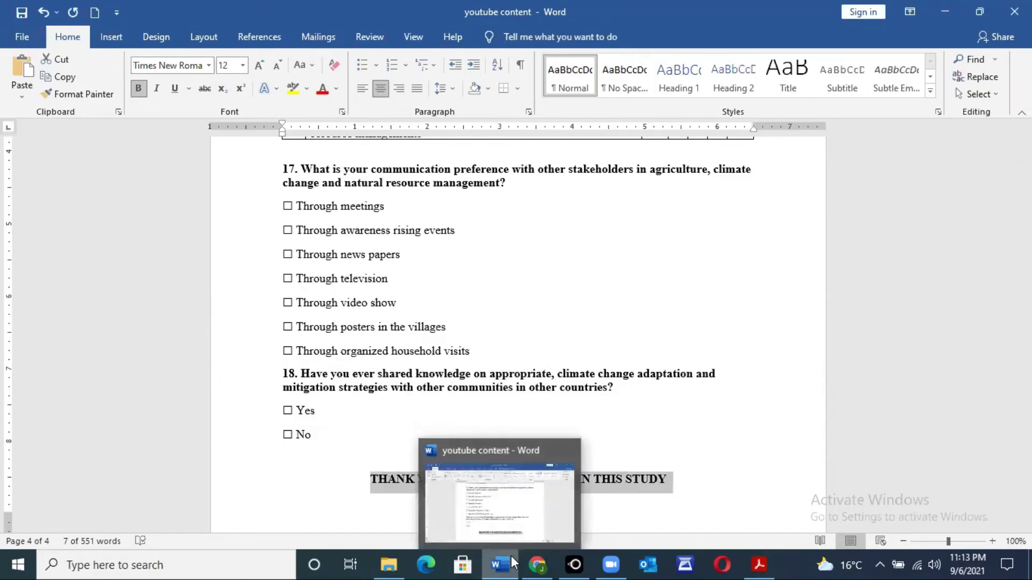
Add "THANK YOU FOR PARTICIPATING IN THIS STUDY" as a Note at the end of the KoBoToolbox form
mouse_move(538, 563)
click(541, 505)
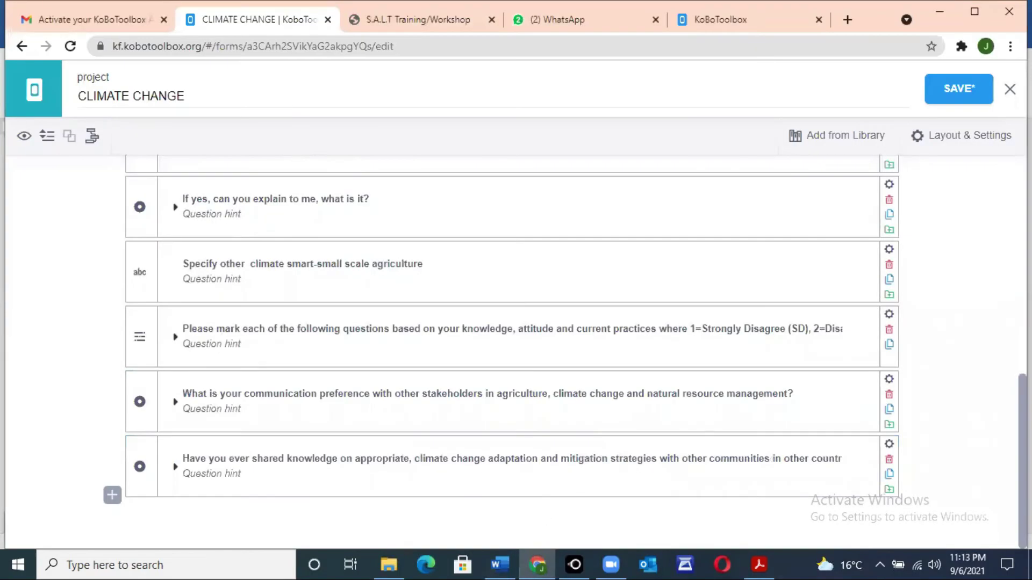
click(112, 496)
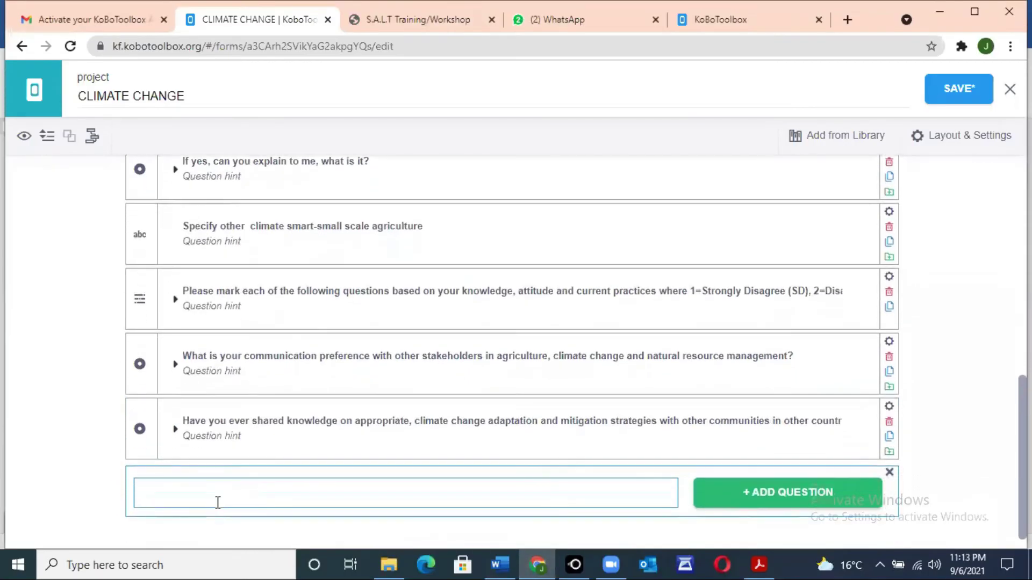
key(ctrl+v)
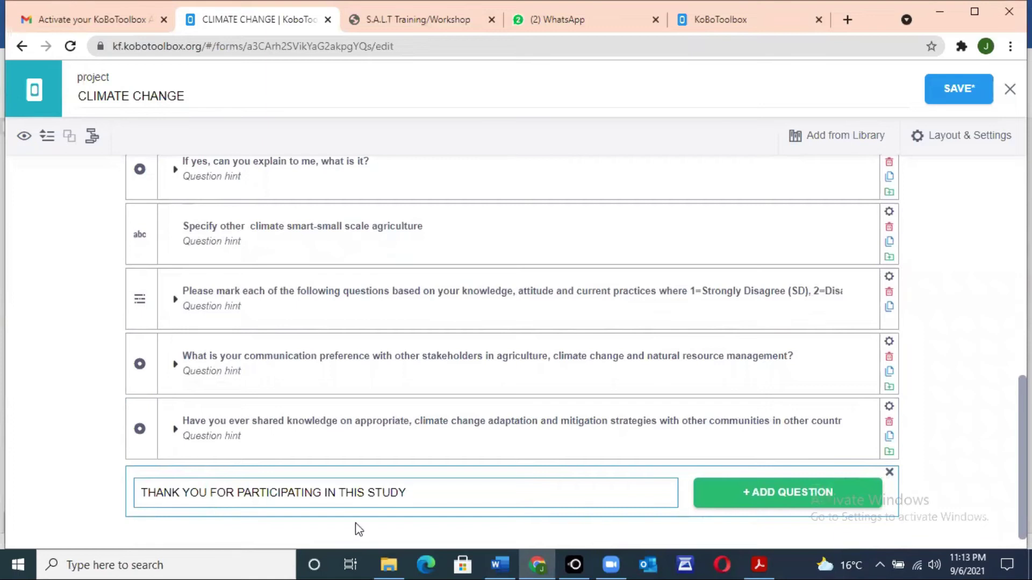
click(742, 492)
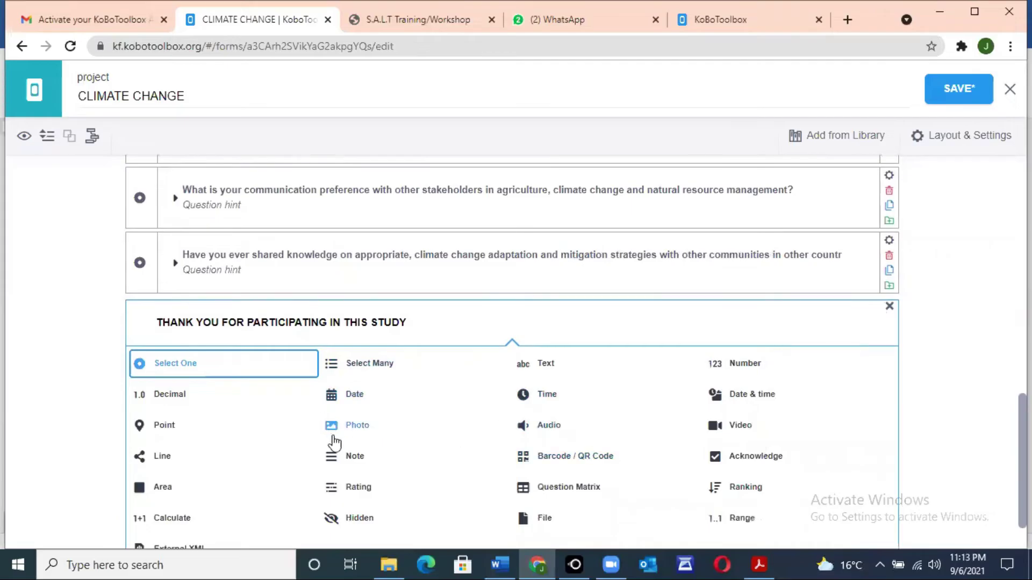
click(357, 457)
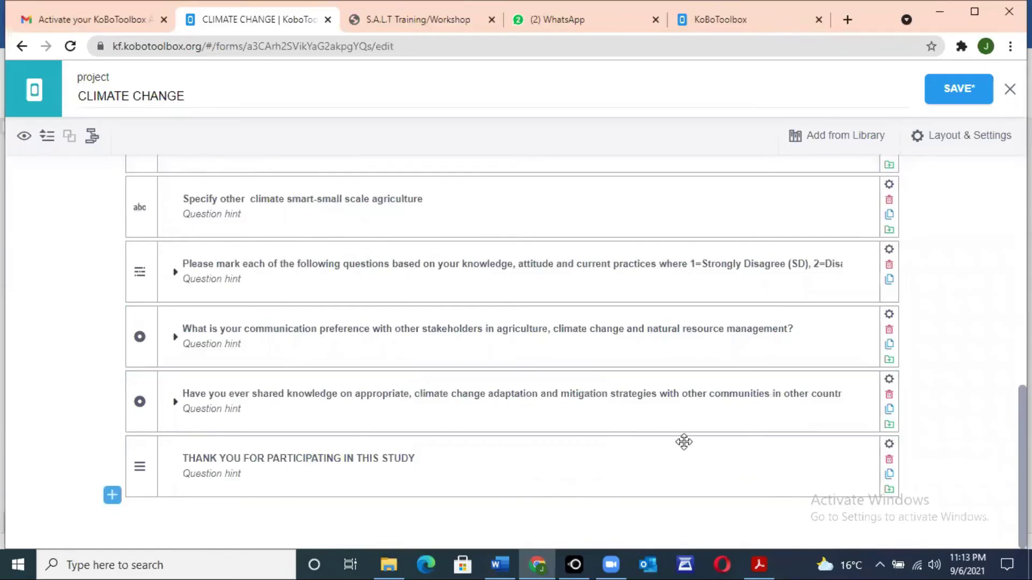
Copy the heading "SECTION C: knowledge, attitude and current practices" from the Word questionnaire
scroll(745, 534, up, 1)
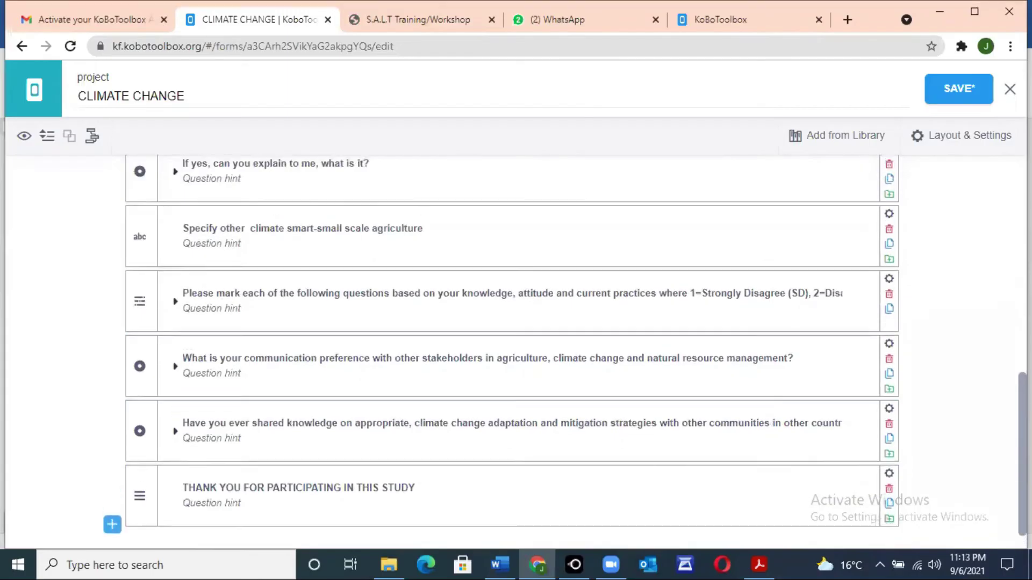
scroll(745, 534, down, 1)
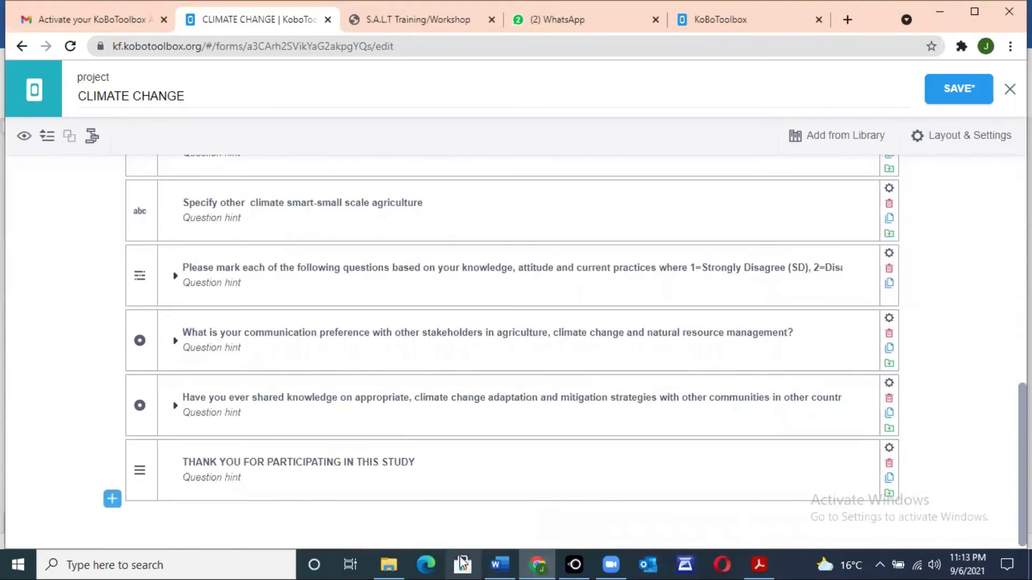
mouse_move(502, 563)
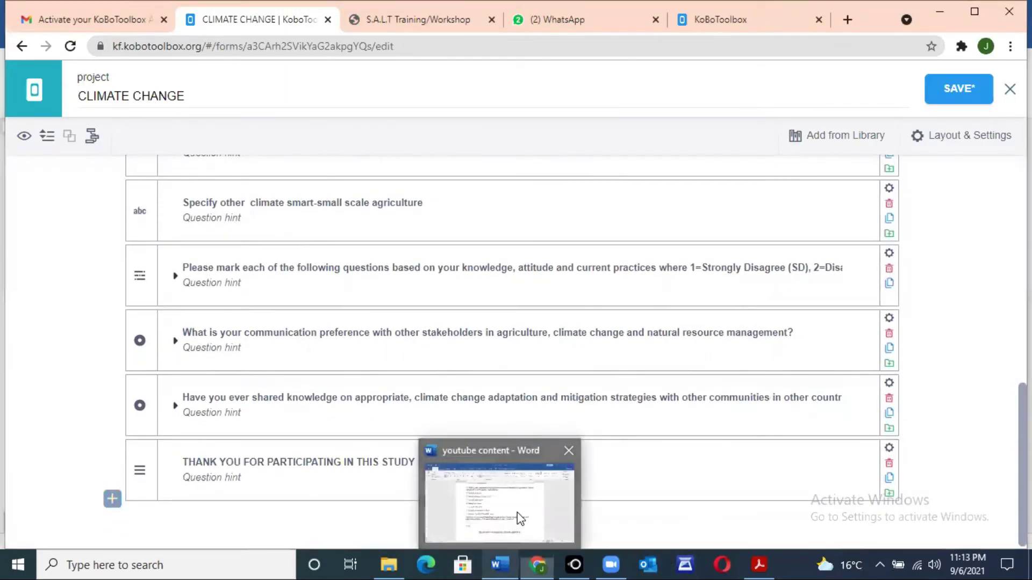
click(517, 511)
click(500, 332)
key(Up)
key(Up)
key(Up)
key(Up)
key(Up)
key(Up)
key(Up)
key(Up)
key(Up)
key(Up)
key(Up)
key(Up)
key(Up)
key(Up)
key(Up)
key(Up)
key(Up)
key(Up)
key(Up)
key(Up)
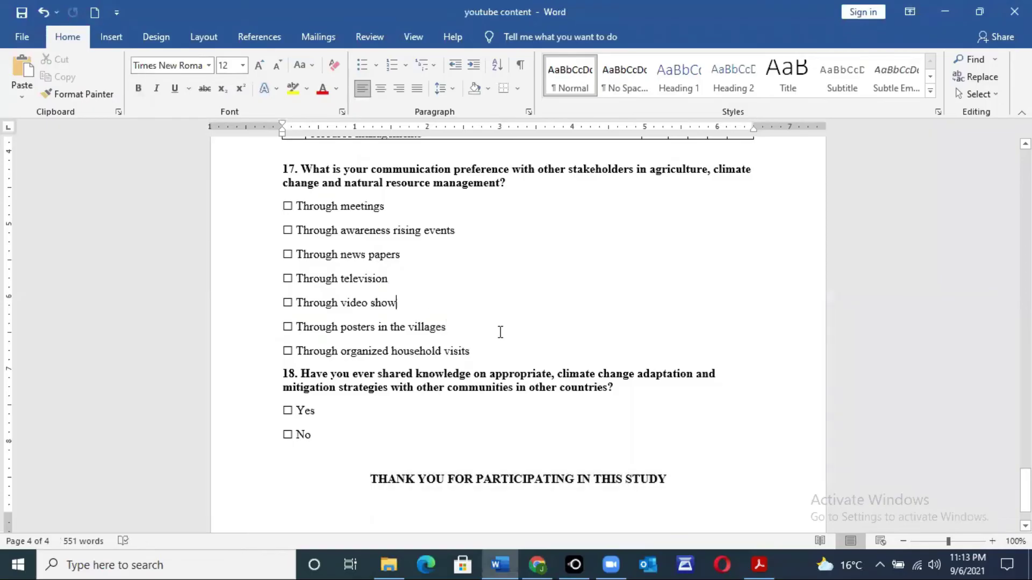
key(Up)
key(Up)
key(Up)
key(Up)
key(Up)
key(Up)
key(Up)
key(Up)
key(Up)
key(Up)
key(Up)
key(Up)
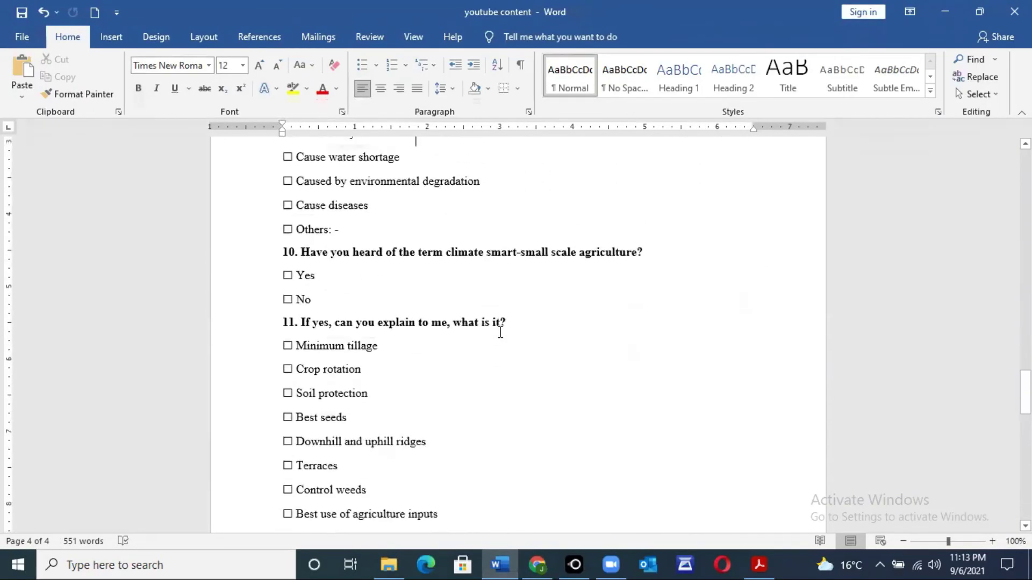
key(Up)
key(Up)
key(Up)
key(Up)
key(Up)
key(Up)
key(Up)
key(Up)
key(Up)
key(Up)
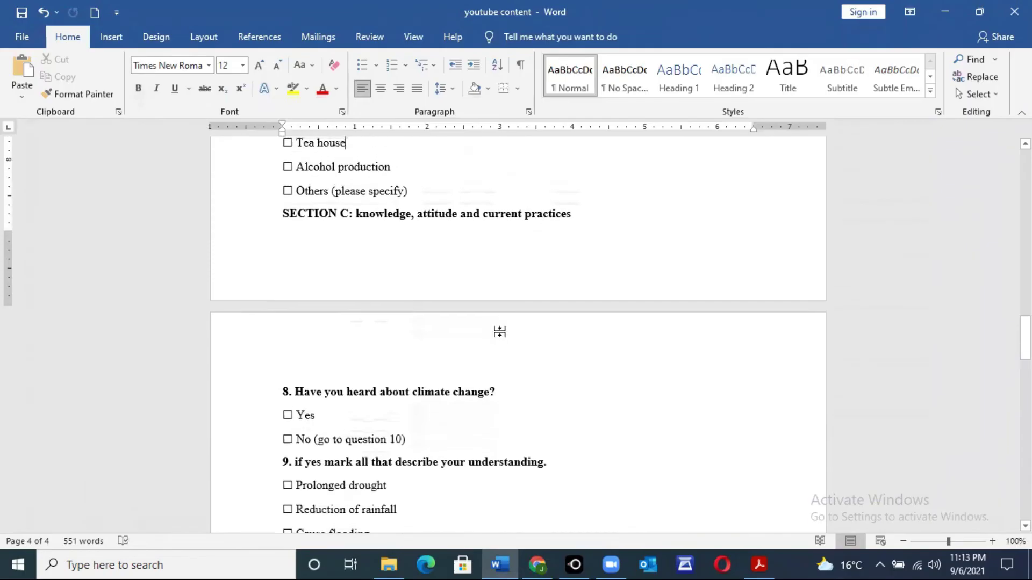
drag(577, 246, 284, 247)
key(ctrl+c)
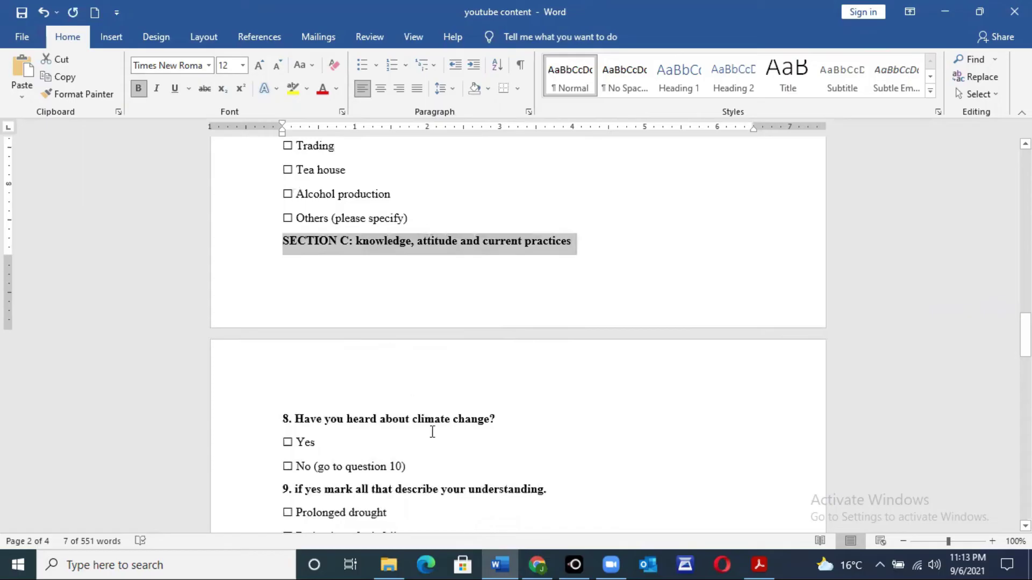
In KoBoToolbox, group all questions from "Have you heard about climate change?" through the shared-knowledge question, excluding the thank-you note
mouse_move(537, 564)
click(547, 499)
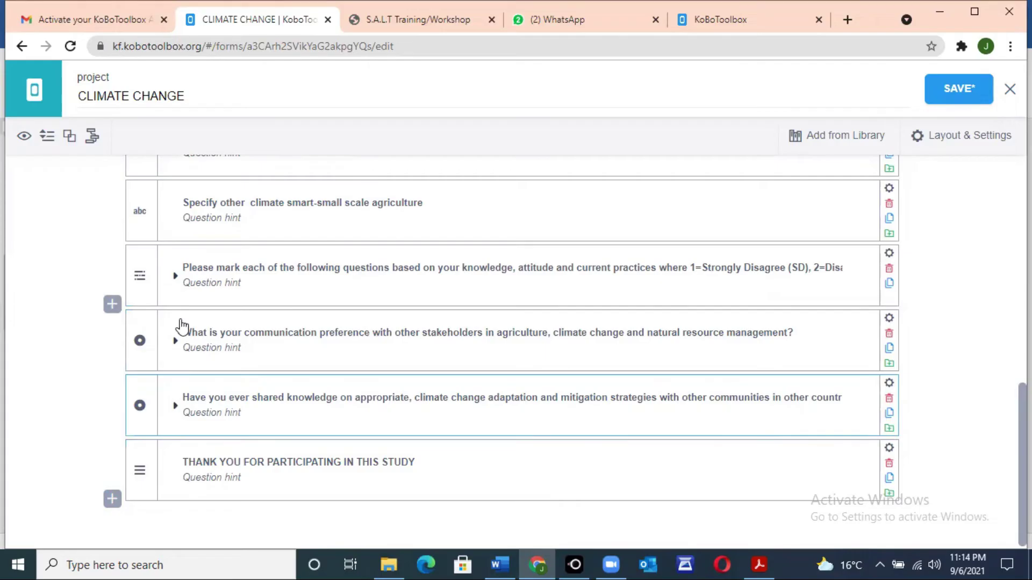
click(139, 329)
click(139, 268)
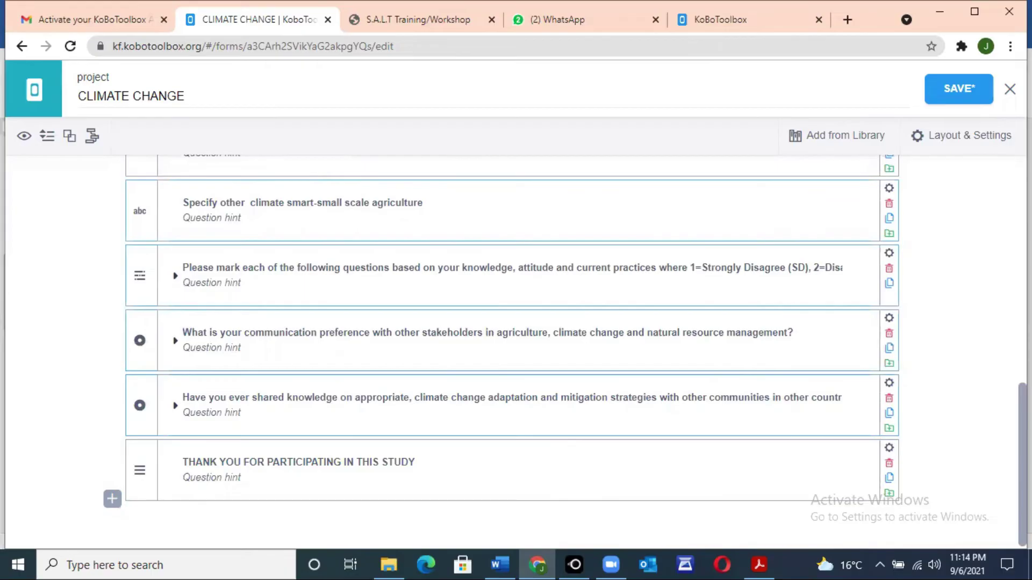
scroll(511, 350, up, 3)
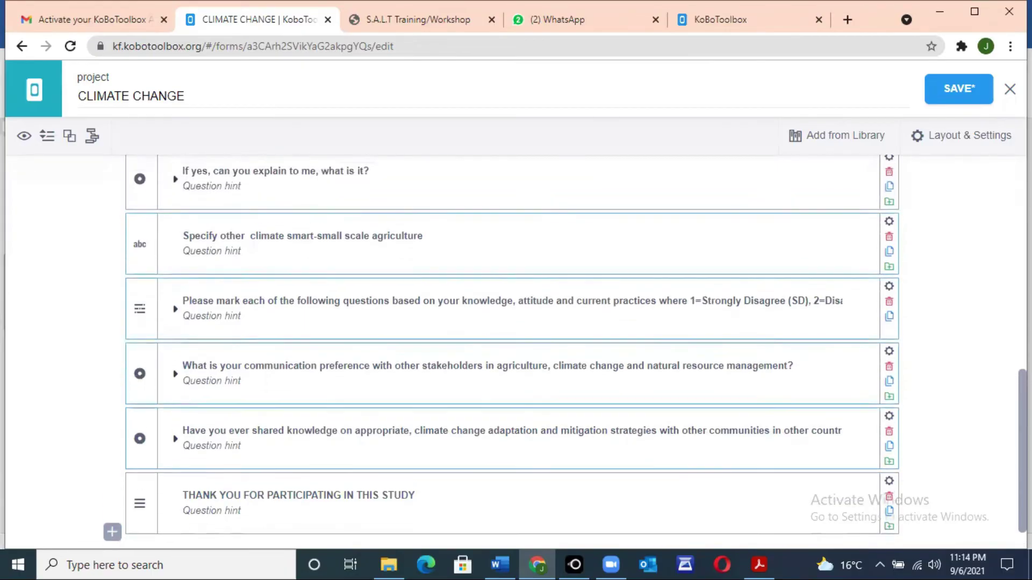
scroll(510, 349, up, 2)
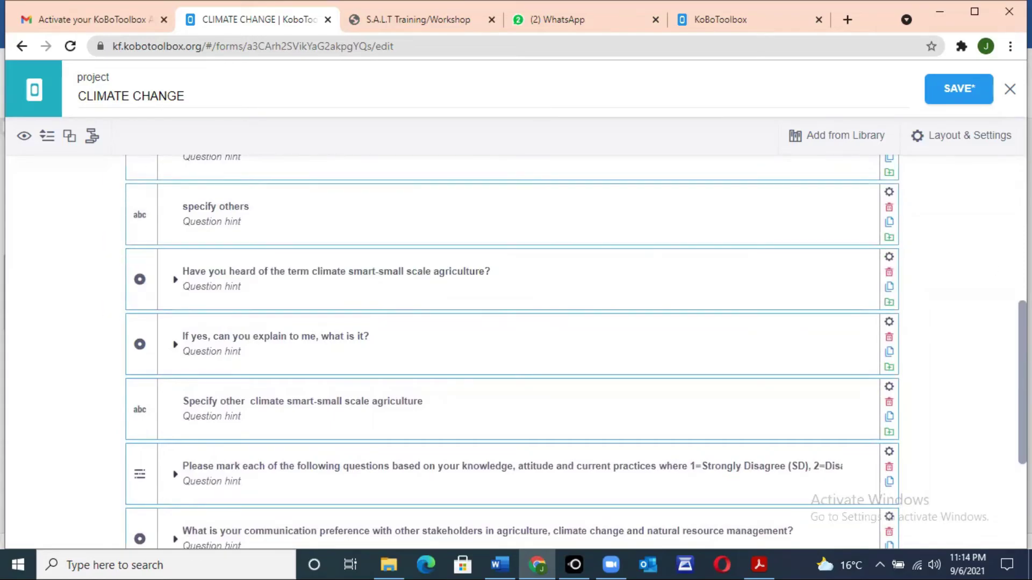
scroll(512, 352, up, 3)
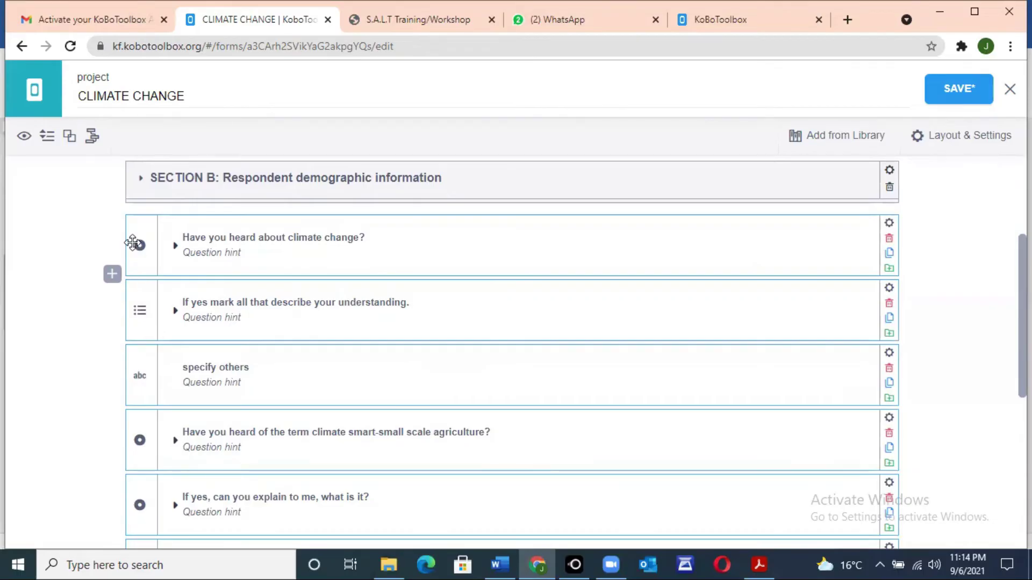
click(68, 139)
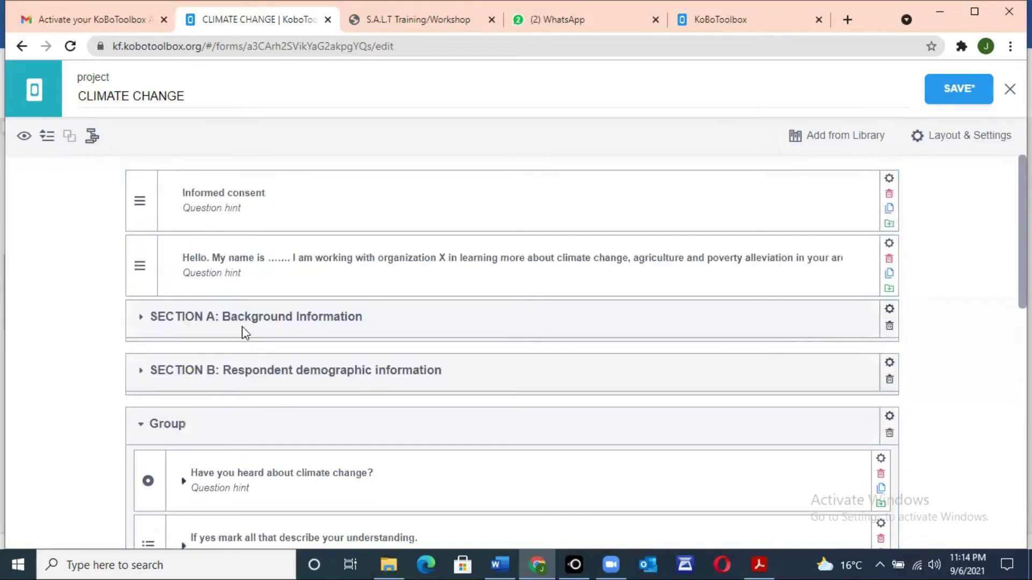
Rename the new group "SECTION C: knowledge, attitude and current practices" using the copied heading, and collapse it
click(210, 425)
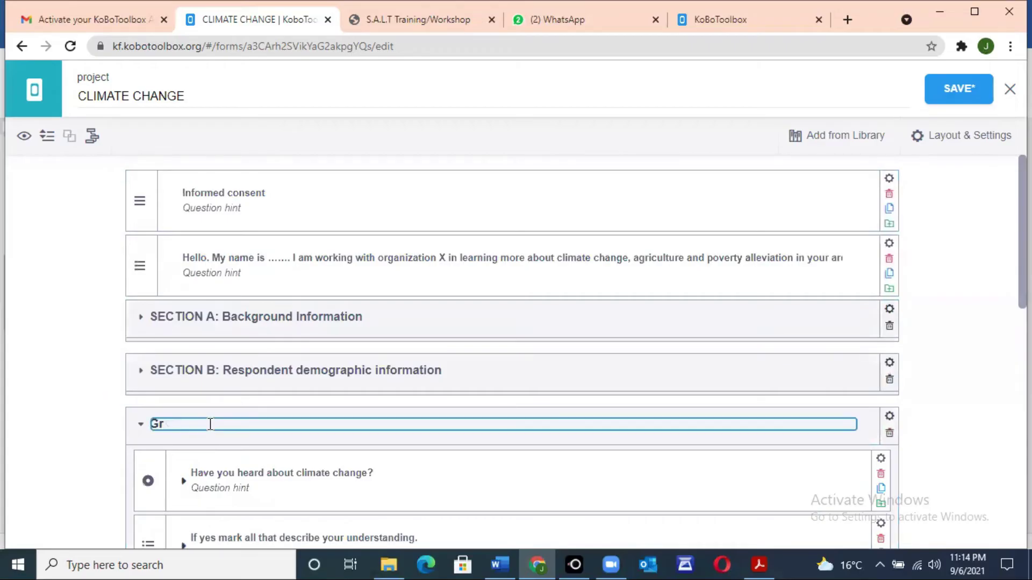
key(ctrl+v)
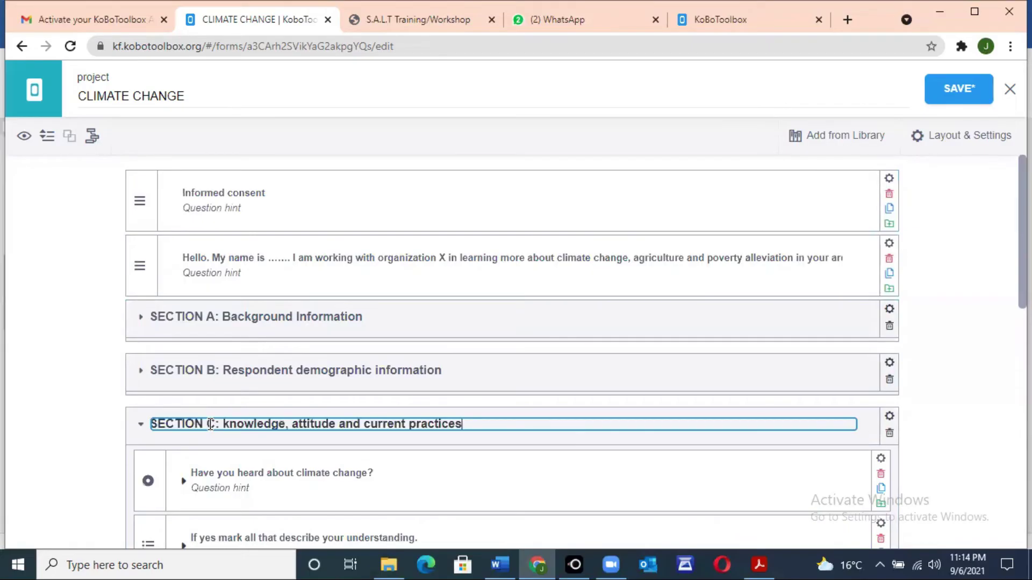
click(141, 425)
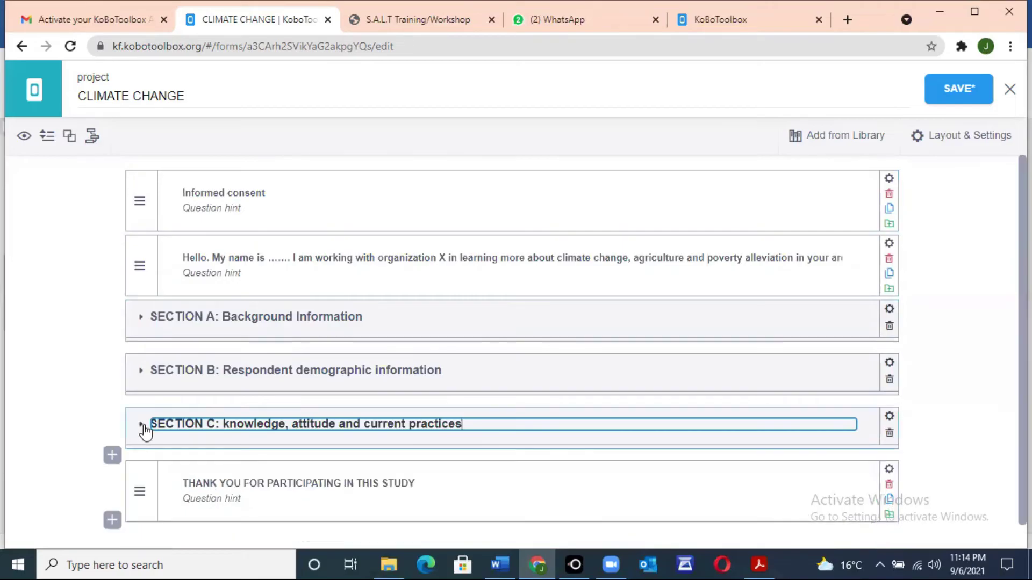
Save the CLIMATE CHANGE form and open its form preview to review the informed consent text
click(81, 404)
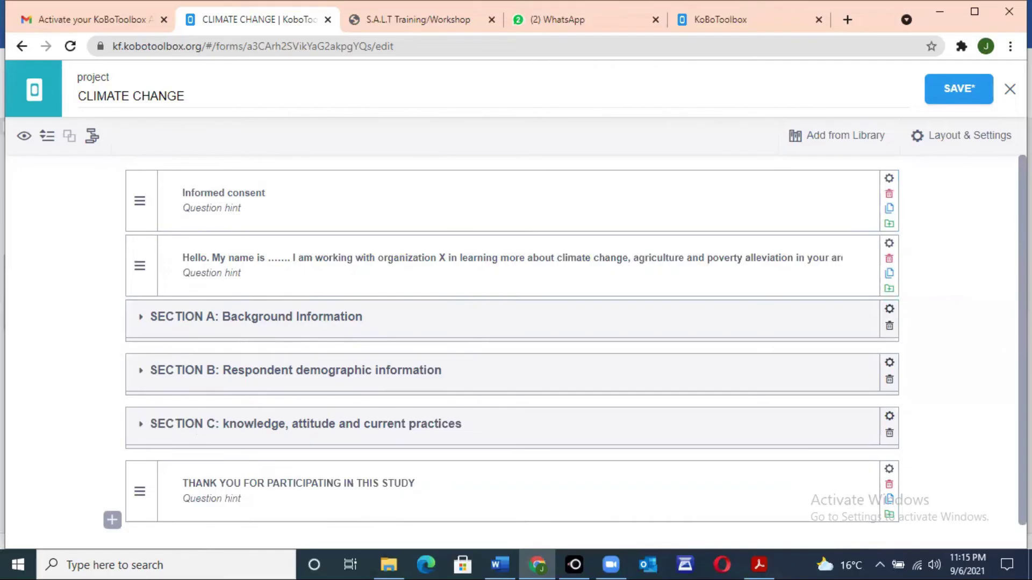
scroll(511, 349, down, 1)
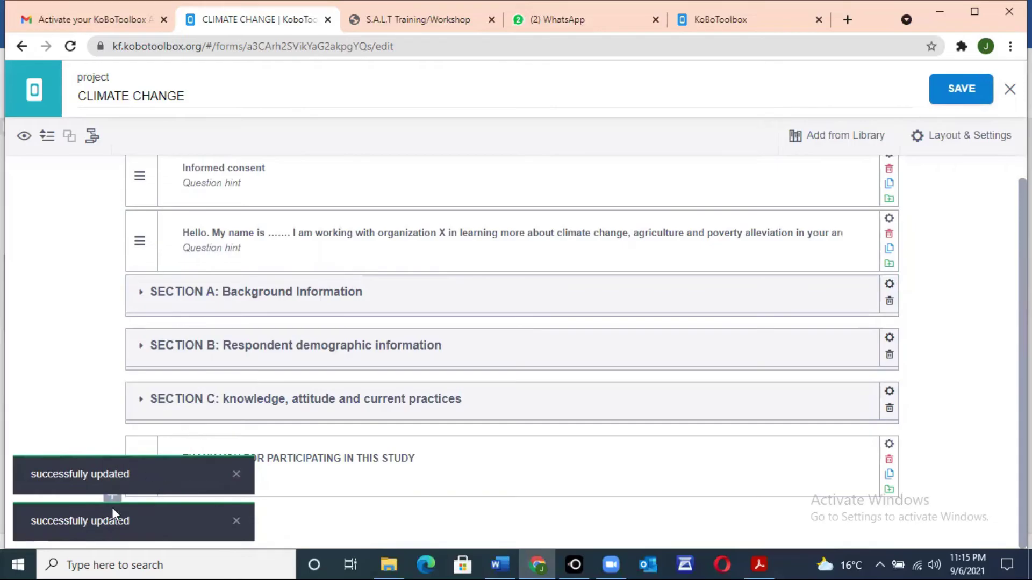
click(24, 137)
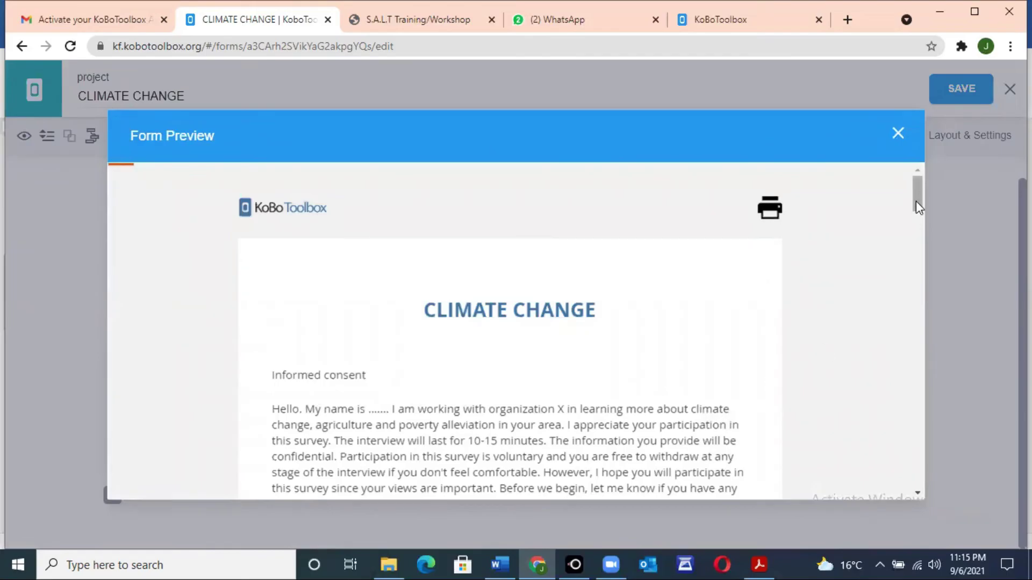
scroll(919, 199, down, 4)
drag(920, 220, 921, 216)
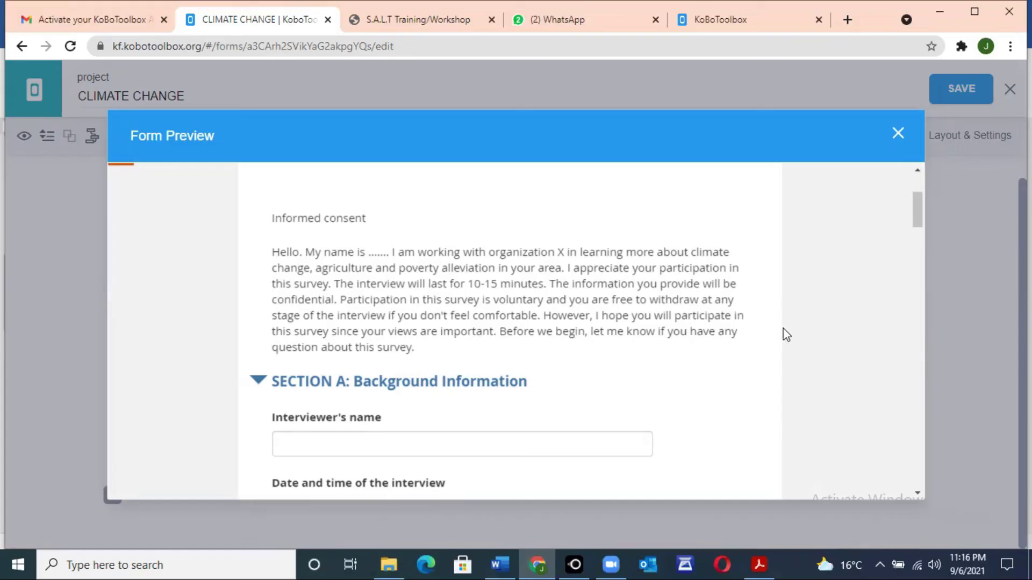
In the preview's Section A, enter the interviewer's name, the date 2021-09-06, the time 11:30 PM and the village "A"
drag(920, 217, 916, 234)
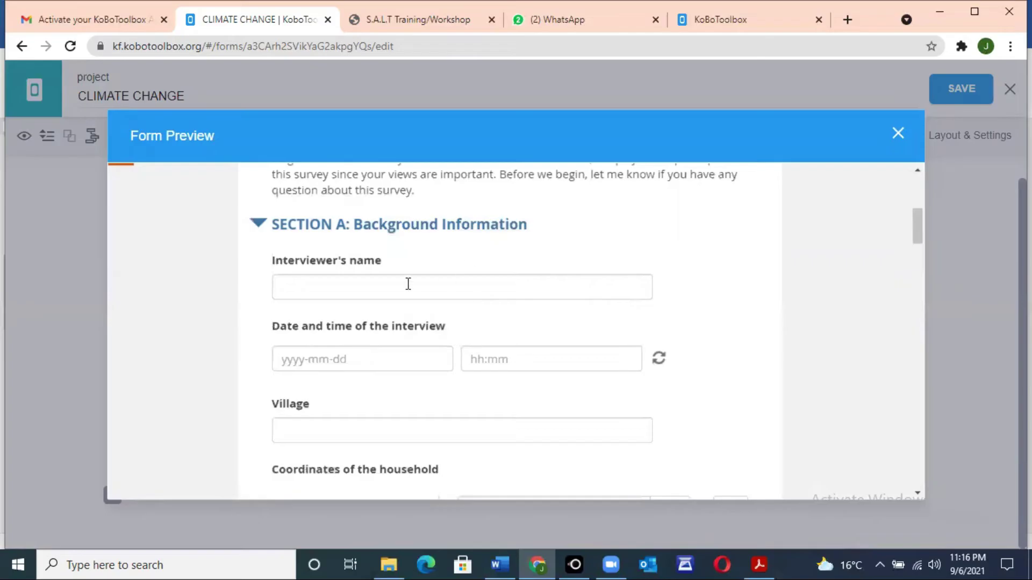
click(377, 291)
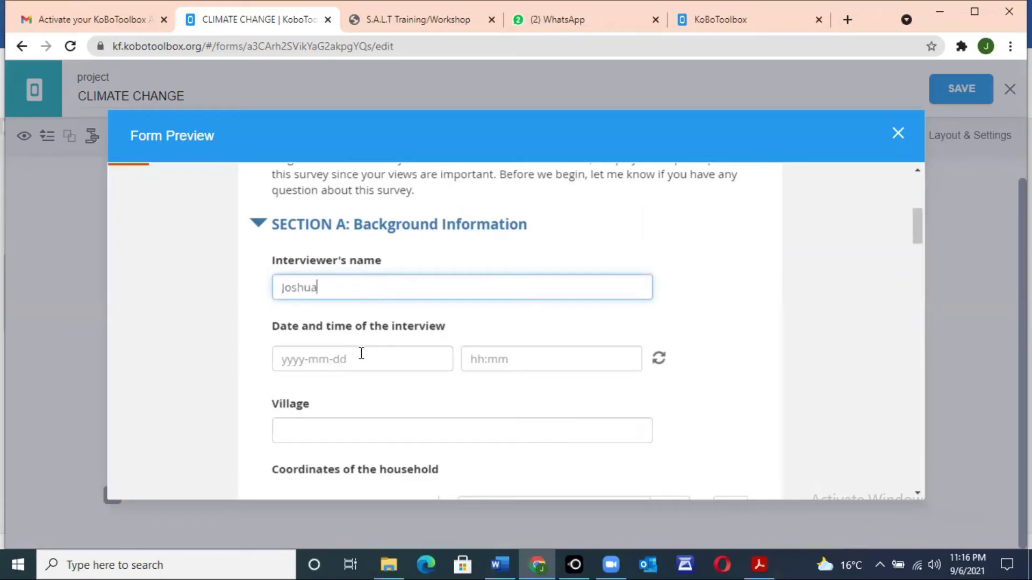
click(340, 367)
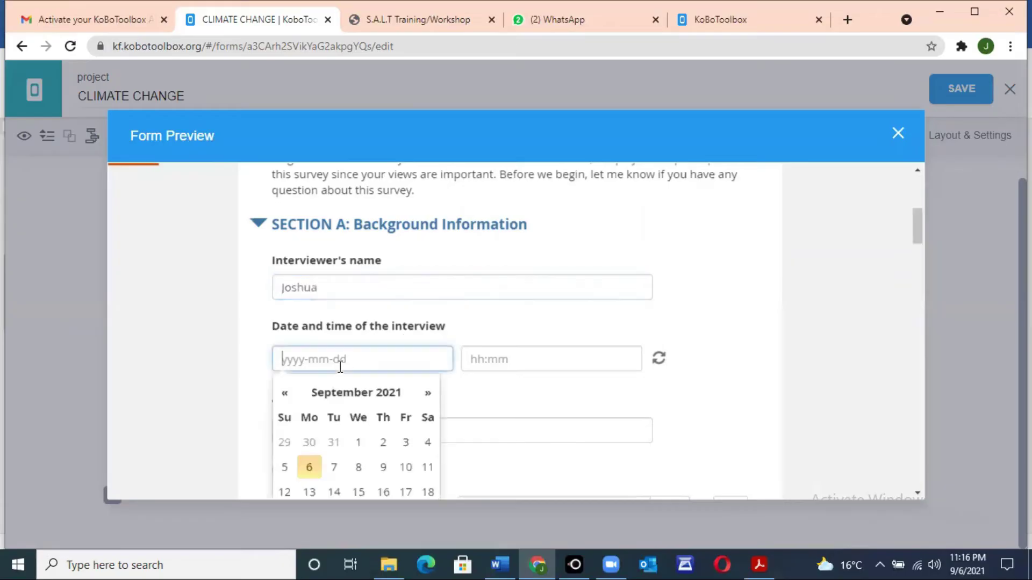
click(311, 468)
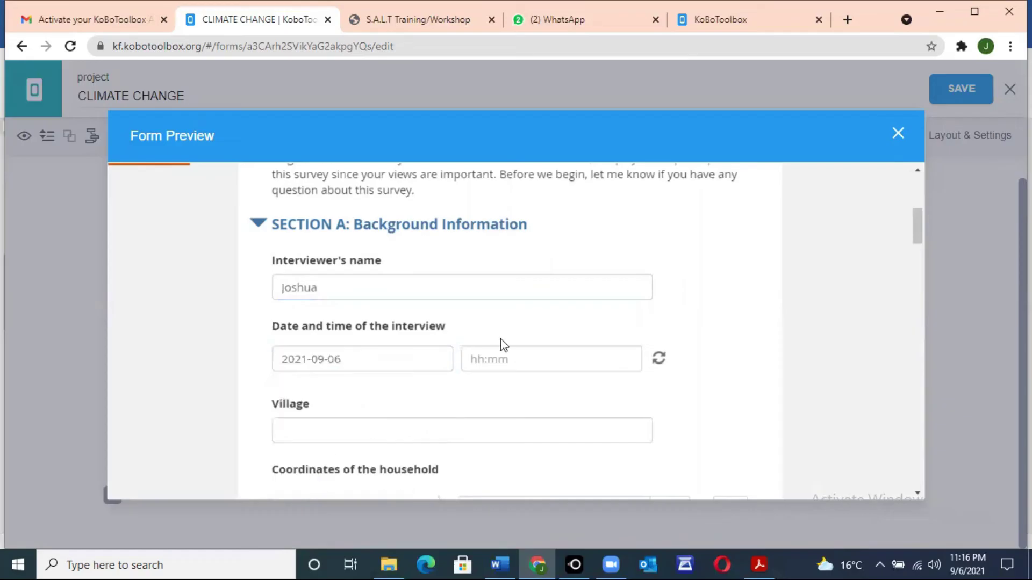
click(545, 355)
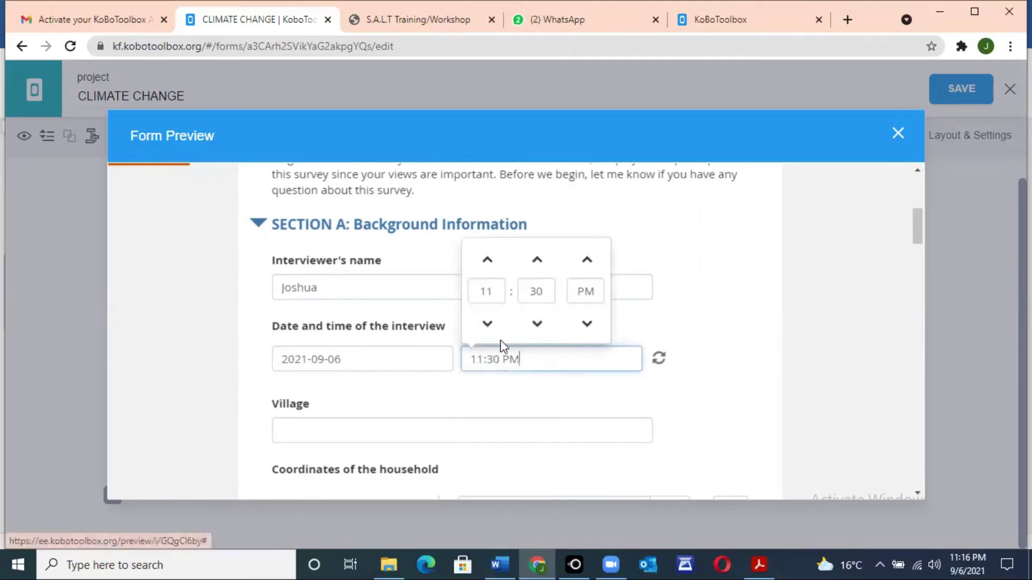
click(538, 405)
key(Tab)
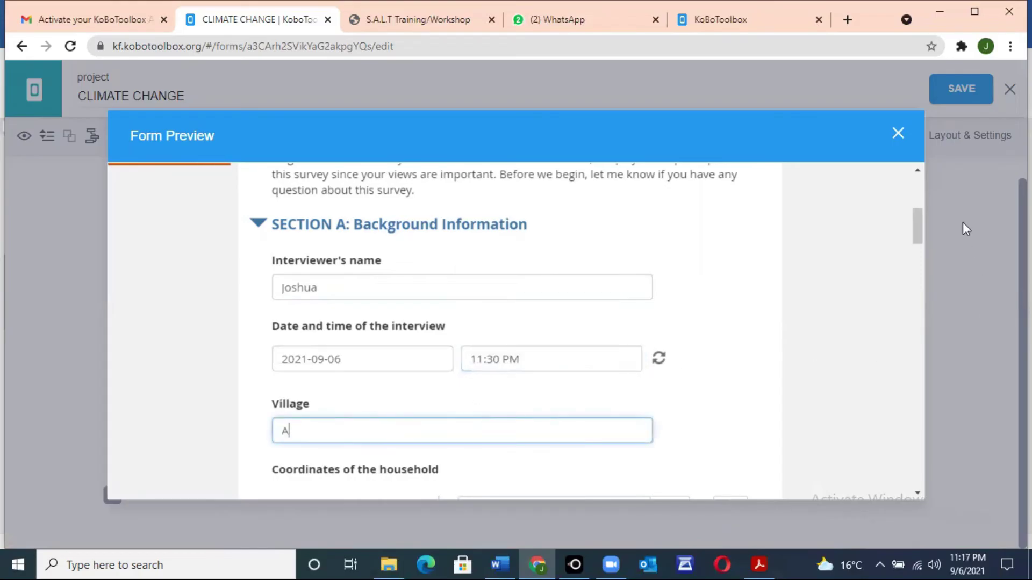
Try to detect the current location for the "Coordinates of the household" question
drag(919, 232, 920, 257)
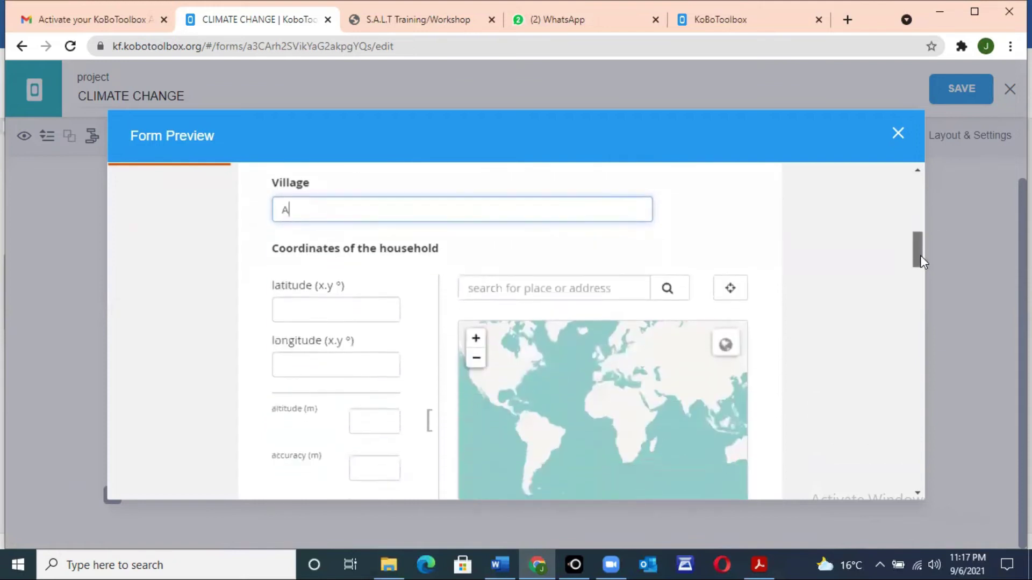
click(728, 286)
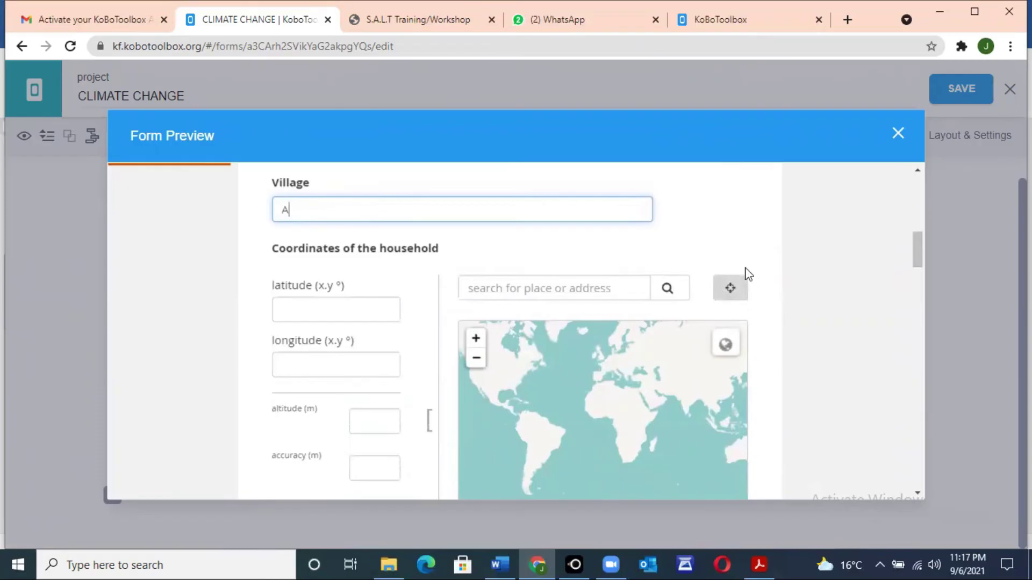
click(730, 293)
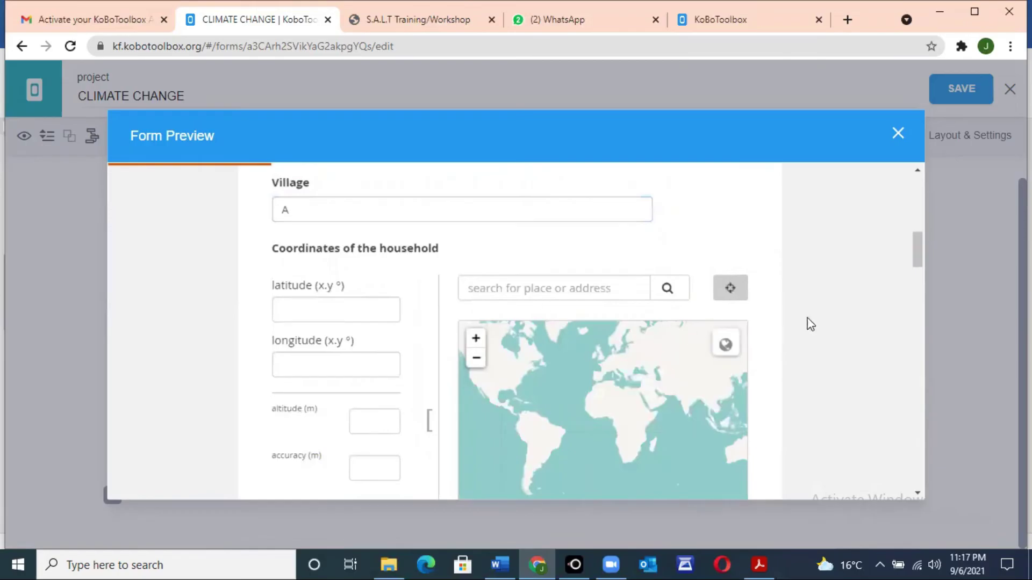
In Section B, set the sex to Male, the age to 35 and the highest level of education to Primary
drag(919, 259, 914, 295)
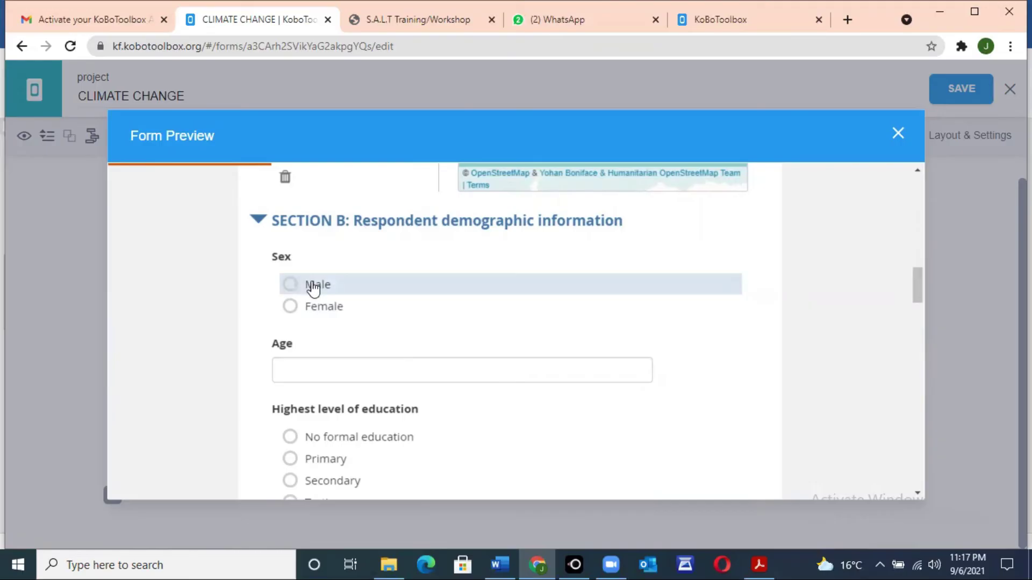
click(290, 289)
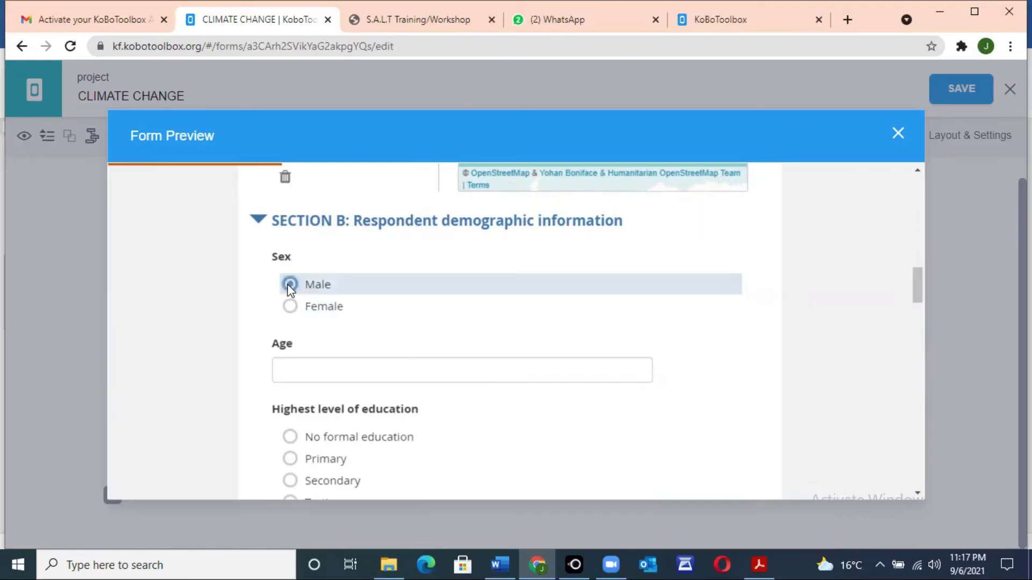
click(291, 368)
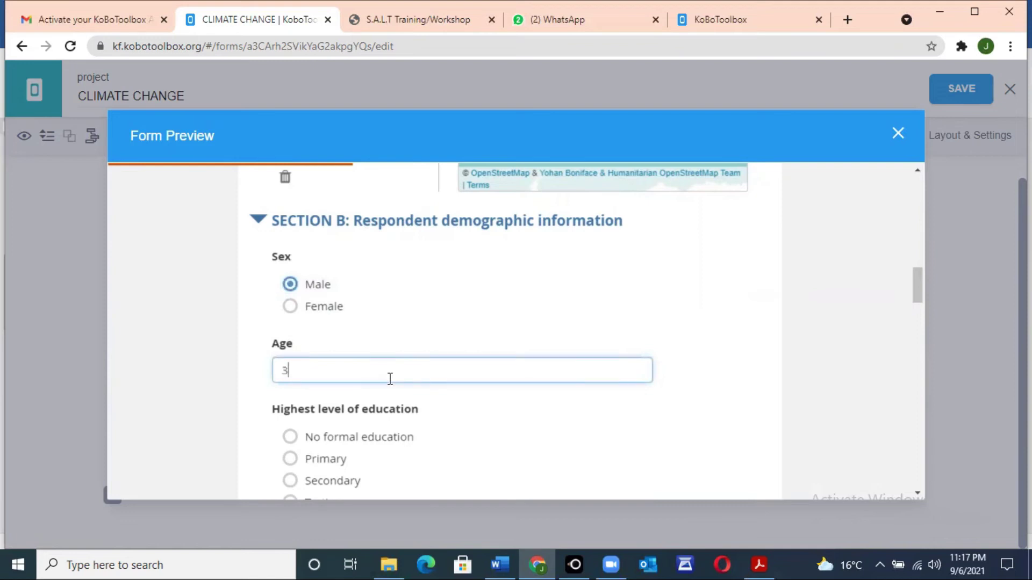
drag(915, 290, 917, 304)
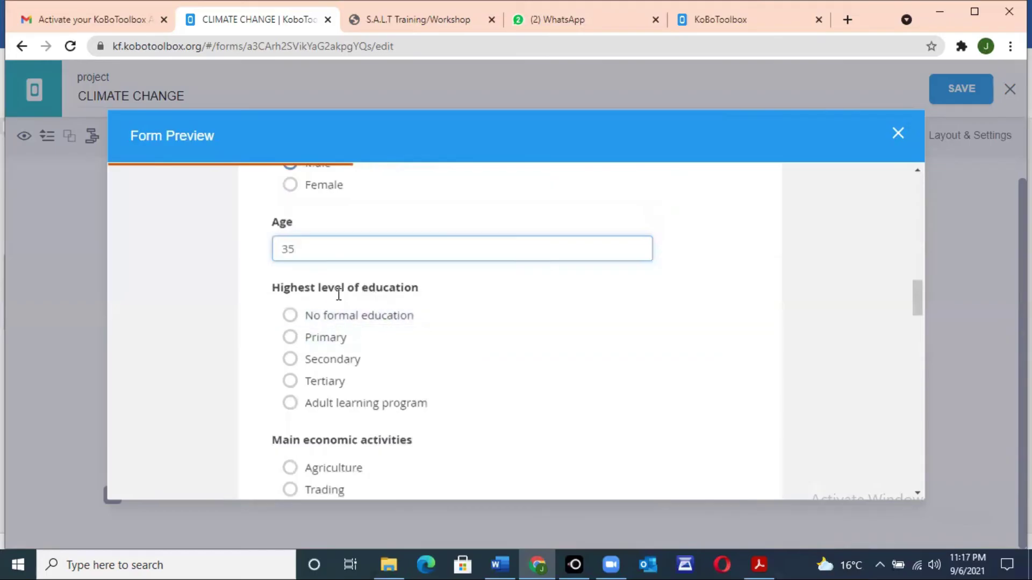
click(290, 339)
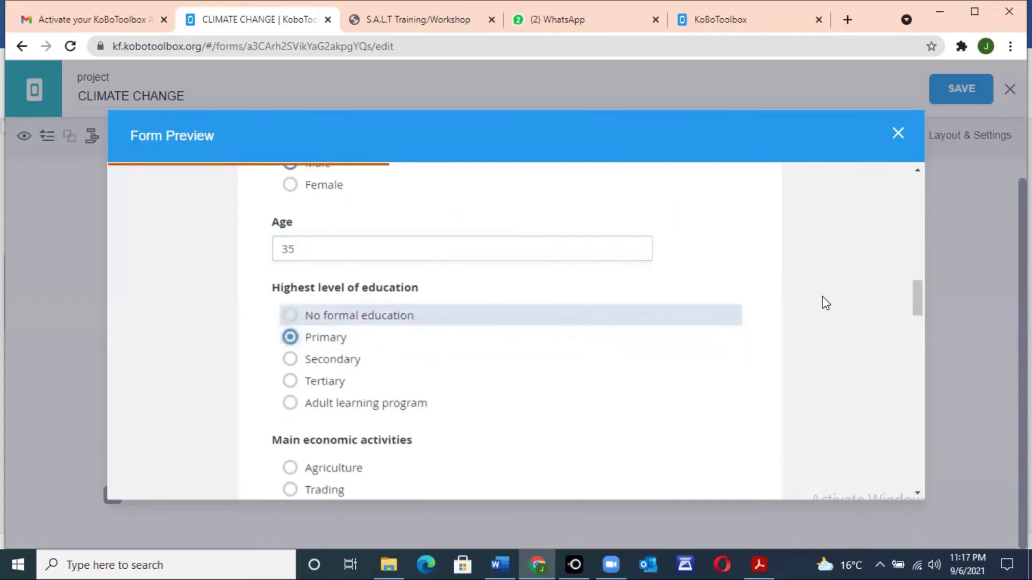
Test the follow-up logic of "Main economic activities" with Agriculture and Others (please specify), then settle on Tea house
drag(916, 298, 920, 322)
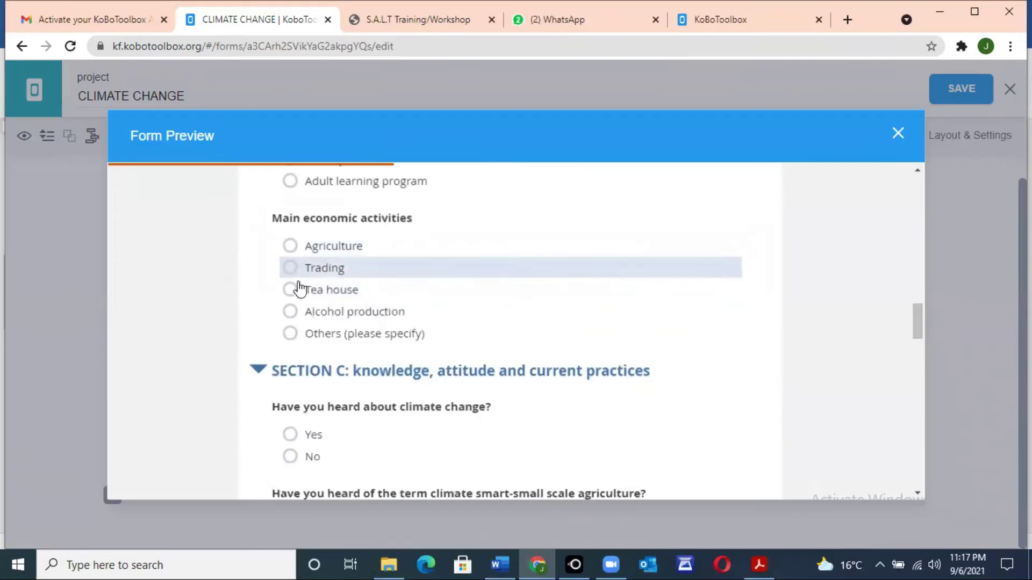
click(290, 245)
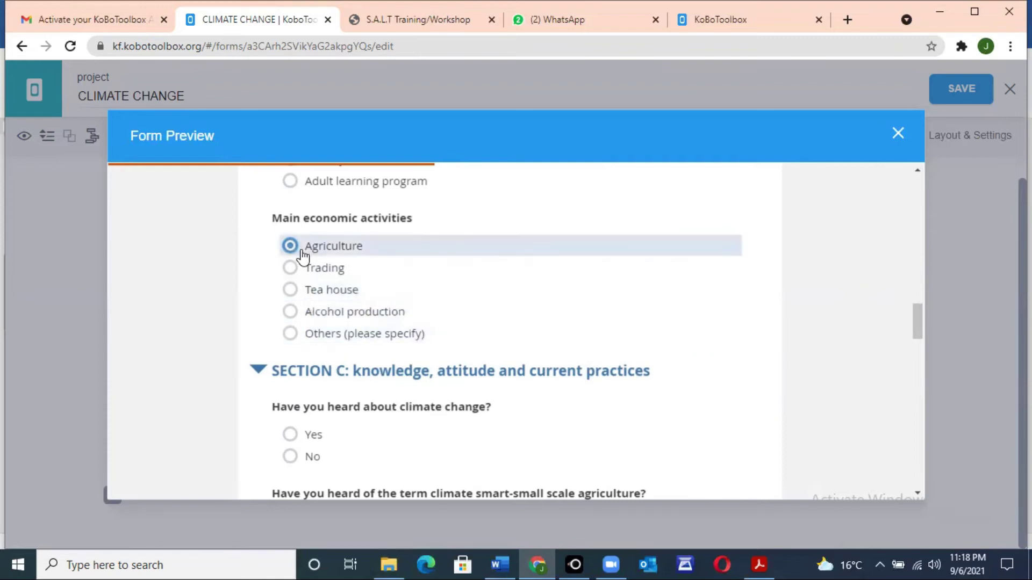
click(291, 334)
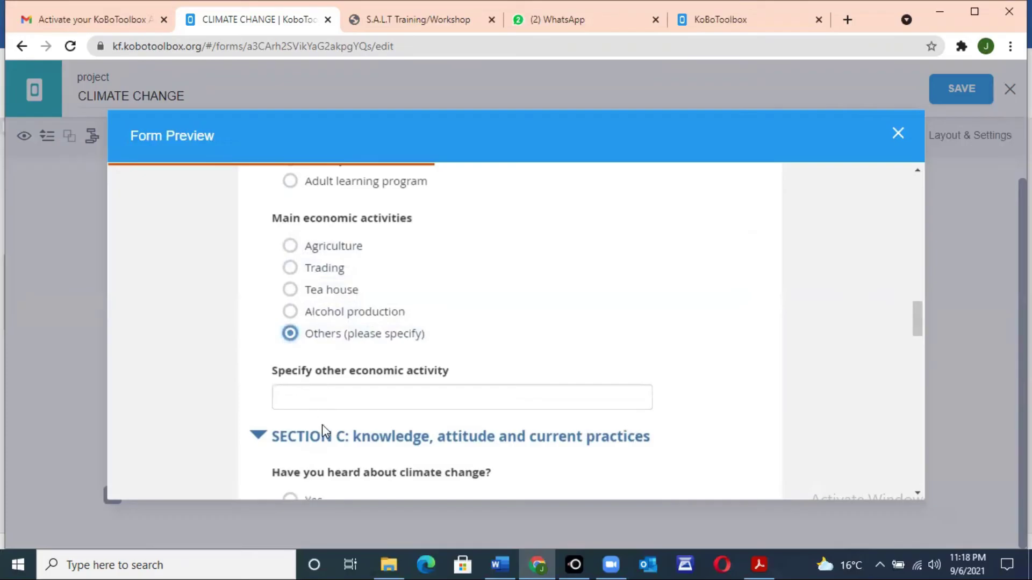
click(294, 293)
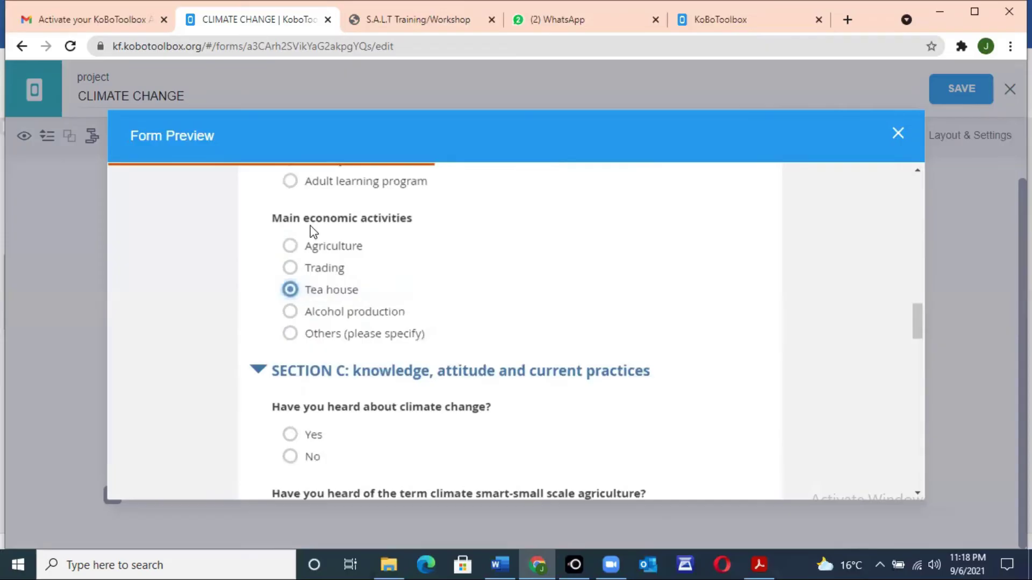
In Section C, answer Yes to "Have you heard about climate change?" and mark Prolonged drought as the understanding
drag(915, 319, 896, 337)
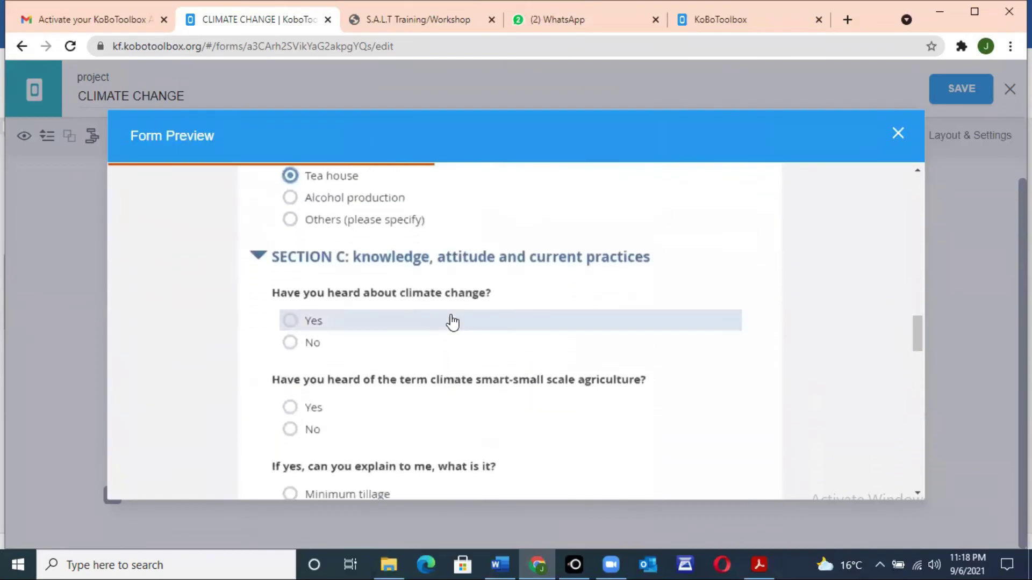
click(289, 320)
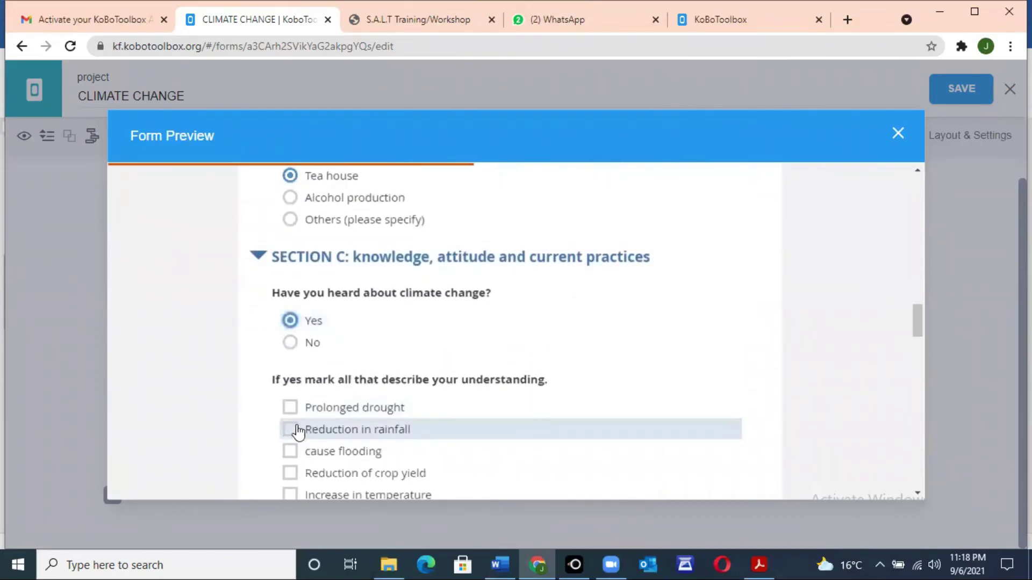
click(290, 411)
Answer Yes to having heard of climate smart-small scale agriculture, explain it as Crop rotation, and leave the field for specifying others empty
drag(921, 317, 909, 350)
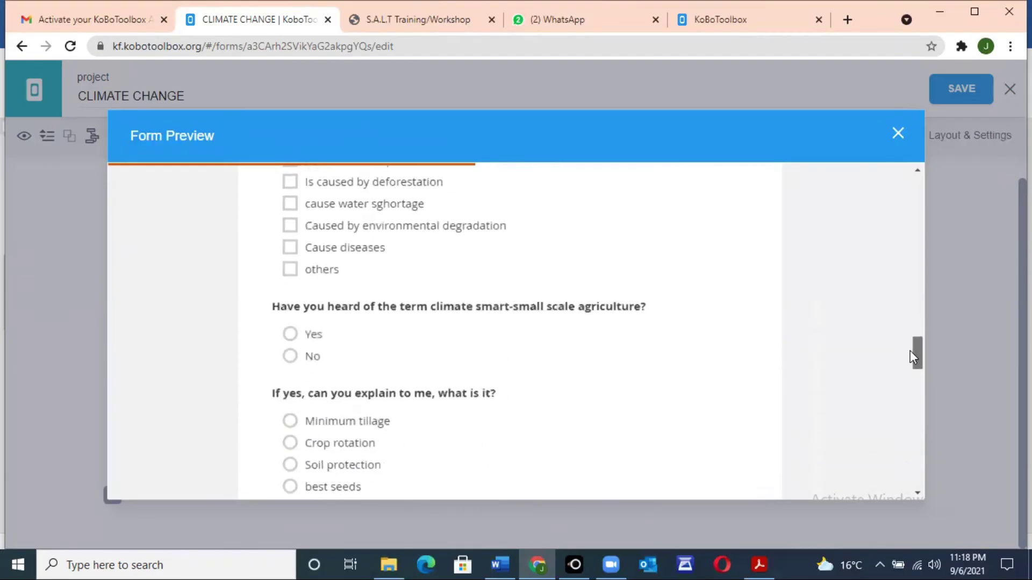
click(290, 335)
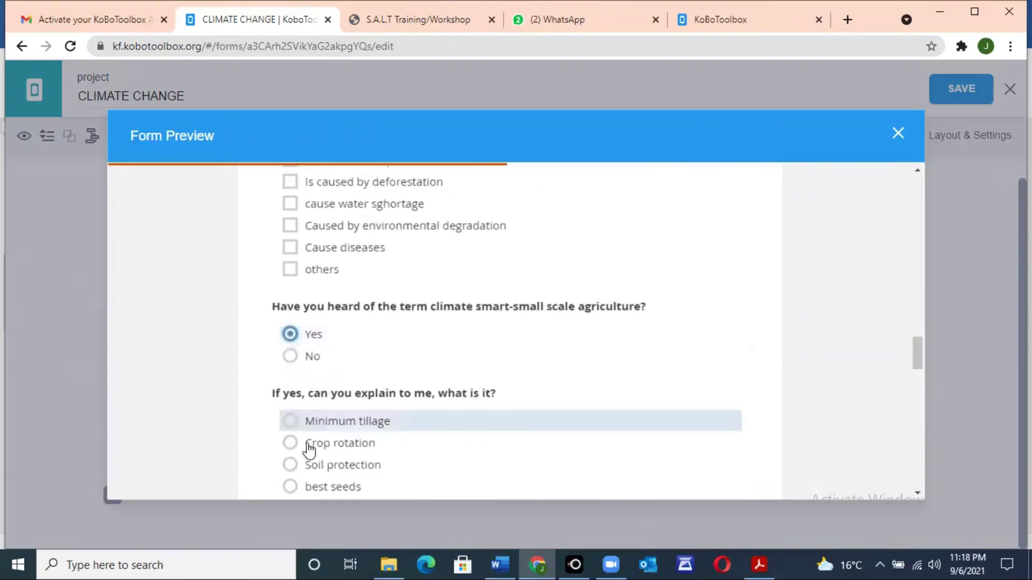
click(291, 443)
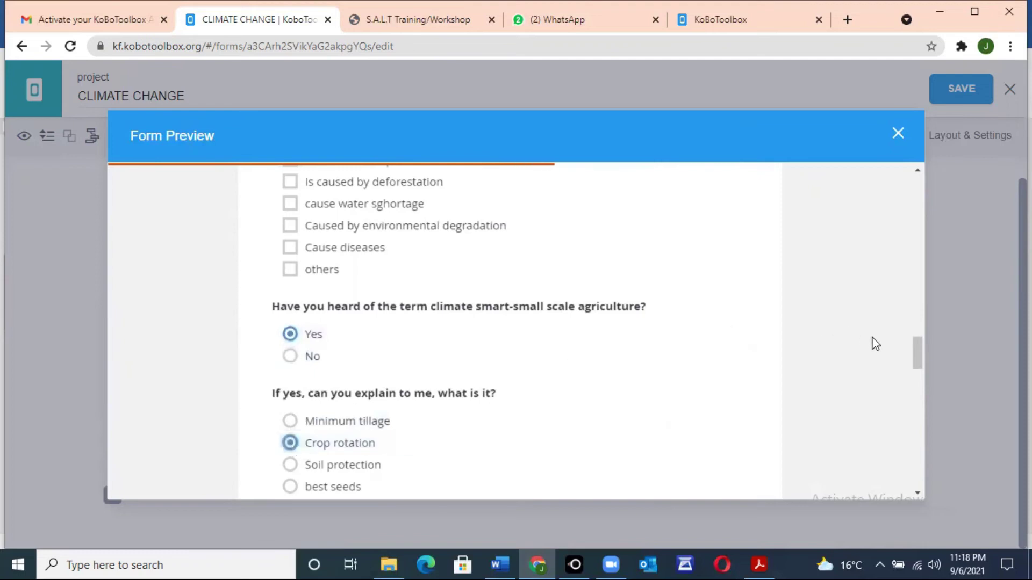
drag(918, 351, 917, 394)
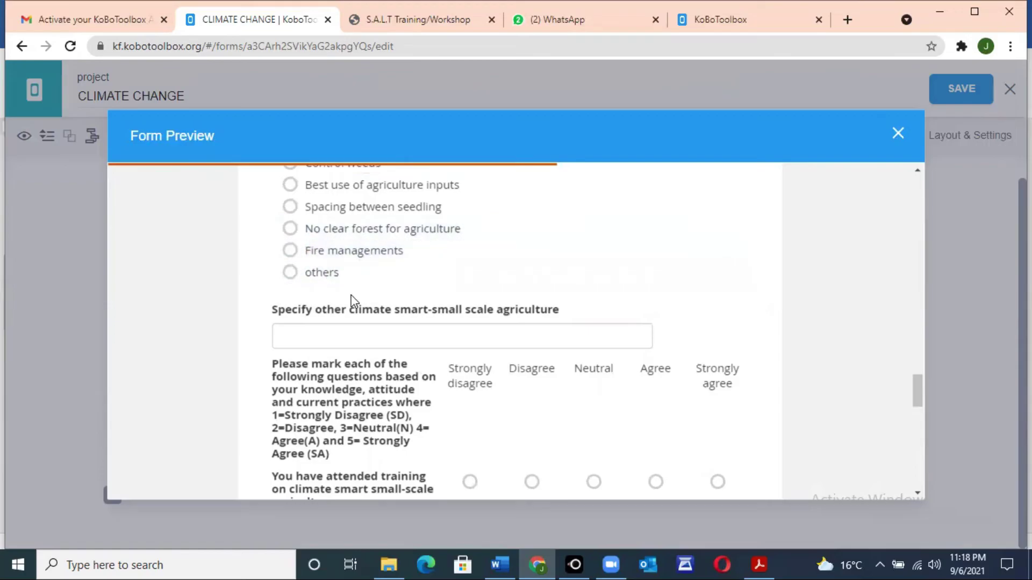
click(359, 343)
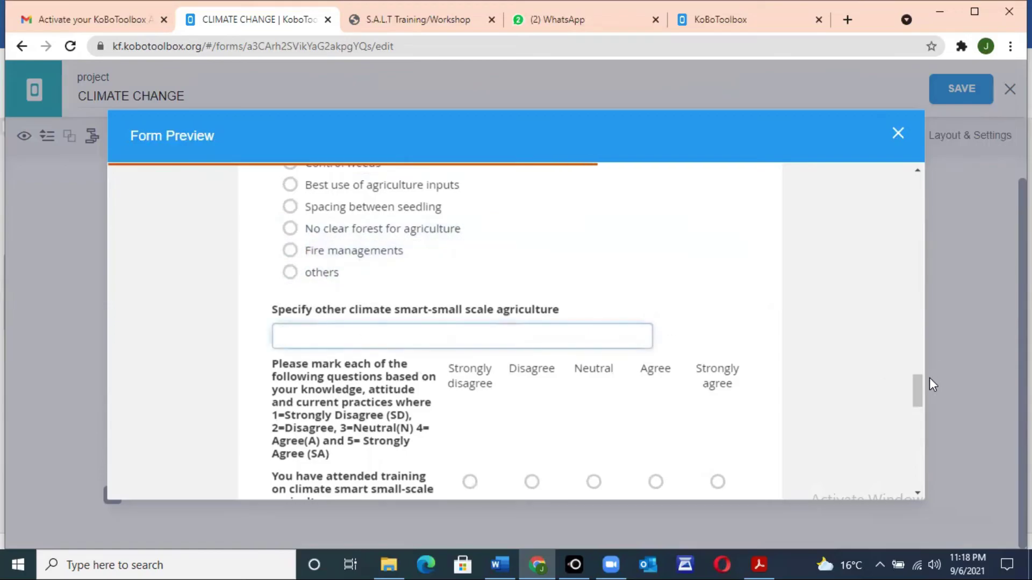
Rate the five training and support statements, in order, as Strongly disagree, Neutral, Agree, Strongly agree and Disagree
drag(915, 389, 922, 406)
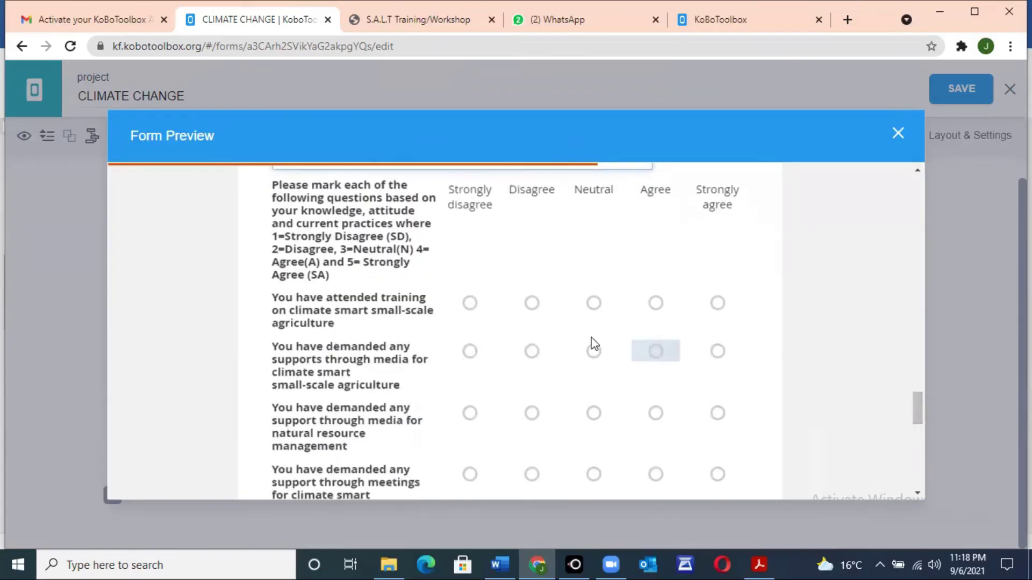
click(471, 305)
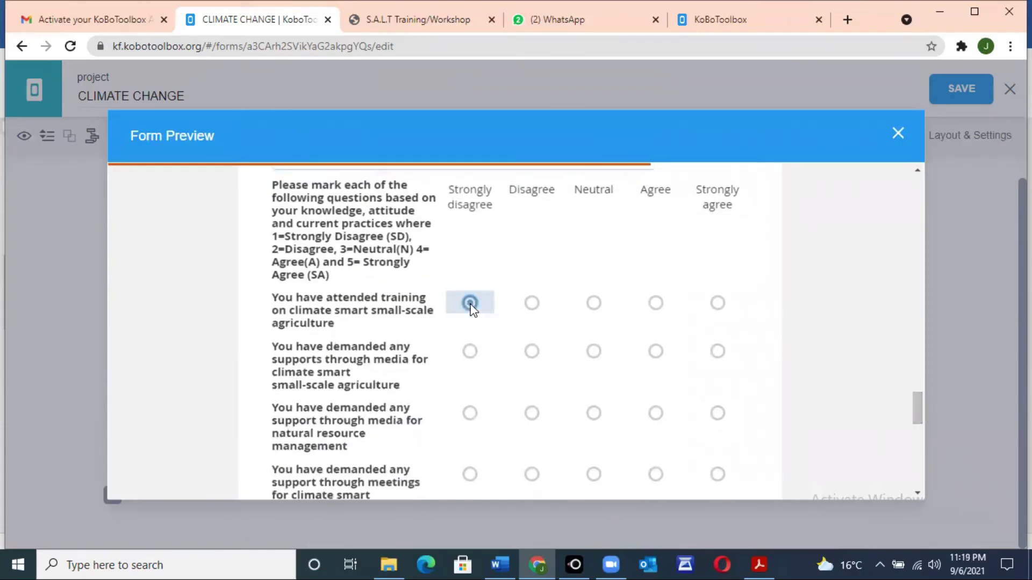
click(602, 355)
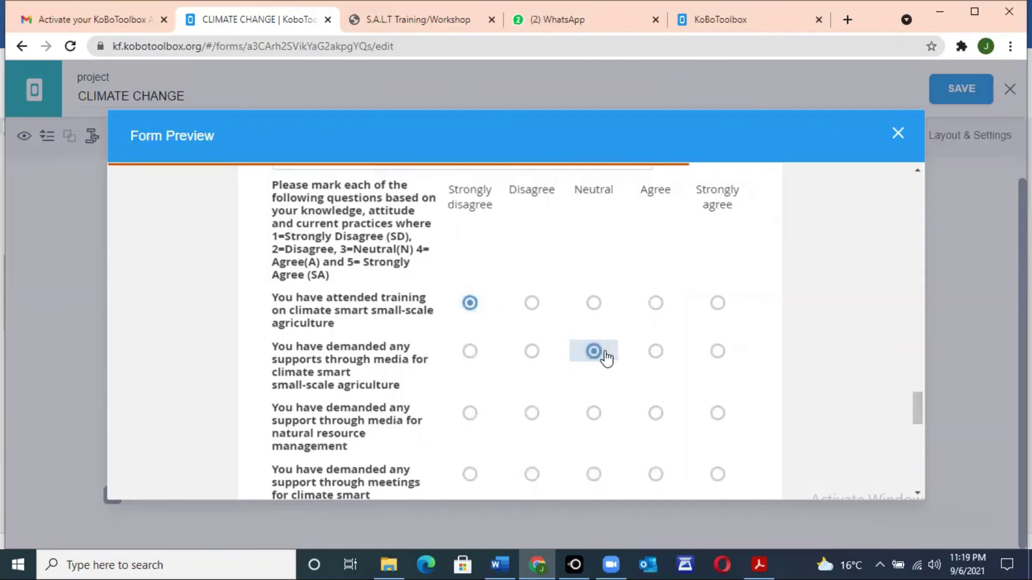
click(657, 410)
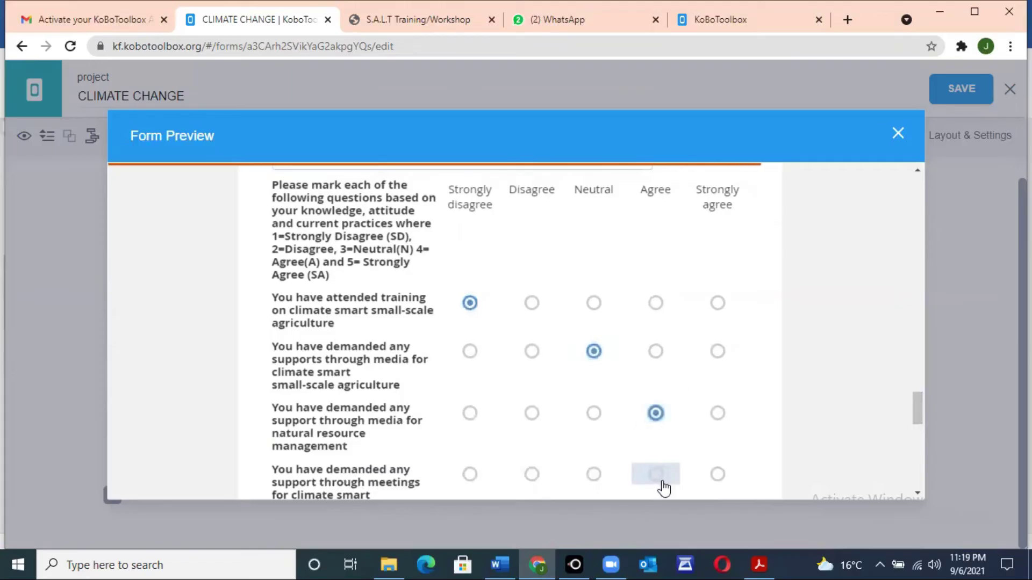
click(720, 471)
drag(916, 412, 922, 443)
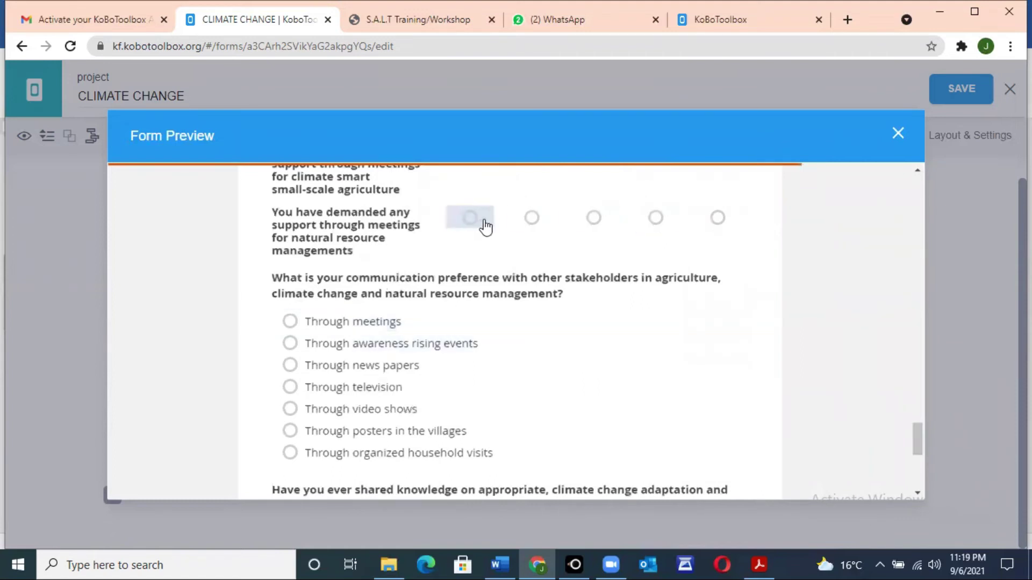
click(531, 218)
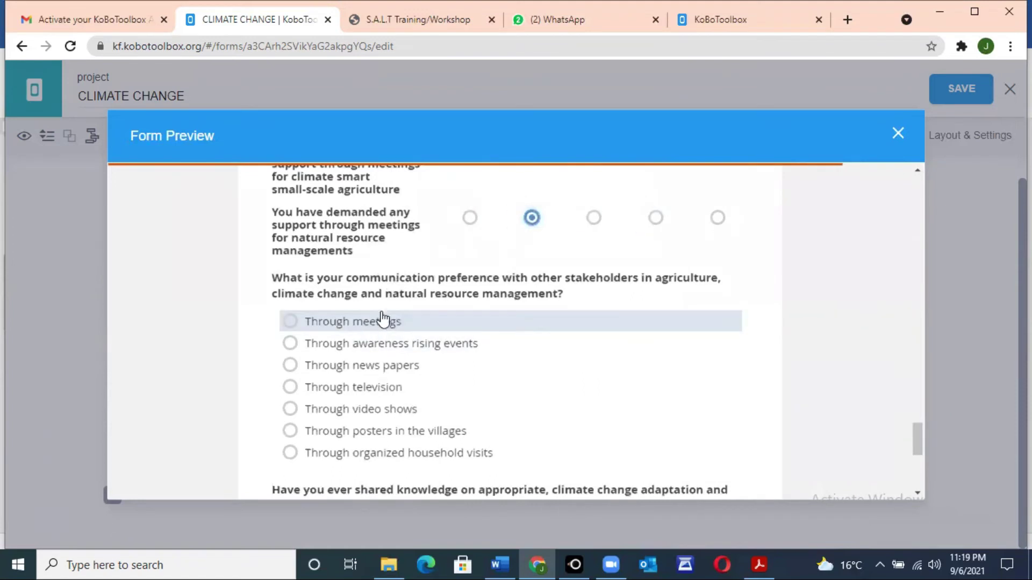
Answer the communication preference as Through meetings and the knowledge-sharing question as Yes, and close the form preview
click(377, 323)
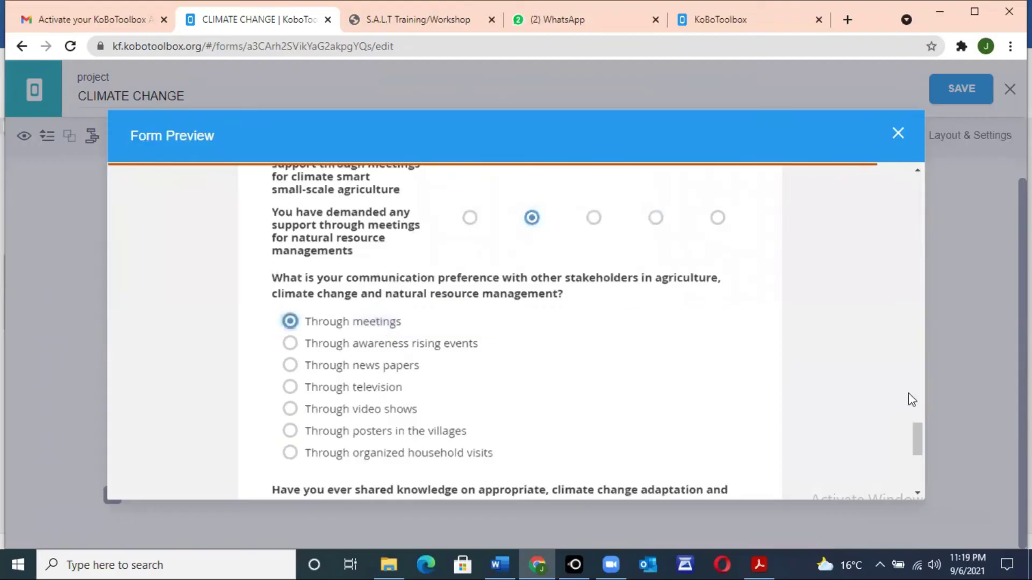
drag(914, 444, 918, 463)
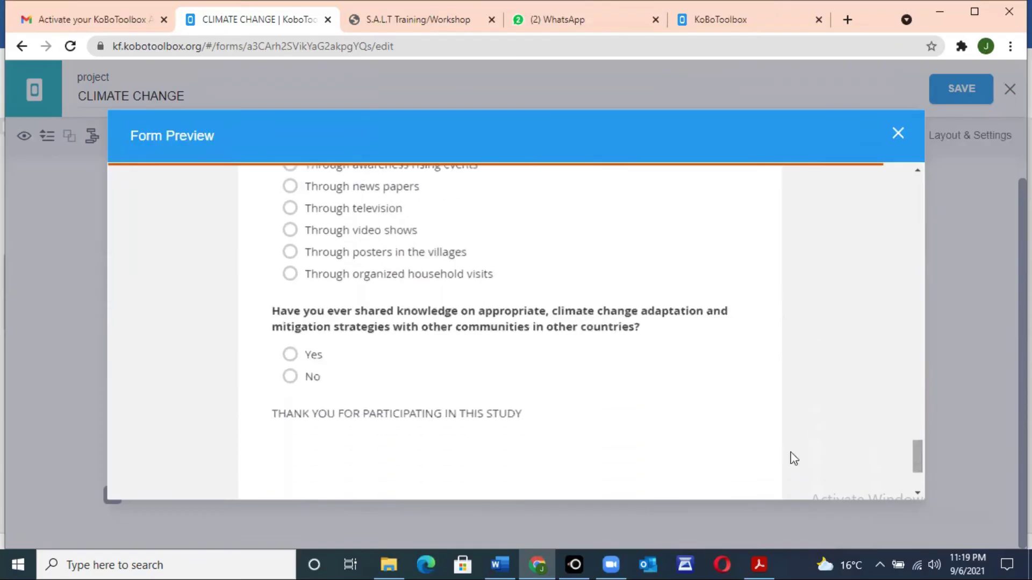
click(285, 355)
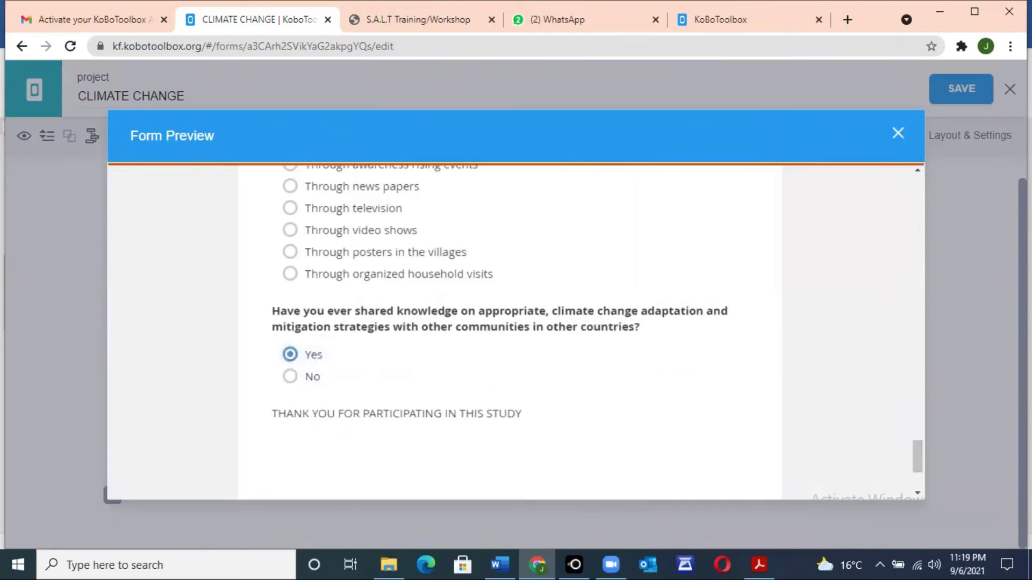
click(932, 391)
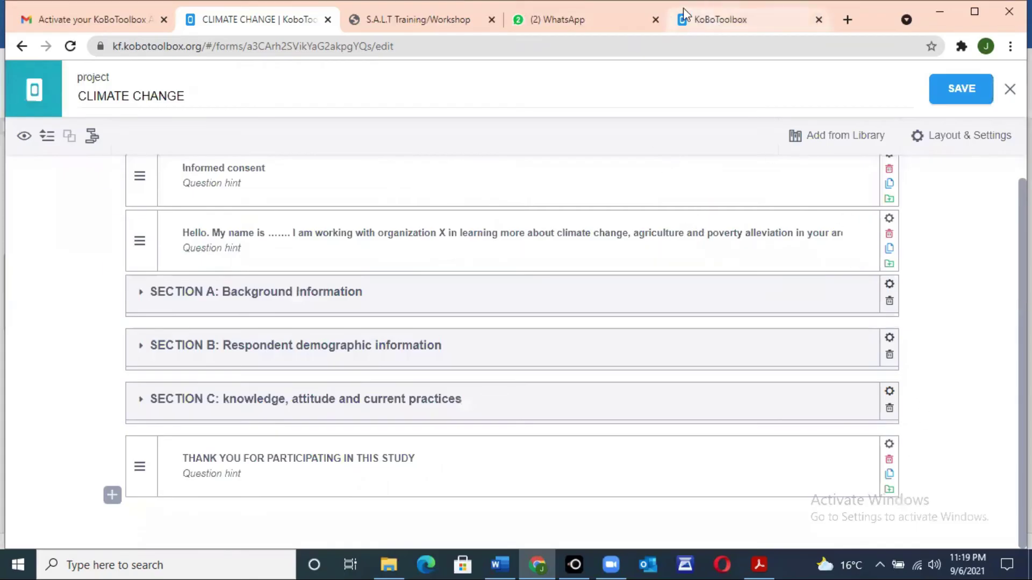
click(705, 15)
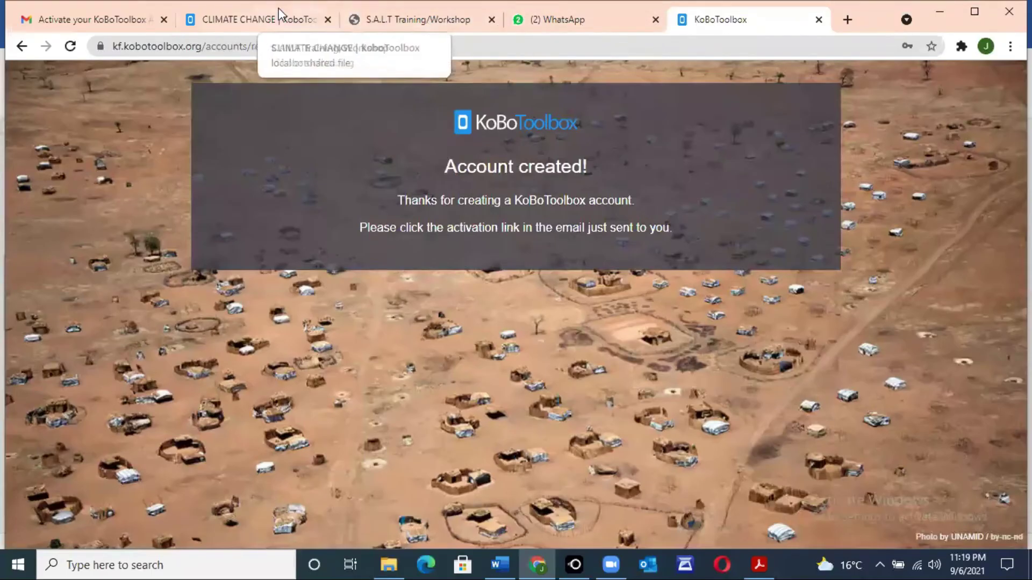
click(256, 28)
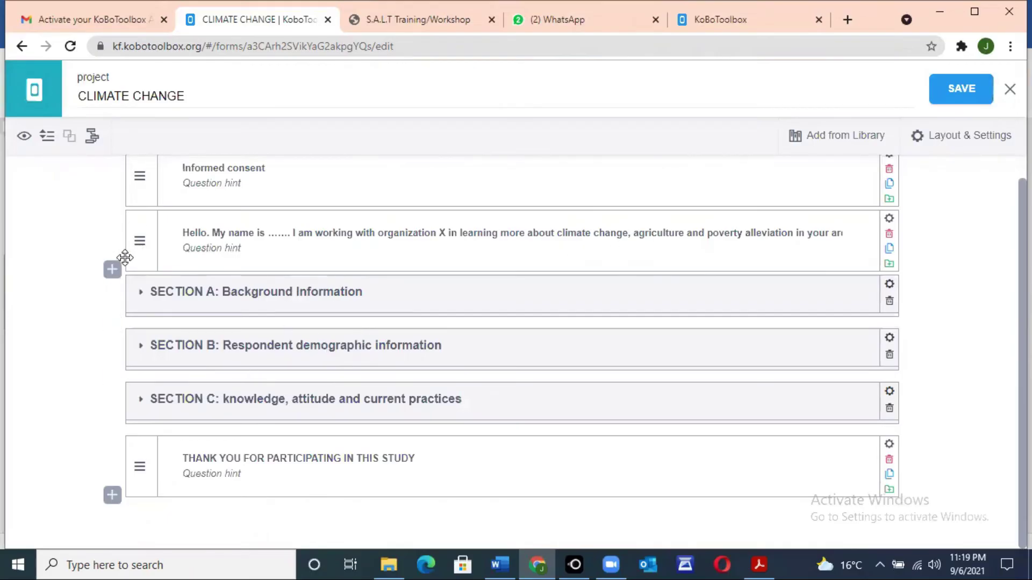
Add a Text question "any additional information from the respondents" between the introductory Hello note and Section A
click(113, 272)
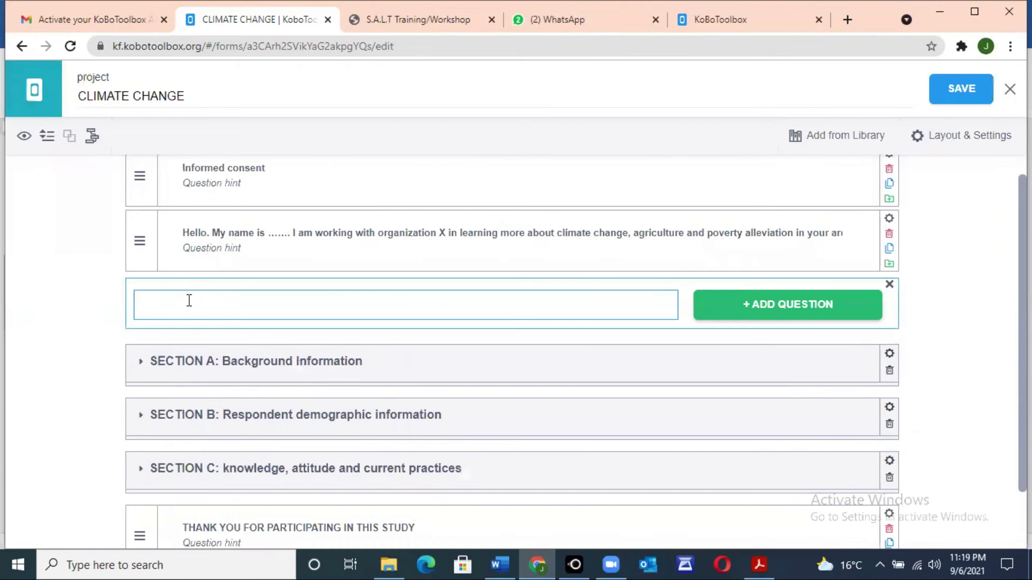
text(An)
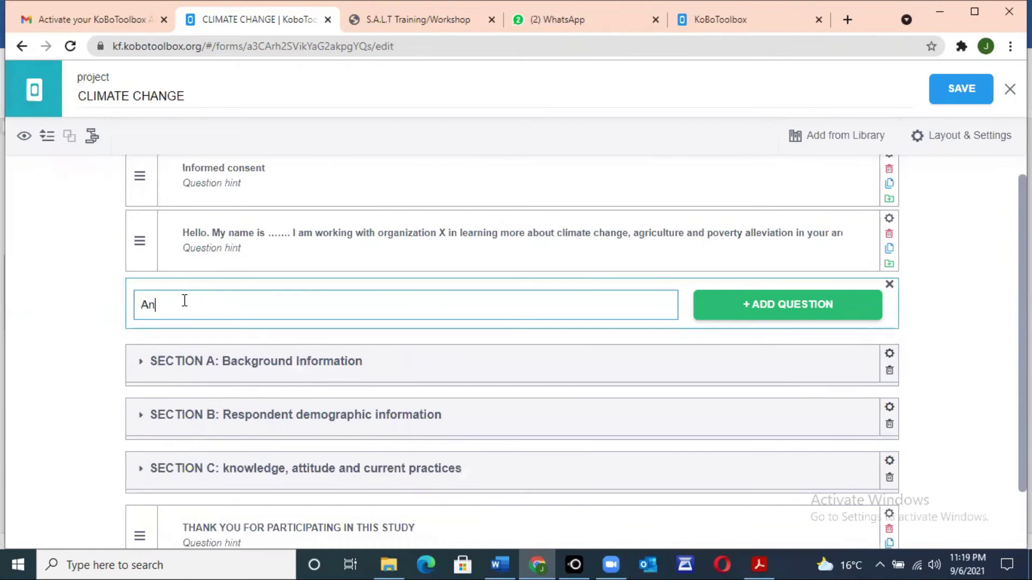
key(BackSpace)
text(an)
double_click(185, 301)
text(additional information from the res)
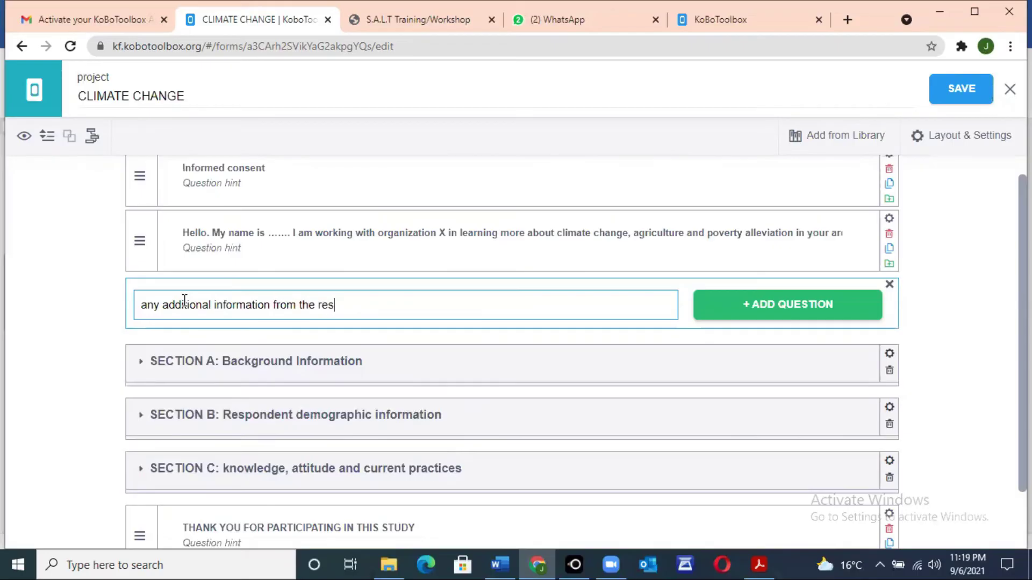
text(ndents)
click(776, 304)
scroll(497, 163, down, 2)
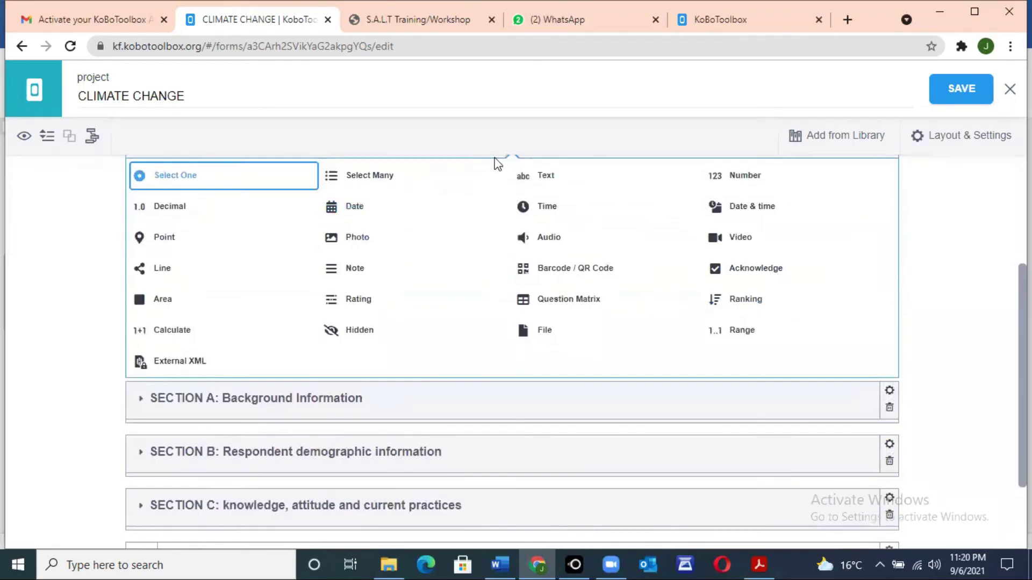
click(537, 175)
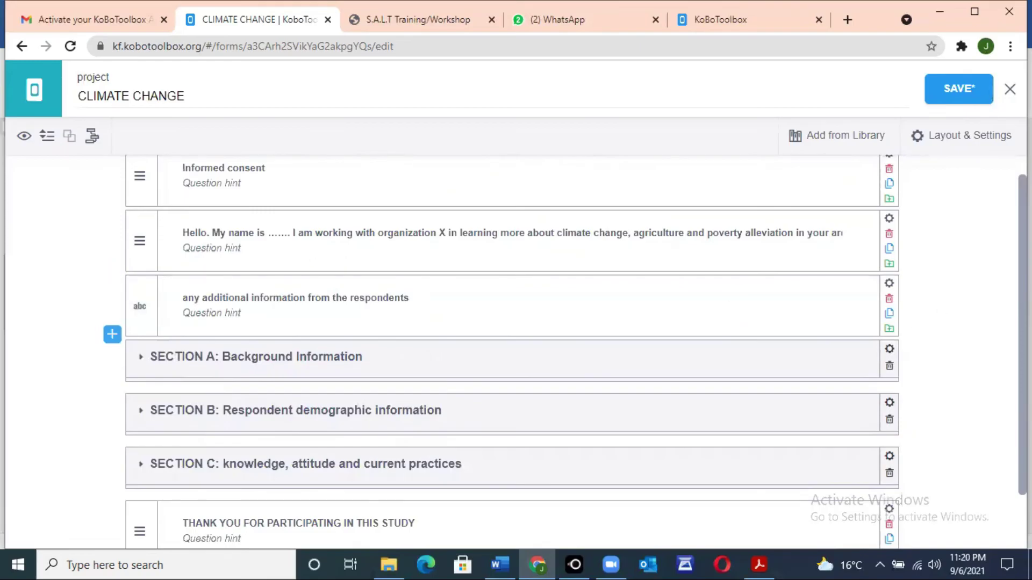
Move the question about additional information from the respondents below Section C, just above the THANK YOU note
scroll(990, 223, up, 1)
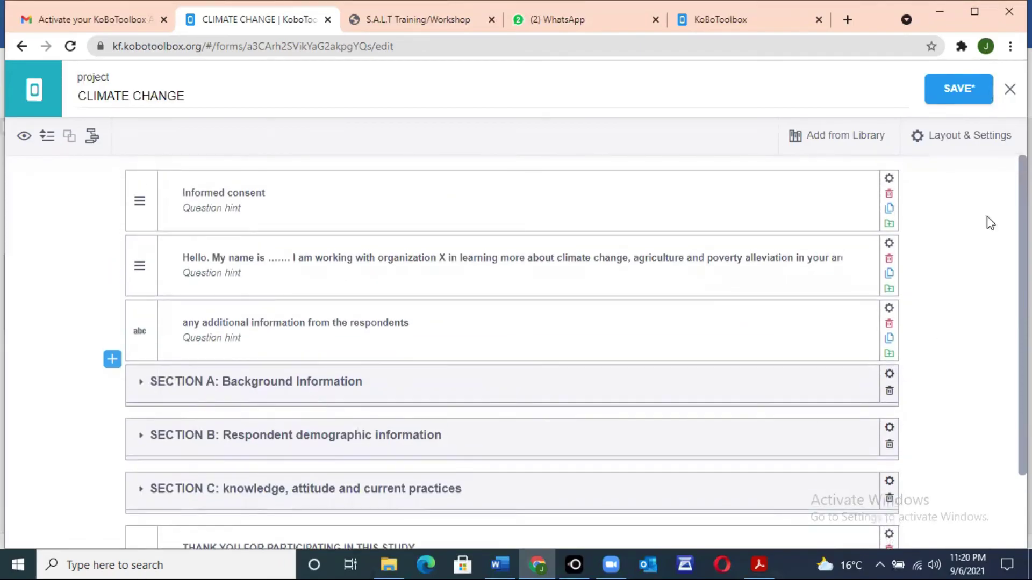
drag(167, 320, 145, 447)
drag(1023, 468, 1001, 458)
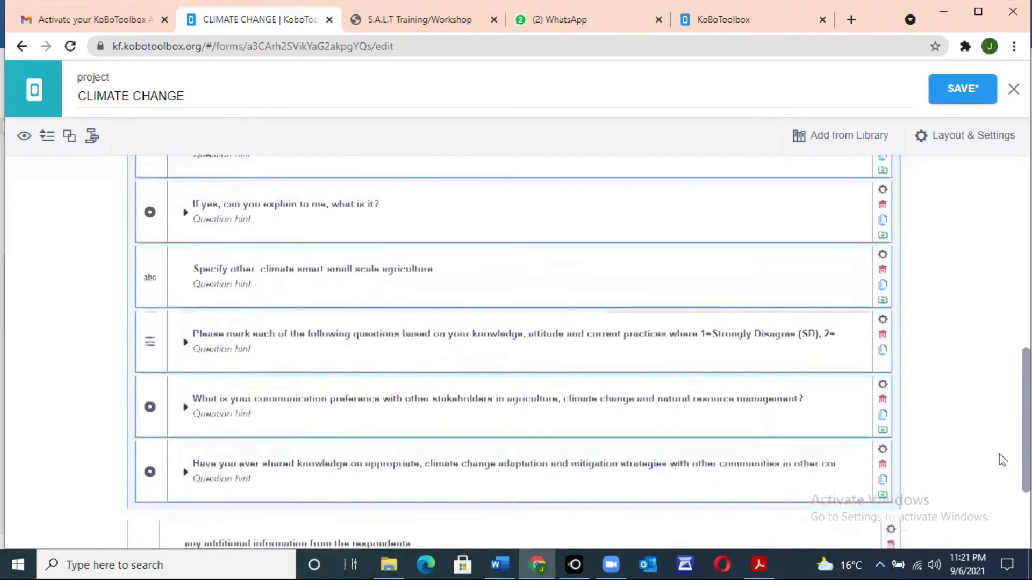
Add skip logic to "Specify other climate smart-small scale agriculture" so it shows only when "If yes, can you explain to me, what is it?" equals others
click(882, 263)
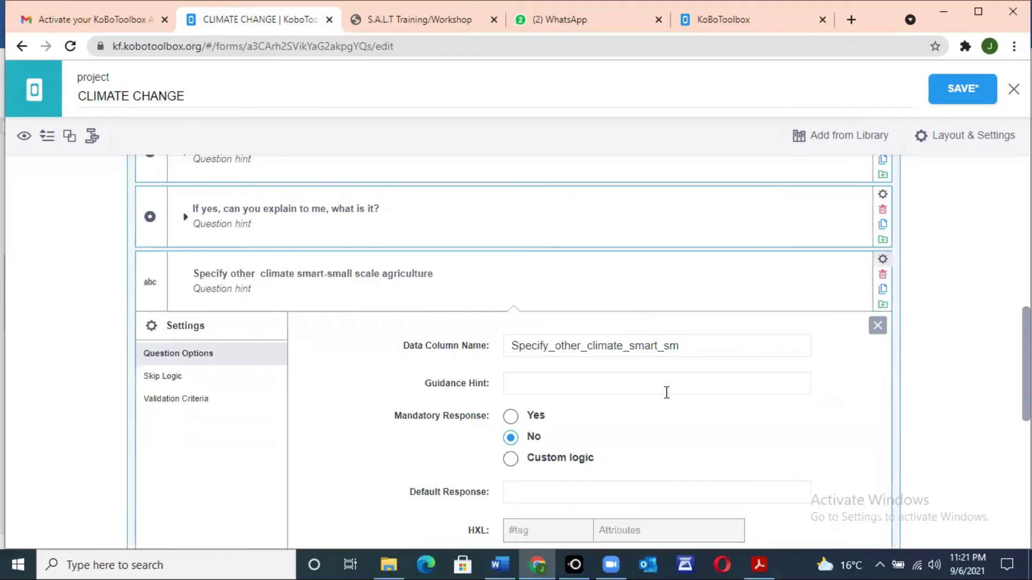
click(180, 382)
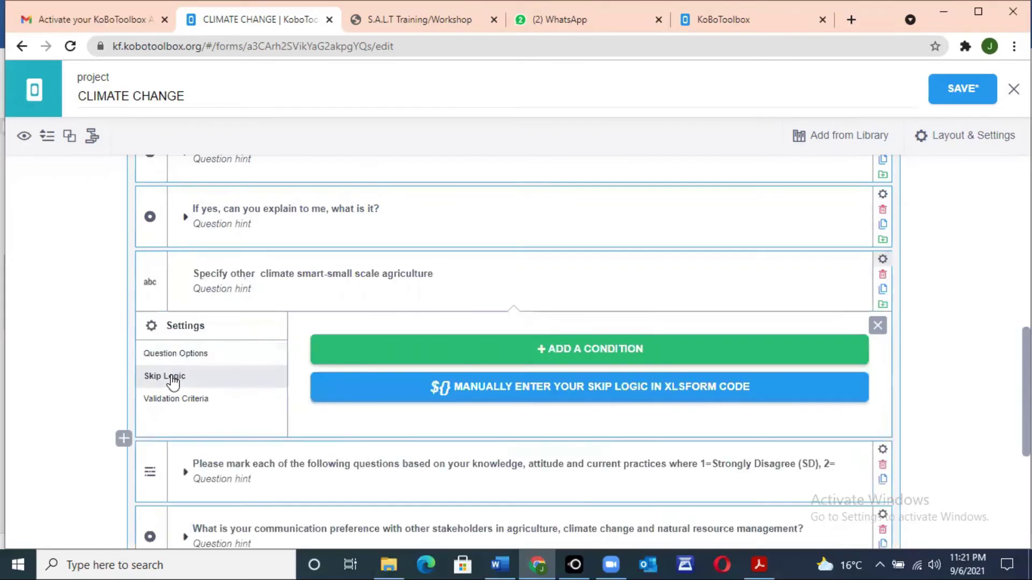
click(555, 352)
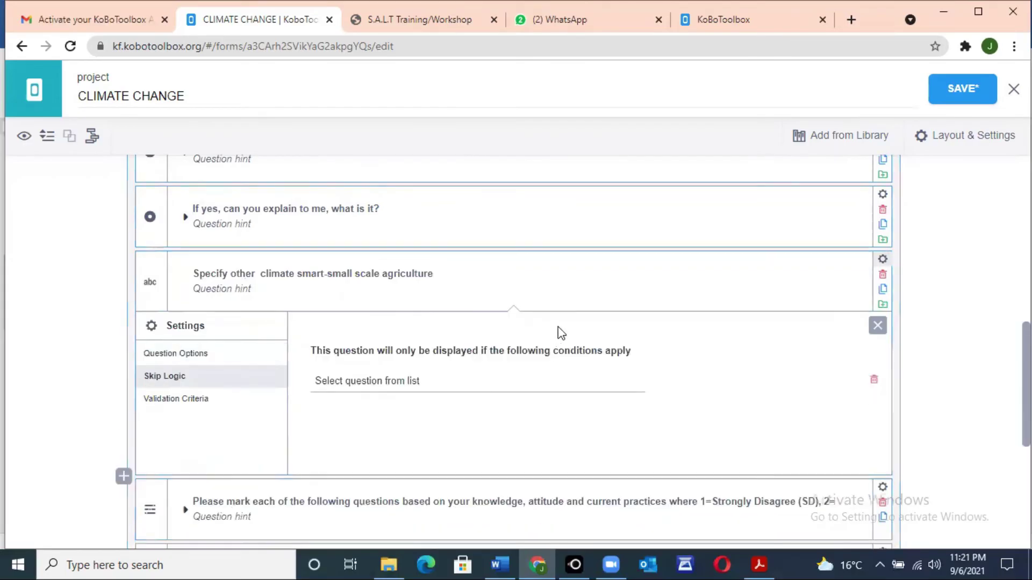
click(400, 383)
drag(635, 272, 636, 351)
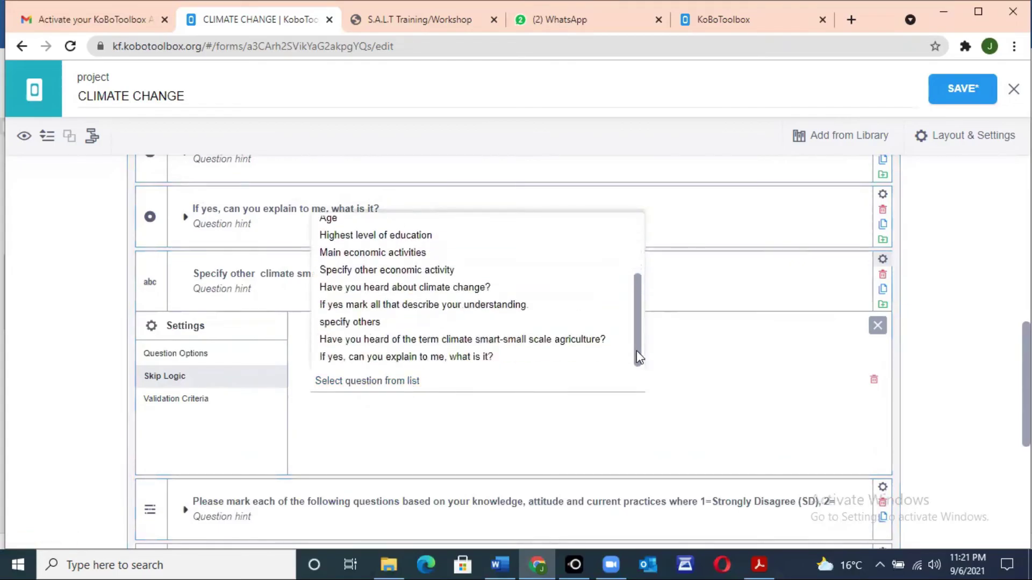
click(437, 359)
click(768, 381)
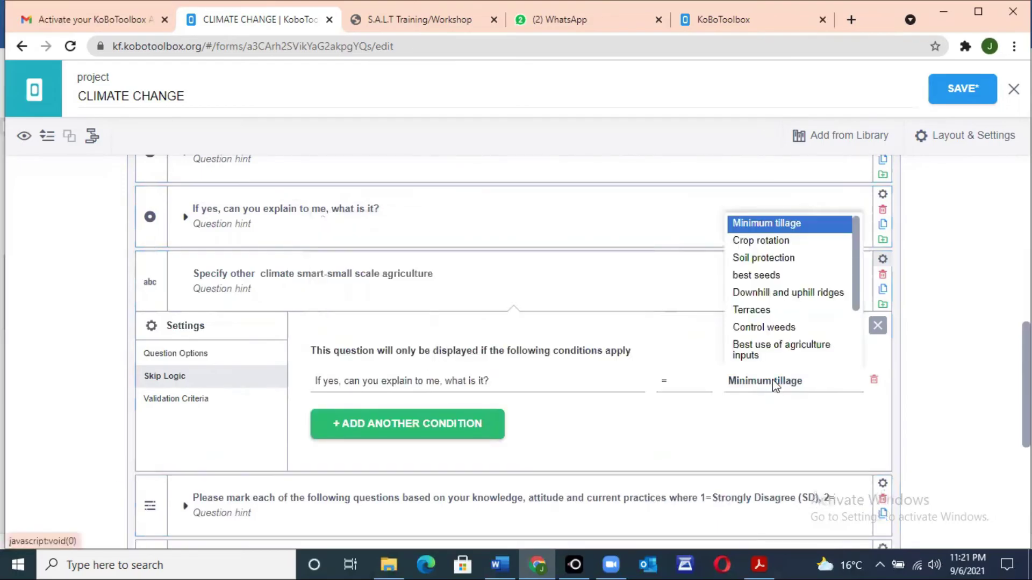
scroll(855, 285, down, 3)
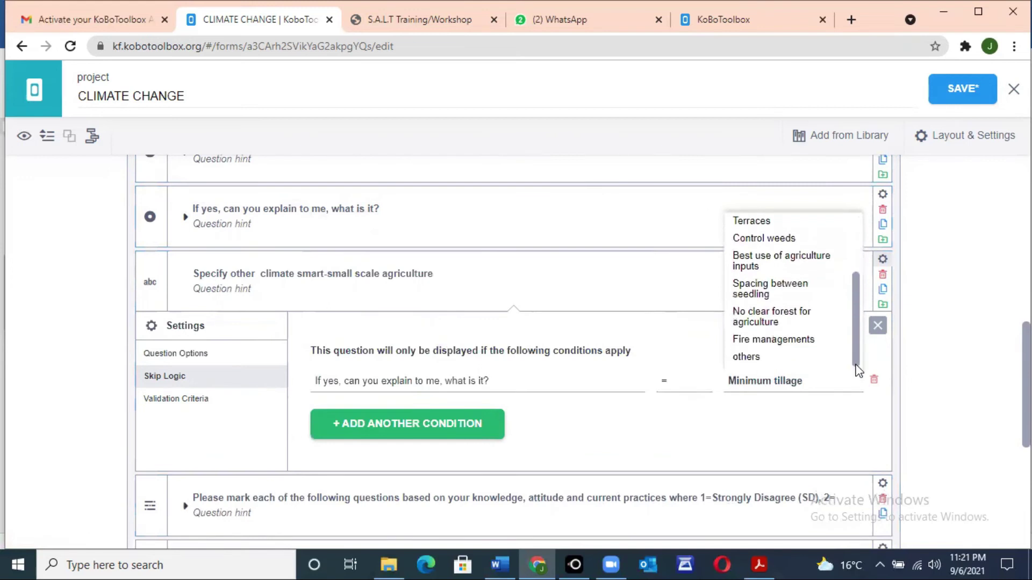
click(765, 357)
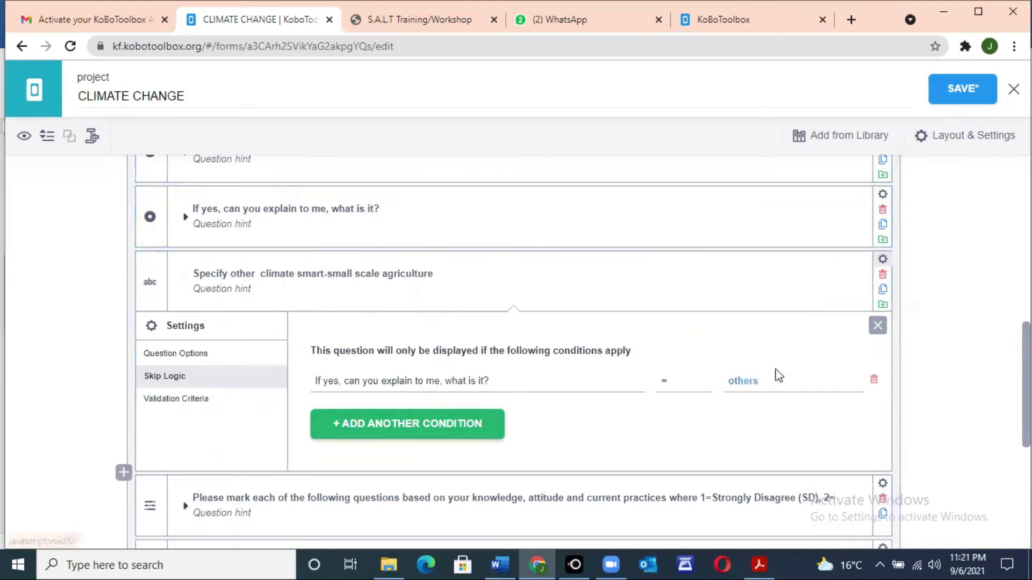
click(878, 327)
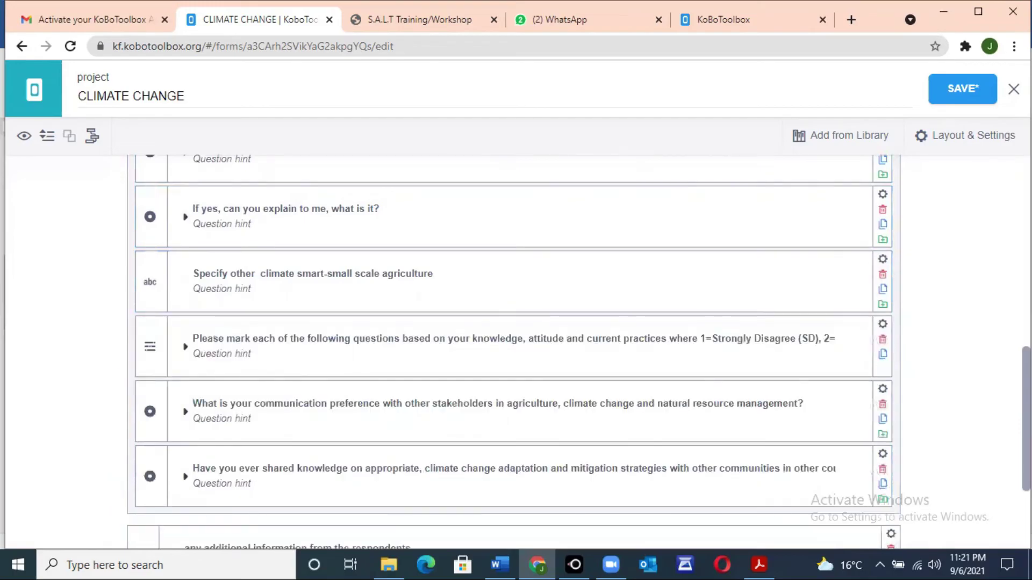
Save the CLIMATE CHANGE form and deploy it from its project page
scroll(514, 322, down, 3)
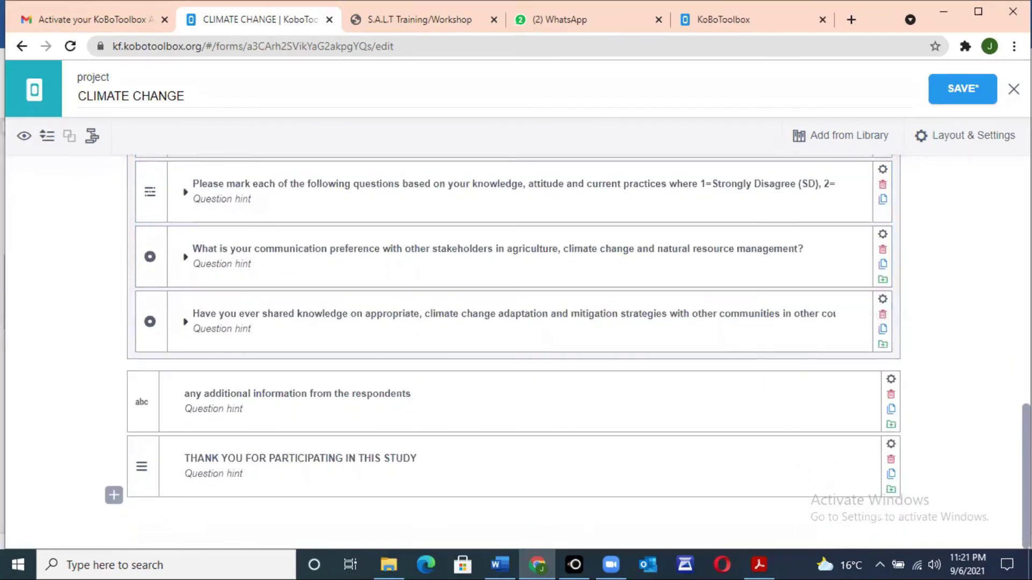
click(974, 89)
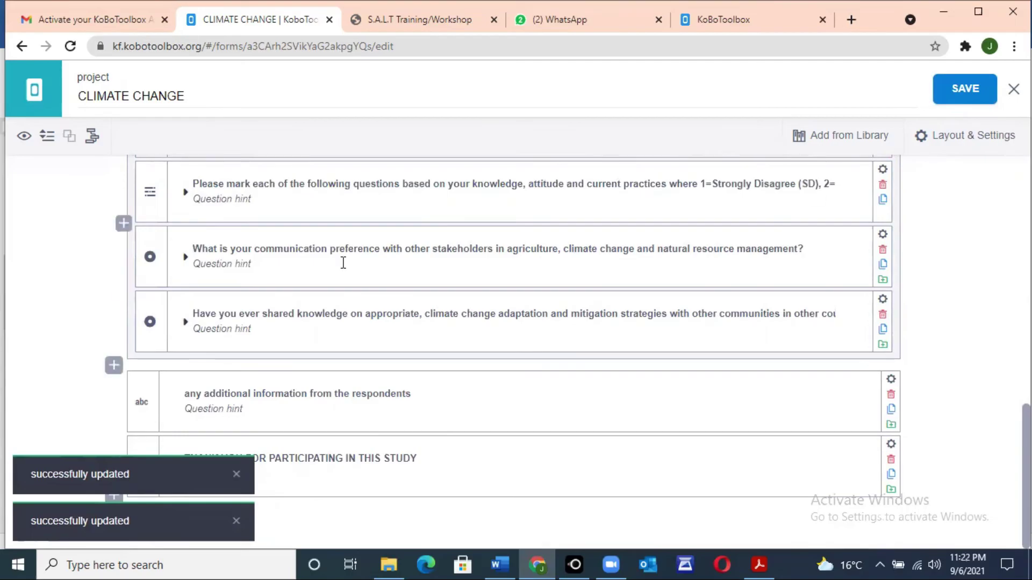
click(1013, 89)
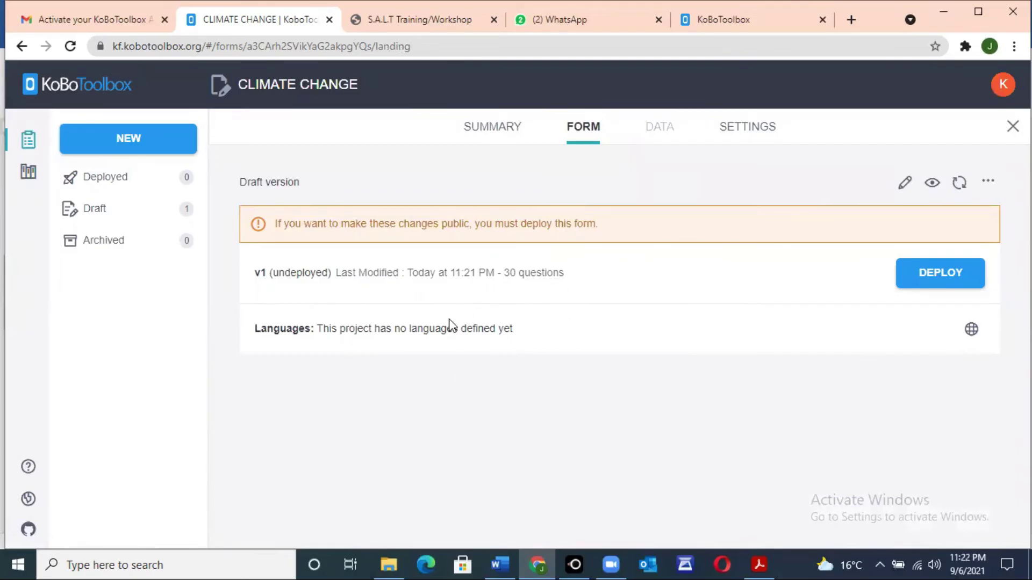
click(924, 274)
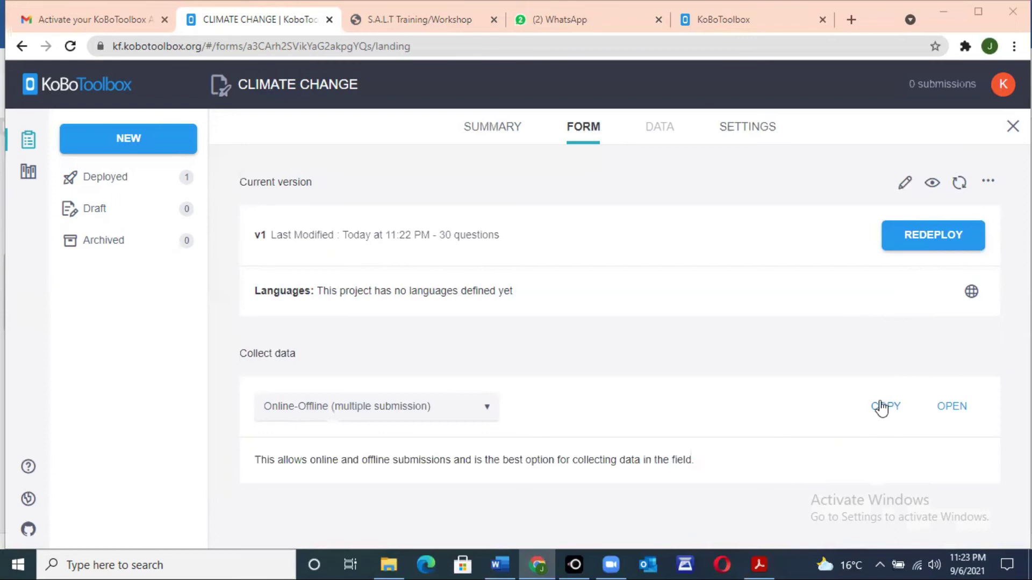
Copy the Online-Offline (multiple submission) form link and send it to the ENUMERATORS group in WhatsApp
click(885, 407)
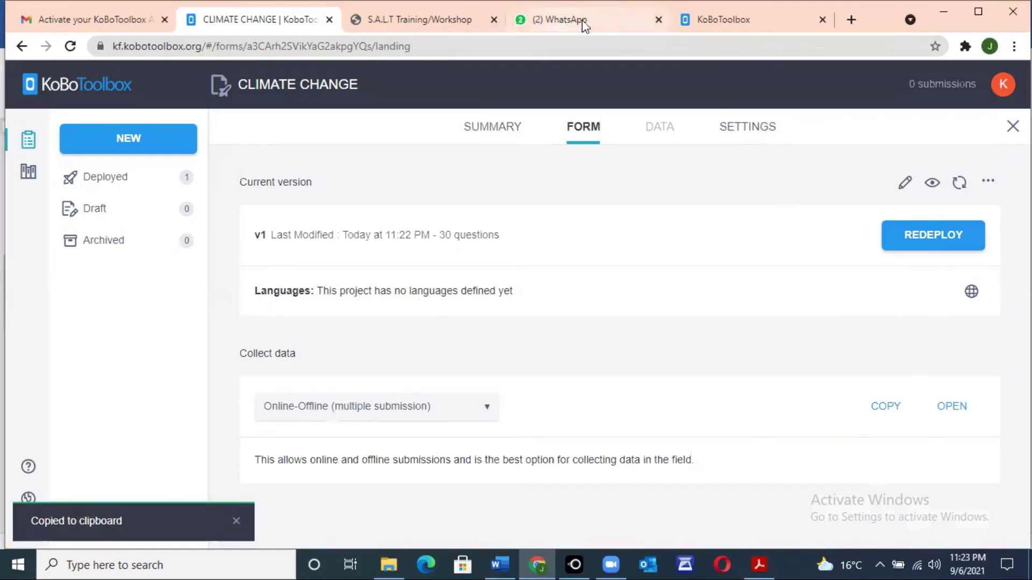
click(570, 14)
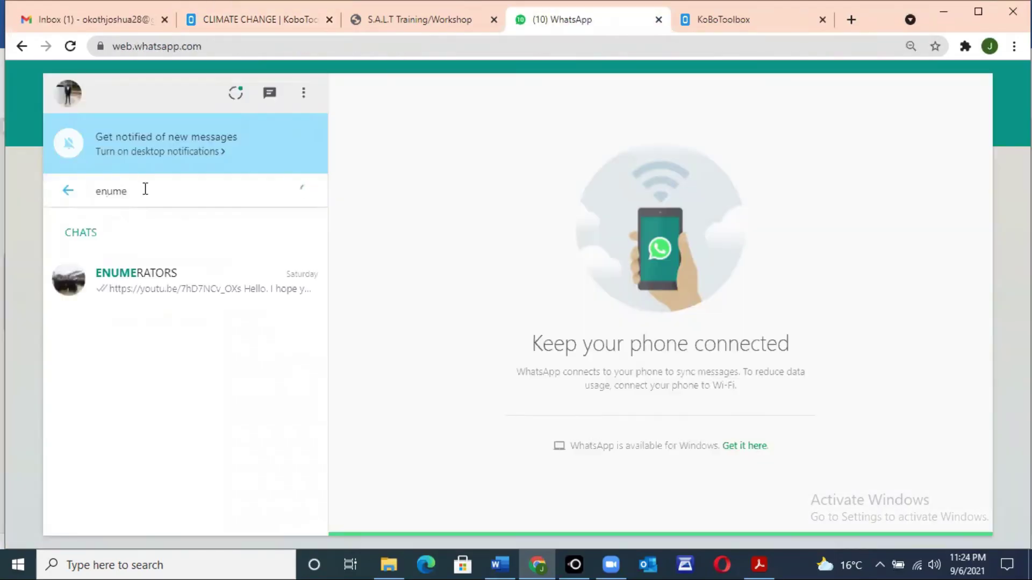
click(161, 290)
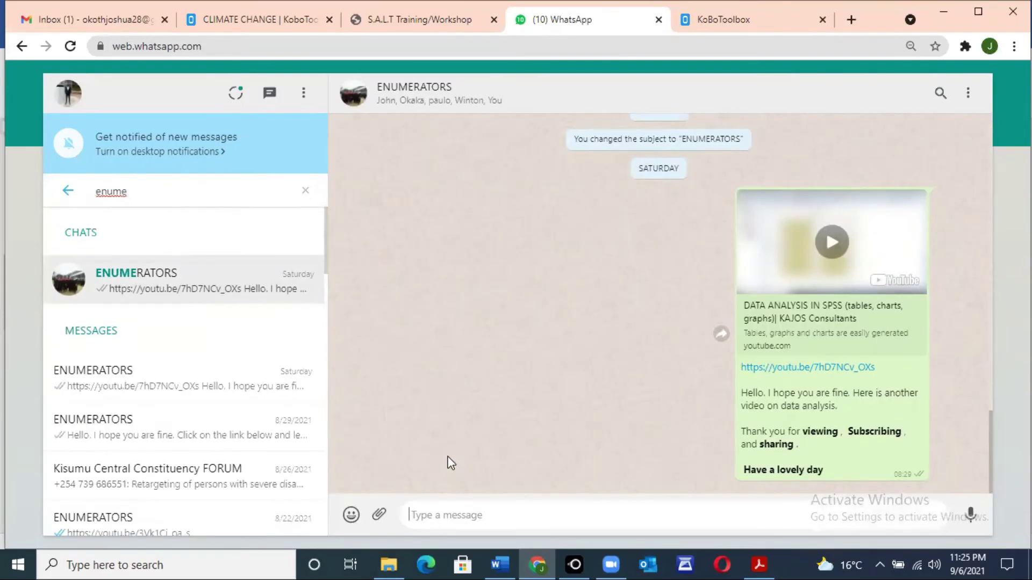
key(ctrl+v)
key(Return)
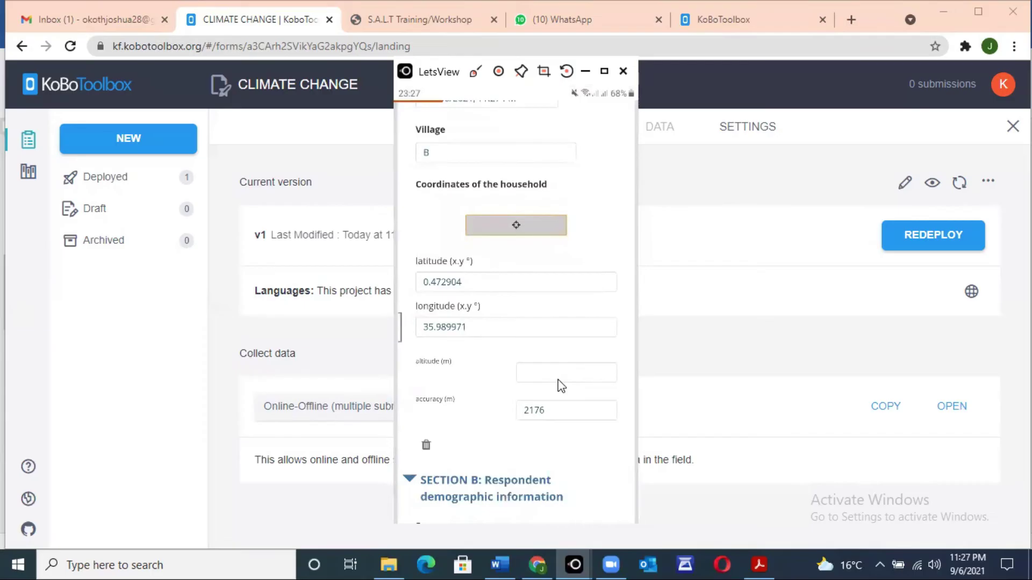
In the LetsView phone mirror, continue the survey in Section B with Male as the sex and 40 as the age
scroll(561, 386, down, 3)
scroll(560, 386, down, 4)
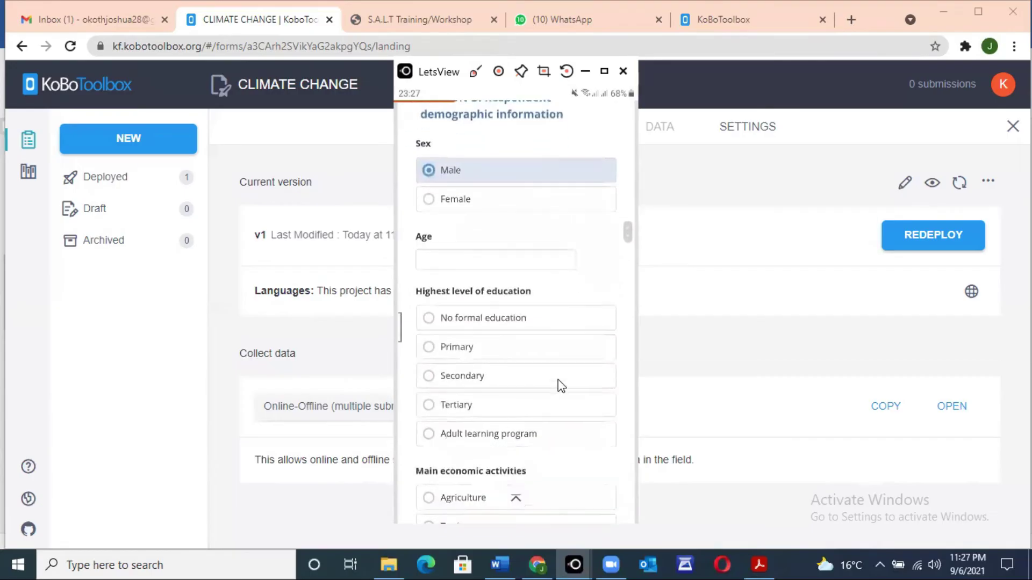
text(40)
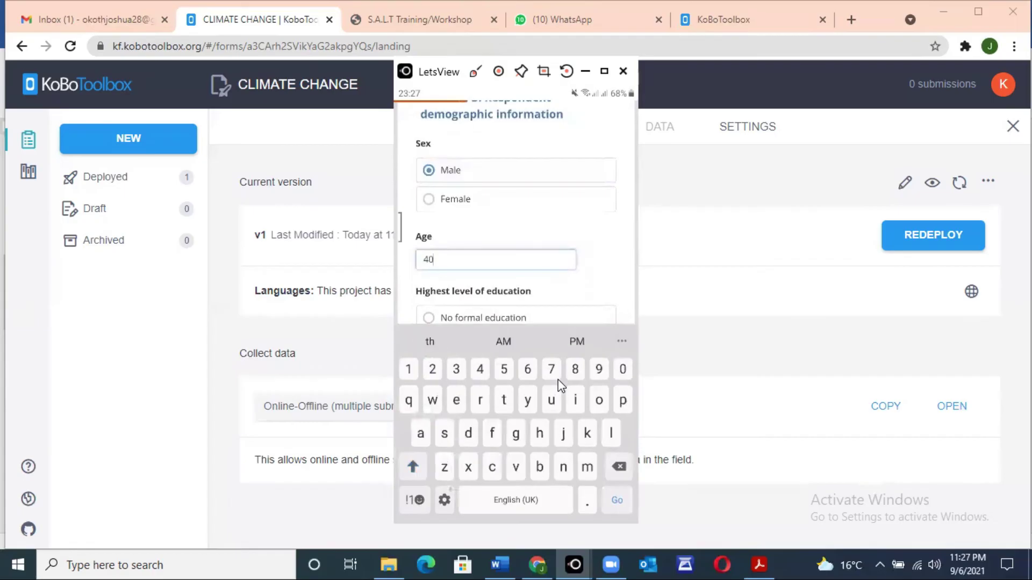
scroll(558, 380, down, 2)
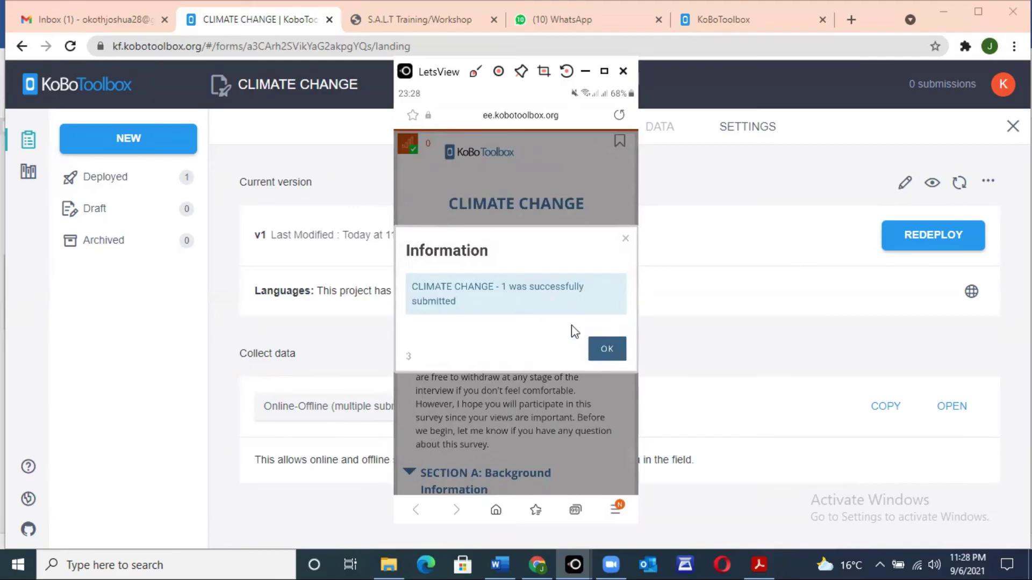
Dismiss the submission notice on the phone and look through the blank form for a new entry
click(608, 359)
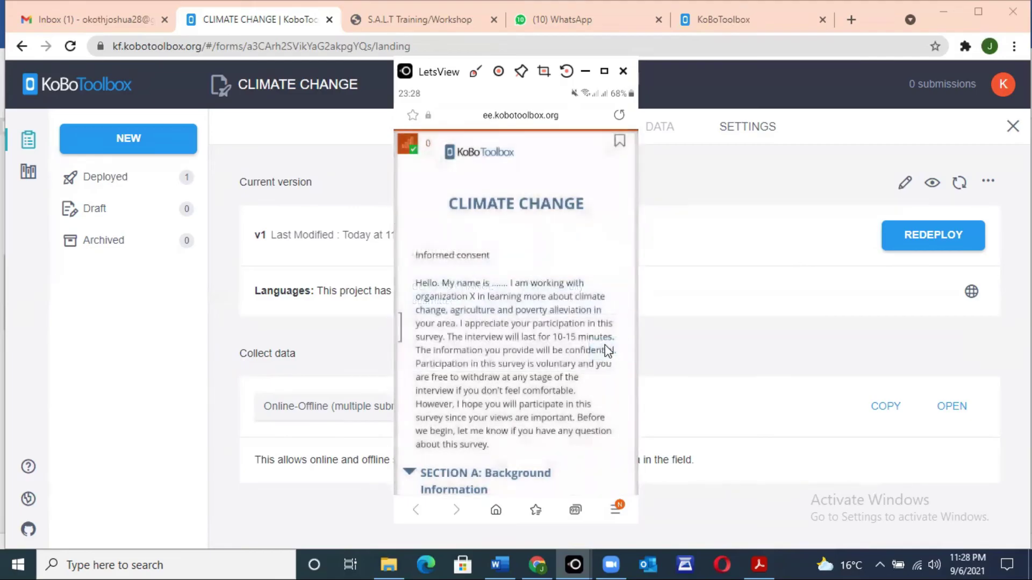
scroll(595, 342, down, 3)
scroll(596, 344, down, 5)
scroll(596, 343, up, 5)
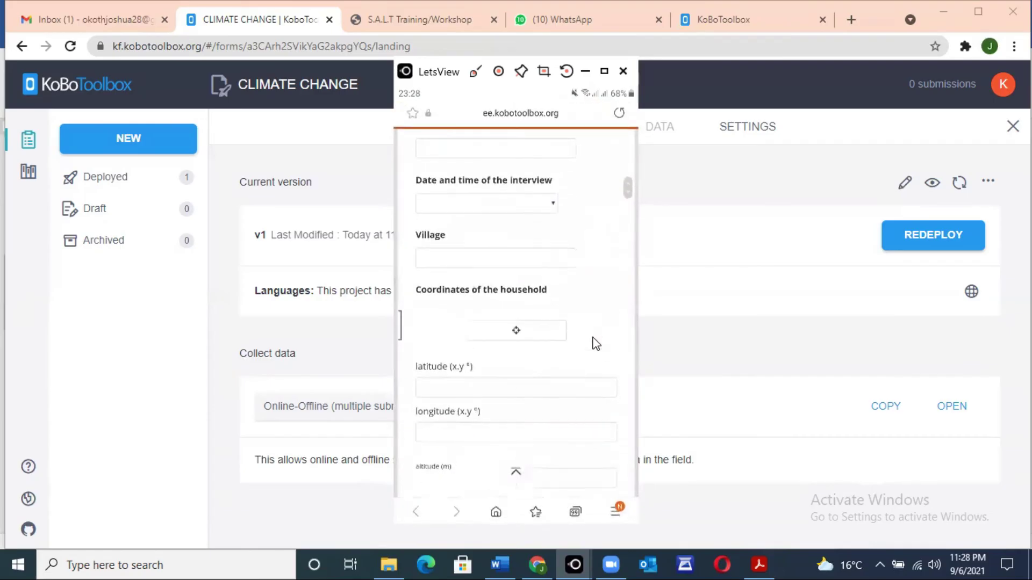
scroll(596, 344, up, 4)
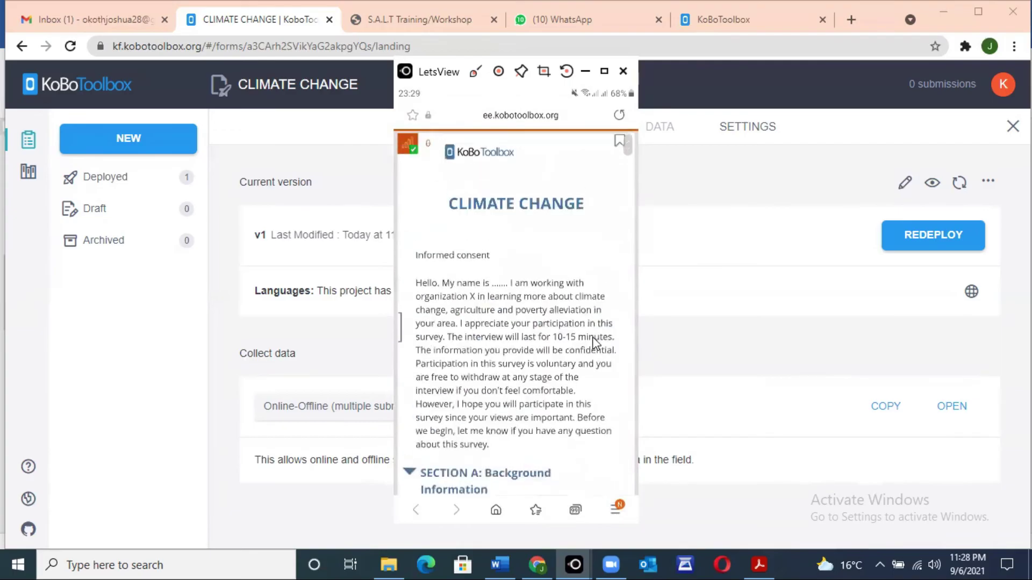
Open the survey link sent to the ENUMERATORS group in WhatsApp and enter Candidate X as the interviewer's name
scroll(596, 344, down, 6)
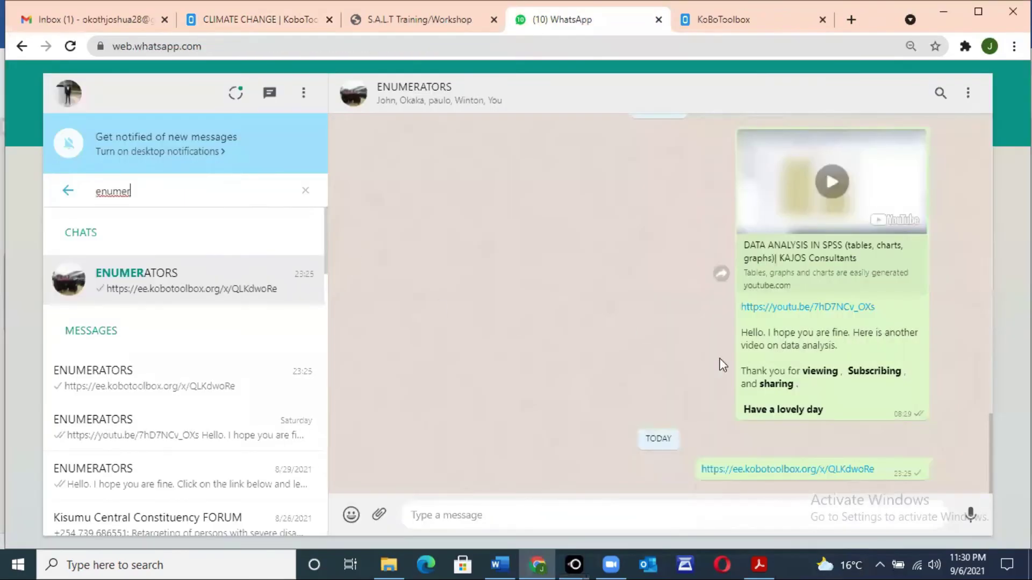
click(748, 473)
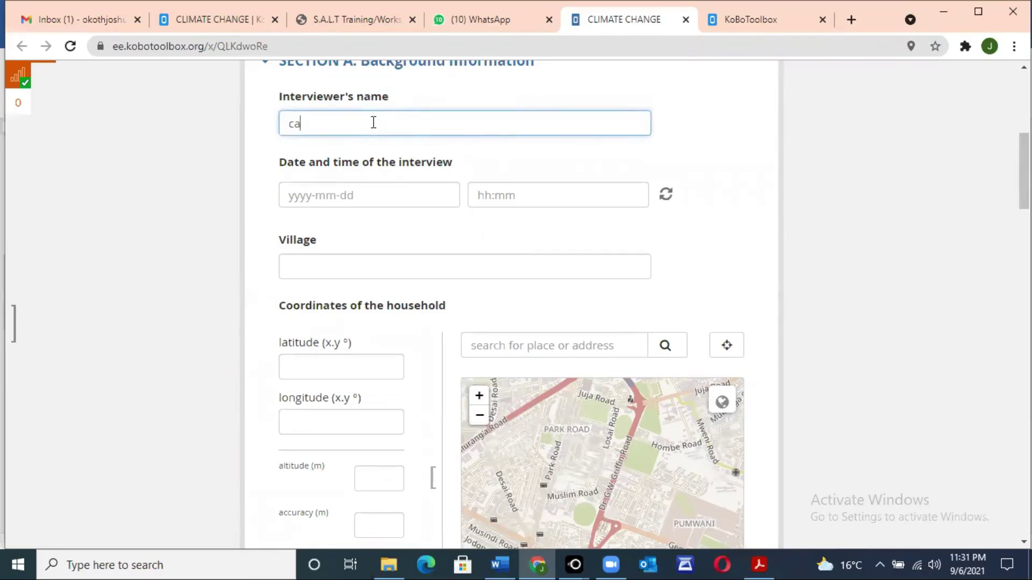
text(te X)
key(BackSpace)
text(C)
Set the interview date to 2021-09-06 and the time to 11:45 PM
click(317, 195)
click(319, 302)
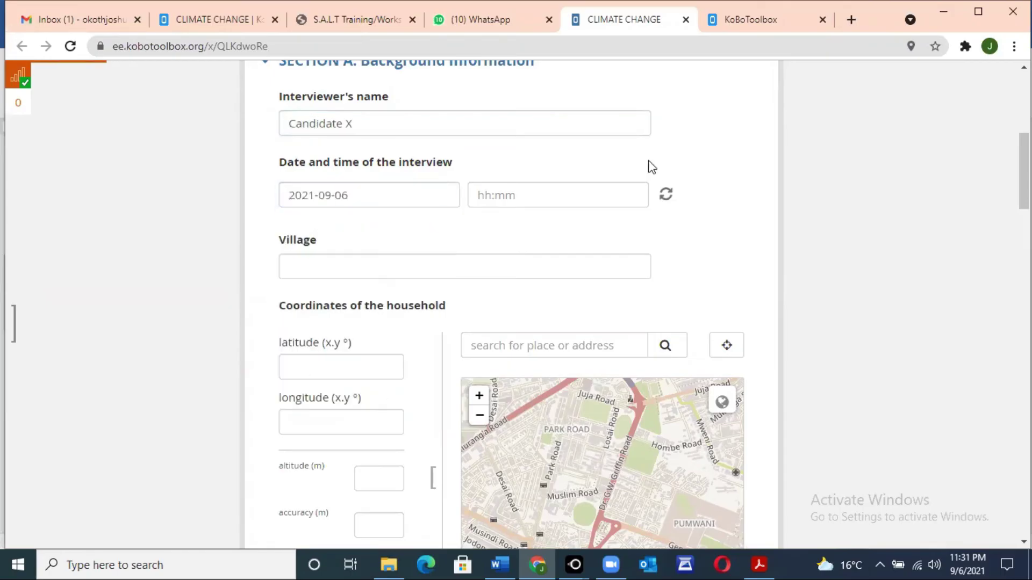
click(606, 201)
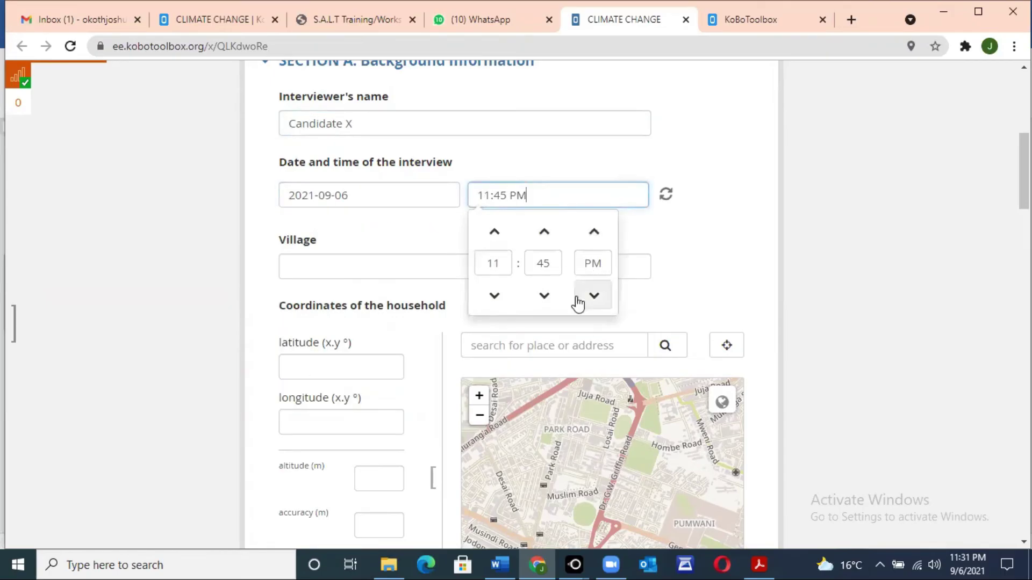
click(677, 300)
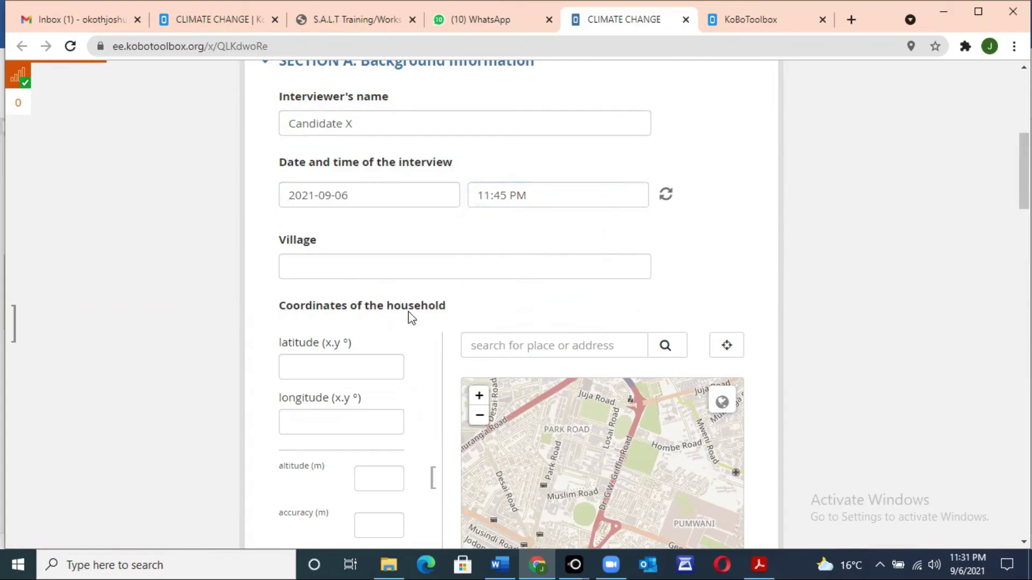
Enter village A as the village and fill in the household coordinates from the device's current location
click(345, 271)
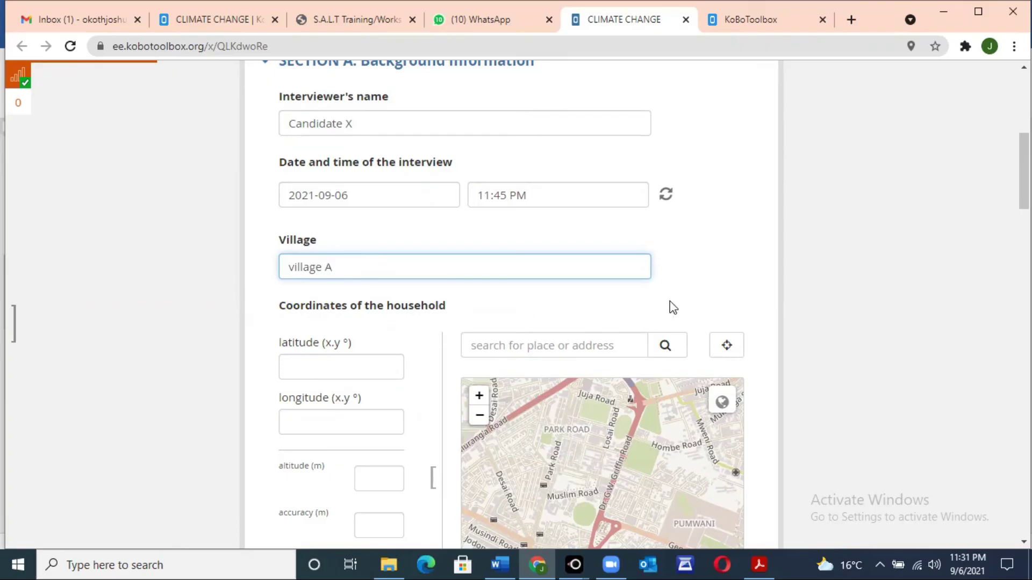
click(726, 346)
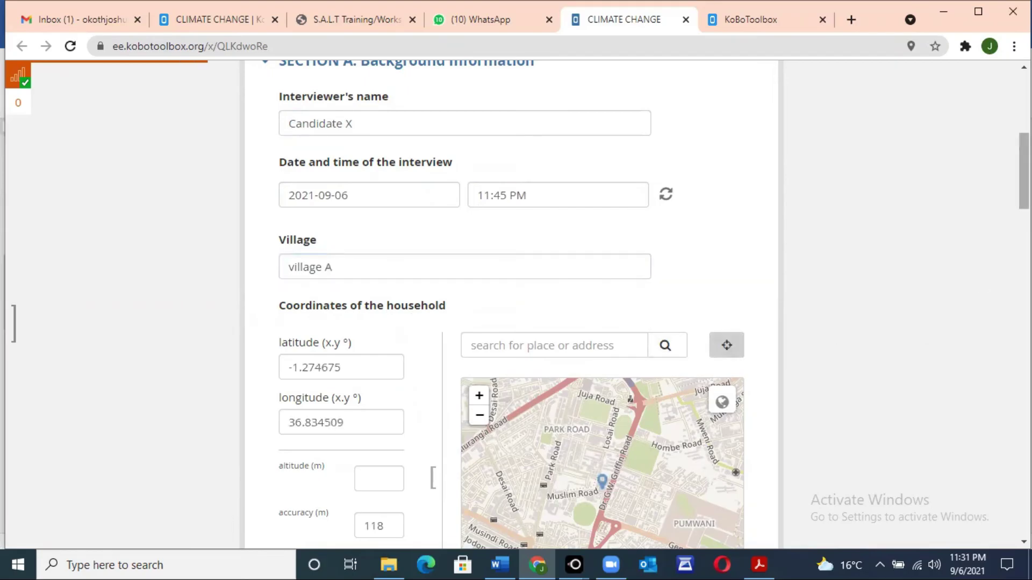
scroll(511, 322, down, 4)
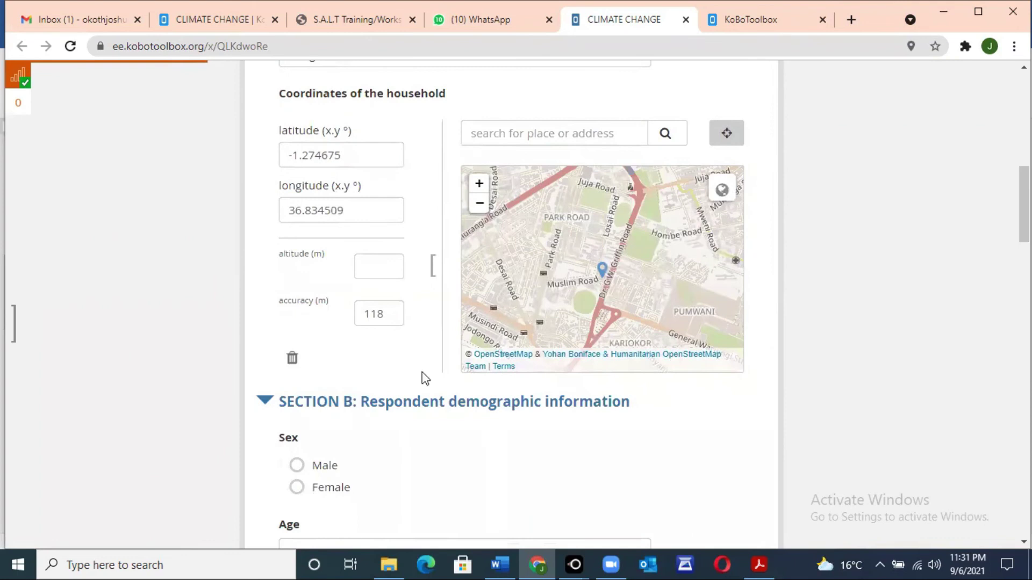
In Section B, record the respondent as Male, age 25, with Tertiary education and Trading as the main economic activity
click(342, 466)
scroll(511, 323, down, 3)
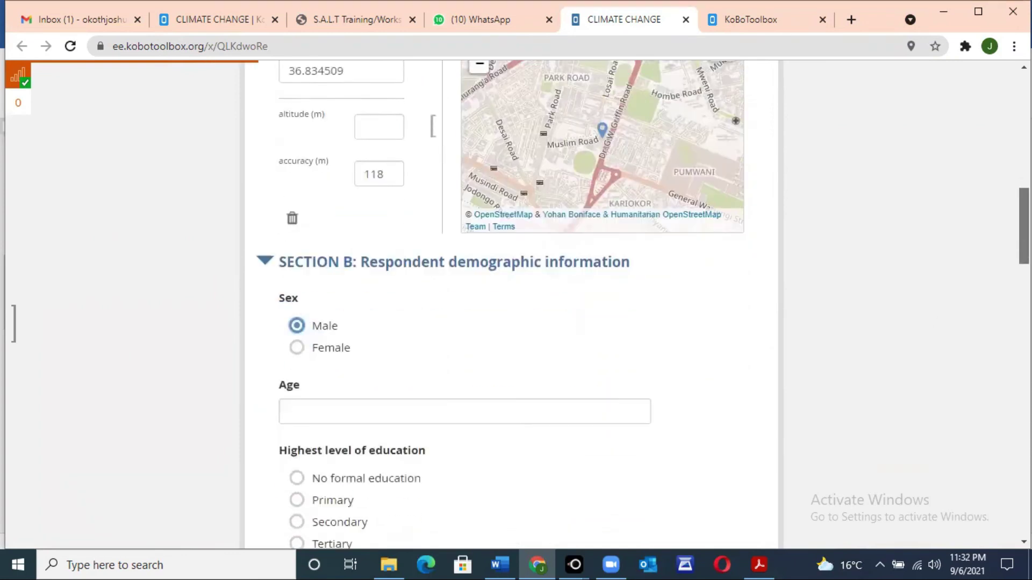
scroll(511, 323, up, 5)
scroll(615, 221, down, 2)
scroll(615, 222, up, 1)
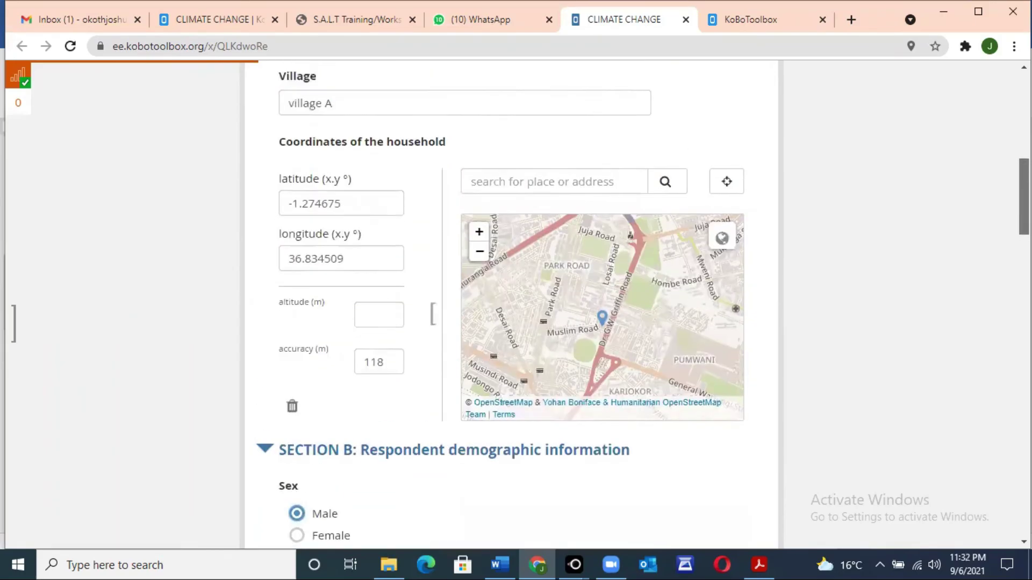
scroll(615, 222, down, 1)
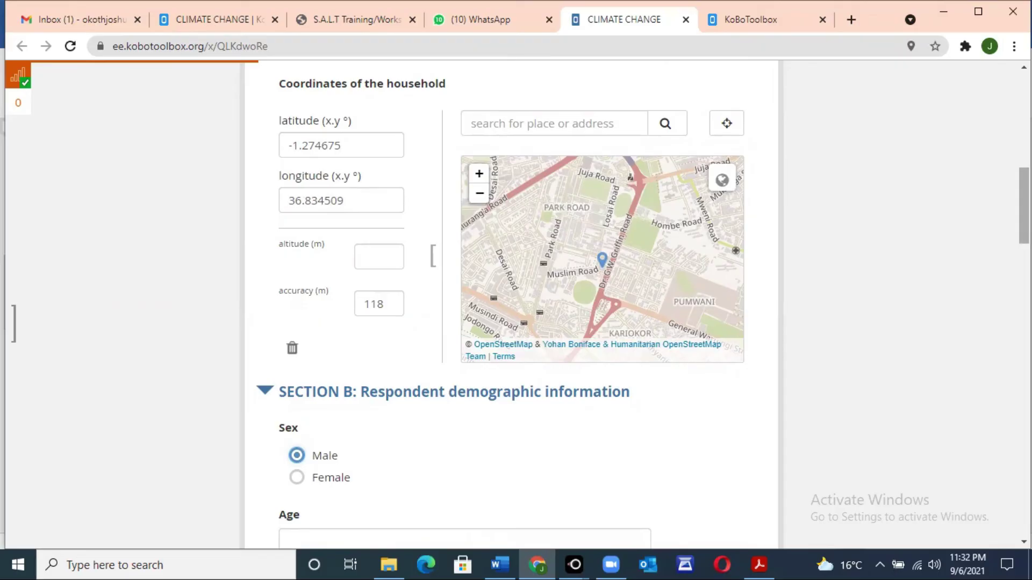
scroll(1024, 206, down, 3)
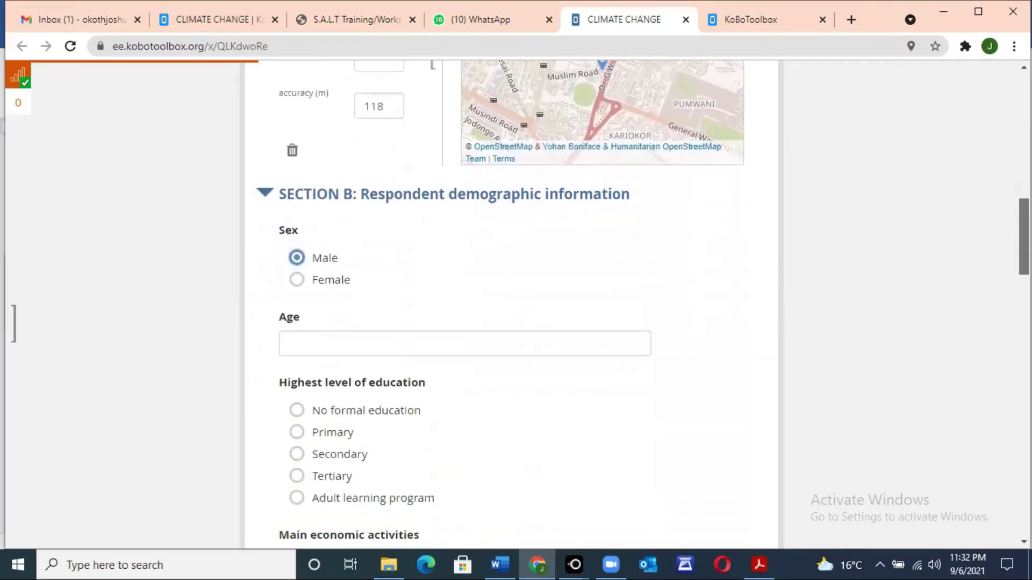
scroll(1023, 236, down, 1)
click(382, 264)
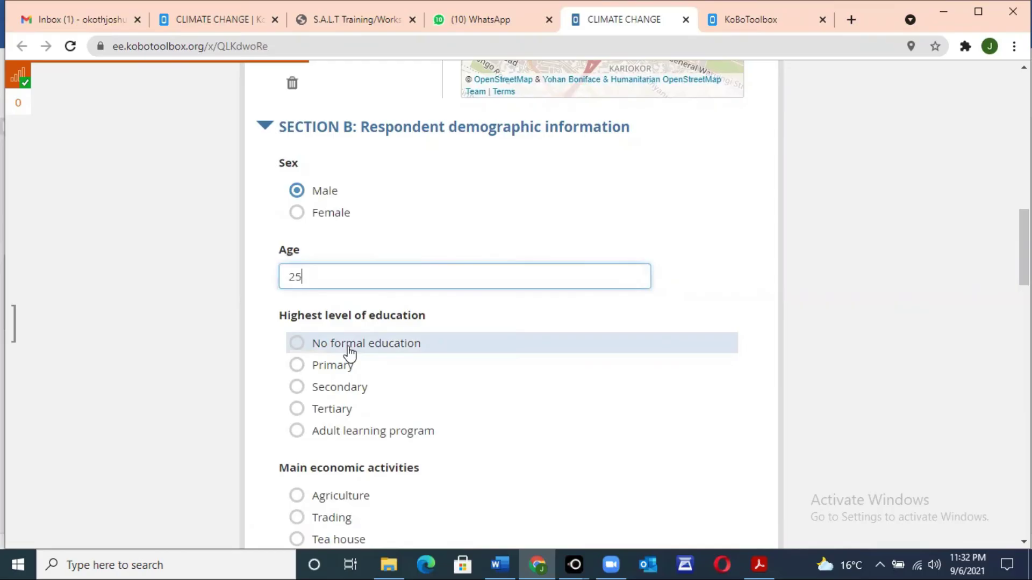
click(346, 412)
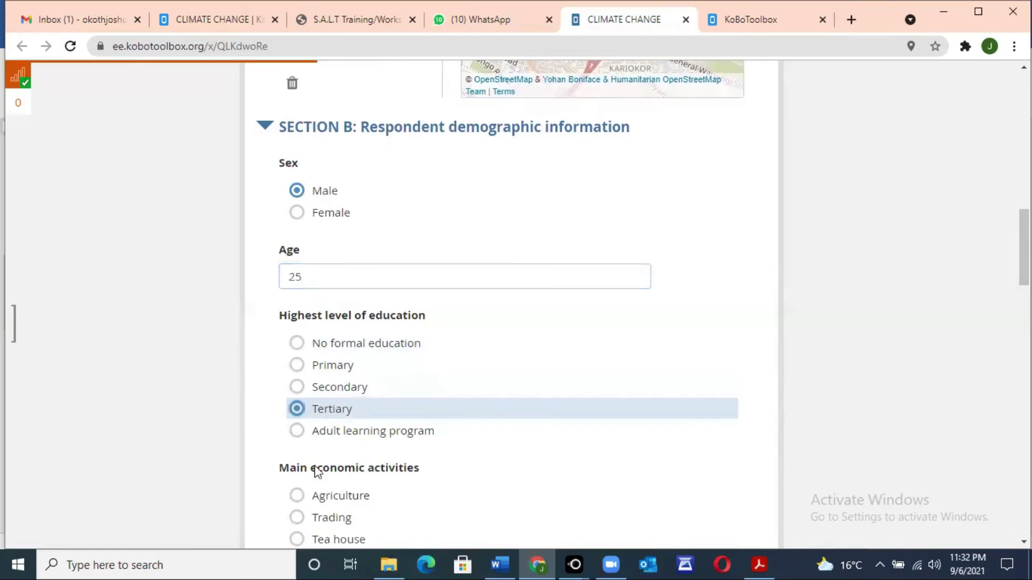
click(324, 519)
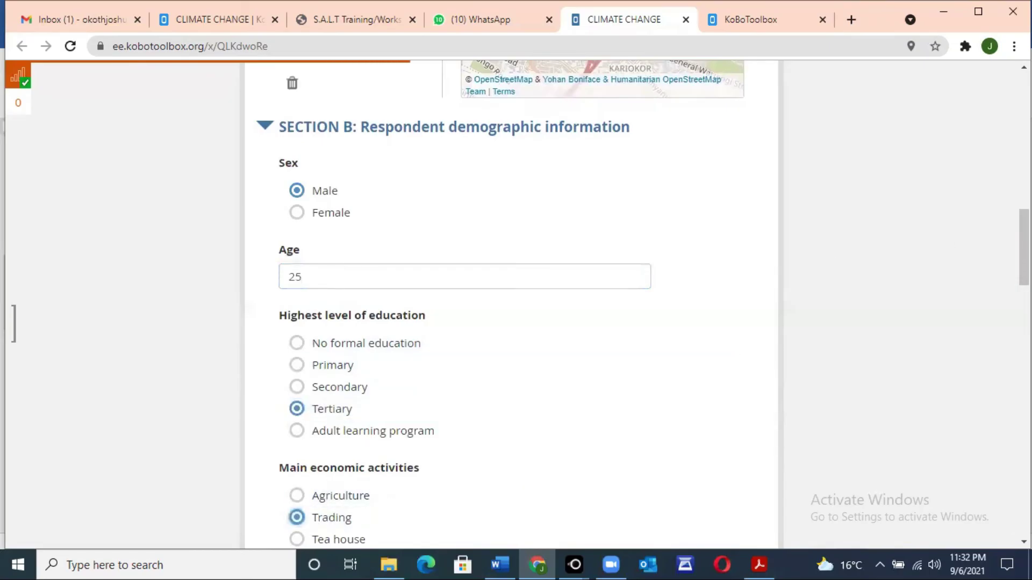
In Section C, answer Yes with Prolonged drought, Reduction of crop yield and Cause diseases, and No with Soil protection for climate smart-small scale agriculture
drag(1024, 242, 1024, 299)
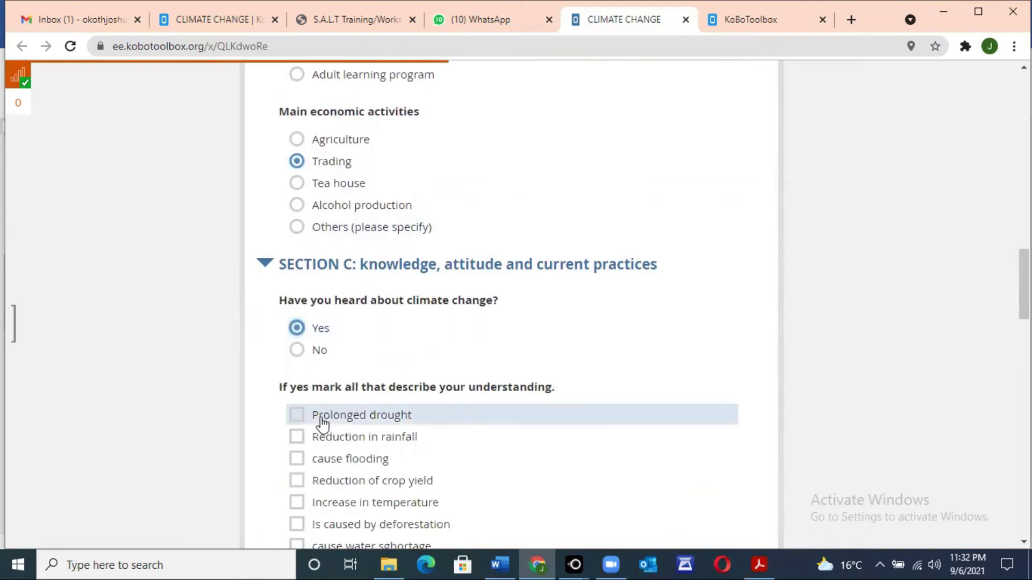
click(377, 415)
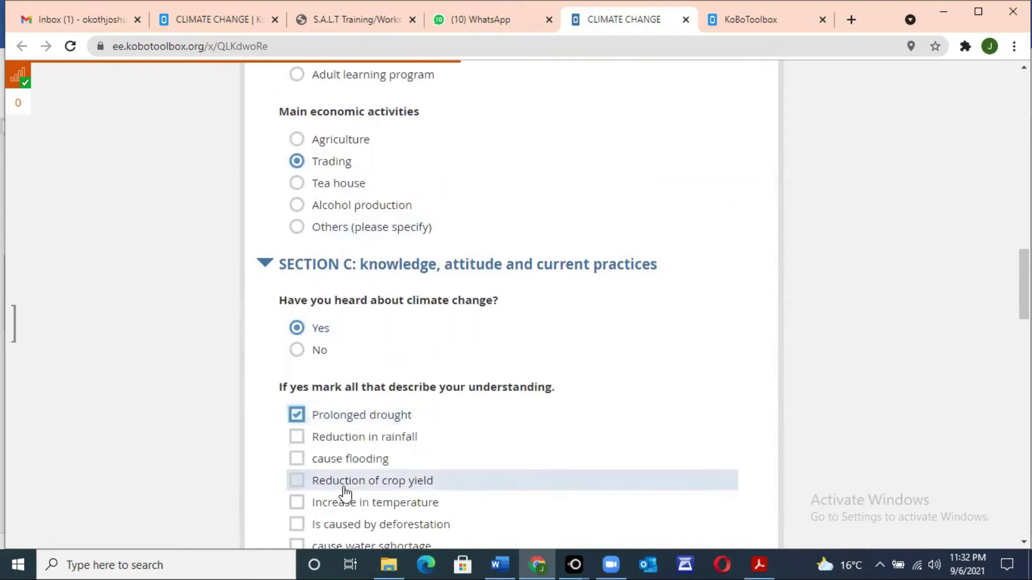
click(364, 483)
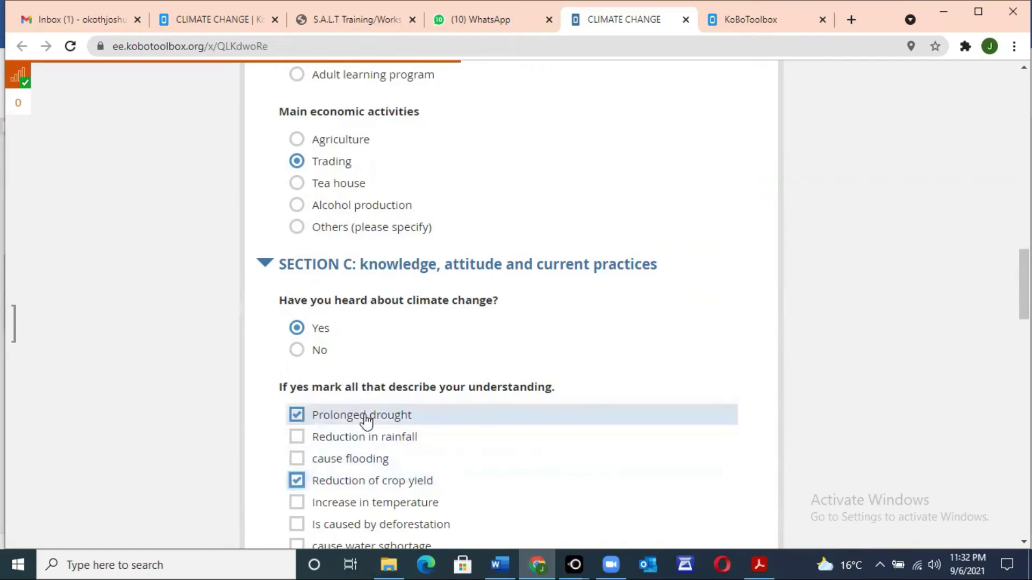
scroll(1024, 284, down, 5)
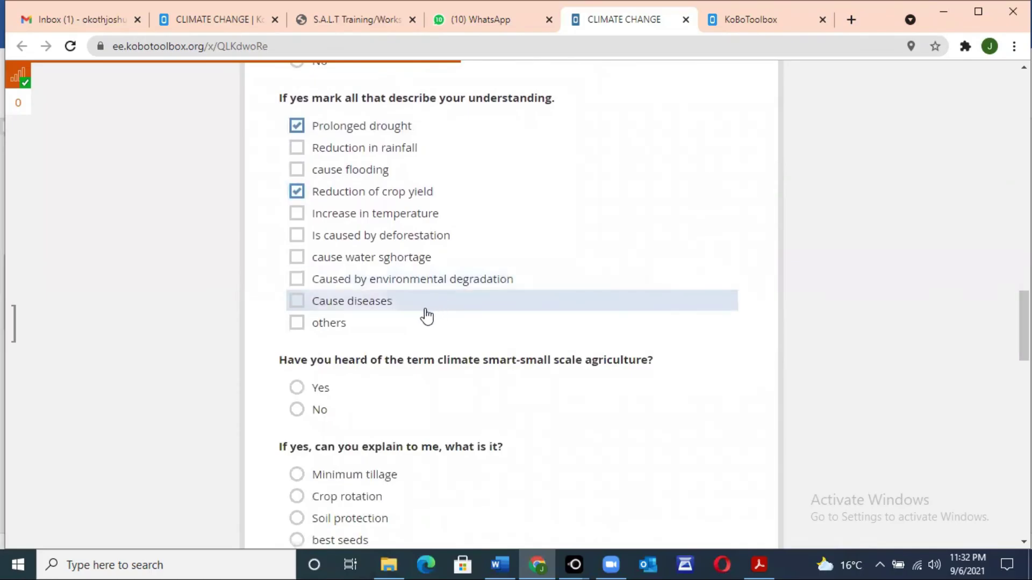
click(426, 310)
click(312, 413)
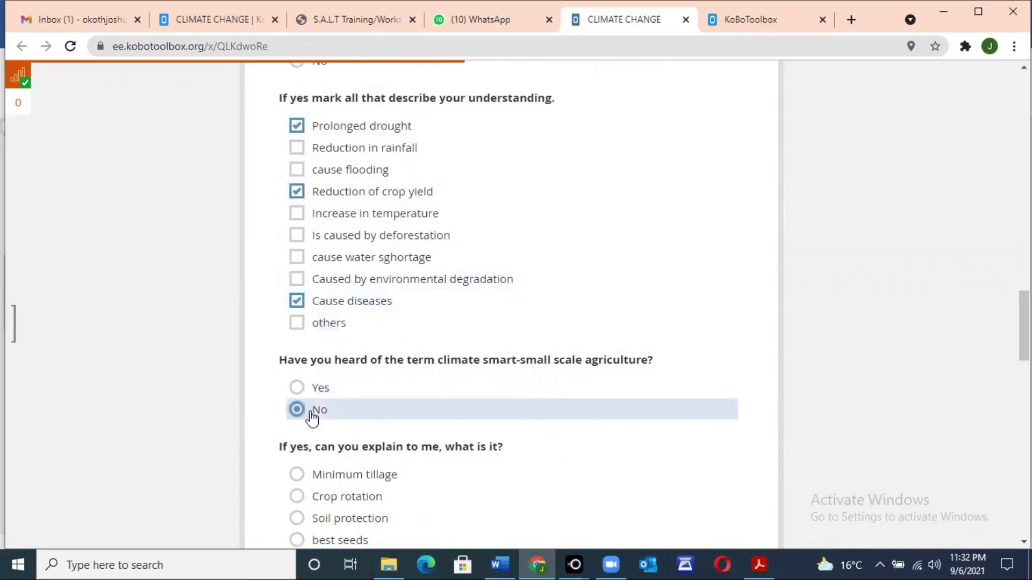
click(318, 519)
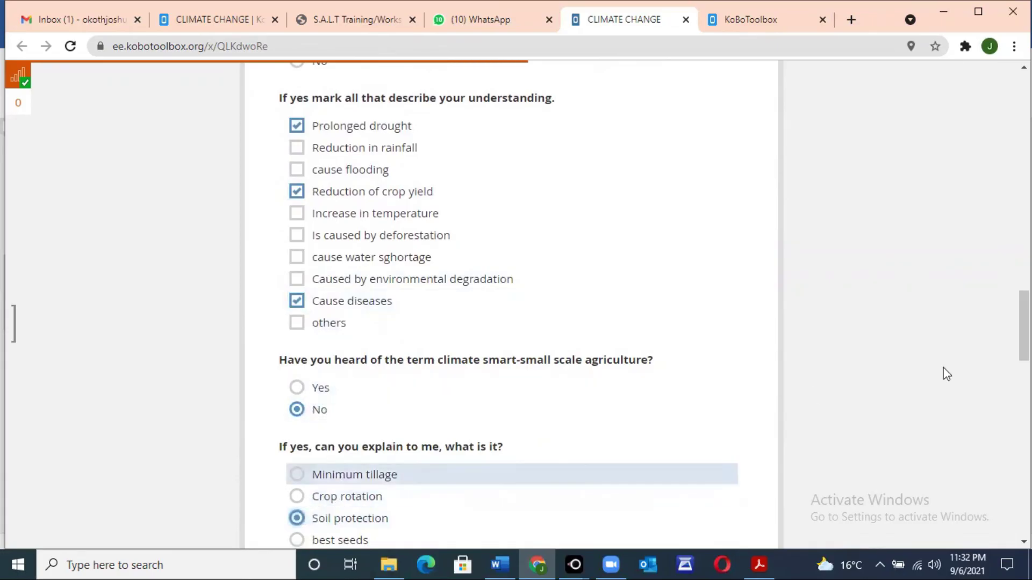
Rate the five knowledge, attitude and practice statements, in order, as Strongly disagree, Neutral, Agree, Disagree and Disagree
scroll(1024, 344, down, 6)
scroll(893, 383, down, 4)
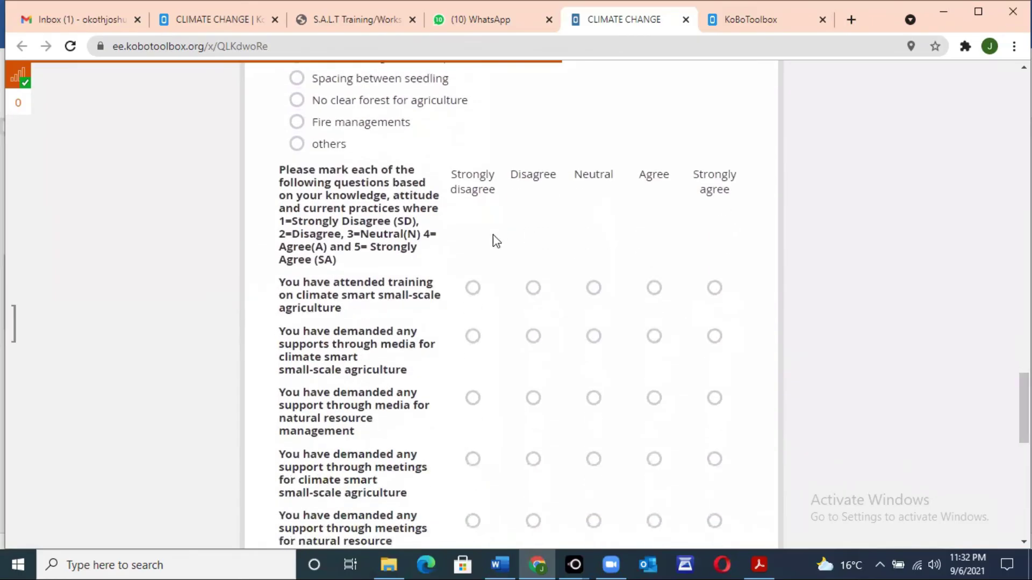
click(472, 291)
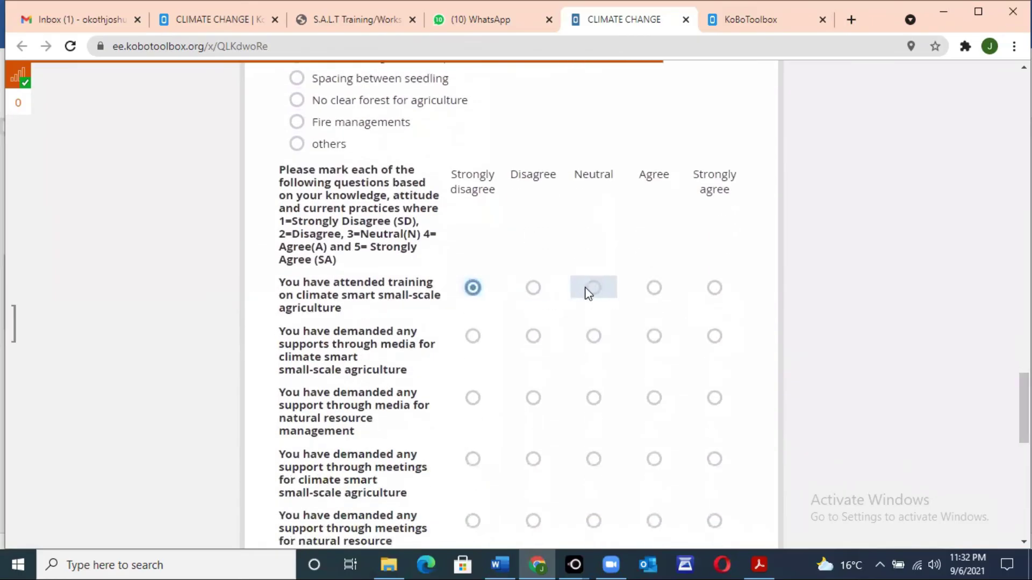
click(593, 333)
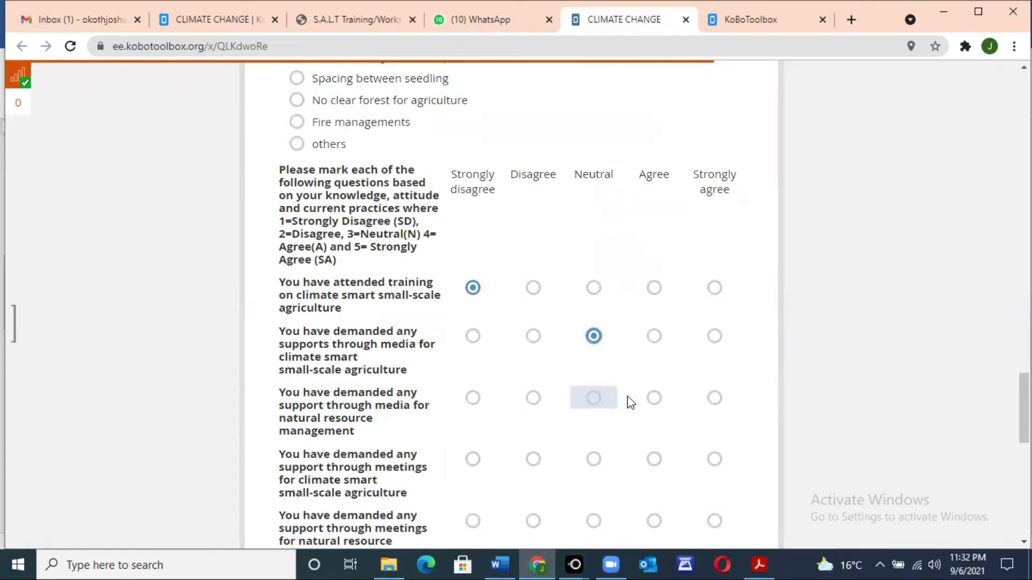
click(651, 400)
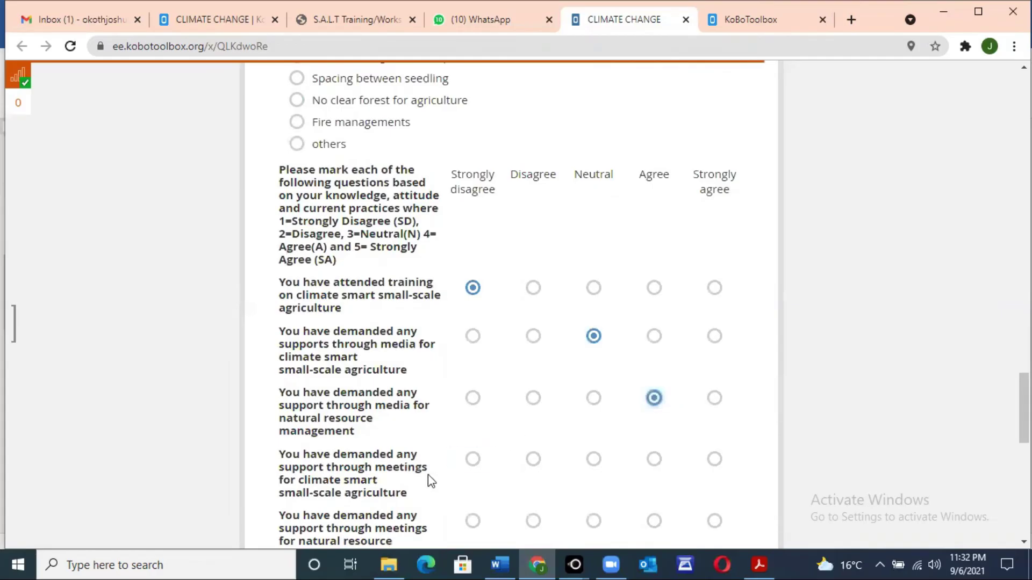
scroll(1024, 414, down, 3)
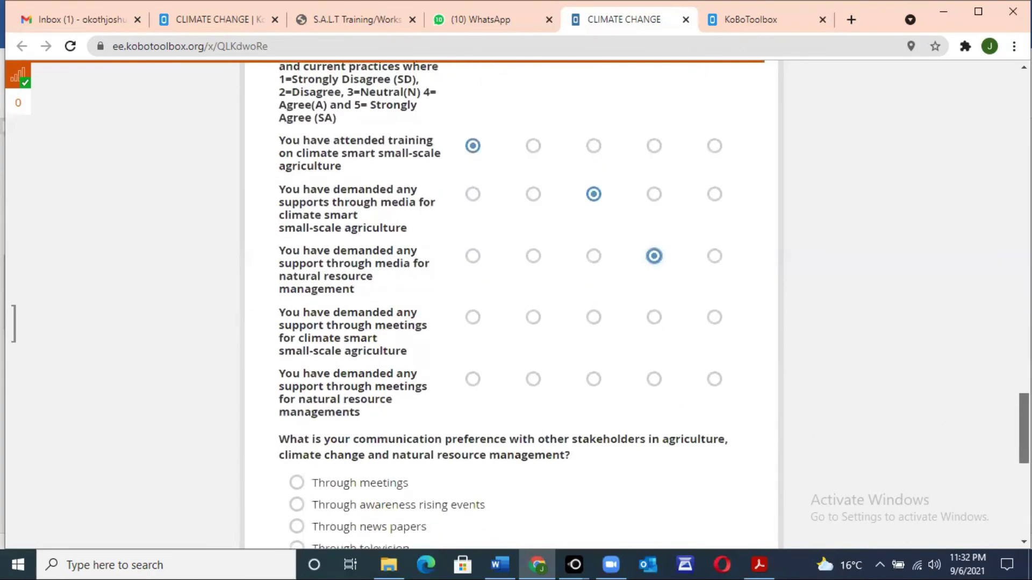
click(535, 302)
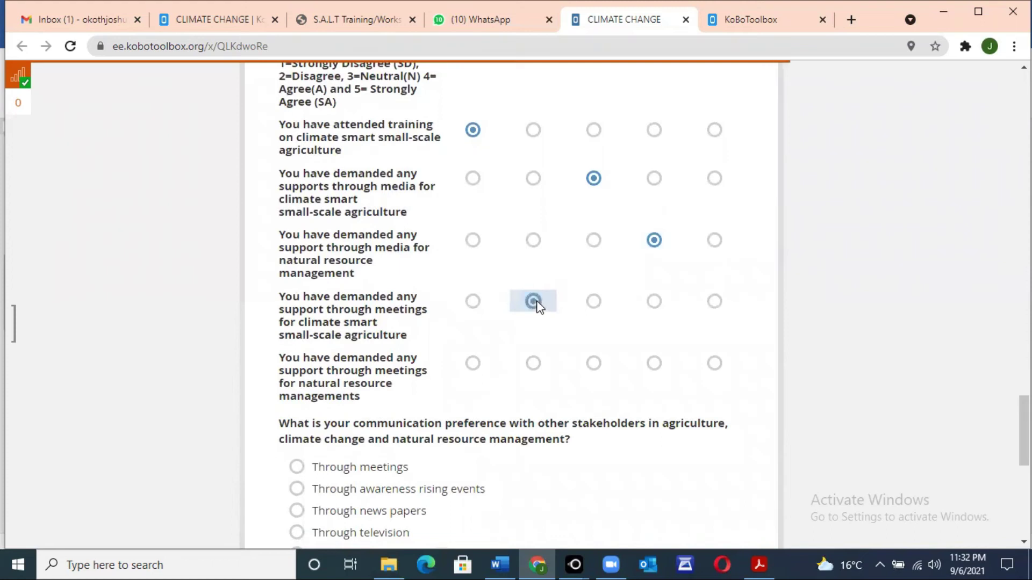
click(534, 366)
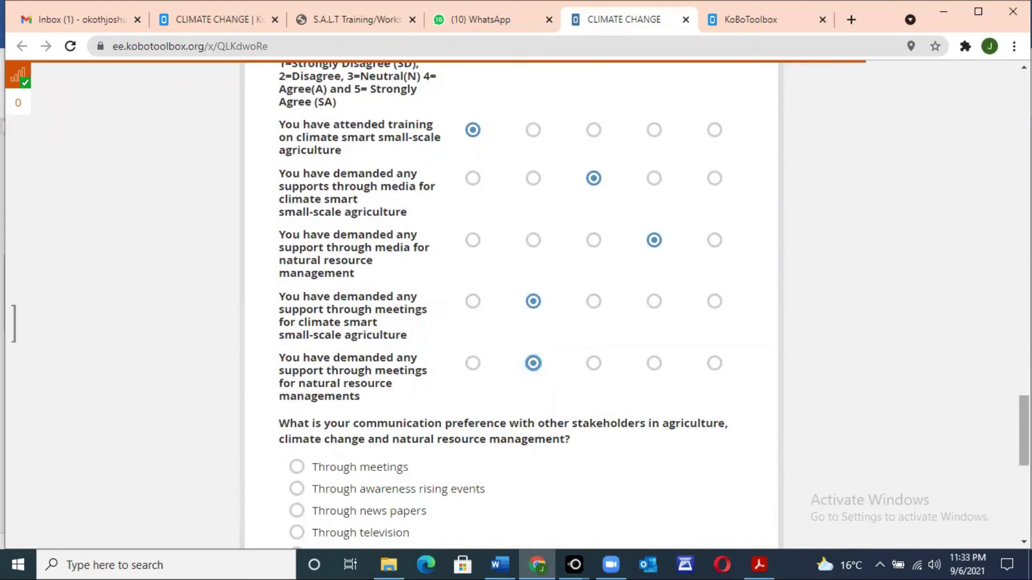
Choose Through television as the communication preference and answer Yes to having shared knowledge with communities in other countries
scroll(511, 301, down, 2)
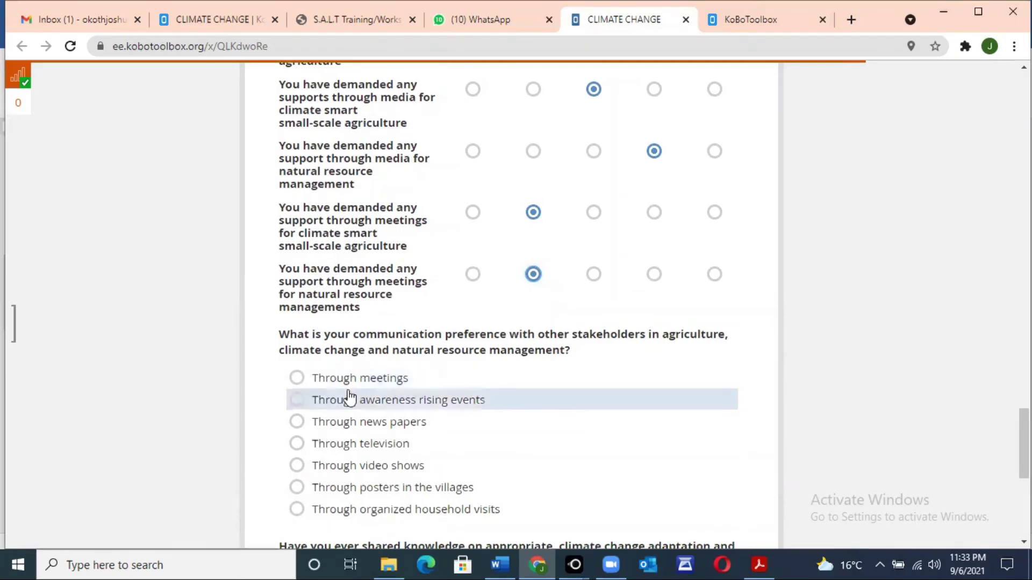
click(297, 444)
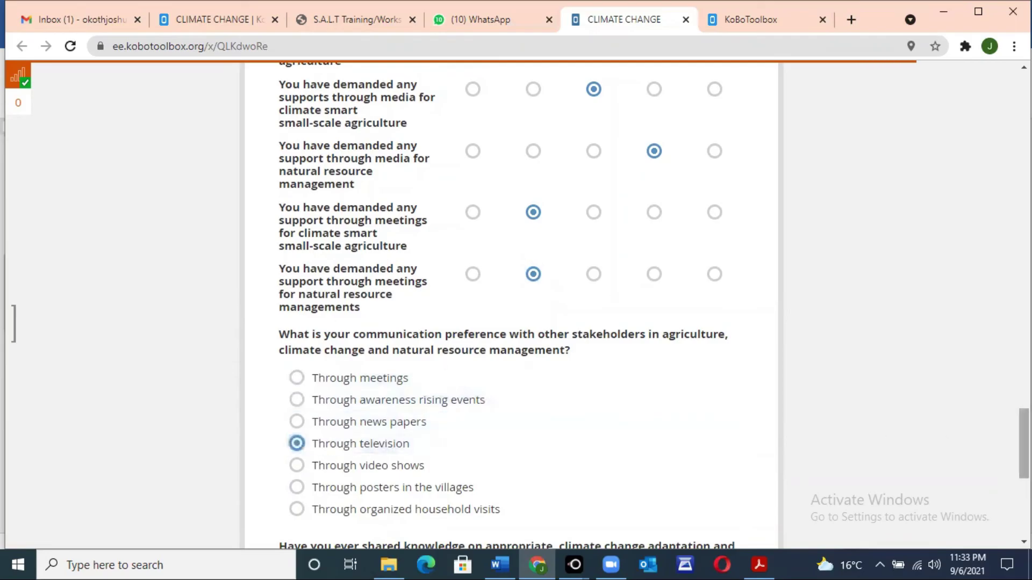
scroll(359, 332, down, 5)
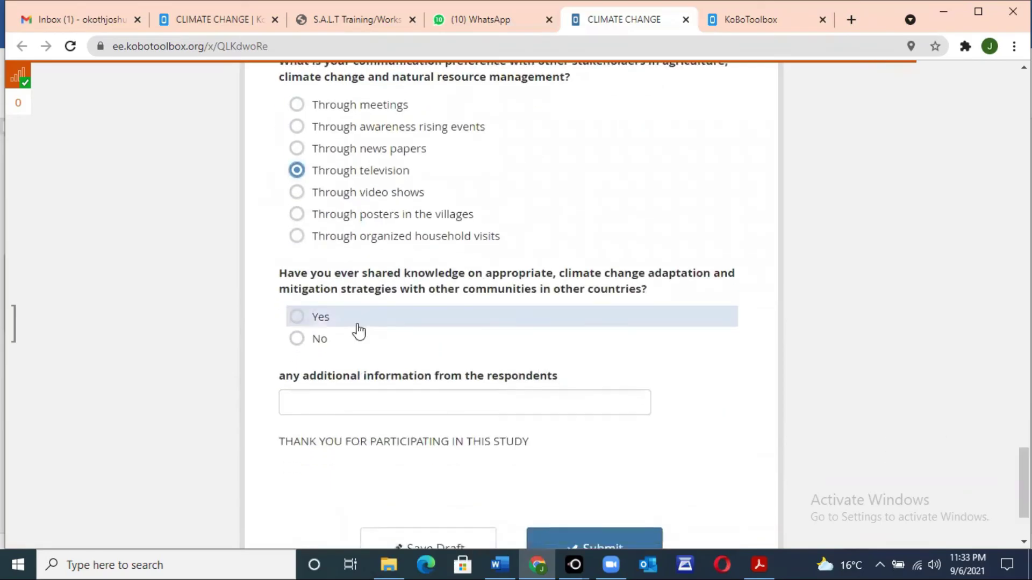
click(298, 320)
Enter "Increase financial allocation on climate change mitigation practices" as the respondent's additional information and submit the survey
click(336, 406)
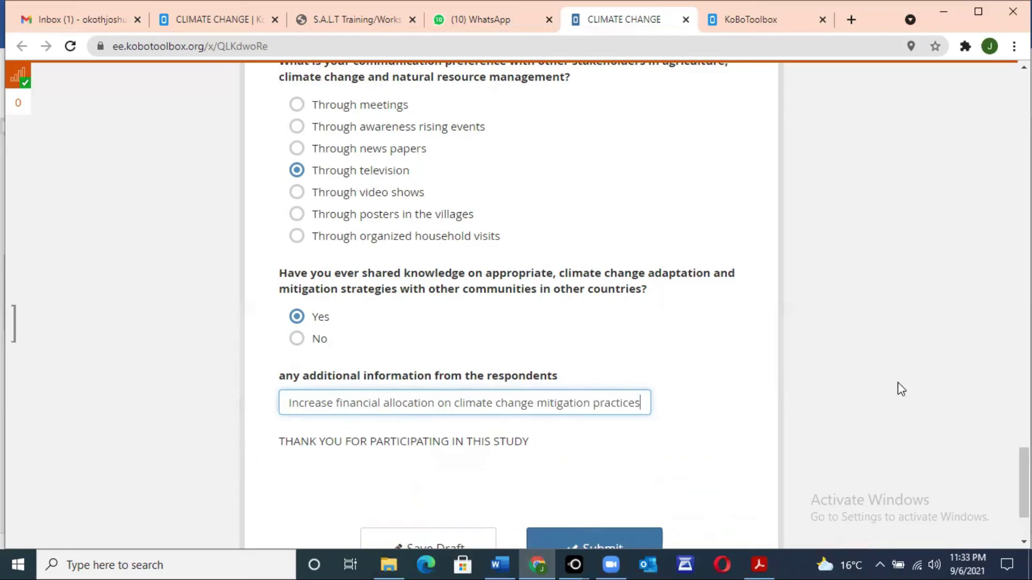
scroll(629, 453, down, 3)
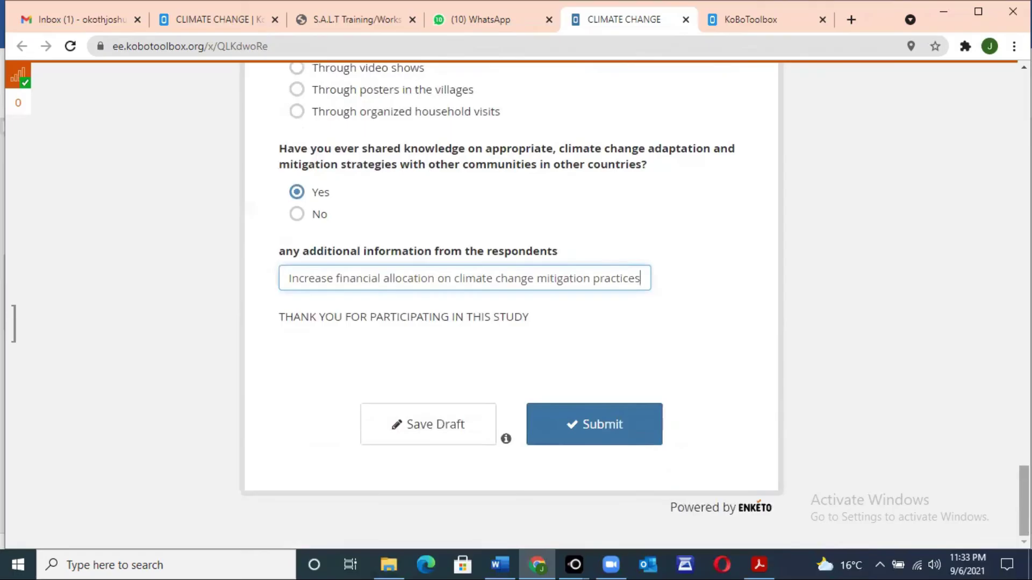
click(614, 422)
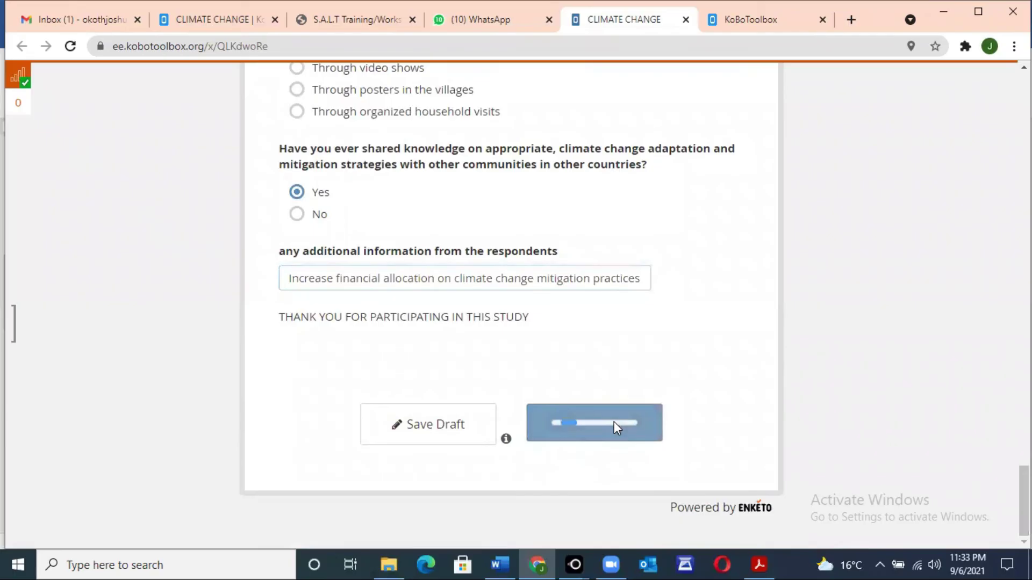
click(680, 356)
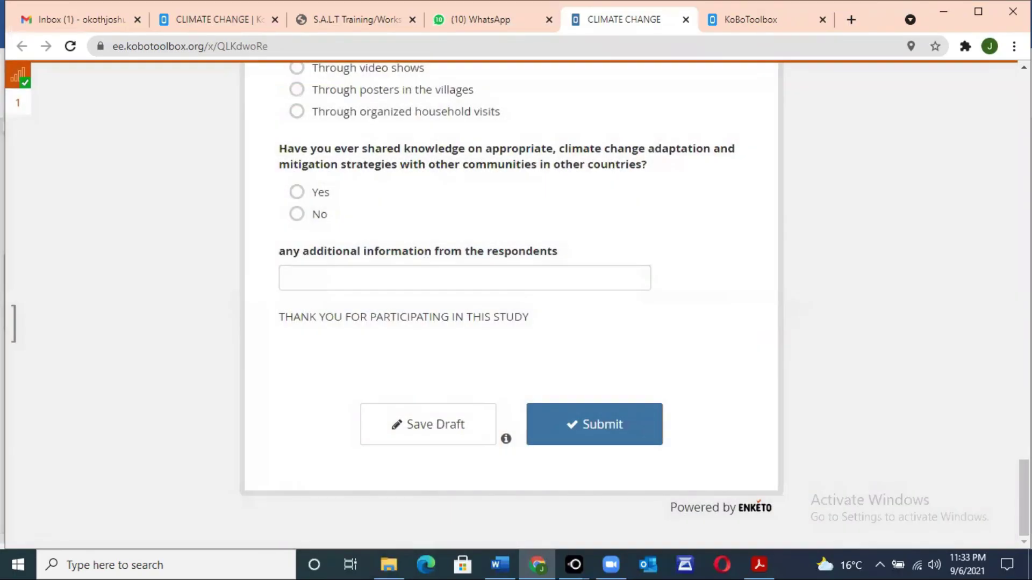
Read the survey form's offline-use notice, dismiss it and close the form
click(21, 78)
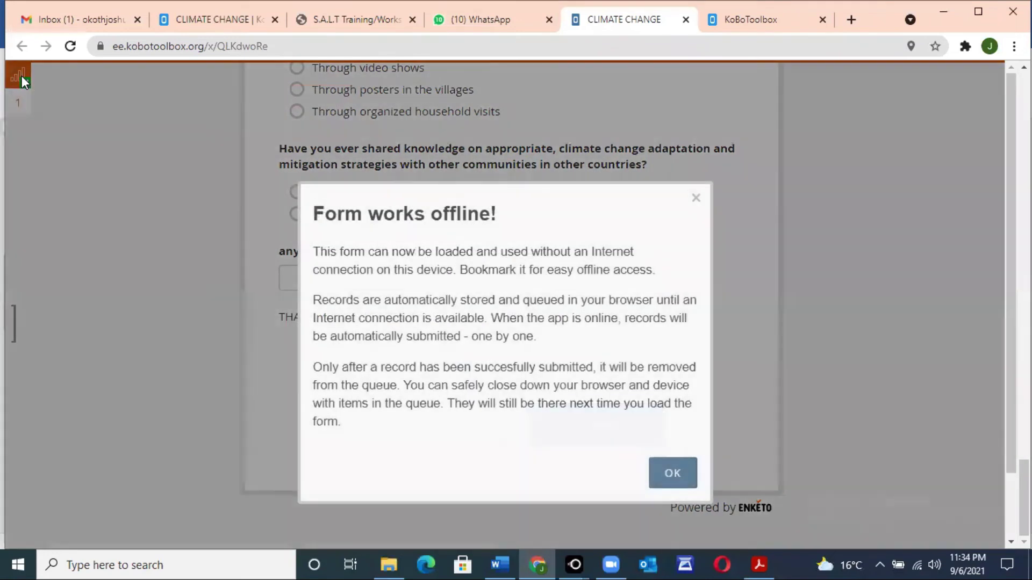
click(673, 474)
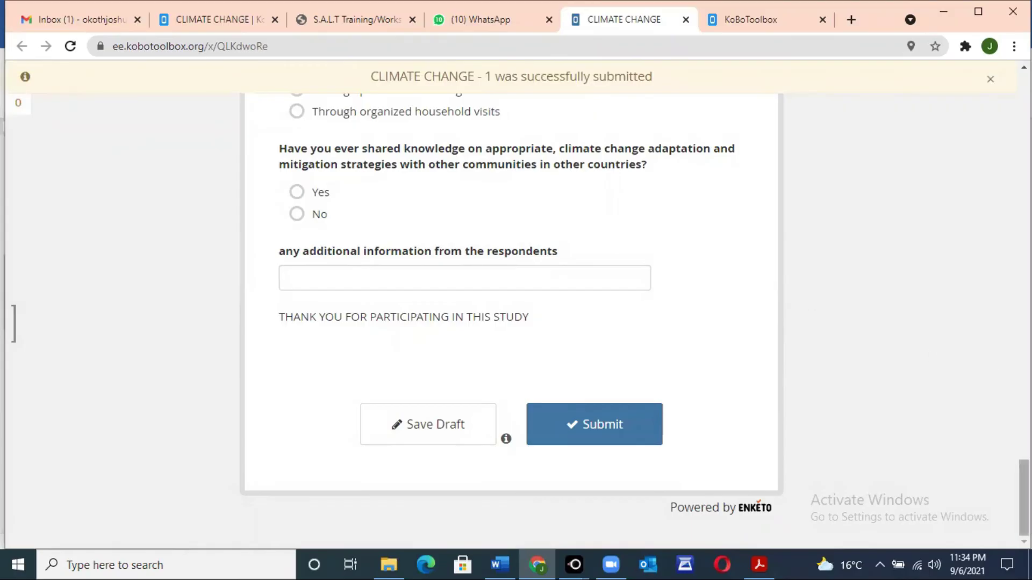
scroll(510, 306, up, 20)
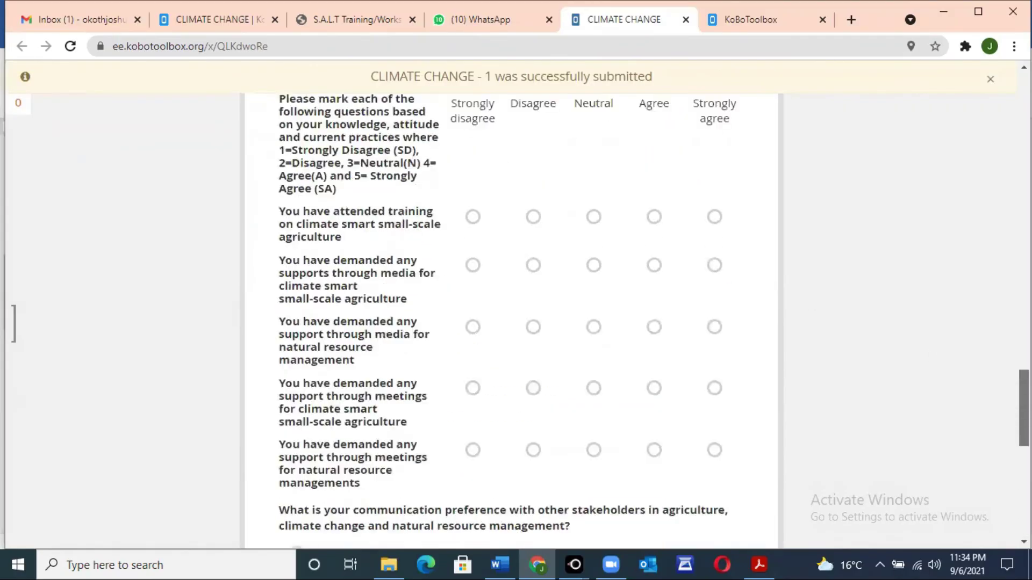
scroll(510, 307, up, 15)
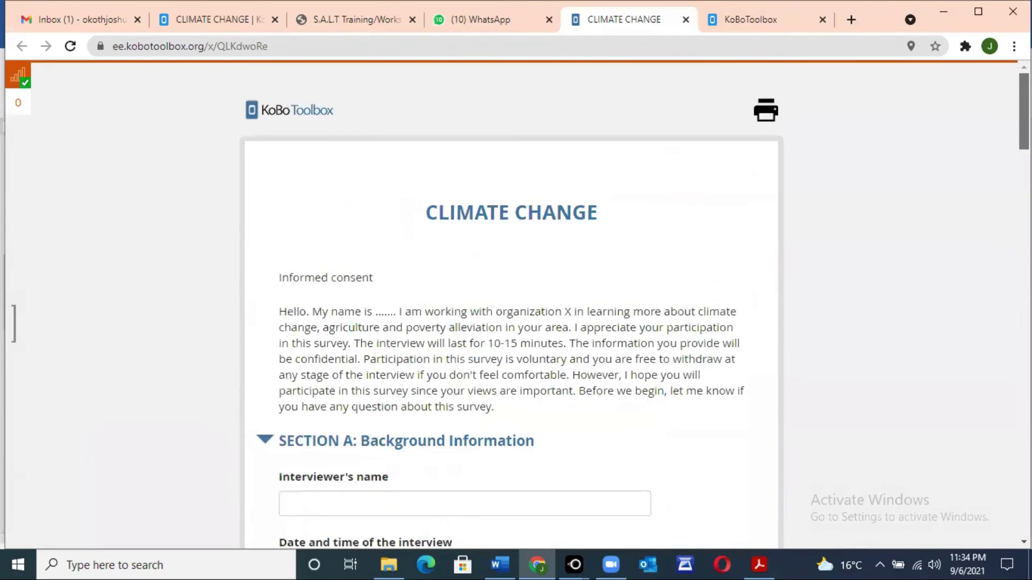
click(686, 19)
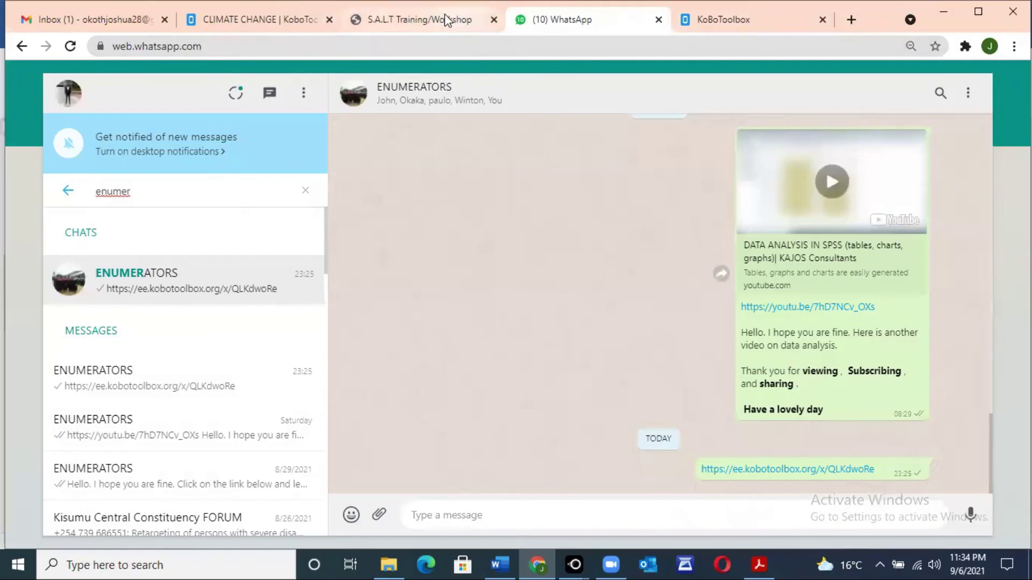
Return from the CLIMATE CHANGE project to the KoBoToolbox project list and reload the list
click(267, 17)
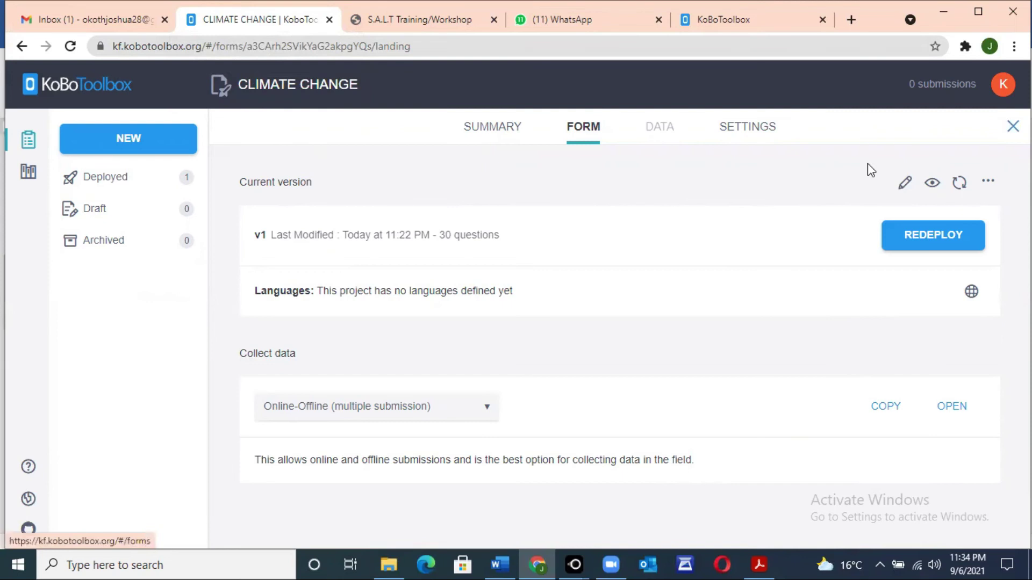
click(1013, 126)
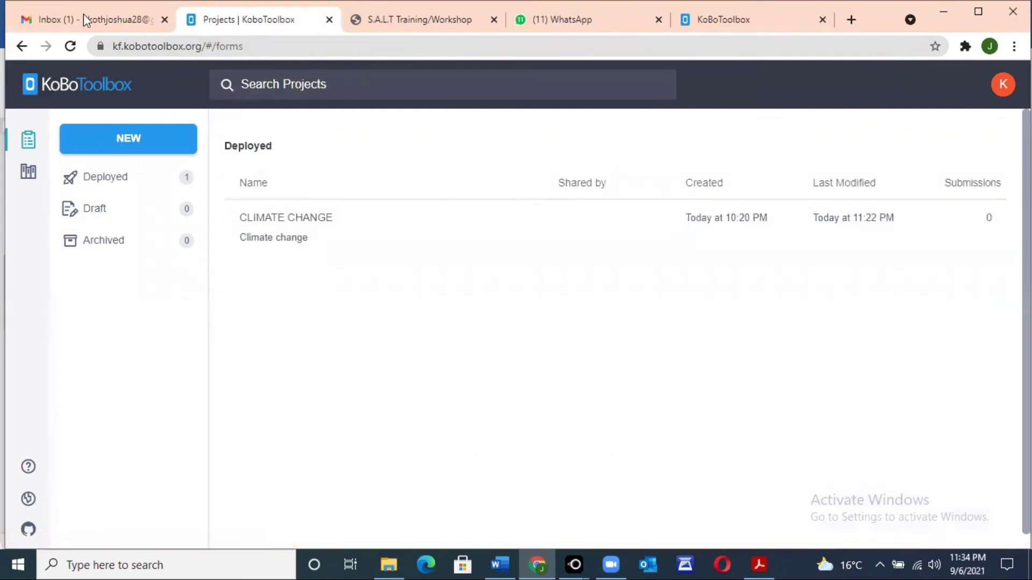
click(67, 46)
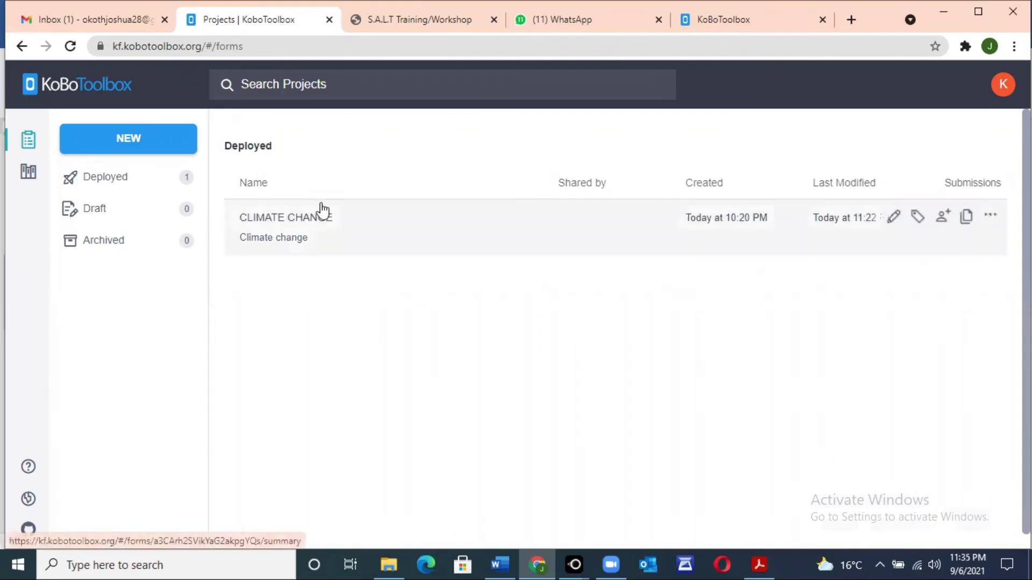
Open the CLIMATE CHANGE project and review the submissions chart and totals in its summary
click(325, 230)
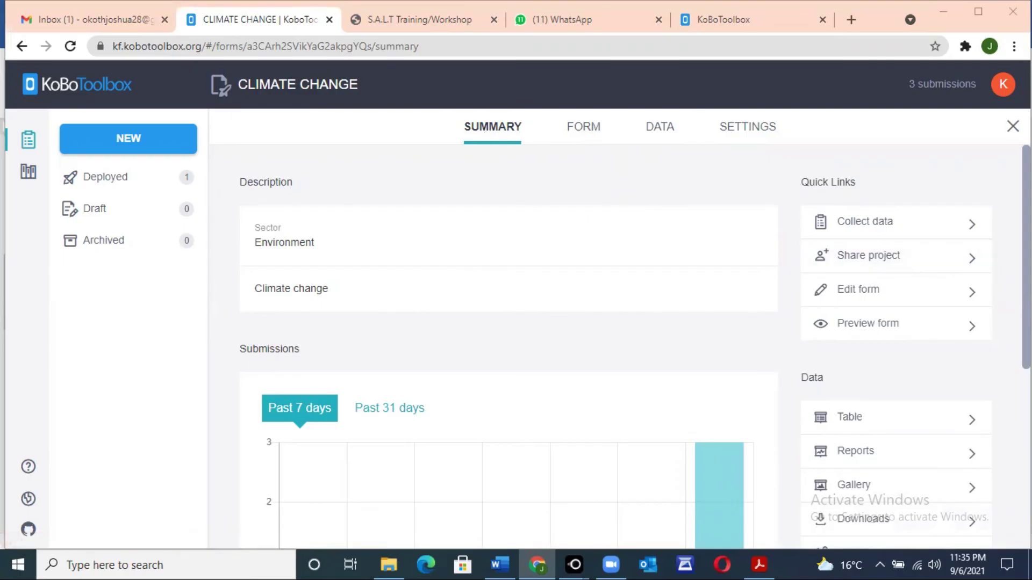
scroll(508, 349, down, 5)
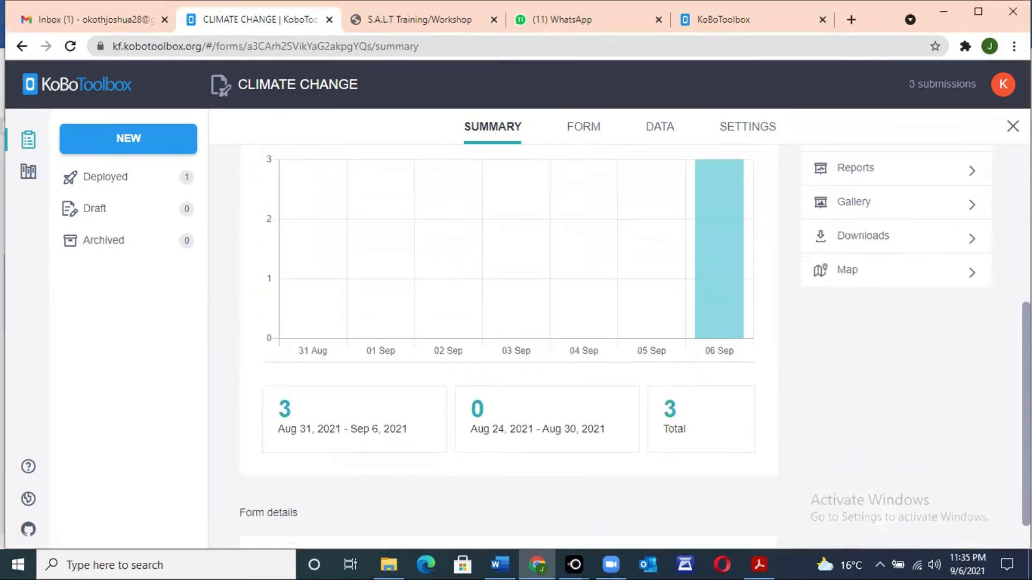
scroll(508, 349, down, 1)
scroll(507, 349, up, 5)
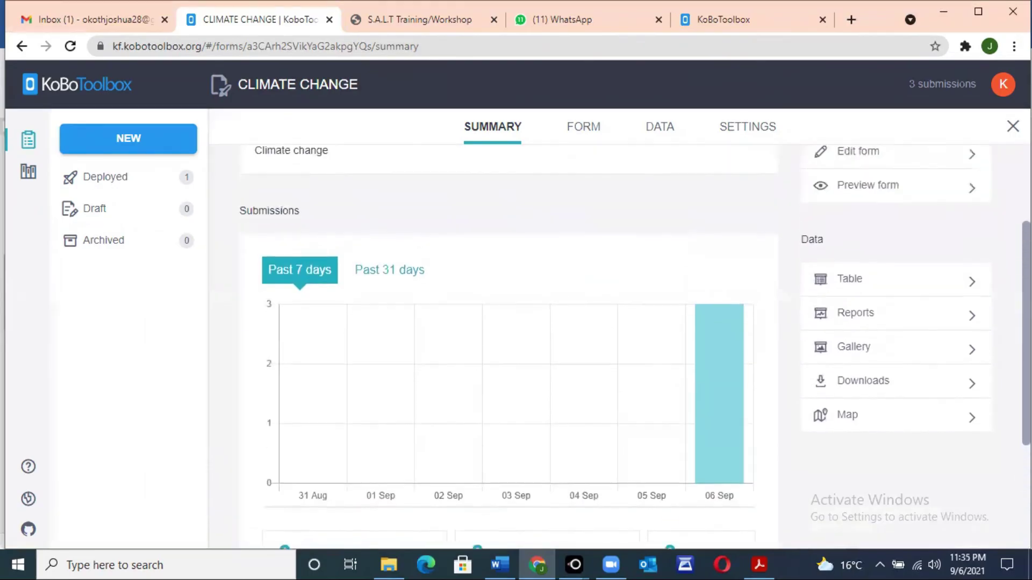
scroll(666, 278, up, 2)
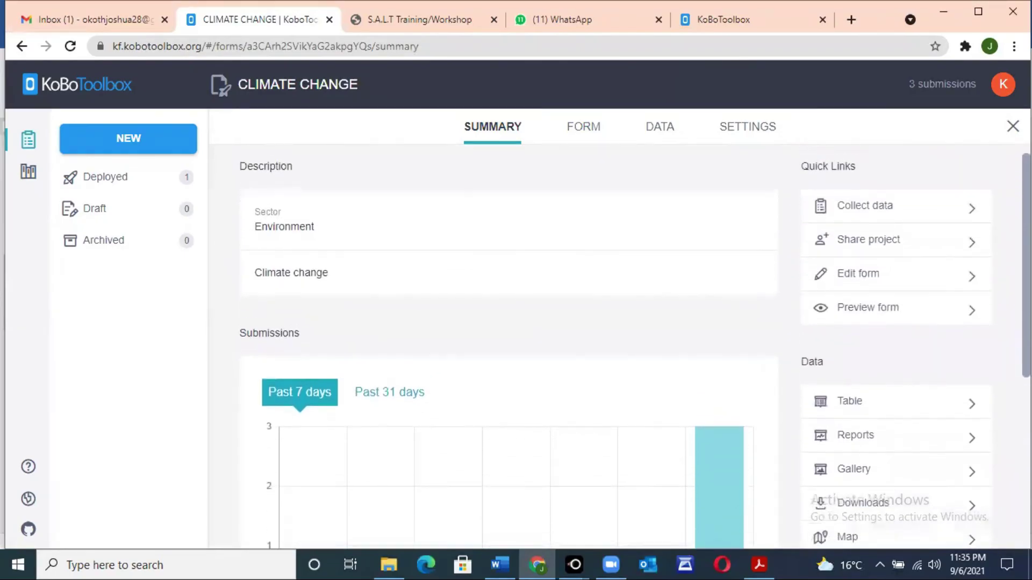
Check the project's form version and collection options, and look over the submitted records in the data table
click(582, 130)
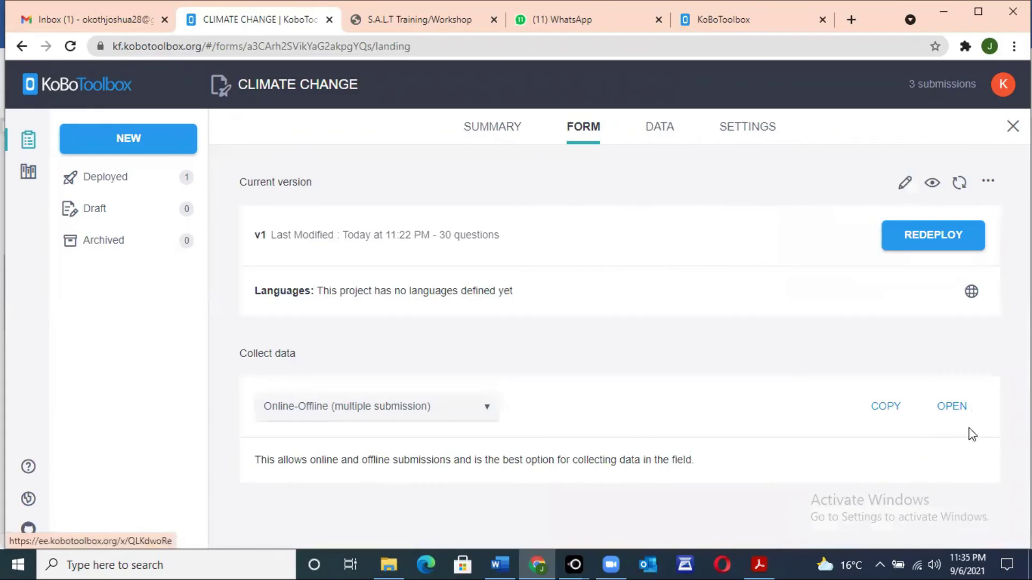
click(665, 132)
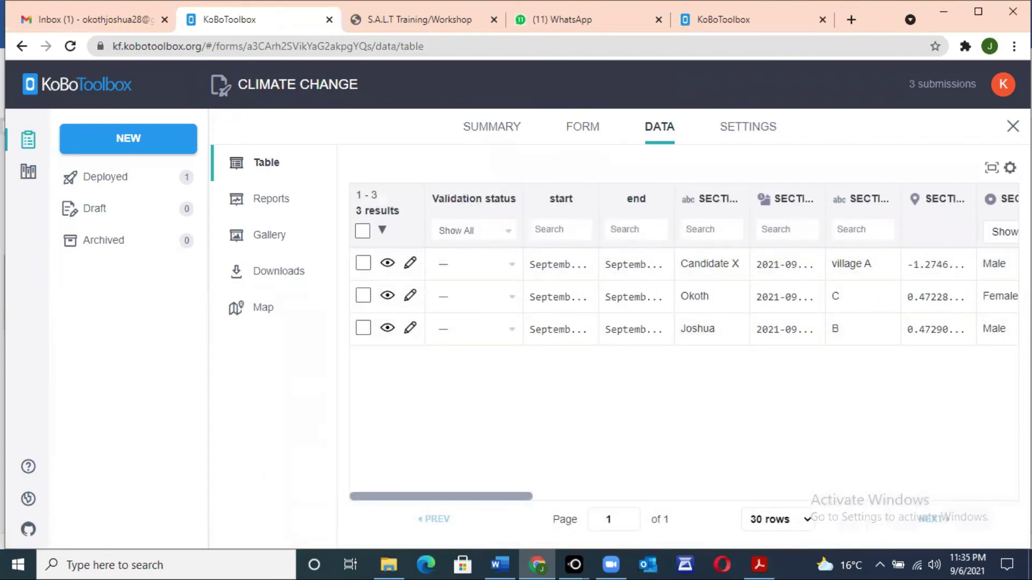
drag(429, 263, 429, 329)
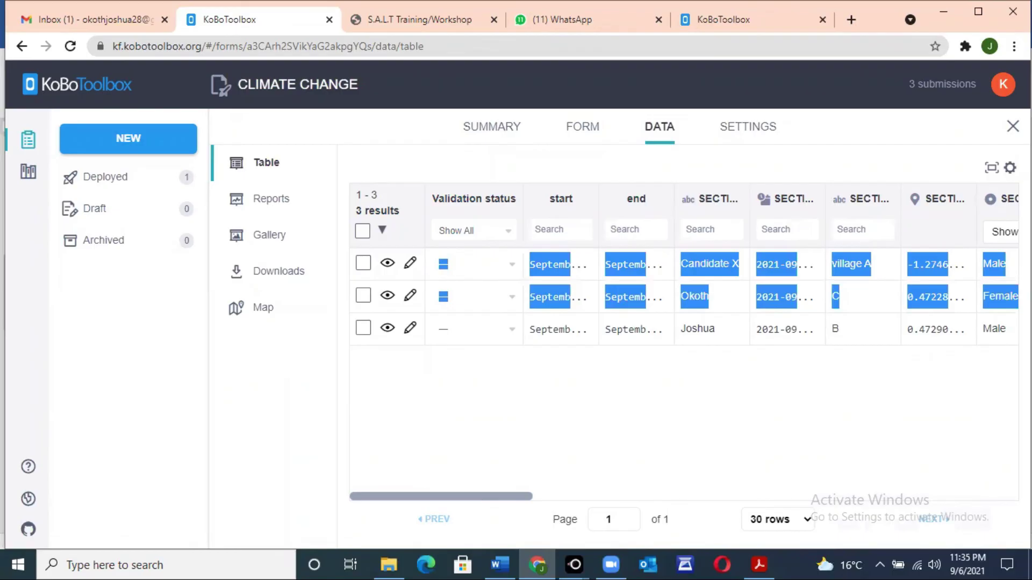
click(726, 446)
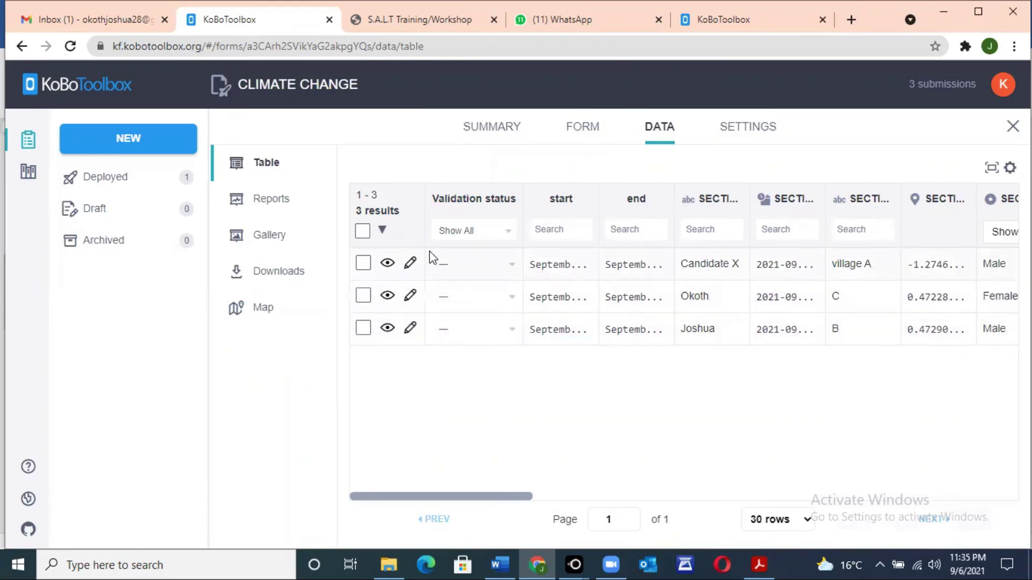
Examine the automated report's frequency tables and charts for the survey questions, and check the project's photo gallery
click(260, 199)
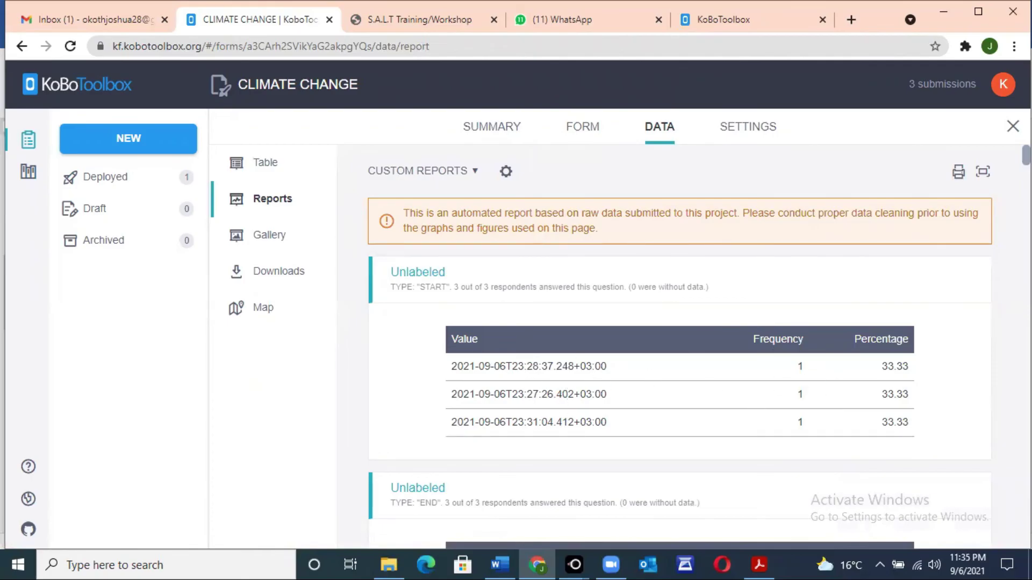
scroll(680, 344, down, 6)
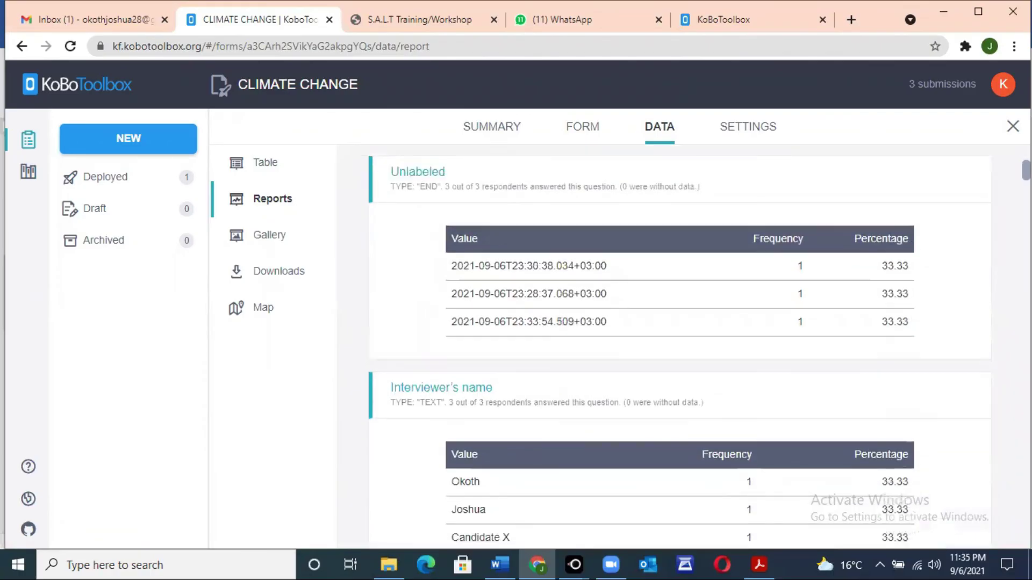
scroll(698, 344, down, 1)
scroll(698, 343, down, 5)
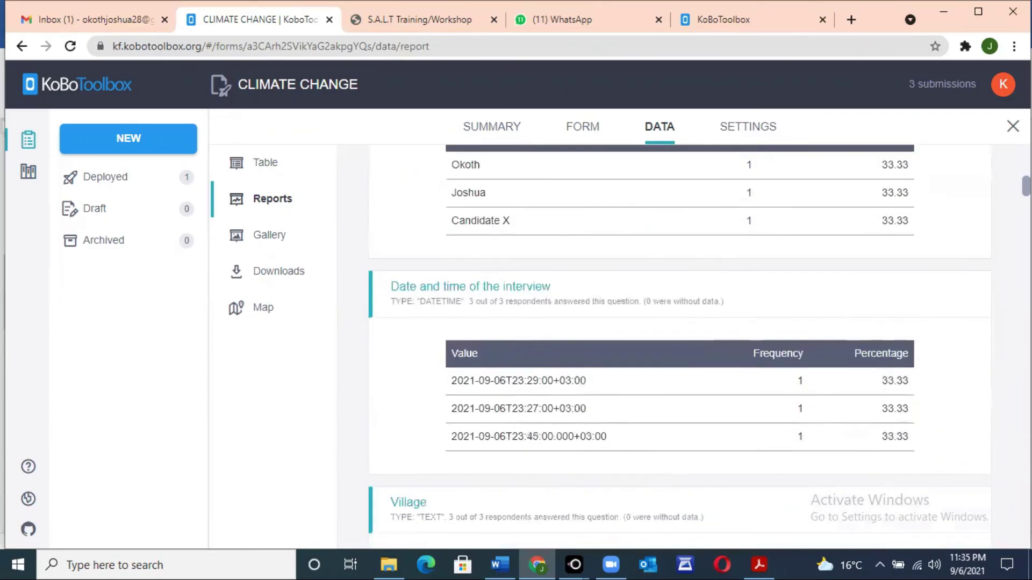
scroll(699, 344, down, 6)
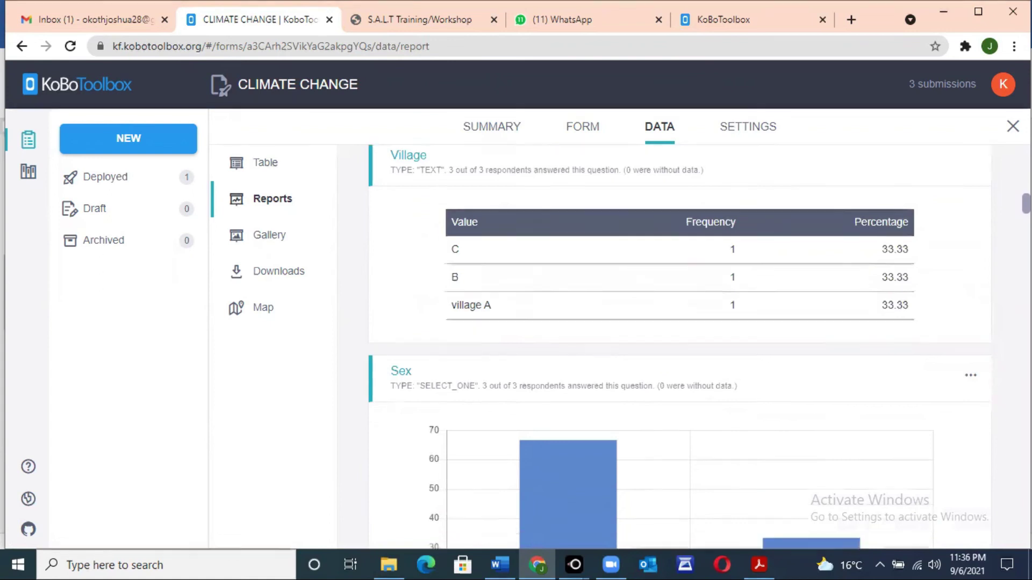
scroll(680, 344, down, 1)
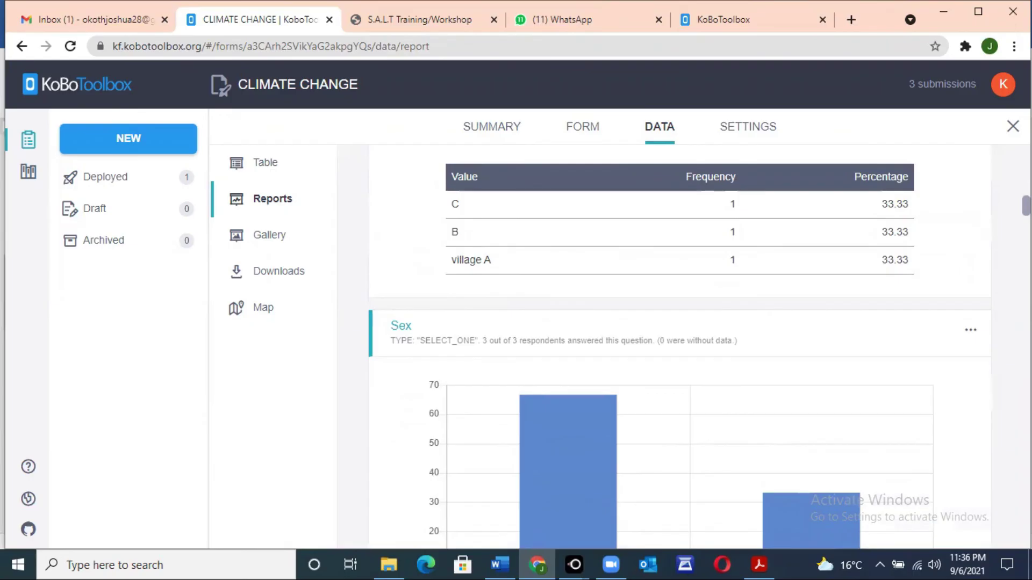
scroll(680, 350, down, 1)
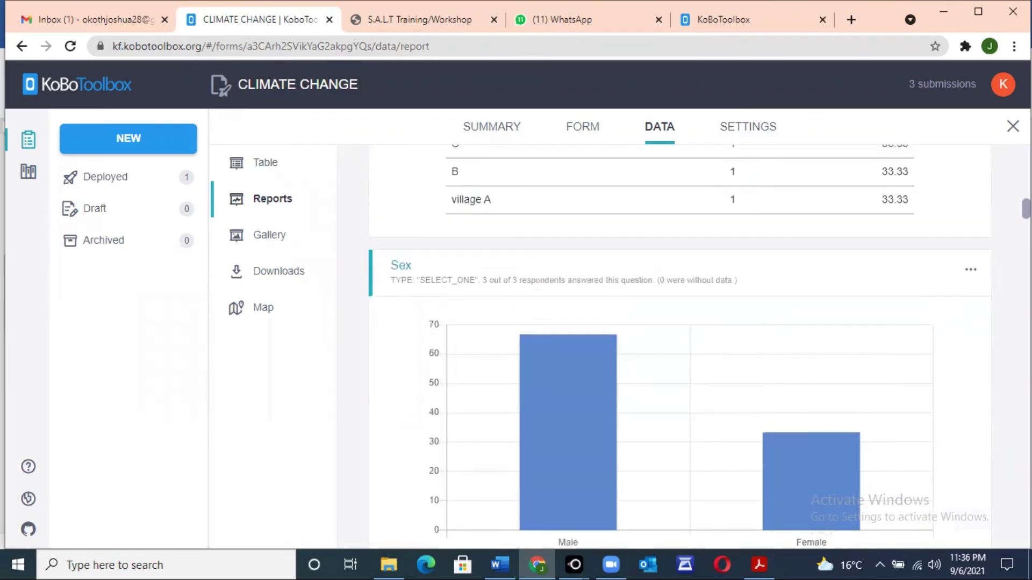
scroll(698, 347, down, 2)
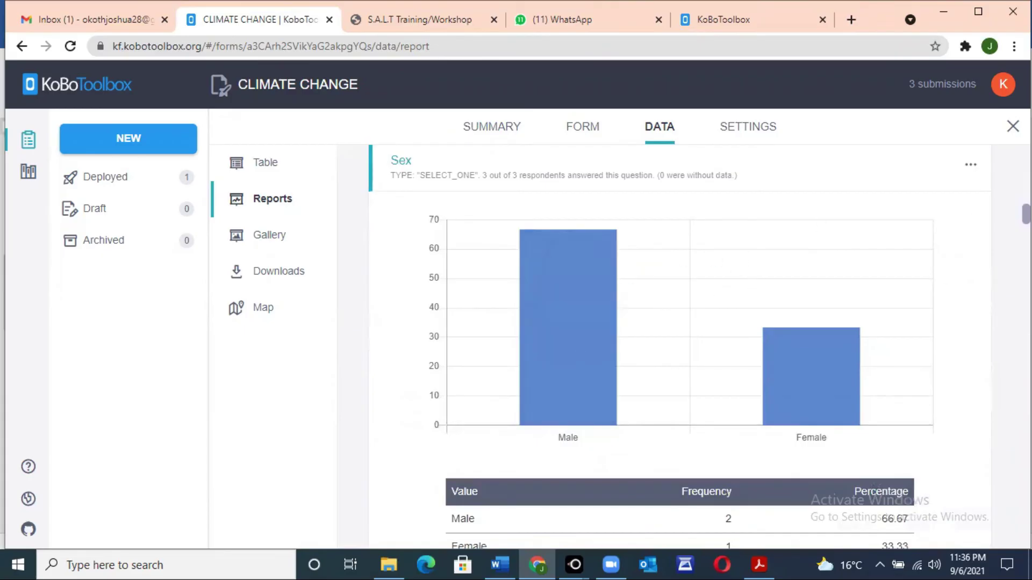
scroll(901, 419, down, 5)
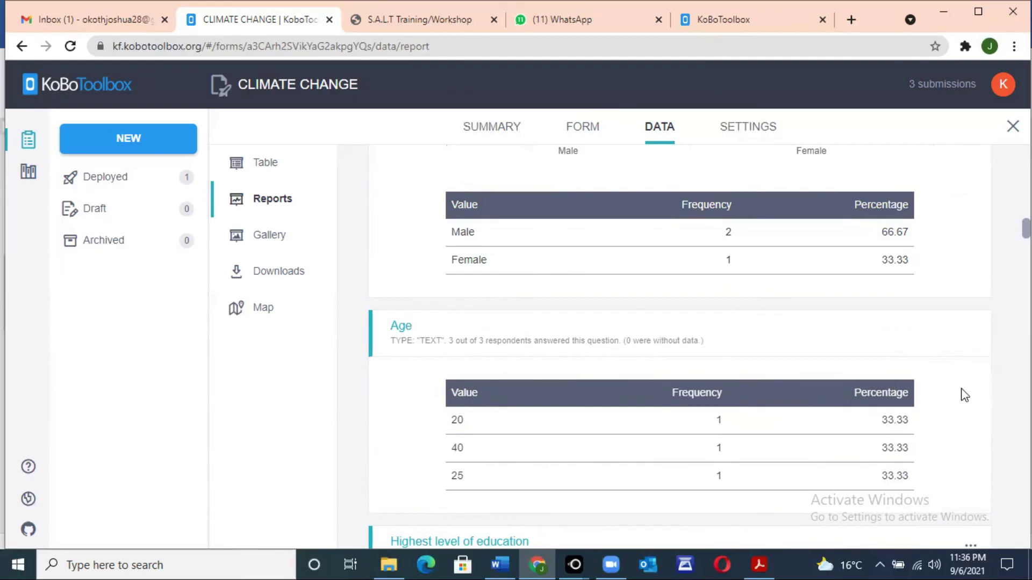
scroll(679, 349, down, 9)
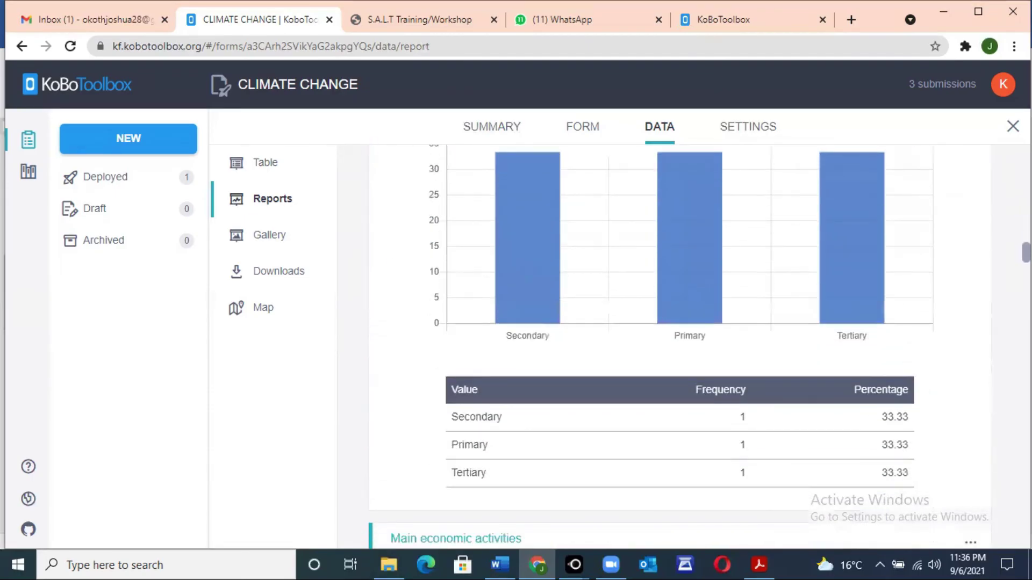
scroll(679, 349, up, 1)
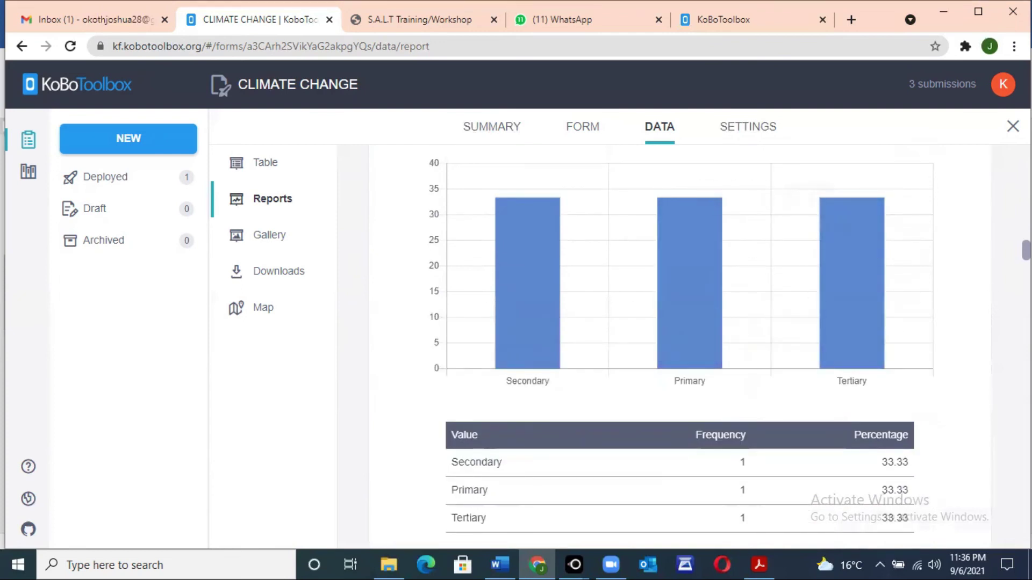
scroll(680, 348, down, 12)
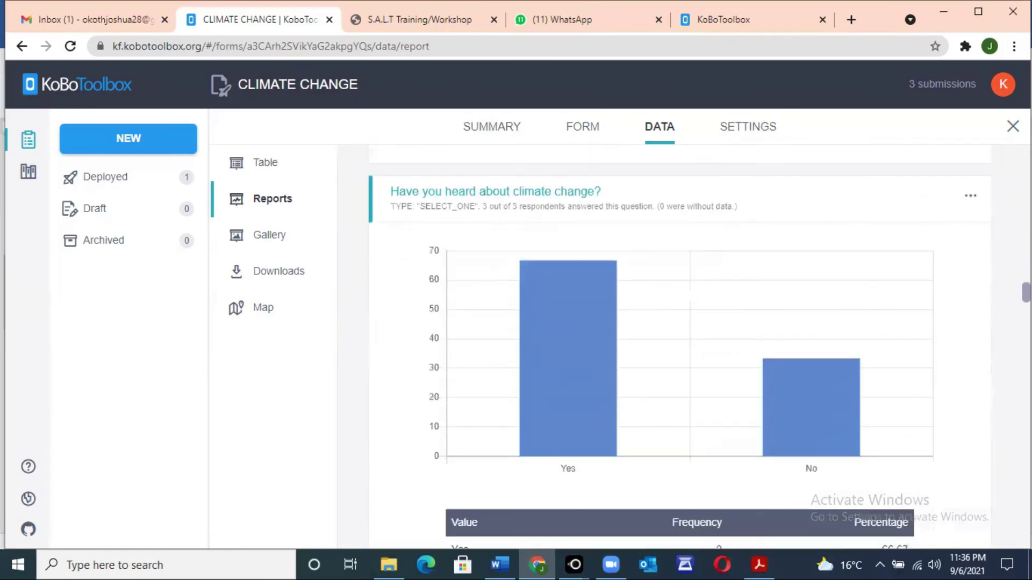
scroll(679, 348, down, 8)
scroll(679, 348, up, 10)
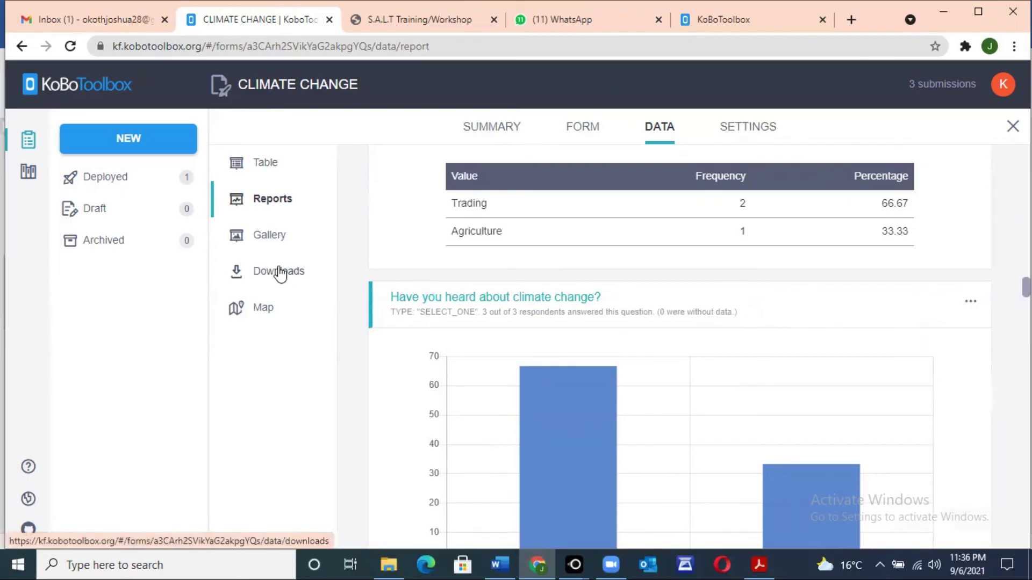
click(276, 232)
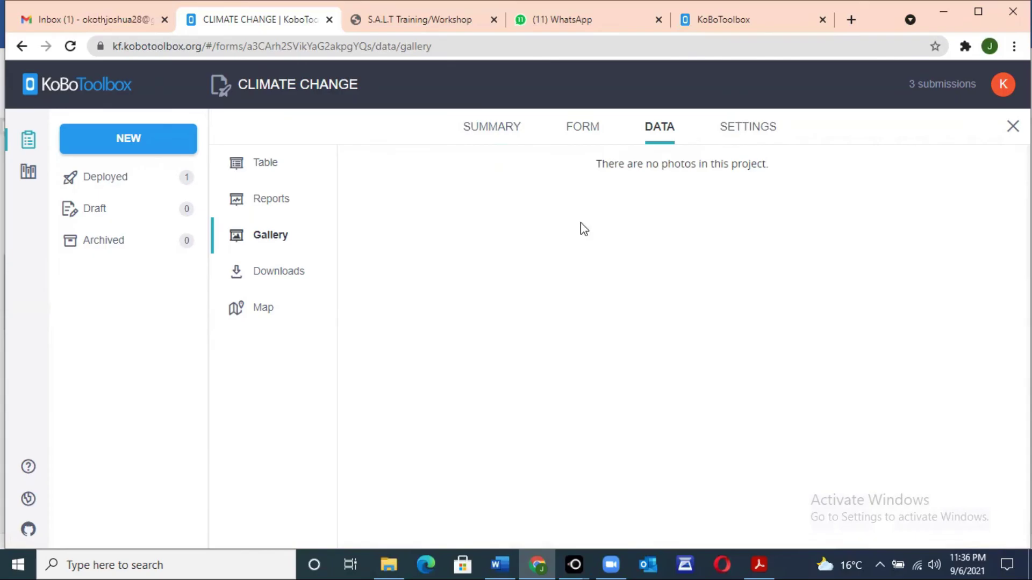
Export the submission data as XLS with the Labels format and open the downloaded workbook in Excel
click(278, 274)
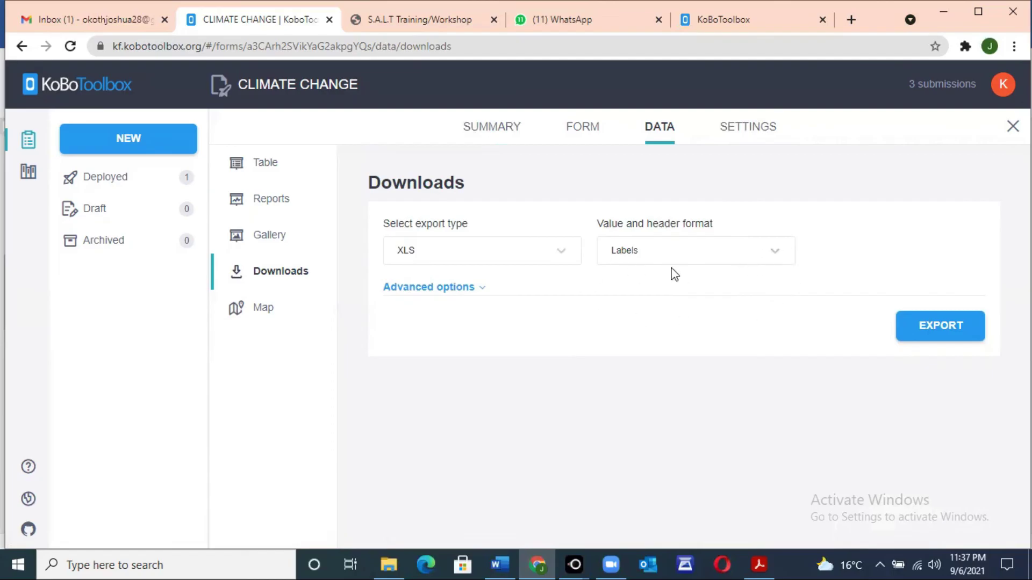
click(560, 253)
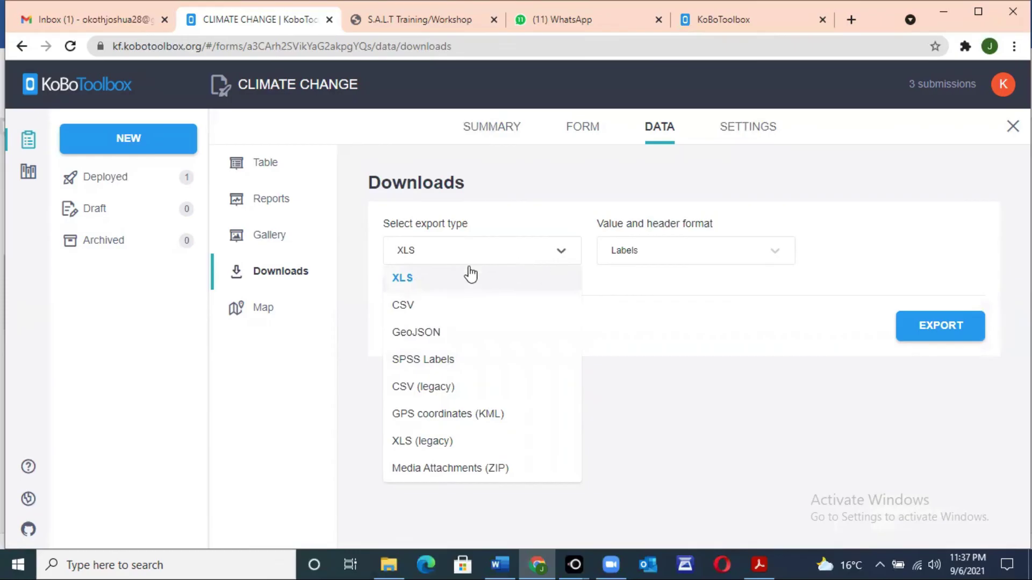
click(449, 278)
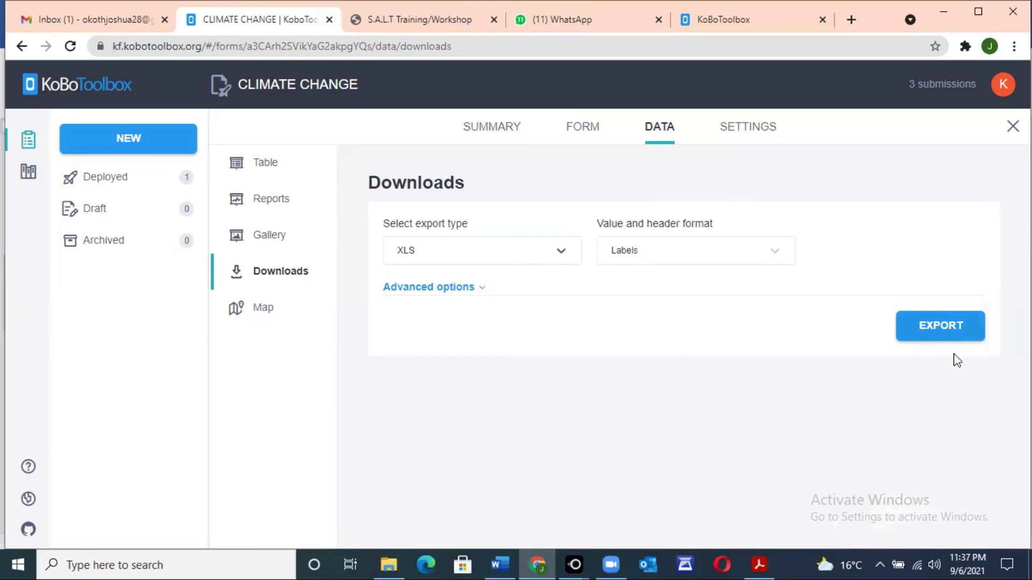
click(930, 327)
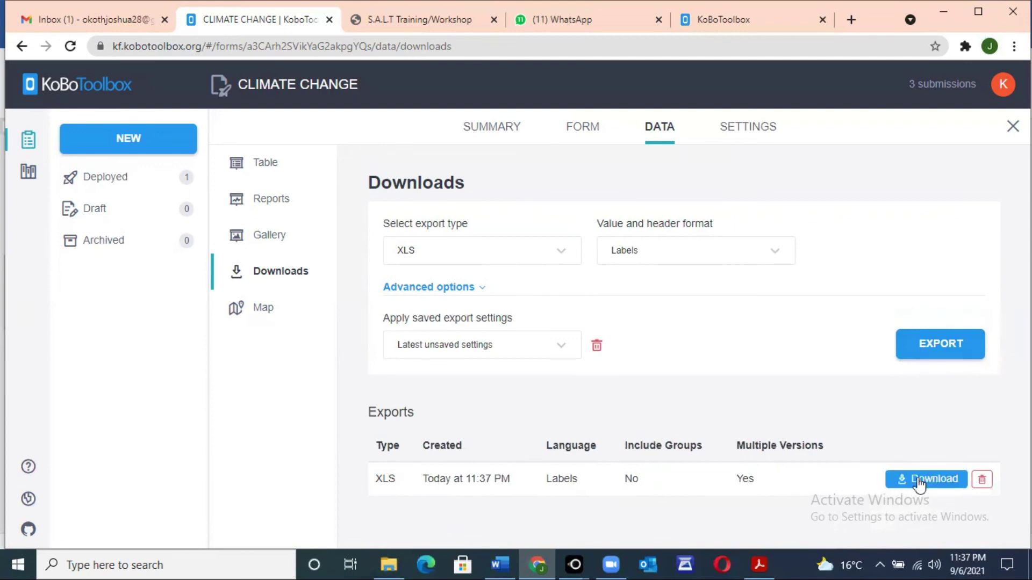
click(912, 479)
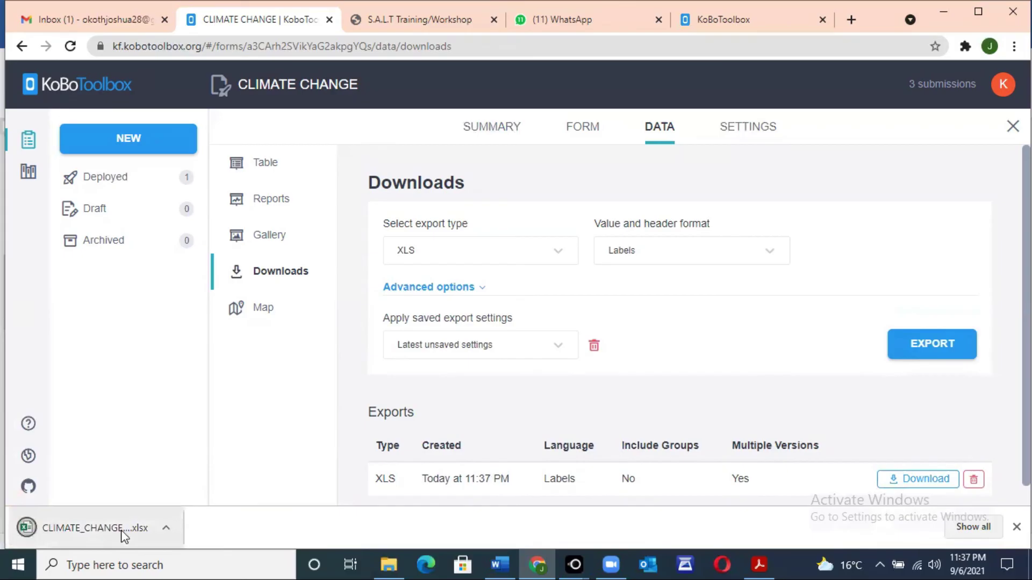
click(89, 531)
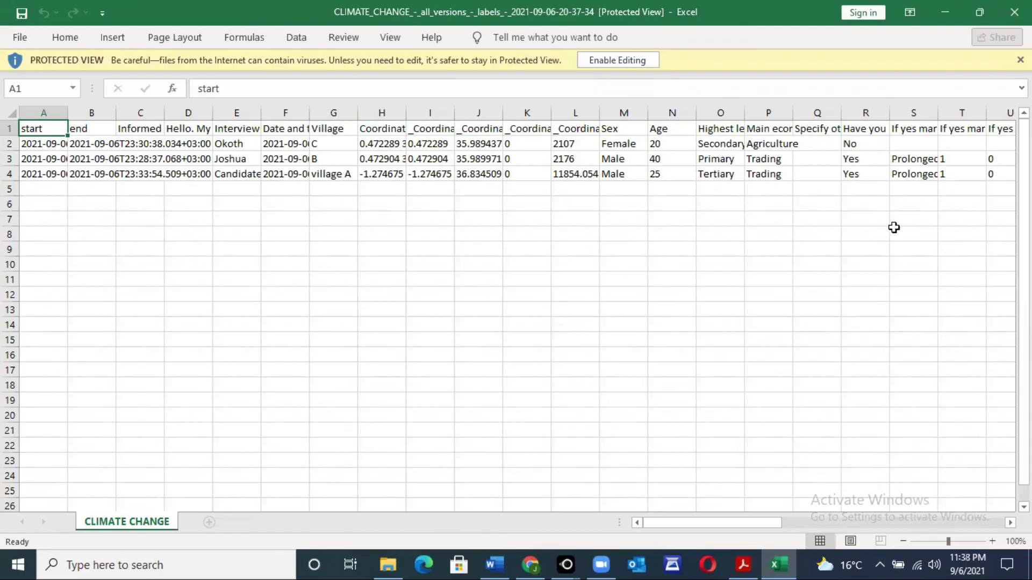
Switch to the mirrored phone in LetsView, search the app store for "odk collect latest version 2020", and install and open ODK Collect
click(943, 12)
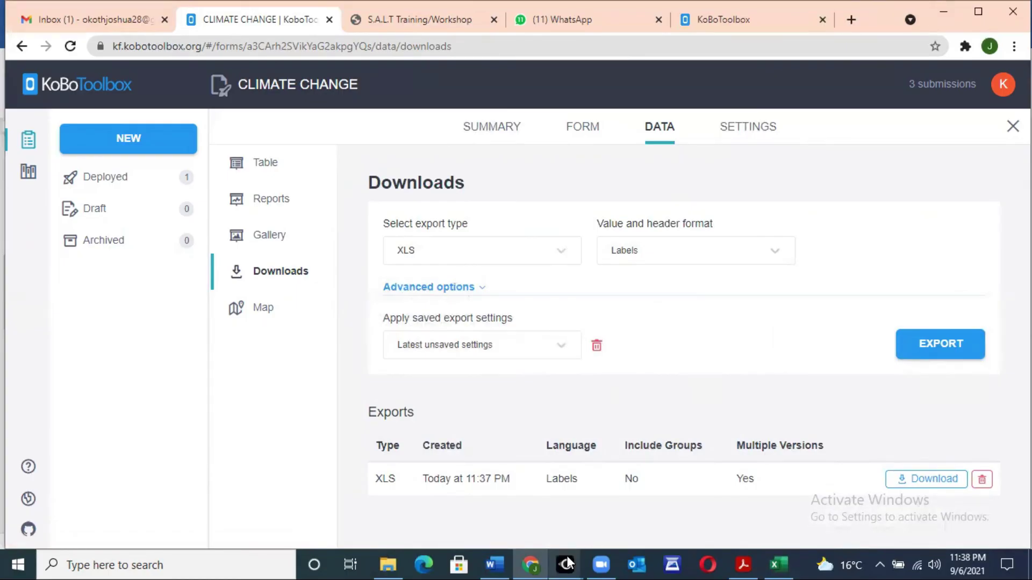
mouse_move(565, 564)
click(637, 516)
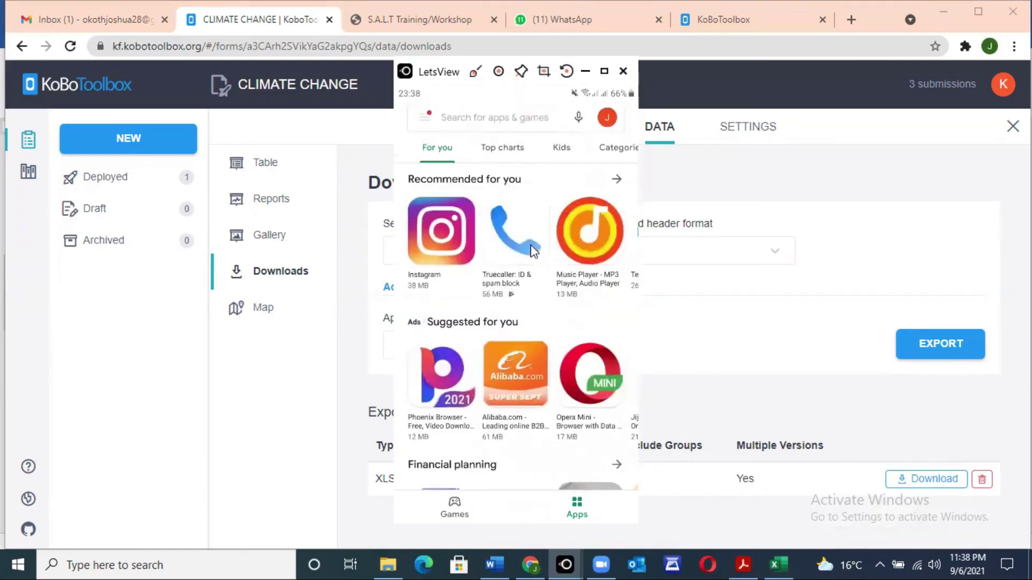
text(odk collect latest version 2020)
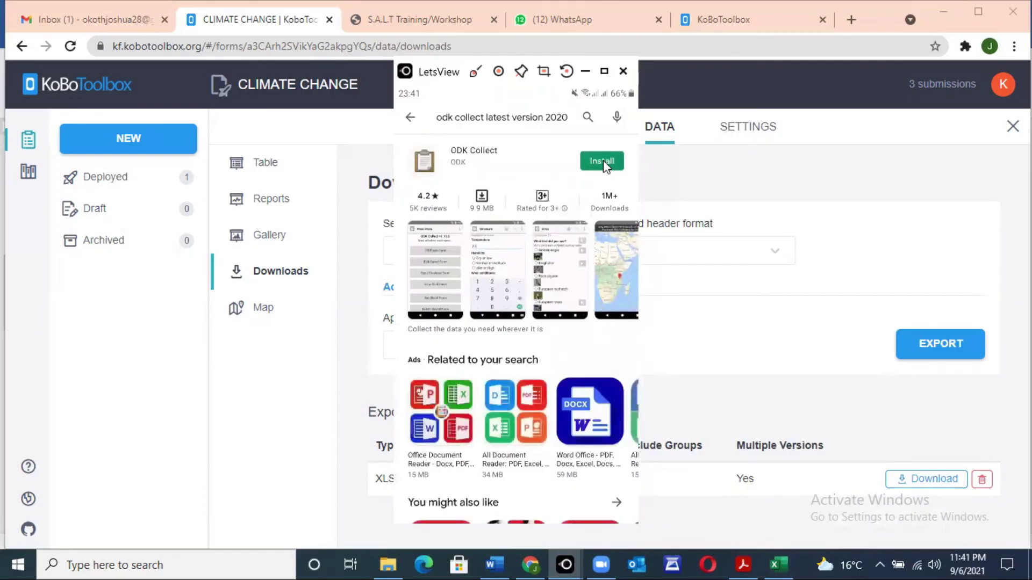
click(603, 160)
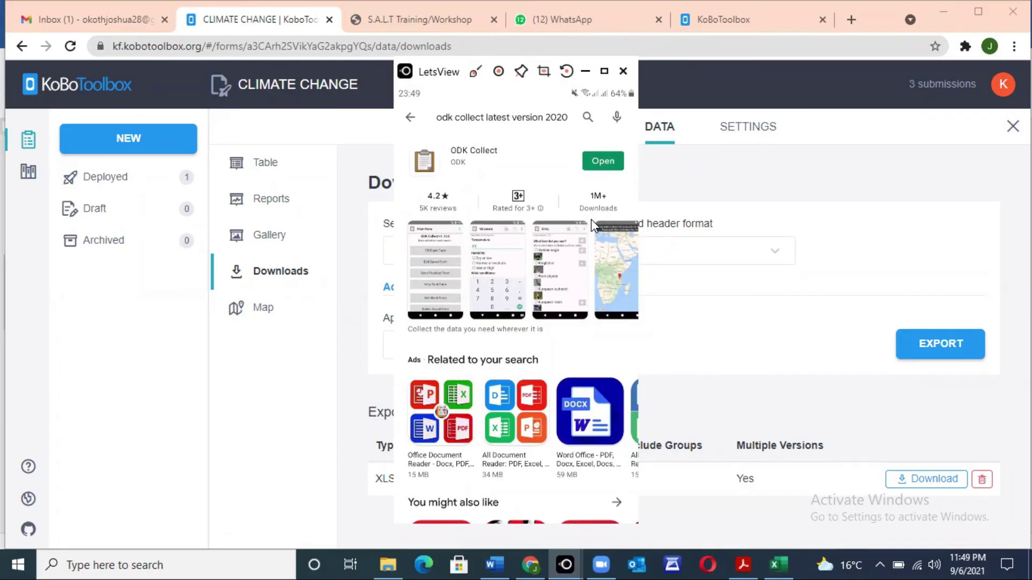
click(601, 160)
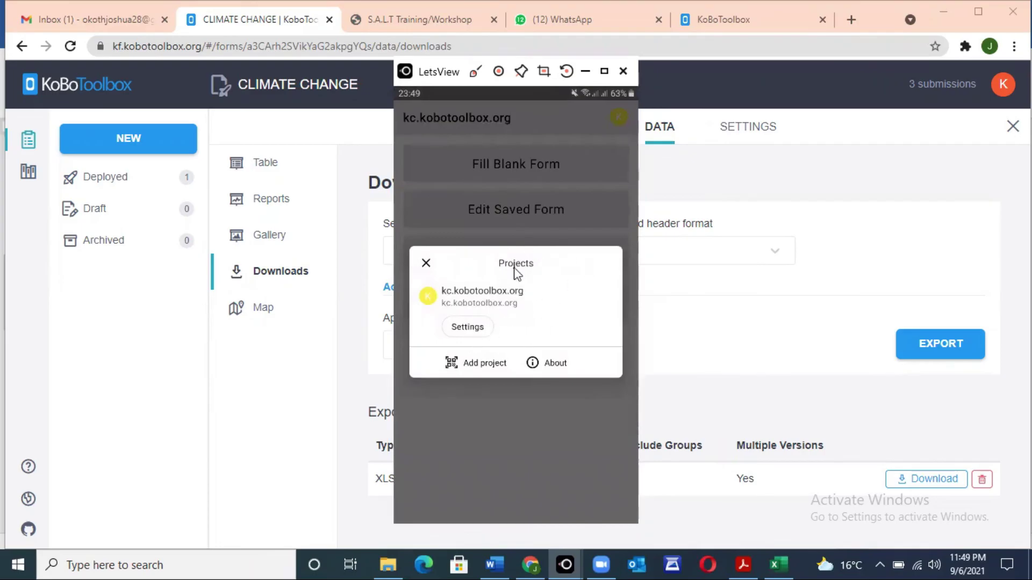
Open the server settings of the kc.kobotoolbox.org project in ODK Collect and bring up its server URL
click(468, 327)
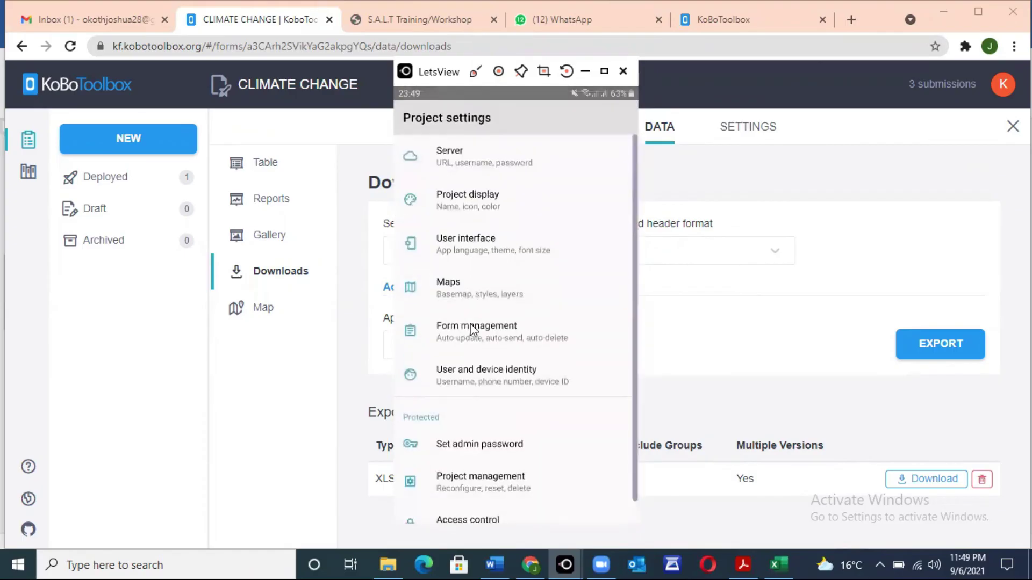
click(476, 159)
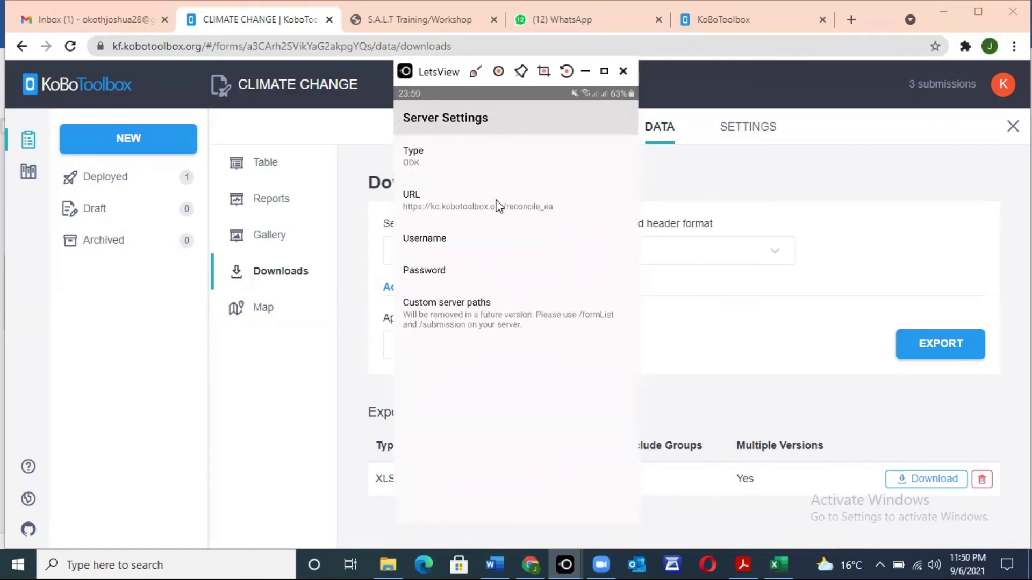
click(553, 203)
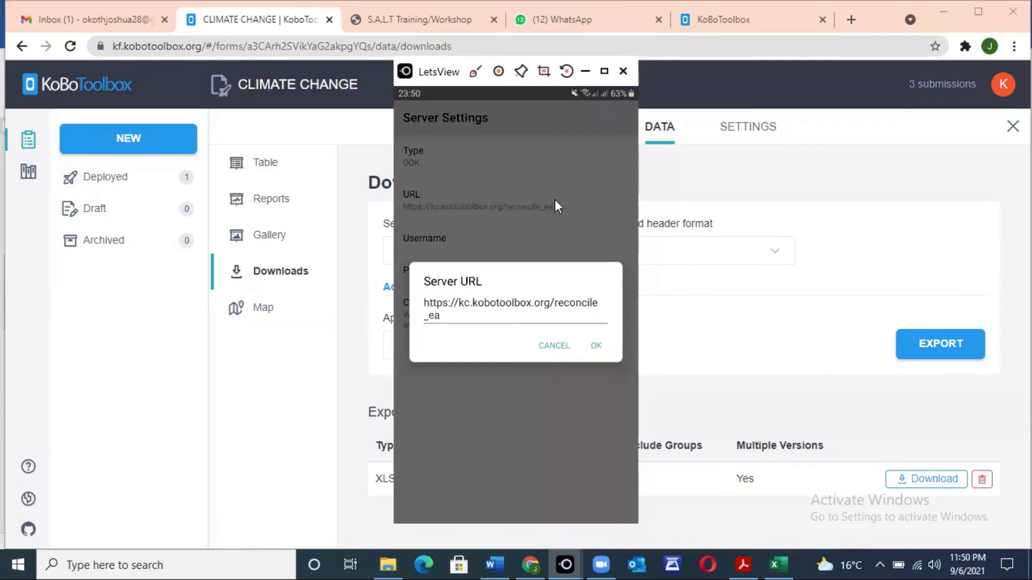
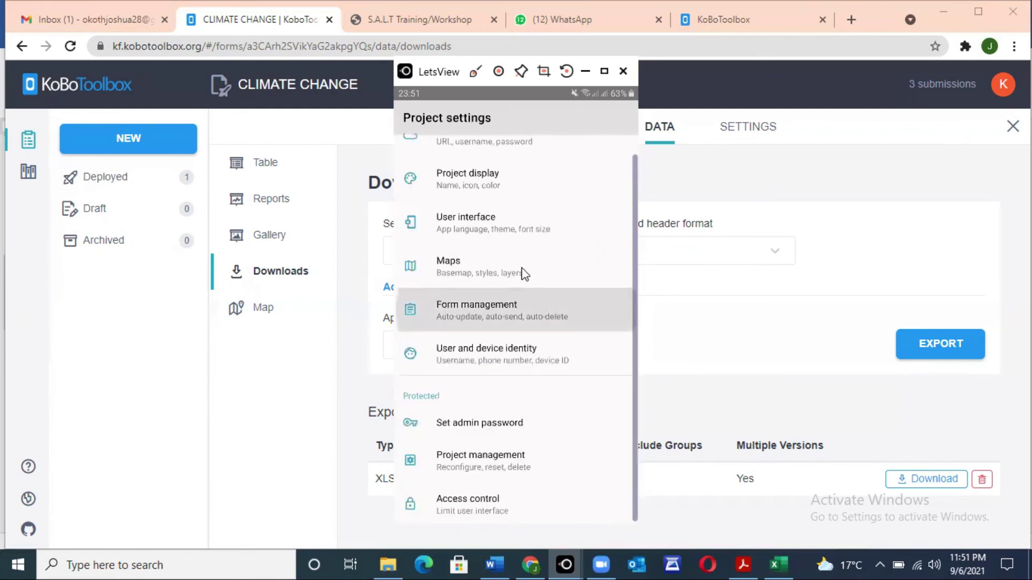
Check the blank form update mode and the submission and filling options in form management, and return to the main menu
click(505, 315)
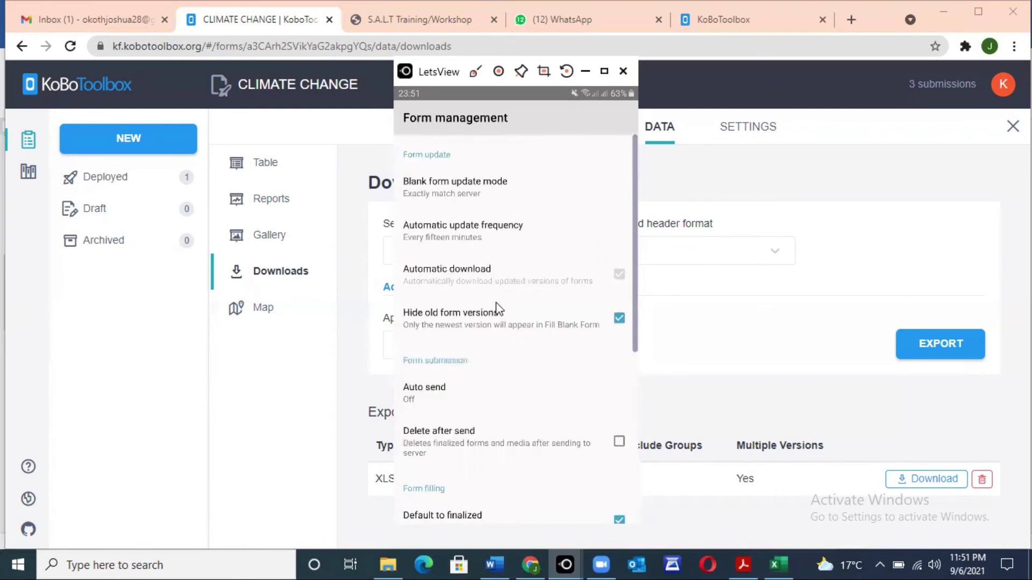
click(453, 194)
scroll(503, 296, down, 3)
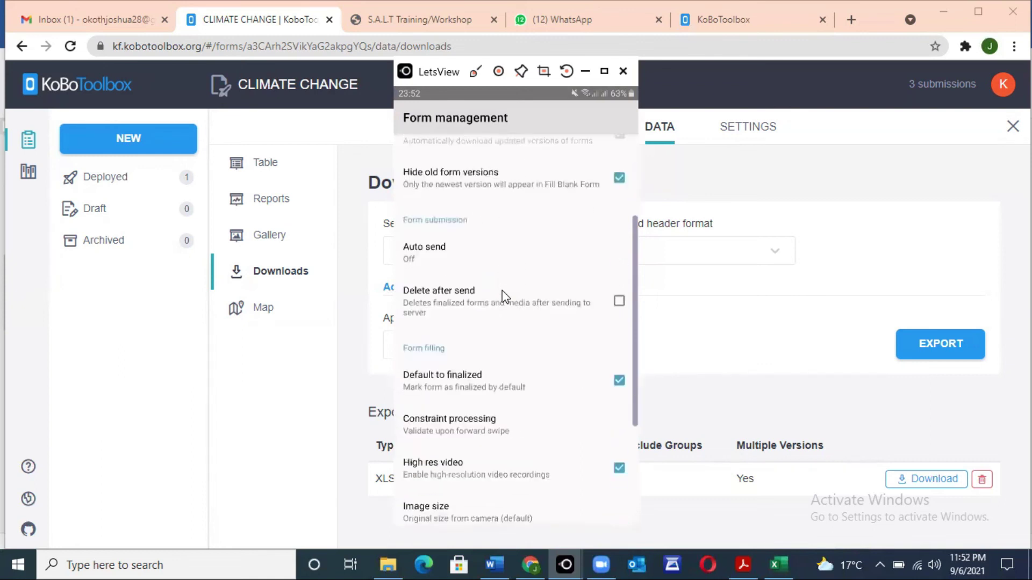
scroll(504, 296, up, 3)
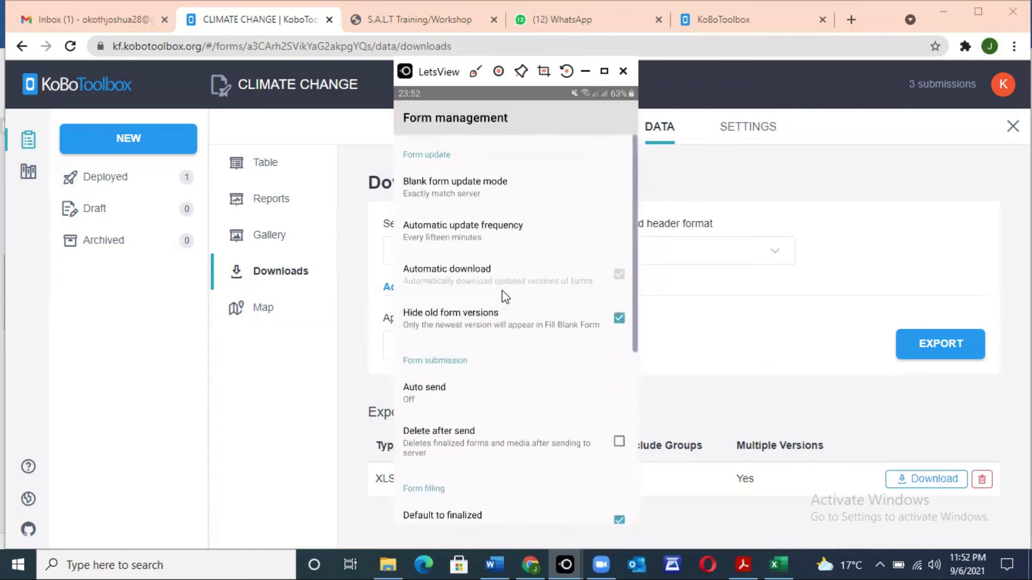
right_click(503, 295)
right_click(503, 296)
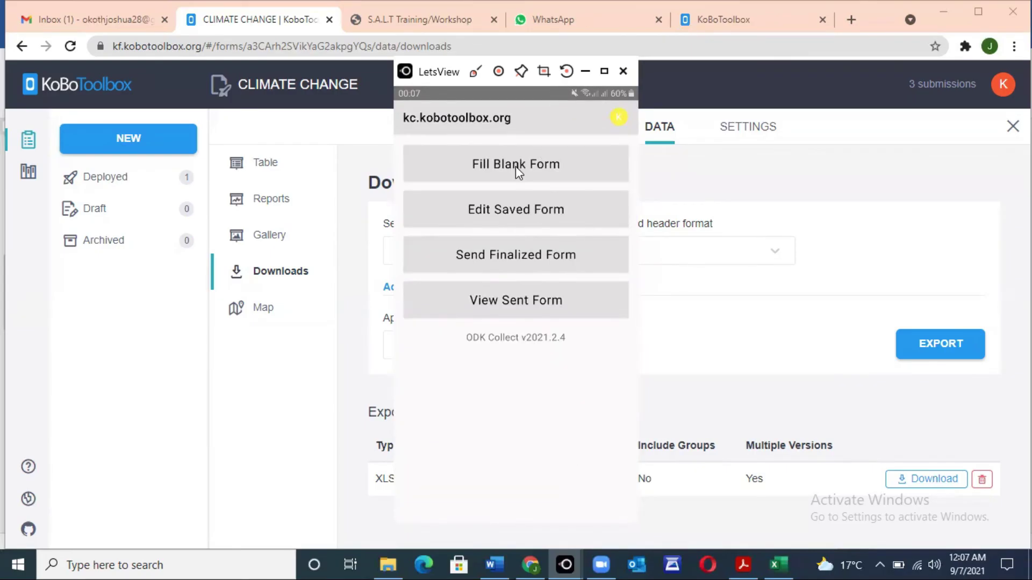
Open the blank CLIMATE CHANGE form for filling and submit its finalized record to the server
click(514, 166)
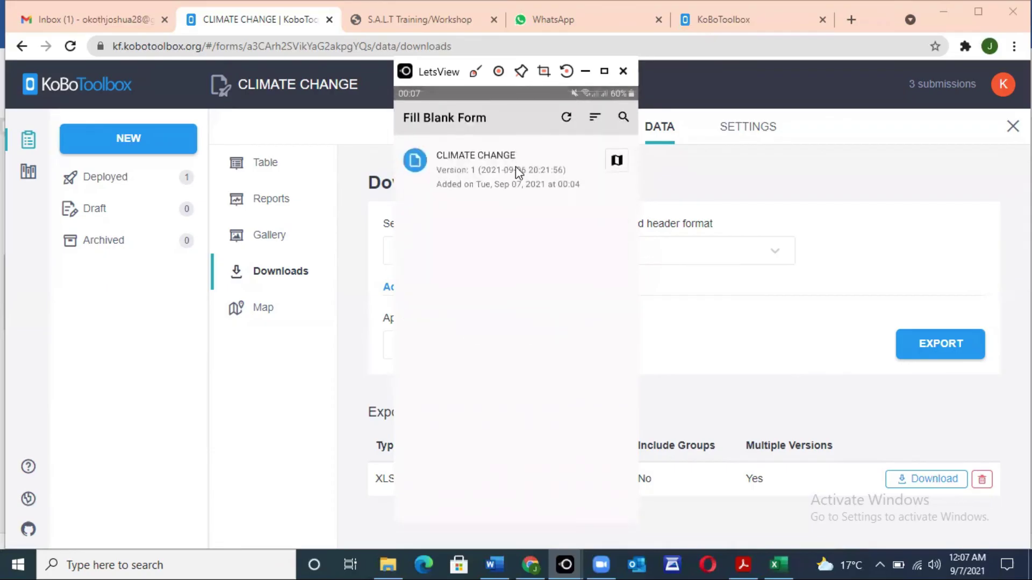
click(515, 166)
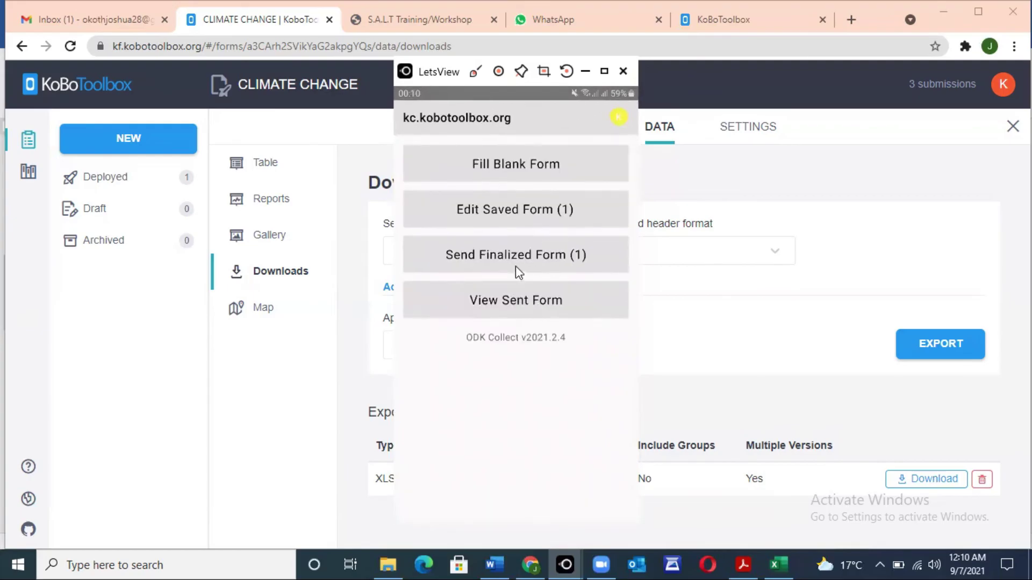
click(546, 261)
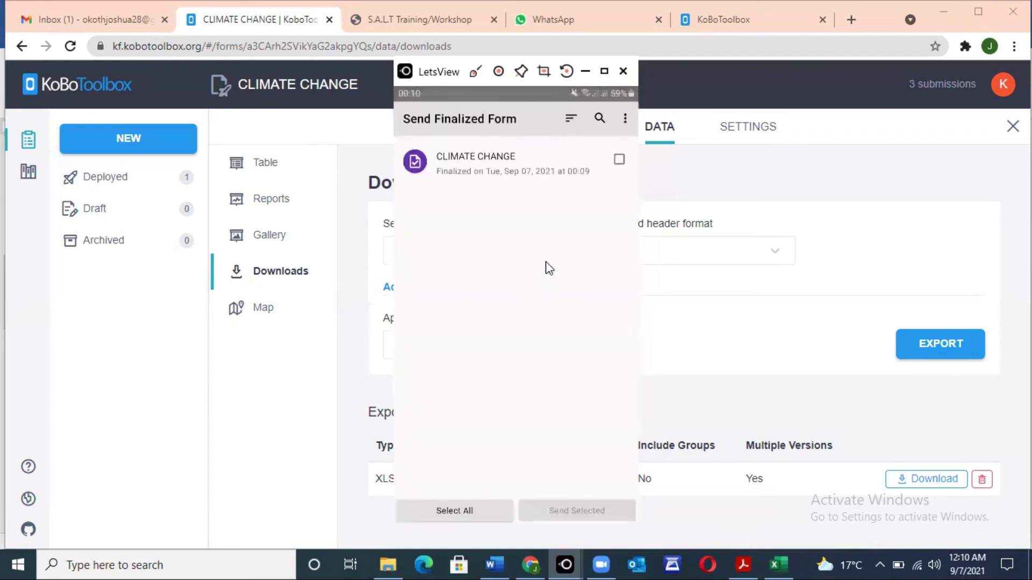
click(618, 159)
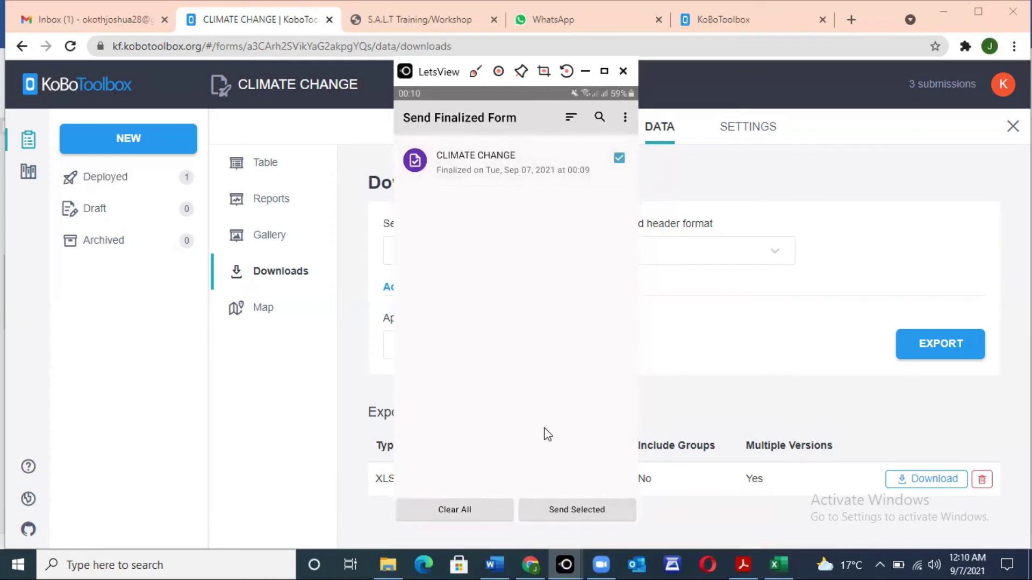
click(569, 513)
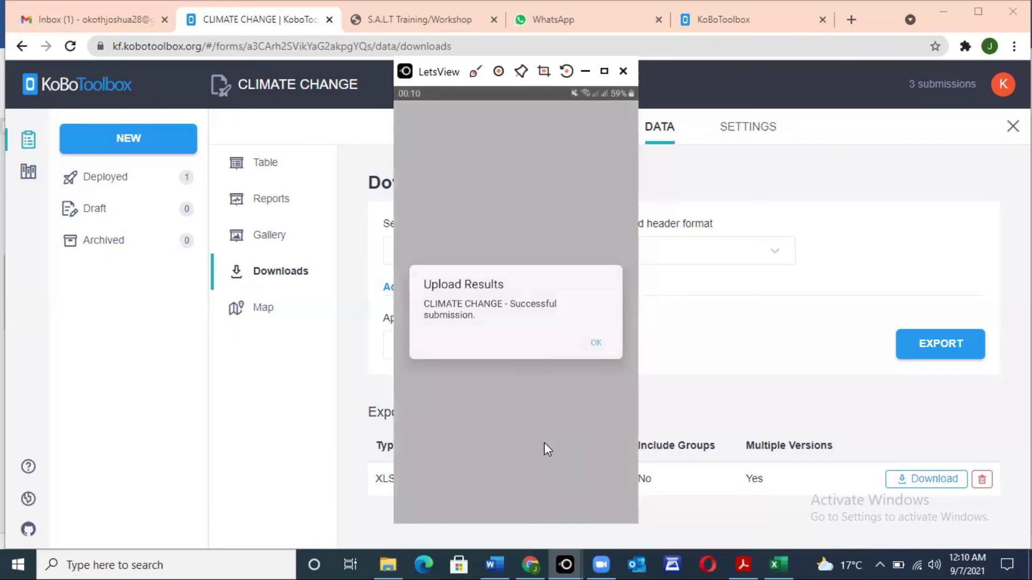
click(544, 444)
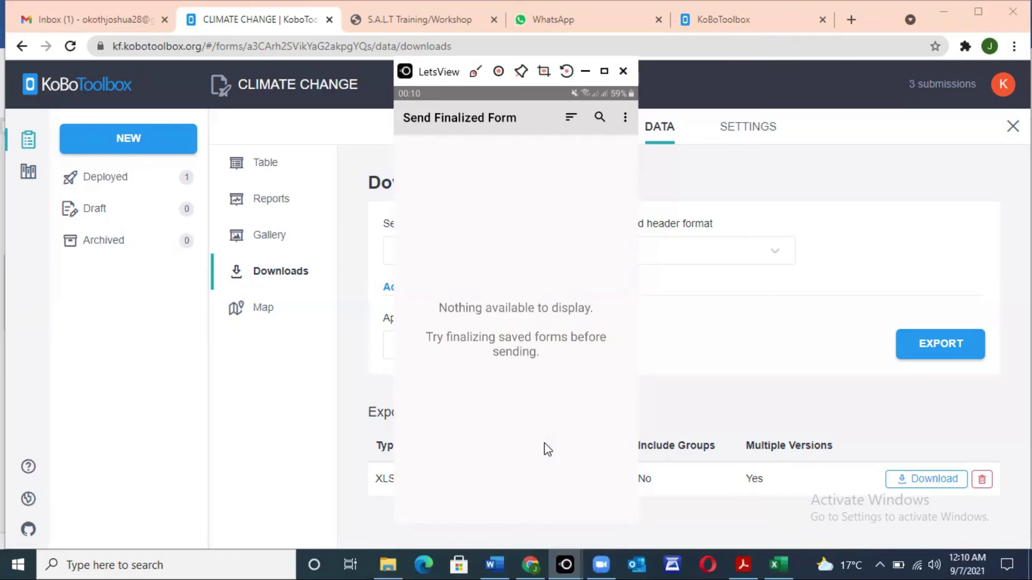
Return to KoBoToolbox in the browser, leave the CLIMATE CHANGE project and reload the project list to check its submission count
click(586, 70)
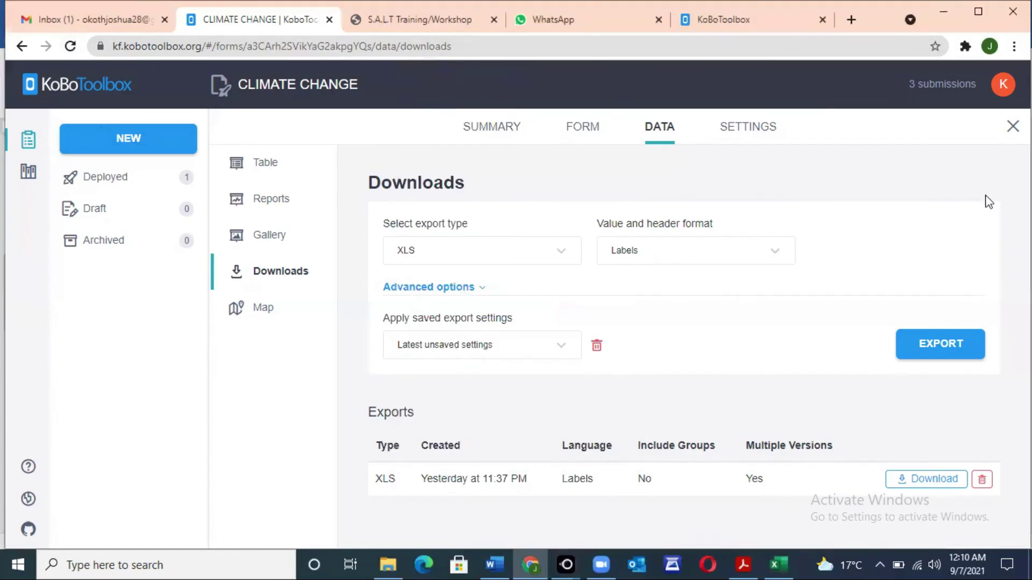
click(1013, 126)
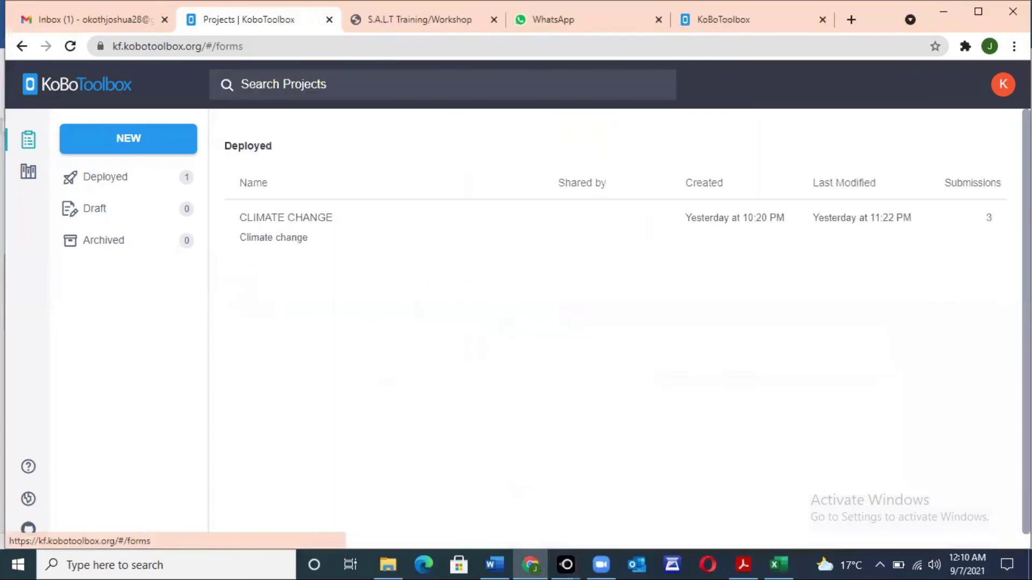
click(70, 46)
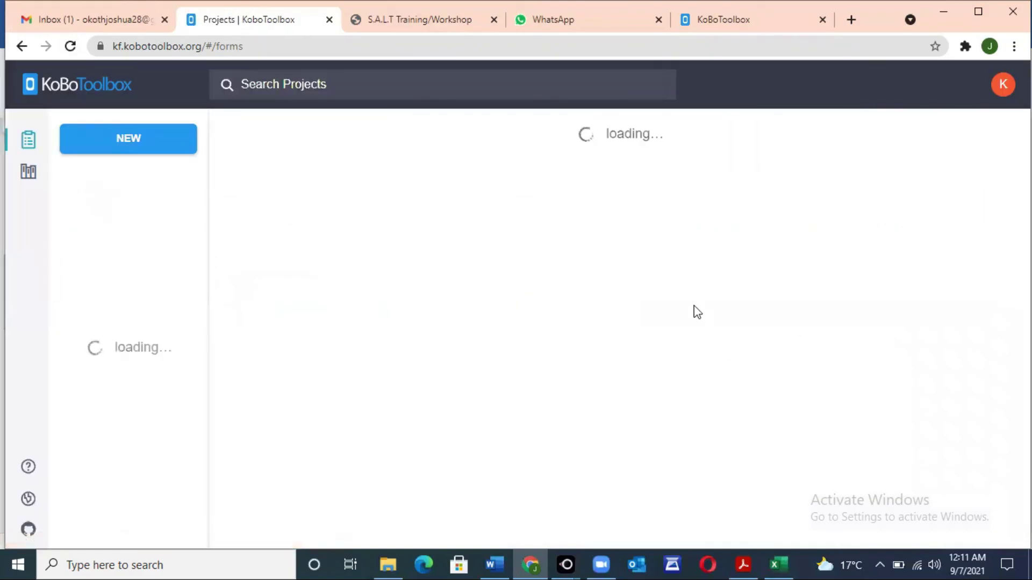
mouse_move(1003, 217)
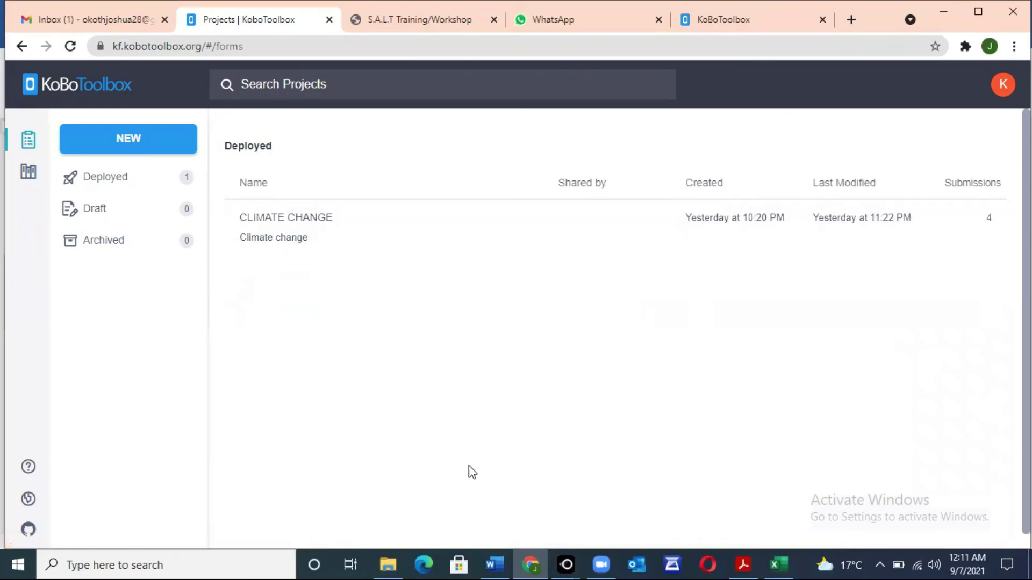
Look over the objectives list in the "youtube content" Word document and return to the KoBoToolbox project list
click(494, 565)
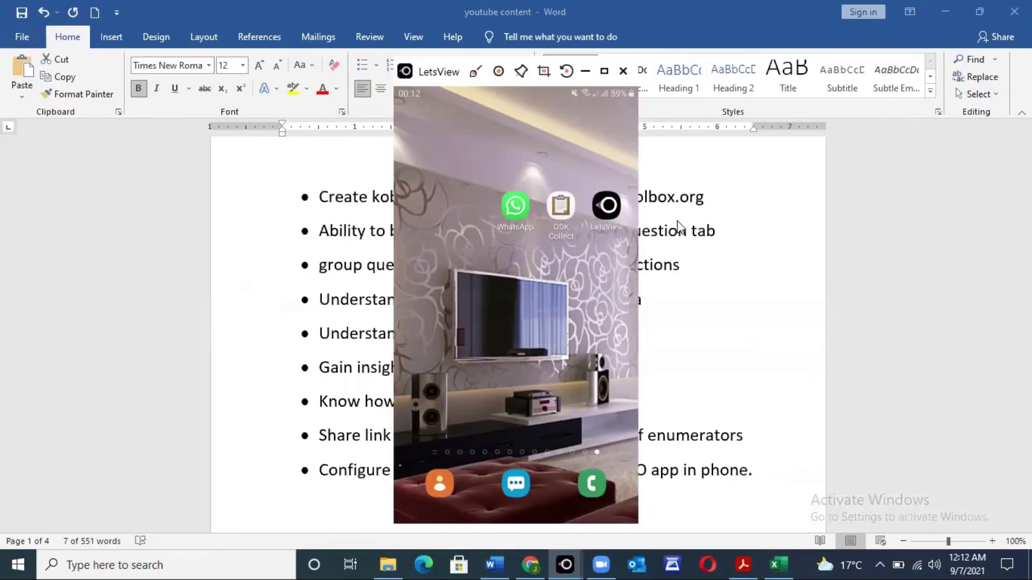
mouse_move(530, 565)
click(534, 497)
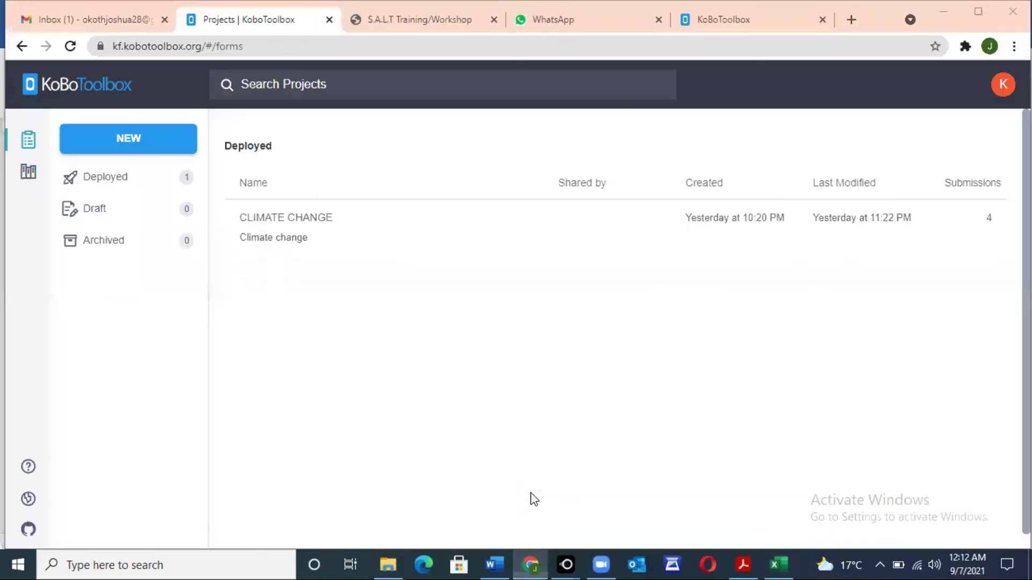